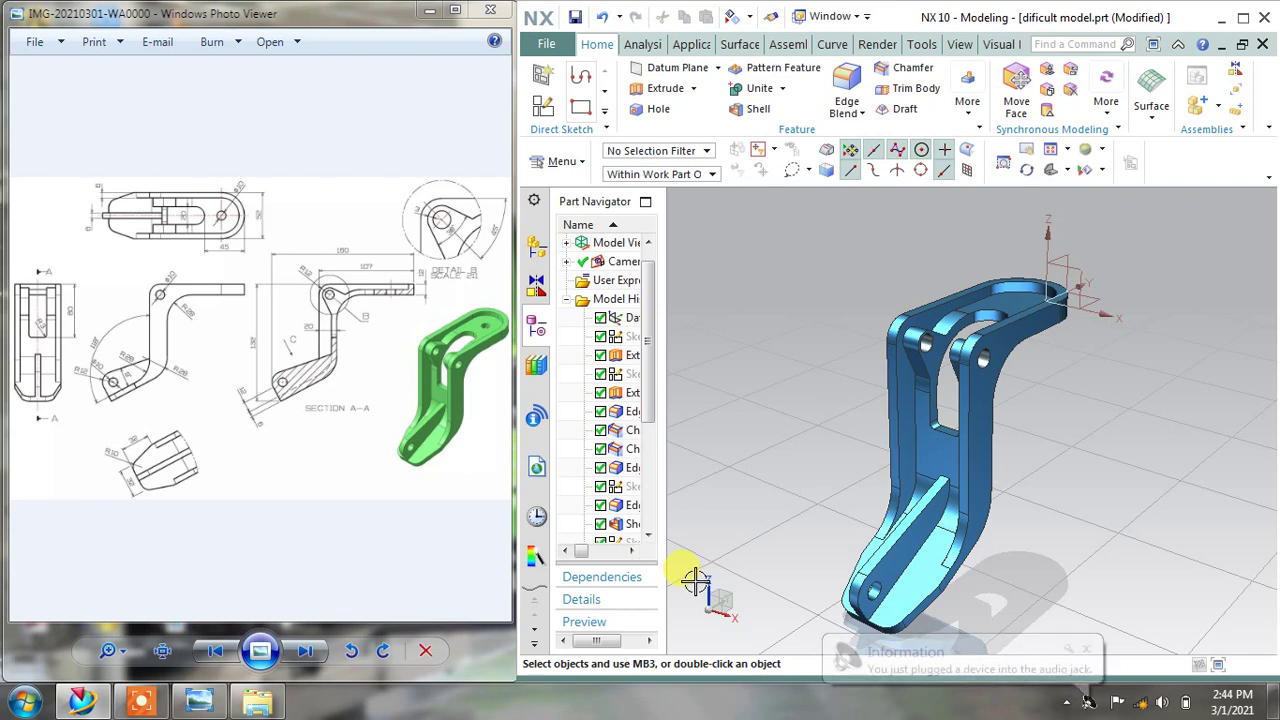
Dismiss the audio notification and review the reference drawing full-screen, then restore it
click(1086, 648)
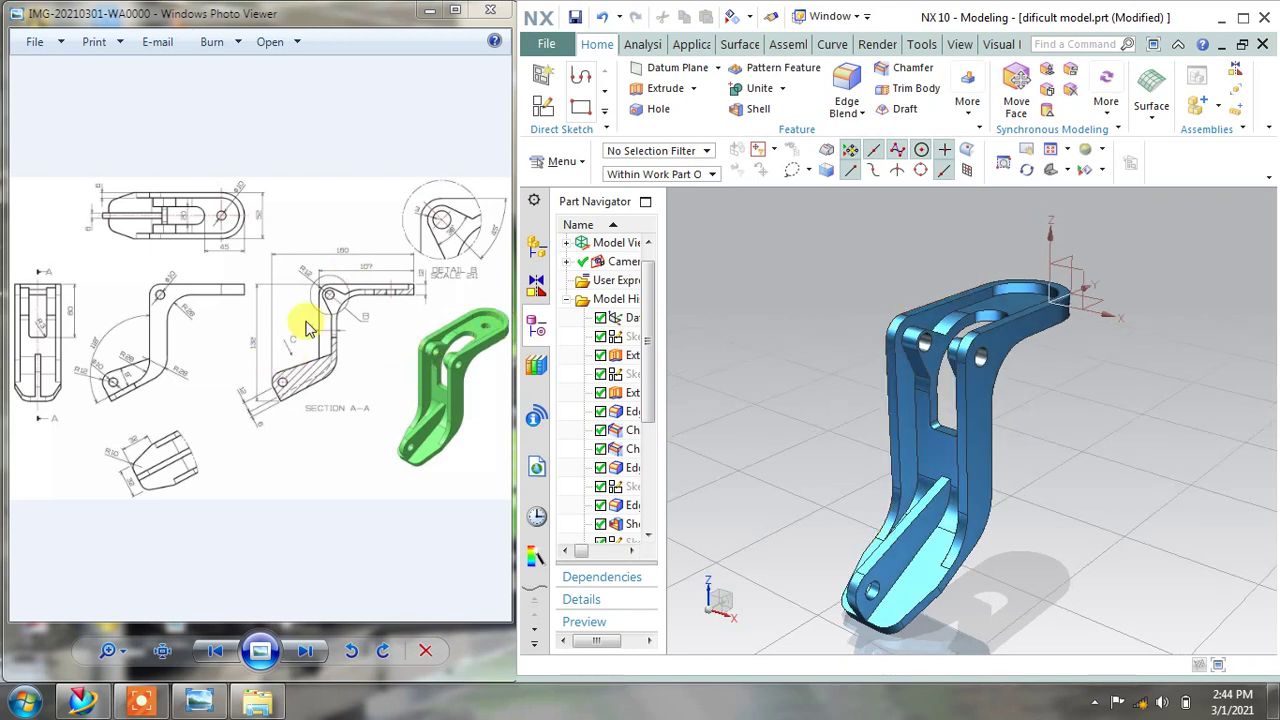
click(456, 12)
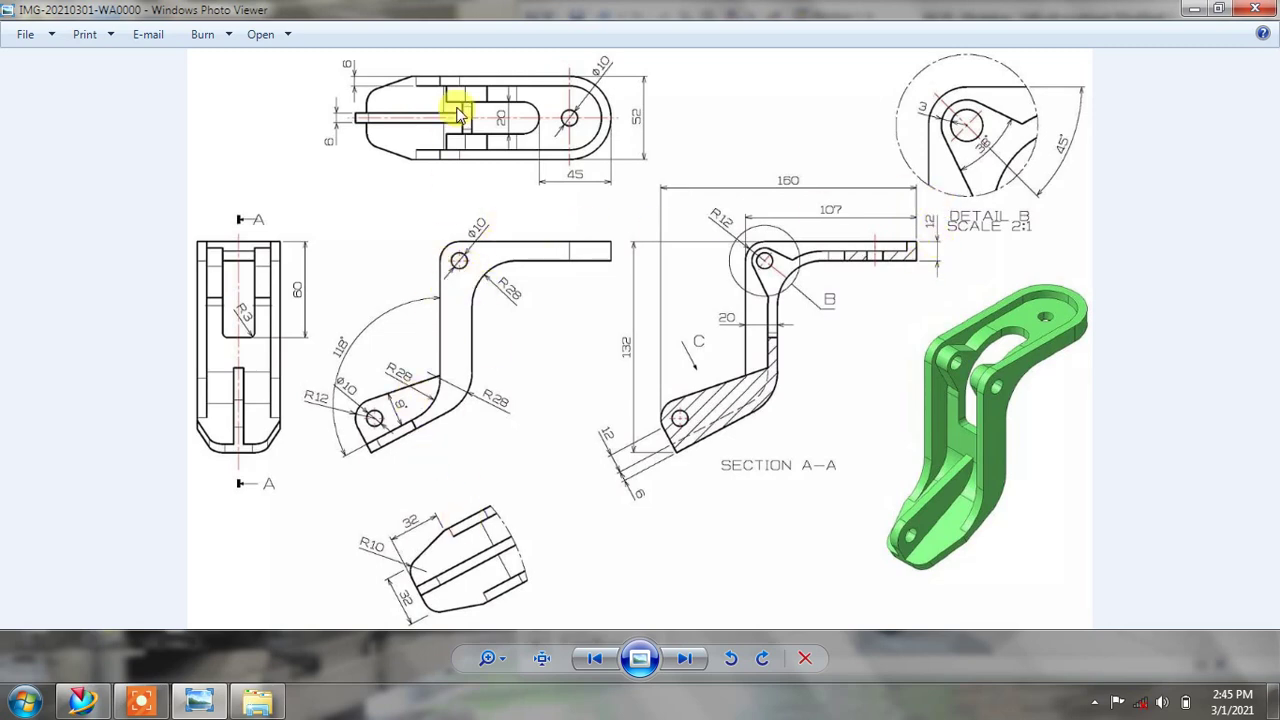
click(1218, 10)
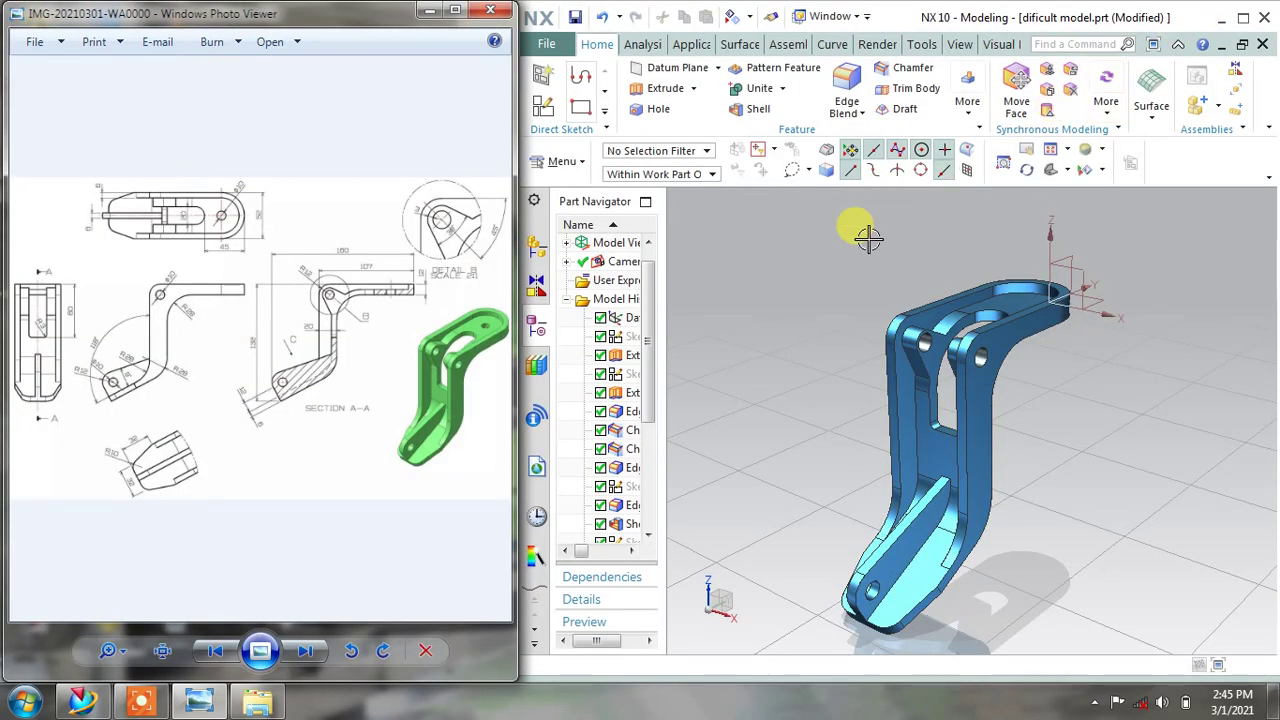
Orbit the finished bracket to inspect it end-on, frontal and from other angles
mouse_move(826, 323)
middle_down()
mouse_move(866, 314)
mouse_move(886, 334)
mouse_move(809, 303)
mouse_move(817, 349)
mouse_move(817, 320)
mouse_move(777, 303)
mouse_move(756, 316)
mouse_move(803, 306)
mouse_move(786, 284)
mouse_move(790, 300)
mouse_move(740, 306)
middle_up()
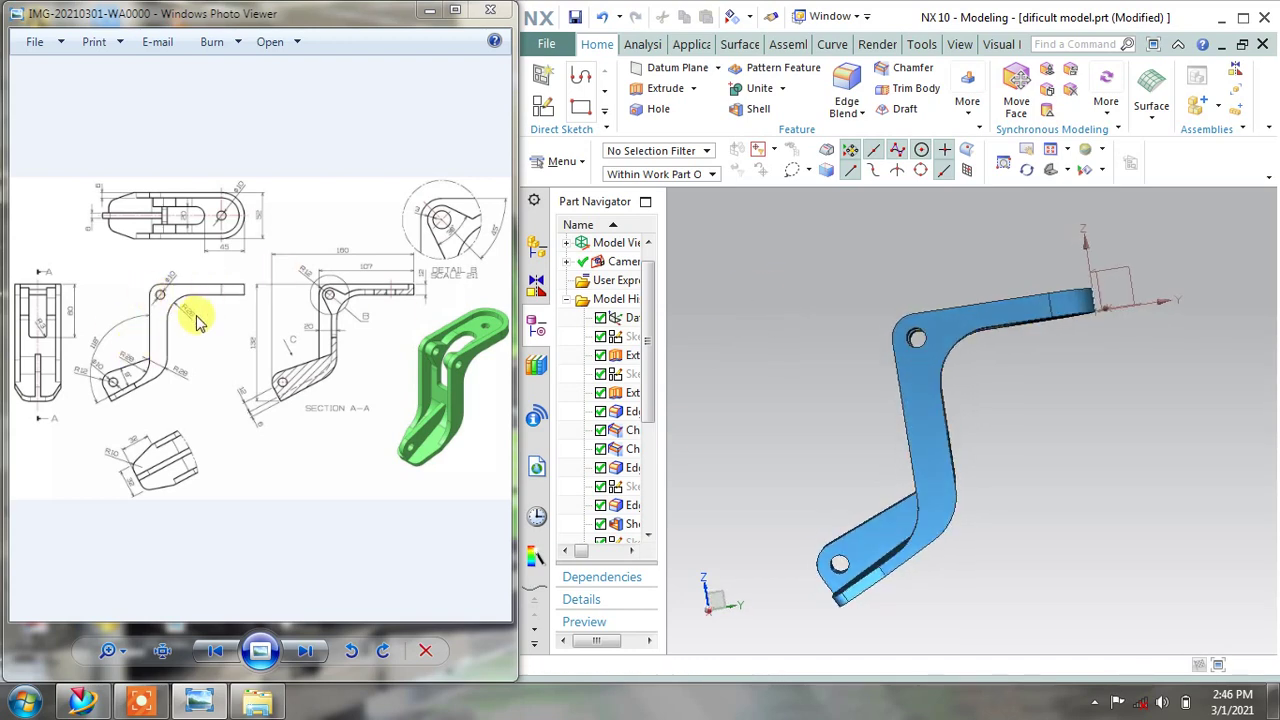
mouse_move(908, 366)
middle_down()
mouse_move(930, 468)
mouse_move(934, 448)
mouse_move(950, 468)
mouse_move(925, 376)
mouse_move(946, 376)
mouse_move(977, 406)
mouse_move(886, 340)
mouse_move(500, 366)
middle_up()
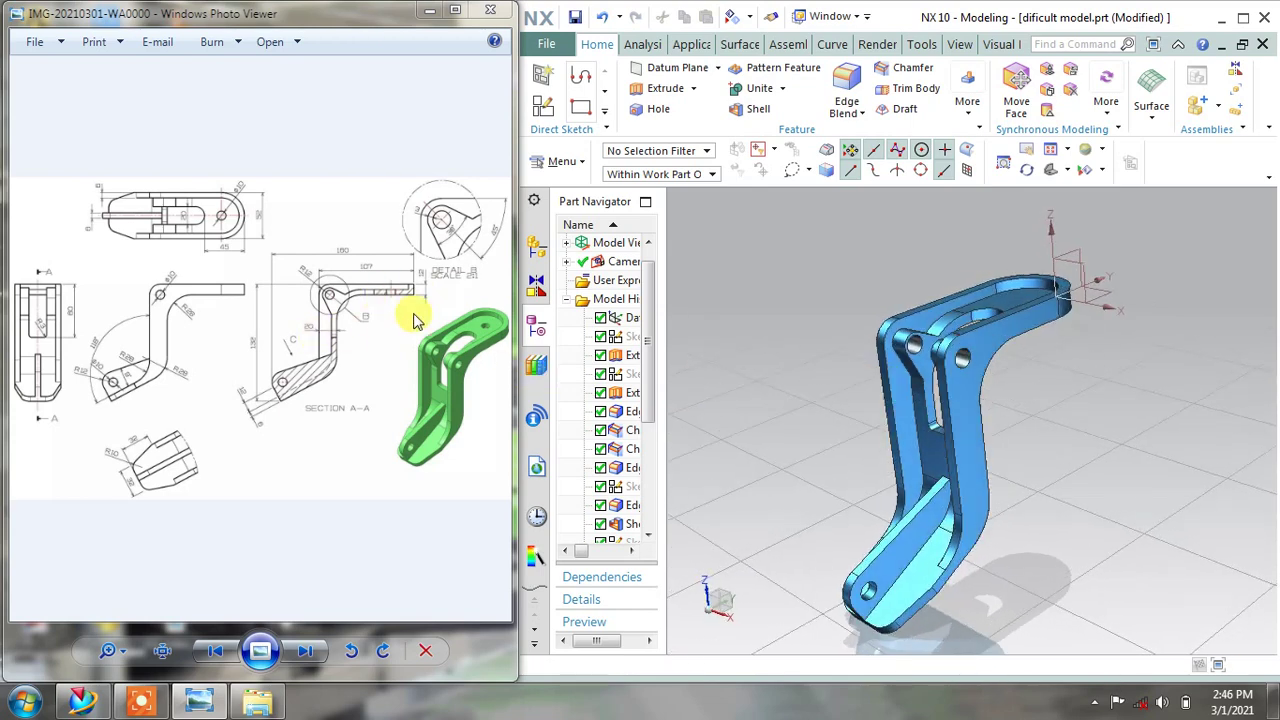
mouse_move(943, 443)
middle_down()
mouse_move(1052, 432)
mouse_move(1031, 423)
mouse_move(1046, 434)
middle_up()
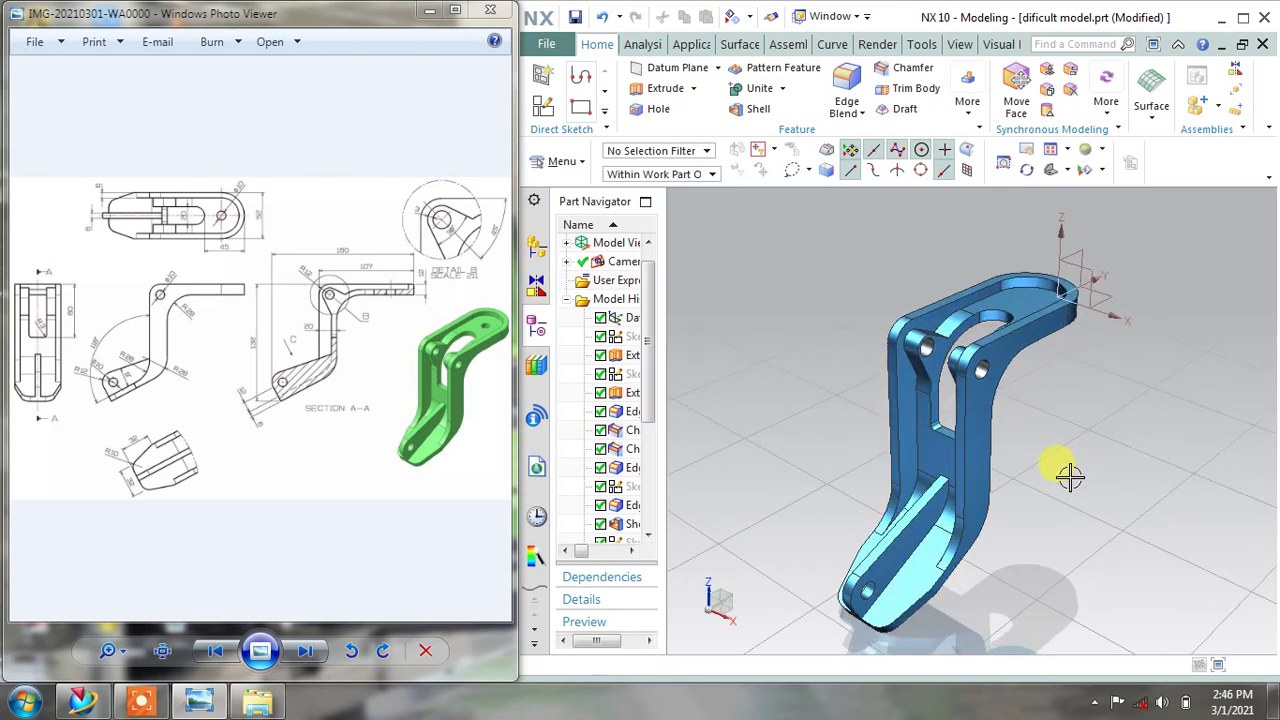
middle_drag(1069, 478, 1063, 463)
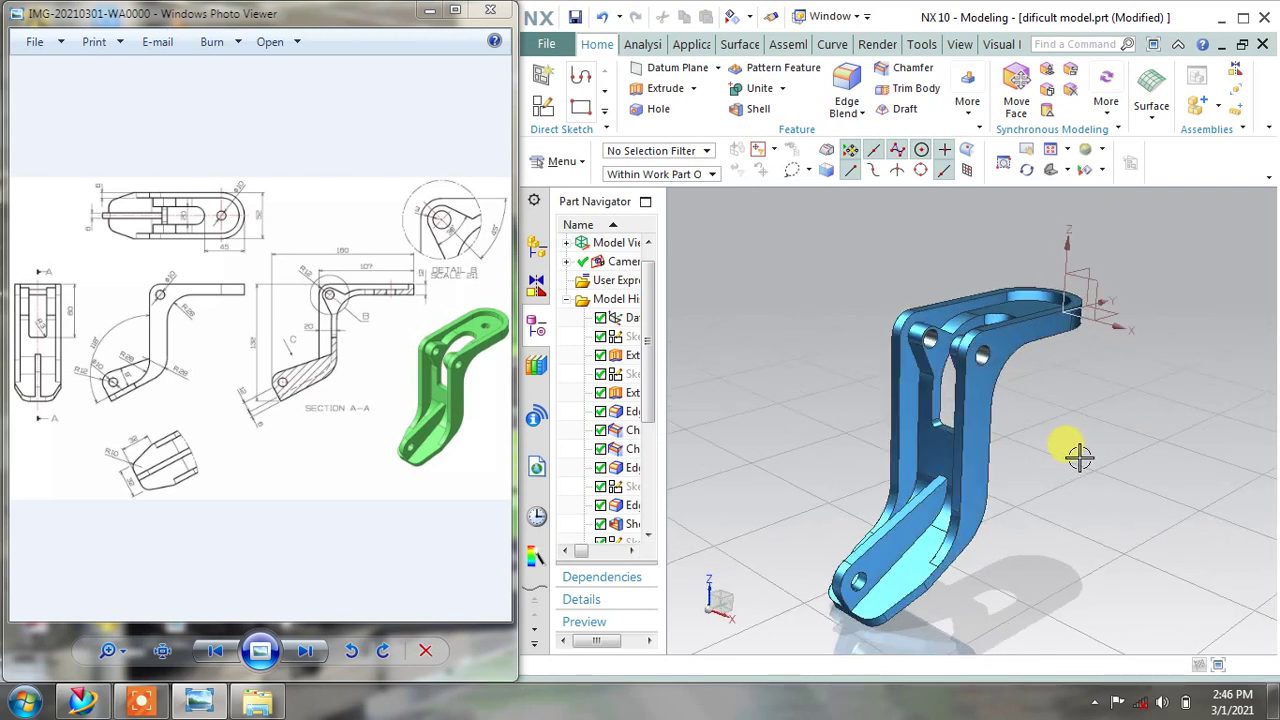
Create a new millimetre Model part named '3d model'
click(548, 48)
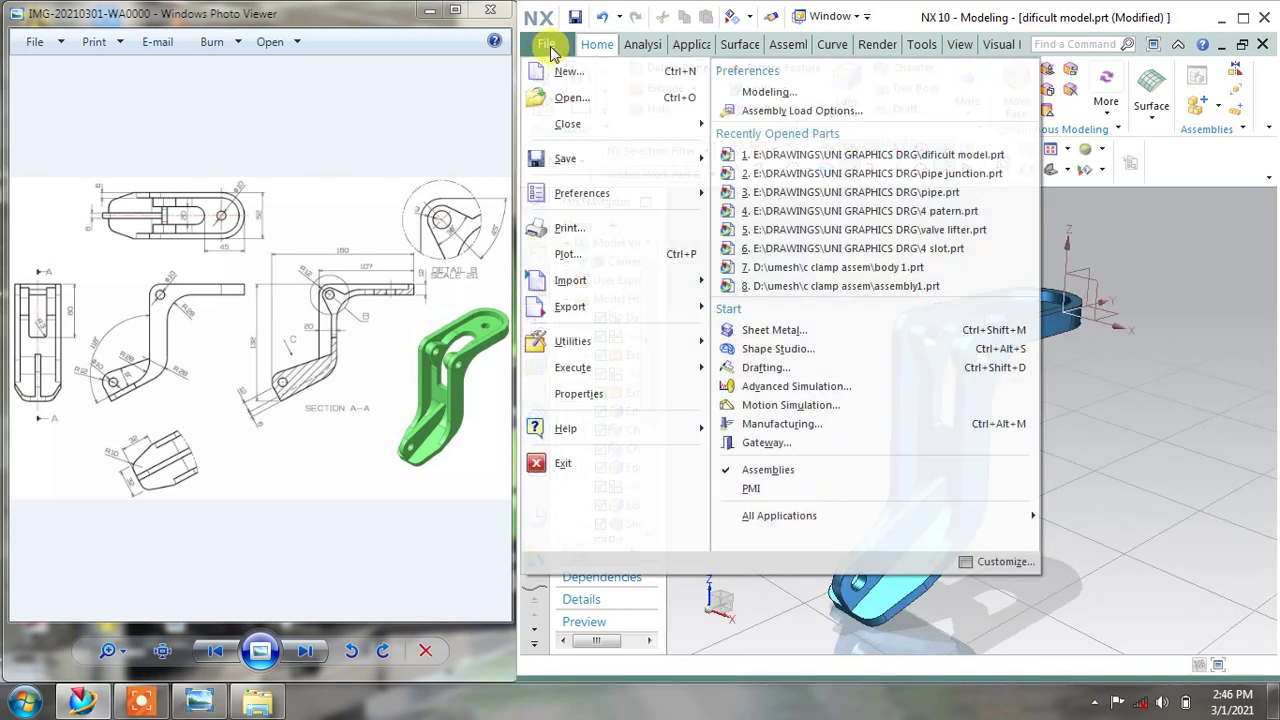
click(558, 72)
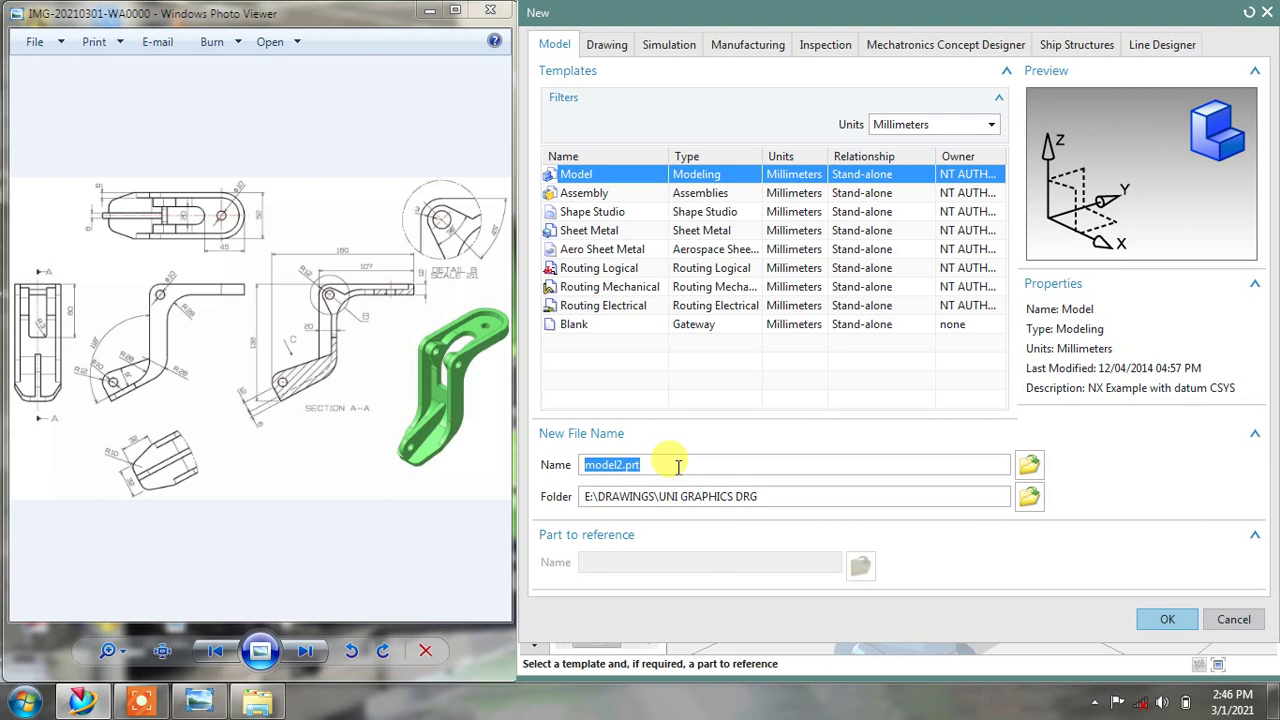
text(3d)
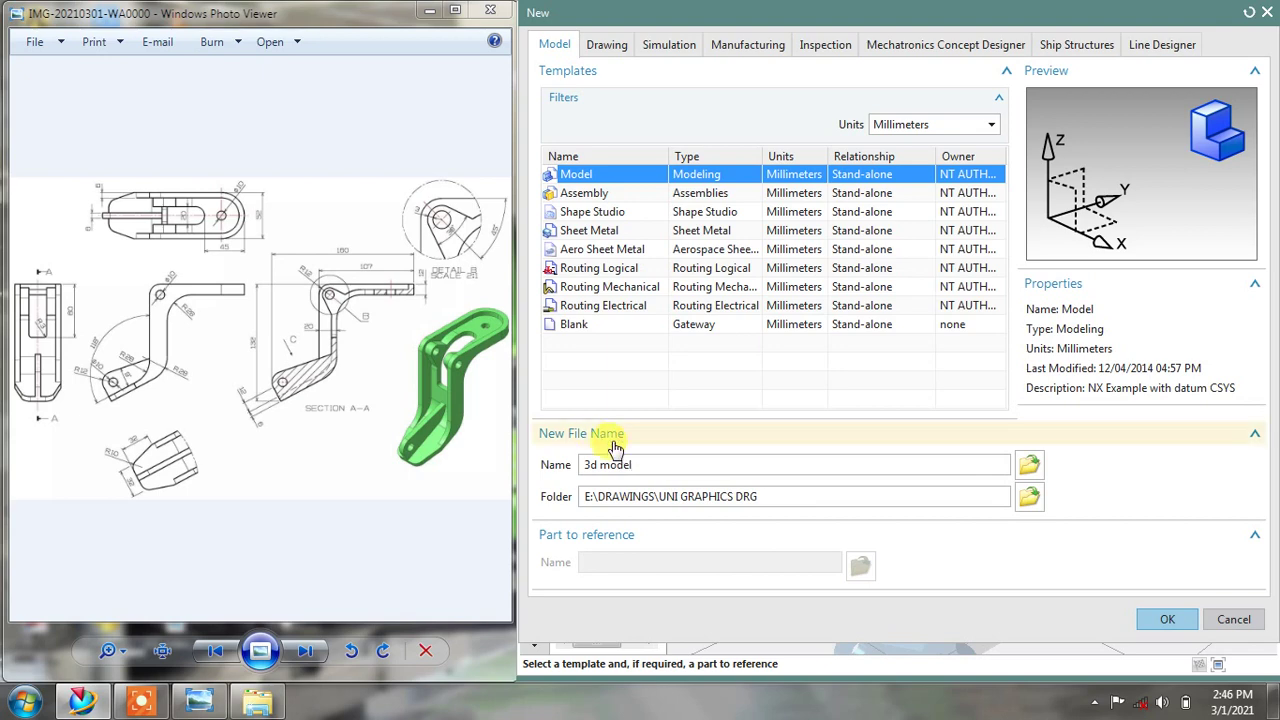
click(1168, 620)
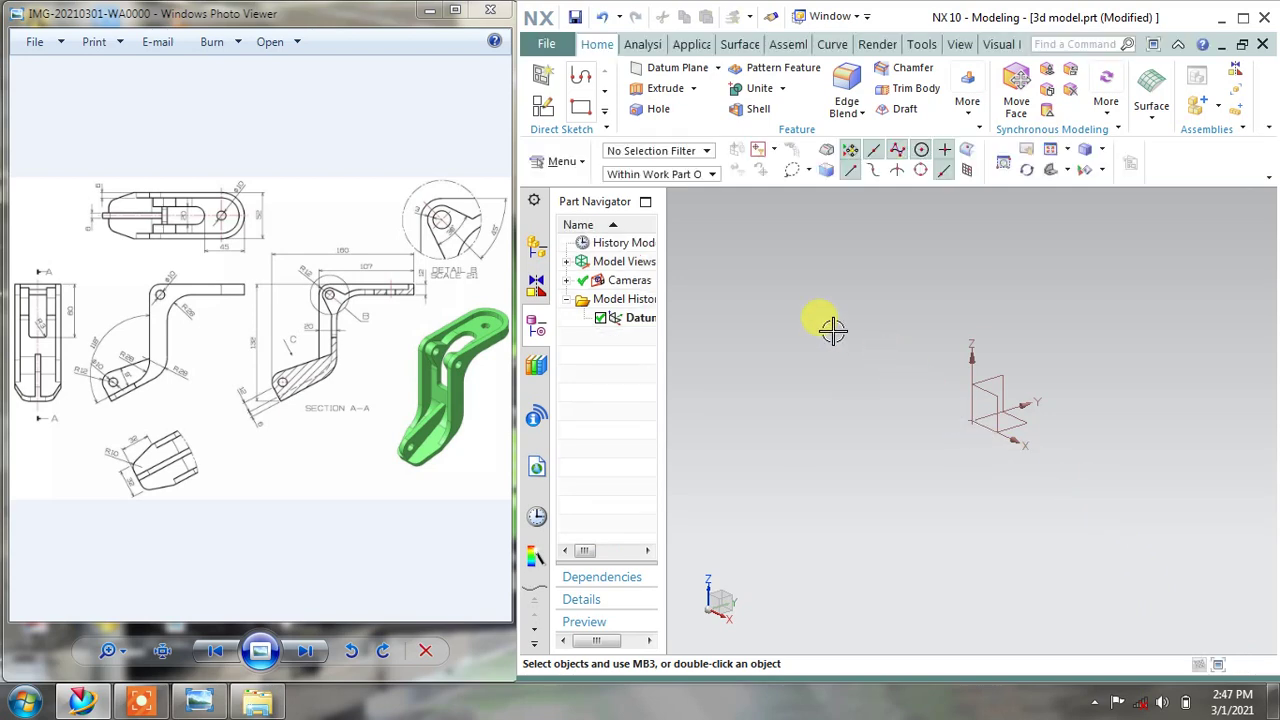
Zoom the reference drawing in on Section A-A
scroll(350, 320, up, 2)
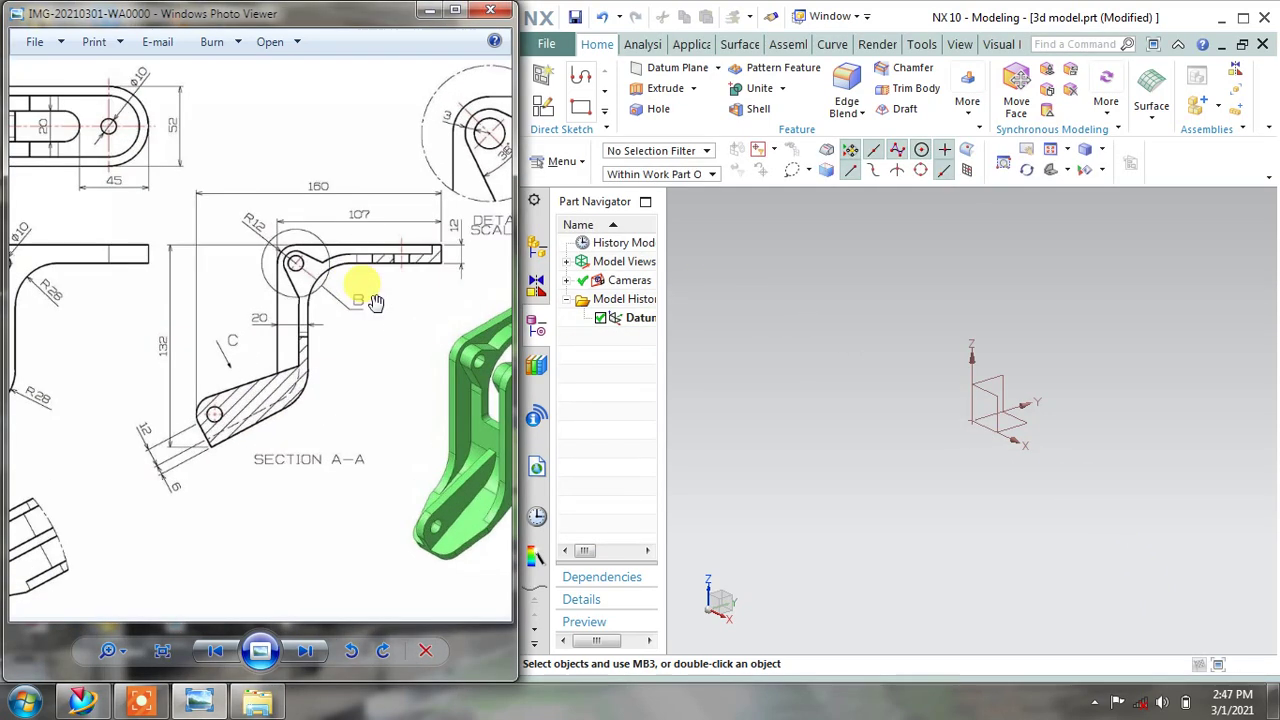
scroll(300, 285, up, 1)
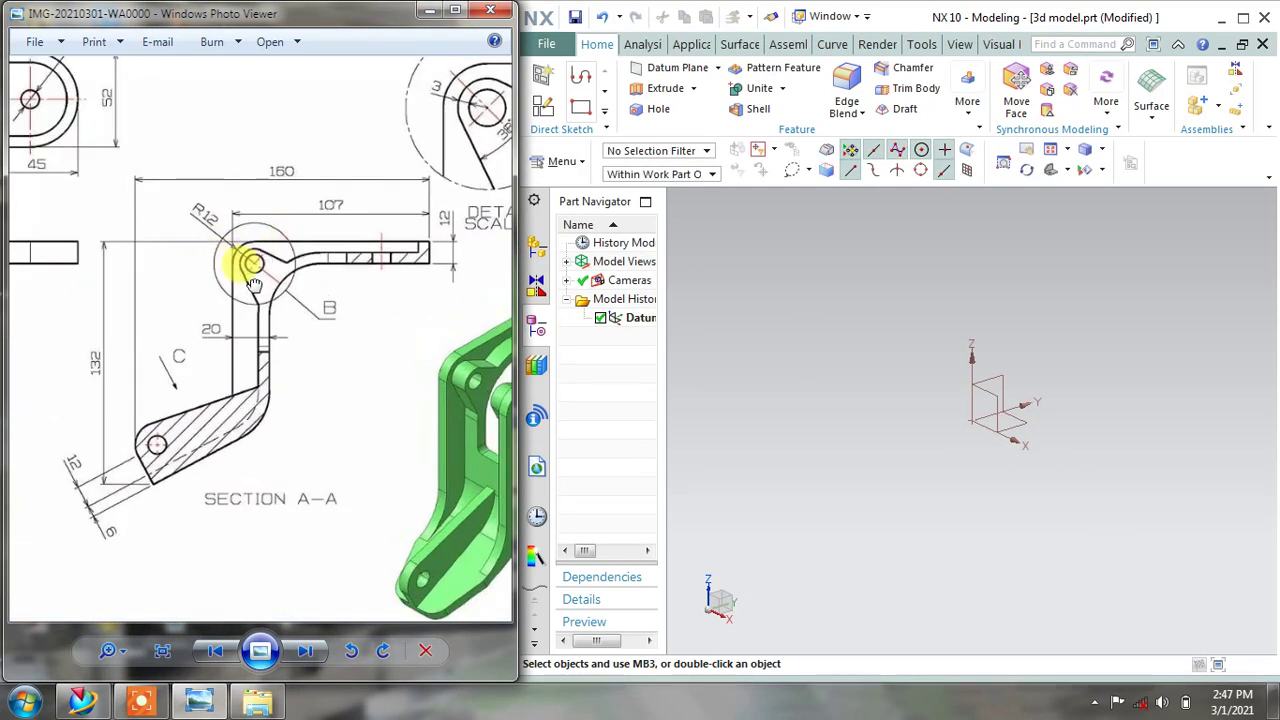
drag(229, 258, 197, 255)
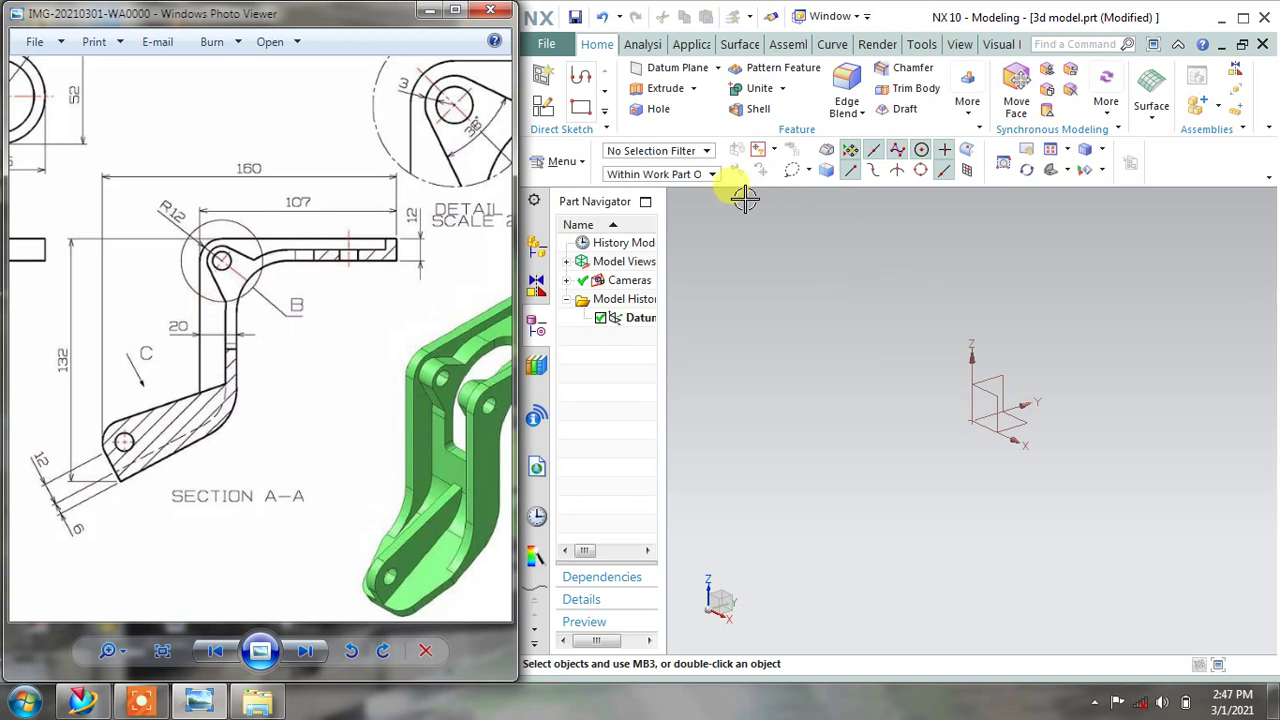
Start an On Plane sketch on the YZ datum plane
click(544, 72)
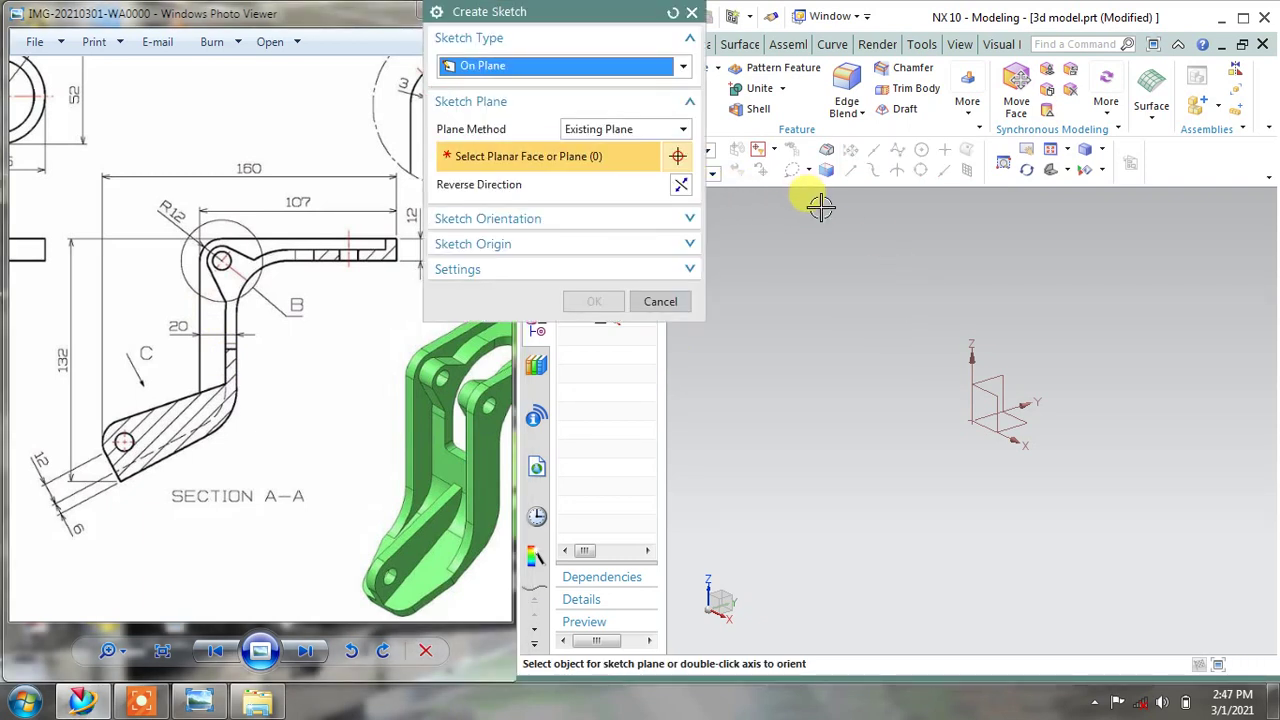
click(545, 68)
click(545, 72)
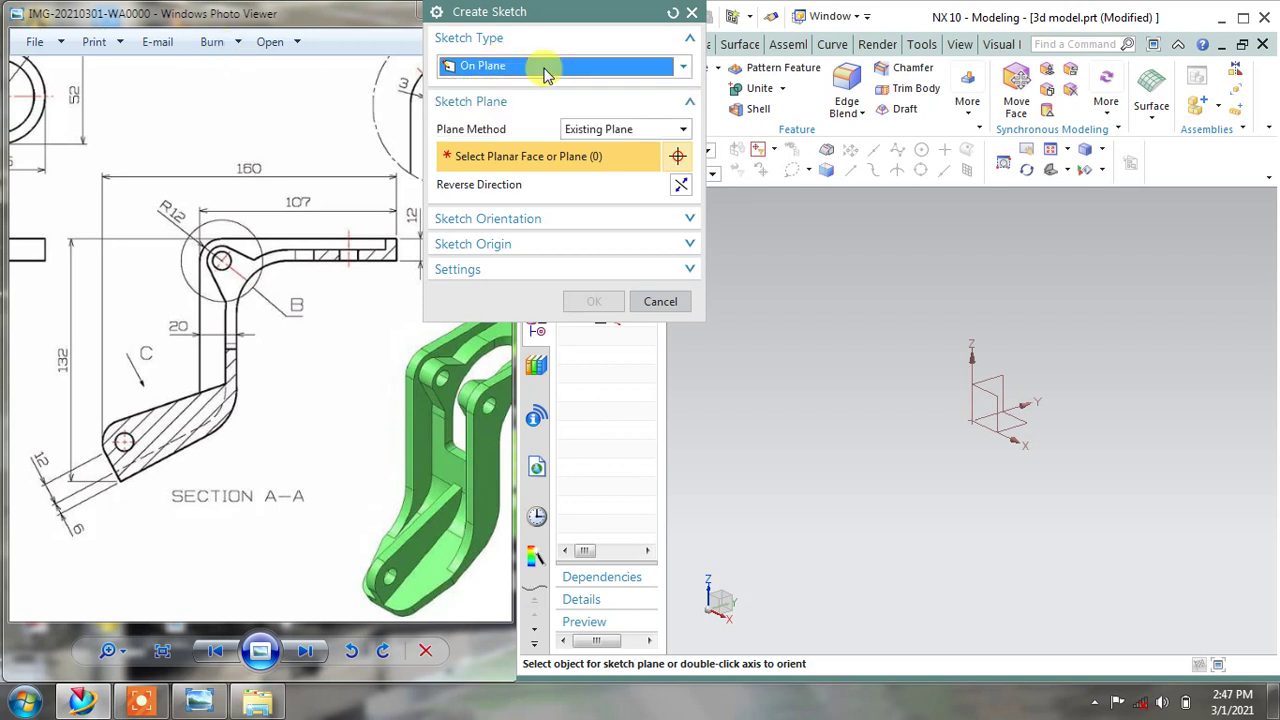
click(986, 378)
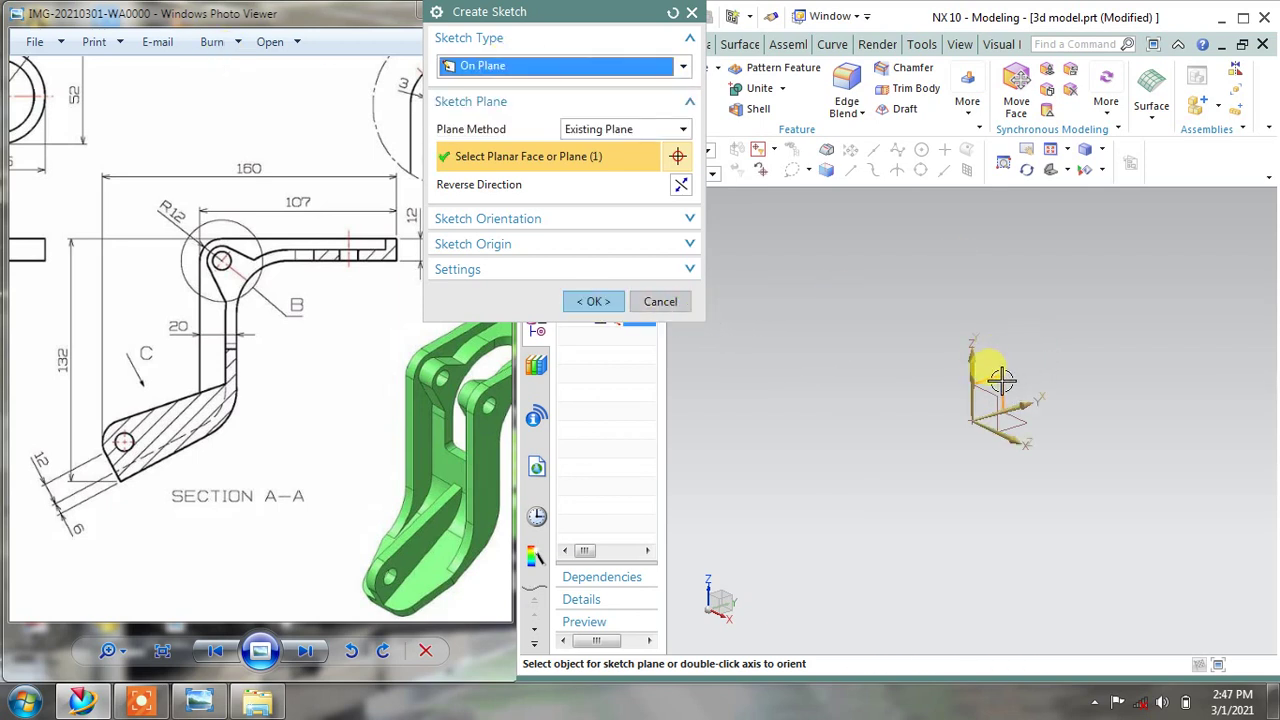
click(590, 301)
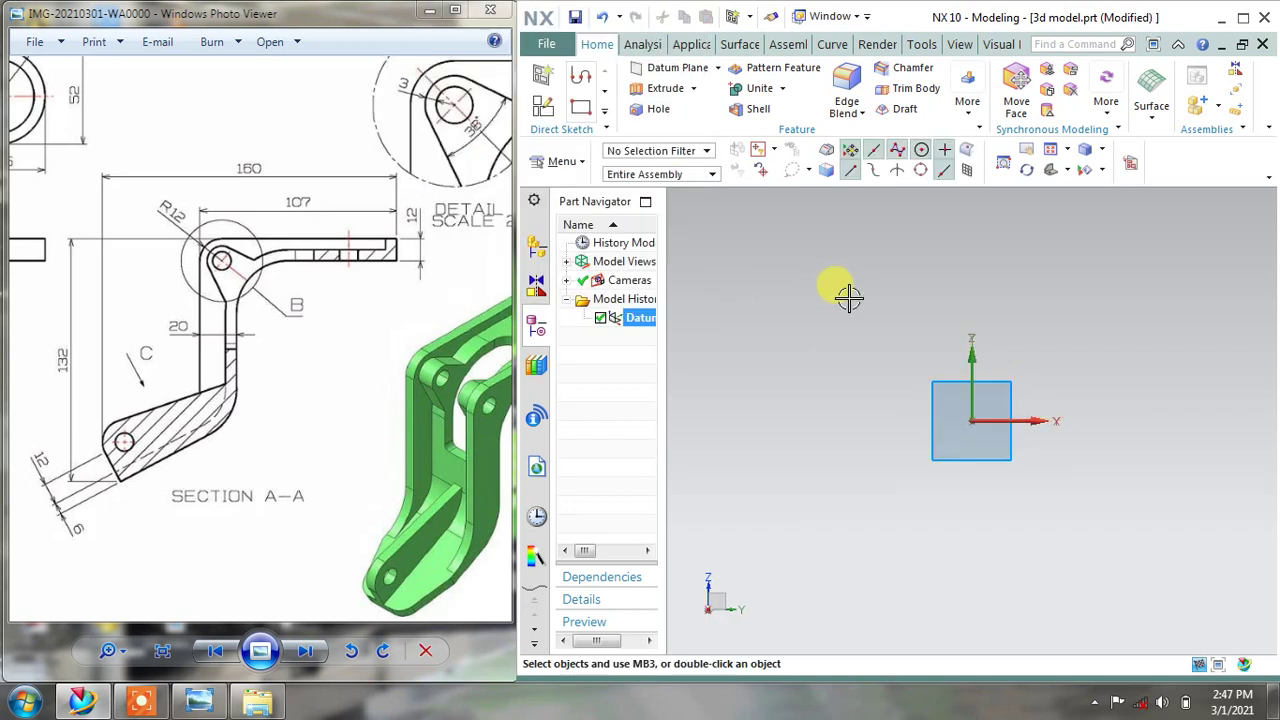
mouse_move(771, 449)
shift+middle_down()
mouse_move(820, 426)
mouse_move(830, 396)
shift+middle_up()
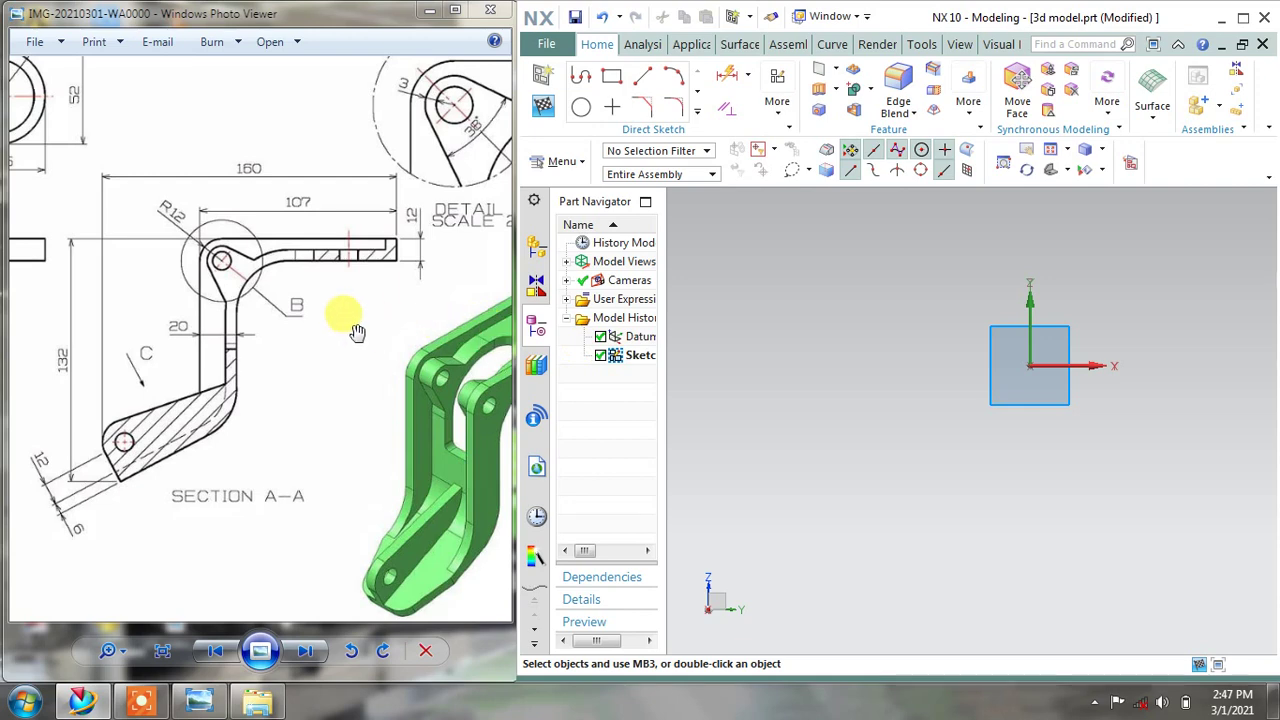
drag(343, 320, 363, 322)
With auto dimensioning toggled, draw horizontal, vertical and angled profile lines from the origin
click(583, 80)
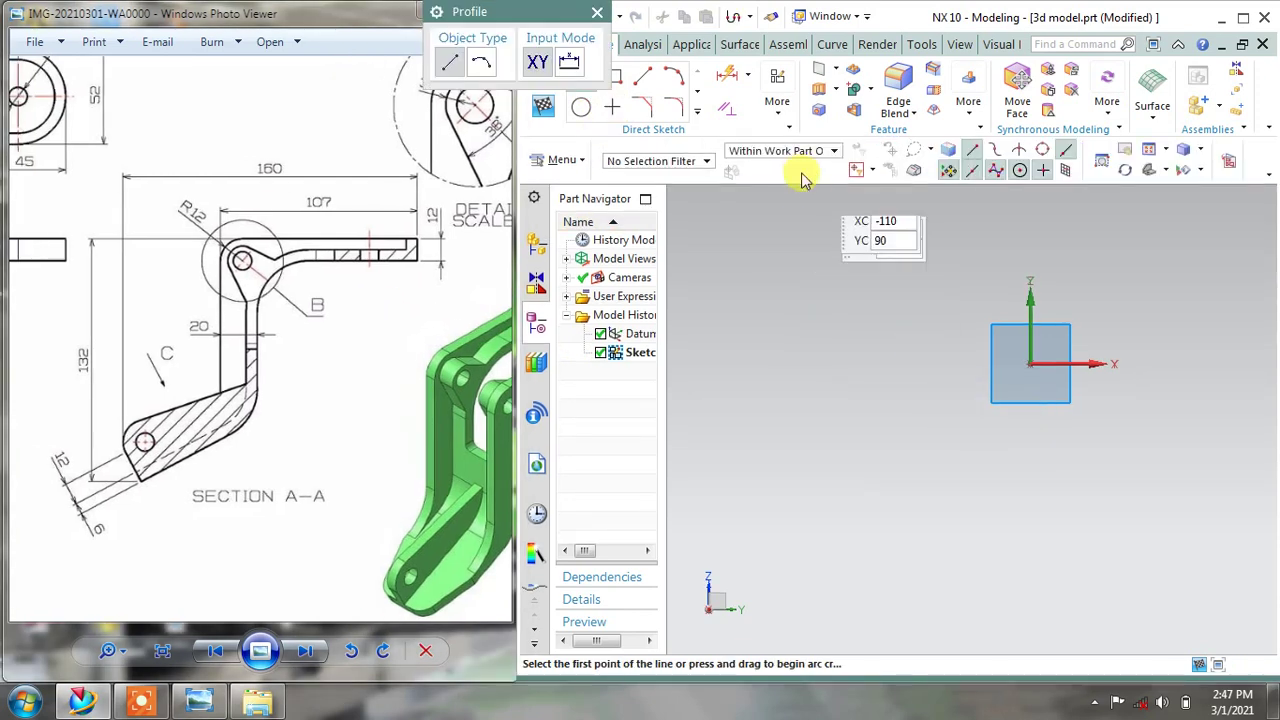
click(778, 100)
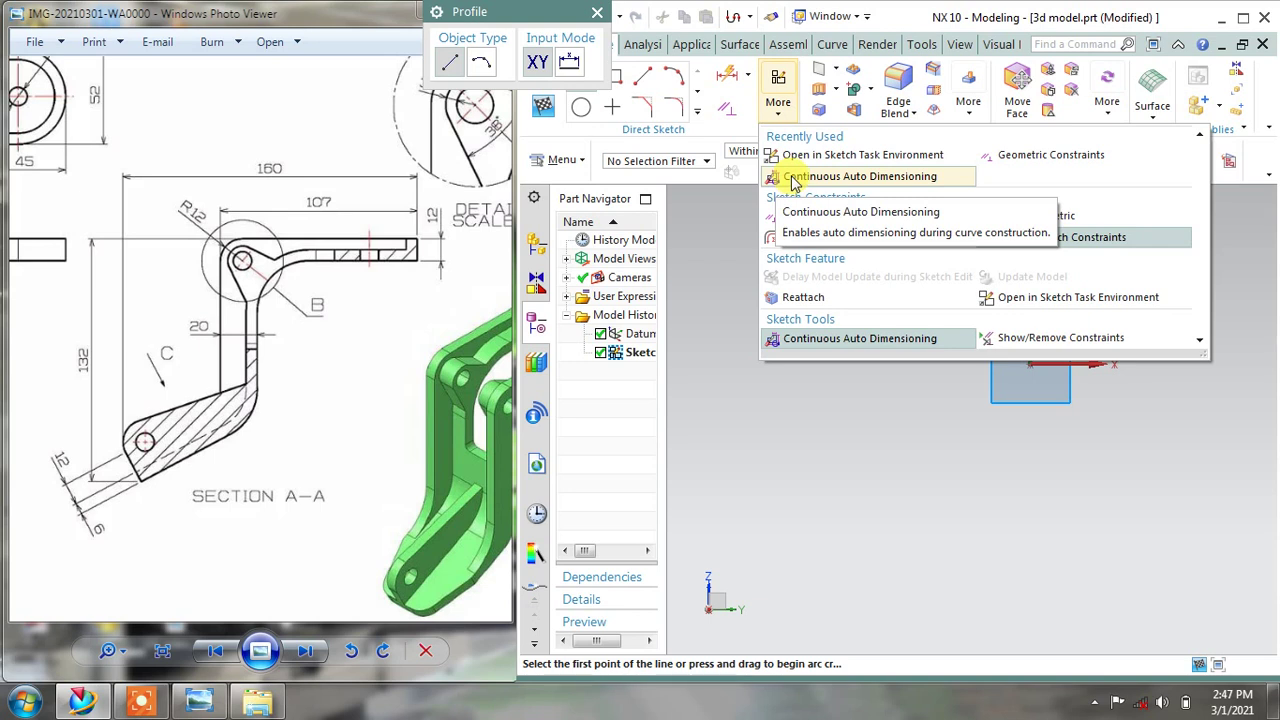
click(793, 177)
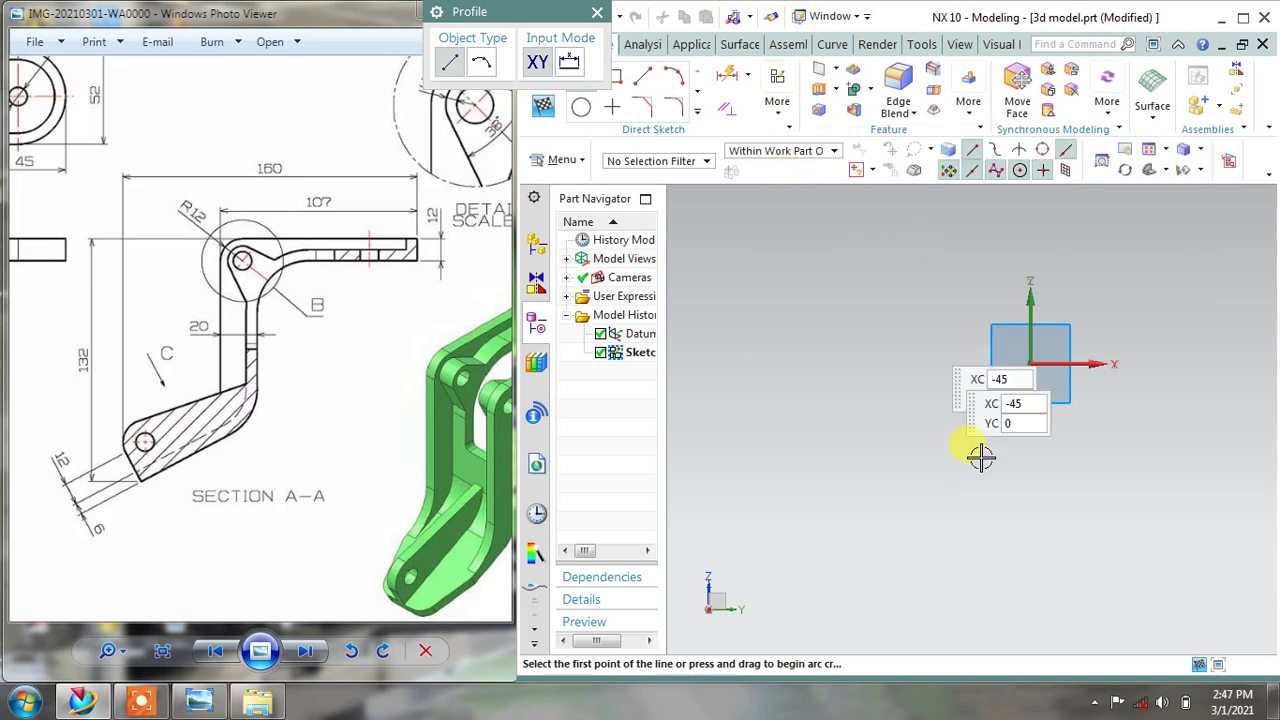
click(1028, 364)
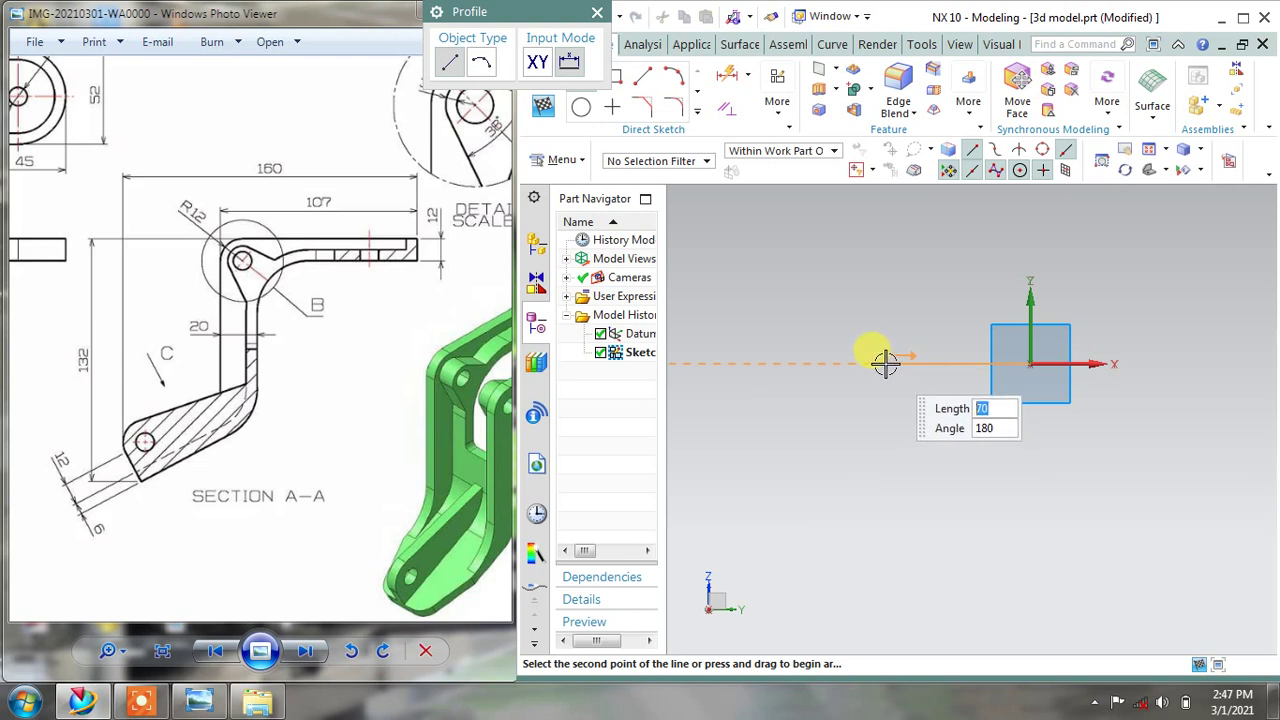
click(887, 364)
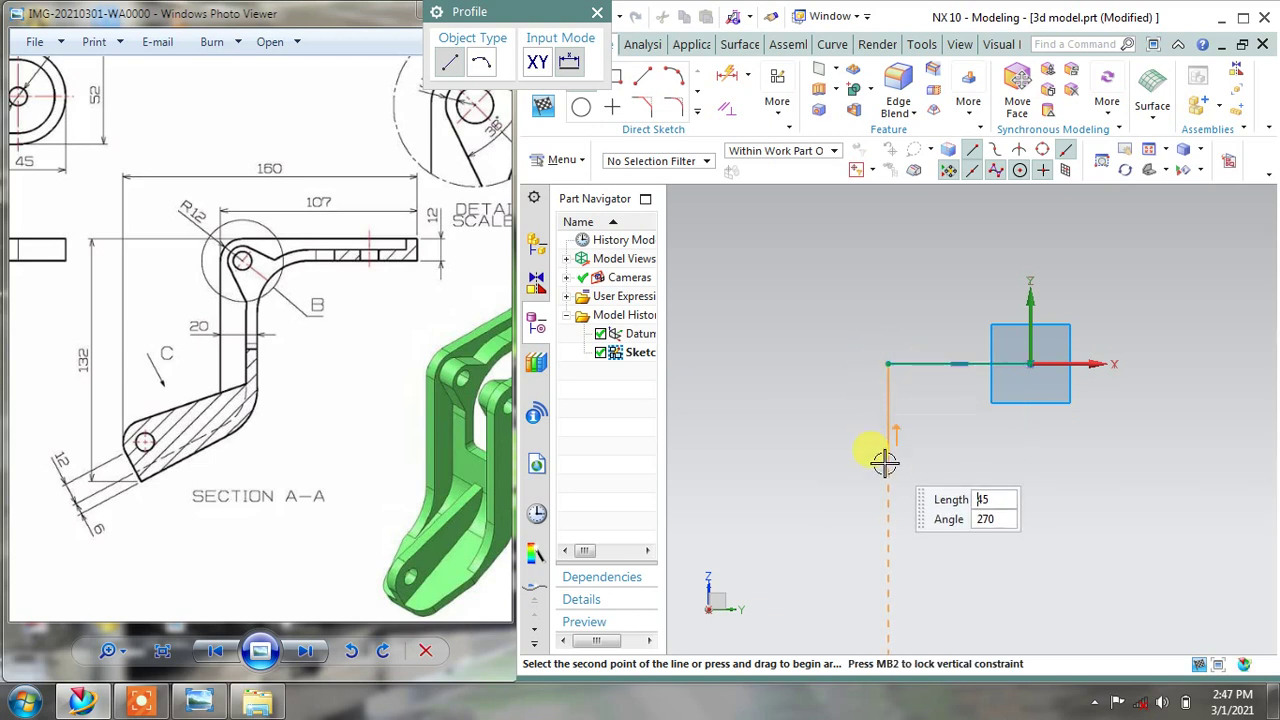
click(888, 540)
click(772, 617)
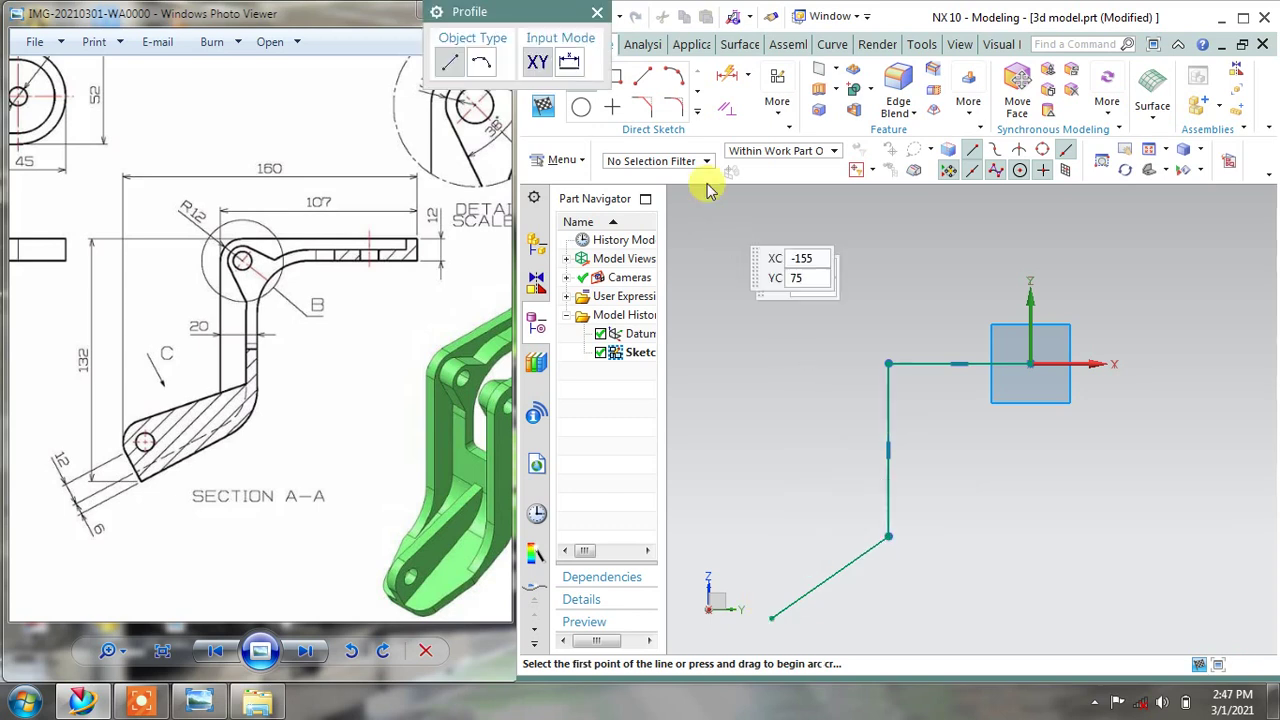
click(597, 12)
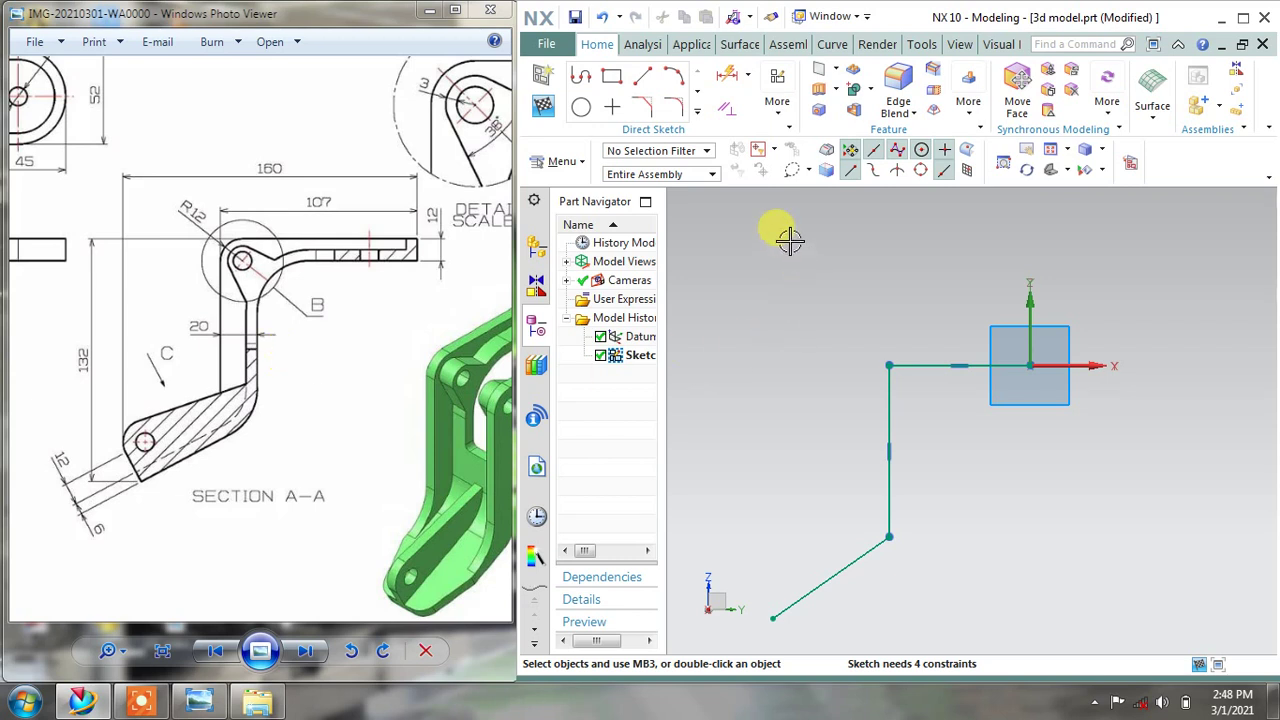
Dimension the horizontal offset between the horizontal and vertical lines as 87
click(746, 76)
click(748, 124)
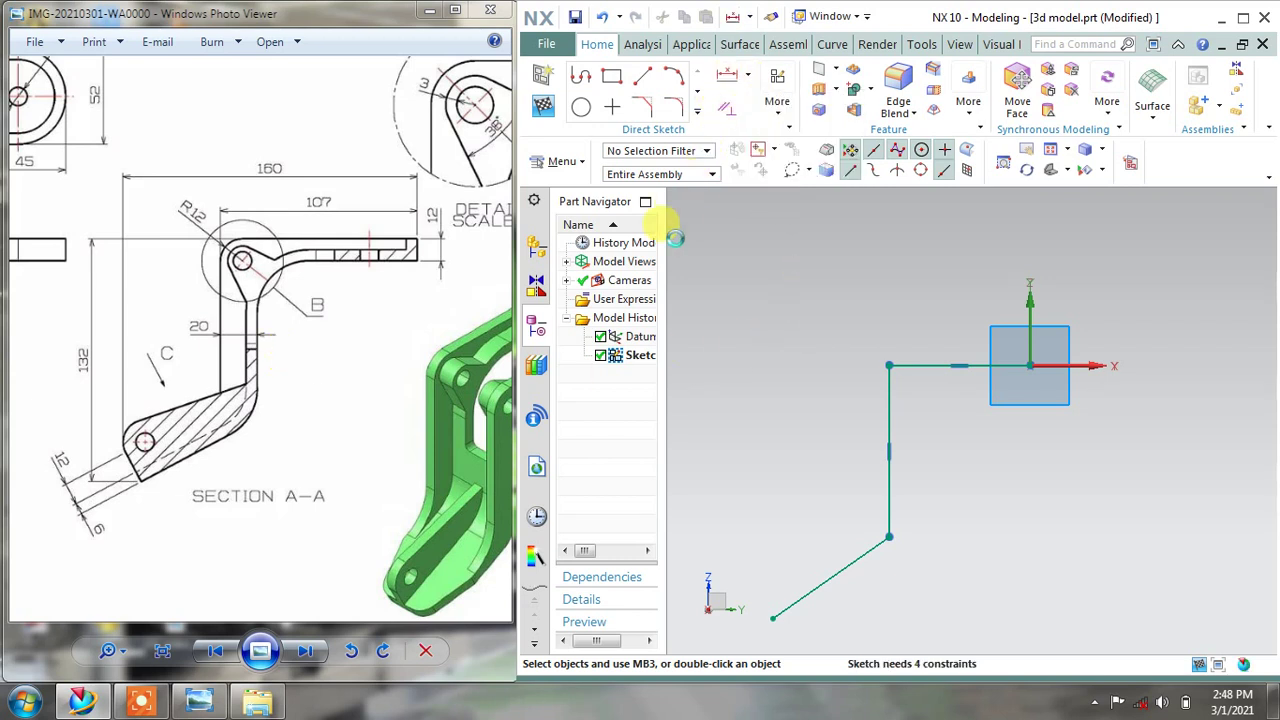
click(645, 258)
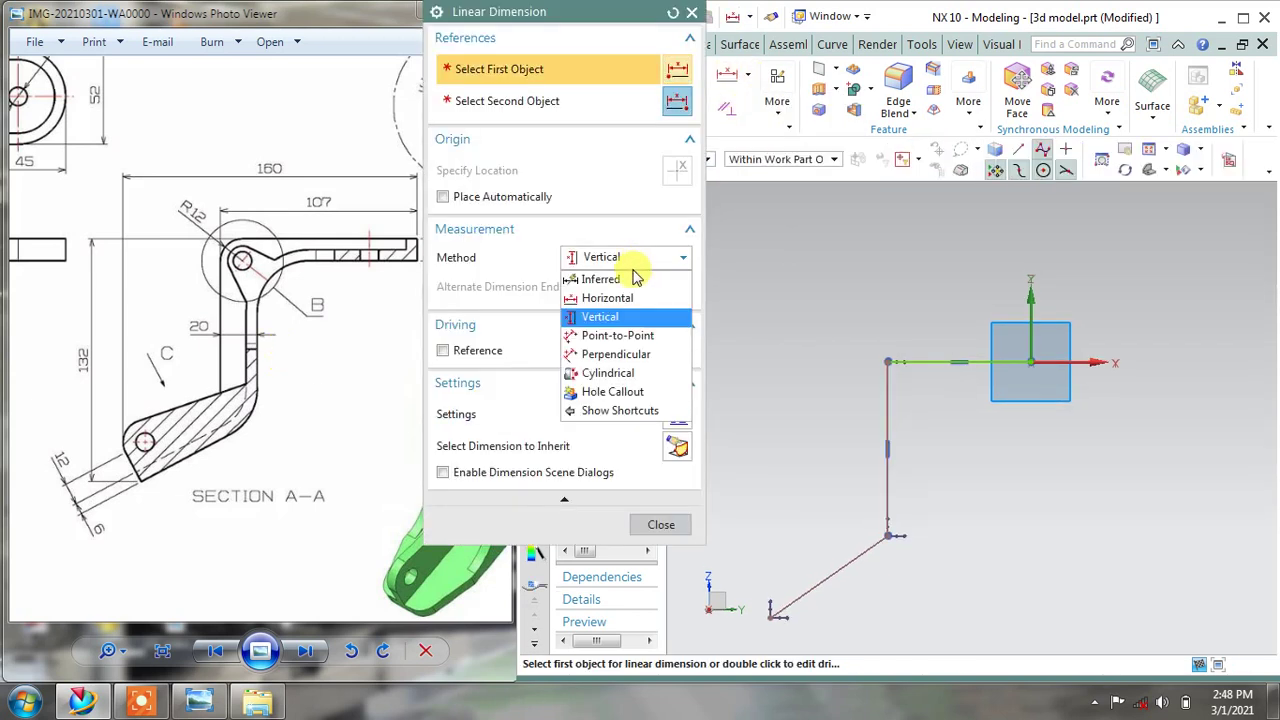
click(622, 298)
drag(603, 11, 617, 14)
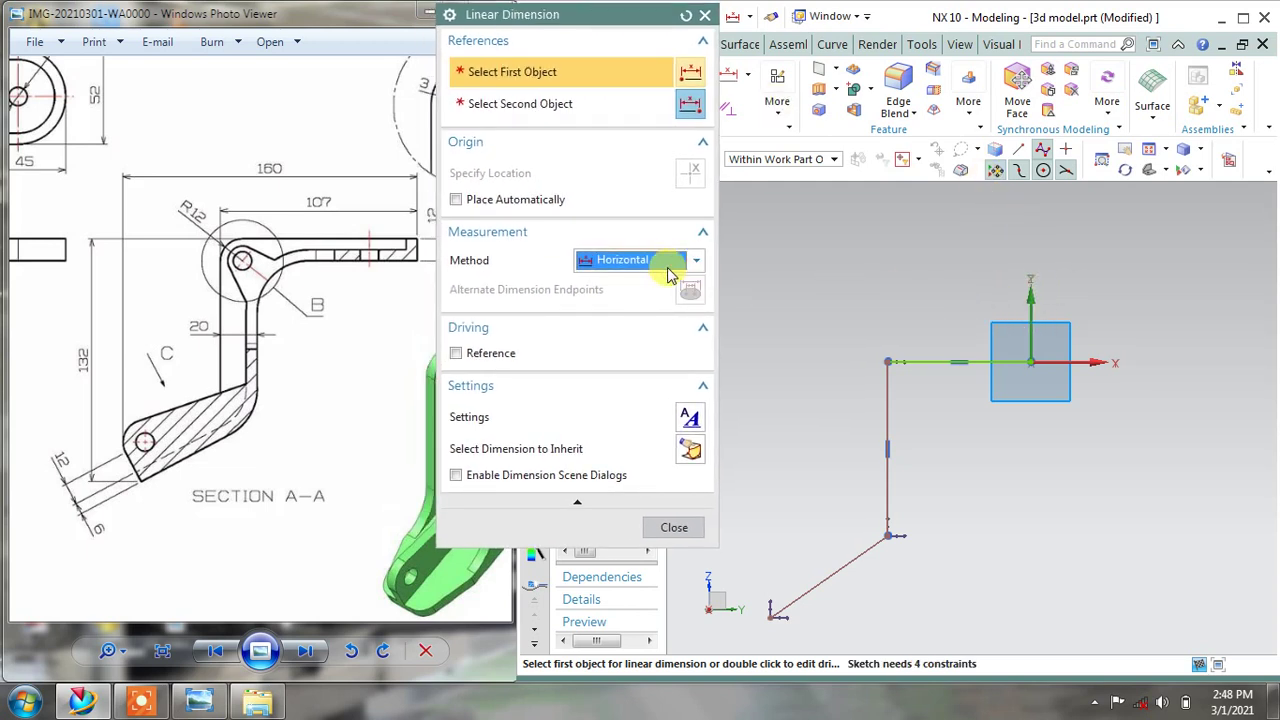
click(1012, 360)
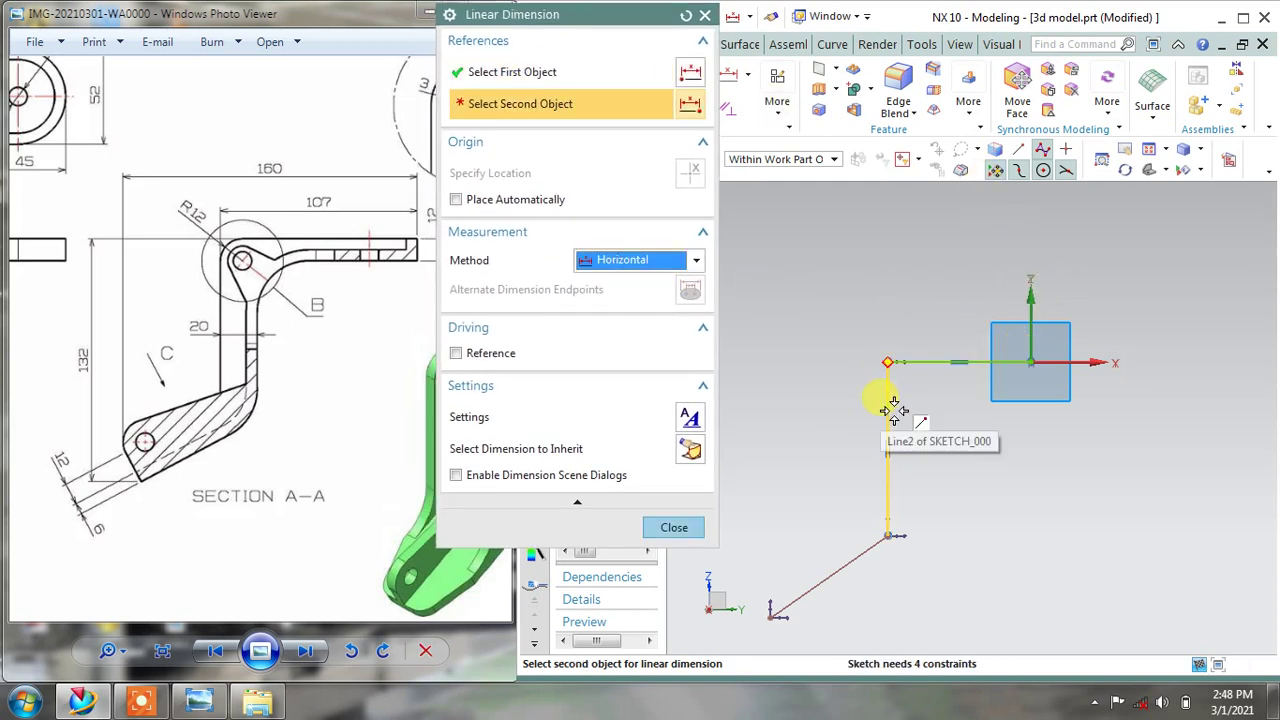
click(890, 409)
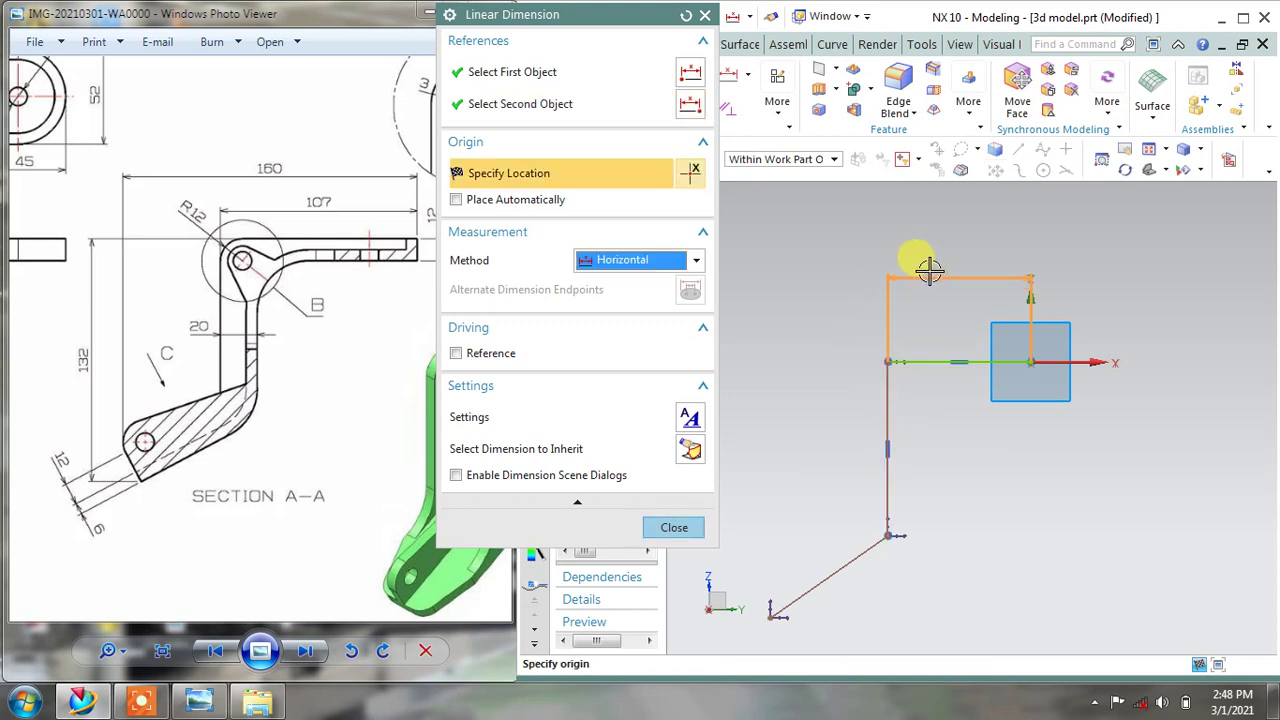
click(955, 272)
text(107-)
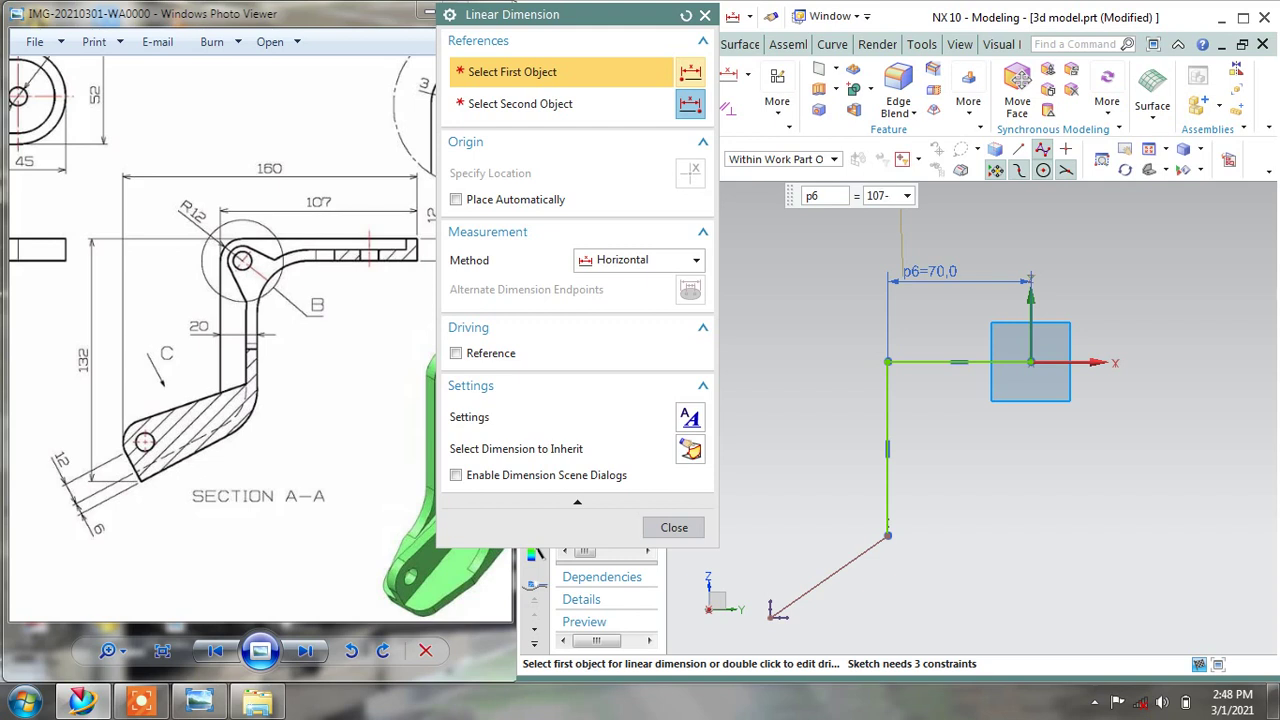
key(Return)
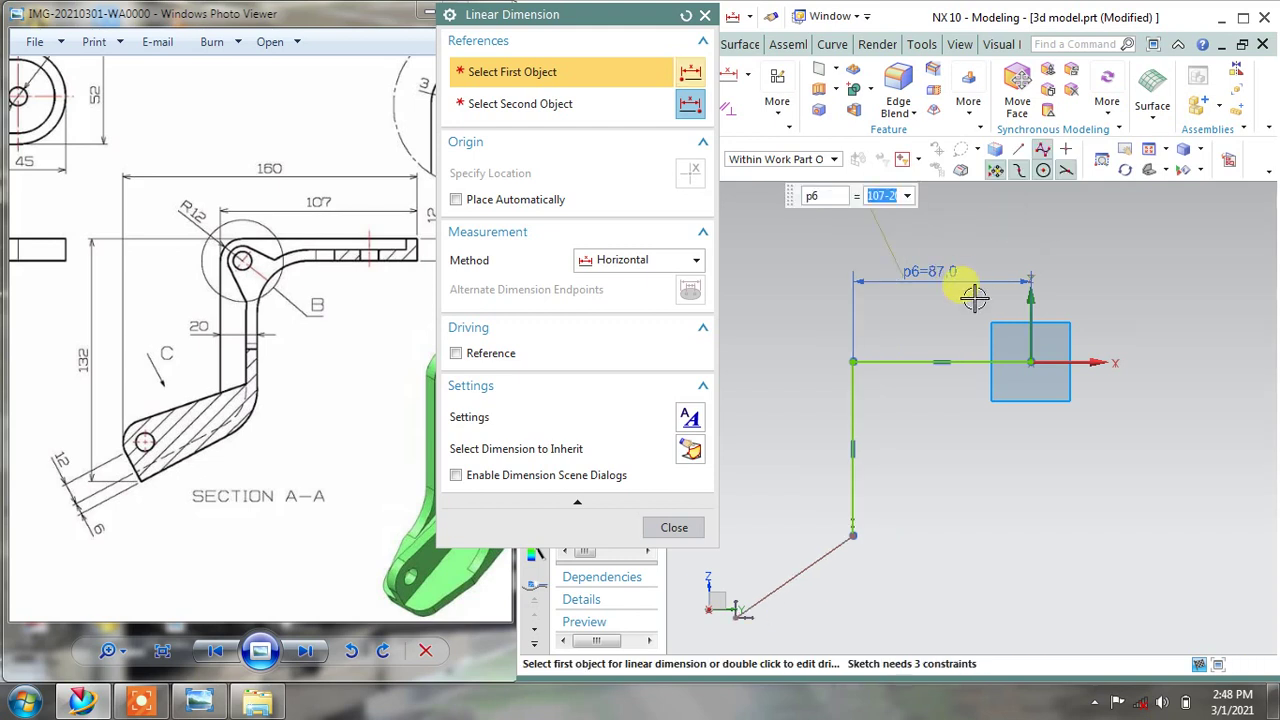
click(674, 527)
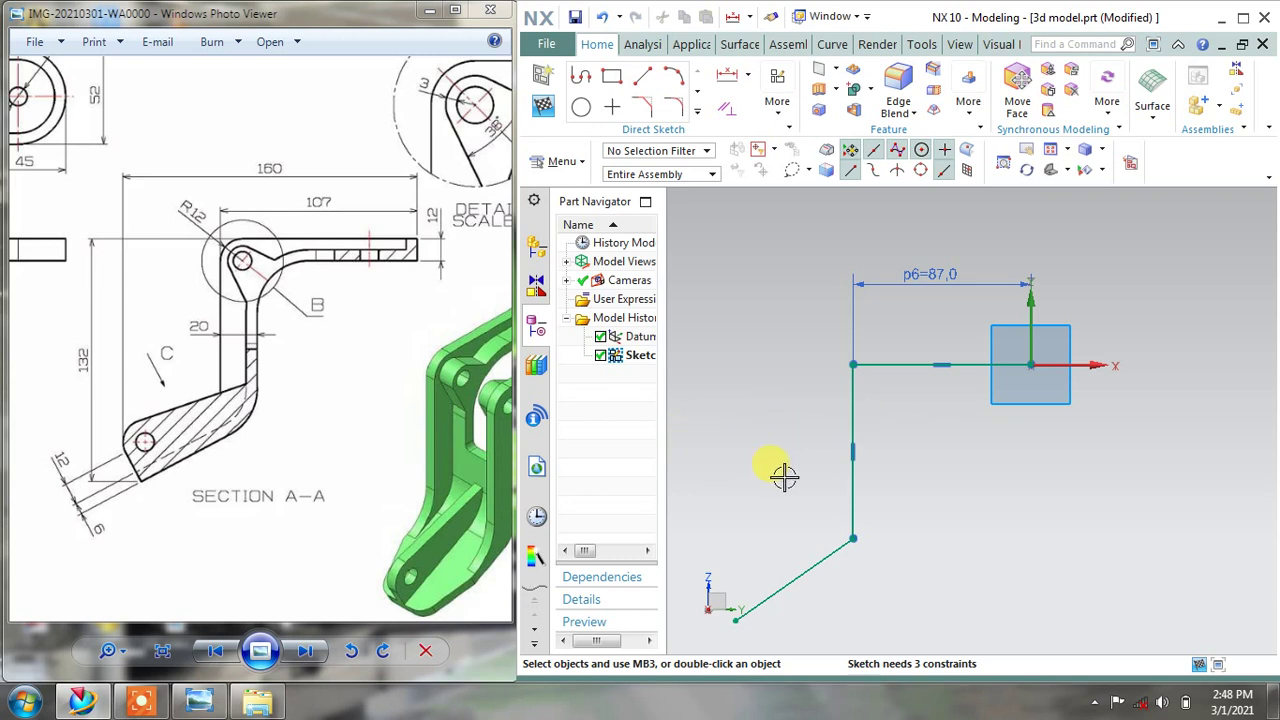
Add a vertical dimension of 126 (132-6) down to the diagonal's lower end
scroll(784, 477, down, 2)
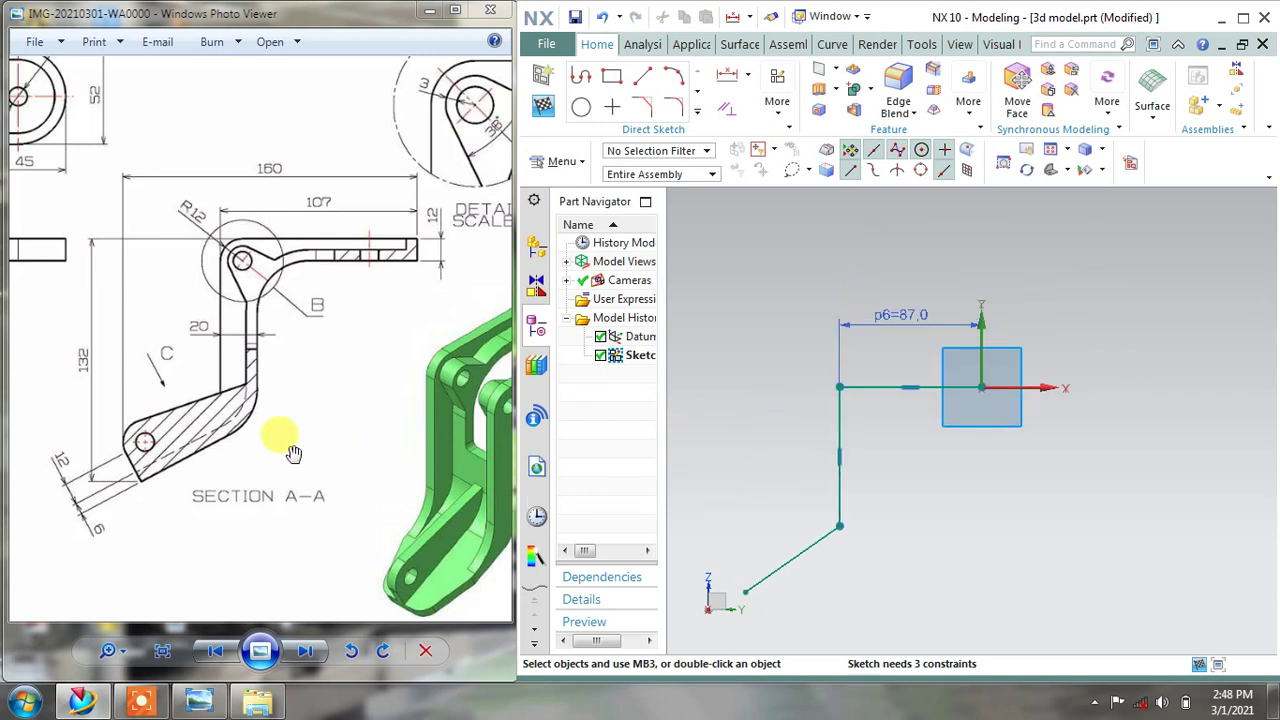
mouse_move(293, 453)
mouse_down()
mouse_move(332, 397)
mouse_move(326, 437)
mouse_up()
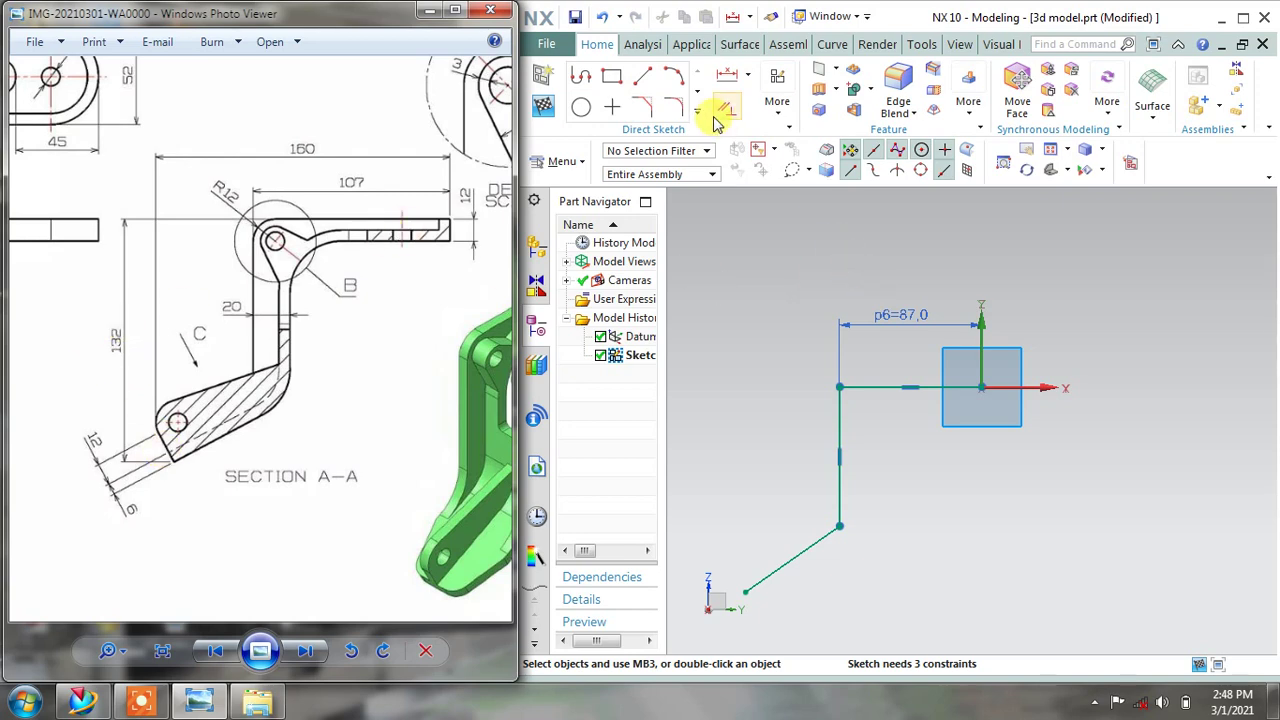
click(748, 75)
click(775, 120)
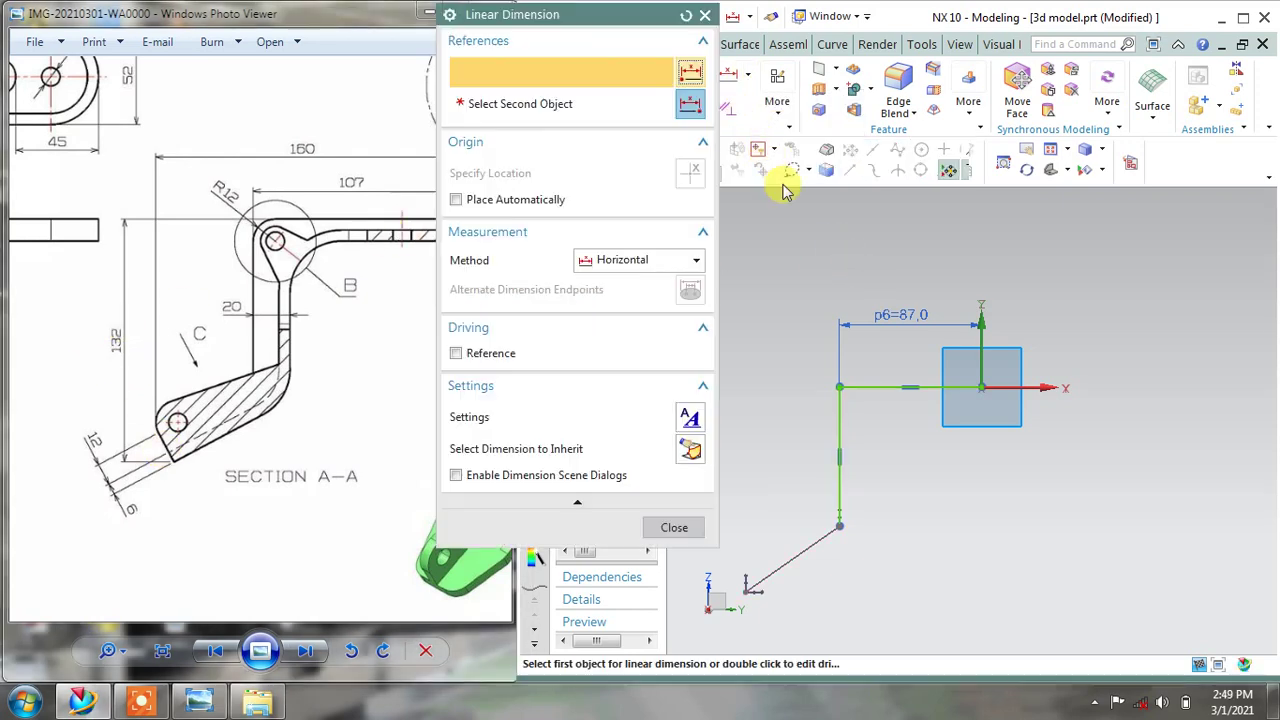
click(663, 258)
click(614, 320)
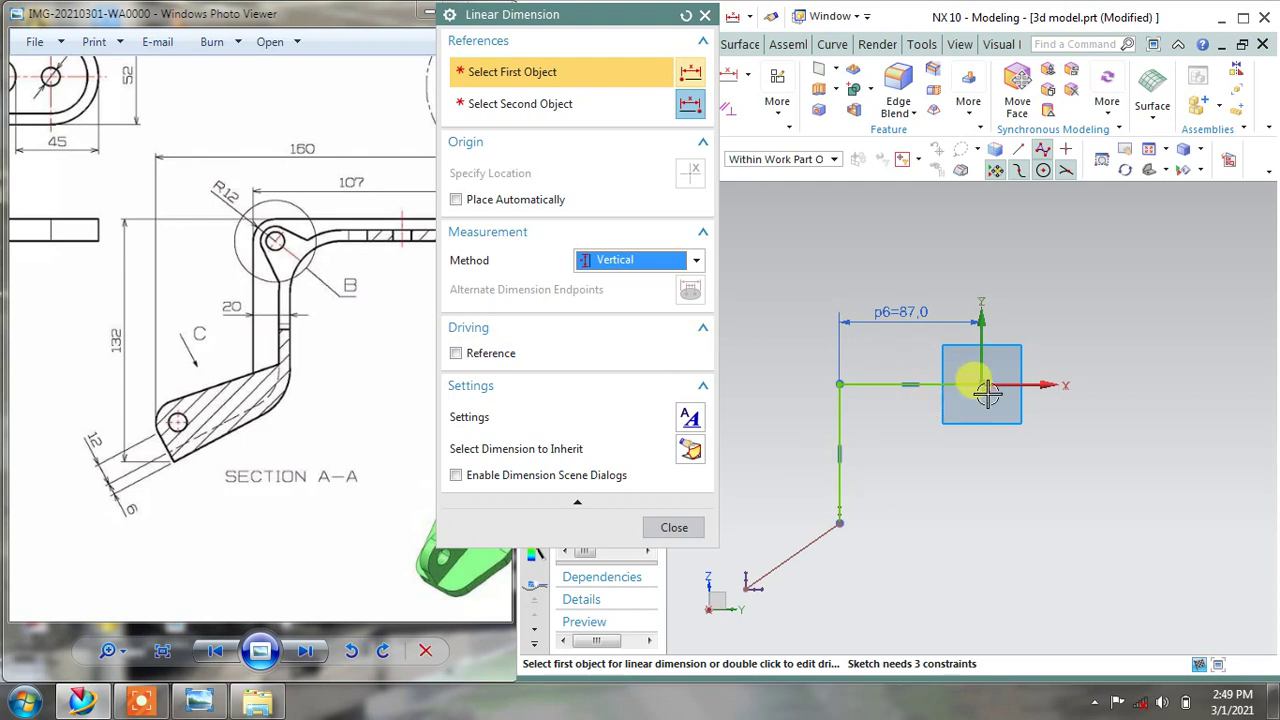
click(945, 395)
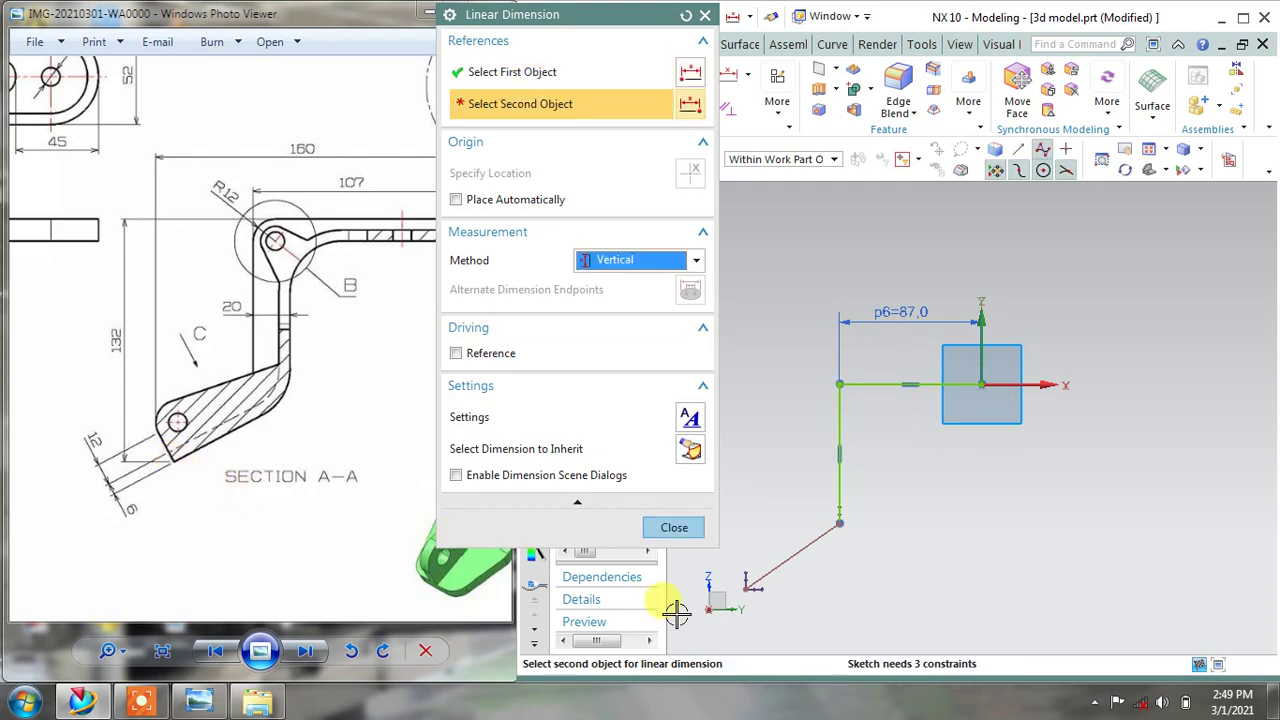
click(748, 584)
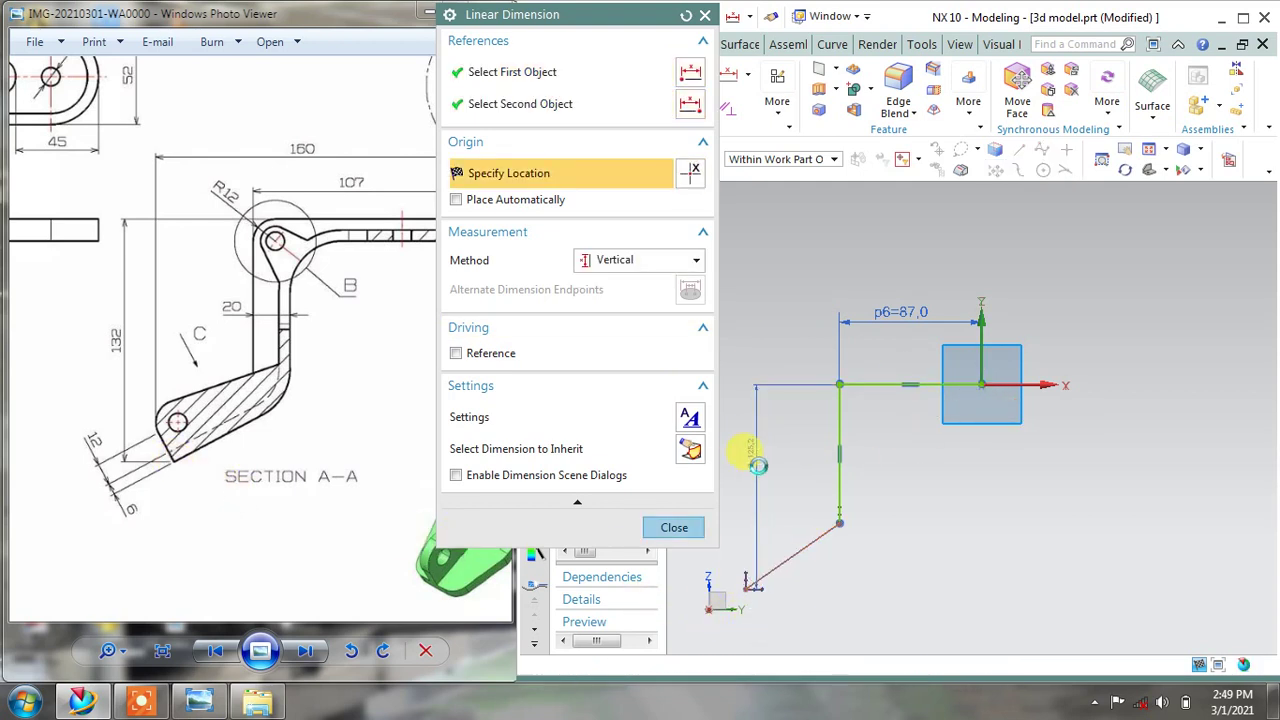
click(758, 465)
text(132-6)
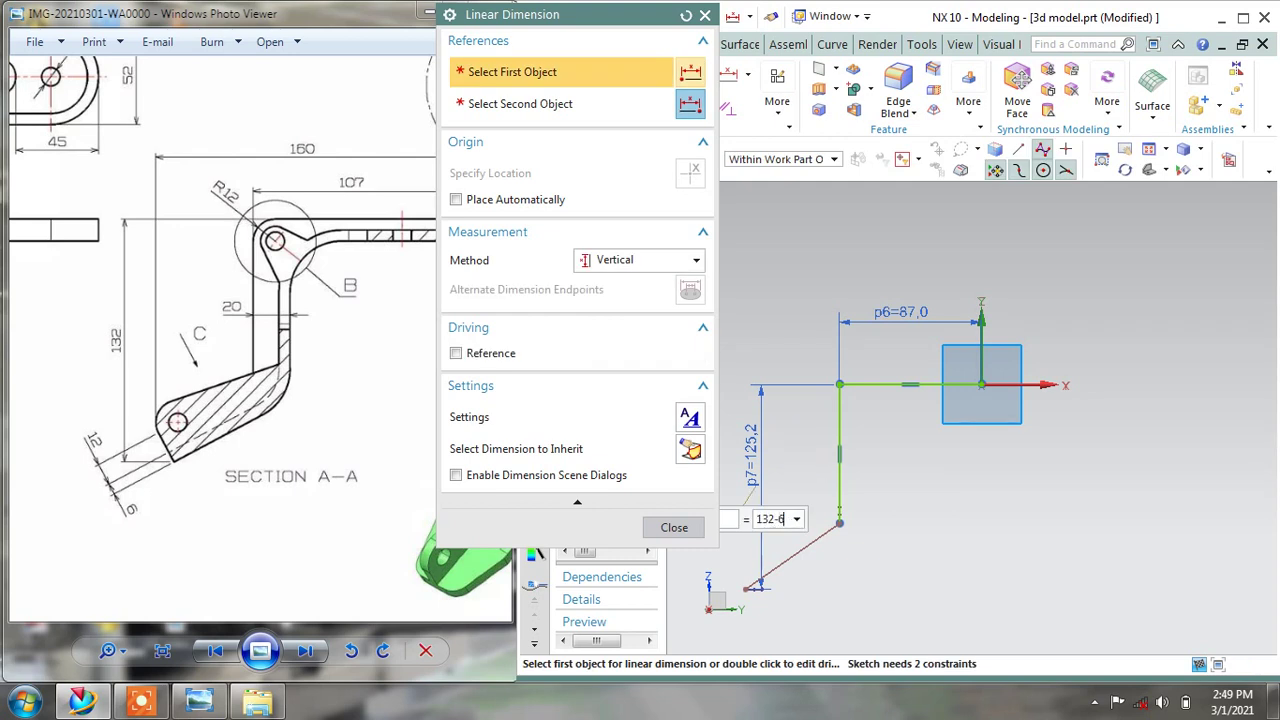
key(Return)
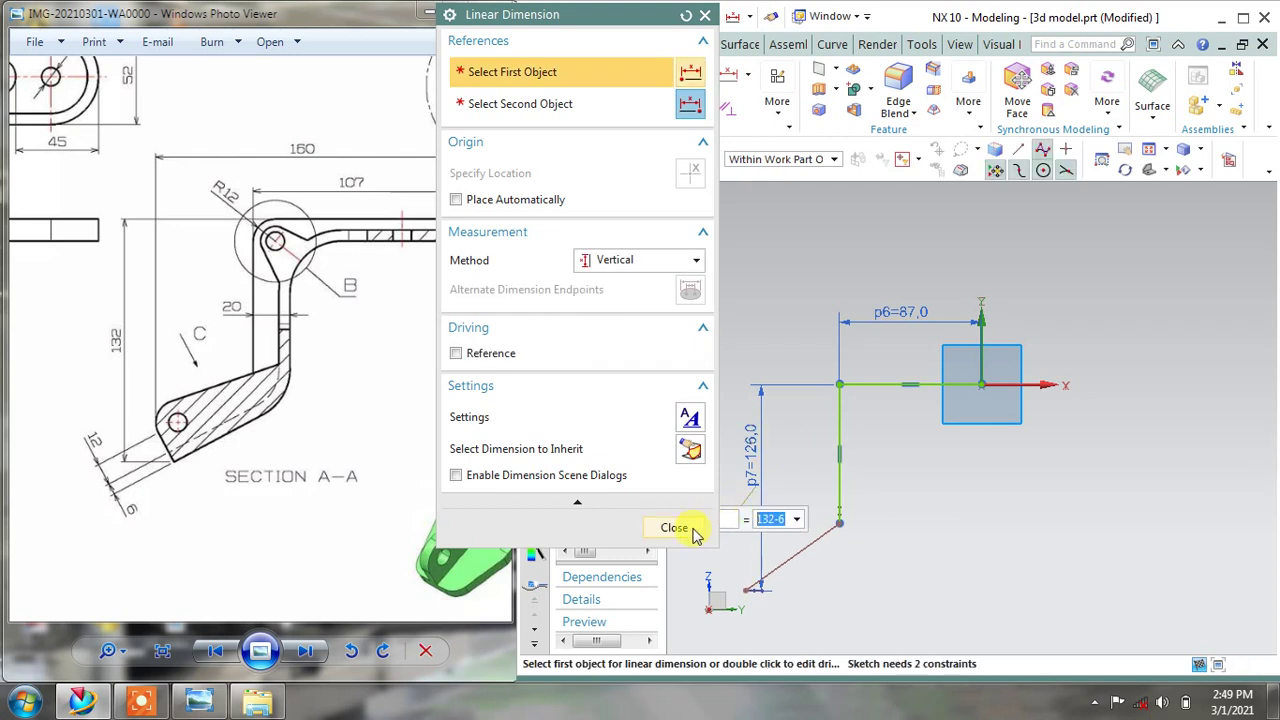
click(690, 528)
Drag the 126 vertical dimension leftward, clear of the sketch lines
drag(737, 450, 692, 445)
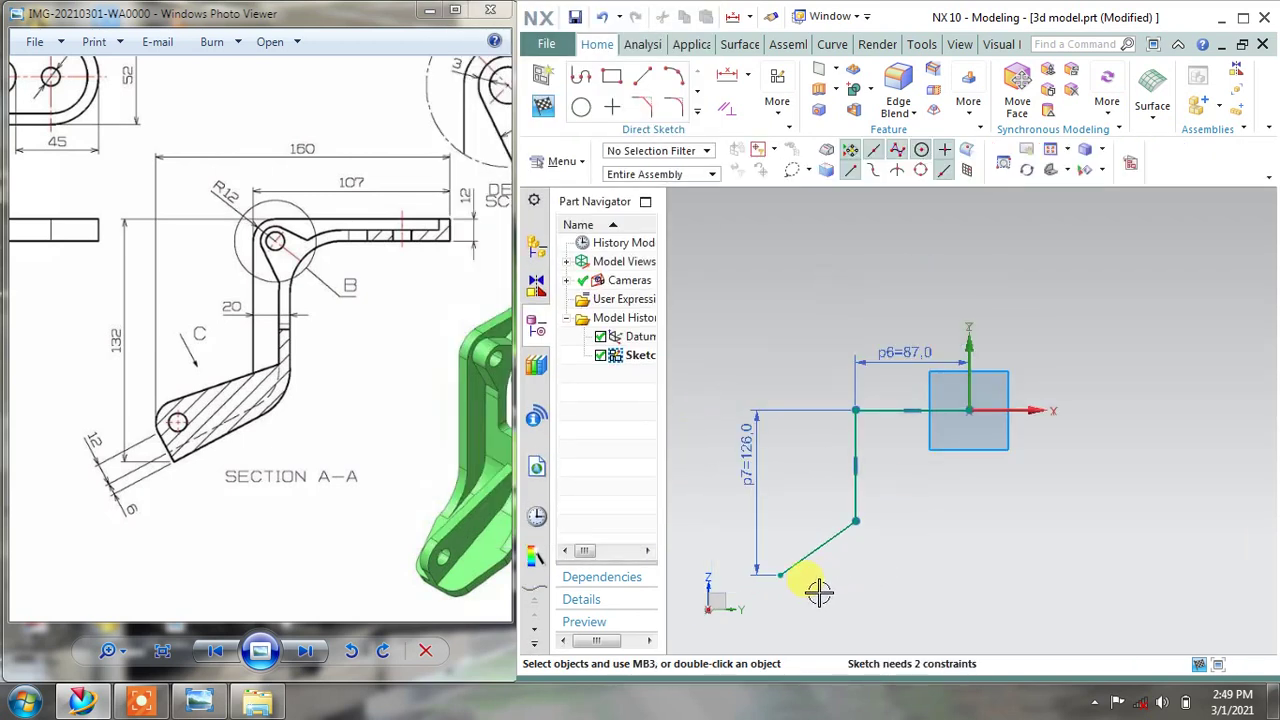
drag(229, 443, 414, 528)
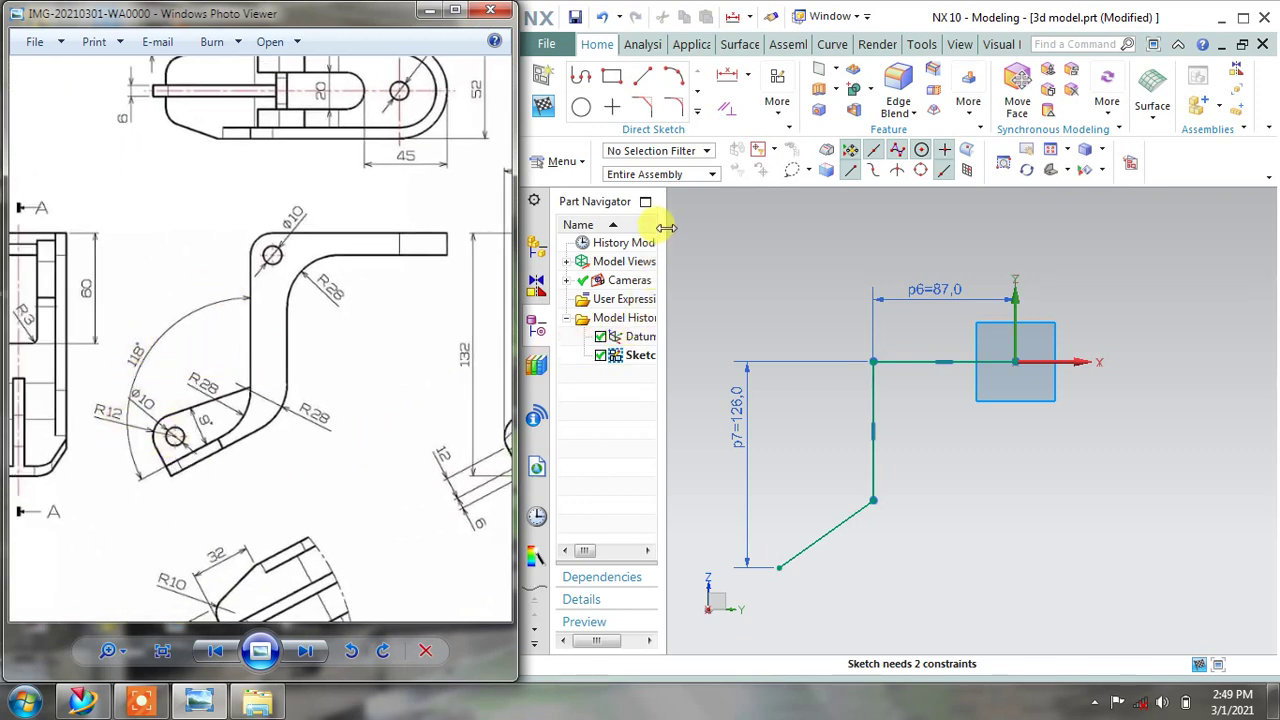
Add a 118° angular dimension between the vertical line and the diagonal line
click(748, 76)
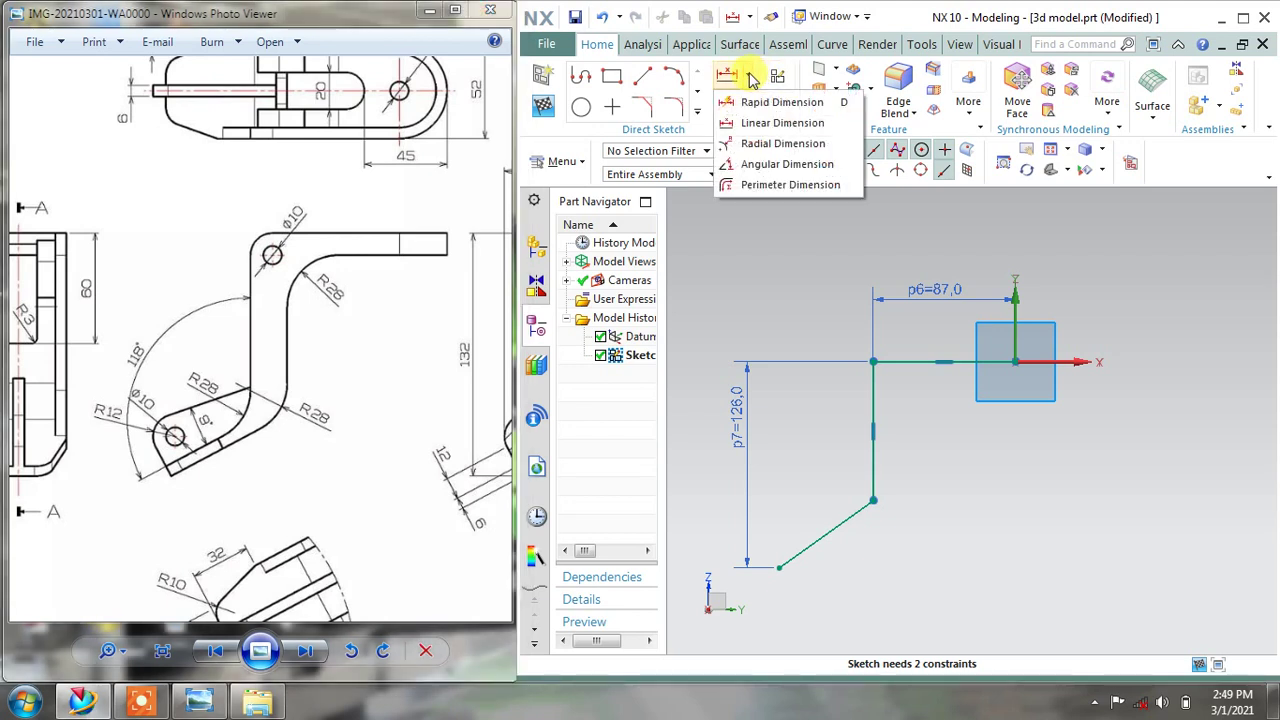
click(780, 212)
click(872, 390)
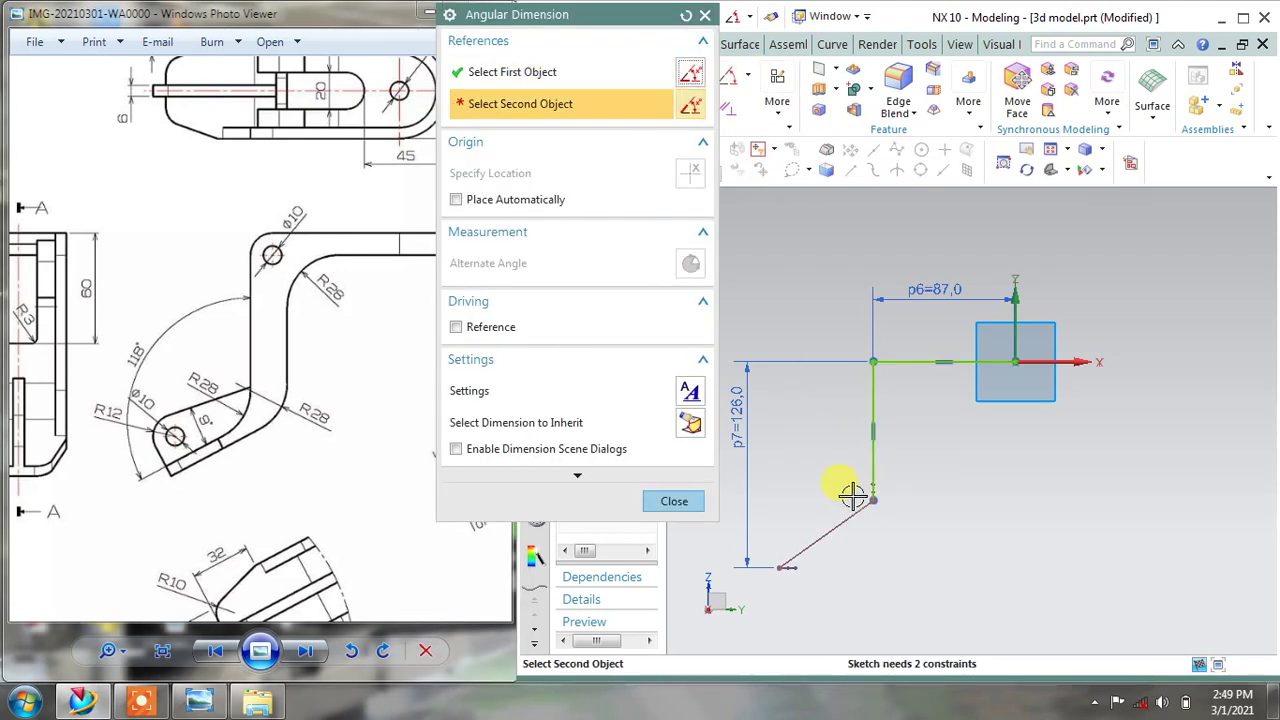
click(848, 516)
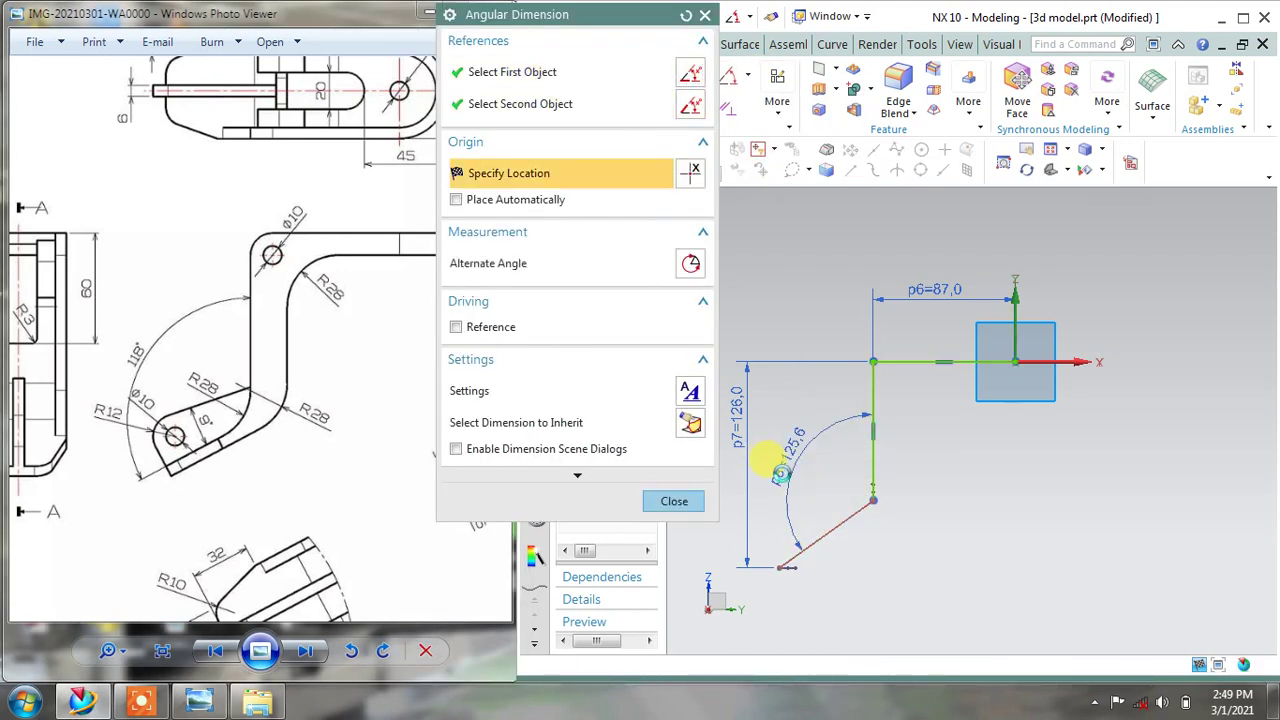
click(810, 488)
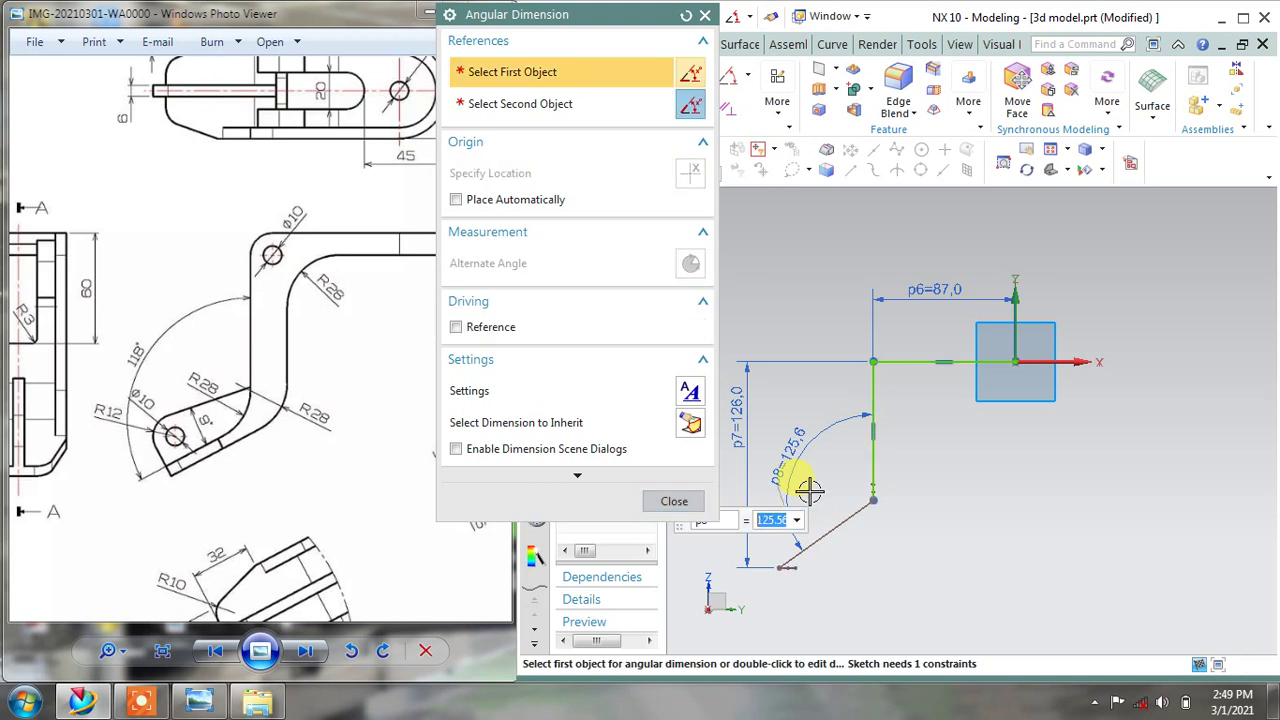
text(118)
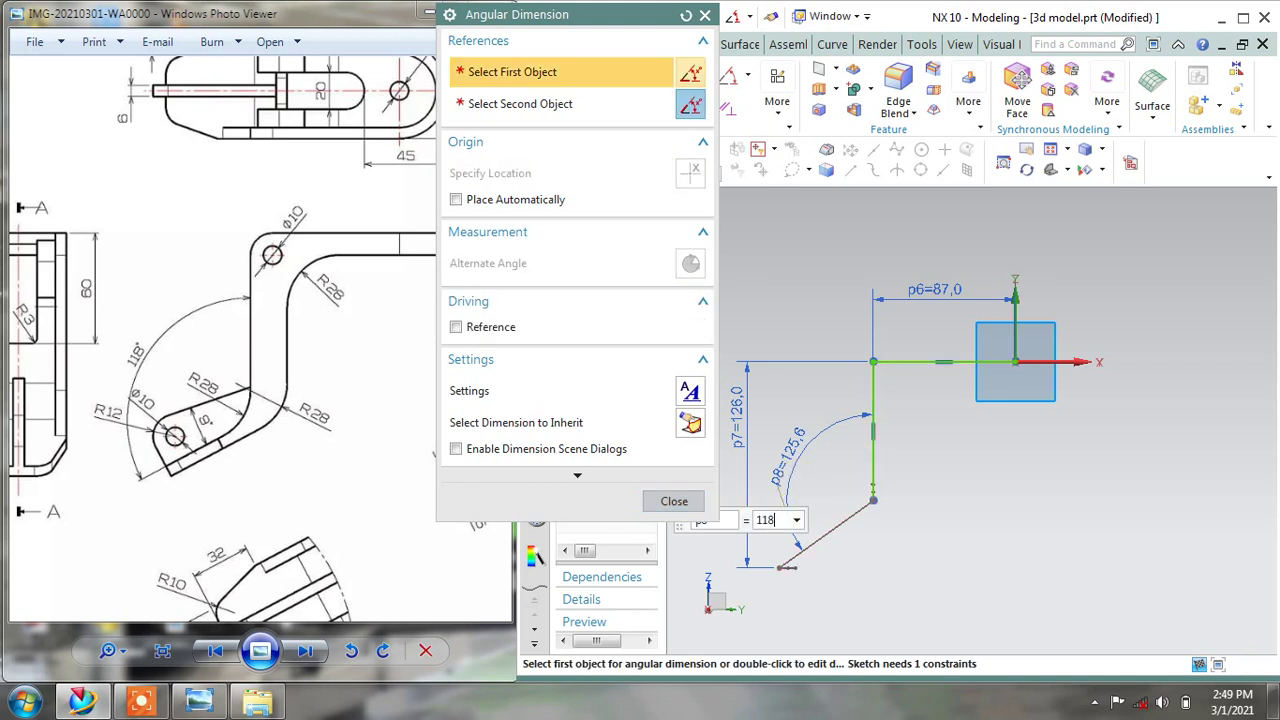
key(Return)
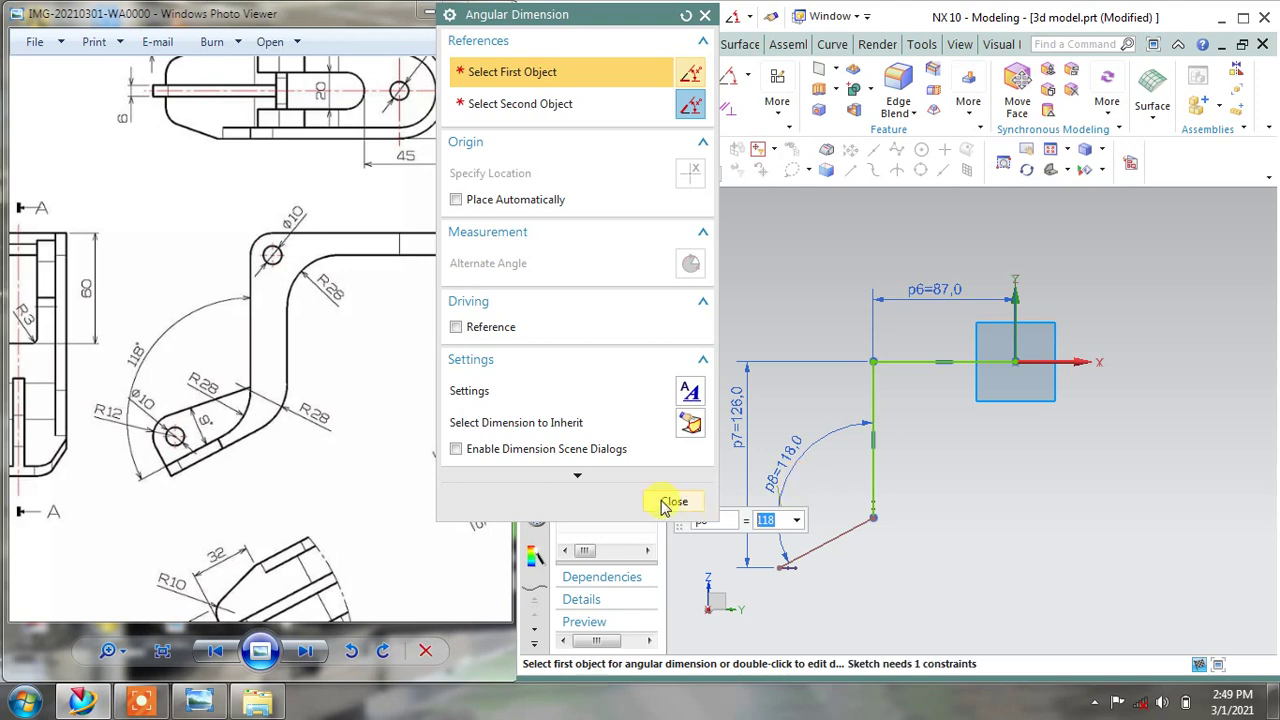
click(672, 501)
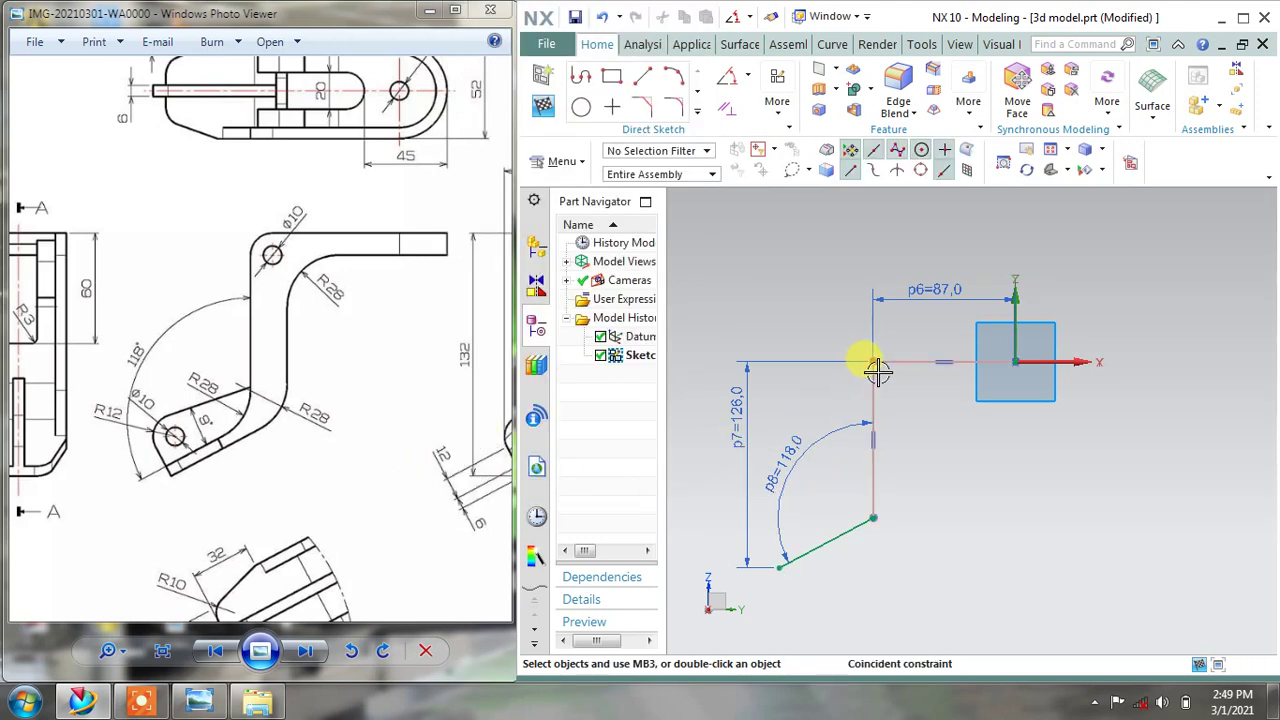
mouse_move(458, 432)
mouse_down()
mouse_move(329, 400)
mouse_move(171, 414)
mouse_move(66, 450)
mouse_up()
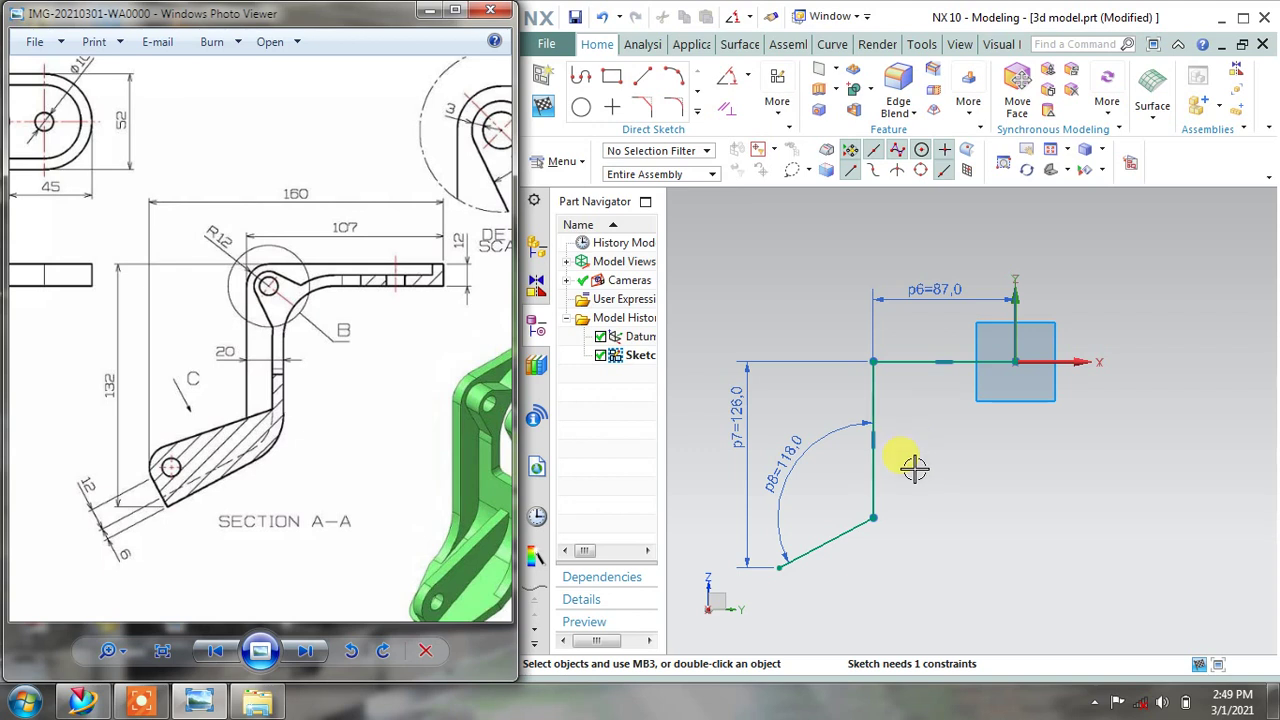
mouse_move(339, 369)
mouse_down()
mouse_move(145, 320)
mouse_move(371, 286)
mouse_move(234, 300)
mouse_move(229, 271)
mouse_up()
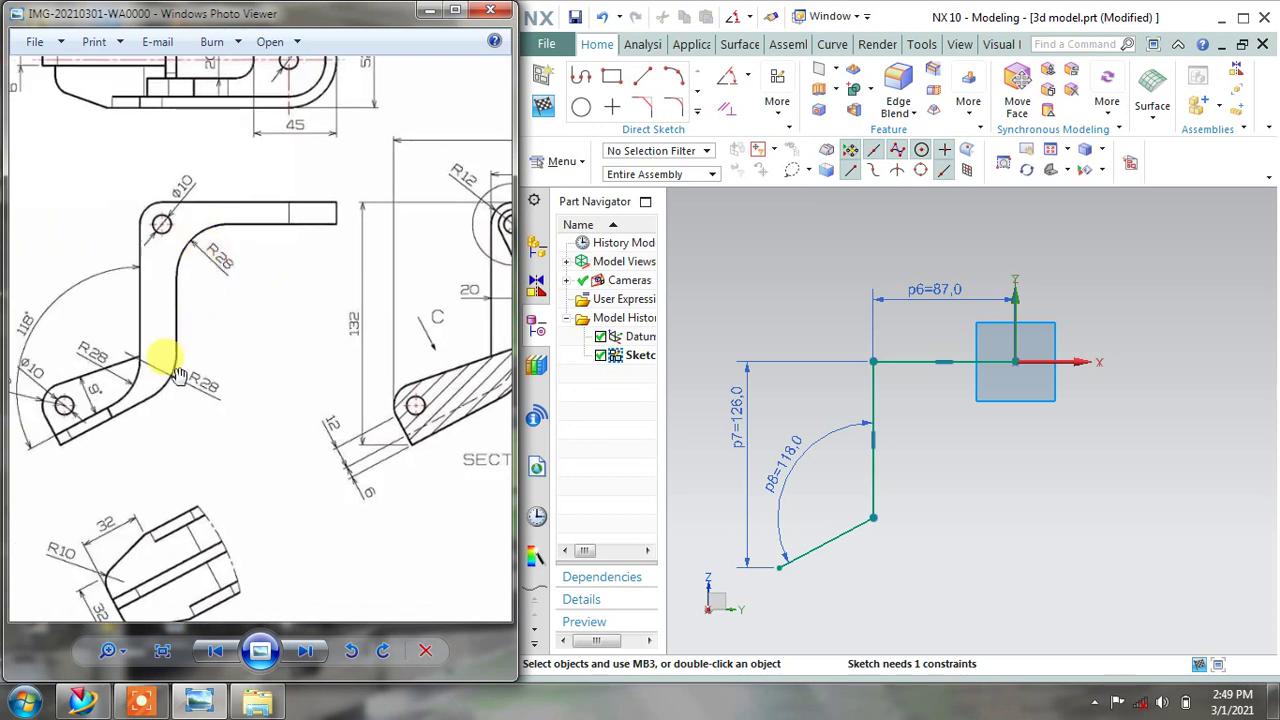
Fillet both corners of the vertical line with radius 28
click(674, 107)
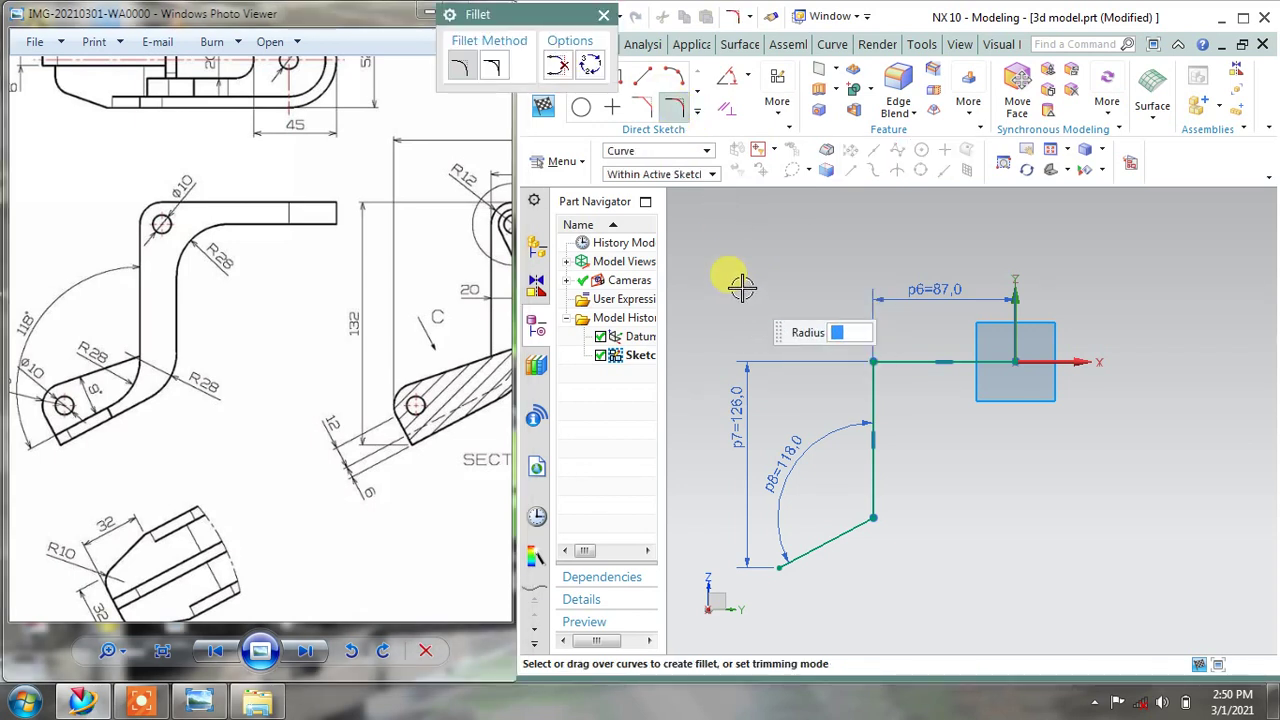
text(2)
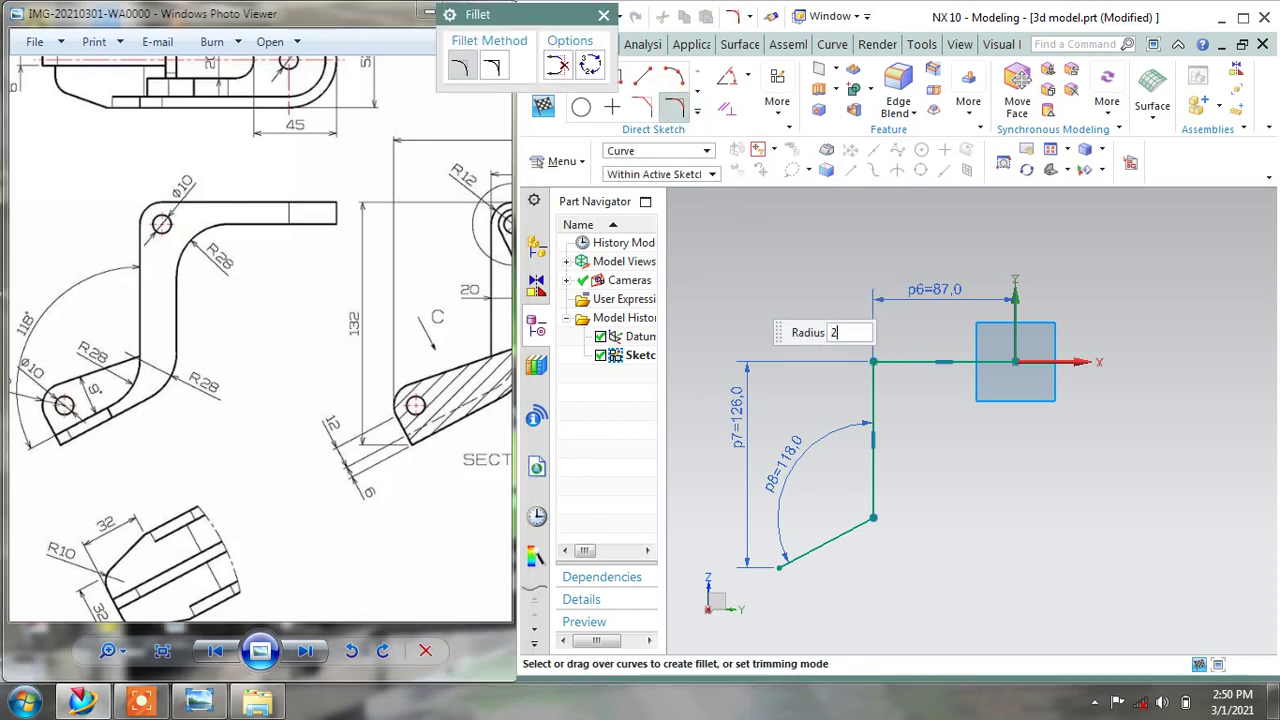
text(8)
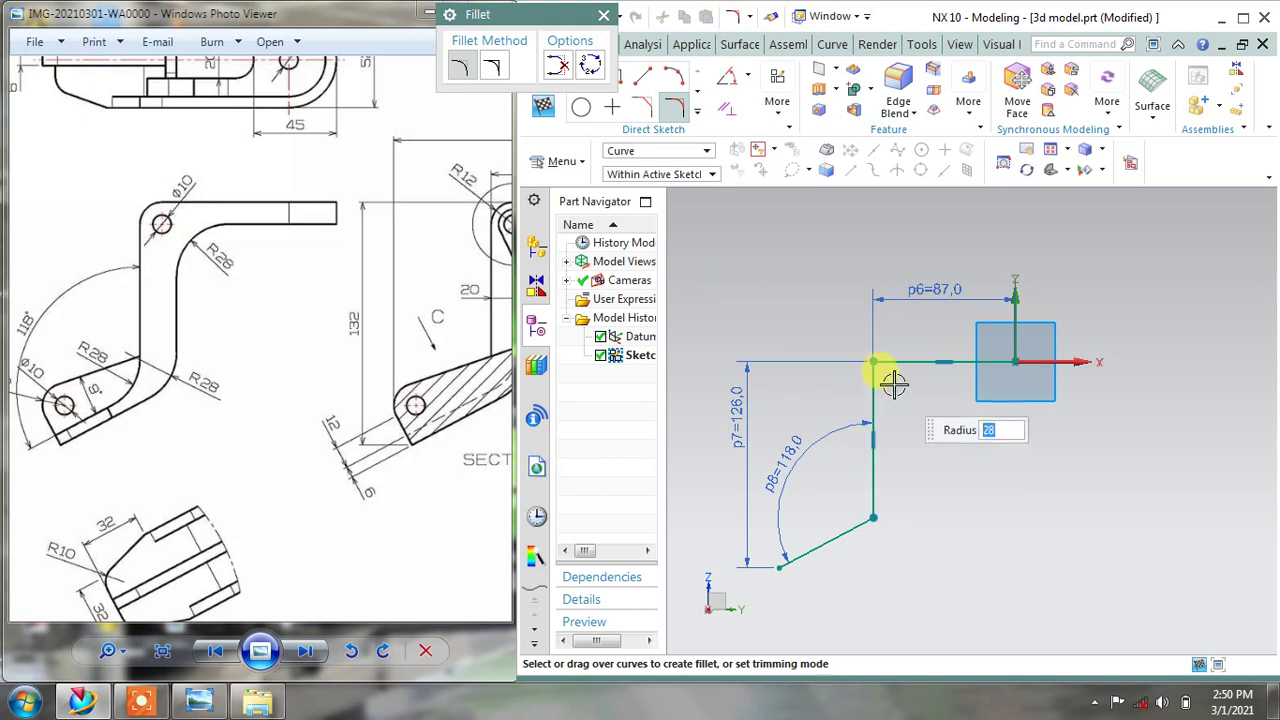
drag(908, 413, 851, 514)
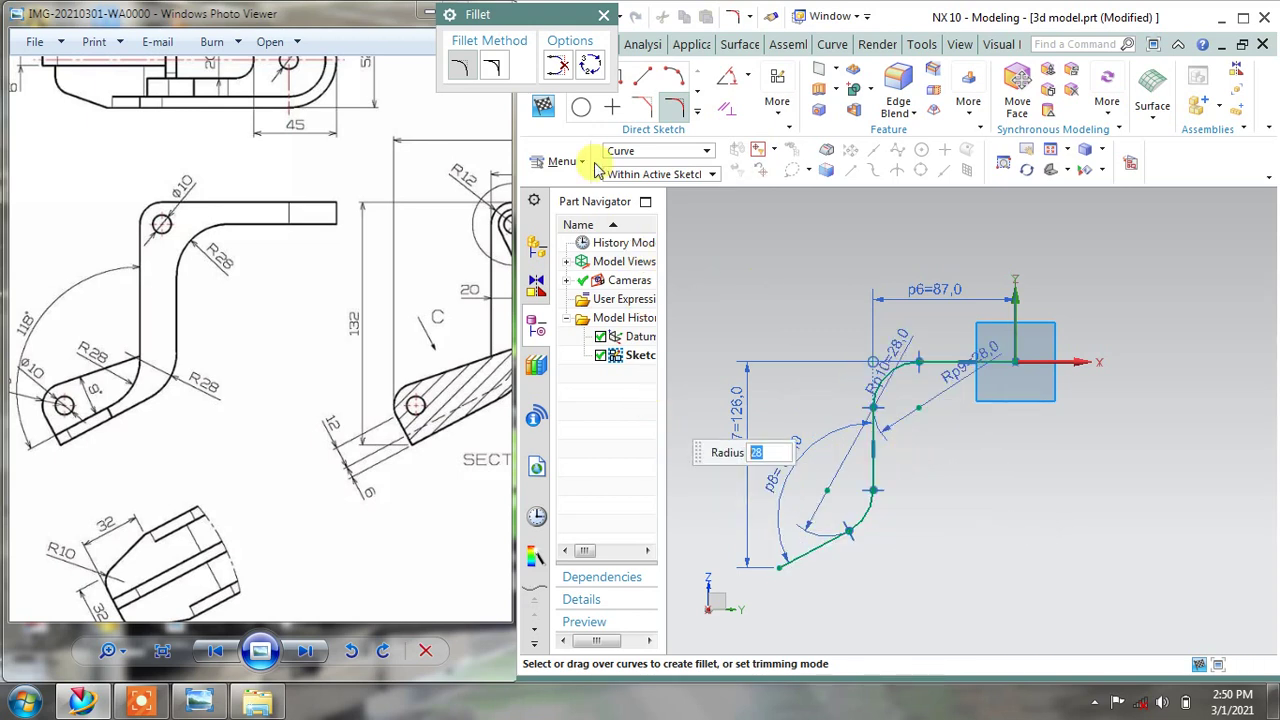
click(603, 16)
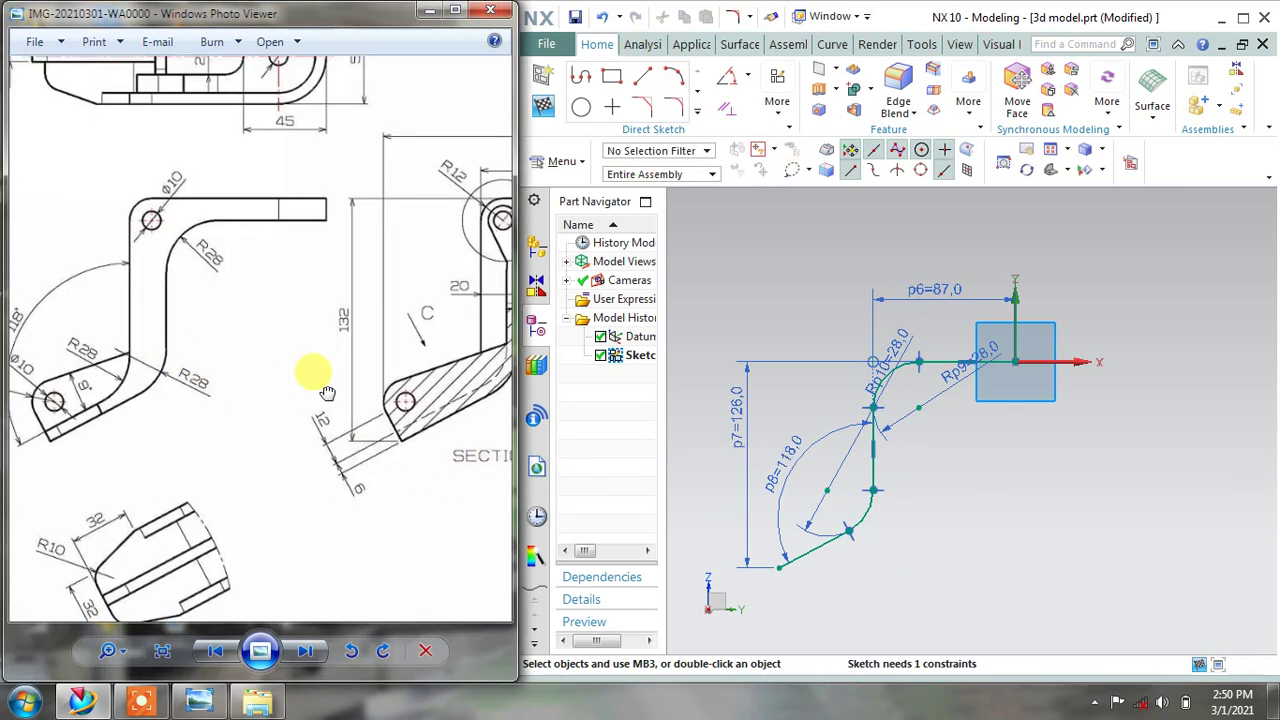
mouse_move(314, 366)
mouse_down()
mouse_move(184, 436)
mouse_move(160, 414)
mouse_move(131, 429)
mouse_up()
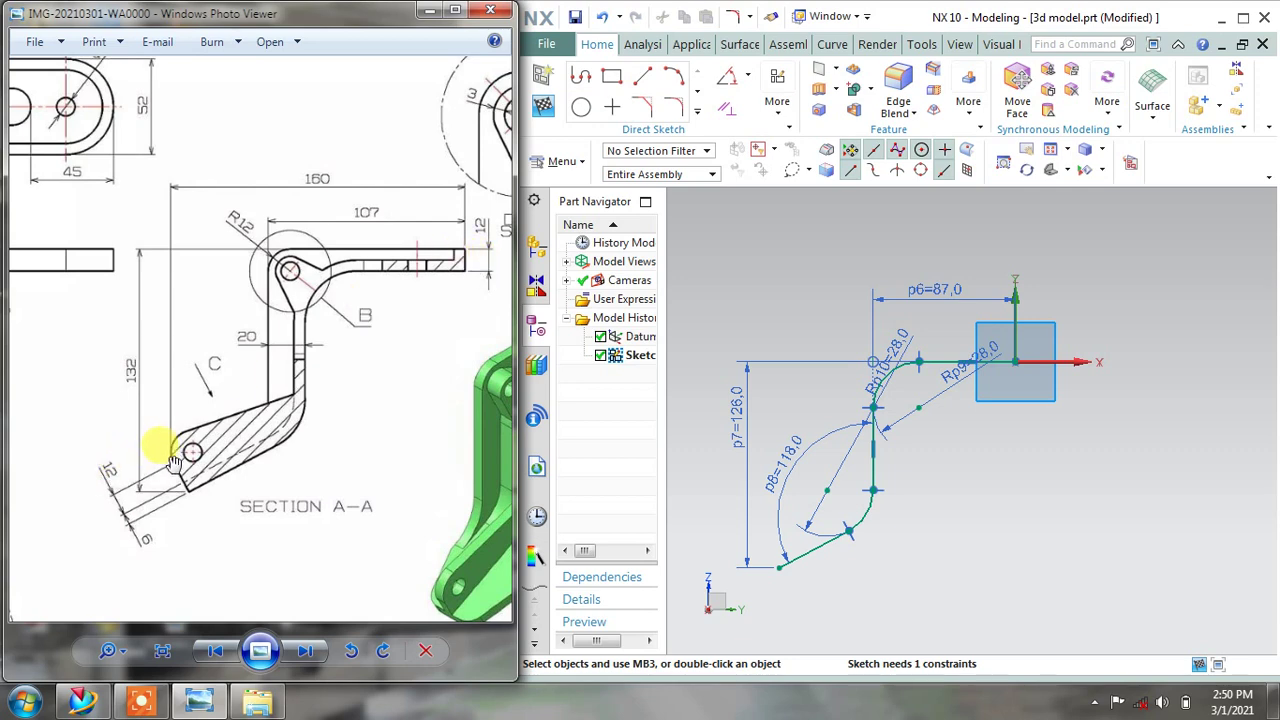
mouse_move(143, 456)
mouse_down()
mouse_move(266, 429)
mouse_move(234, 409)
mouse_move(77, 448)
mouse_up()
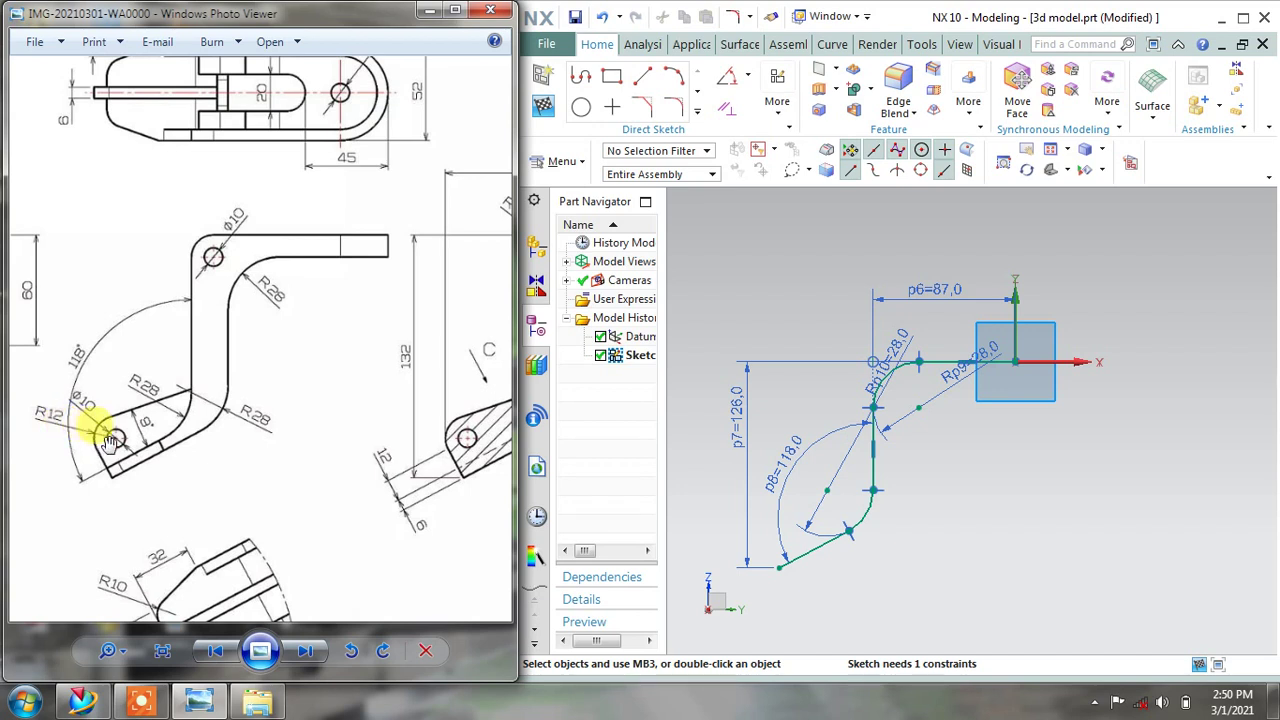
mouse_move(274, 471)
mouse_down()
mouse_move(171, 480)
mouse_move(180, 410)
mouse_up()
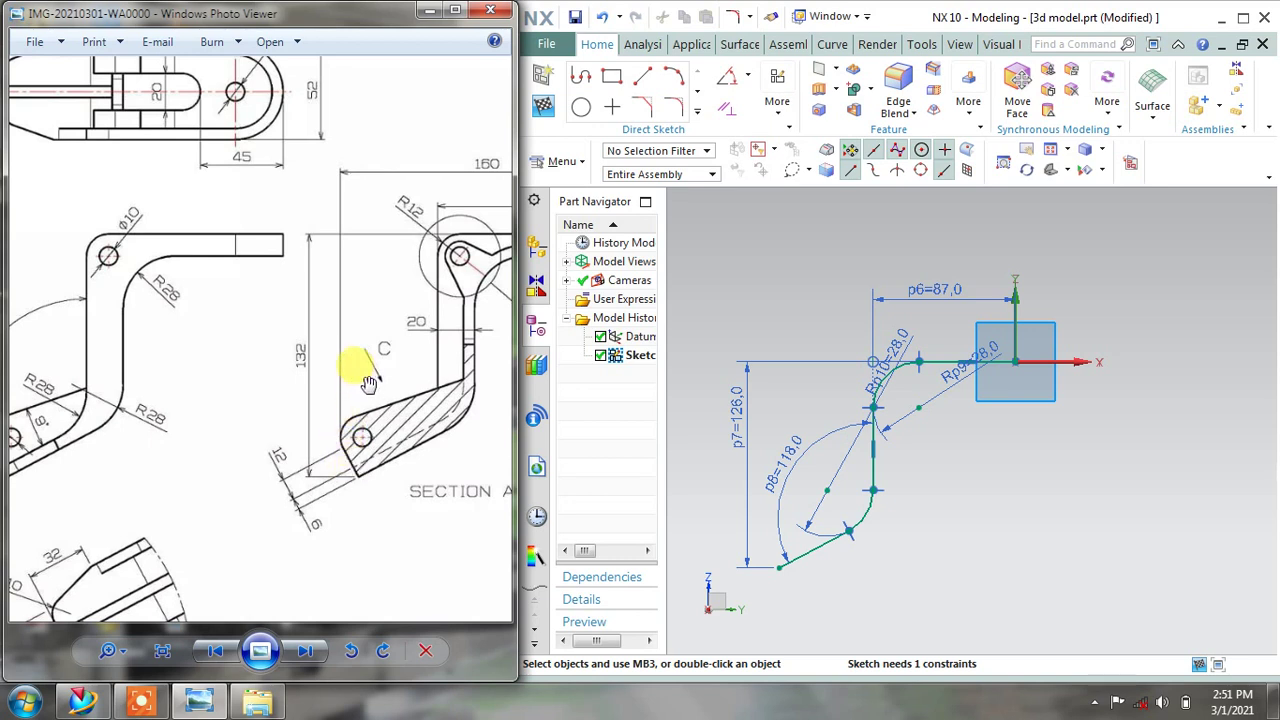
drag(343, 363, 310, 420)
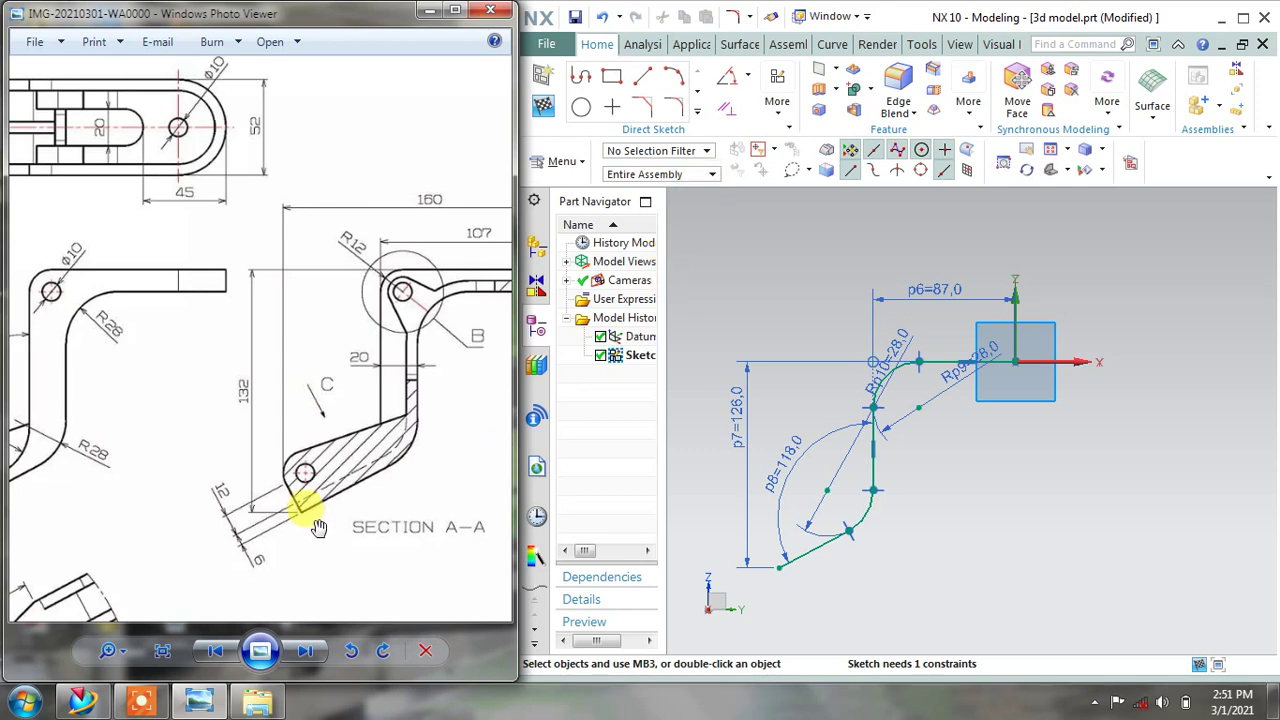
Add a horizontal dimension from the origin to the lower-left end, set to 160-6 (154)
click(746, 76)
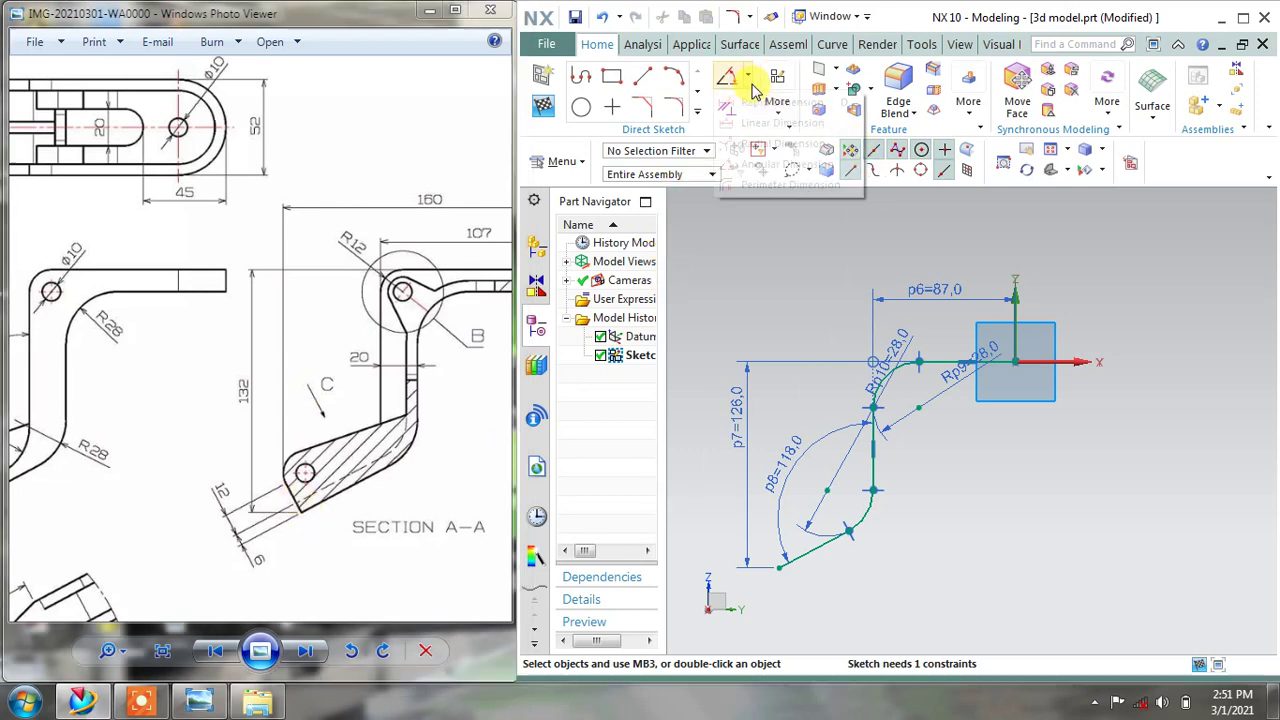
click(749, 122)
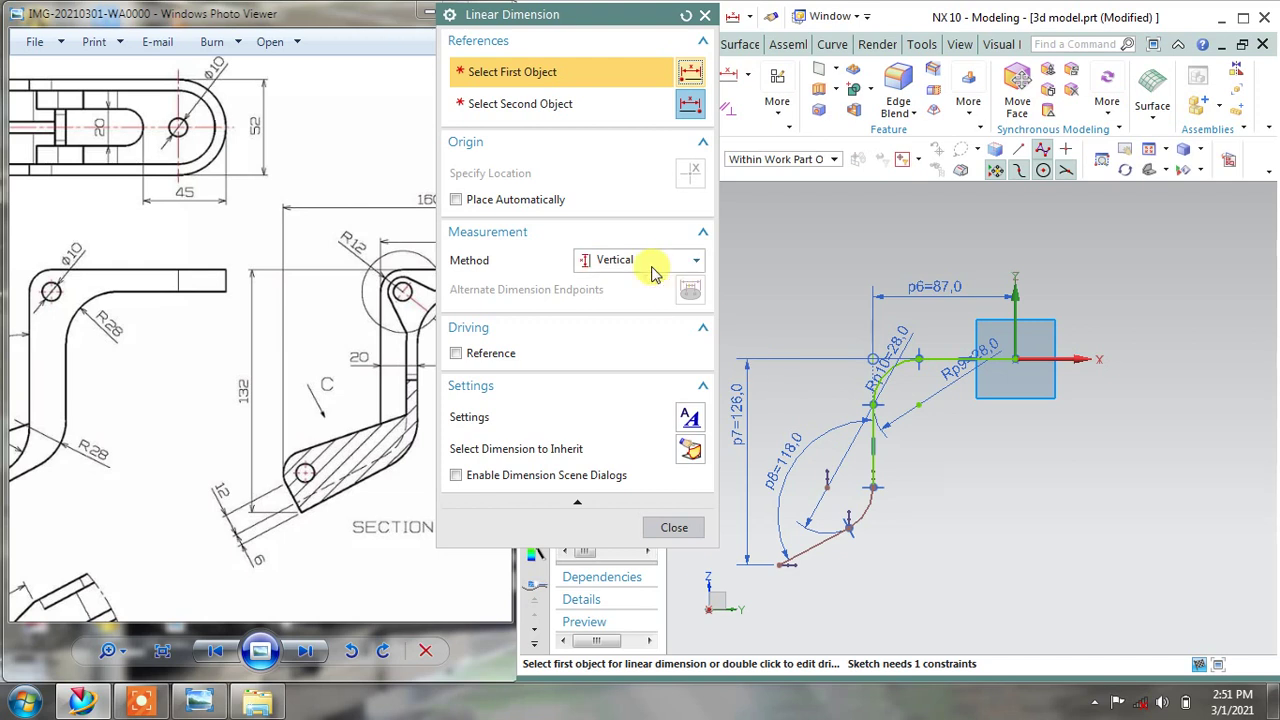
click(652, 268)
click(641, 299)
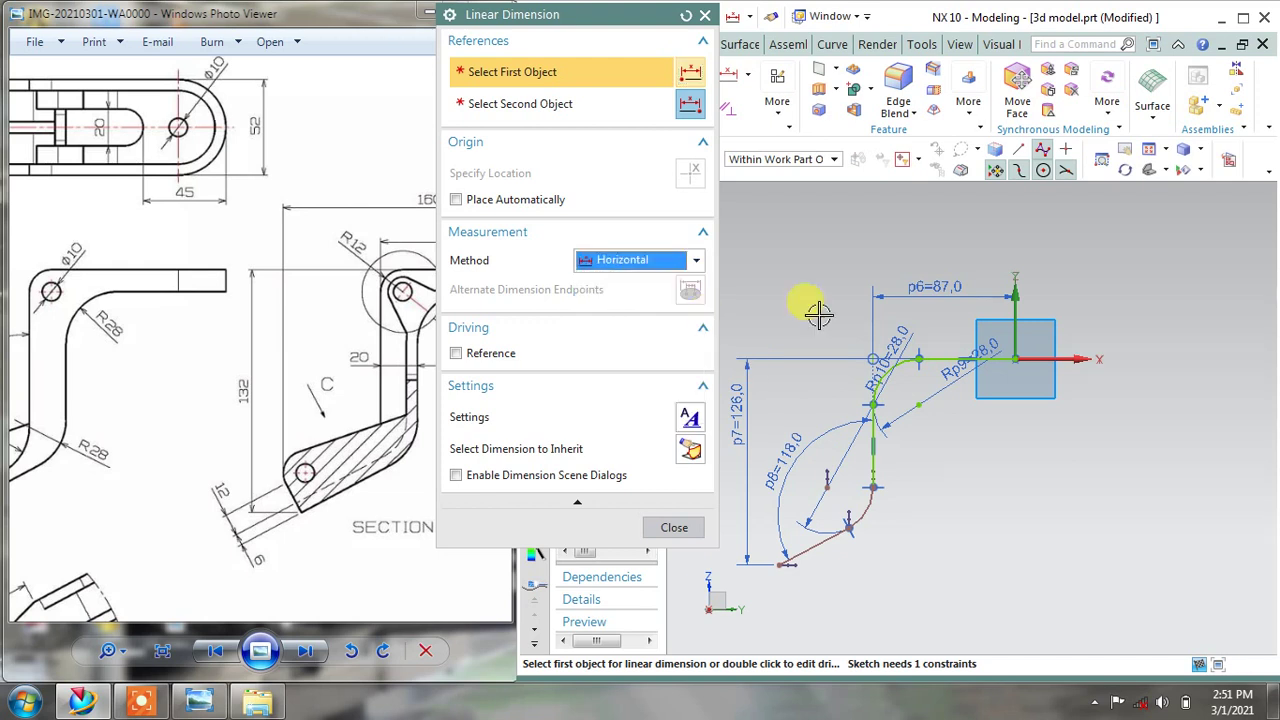
click(1015, 360)
click(772, 565)
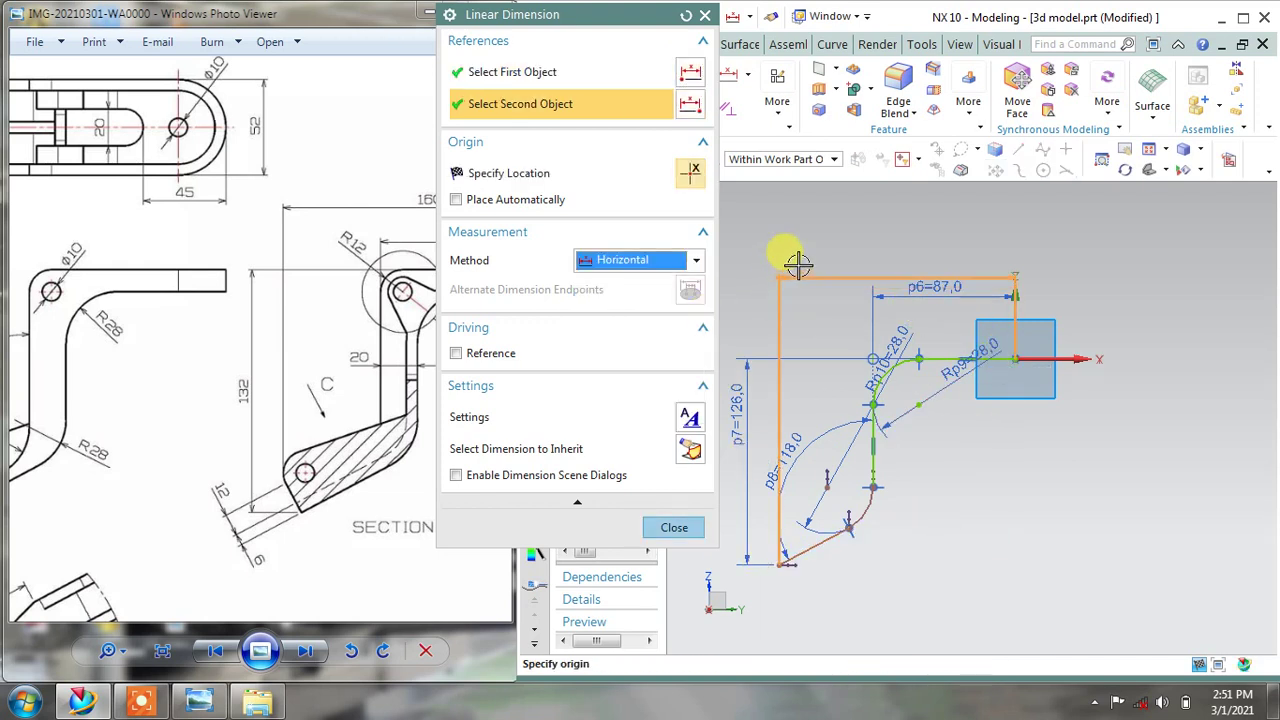
click(963, 232)
text(160-)
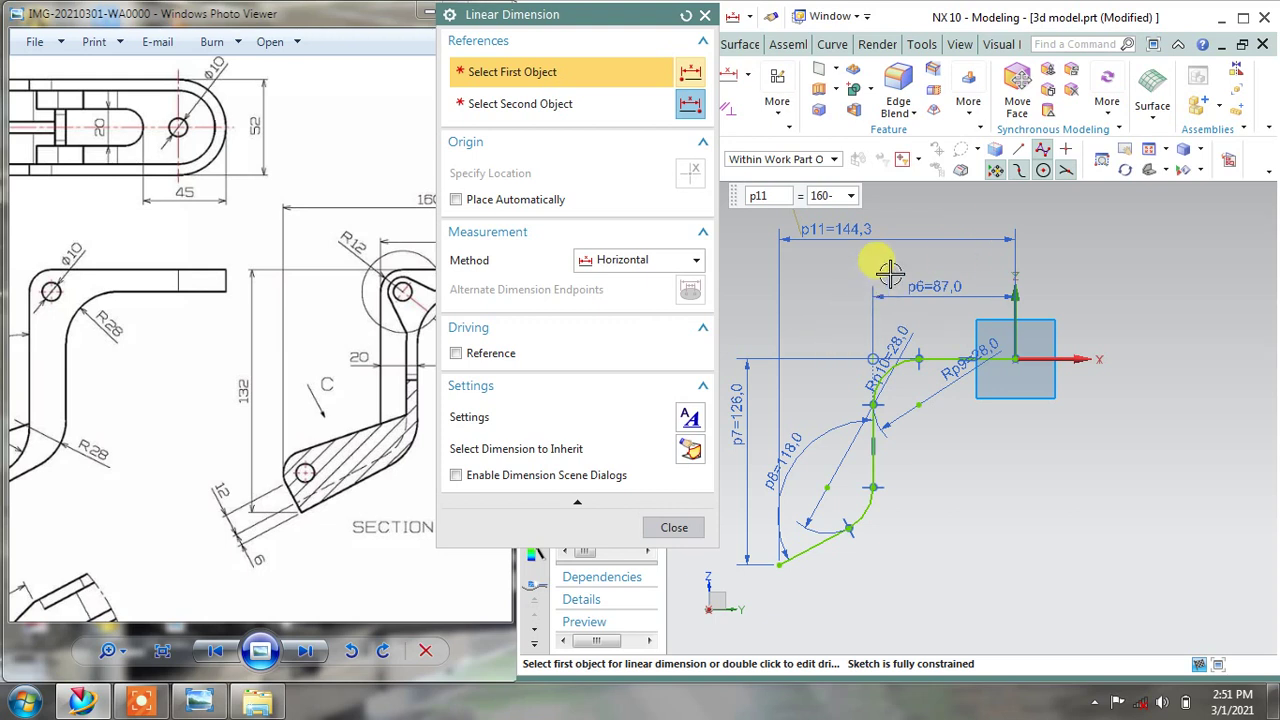
text(6)
key(Return)
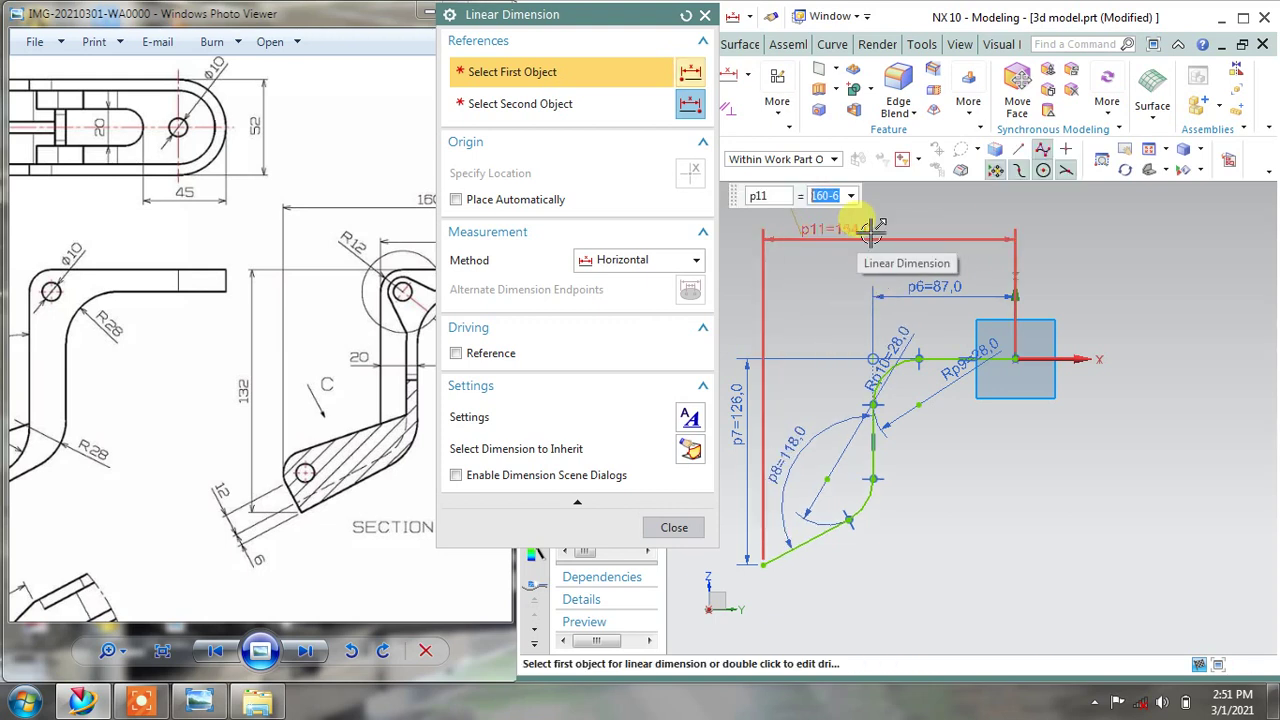
click(672, 527)
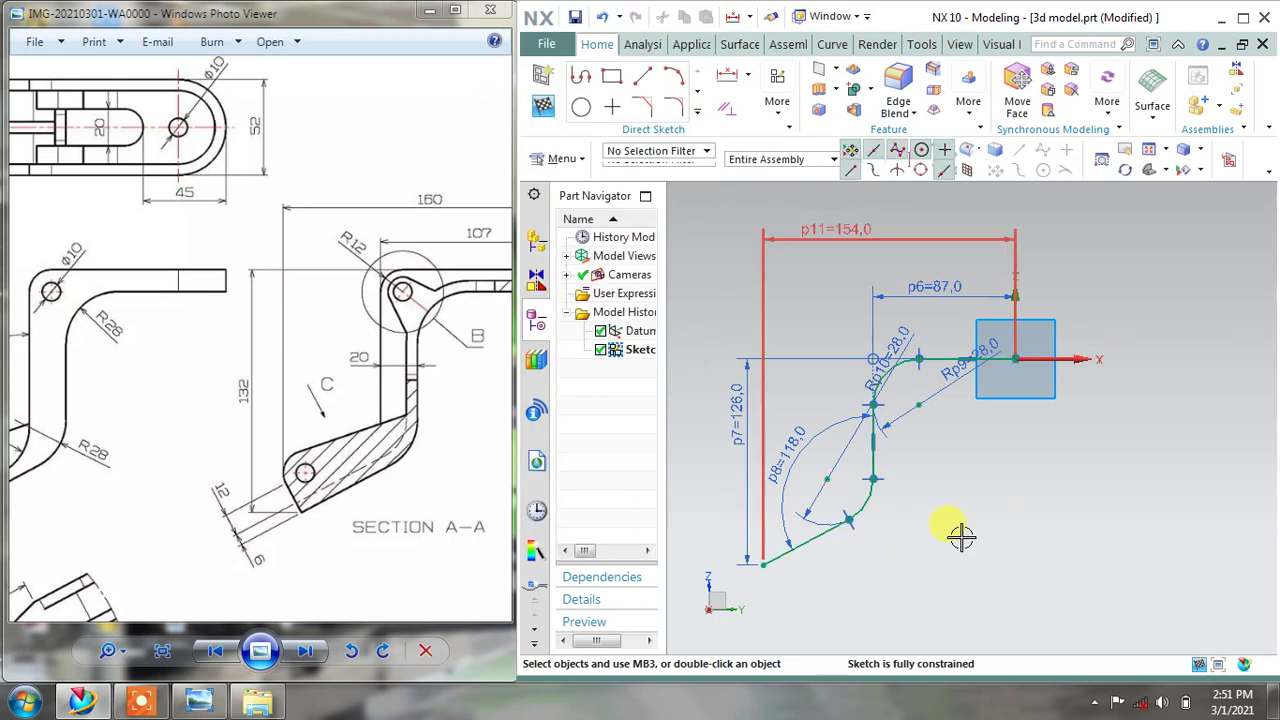
Orient the view square to the sketch from the right-click menu
right_click(1037, 531)
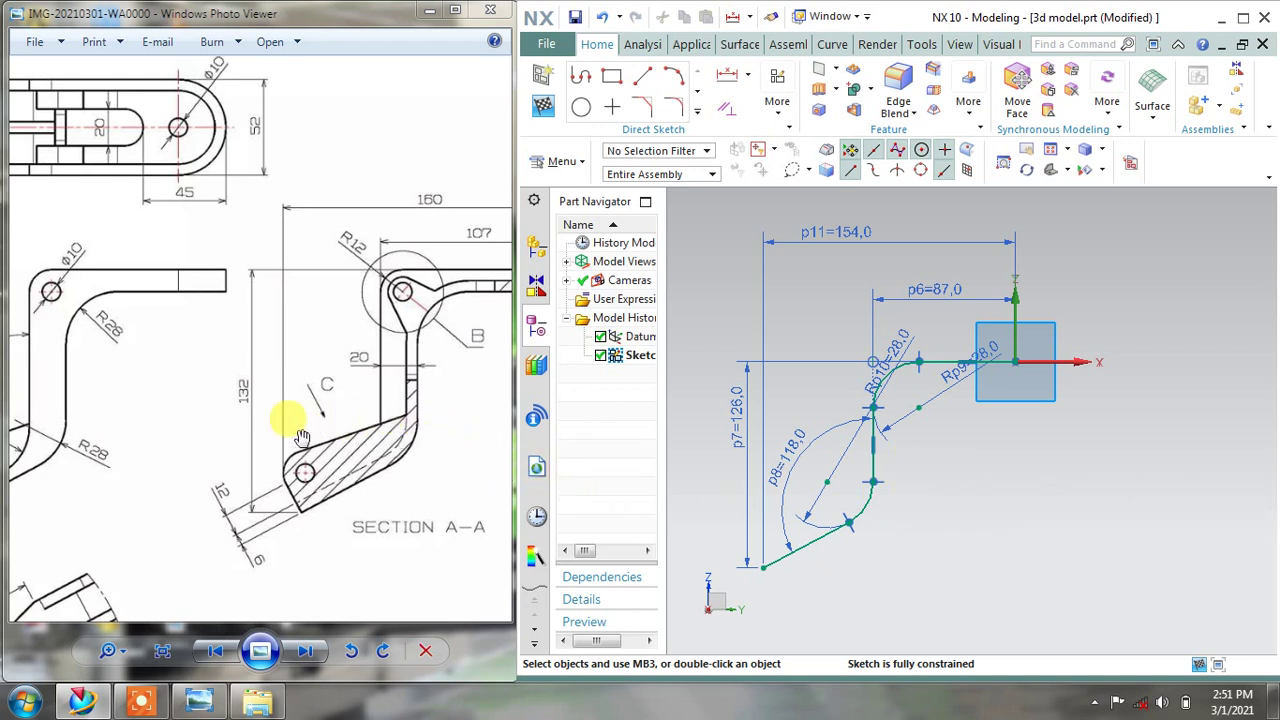
drag(302, 438, 342, 438)
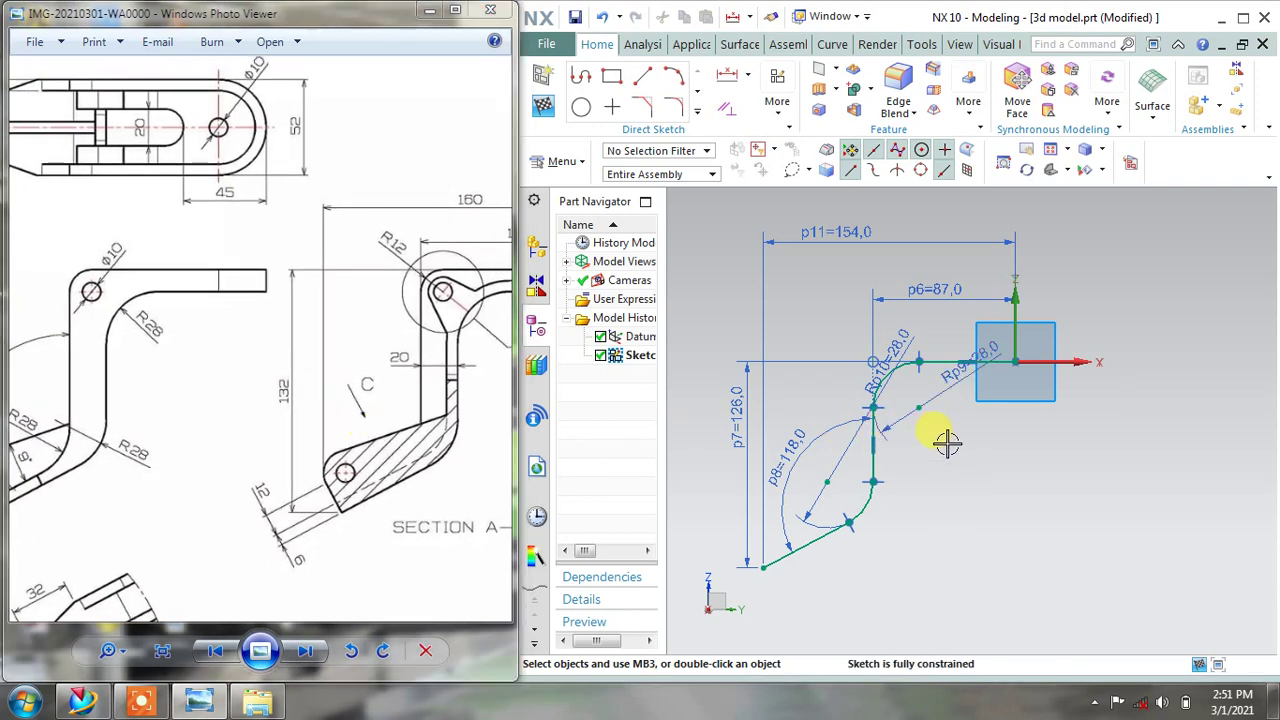
right_click(947, 447)
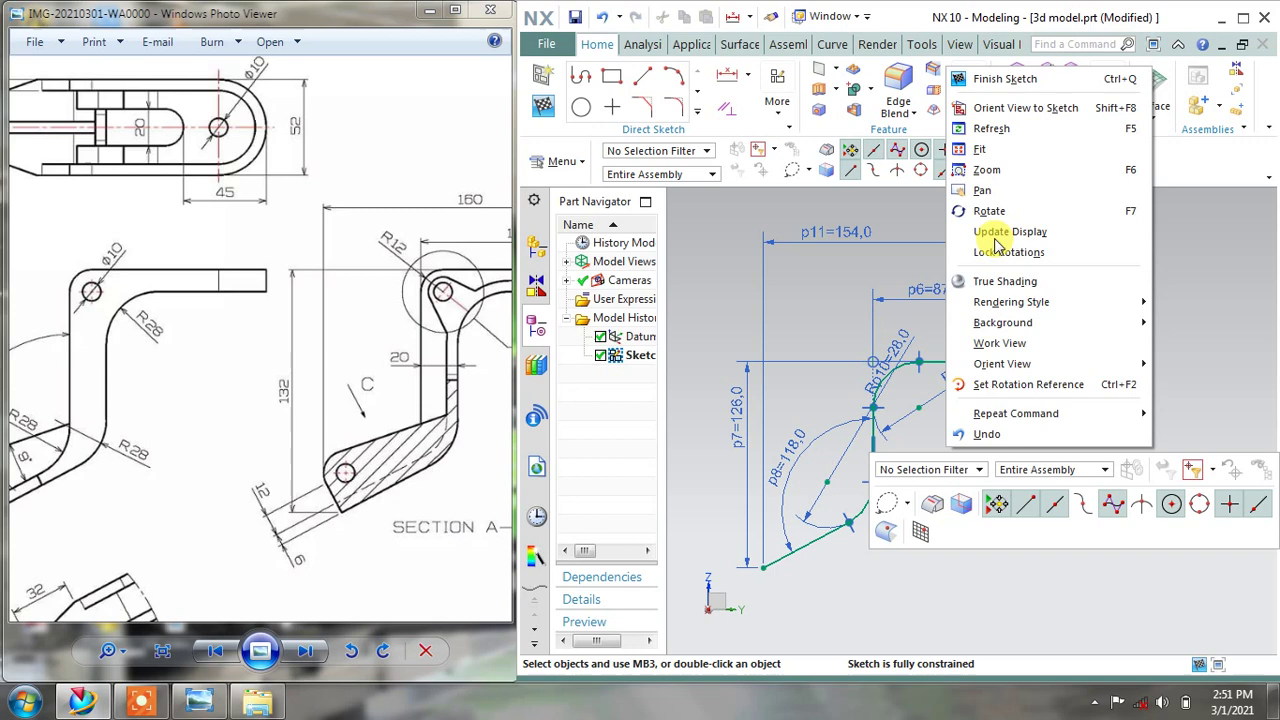
click(986, 131)
Pan the reference drawing to Section A-A and expand the Direct Sketch curve gallery
scroll(822, 449, up, 1)
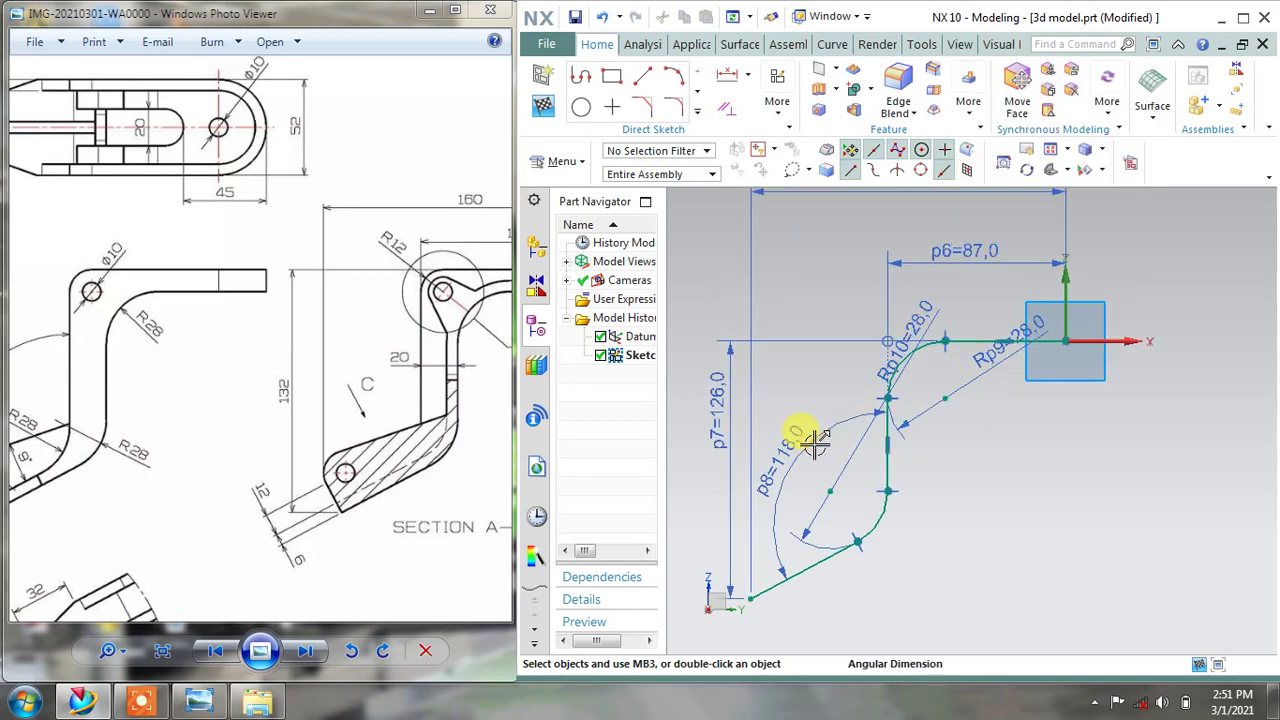
scroll(791, 429, down, 2)
drag(508, 360, 299, 400)
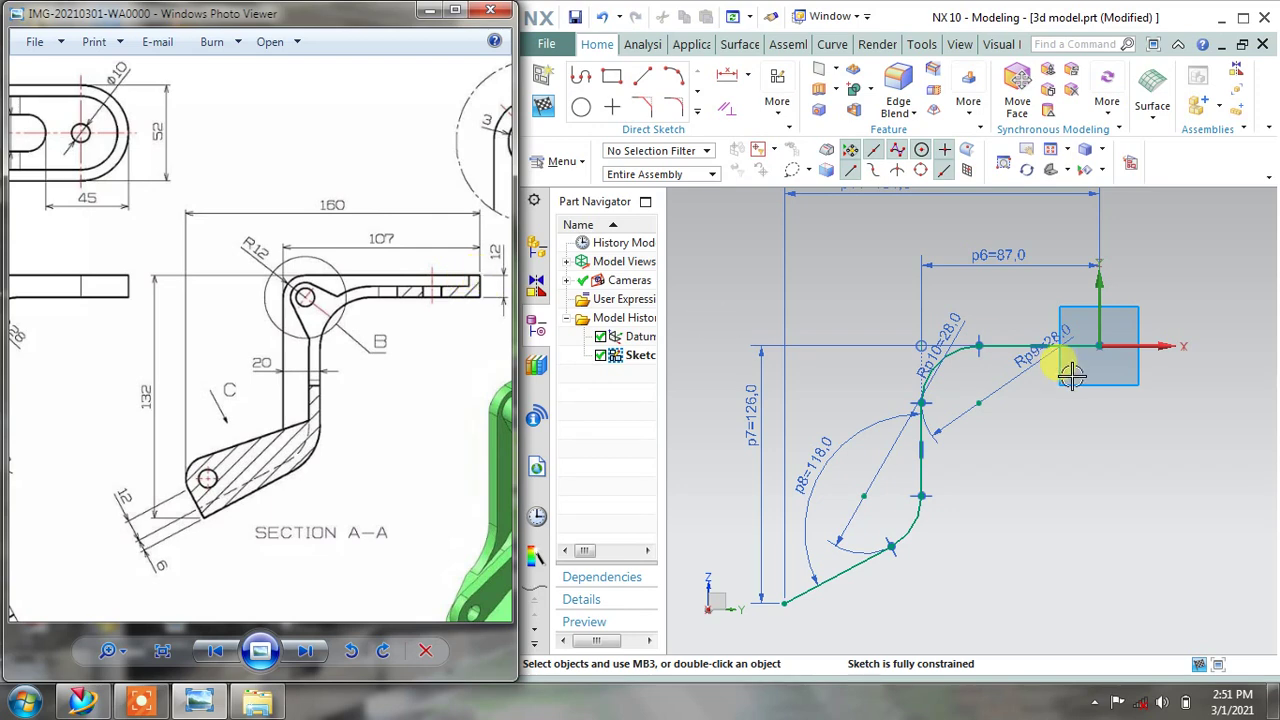
click(697, 111)
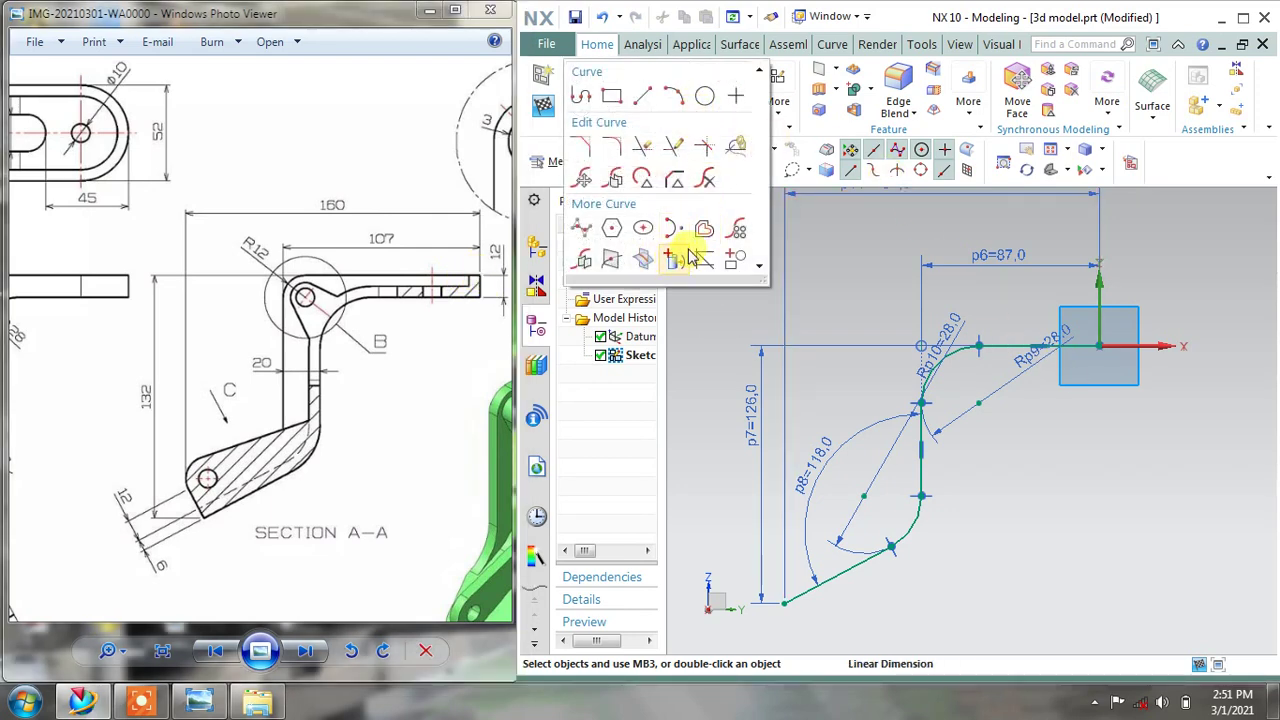
Offset all five curves of the connected bent profile by 6 mm to create a parallel copy
click(689, 254)
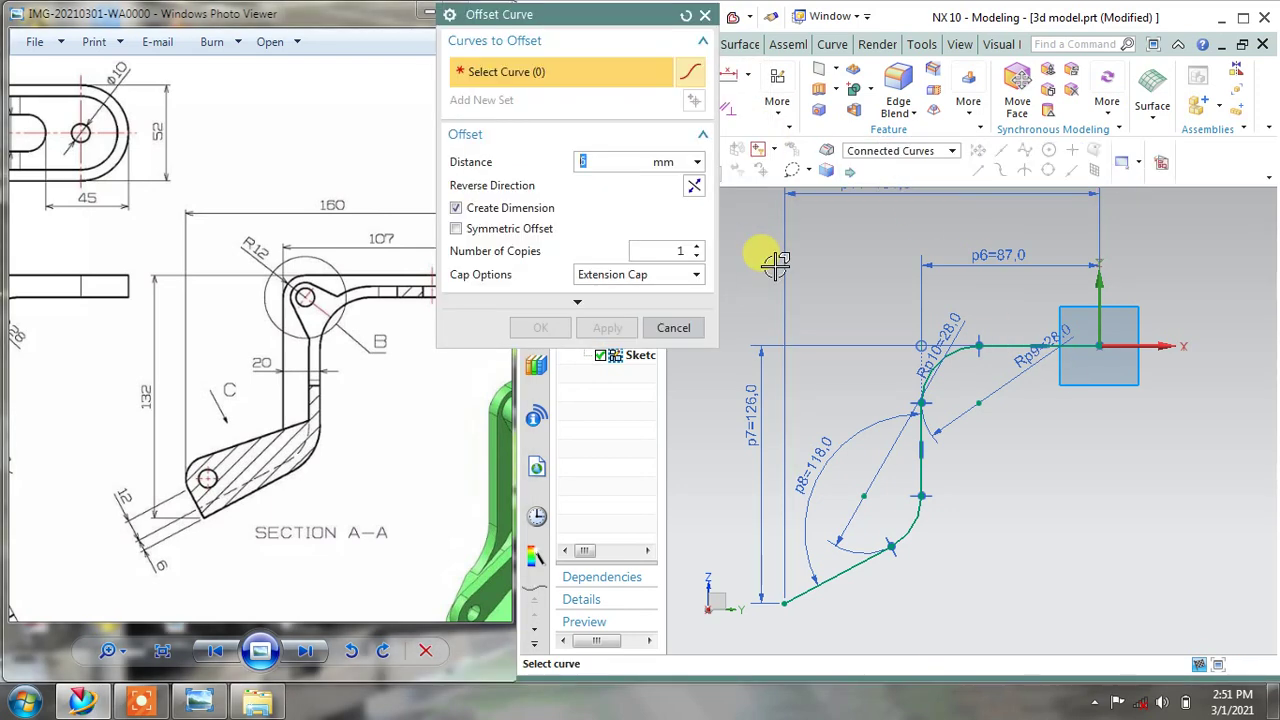
click(995, 343)
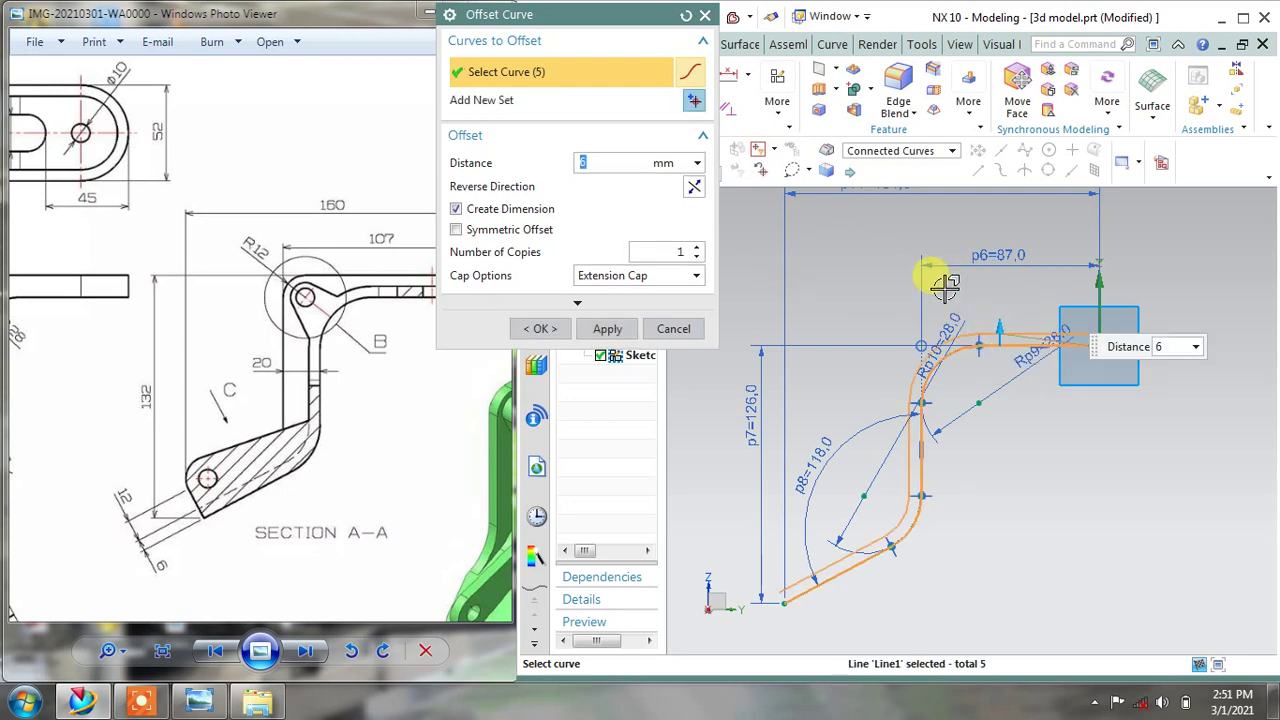
click(607, 329)
click(663, 329)
scroll(766, 600, up, 2)
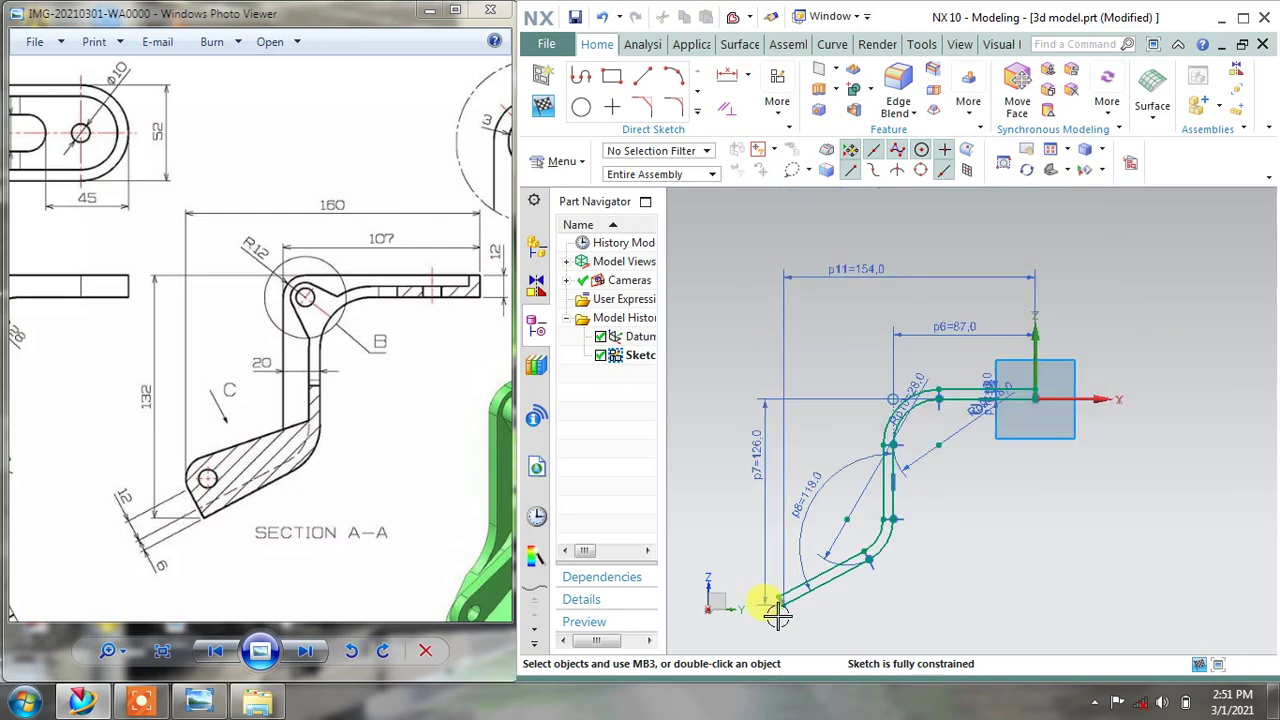
scroll(778, 618, up, 5)
scroll(778, 618, up, 2)
scroll(777, 600, up, 2)
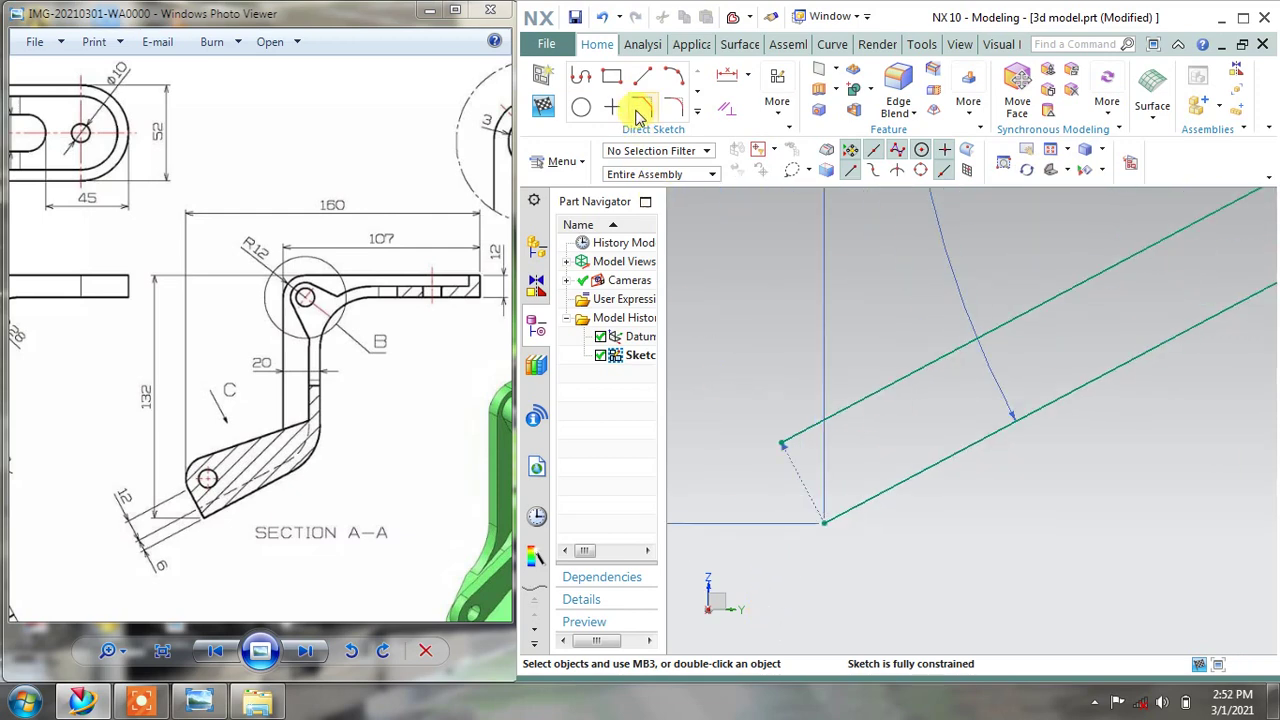
Join the bottom ends of the offset and original profiles with a line, then finish the sketch
click(641, 80)
click(781, 443)
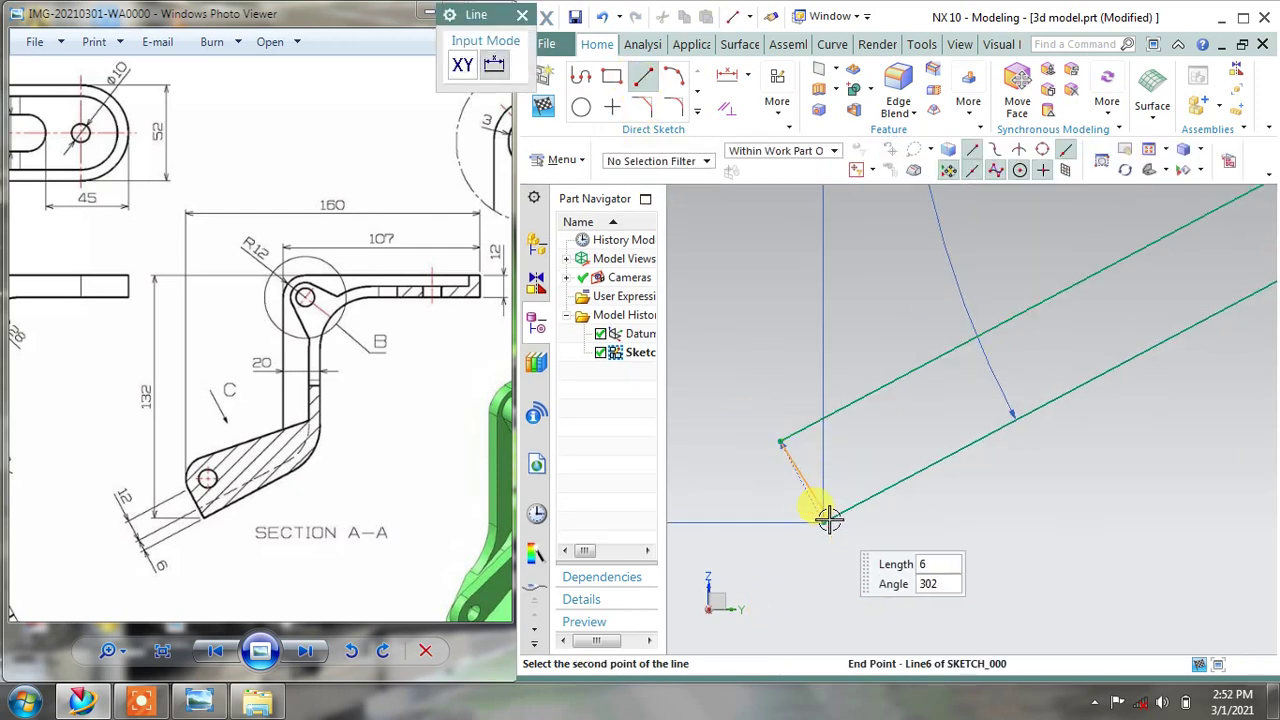
click(825, 518)
key(Escape)
scroll(834, 451, down, 2)
scroll(829, 443, down, 3)
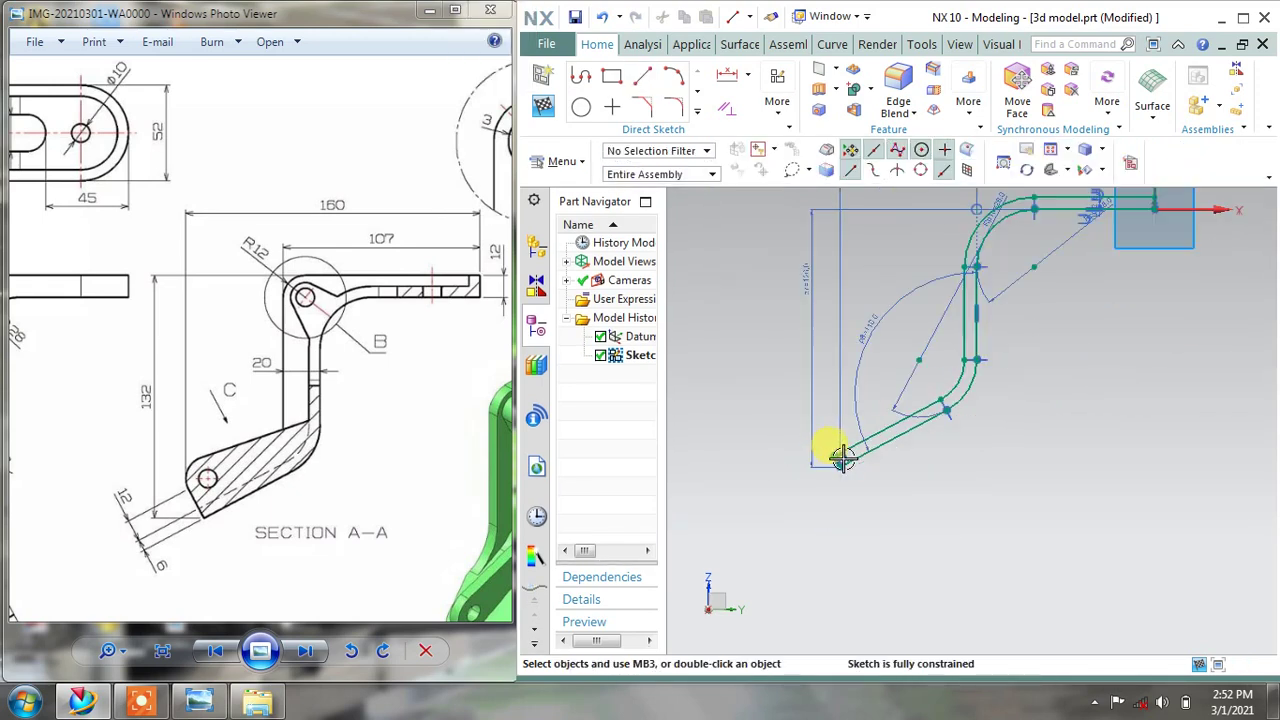
scroll(850, 430, down, 2)
scroll(960, 330, up, 3)
scroll(1014, 277, up, 2)
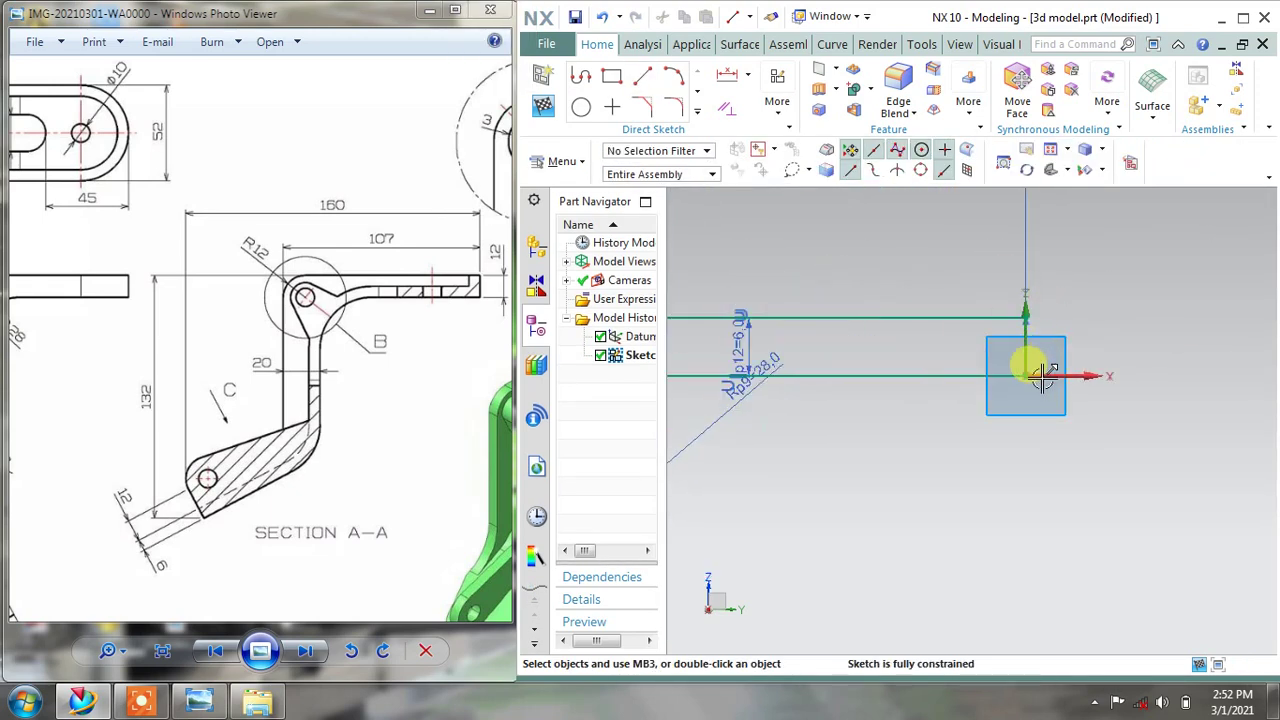
click(1042, 298)
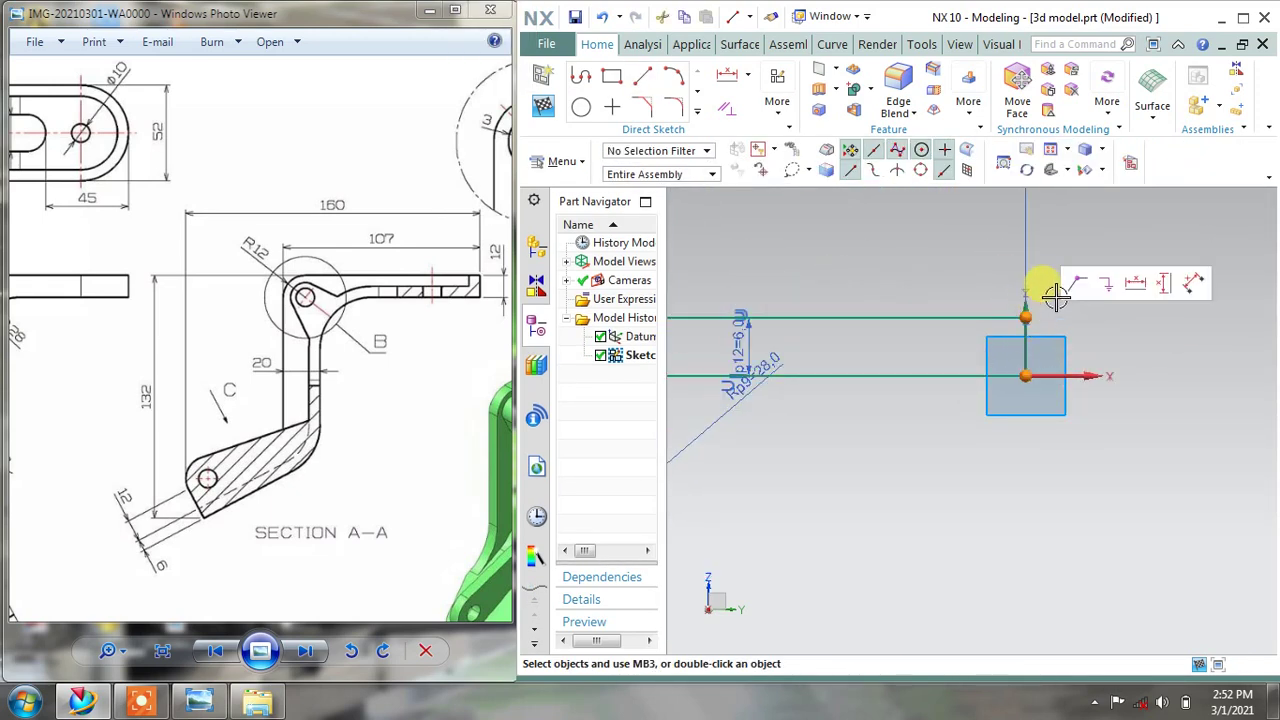
scroll(1040, 451, down, 3)
scroll(1029, 480, down, 1)
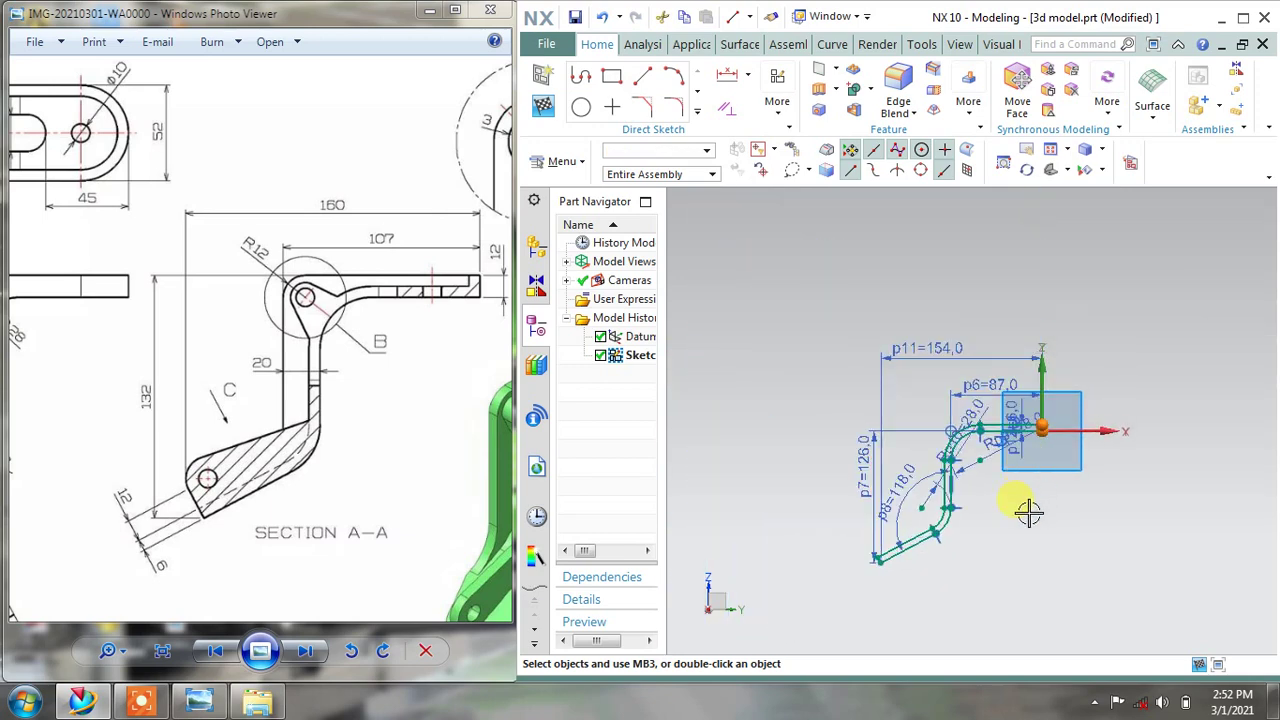
scroll(1000, 560, up, 1)
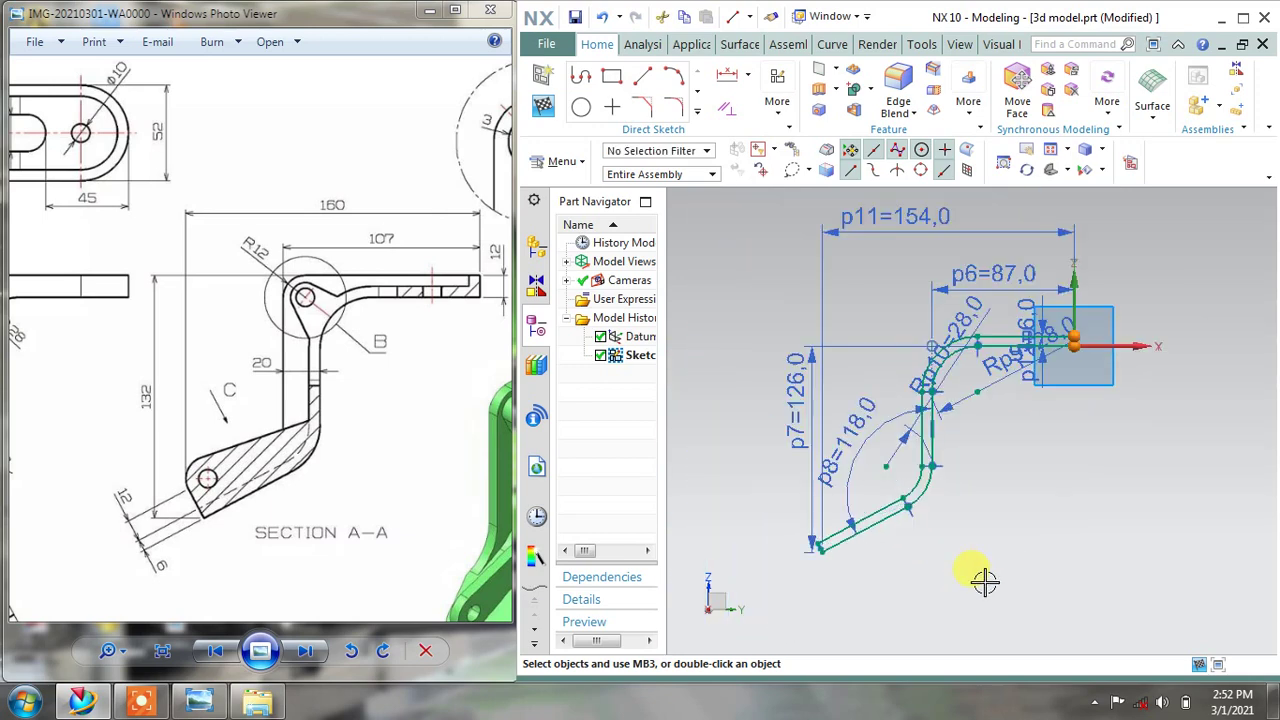
click(542, 104)
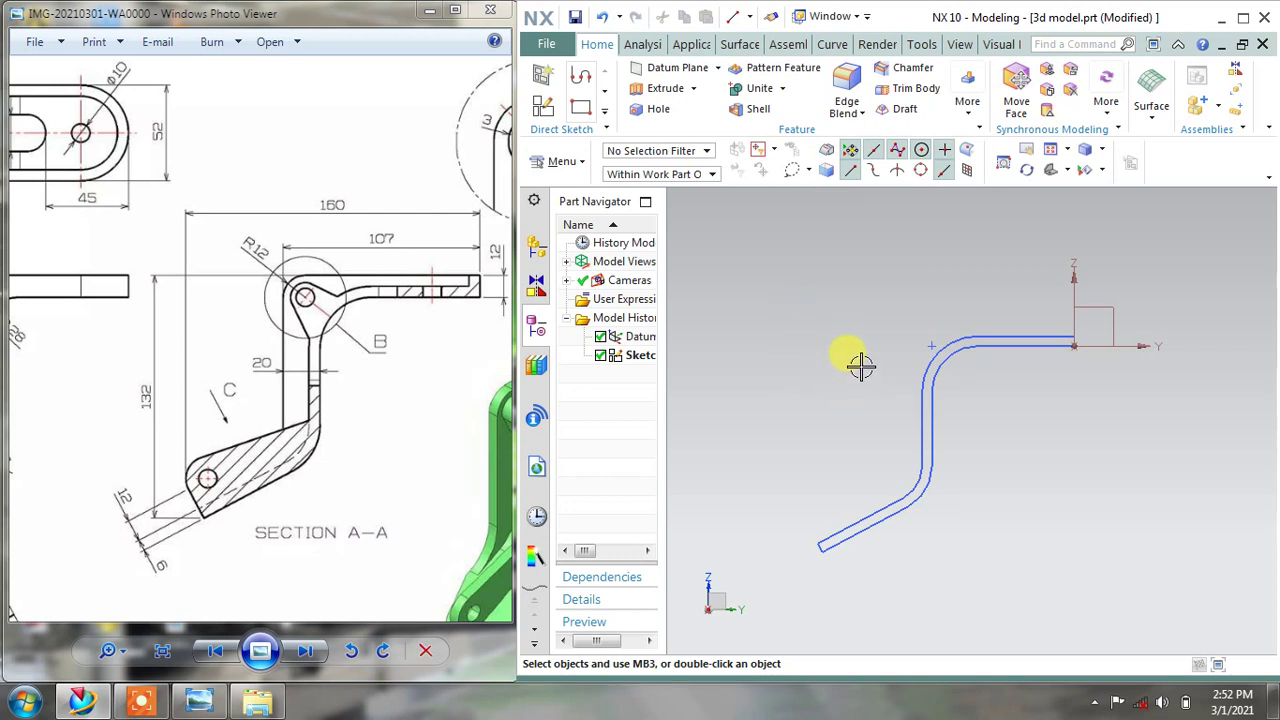
Reopen the sketch, draw a line from the offset line's right end to the origin, and finish
mouse_move(860, 366)
middle_down()
mouse_move(1054, 314)
mouse_move(1072, 347)
mouse_move(1004, 394)
middle_up()
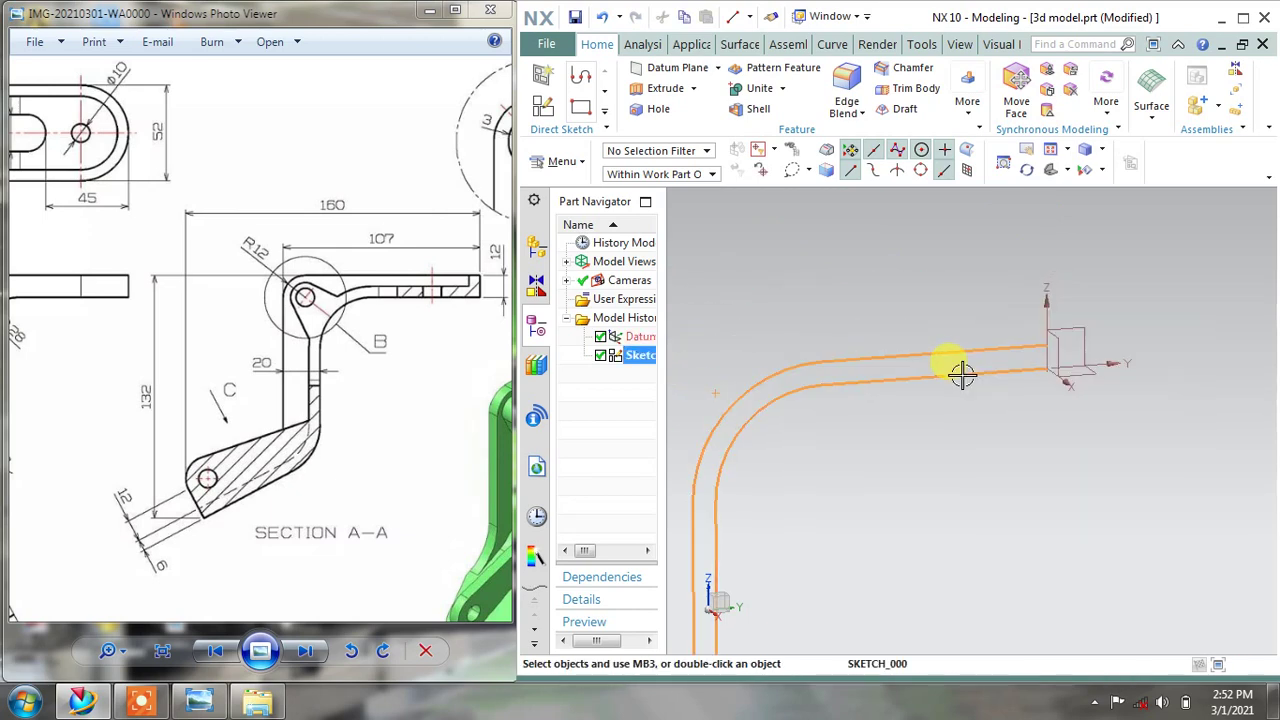
double_click(962, 373)
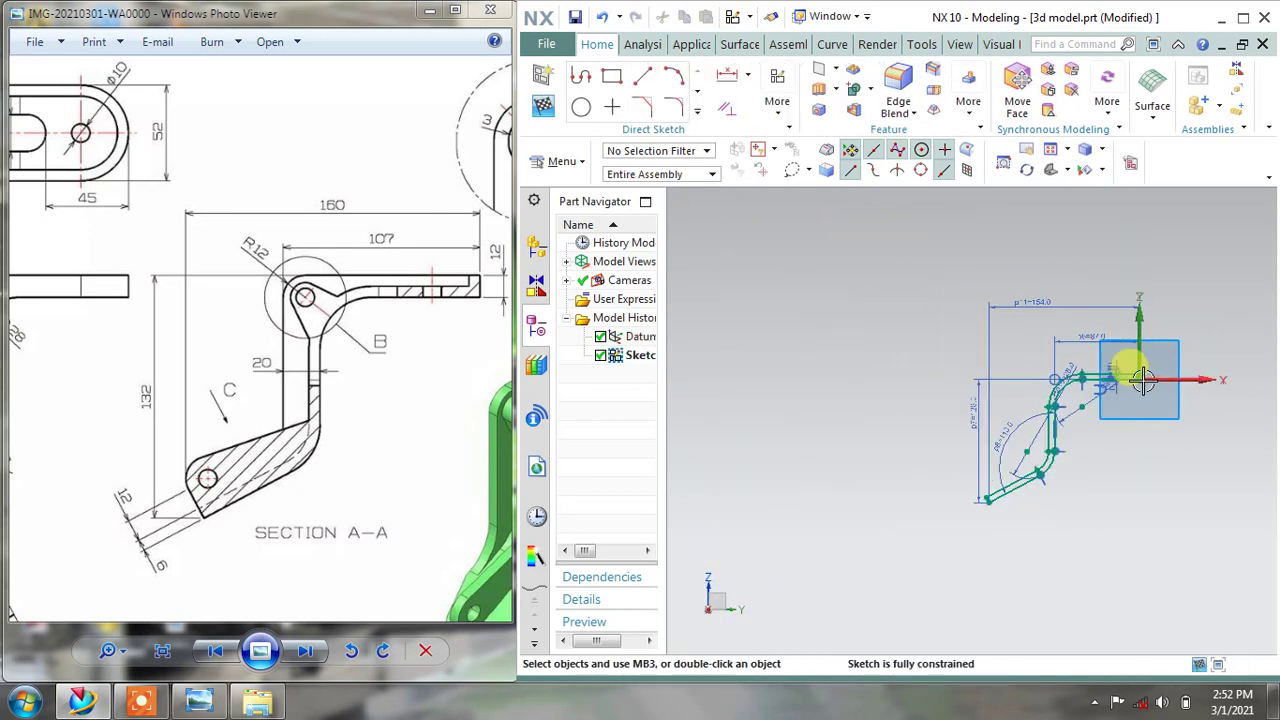
scroll(1100, 360, up, 3)
scroll(1135, 358, up, 3)
scroll(1176, 260, up, 1)
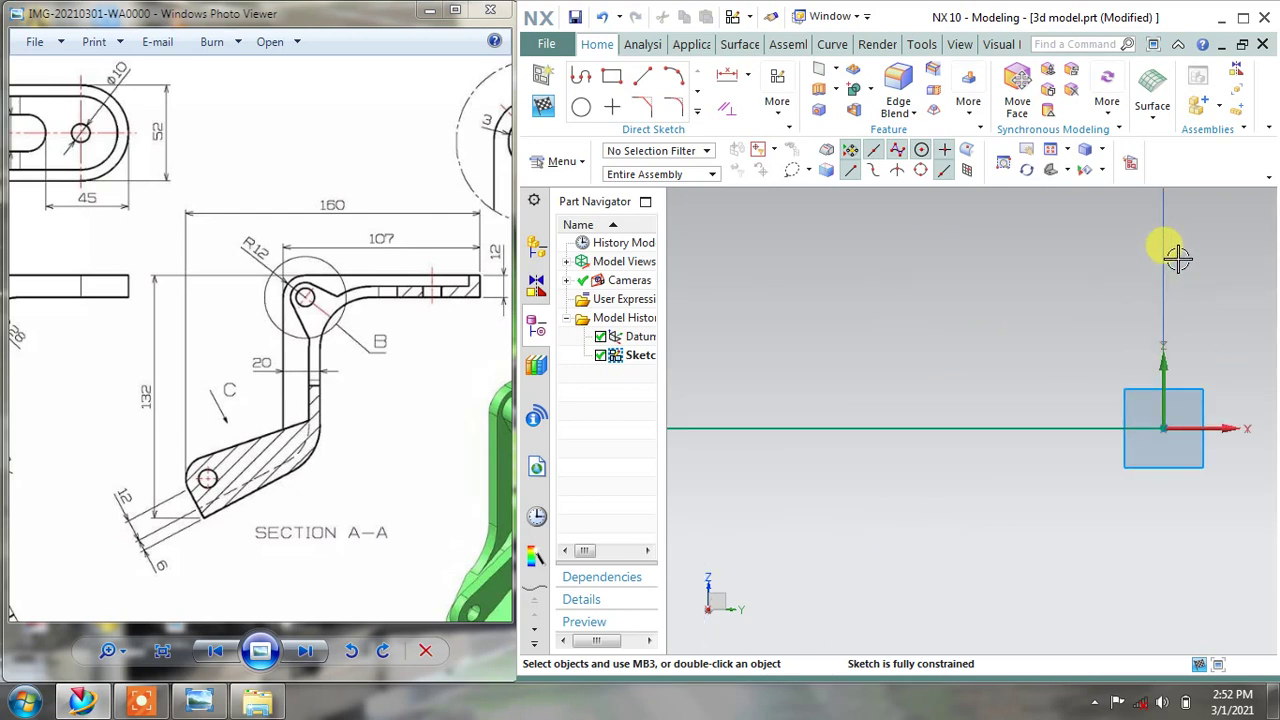
shift+middle_drag(1177, 258, 1057, 406)
click(643, 76)
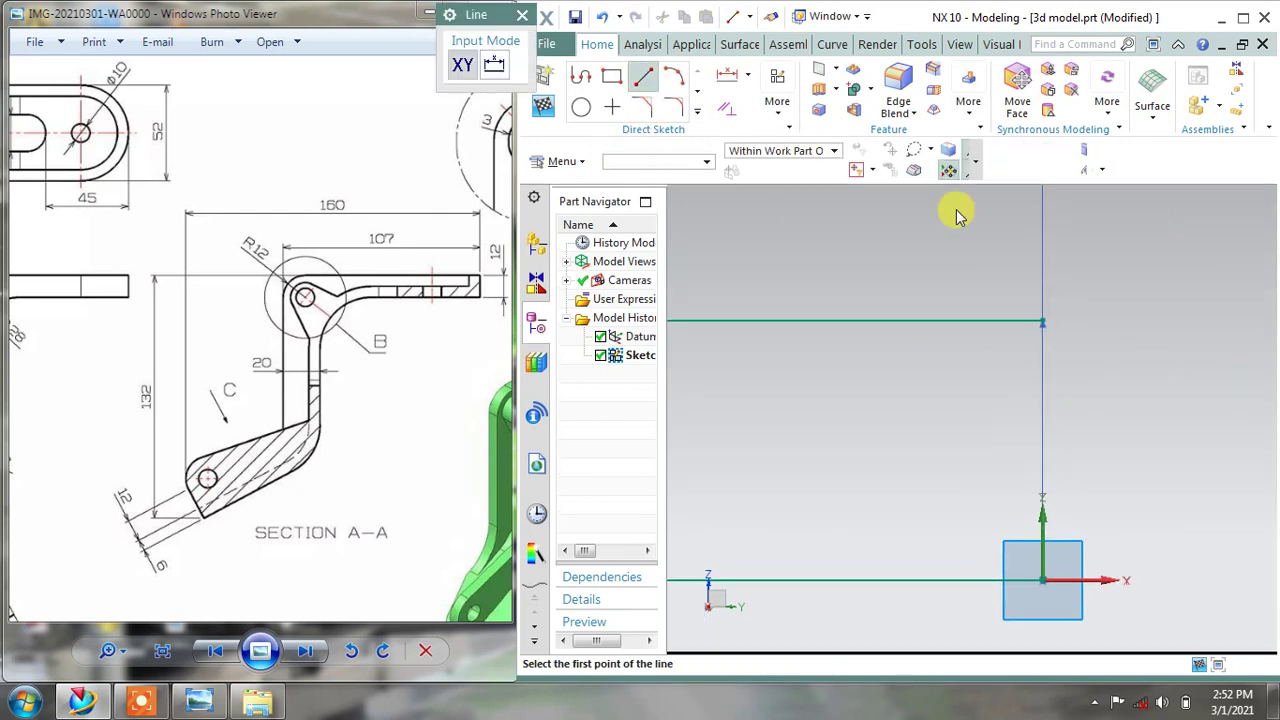
click(1042, 323)
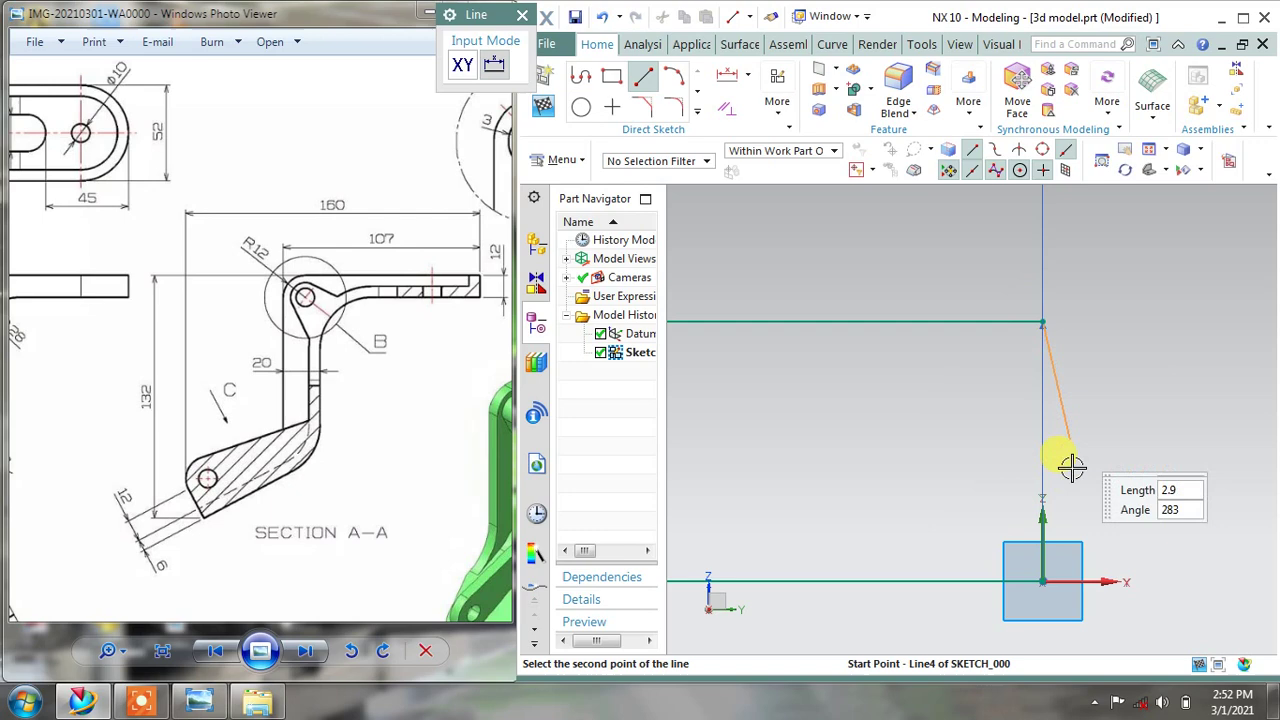
click(1042, 580)
scroll(1100, 340, down, 4)
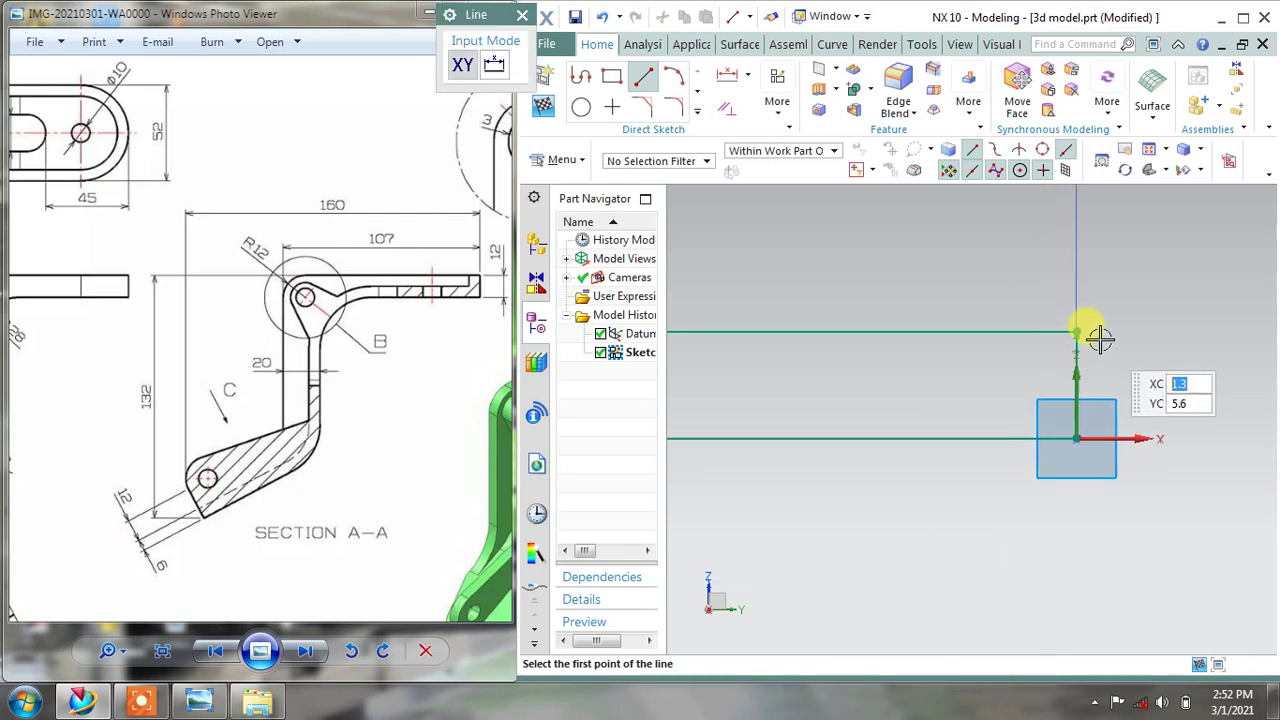
scroll(1097, 335, down, 2)
scroll(1095, 325, down, 2)
scroll(1090, 323, down, 2)
scroll(1074, 323, down, 1)
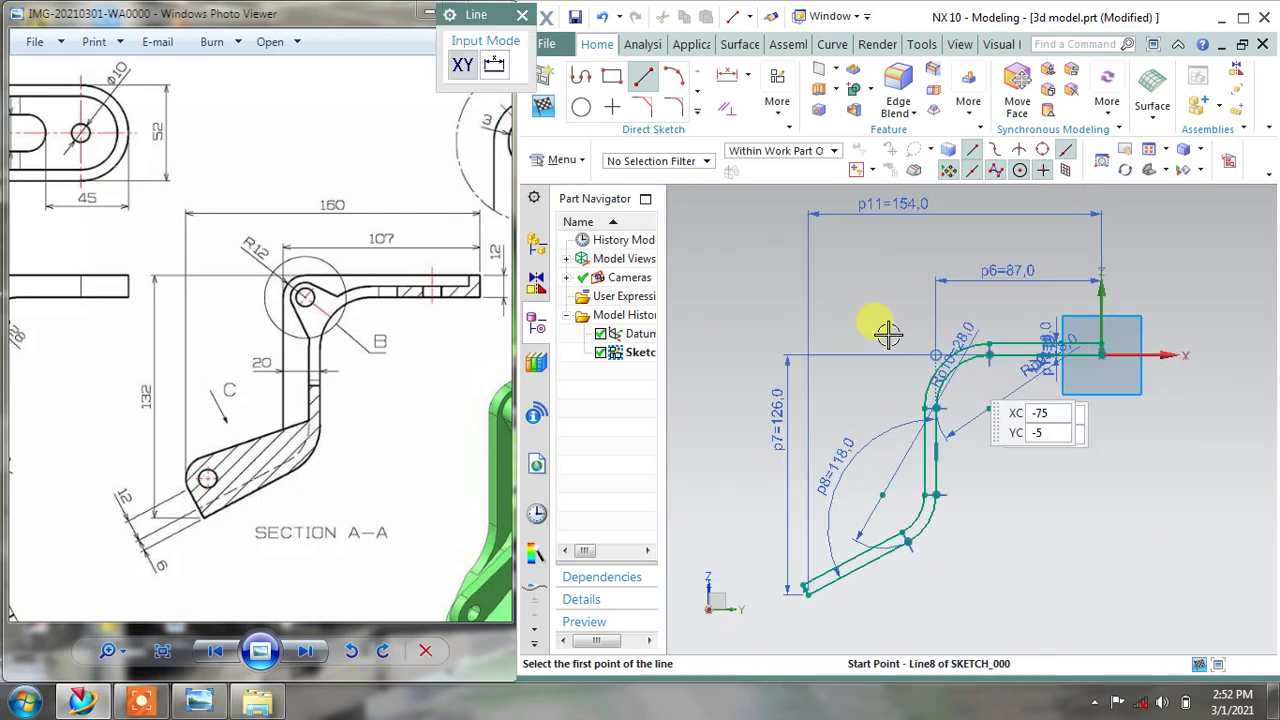
click(543, 100)
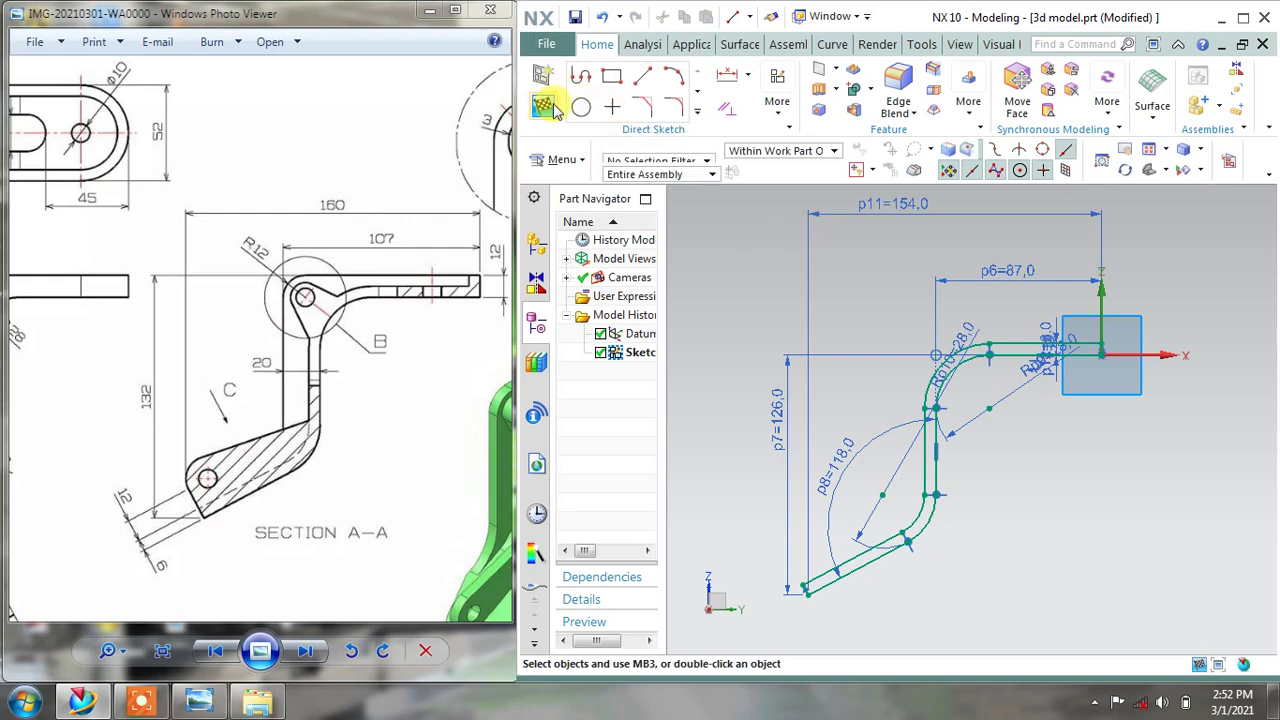
middle_drag(850, 280, 885, 305)
Extrude the closed bent profile with a symmetric value of 52/2 mm to form the solid plate
drag(281, 297, 325, 300)
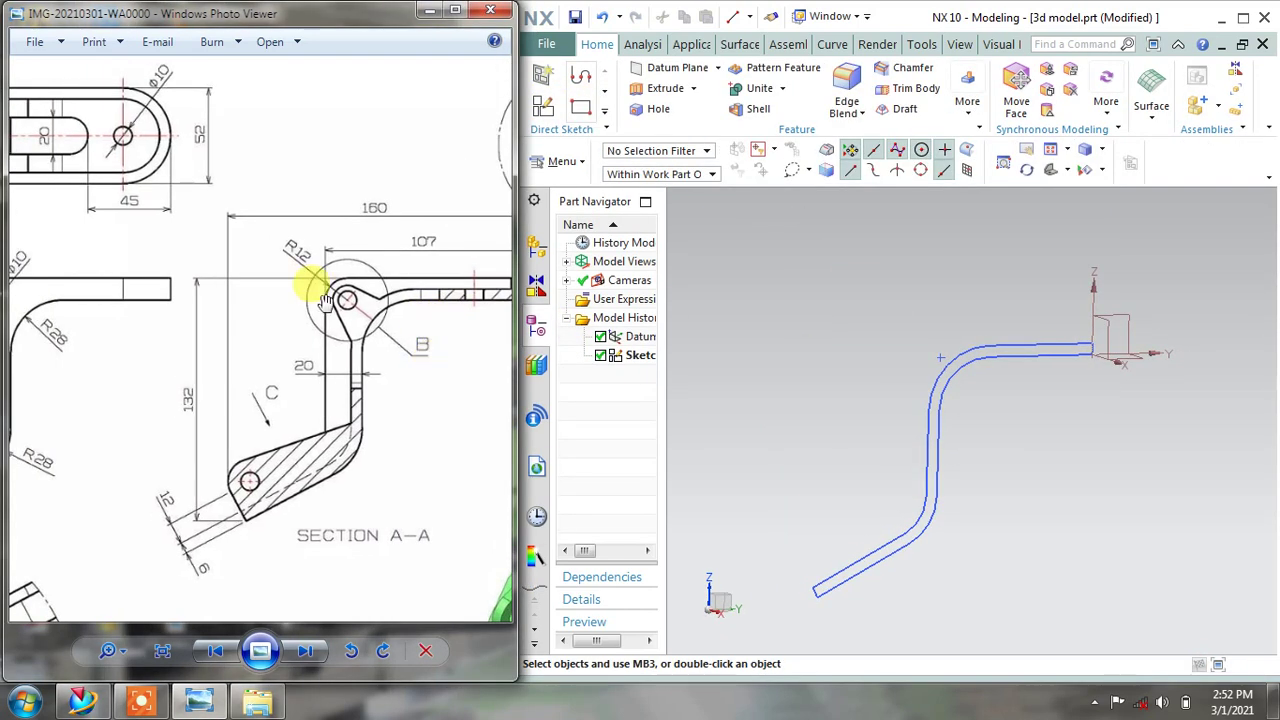
drag(122, 163, 343, 257)
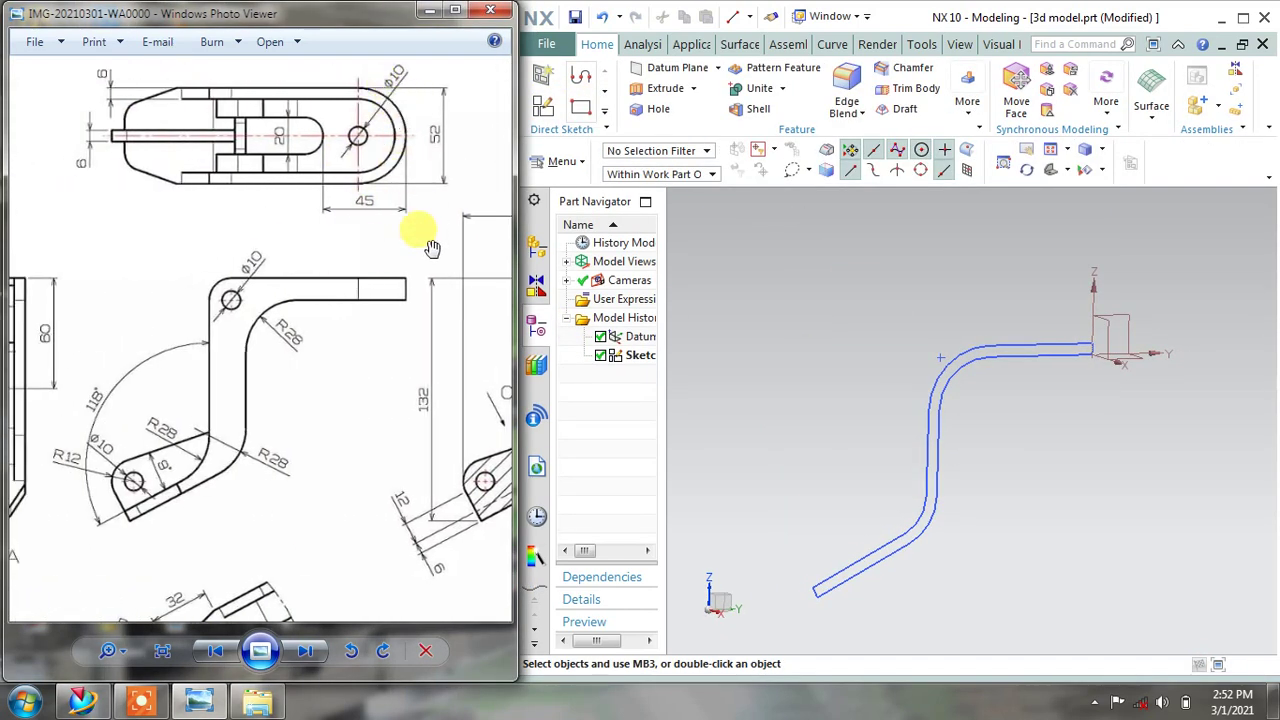
drag(423, 229, 372, 255)
click(658, 93)
middle_drag(863, 266, 932, 313)
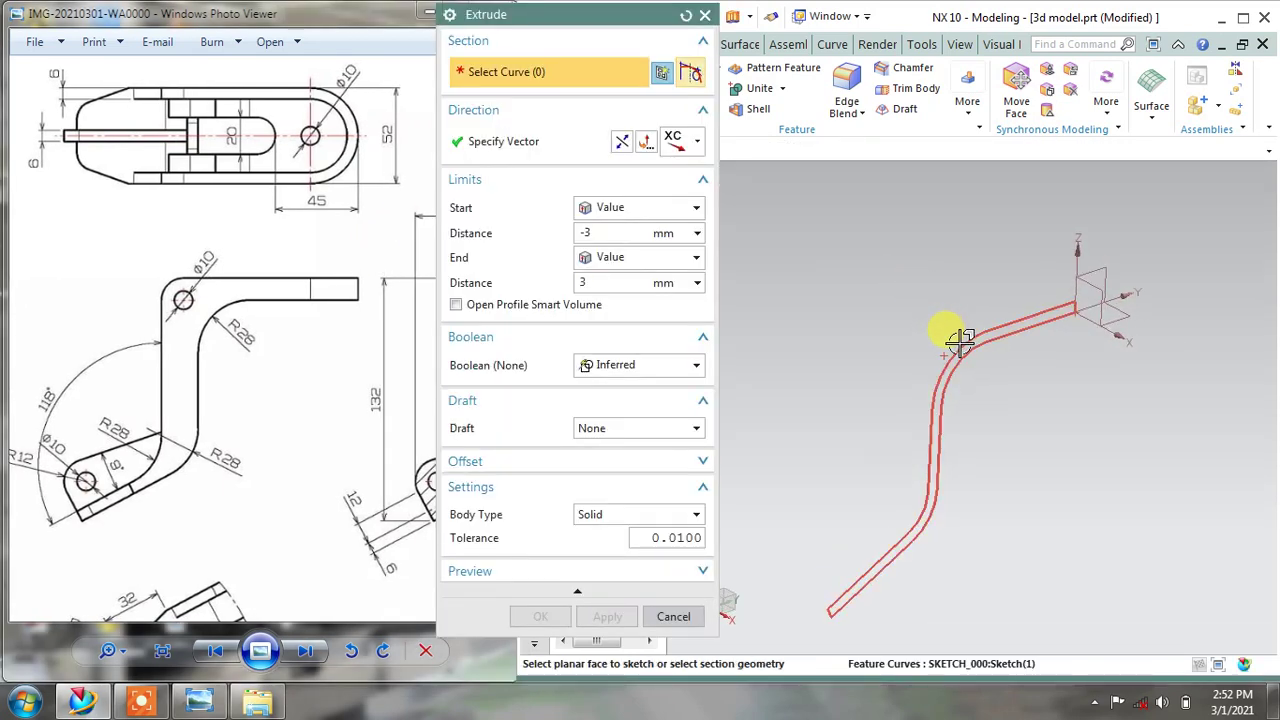
click(957, 336)
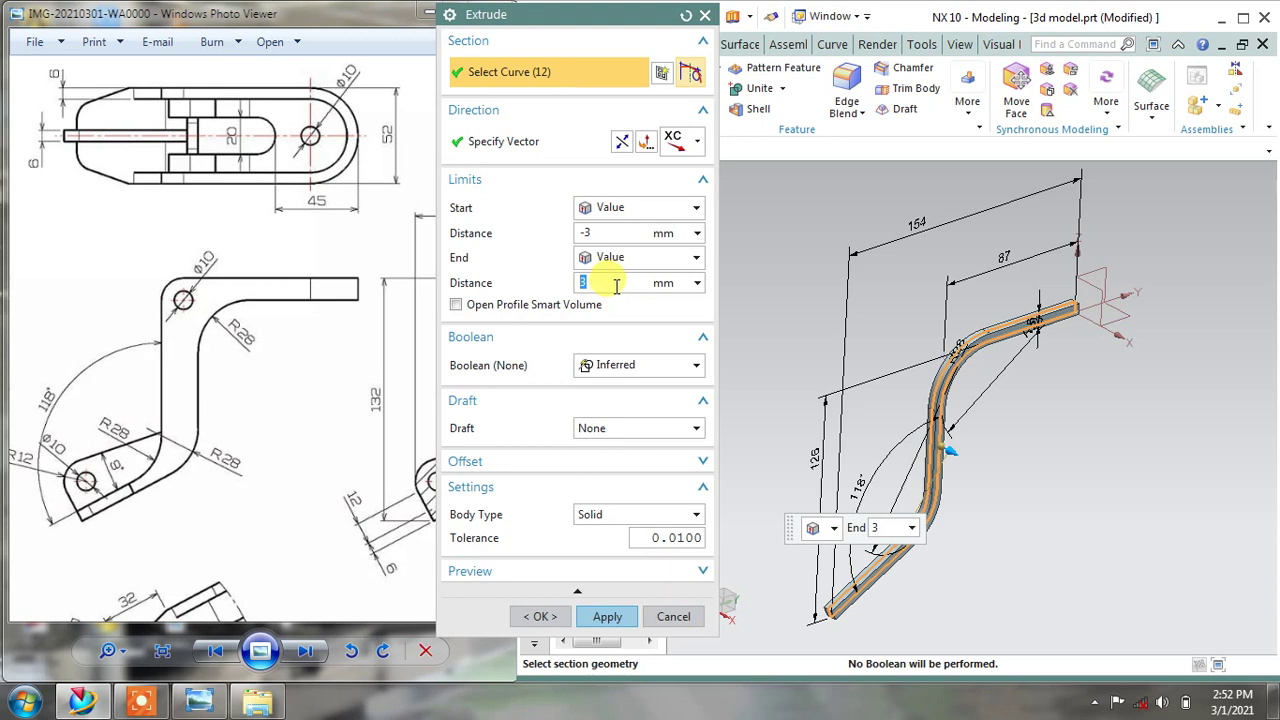
key(shift+Tab)
click(609, 232)
text(0)
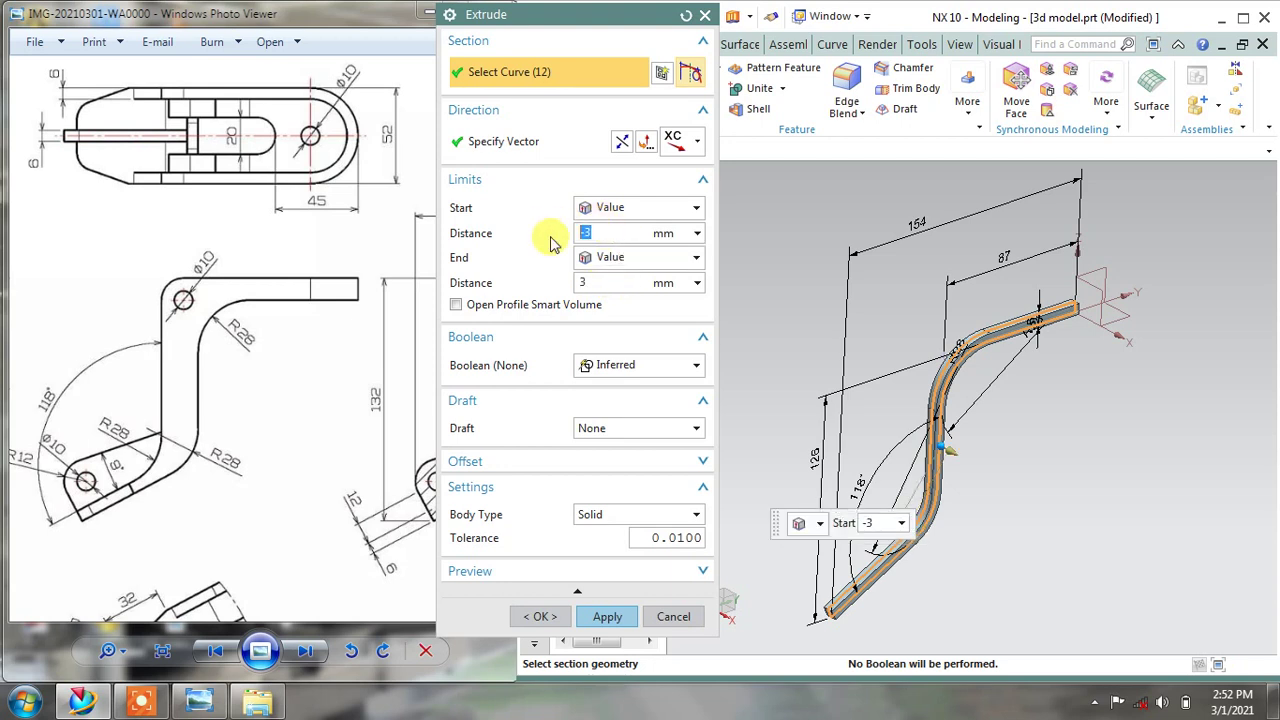
click(598, 282)
text(52/2)
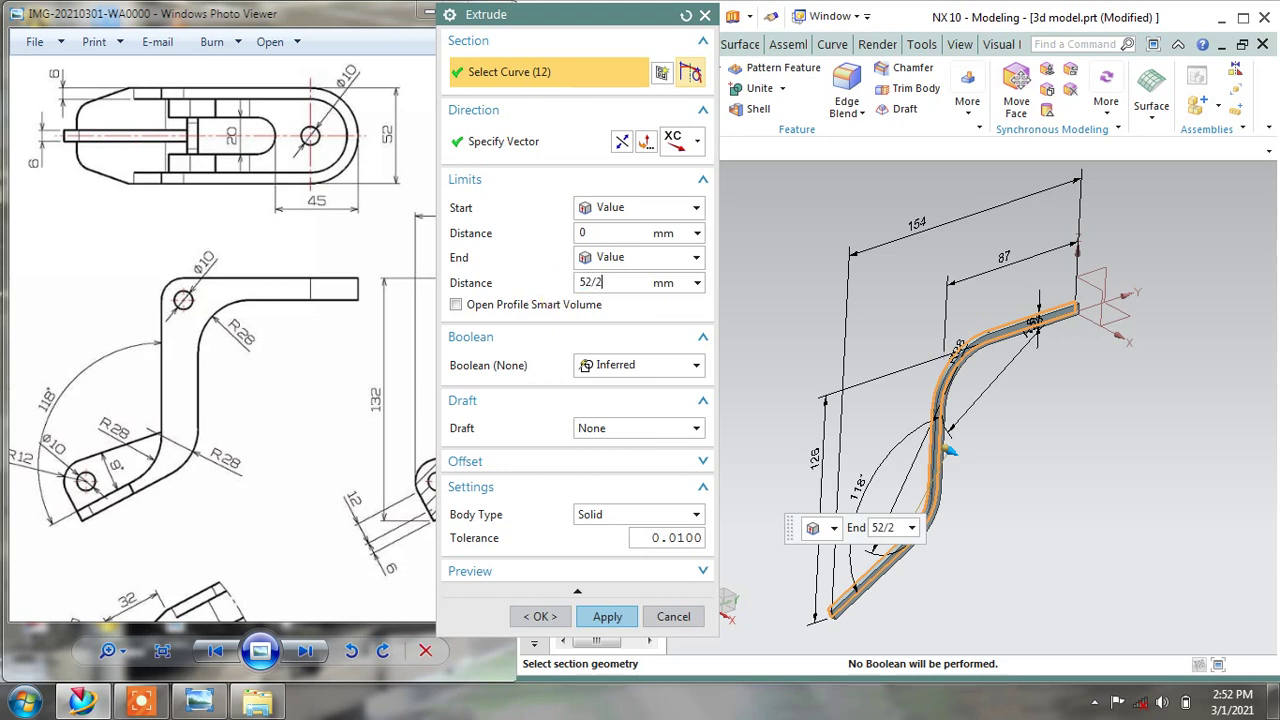
click(690, 260)
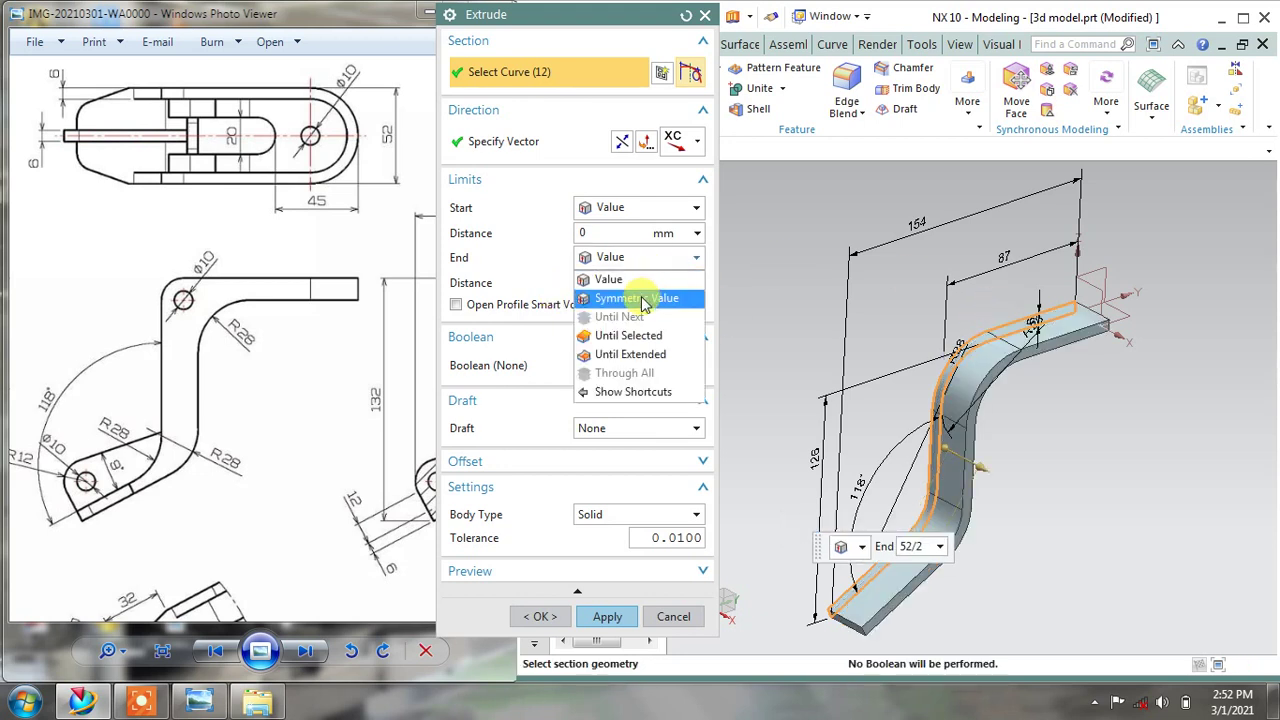
click(645, 298)
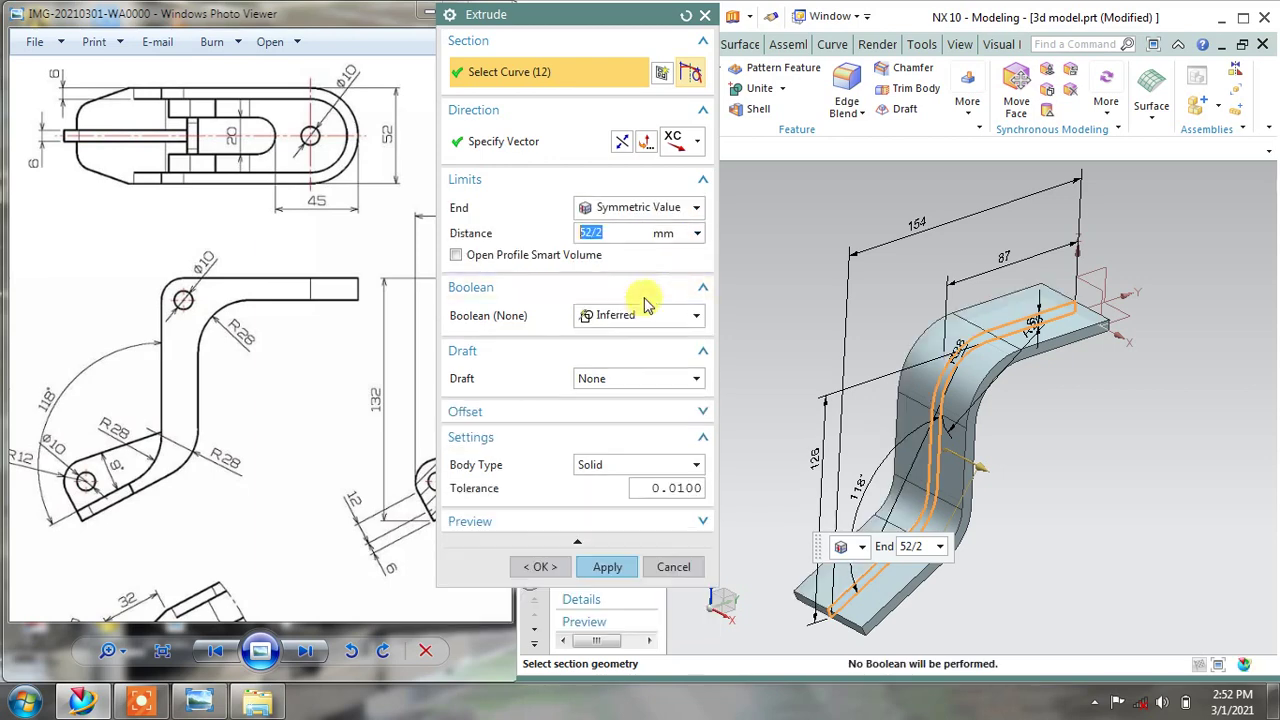
click(609, 567)
click(688, 567)
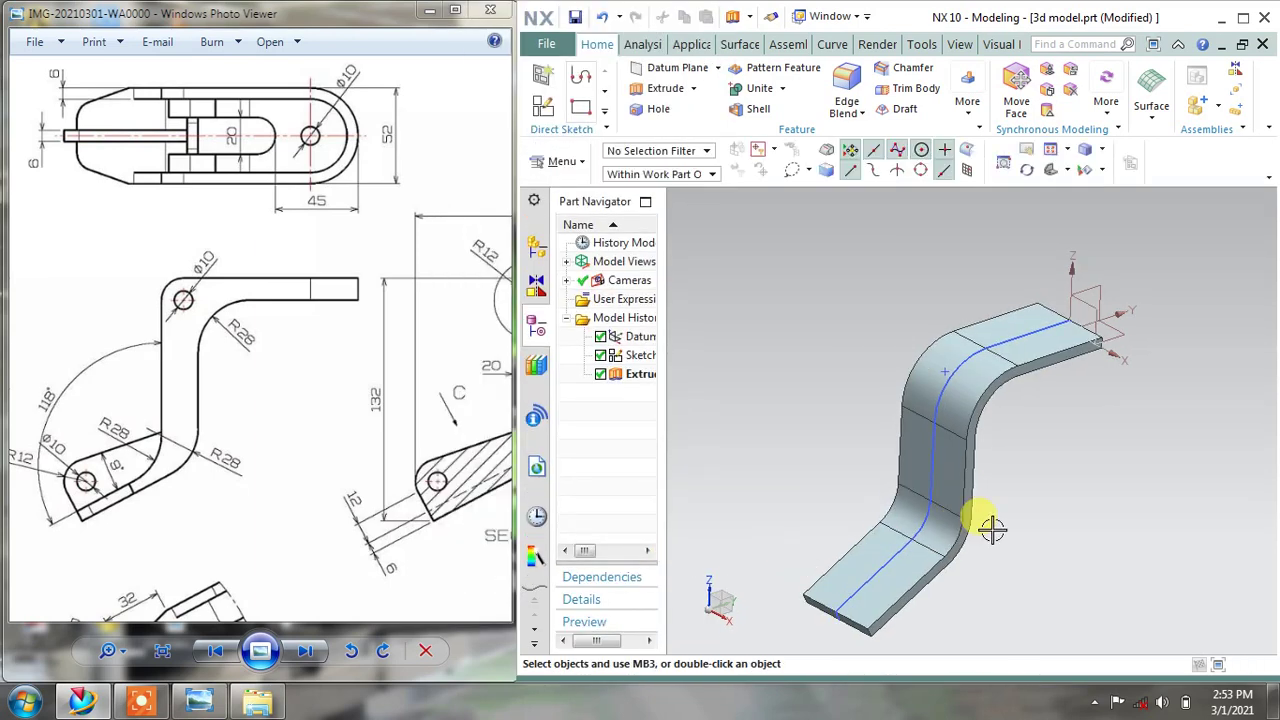
mouse_move(986, 523)
middle_down()
mouse_move(1066, 457)
mouse_move(1054, 466)
mouse_move(1070, 478)
middle_up()
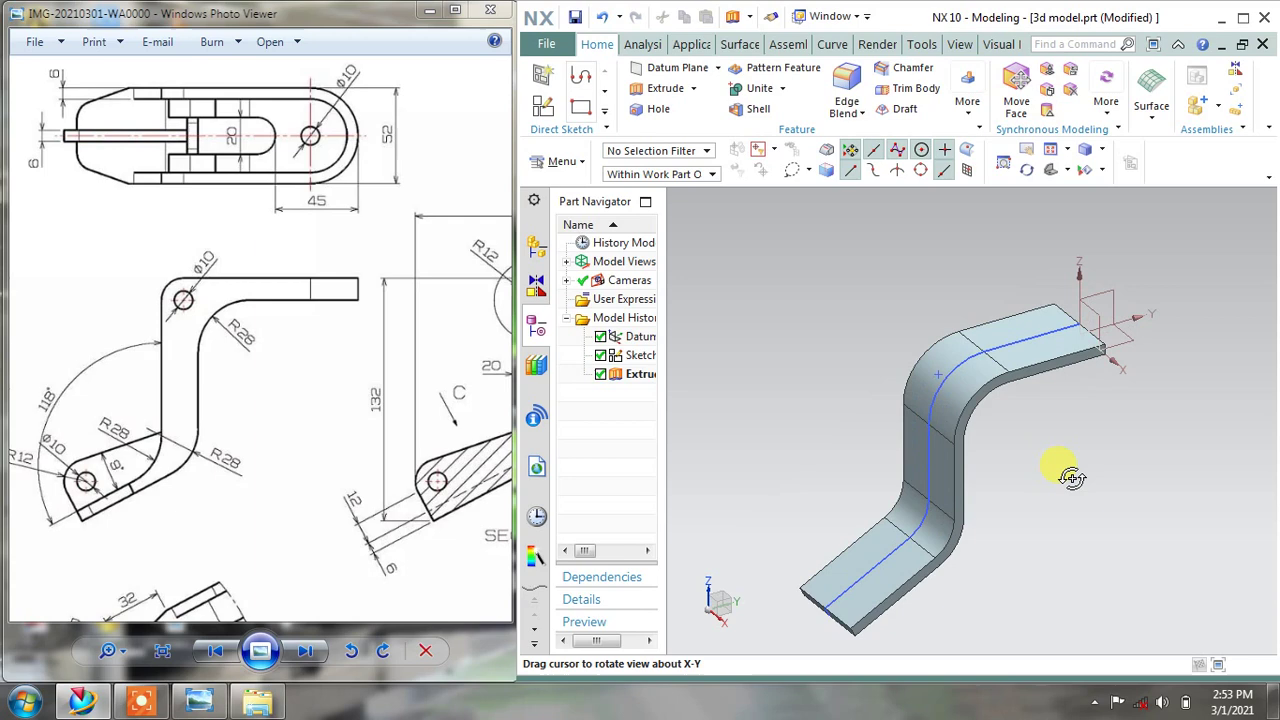
Hide the original sketch curves
right_click(1030, 338)
click(1063, 250)
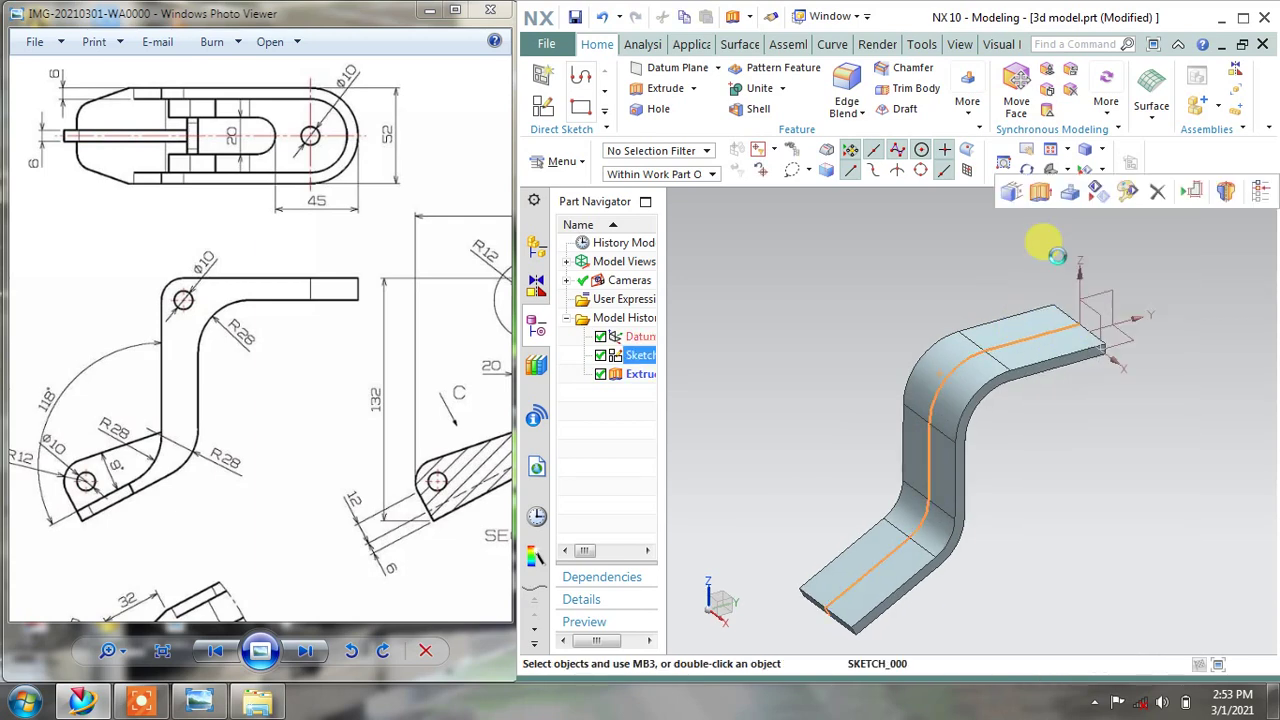
mouse_move(1057, 449)
middle_down()
mouse_move(1023, 420)
mouse_move(1056, 476)
mouse_move(1057, 449)
middle_up()
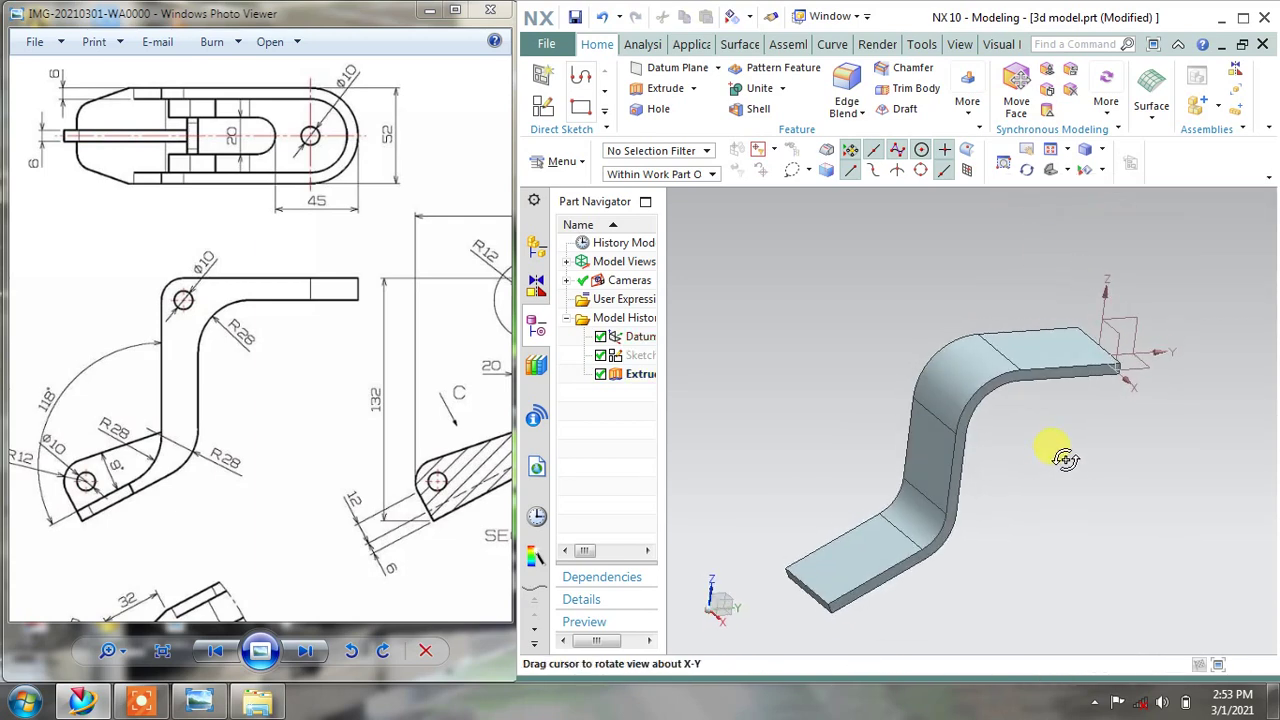
scroll(1006, 400, up, 2)
scroll(1043, 345, up, 2)
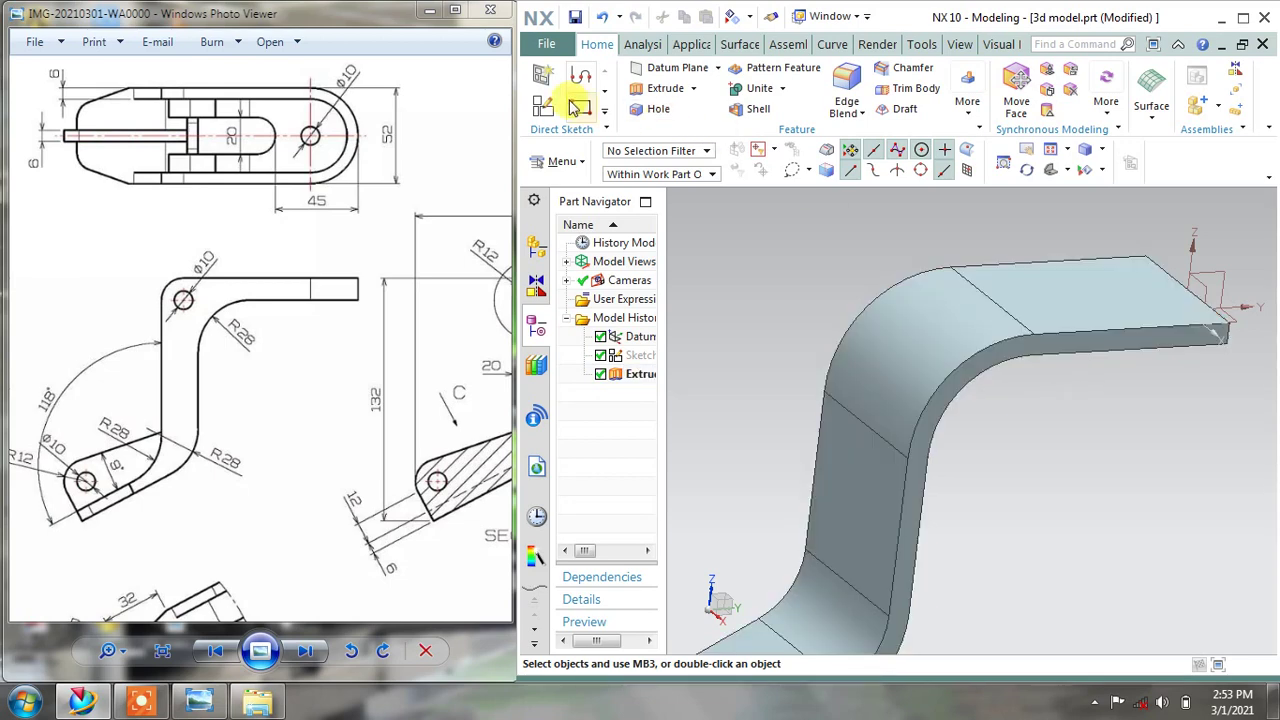
Start a new sketch on the bent plate's flat side face
click(541, 76)
click(1086, 325)
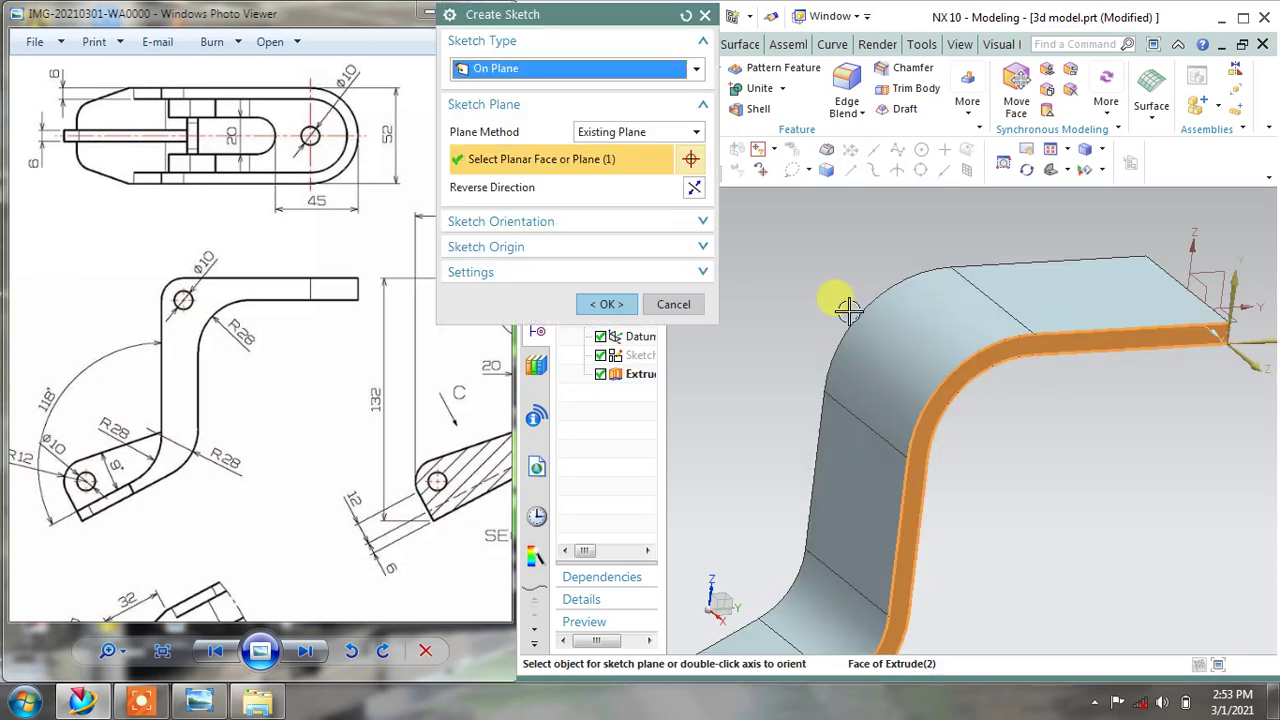
click(627, 306)
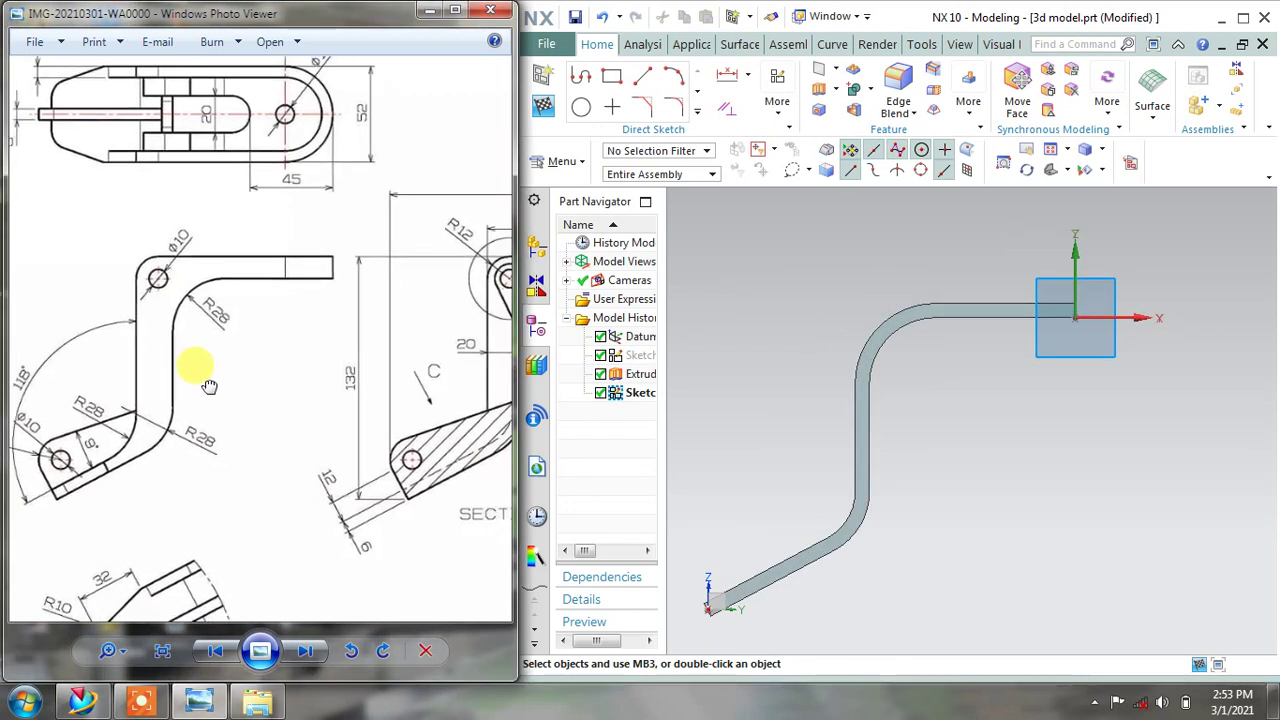
drag(191, 366, 167, 338)
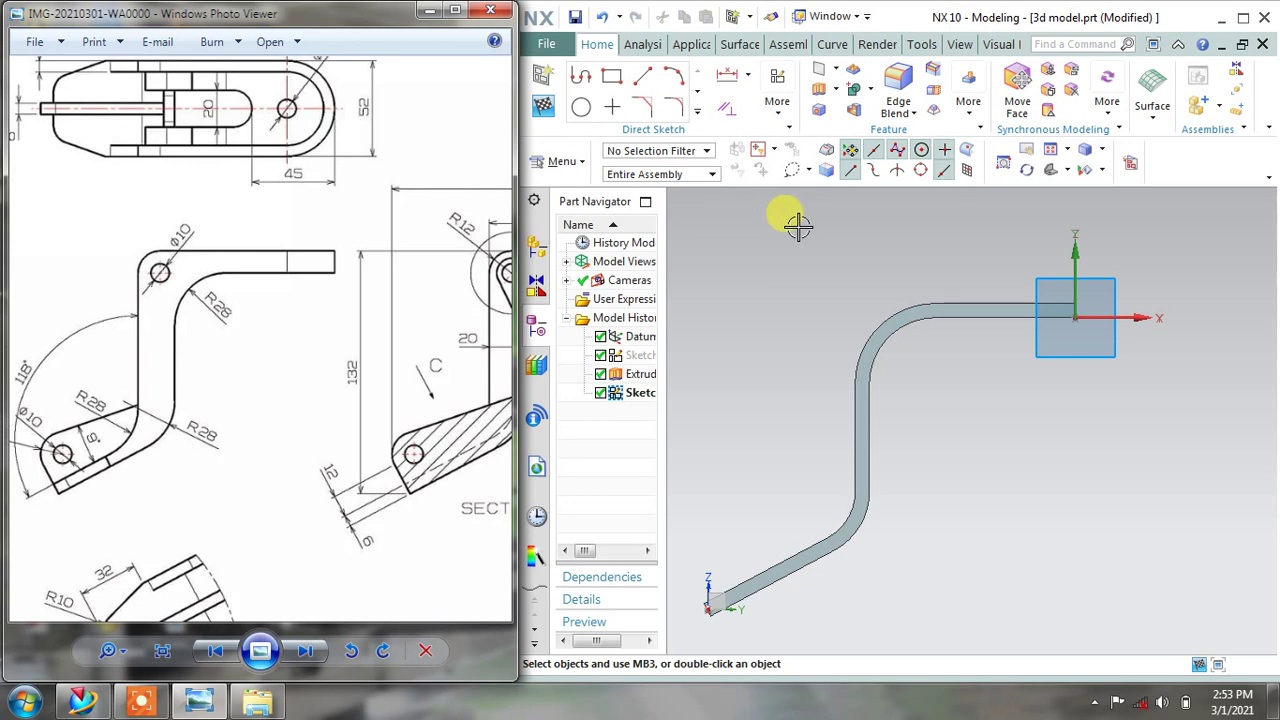
click(699, 117)
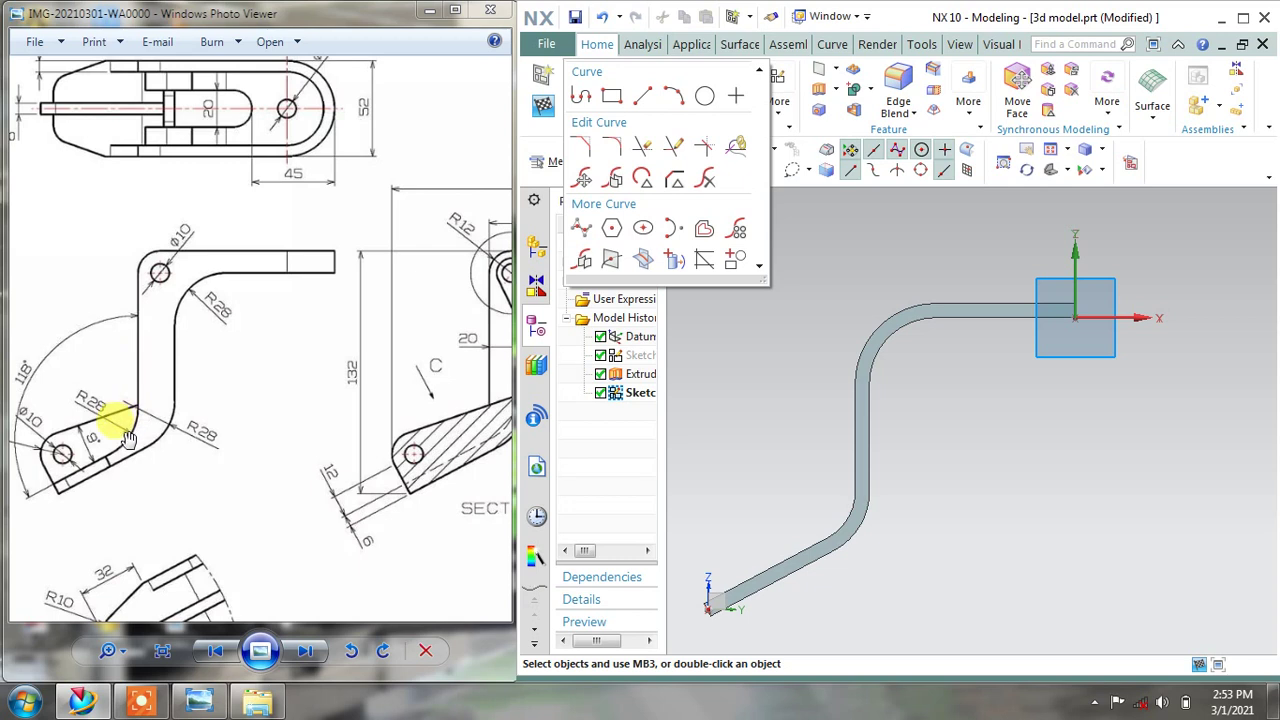
Project the plate's top edge, upper bend, vertical edge and lower bend into the new sketch
click(678, 264)
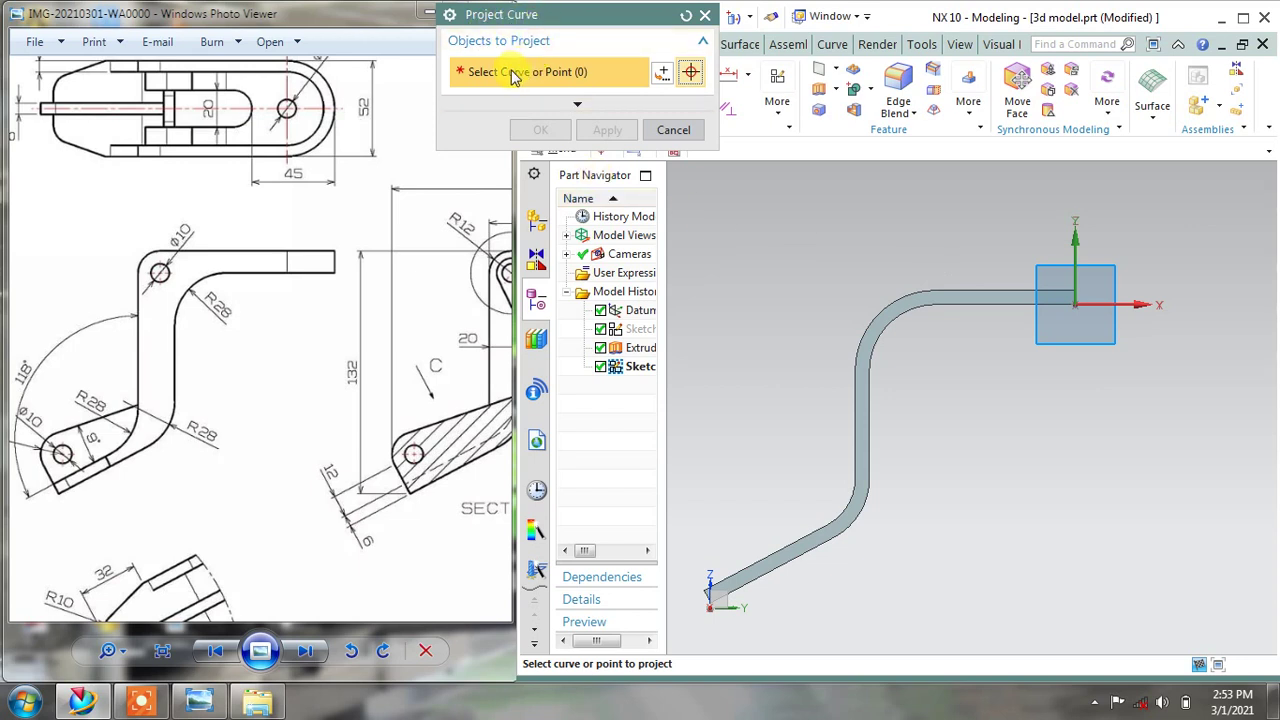
click(965, 291)
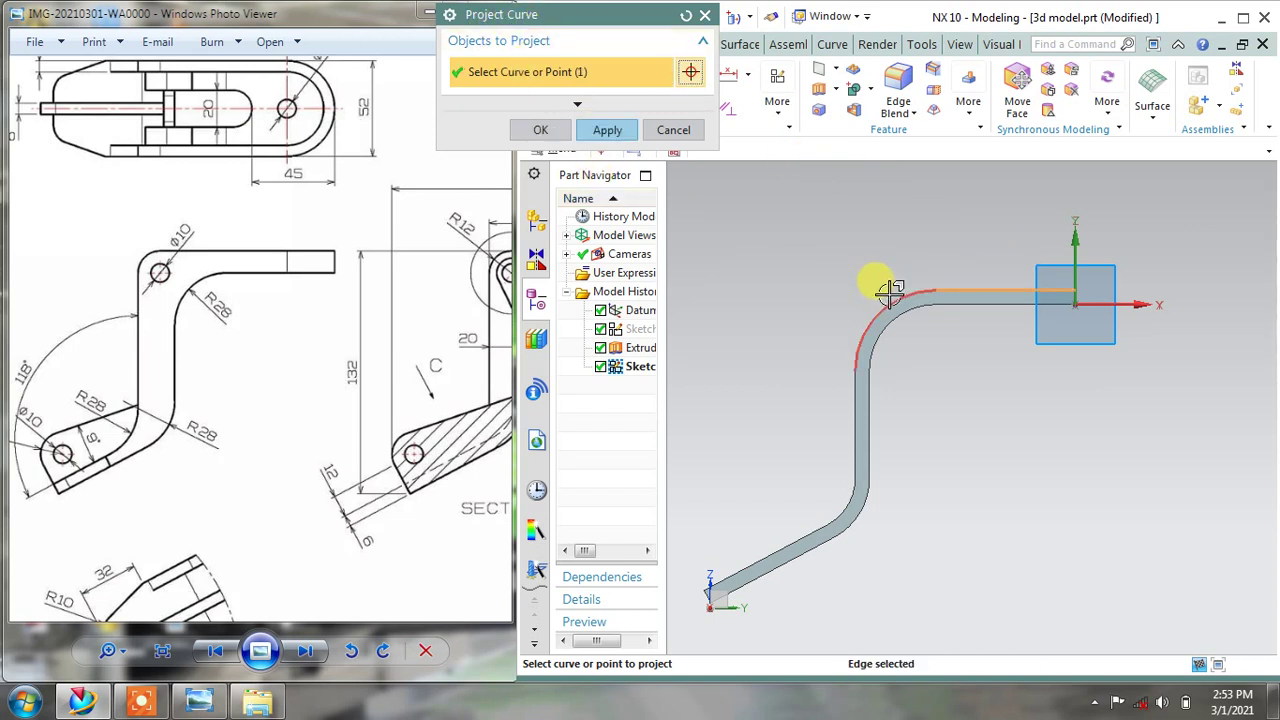
click(846, 428)
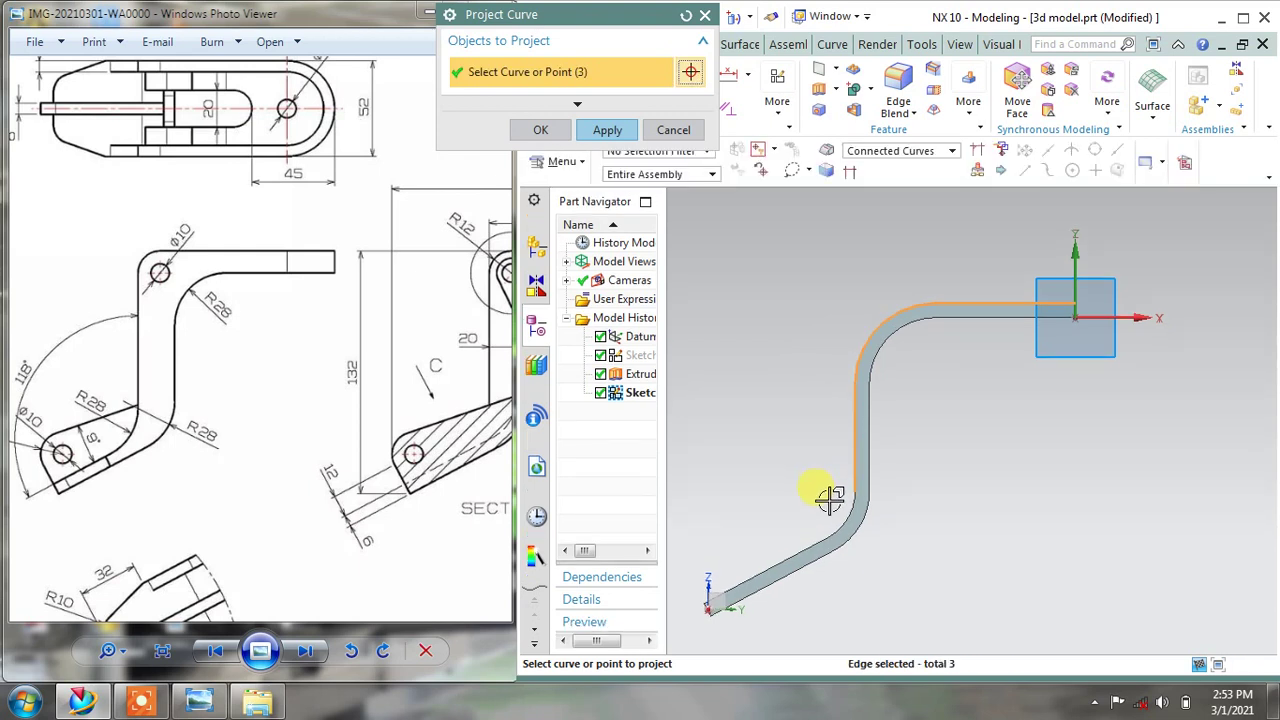
click(846, 508)
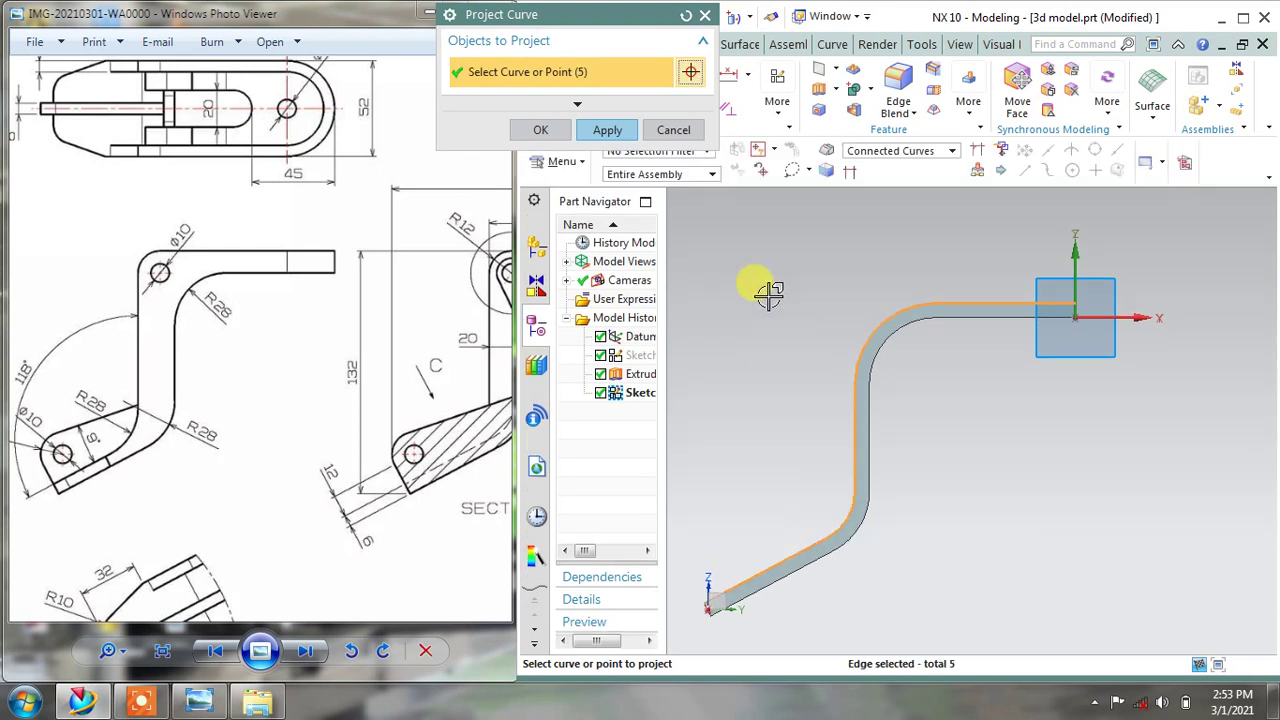
click(607, 130)
click(673, 130)
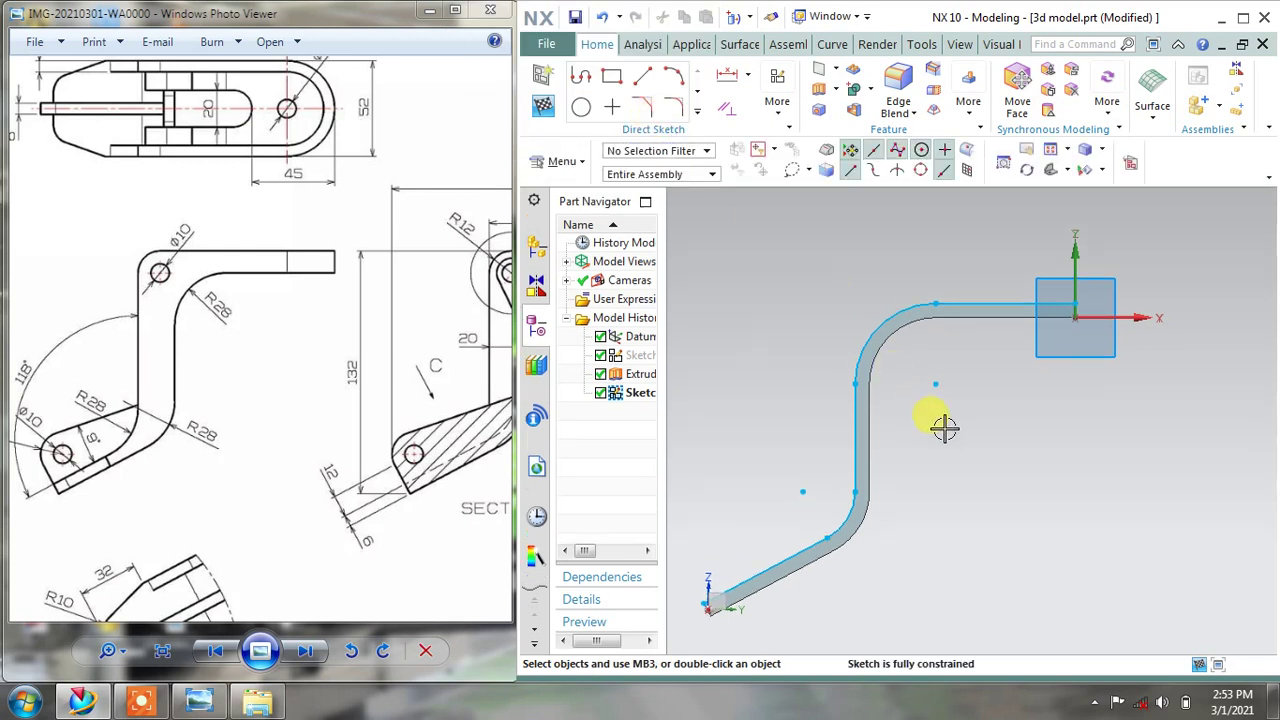
right_click(949, 435)
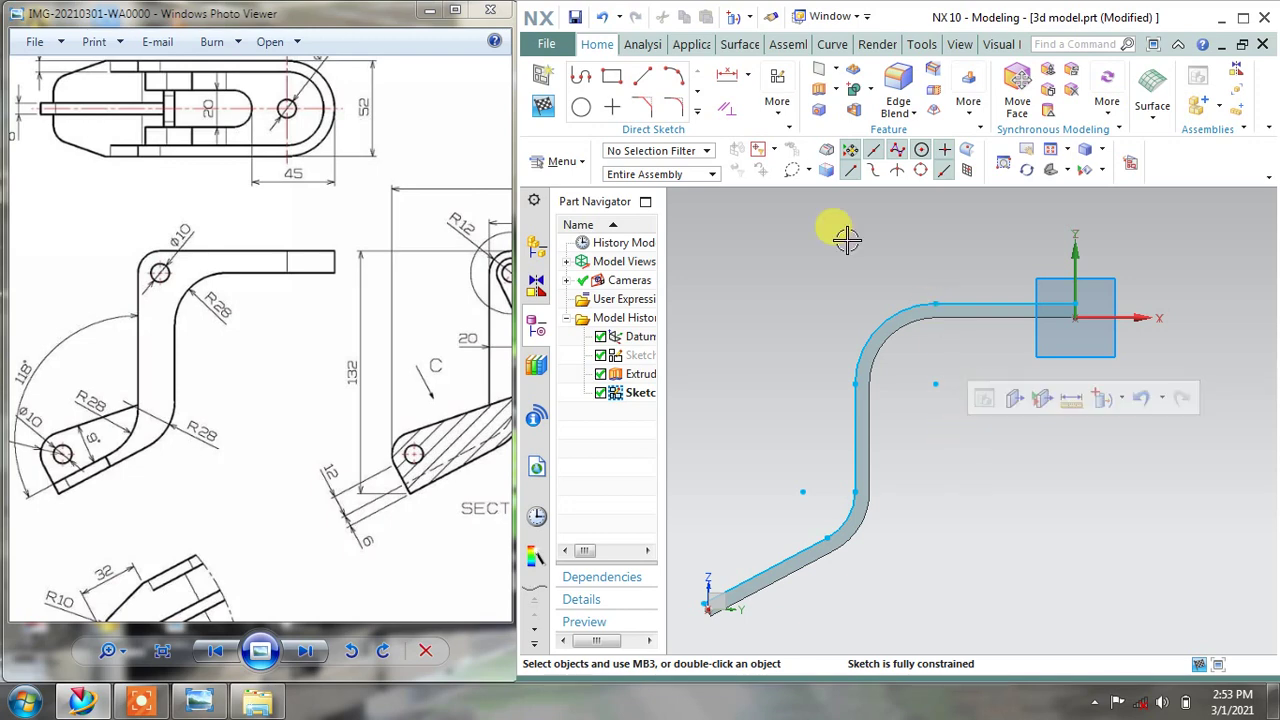
With continuous auto dimensioning toggled, draw a line left from the outline's end, then down past the bend
click(595, 80)
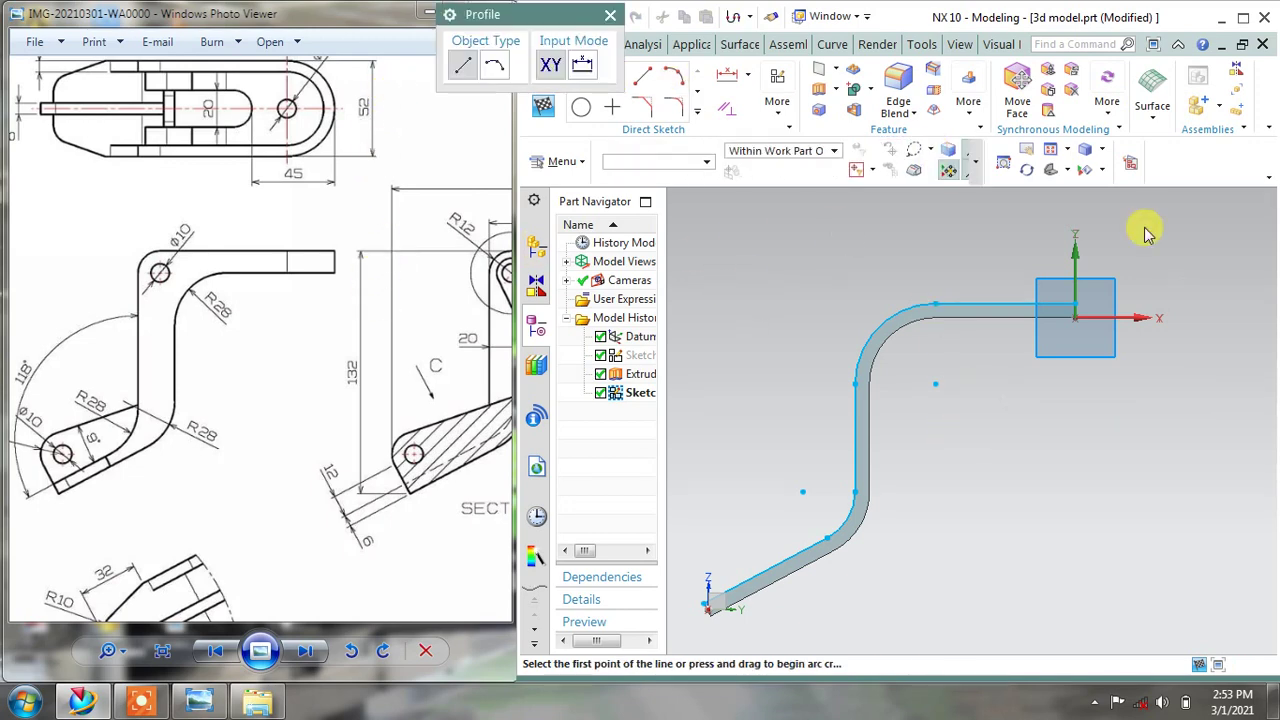
click(770, 104)
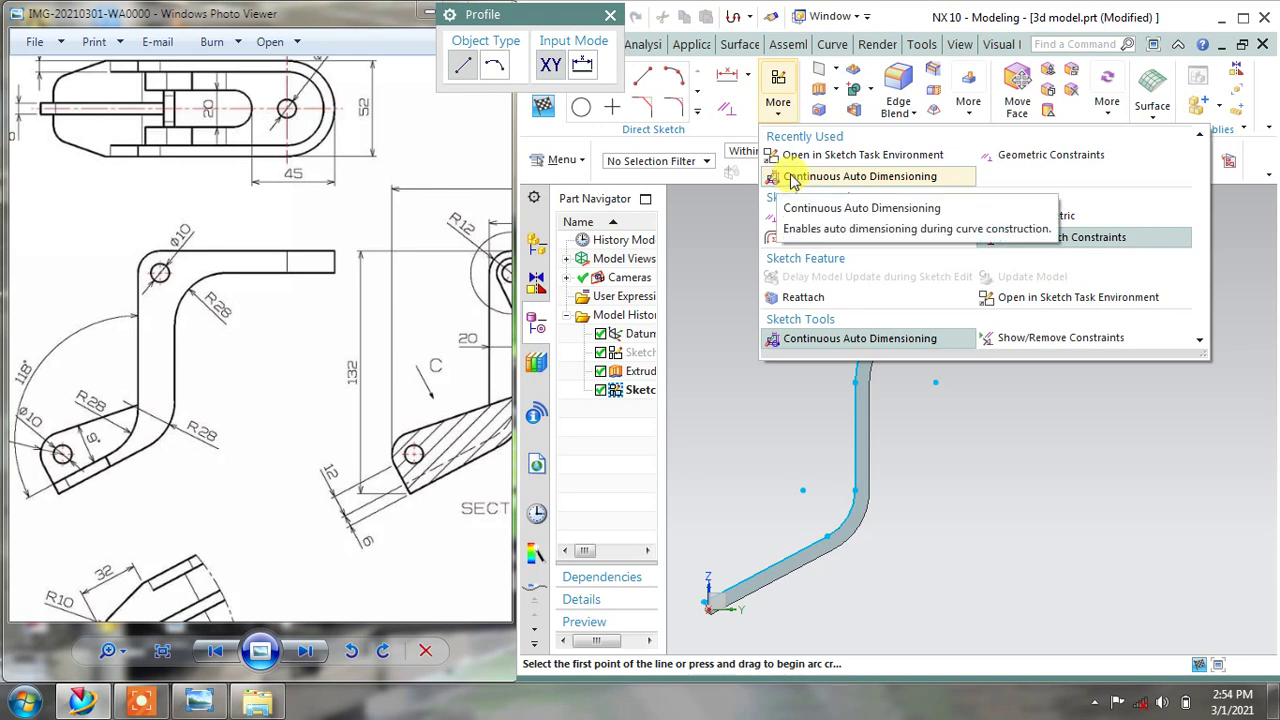
click(792, 177)
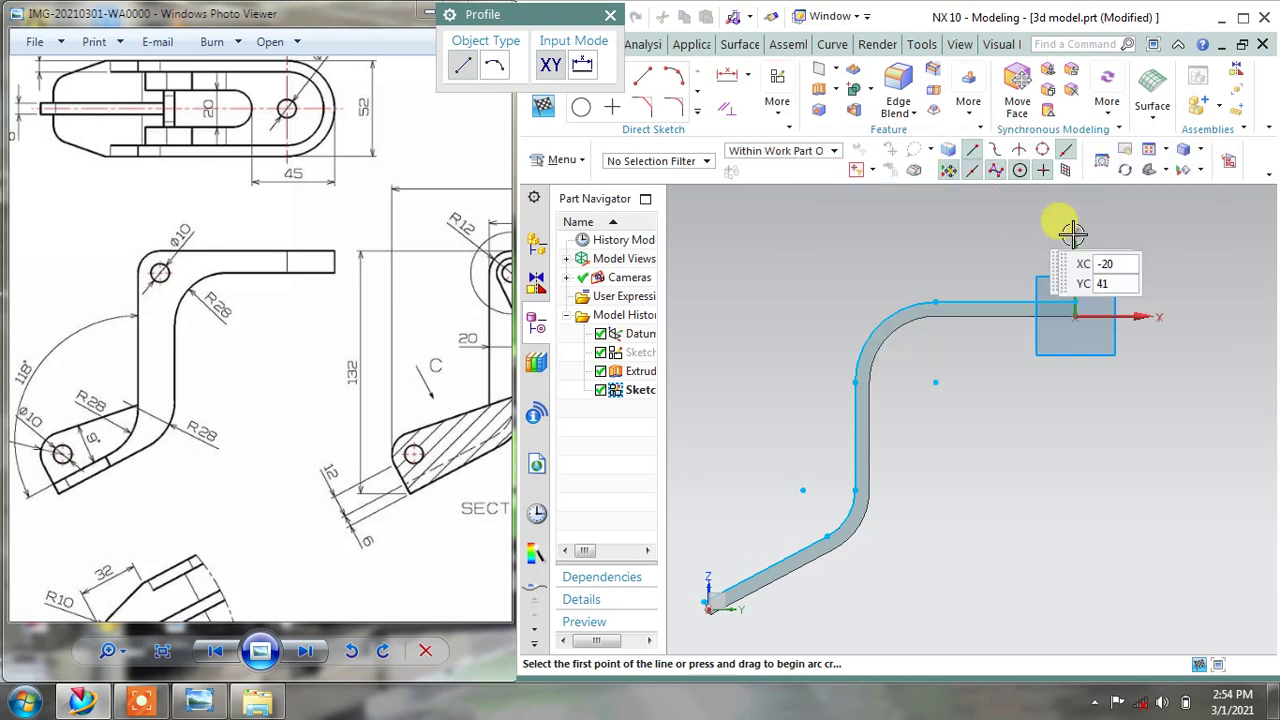
click(1075, 316)
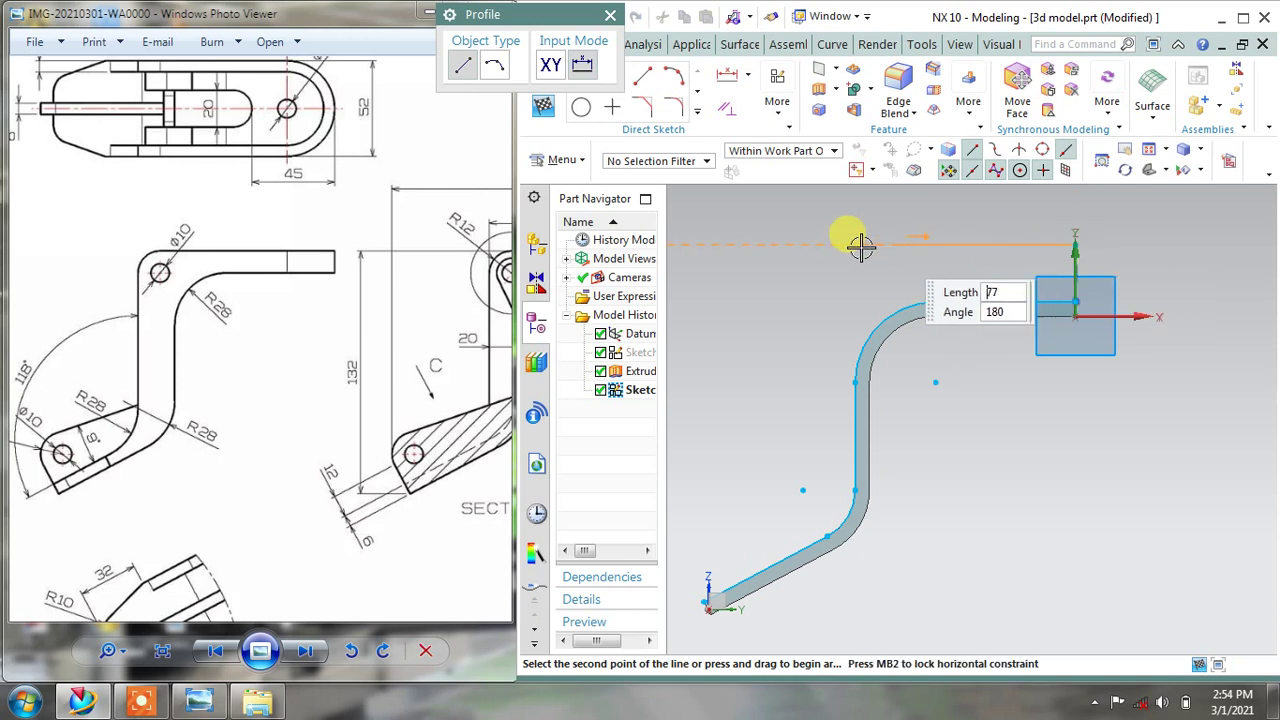
click(789, 247)
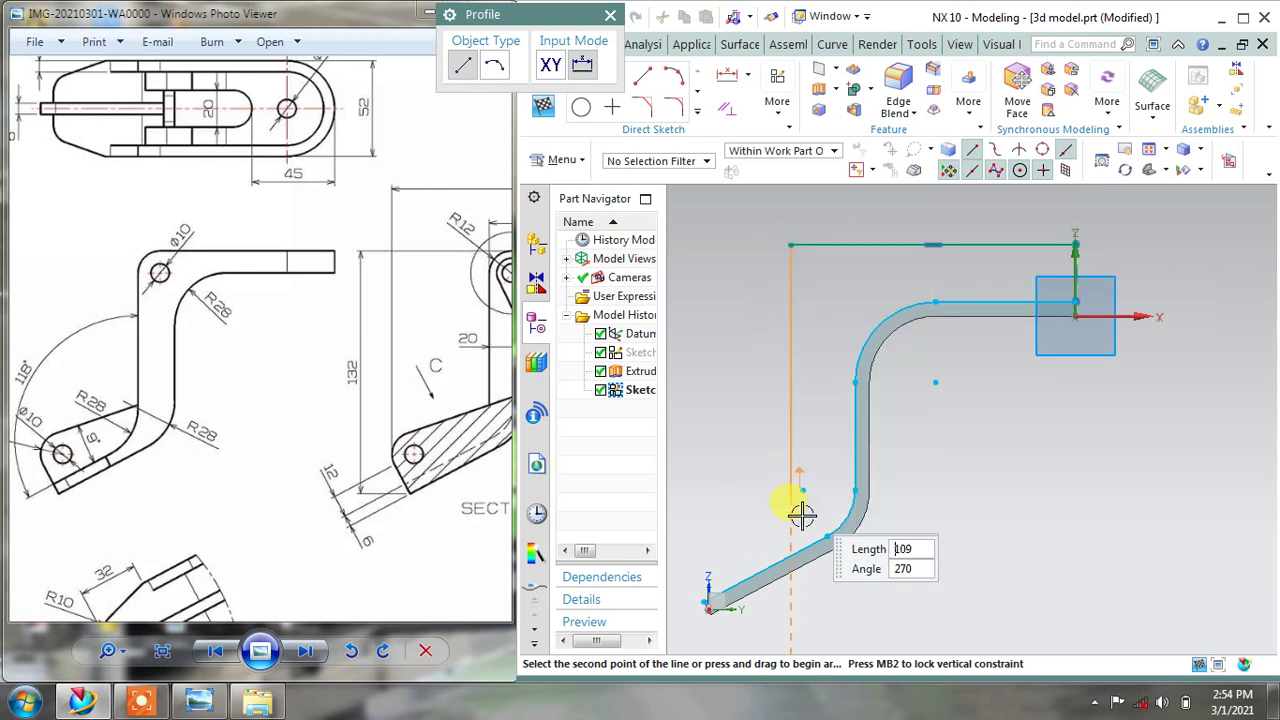
click(790, 598)
middle_click(800, 600)
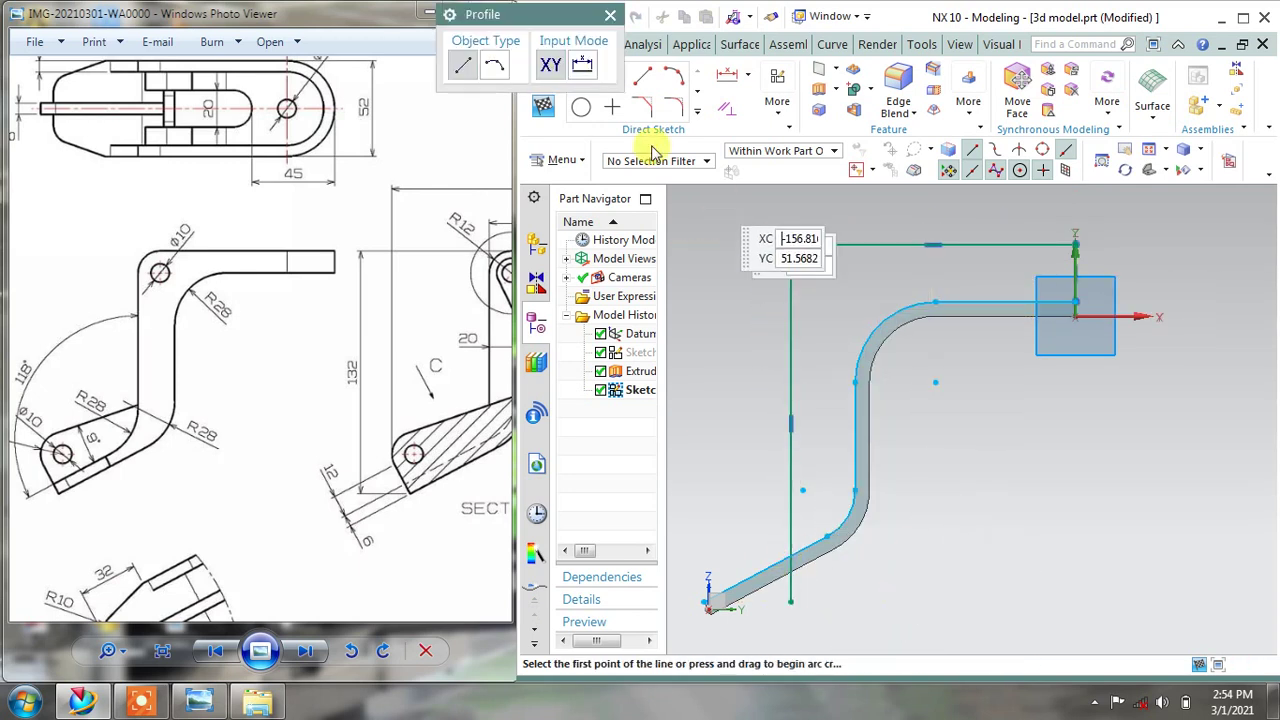
click(610, 16)
drag(457, 286, 86, 391)
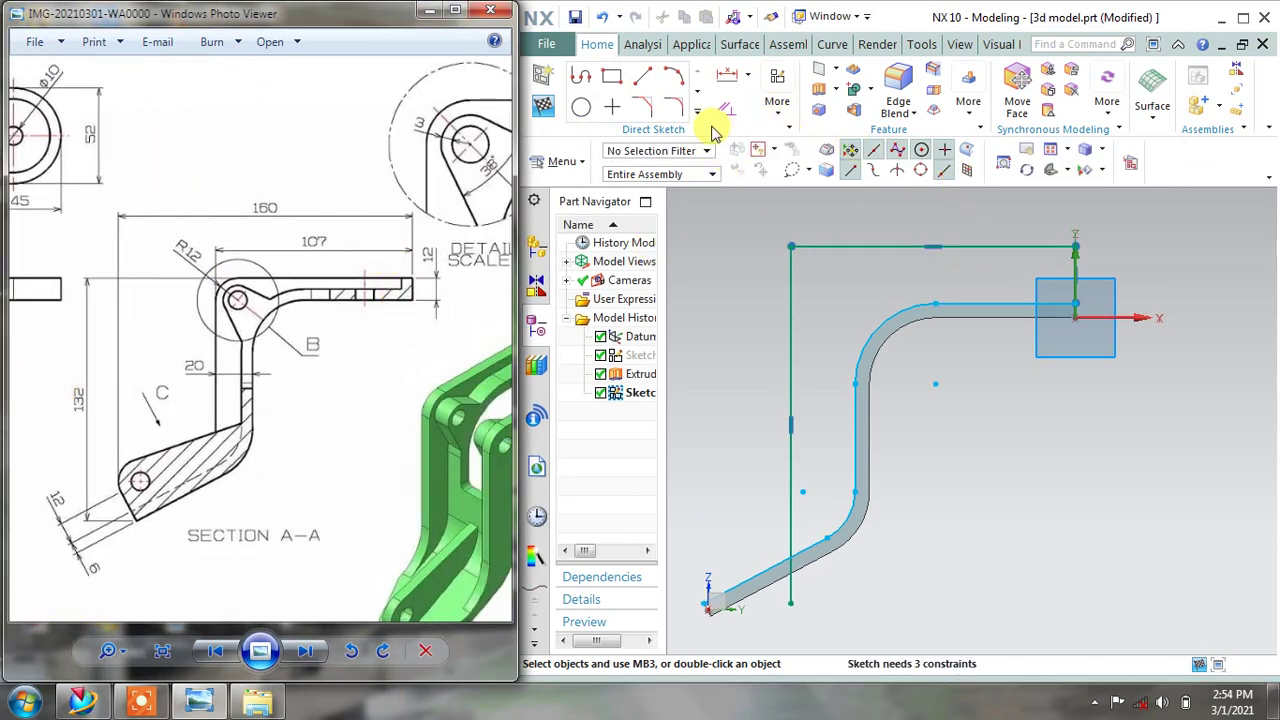
Add a 12 mm vertical linear dimension to the new lines
click(748, 75)
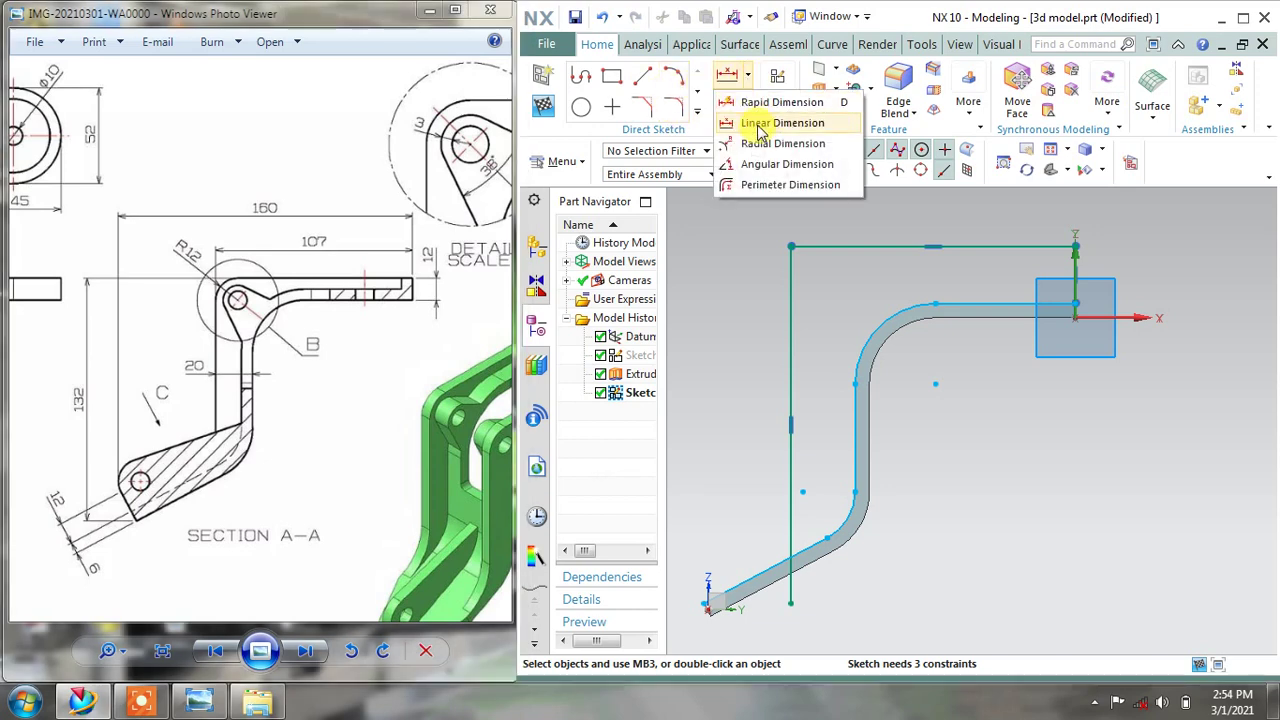
click(737, 121)
click(622, 262)
click(610, 312)
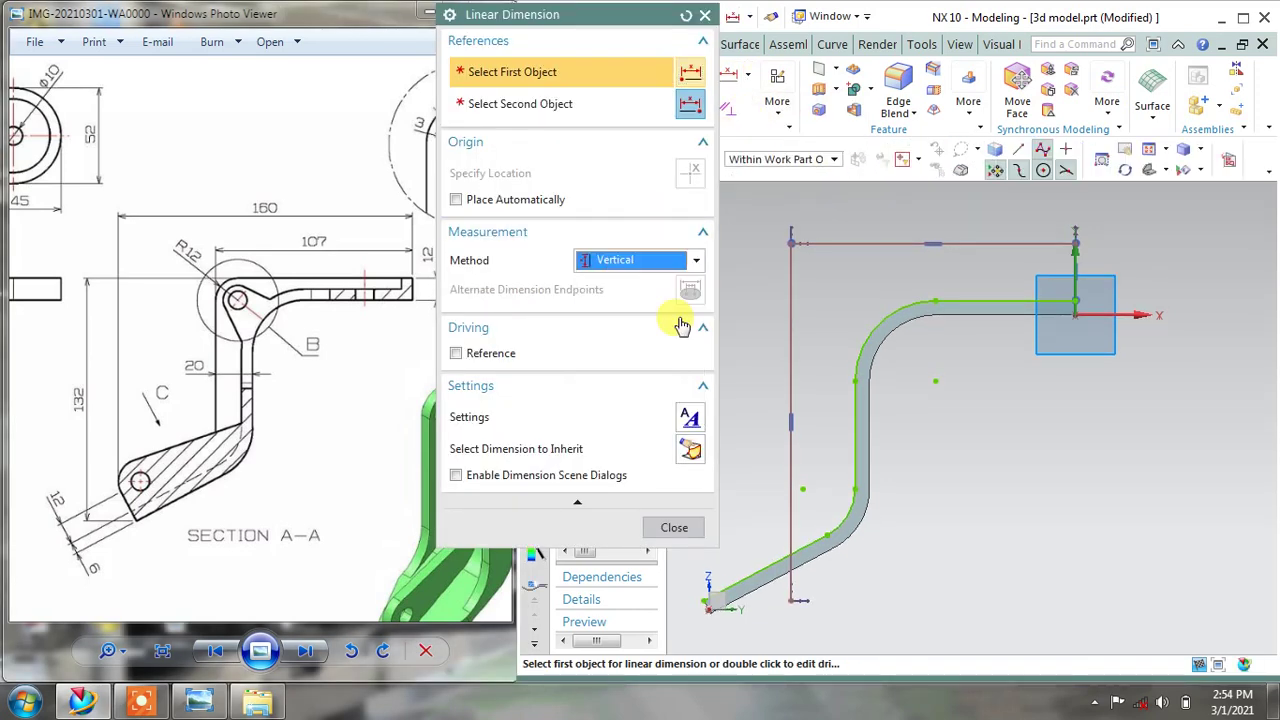
click(1003, 241)
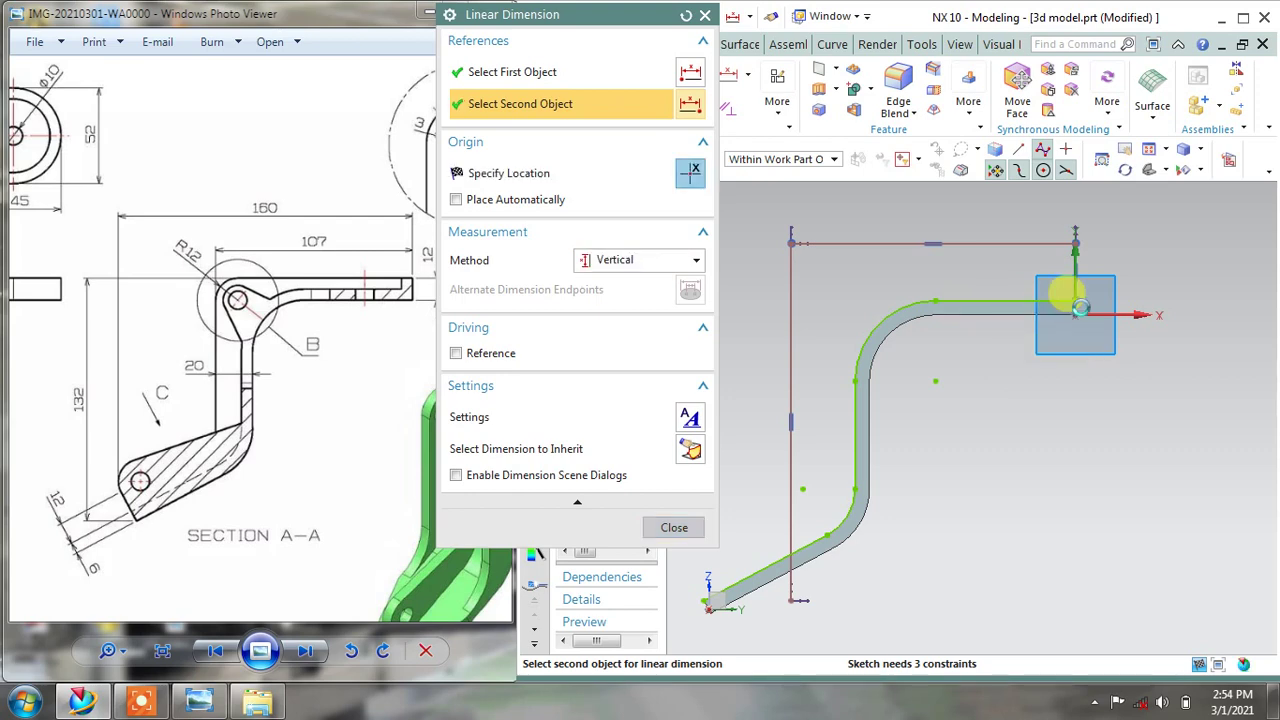
click(1068, 300)
click(1158, 270)
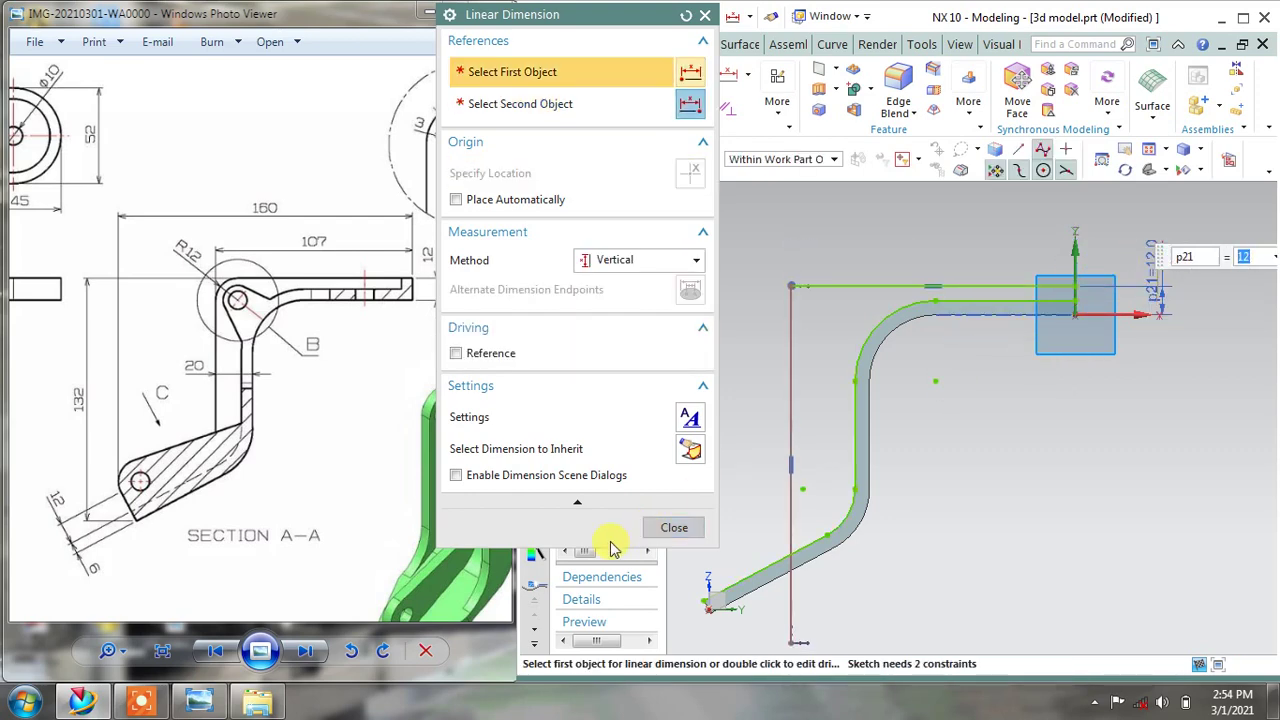
click(688, 527)
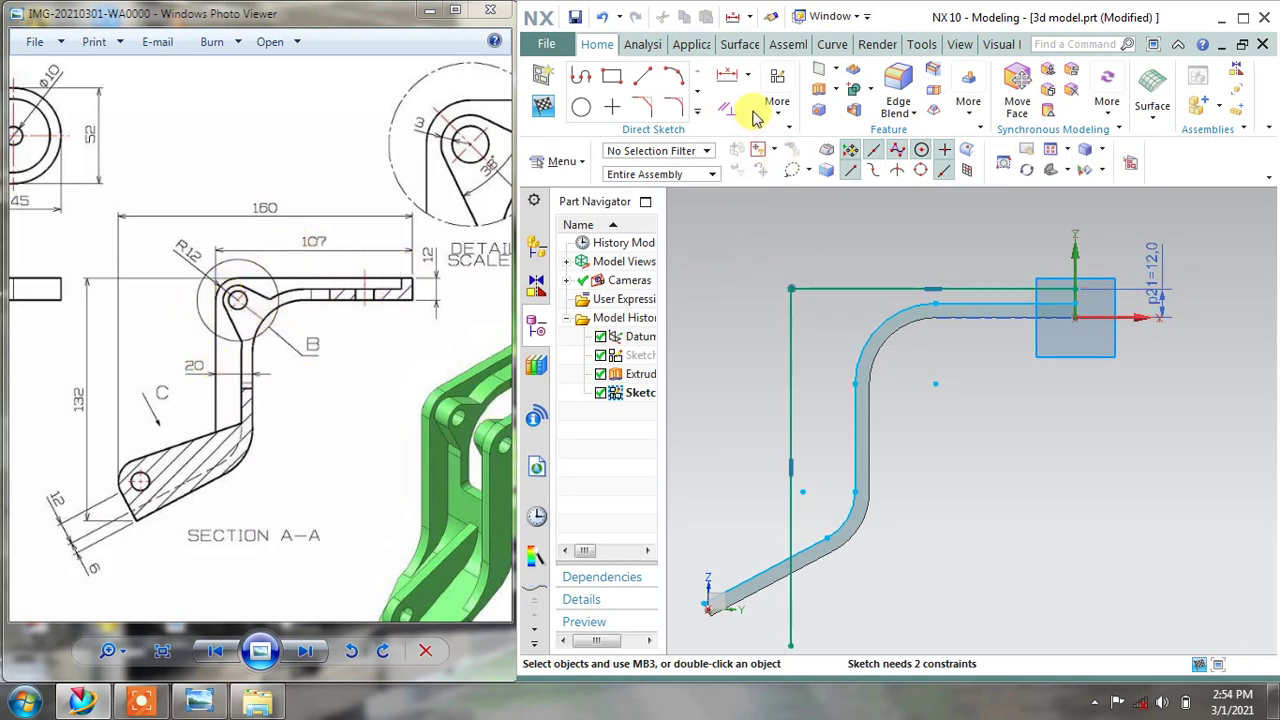
Dimension the vertical line 107 mm horizontally from the datum axis
click(748, 76)
click(738, 123)
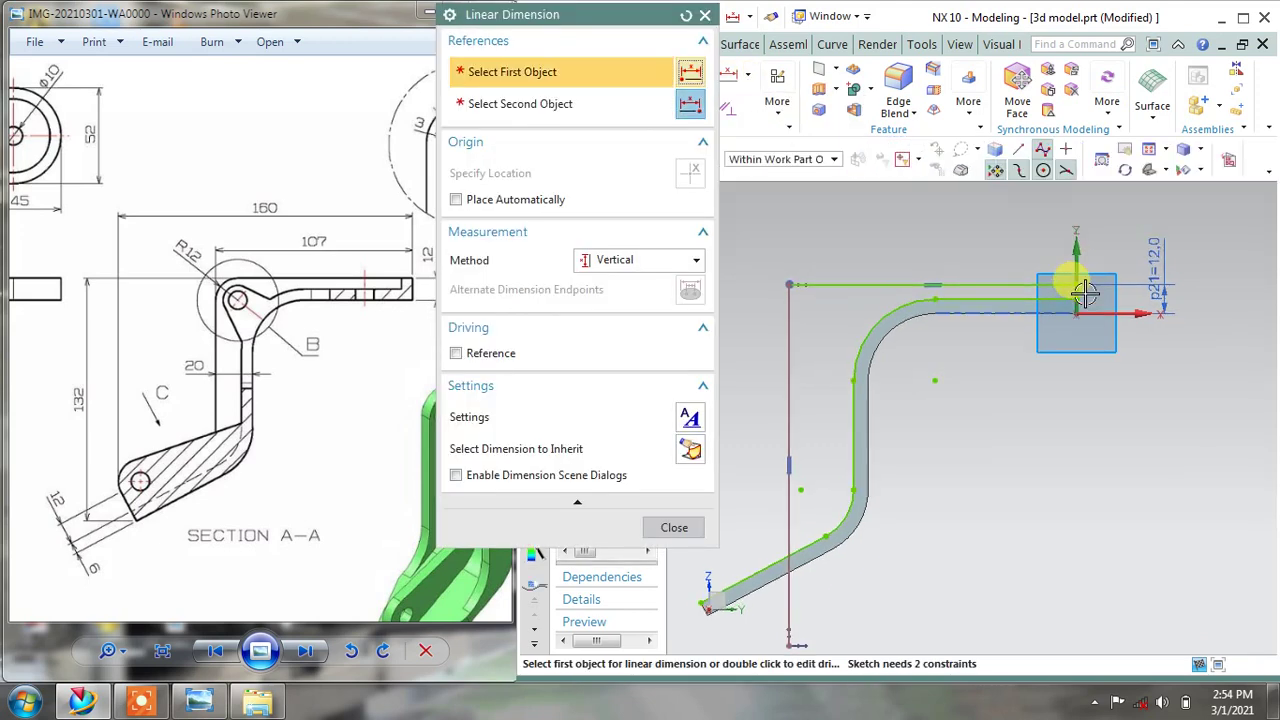
scroll(1078, 270, up, 3)
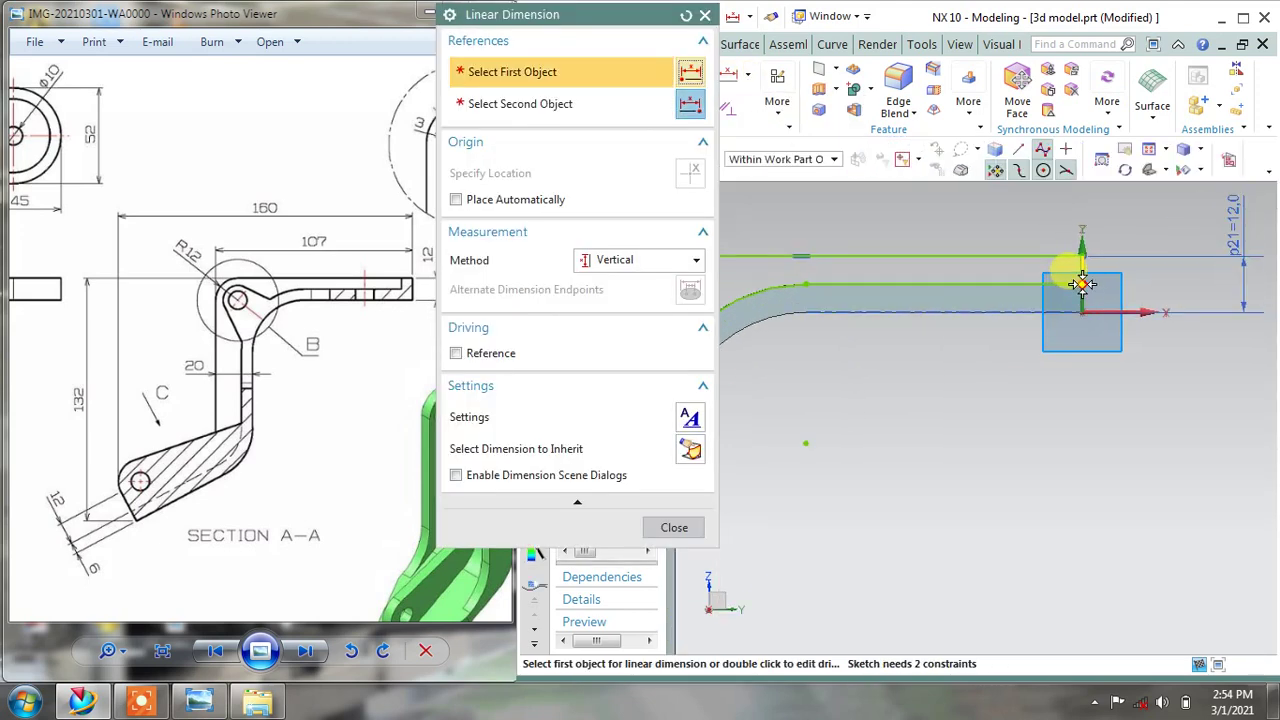
click(1081, 285)
scroll(1070, 280, down, 2)
scroll(1060, 285, down, 1)
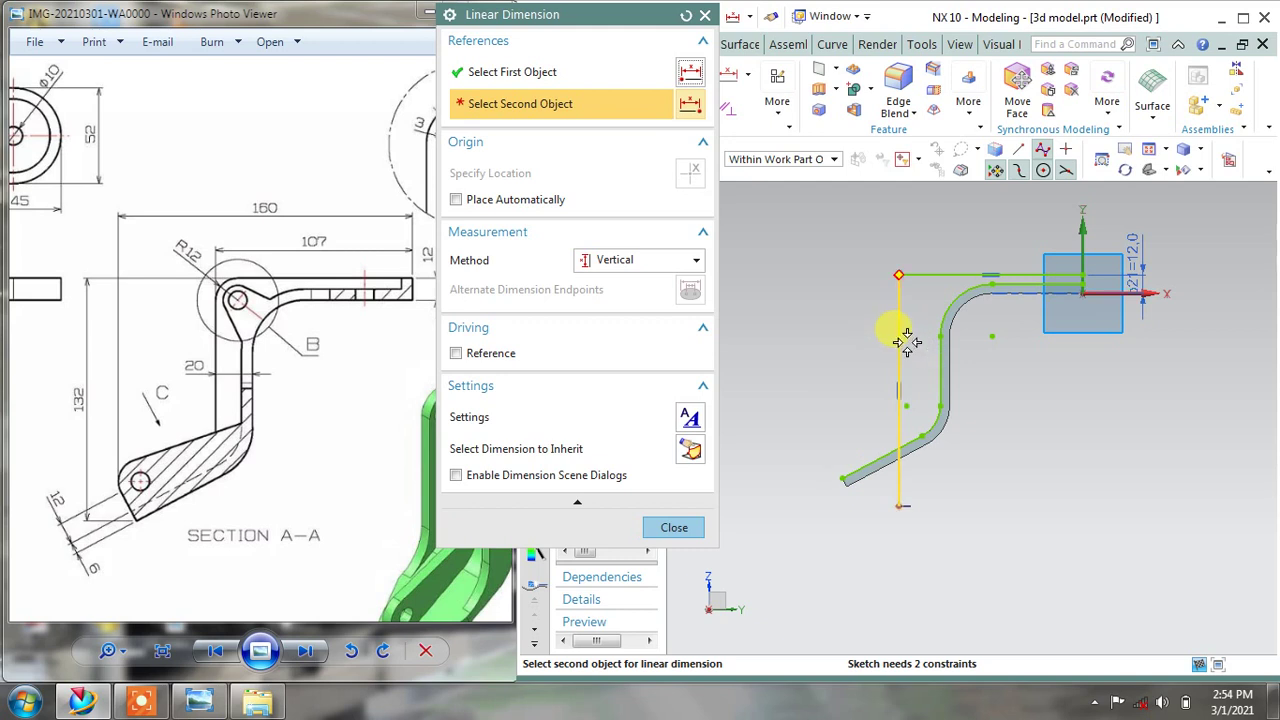
click(692, 260)
click(625, 298)
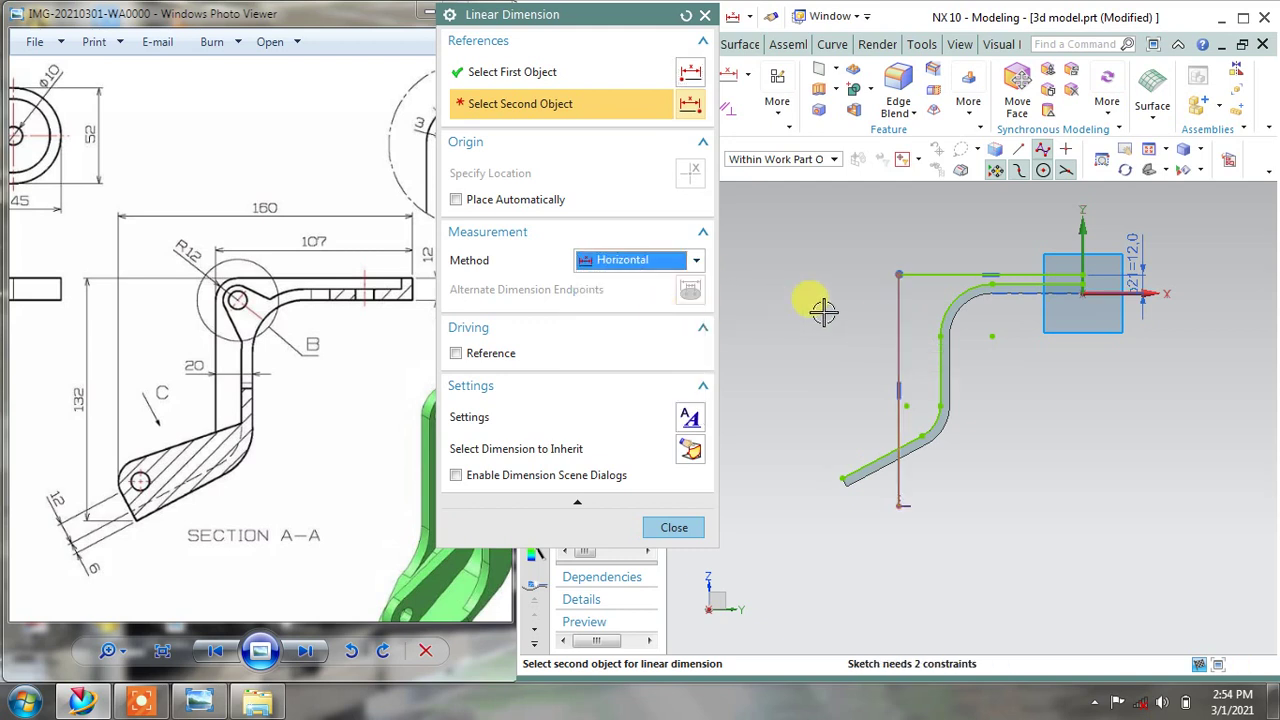
click(898, 285)
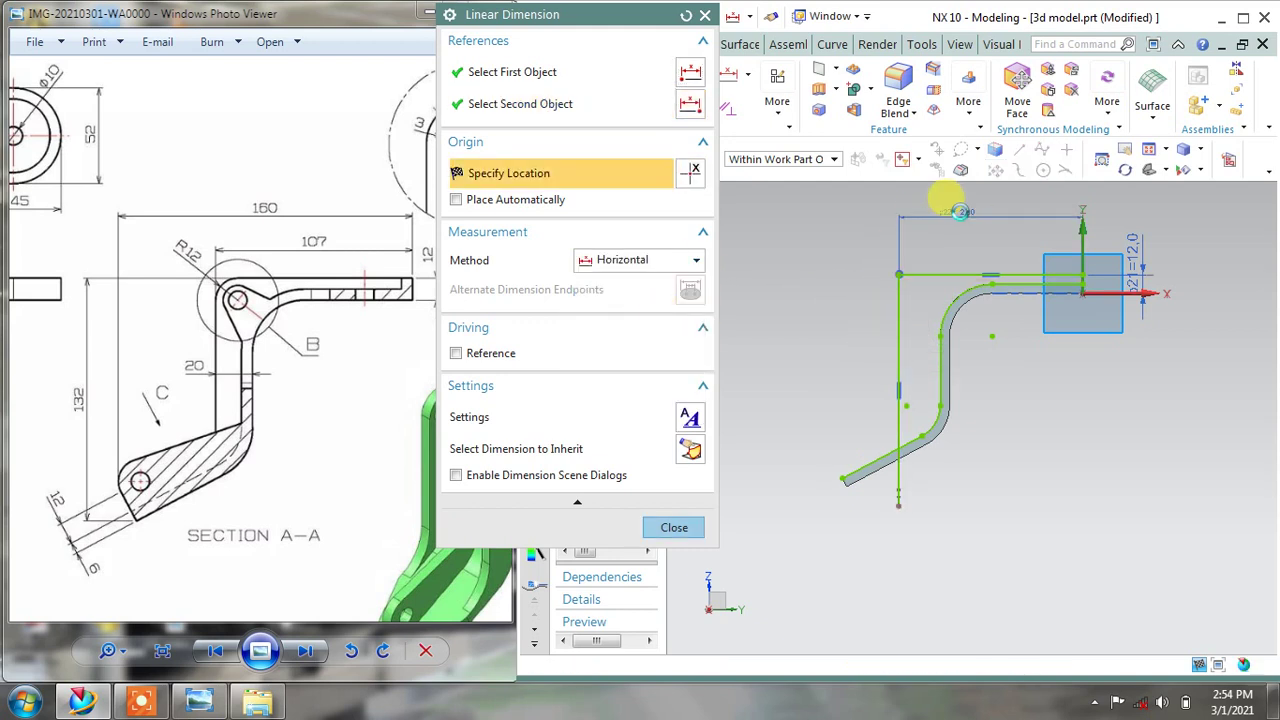
click(960, 212)
text(107)
key(Return)
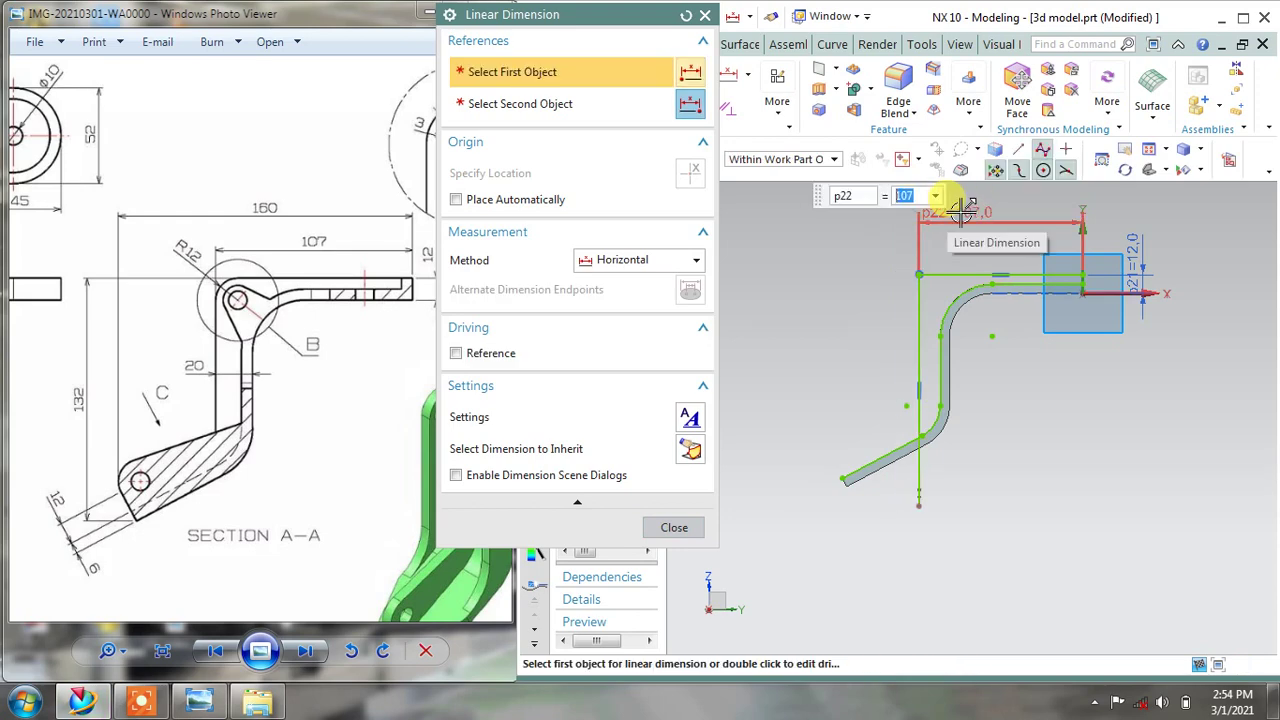
click(675, 527)
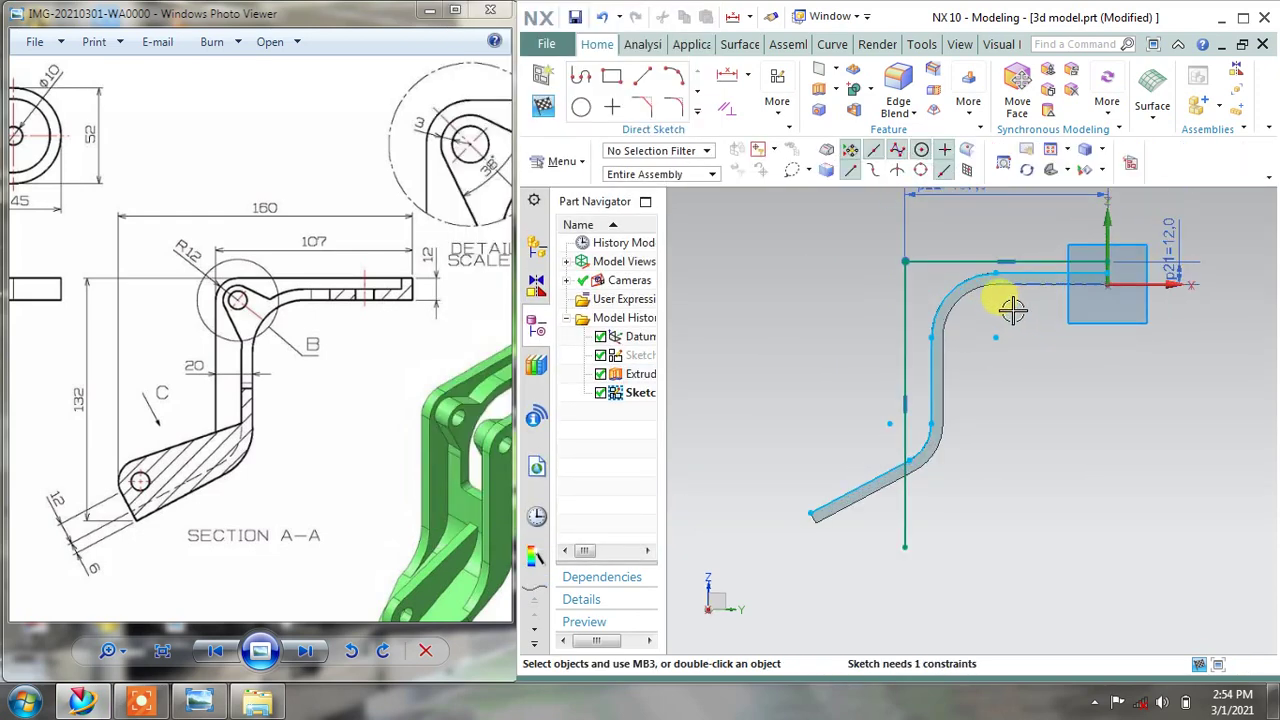
shift+middle_drag(1013, 310, 921, 428)
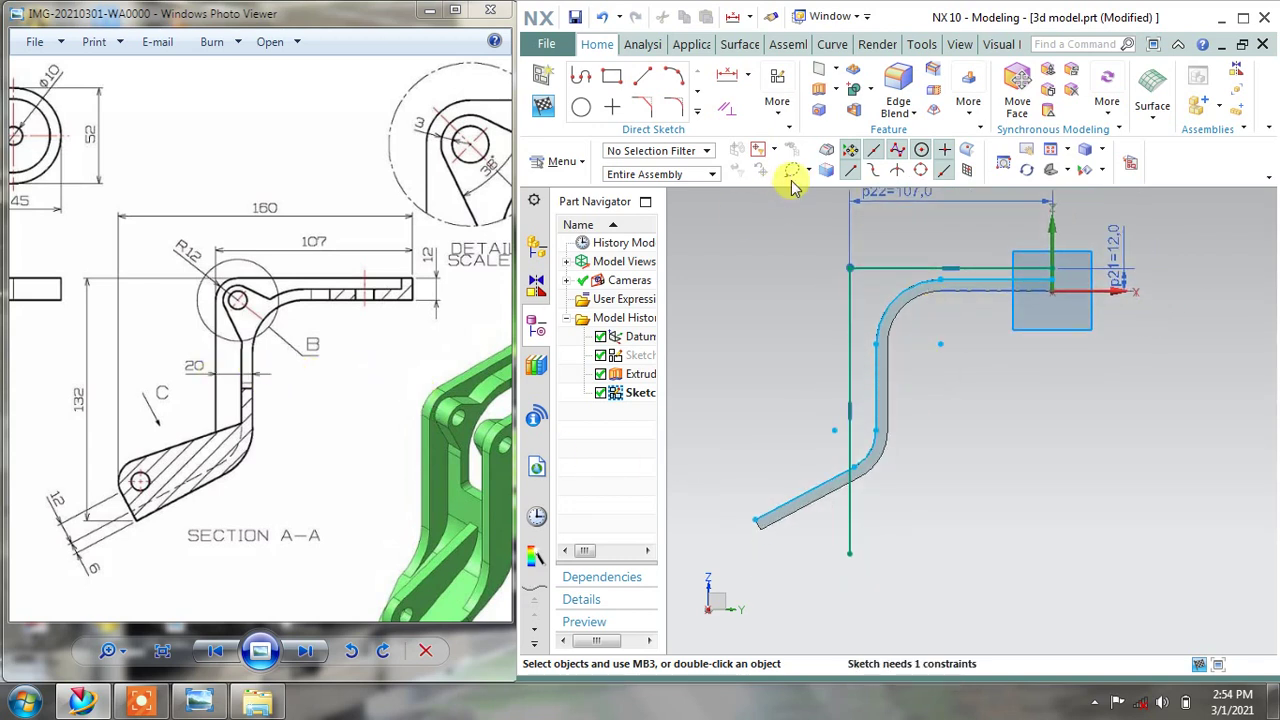
Add a 20 mm dimension between the vertical line and the profile edge, then undo it
click(750, 77)
click(770, 122)
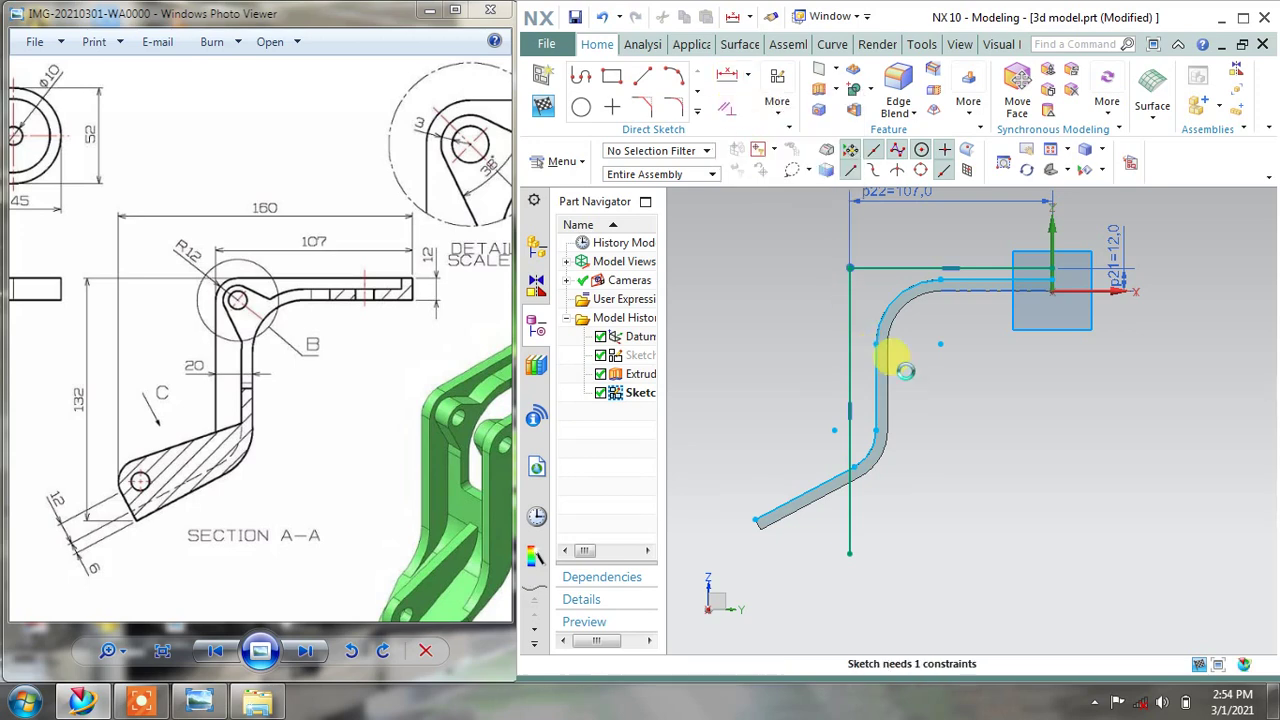
click(863, 375)
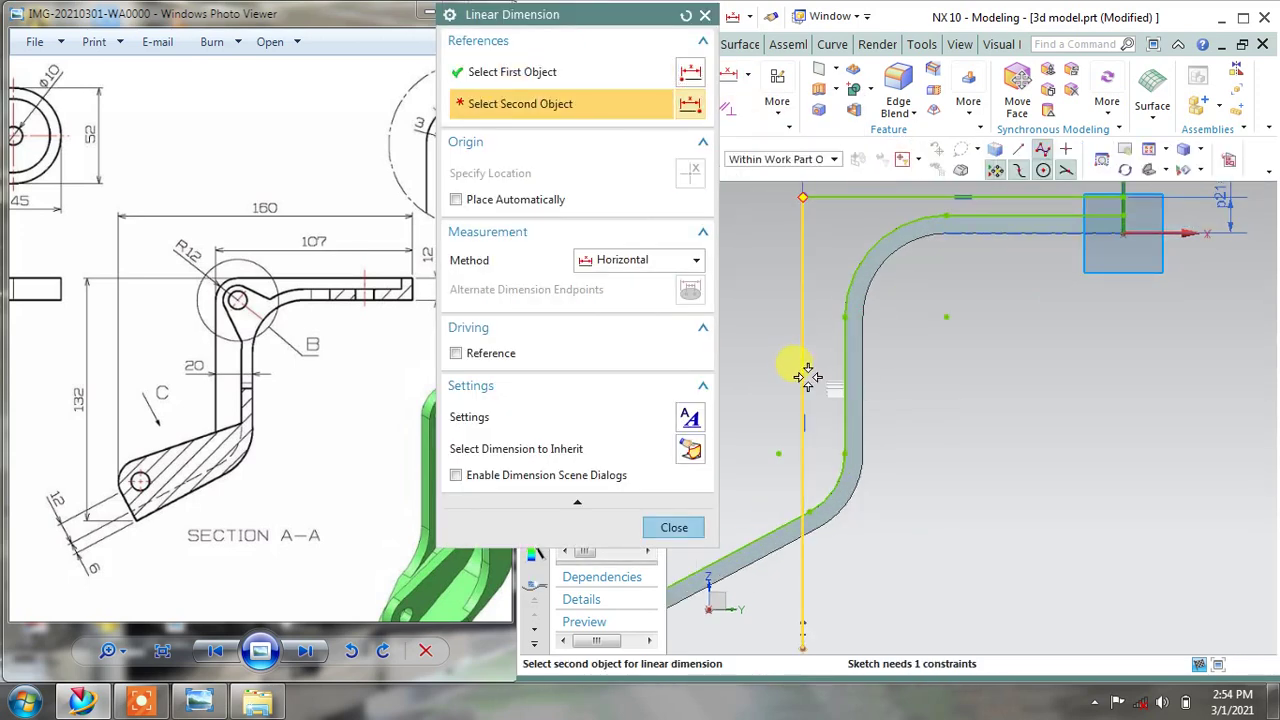
click(808, 375)
click(943, 382)
text(20)
key(Return)
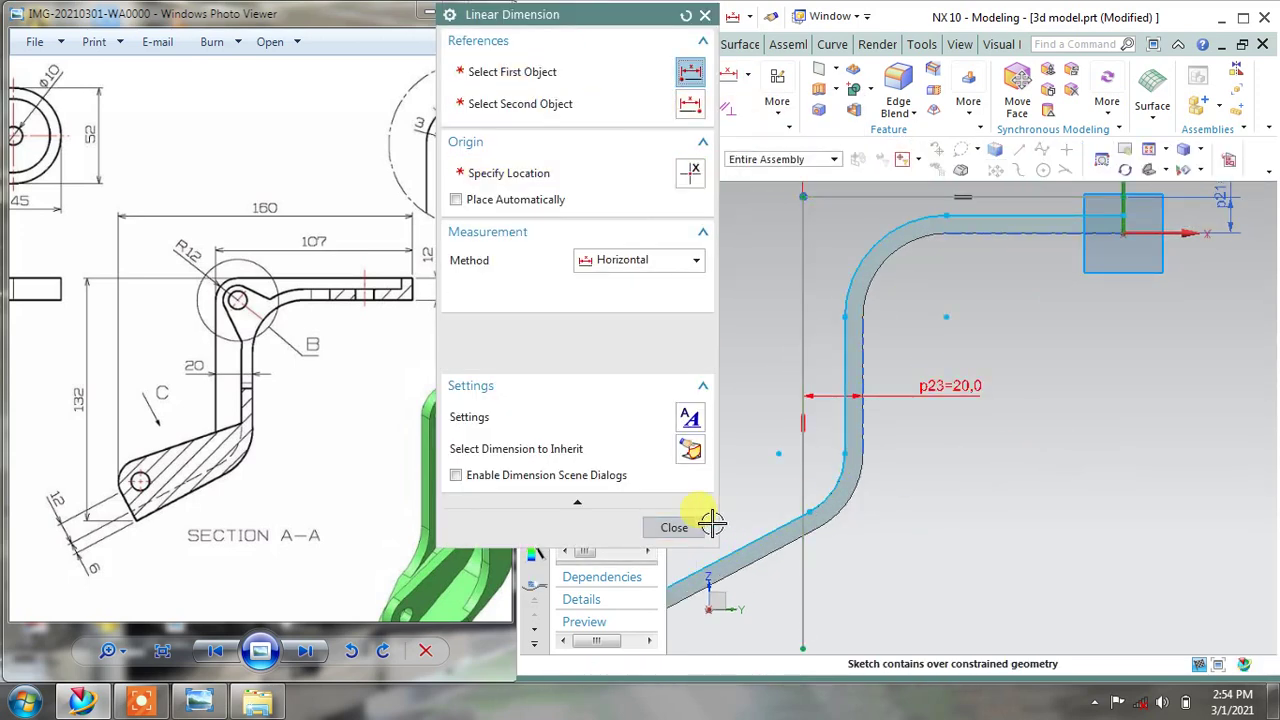
click(672, 525)
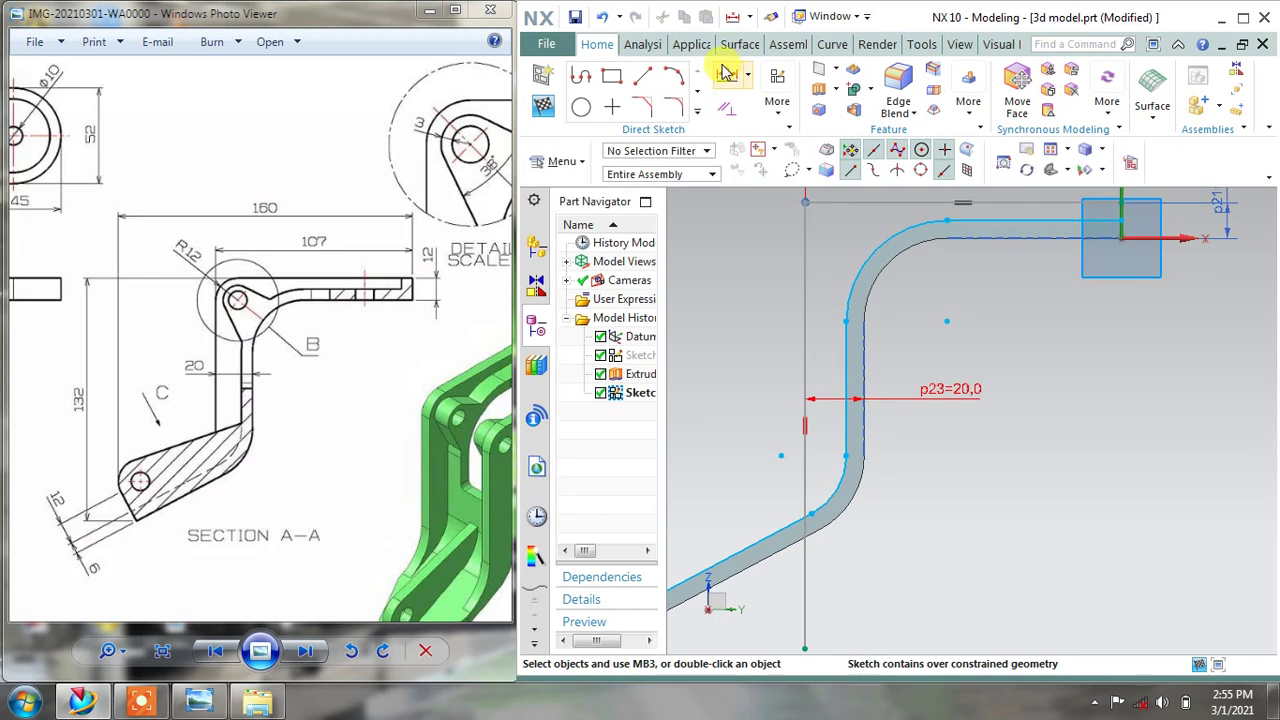
click(603, 18)
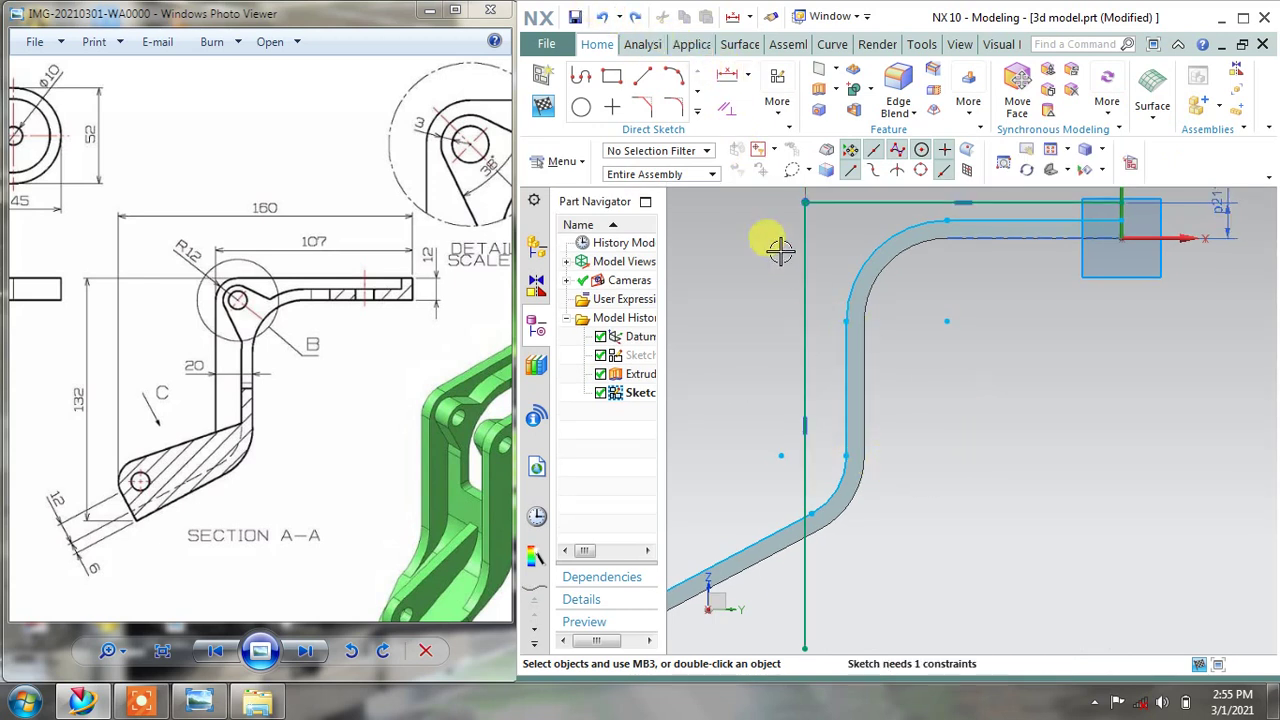
Quick-trim away the stray vertical line segment below the bend
click(697, 106)
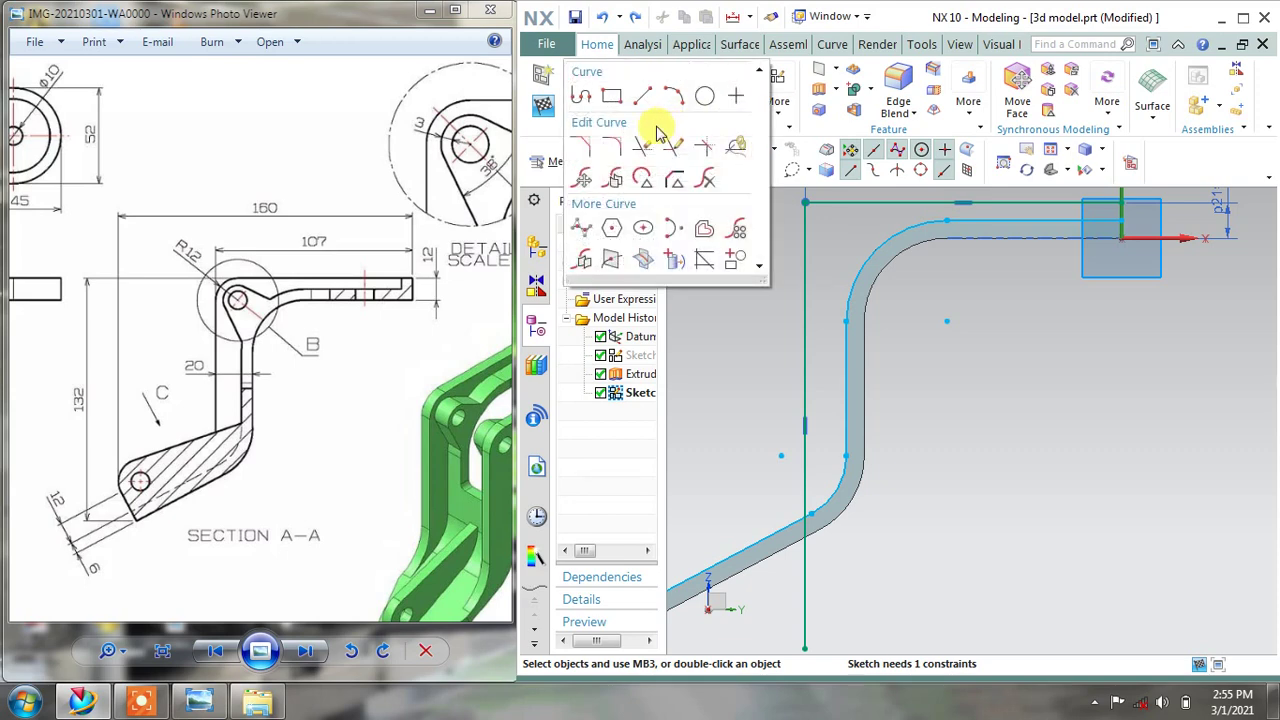
click(657, 150)
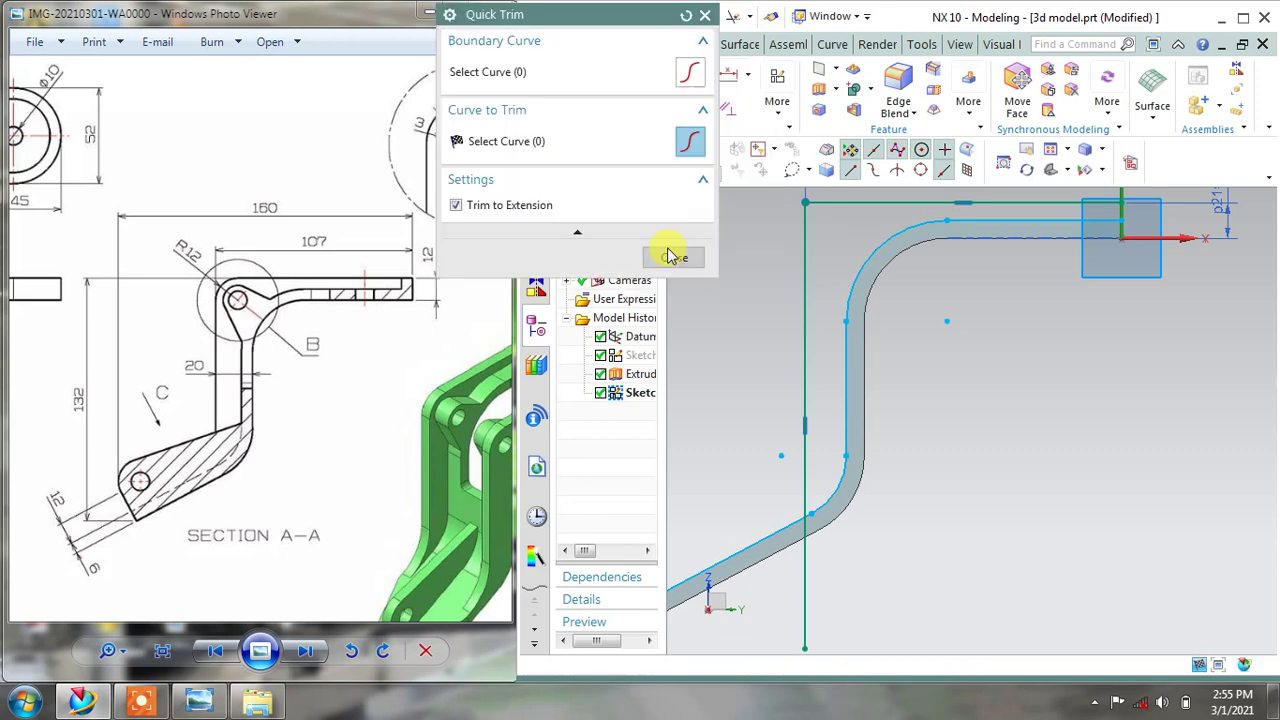
click(789, 588)
scroll(900, 400, down, 2)
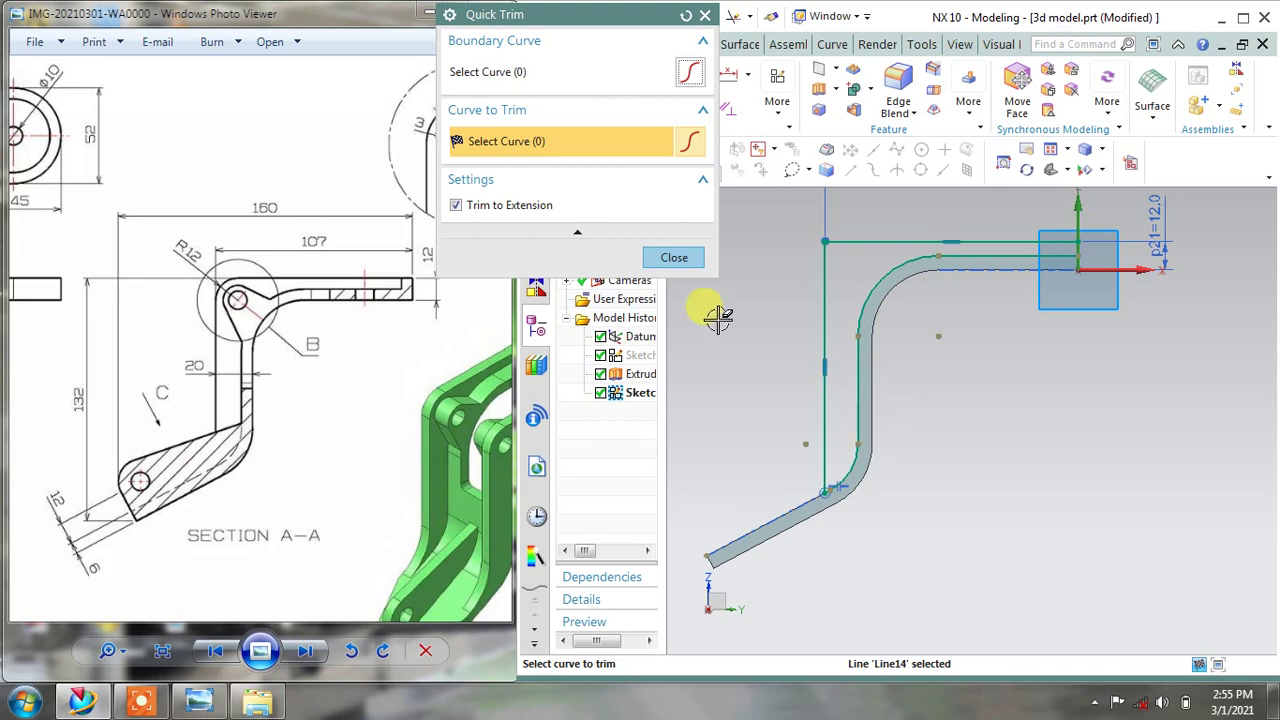
click(687, 266)
mouse_move(886, 314)
middle_down()
mouse_move(908, 314)
mouse_move(900, 330)
mouse_move(870, 320)
middle_up()
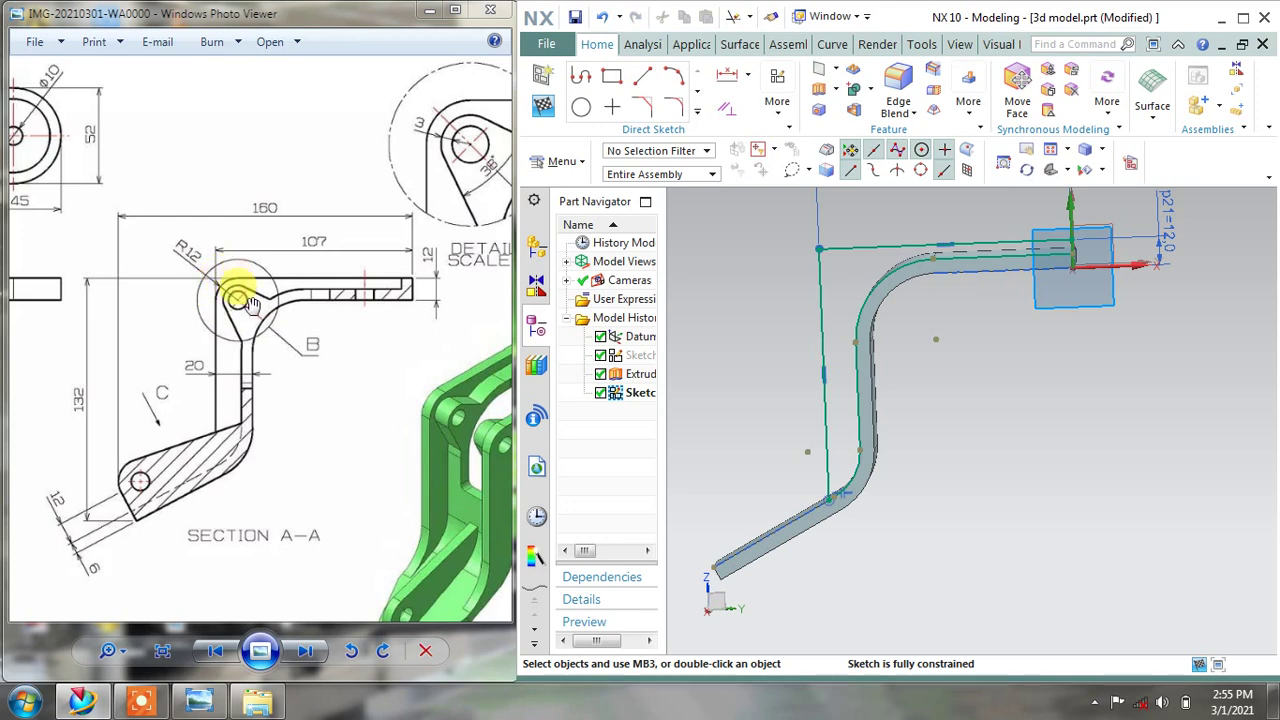
Round the top-left corner with a 12 mm fillet and finish the sketch
scroll(224, 296, up, 1)
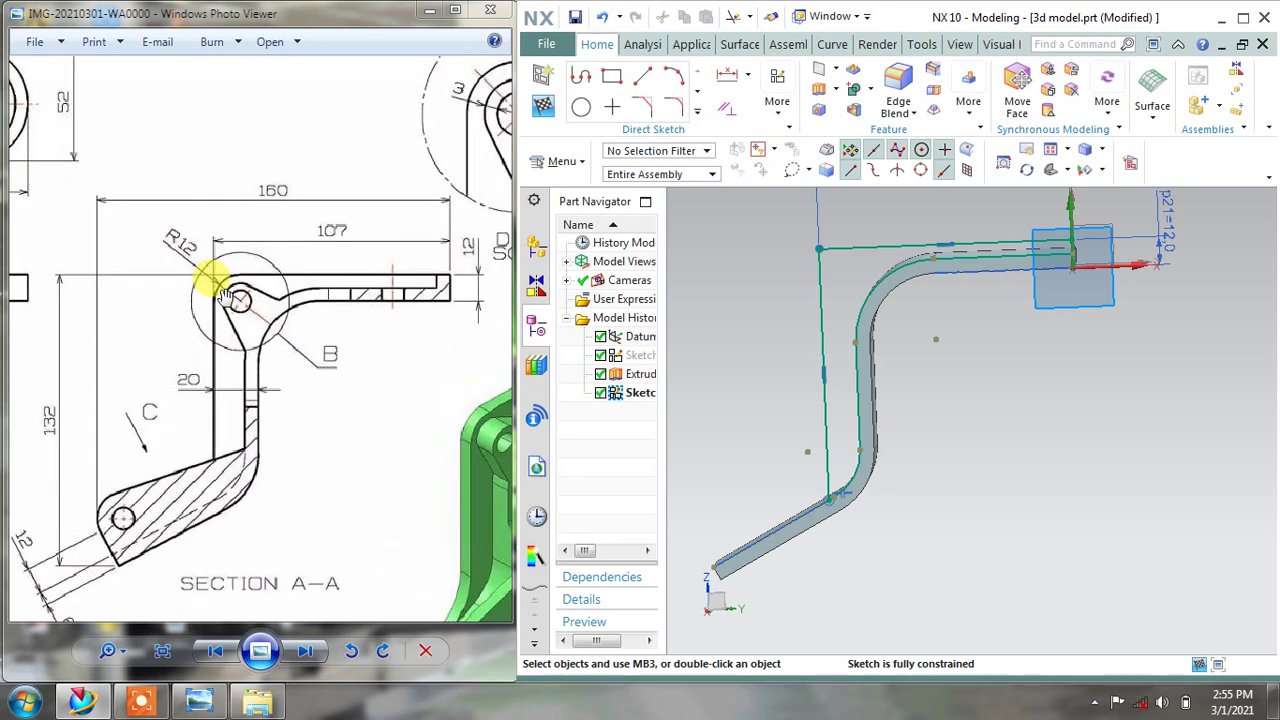
scroll(225, 288, up, 1)
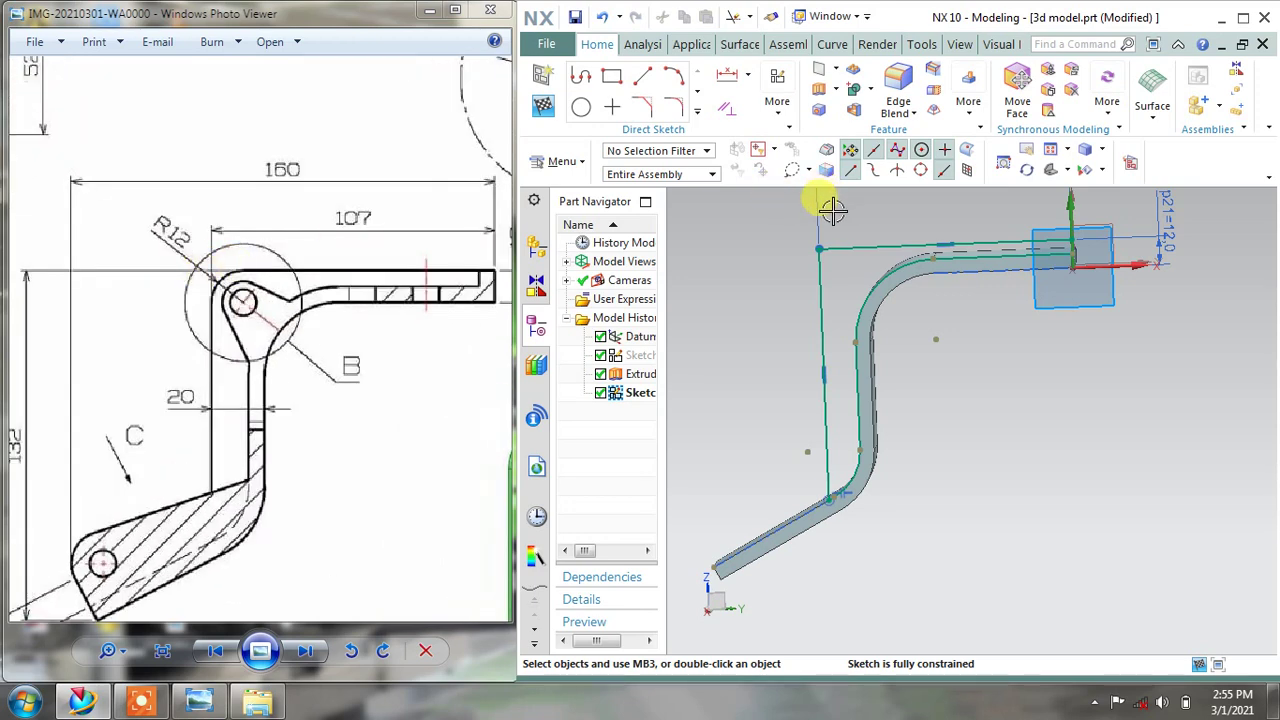
click(676, 108)
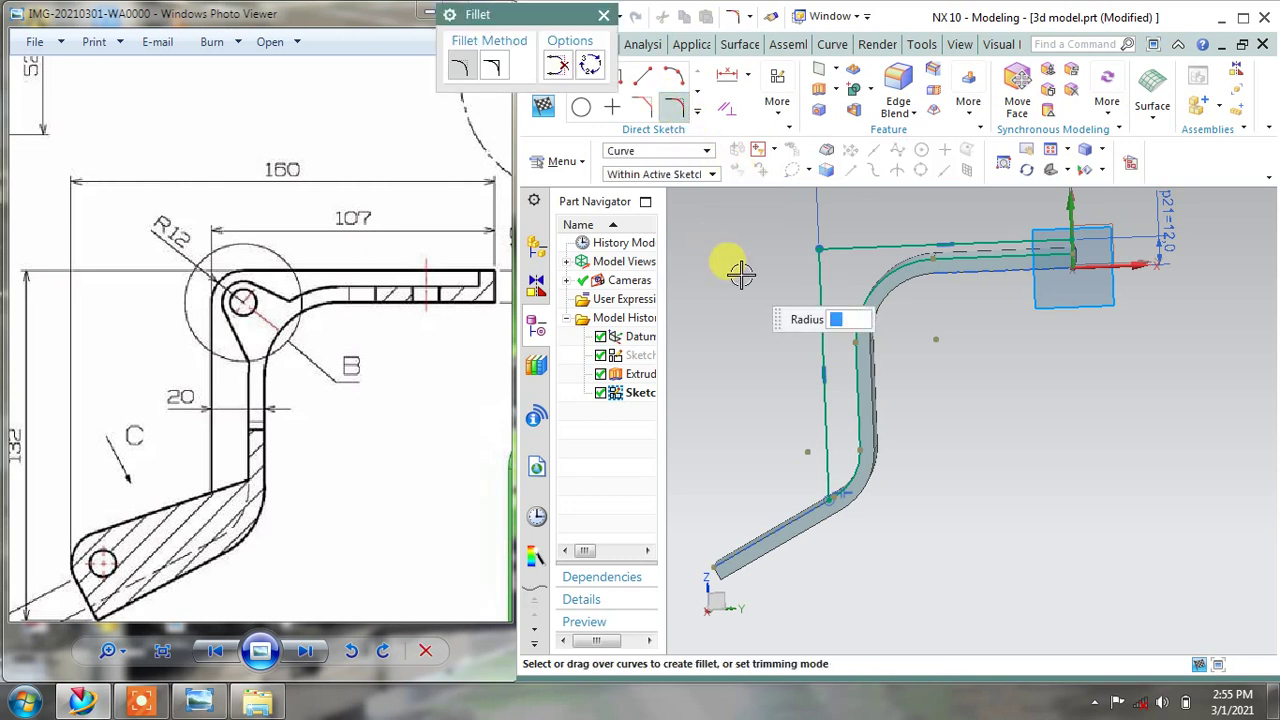
click(812, 258)
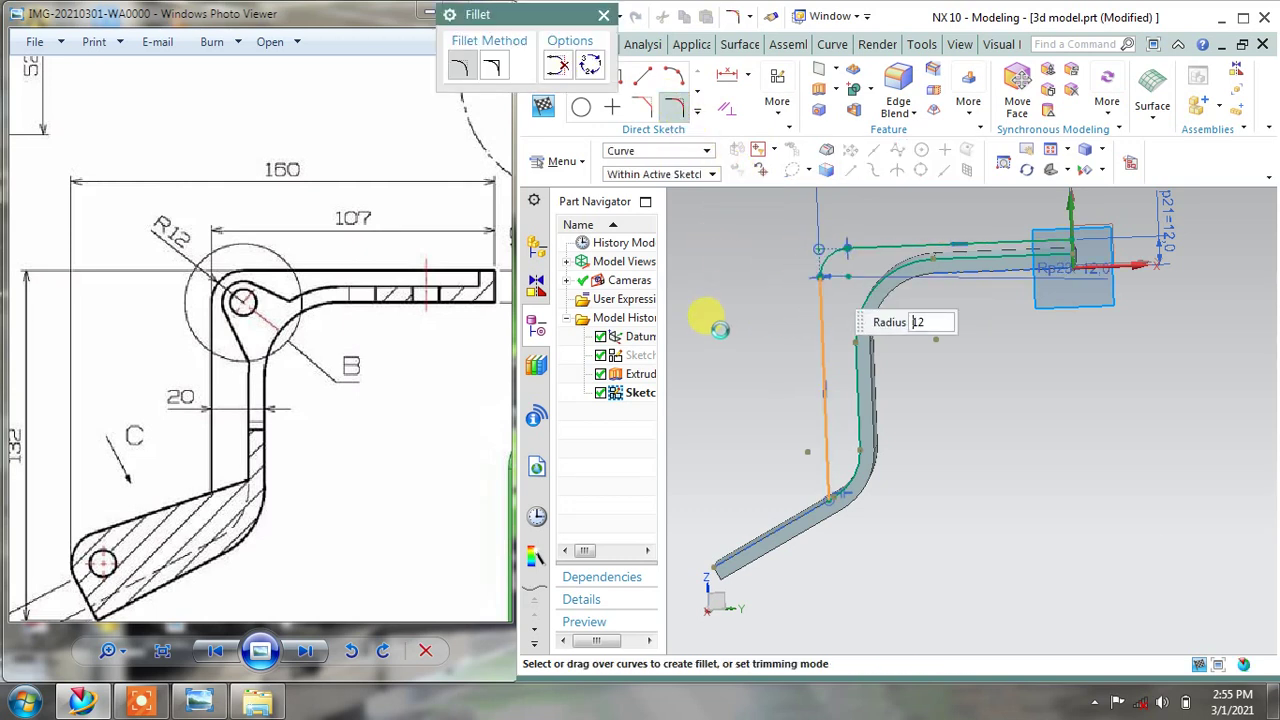
click(603, 15)
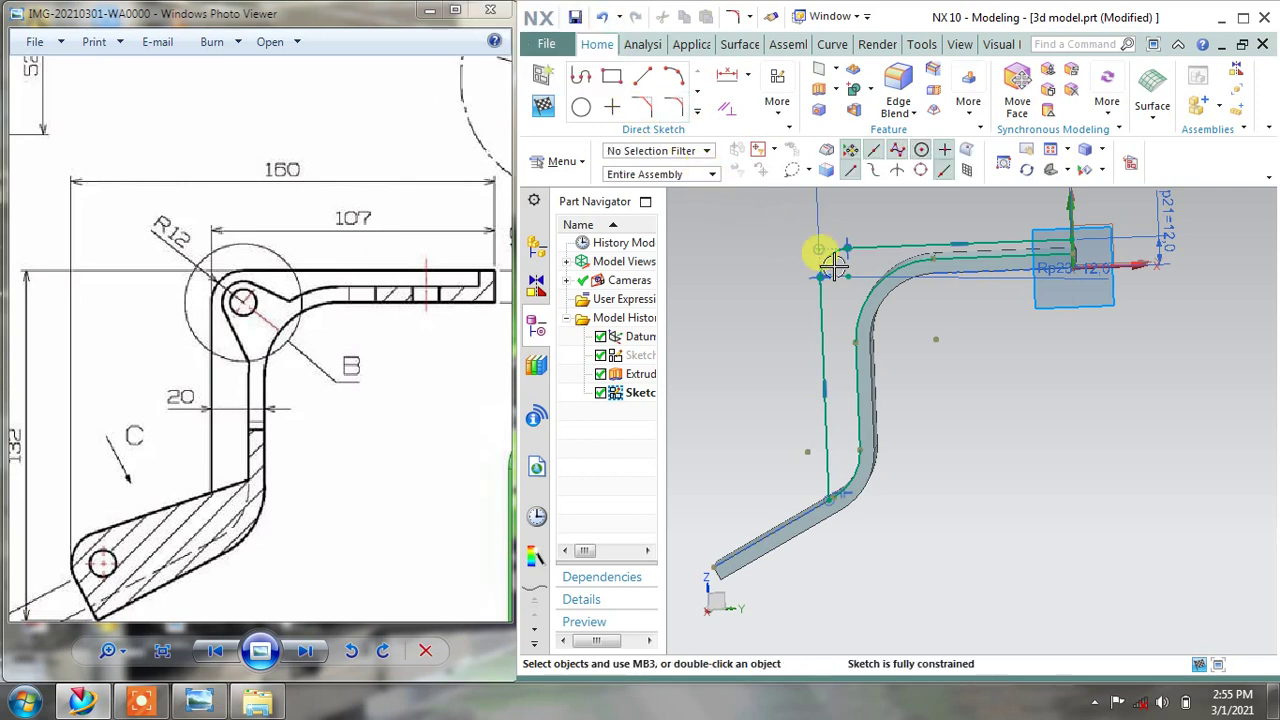
click(544, 108)
mouse_move(884, 330)
middle_down()
mouse_move(943, 352)
mouse_move(920, 346)
middle_up()
Extrude the new sketch 52 mm in the reversed direction, uniting it with the bent plate body
click(662, 68)
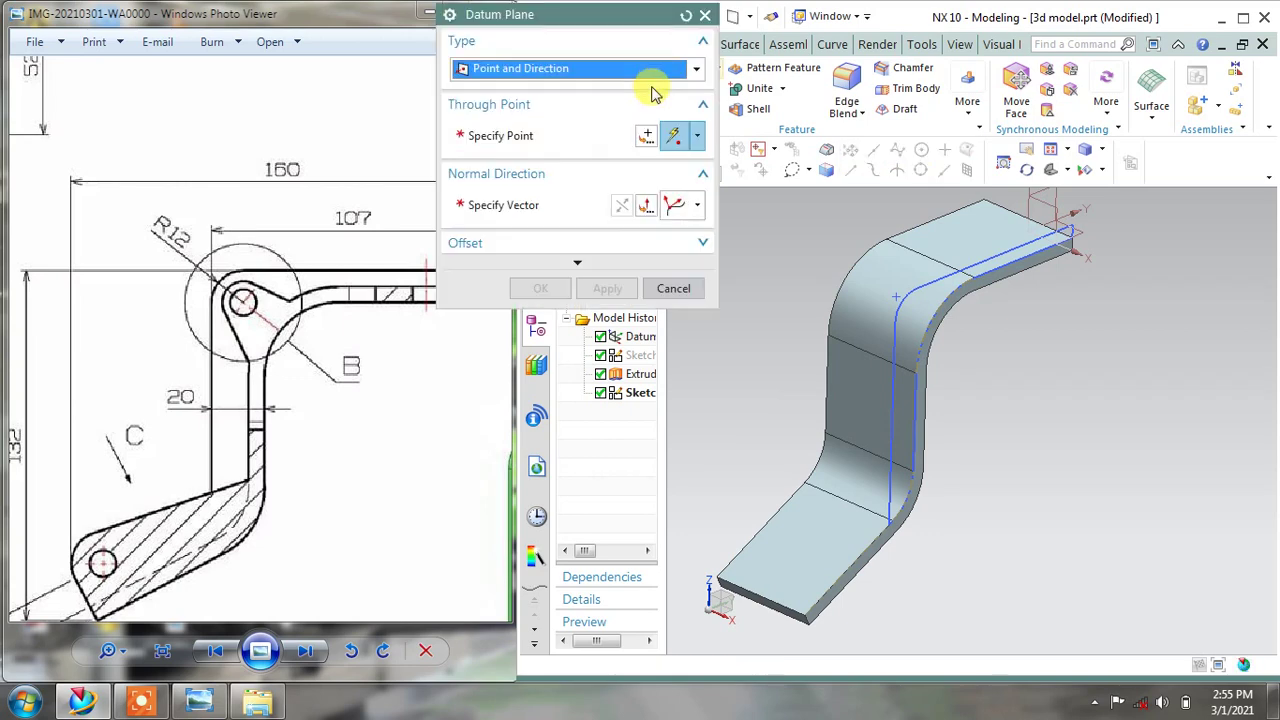
click(678, 288)
click(662, 89)
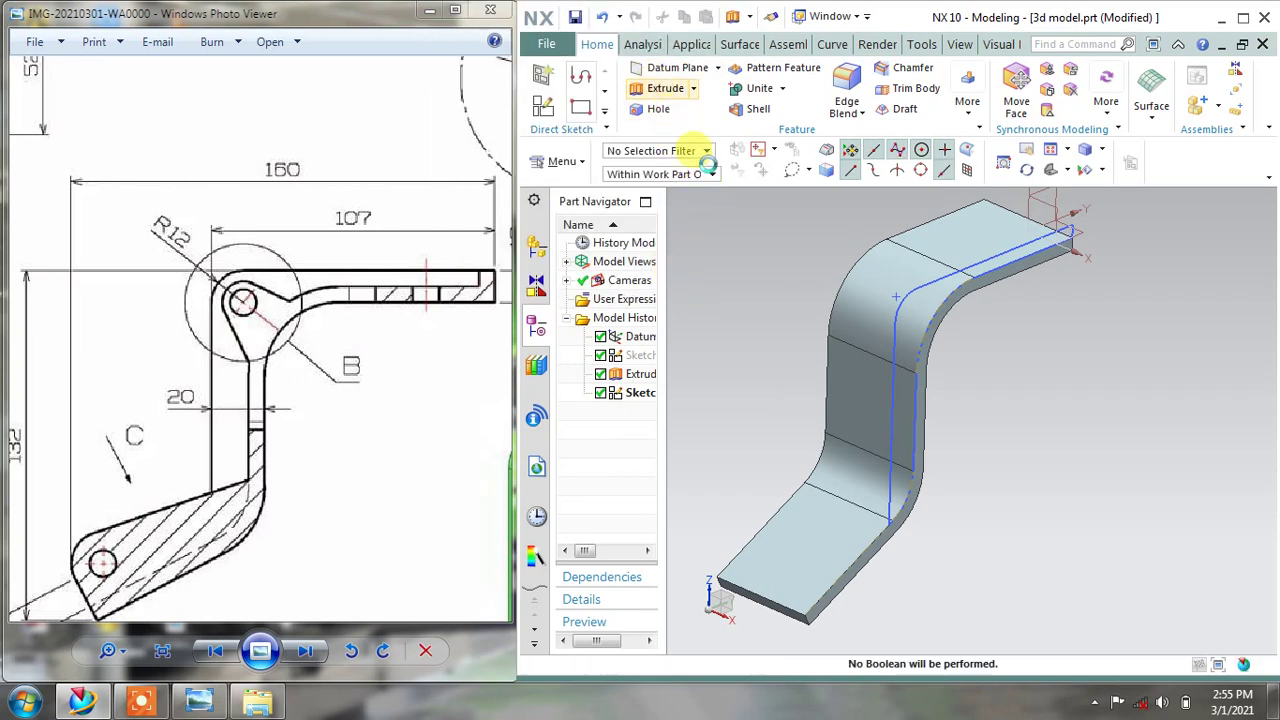
click(893, 281)
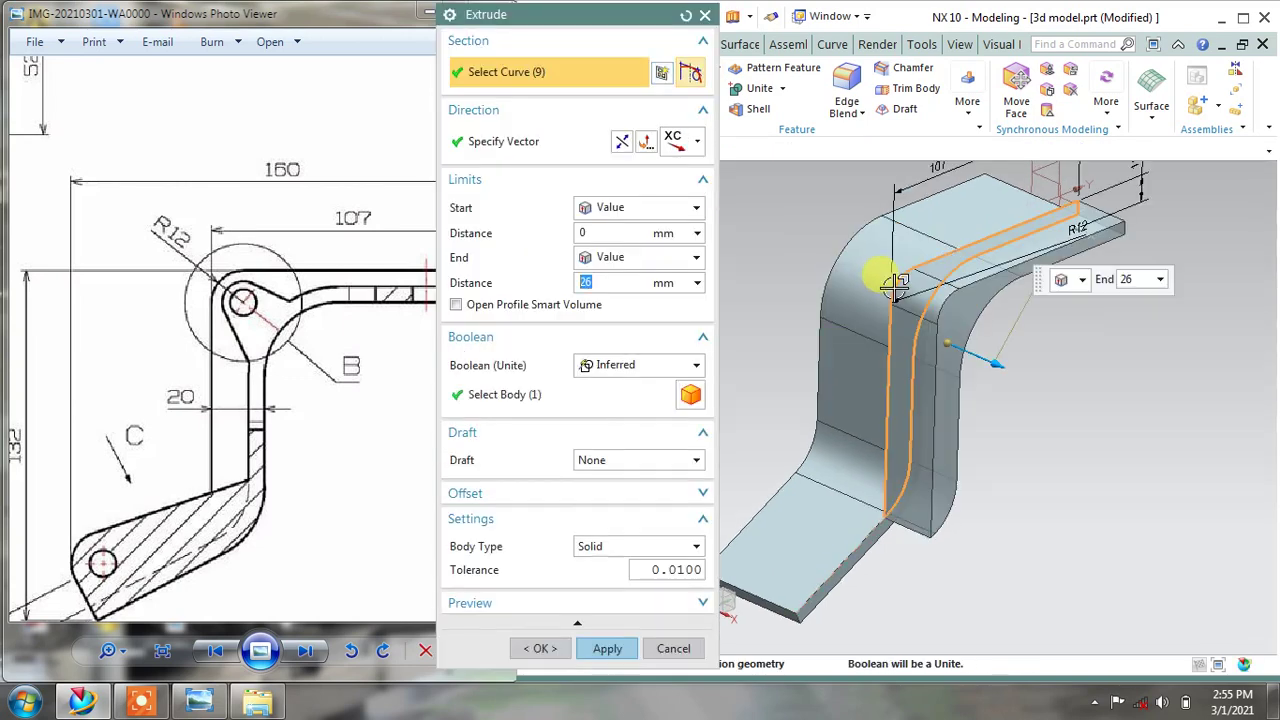
click(620, 141)
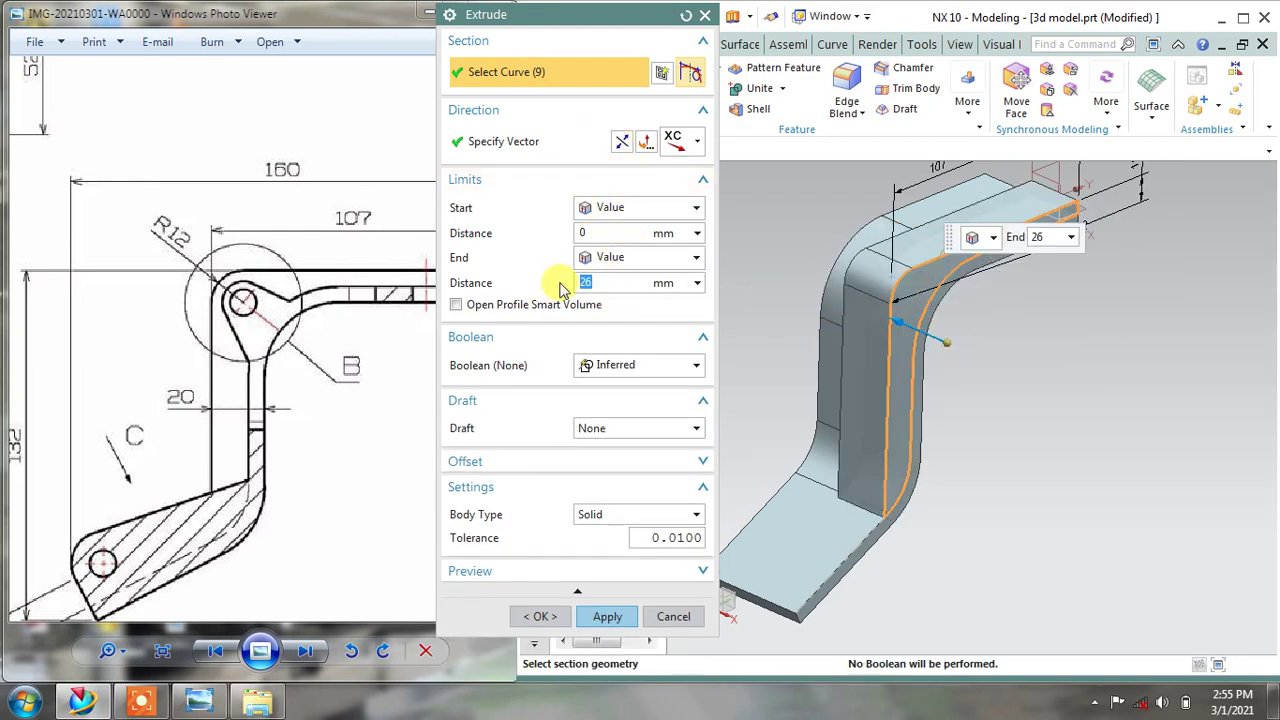
text(52)
key(Return)
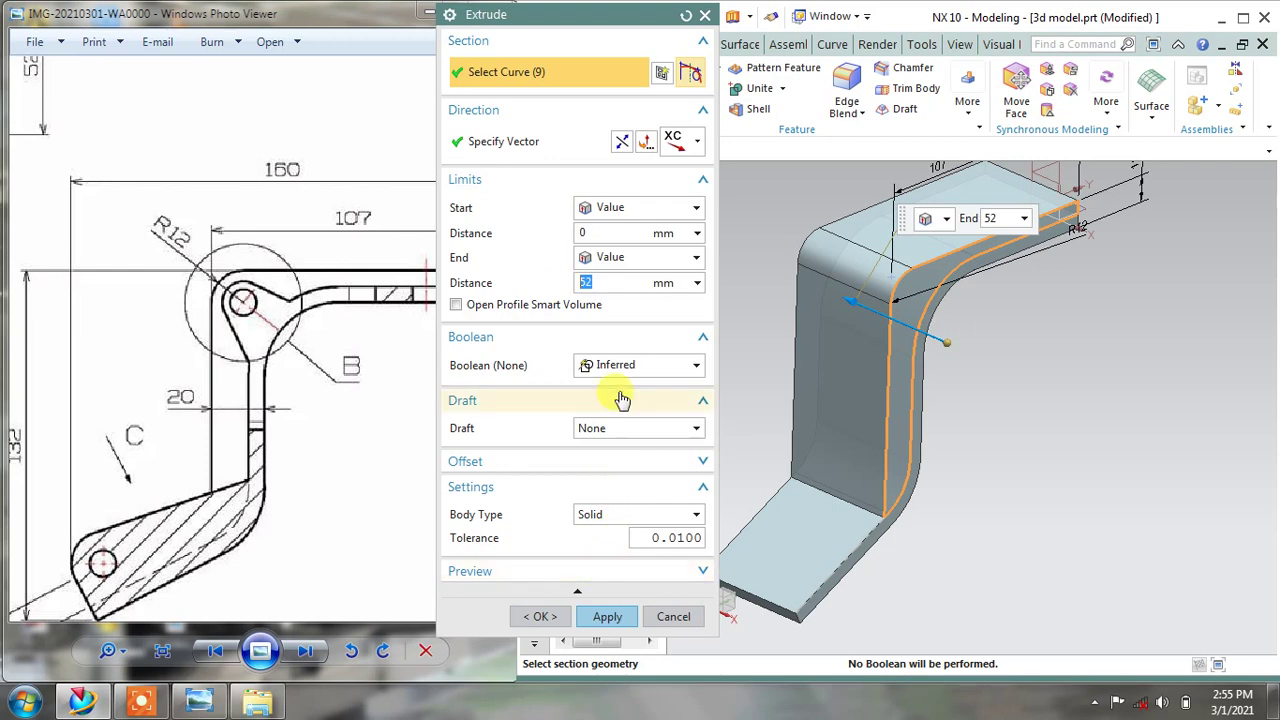
click(628, 366)
click(608, 405)
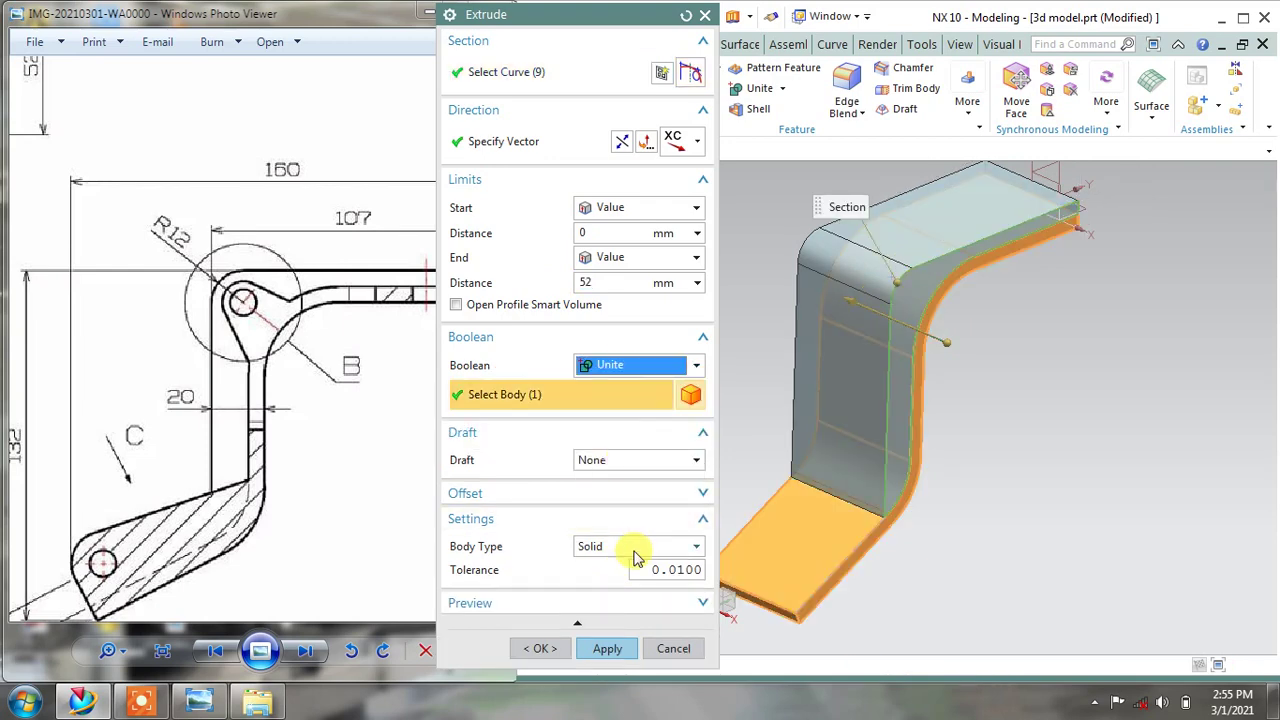
click(607, 648)
click(672, 648)
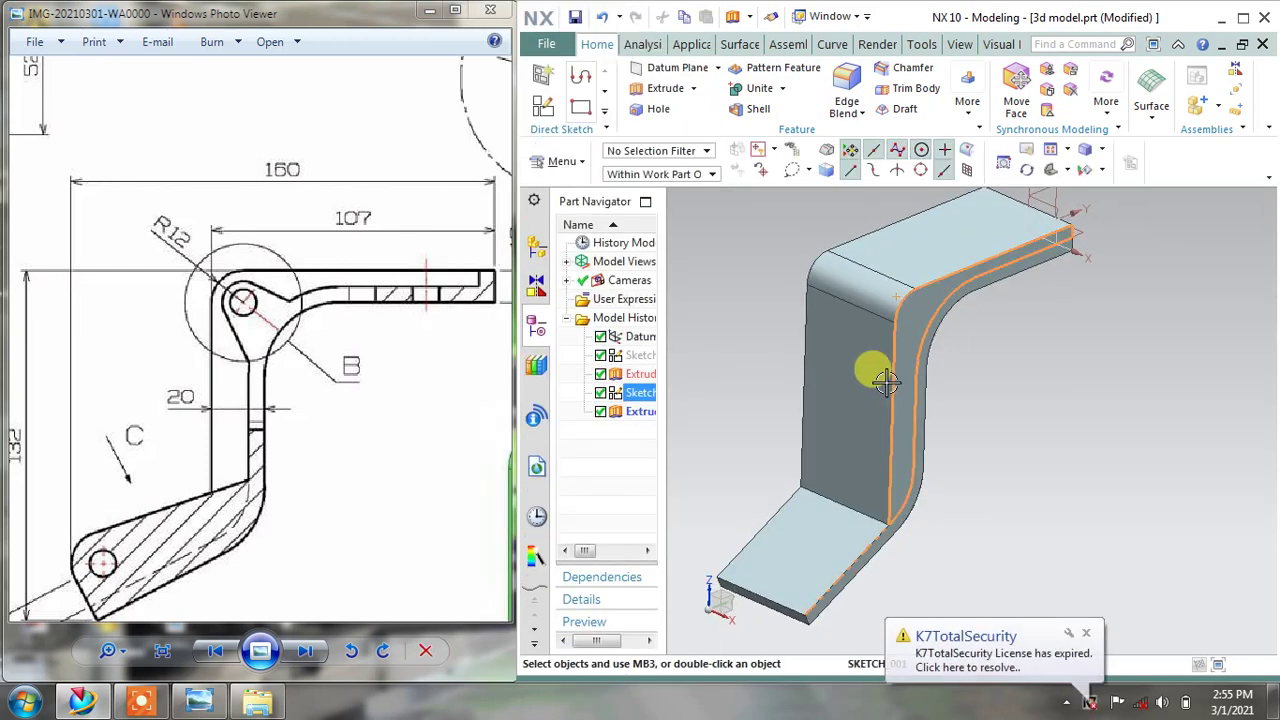
right_click(869, 366)
Hide the sketch and bring the bracket and the drawing's R28 bend and Ø10 hole into view
click(924, 43)
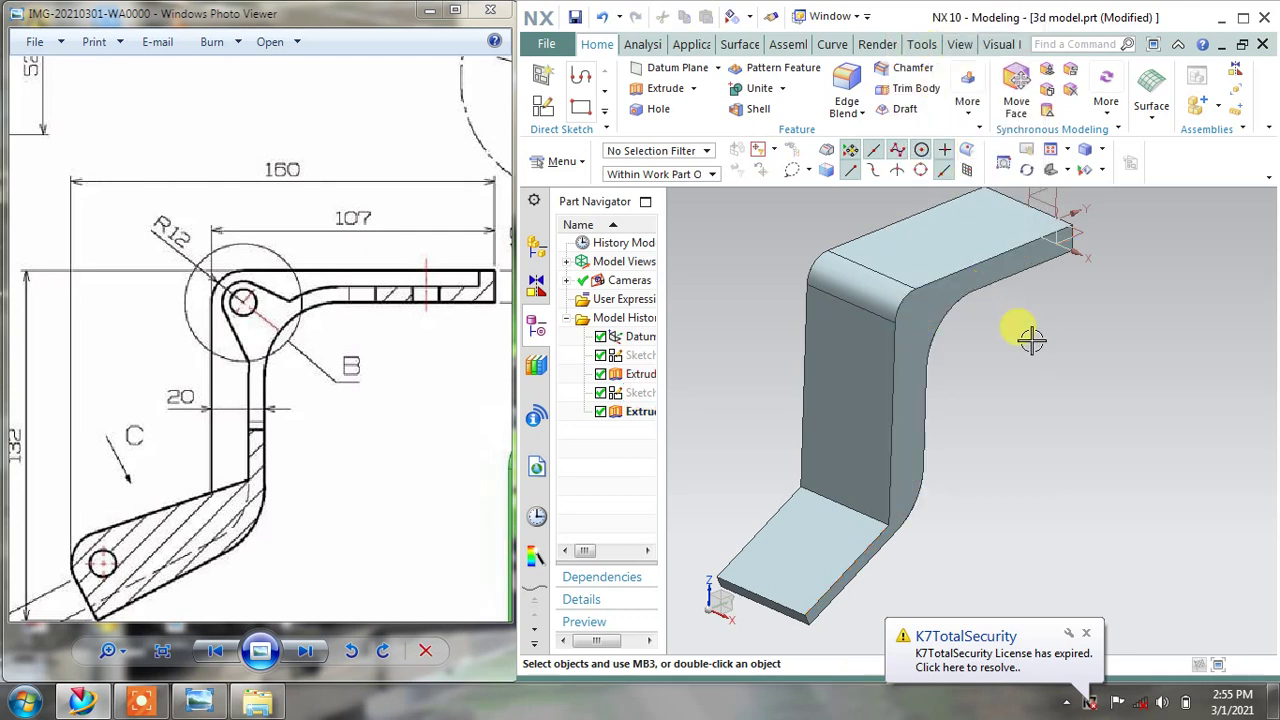
mouse_move(1020, 338)
middle_down()
mouse_move(997, 329)
mouse_move(1022, 330)
middle_up()
click(1086, 633)
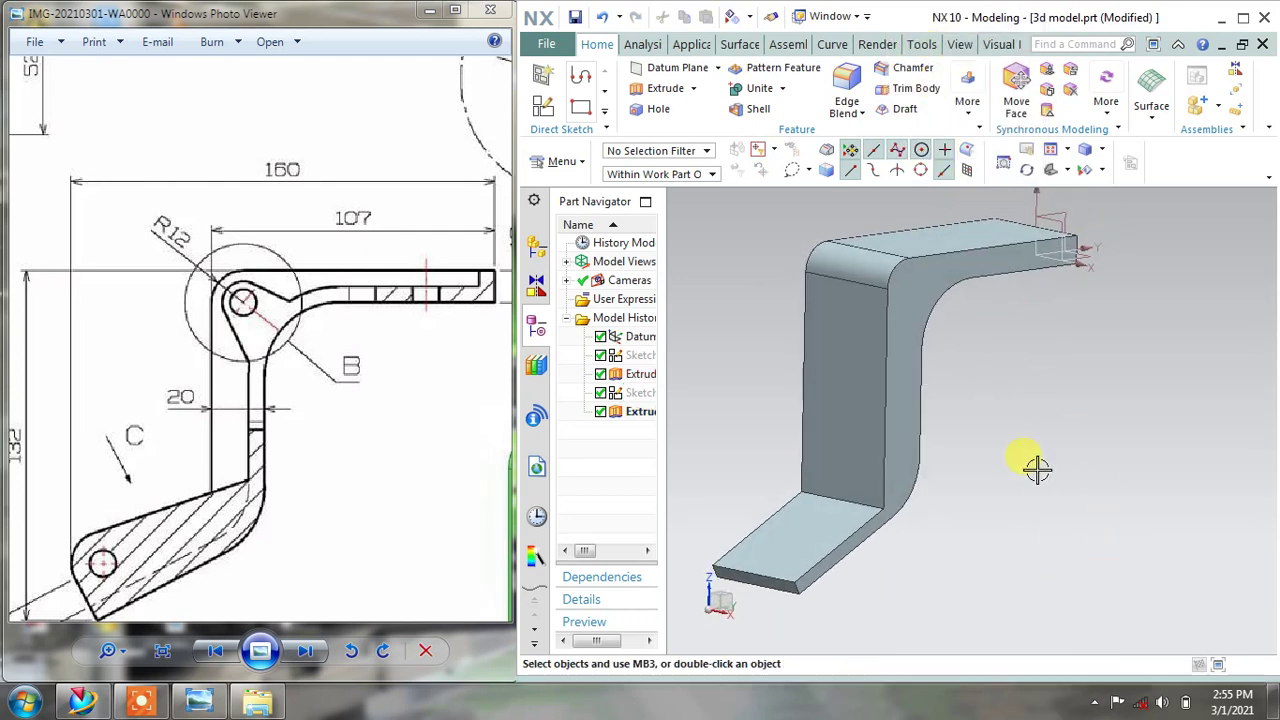
mouse_move(1037, 466)
middle_down()
mouse_move(1020, 451)
mouse_move(1034, 462)
middle_up()
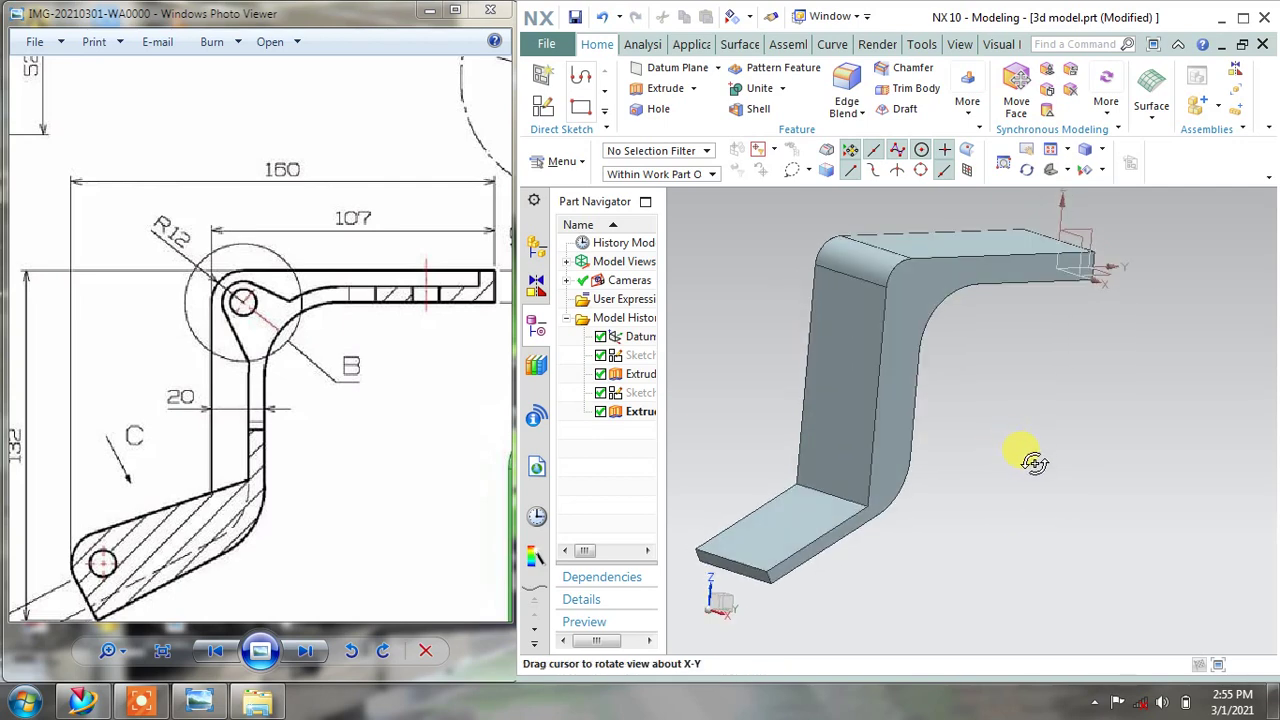
mouse_move(455, 453)
mouse_down()
mouse_move(457, 337)
mouse_move(434, 394)
mouse_move(263, 434)
mouse_move(238, 390)
mouse_up()
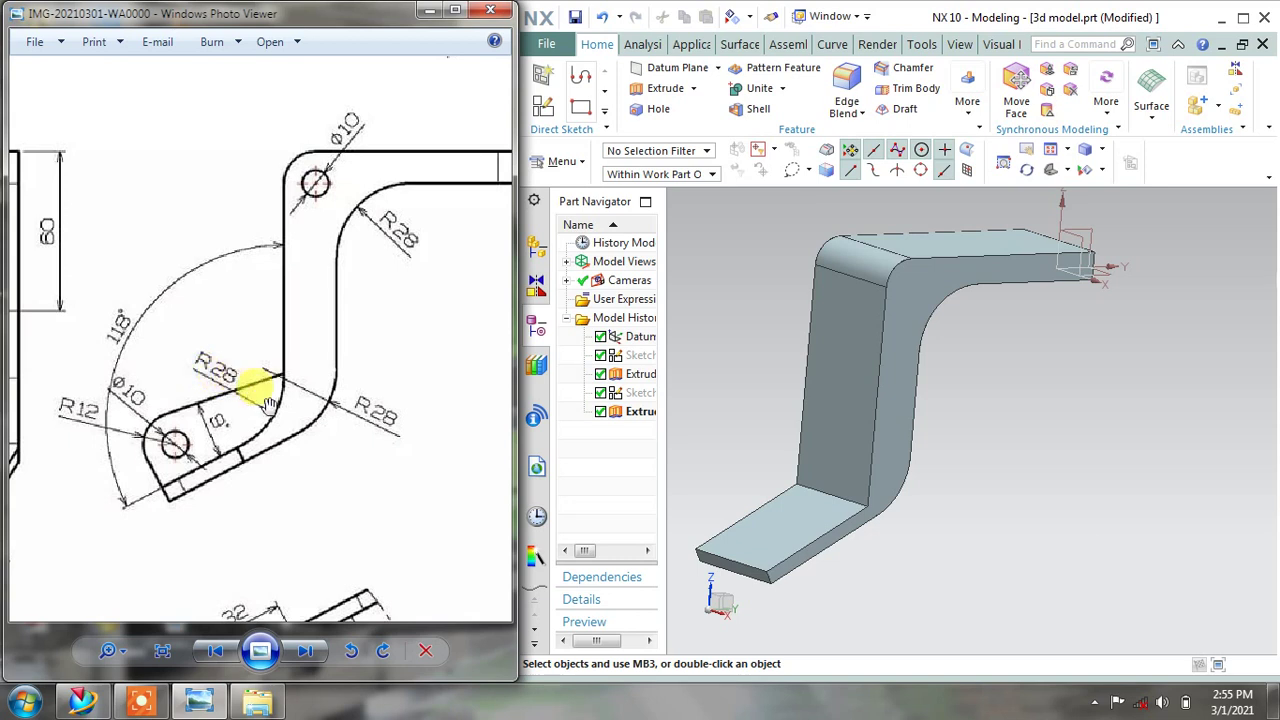
Round the inner edge of the lower bend with a 28 mm edge blend
click(846, 82)
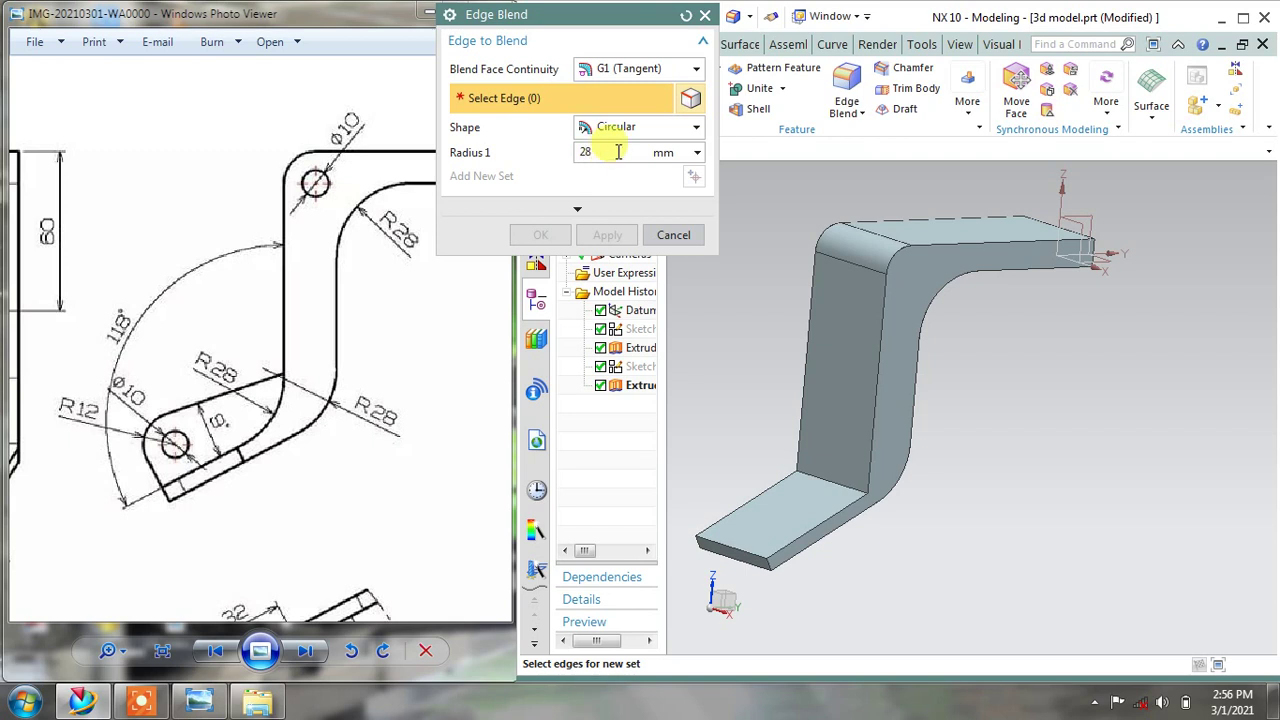
click(818, 472)
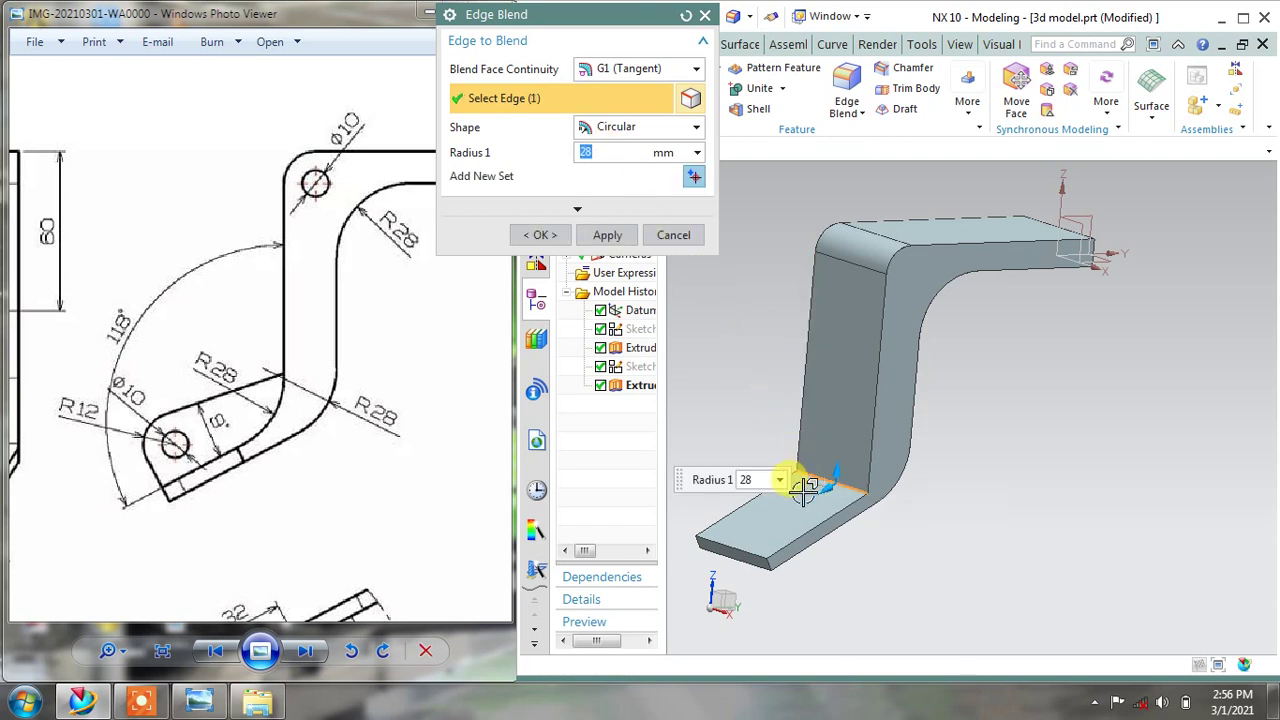
middle_click(728, 398)
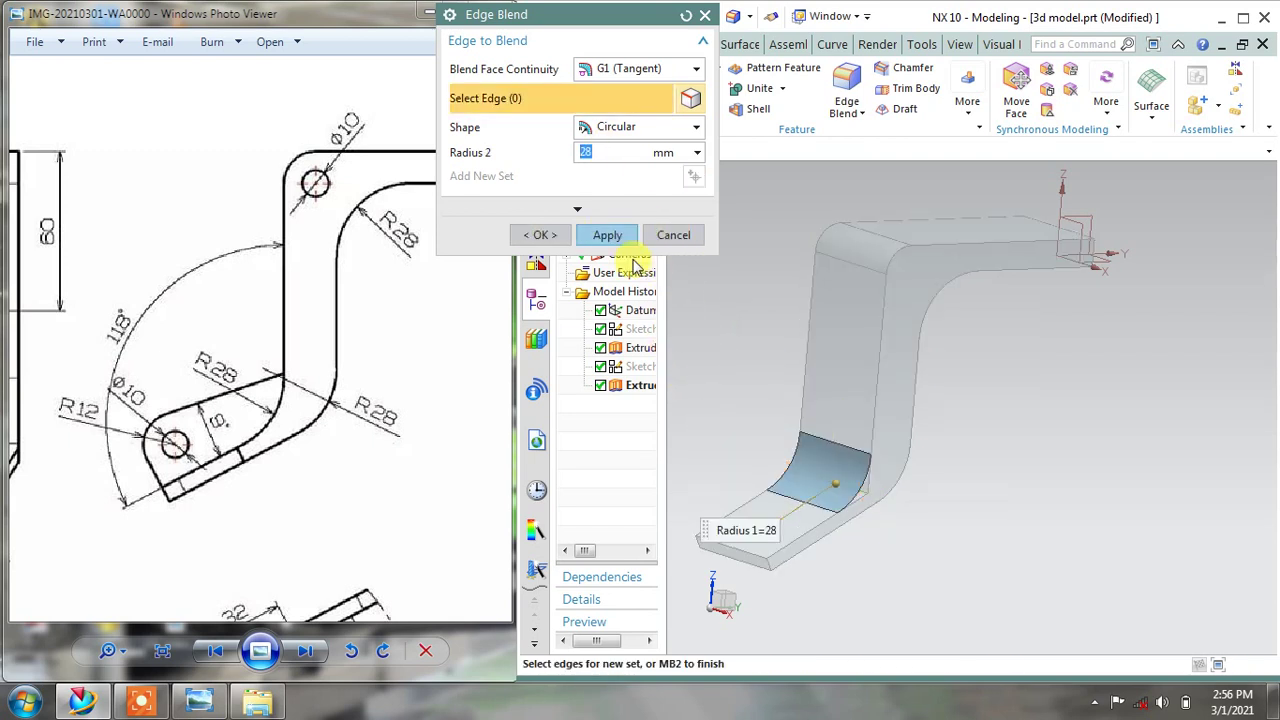
click(607, 237)
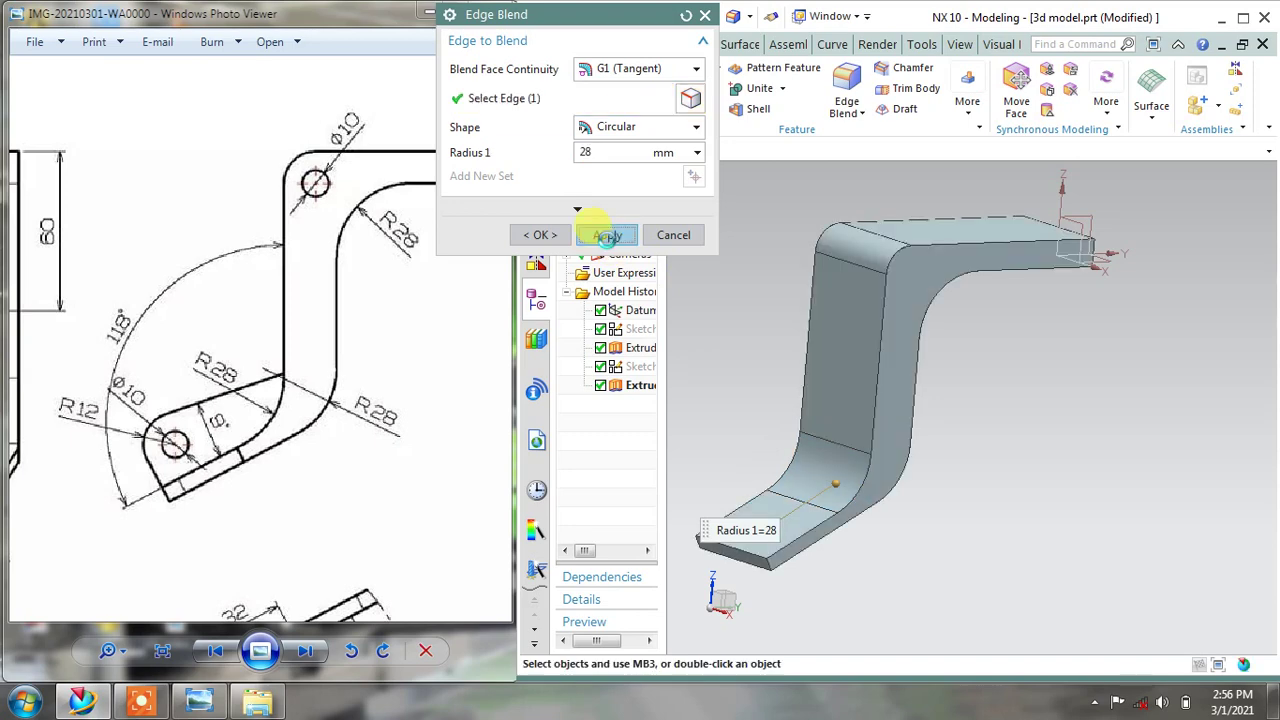
click(673, 234)
mouse_move(971, 380)
middle_down()
mouse_move(942, 374)
mouse_move(963, 397)
mouse_move(897, 417)
middle_up()
Blend the upper flange's free end edges with a 26 mm radius
mouse_move(451, 274)
mouse_down()
mouse_move(216, 412)
mouse_move(254, 506)
mouse_up()
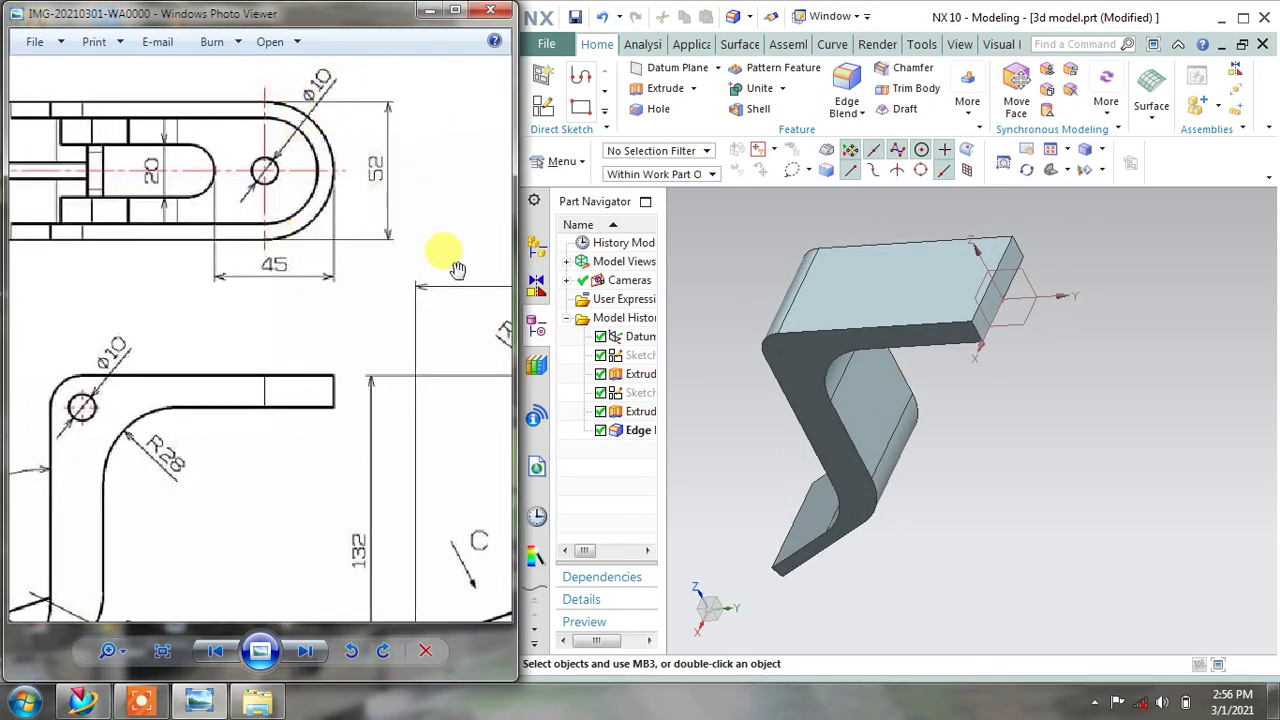
middle_drag(1023, 294, 1023, 286)
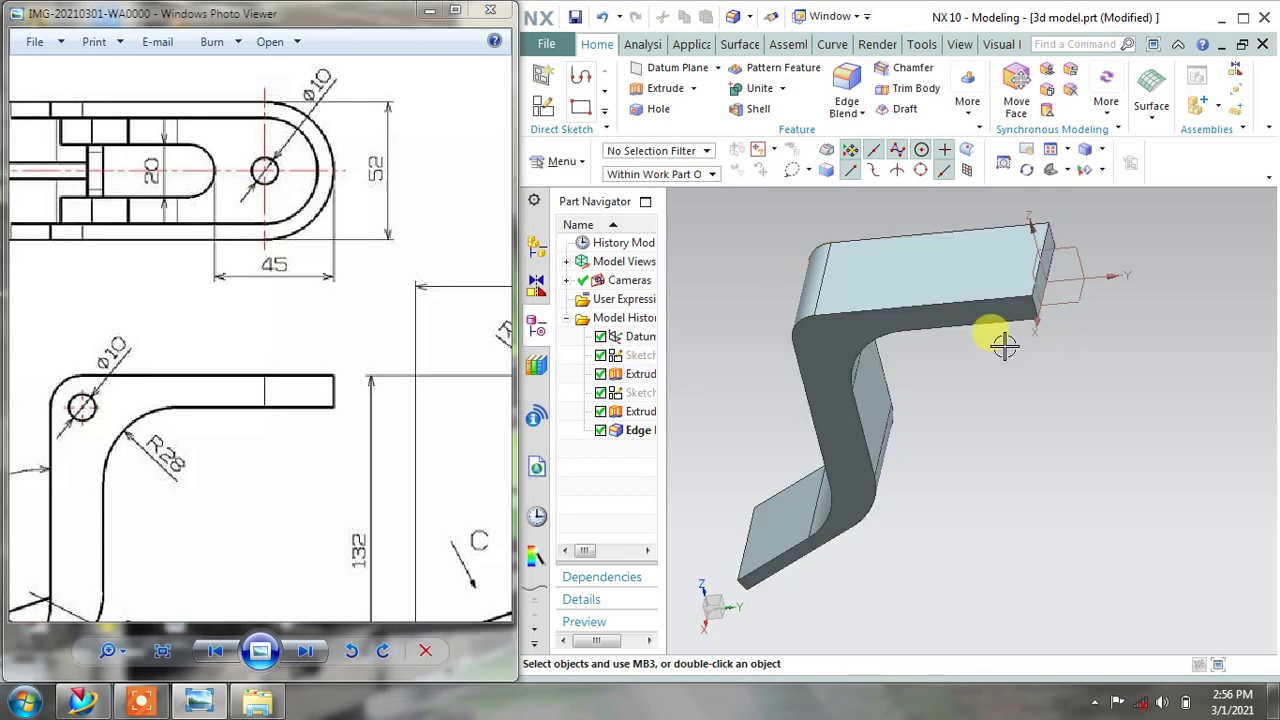
mouse_move(1000, 337)
middle_down()
mouse_move(966, 314)
mouse_move(937, 246)
middle_up()
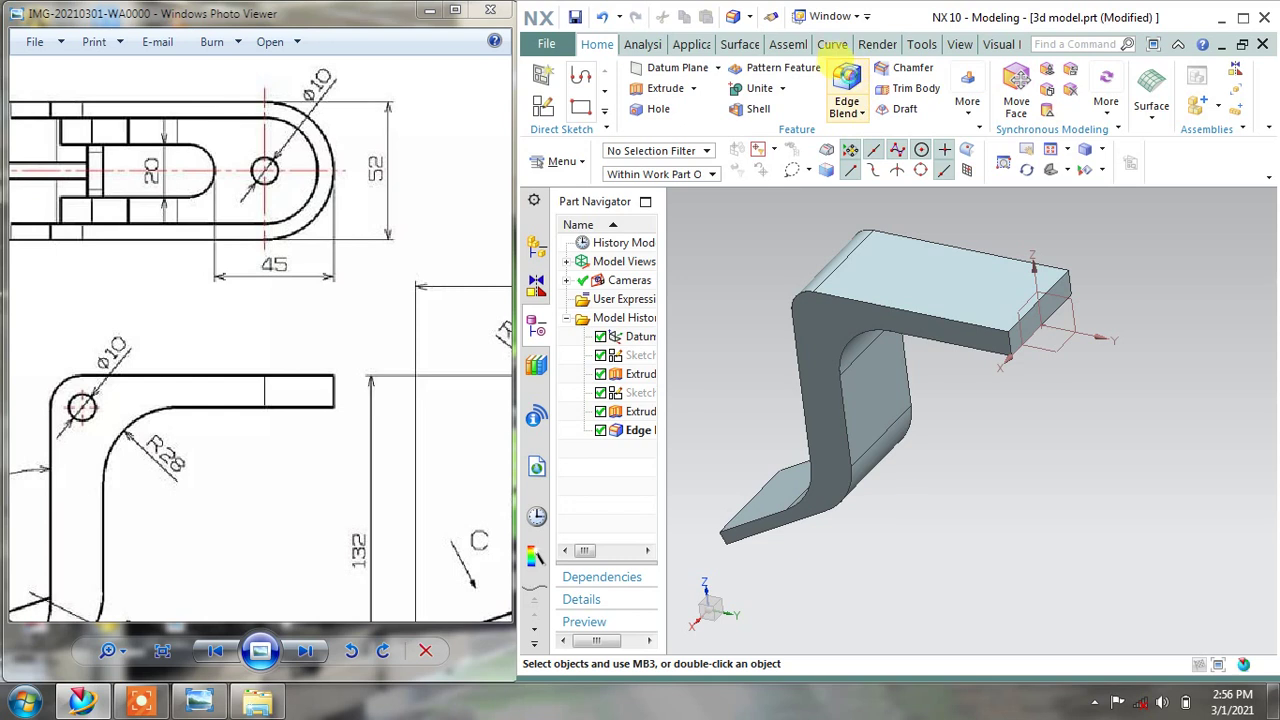
click(840, 80)
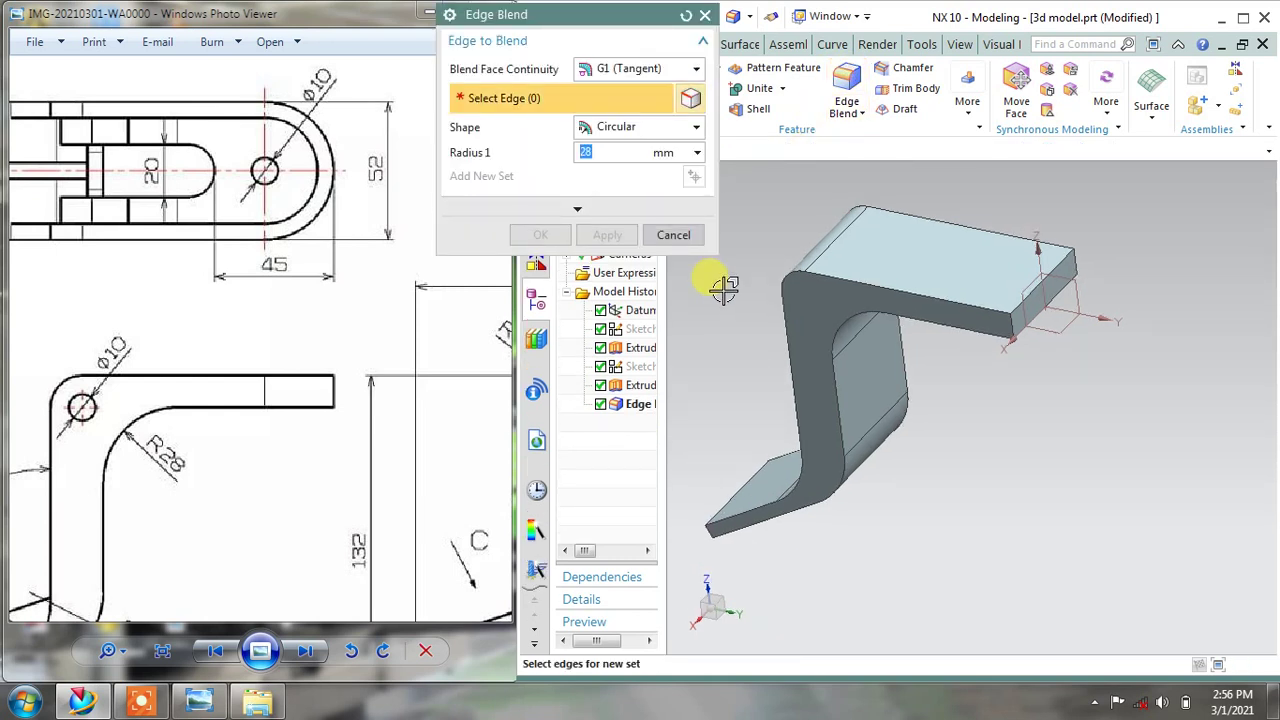
click(1013, 325)
scroll(1013, 325, up, 2)
scroll(1086, 251, up, 2)
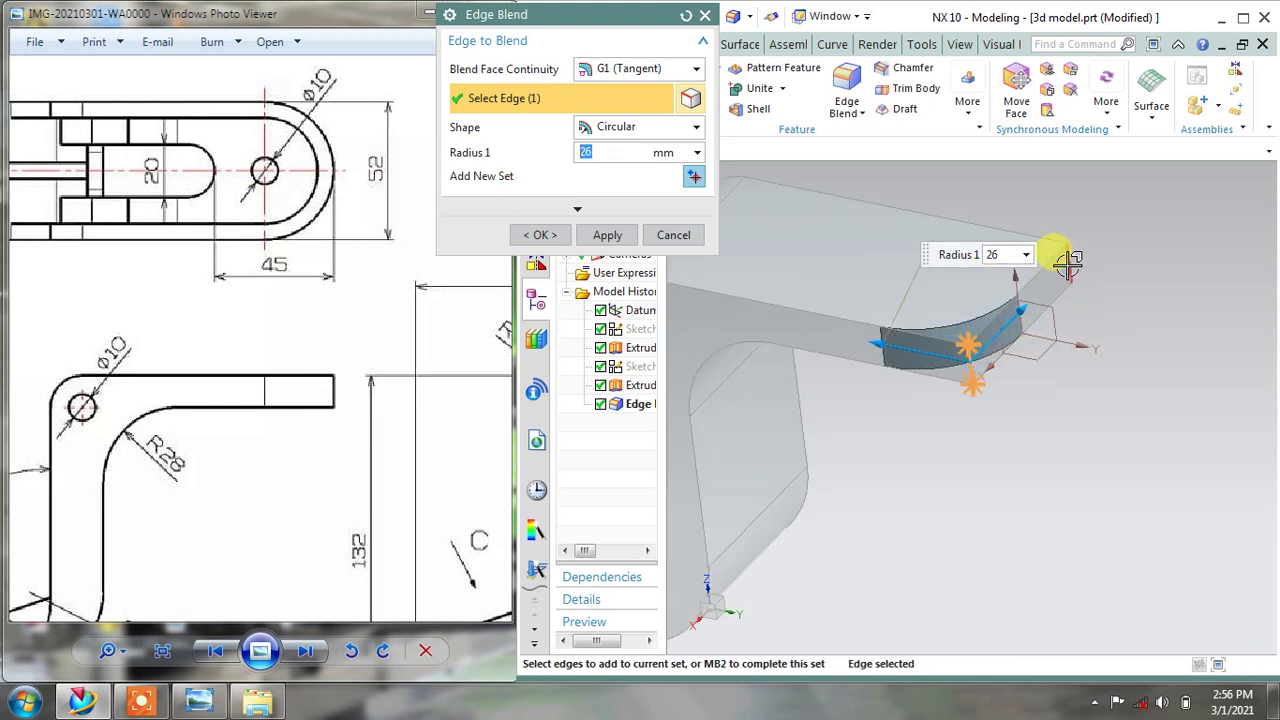
middle_click(1240, 330)
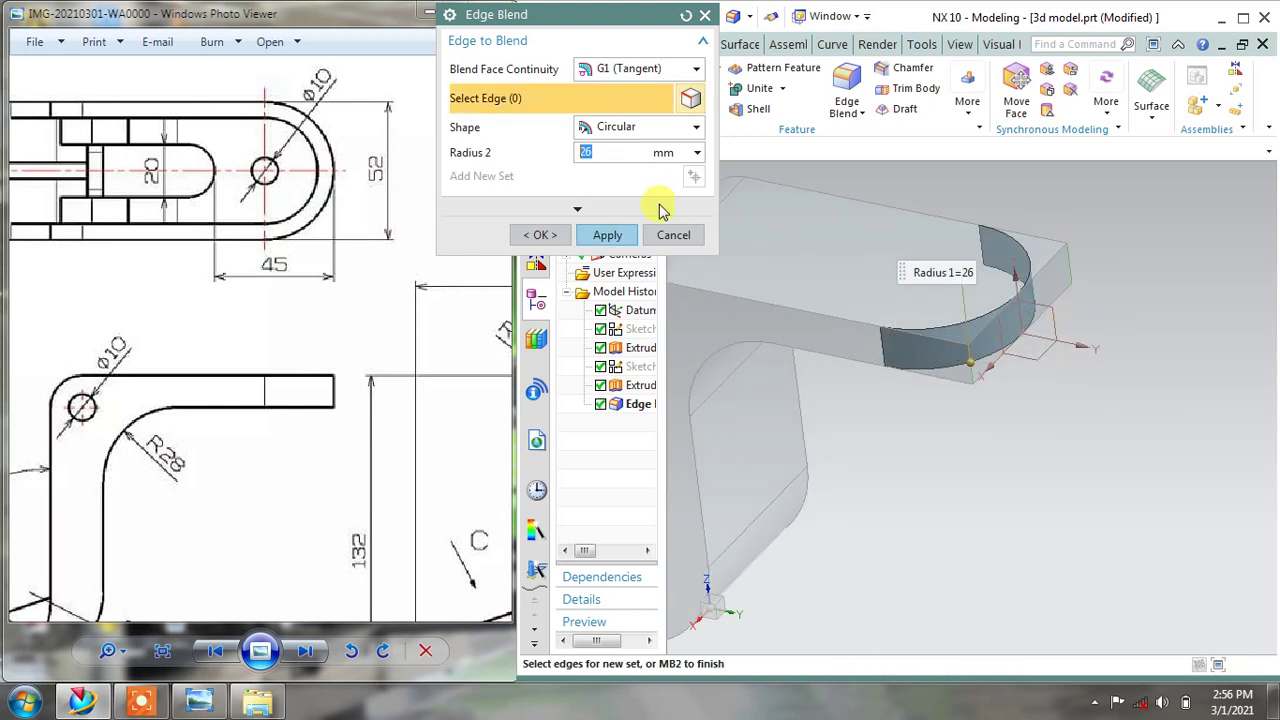
click(612, 237)
Orbit and centre the bracket to check the rounded flange end, then close the blend tool
scroll(793, 362, down, 3)
scroll(935, 430, down, 2)
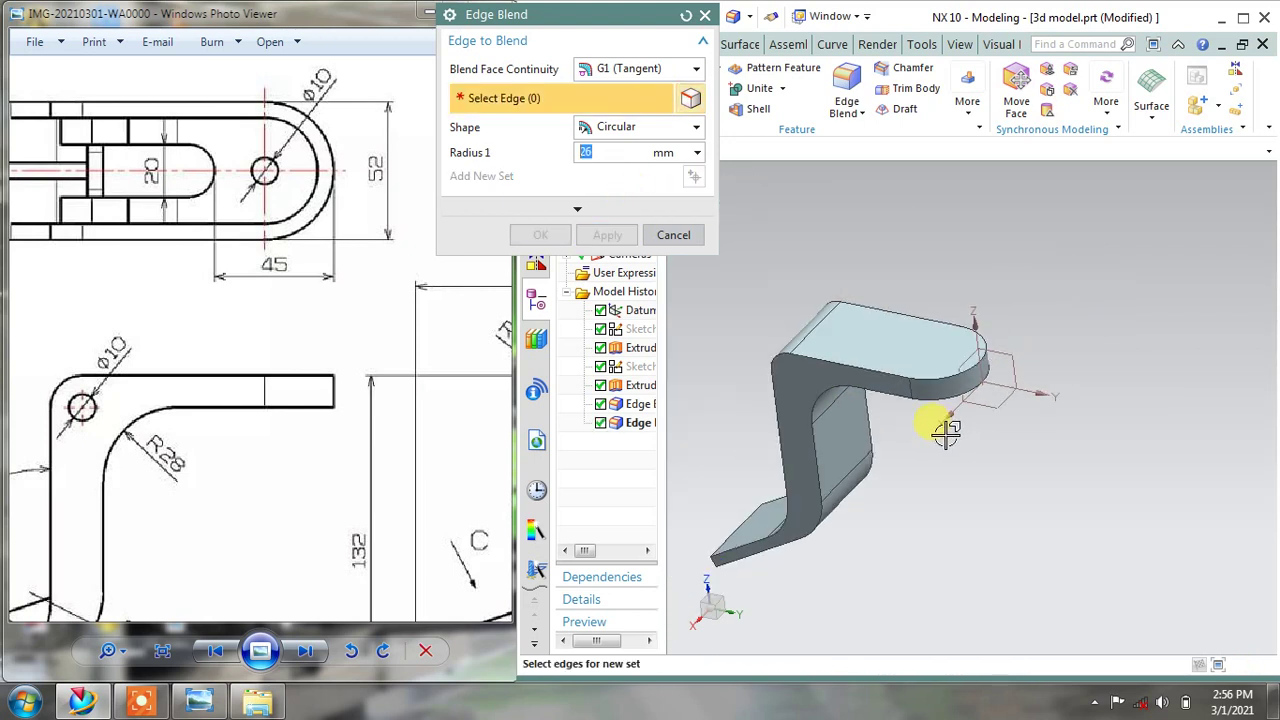
middle_drag(945, 430, 1008, 424)
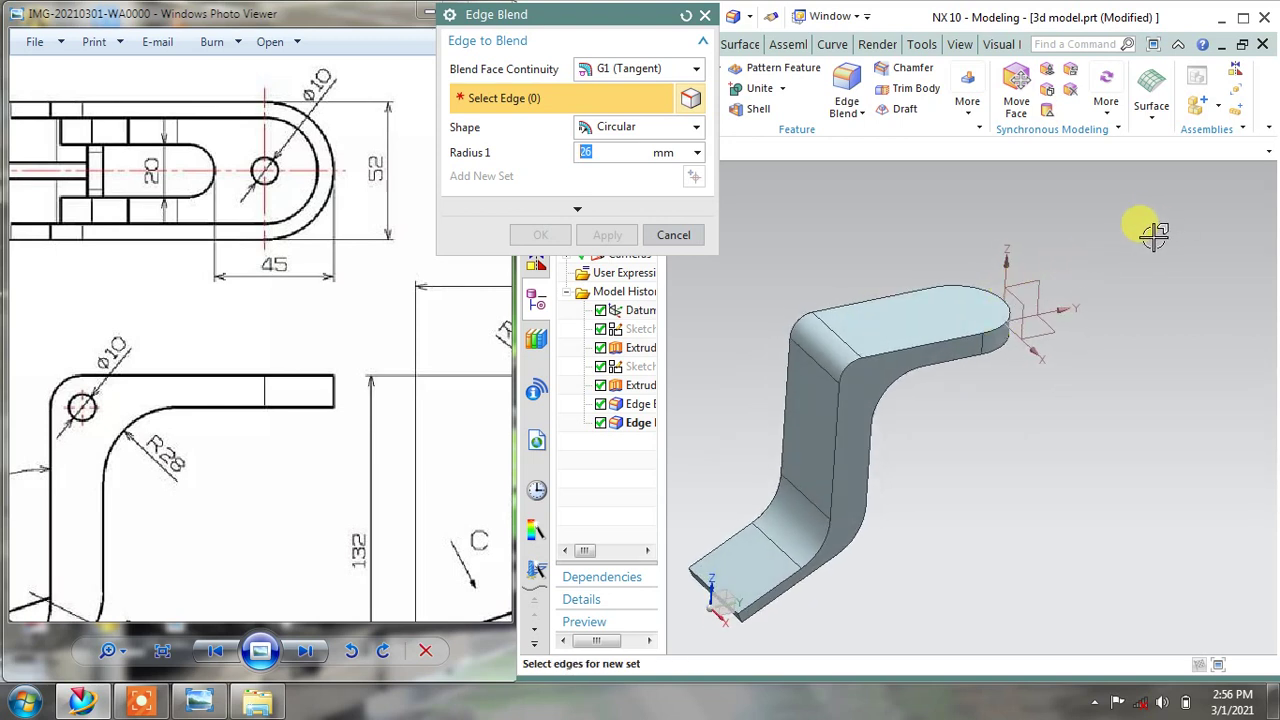
shift+middle_drag(1012, 366, 1103, 352)
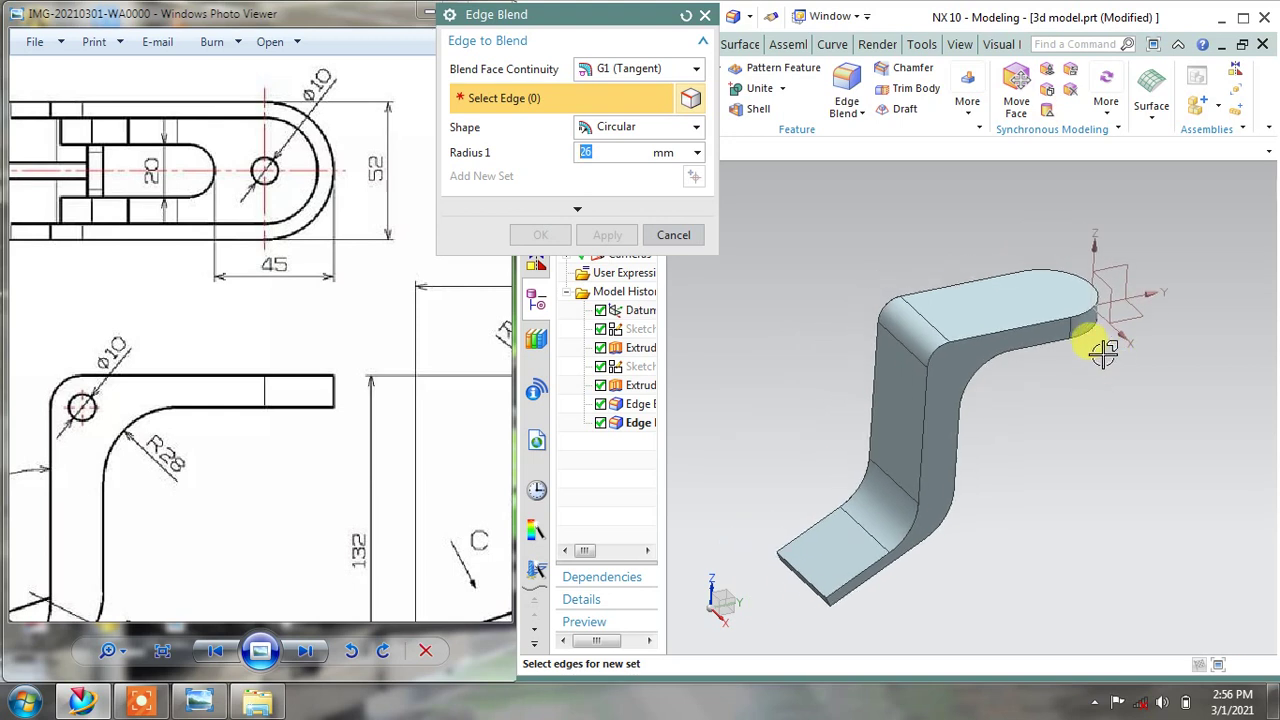
scroll(745, 390, up, 2)
middle_drag(828, 365, 837, 365)
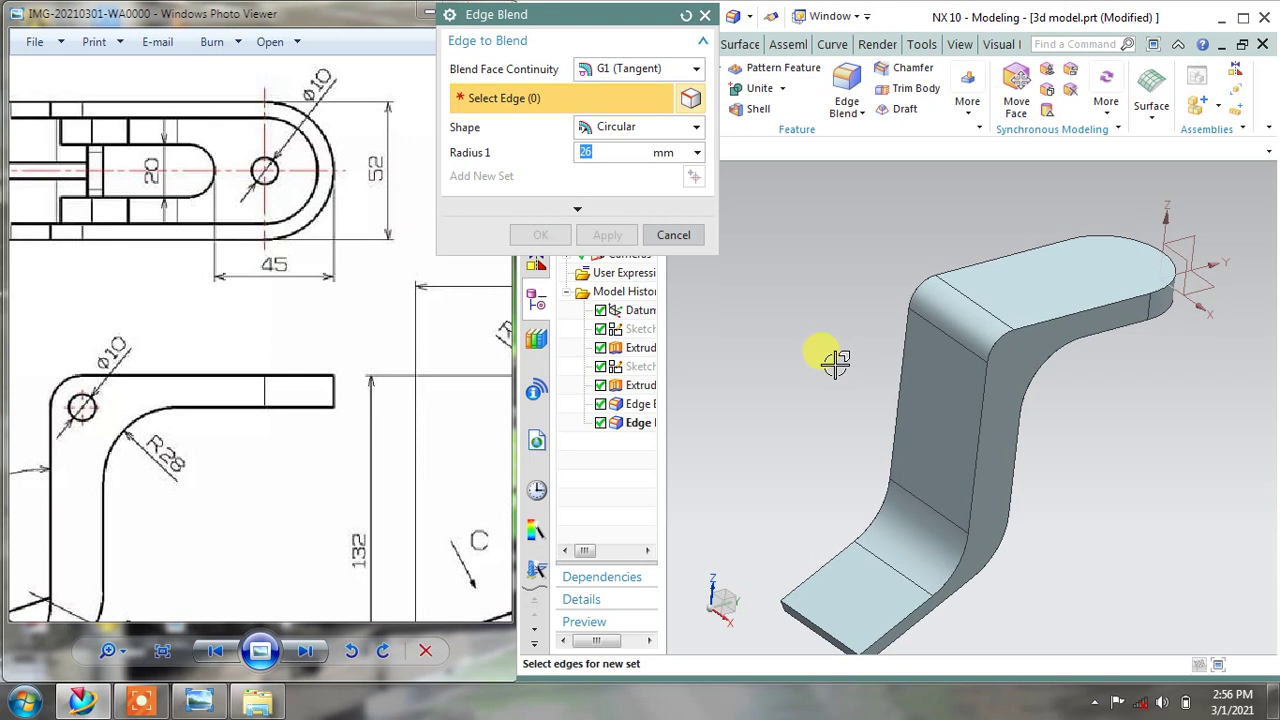
click(686, 240)
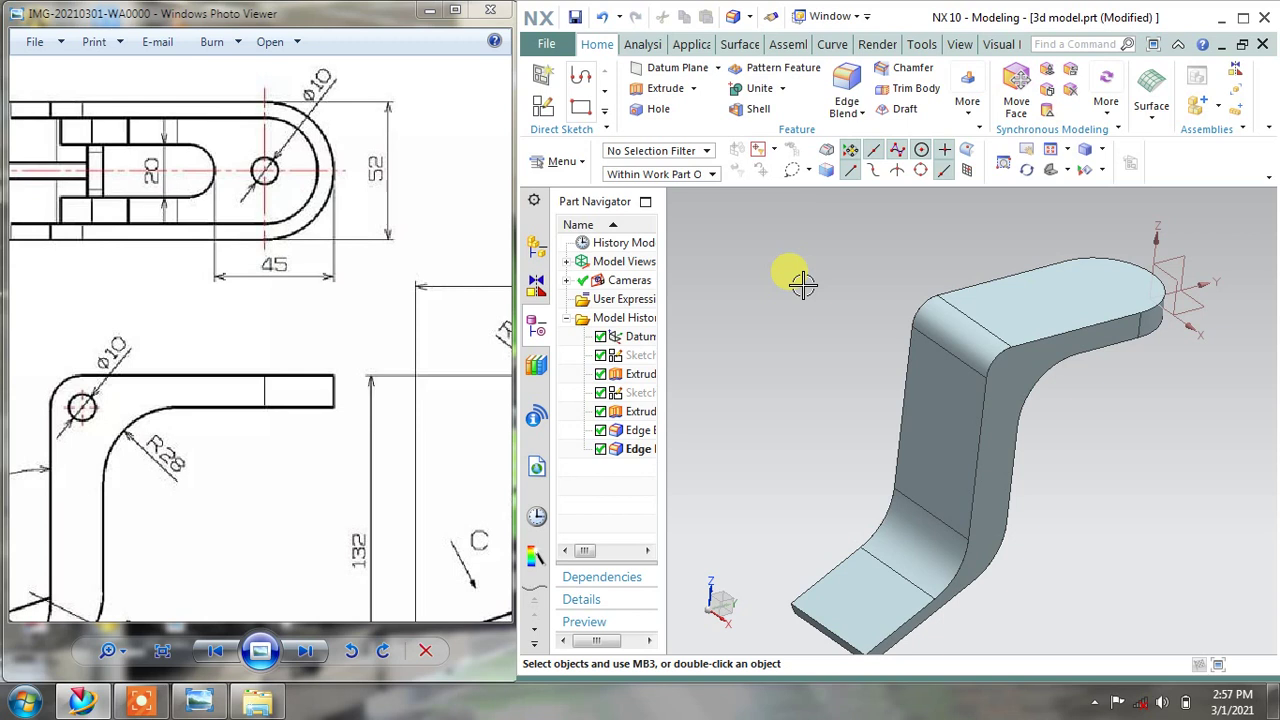
Enlarge the drawing's Section A-A, top and front views, and bring up the Shell tool
middle_drag(1140, 455, 1125, 438)
scroll(347, 299, down, 2)
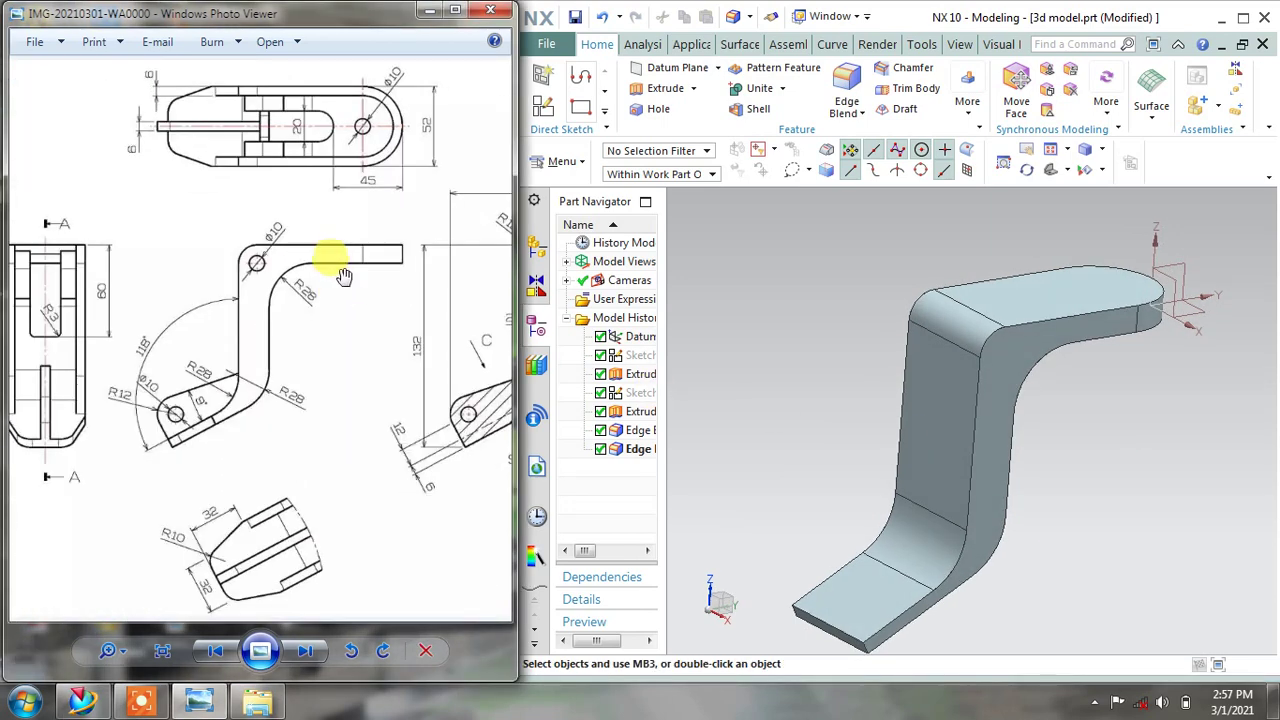
mouse_move(280, 263)
mouse_down()
mouse_move(48, 263)
mouse_move(163, 266)
mouse_up()
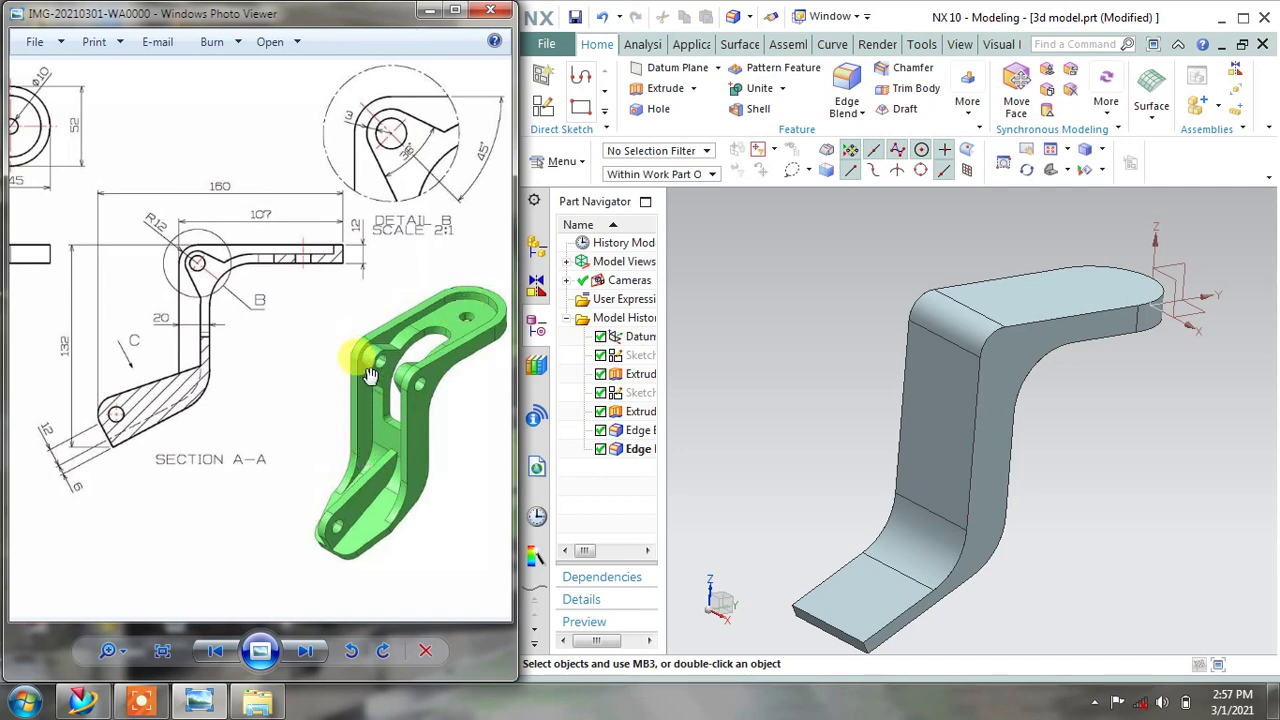
drag(177, 271, 548, 360)
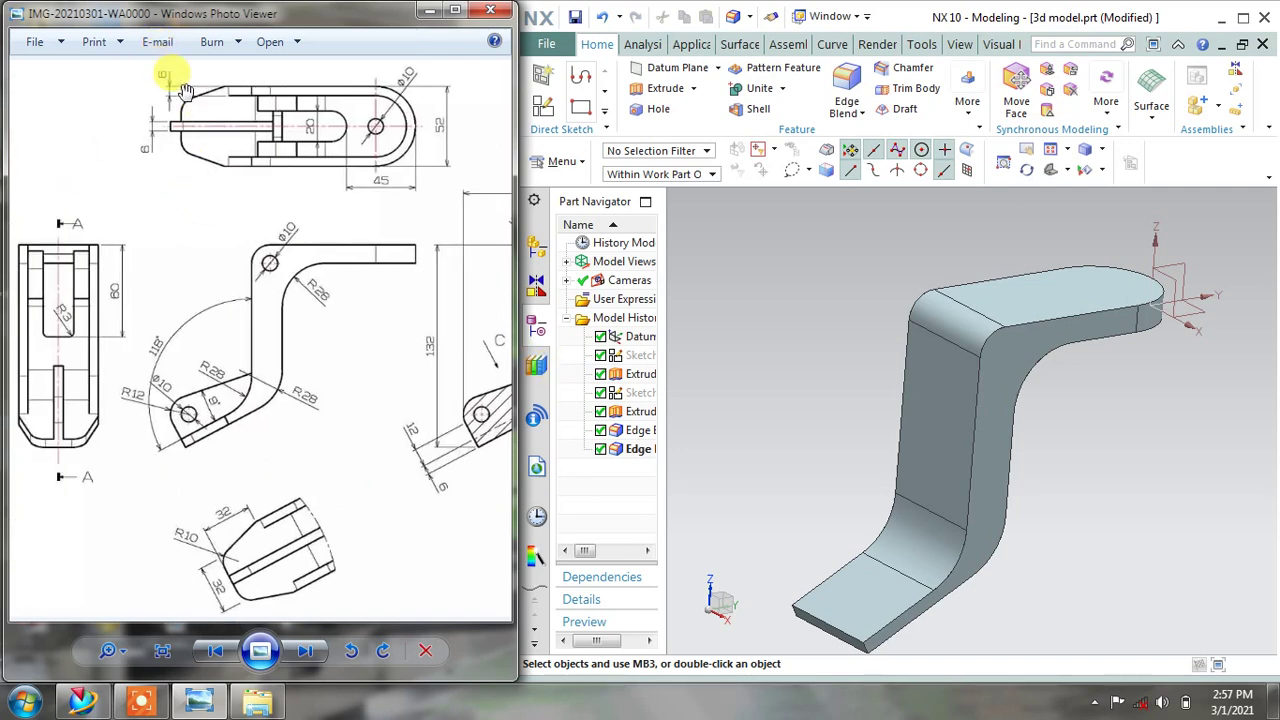
scroll(255, 95, up, 1)
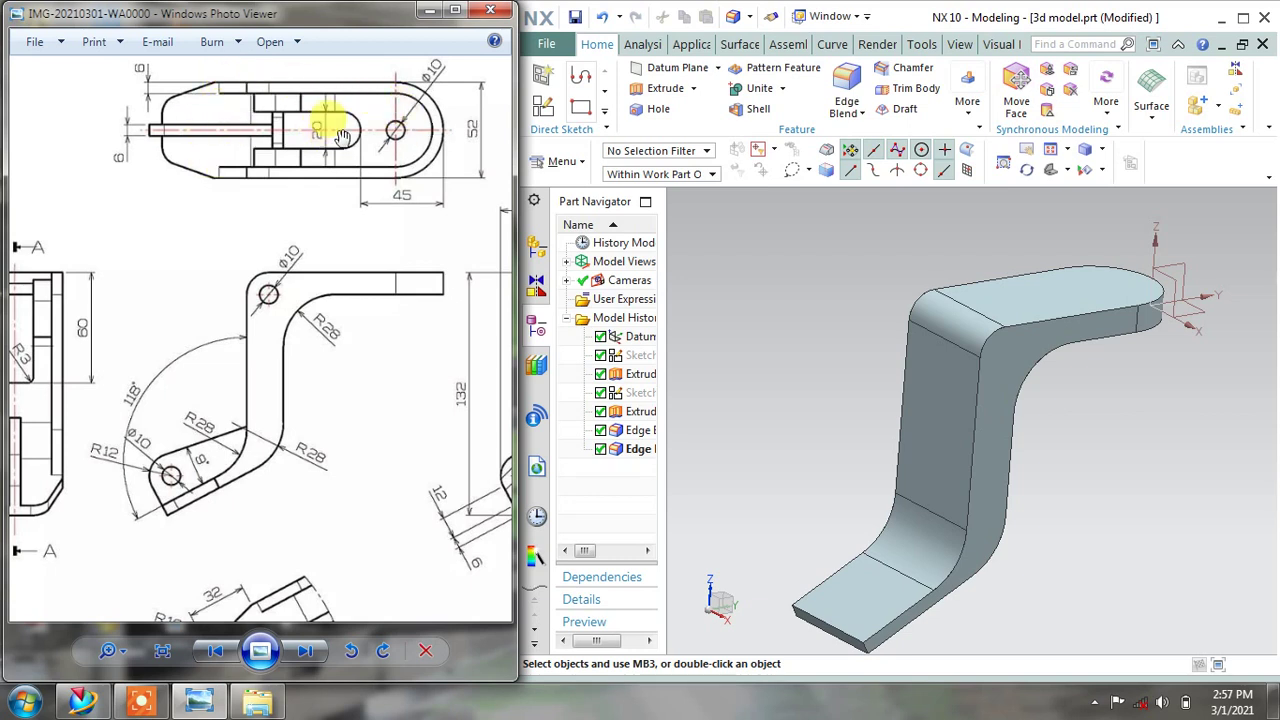
click(750, 108)
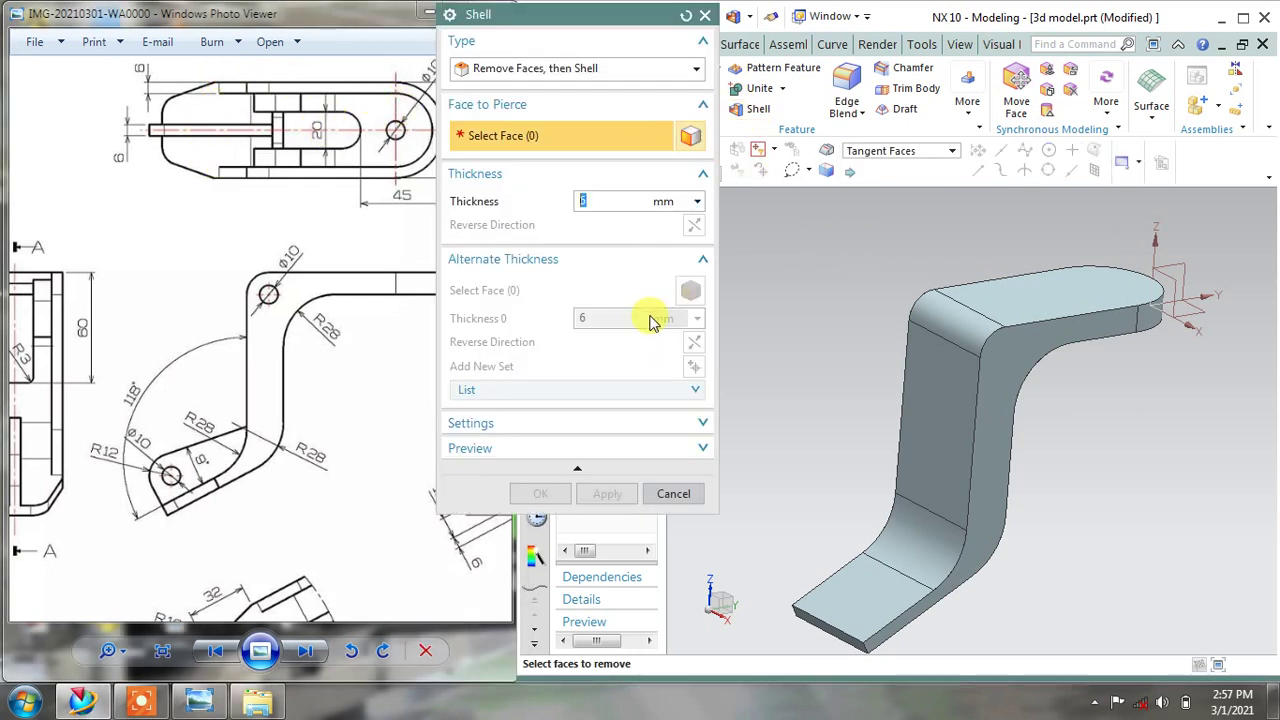
Shell the bracket to a 6 mm wall, removing its top faces to leave an open channel
click(1010, 275)
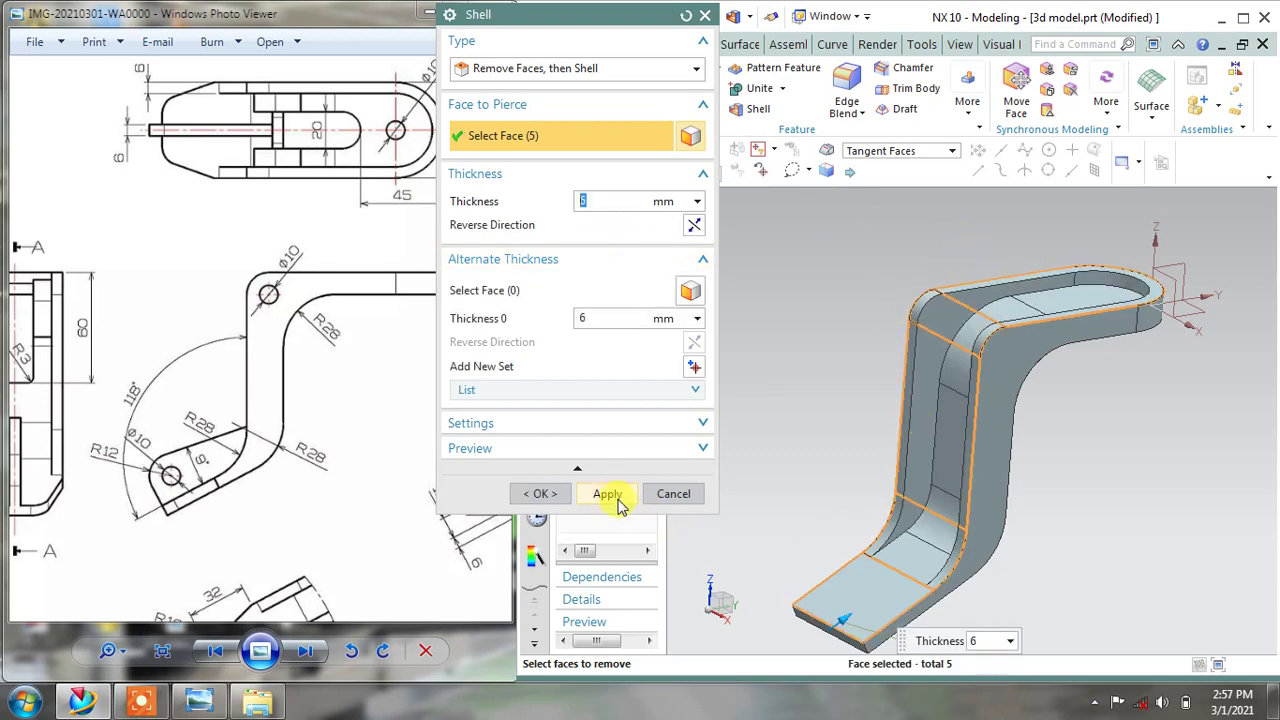
click(608, 494)
click(673, 493)
mouse_move(790, 370)
middle_down()
mouse_move(866, 391)
mouse_move(813, 337)
mouse_move(809, 380)
mouse_move(791, 363)
mouse_move(810, 362)
mouse_move(812, 389)
mouse_move(831, 349)
mouse_move(780, 295)
middle_up()
mouse_move(337, 357)
mouse_down()
mouse_move(306, 251)
mouse_move(276, 328)
mouse_move(143, 194)
mouse_move(294, 40)
mouse_up()
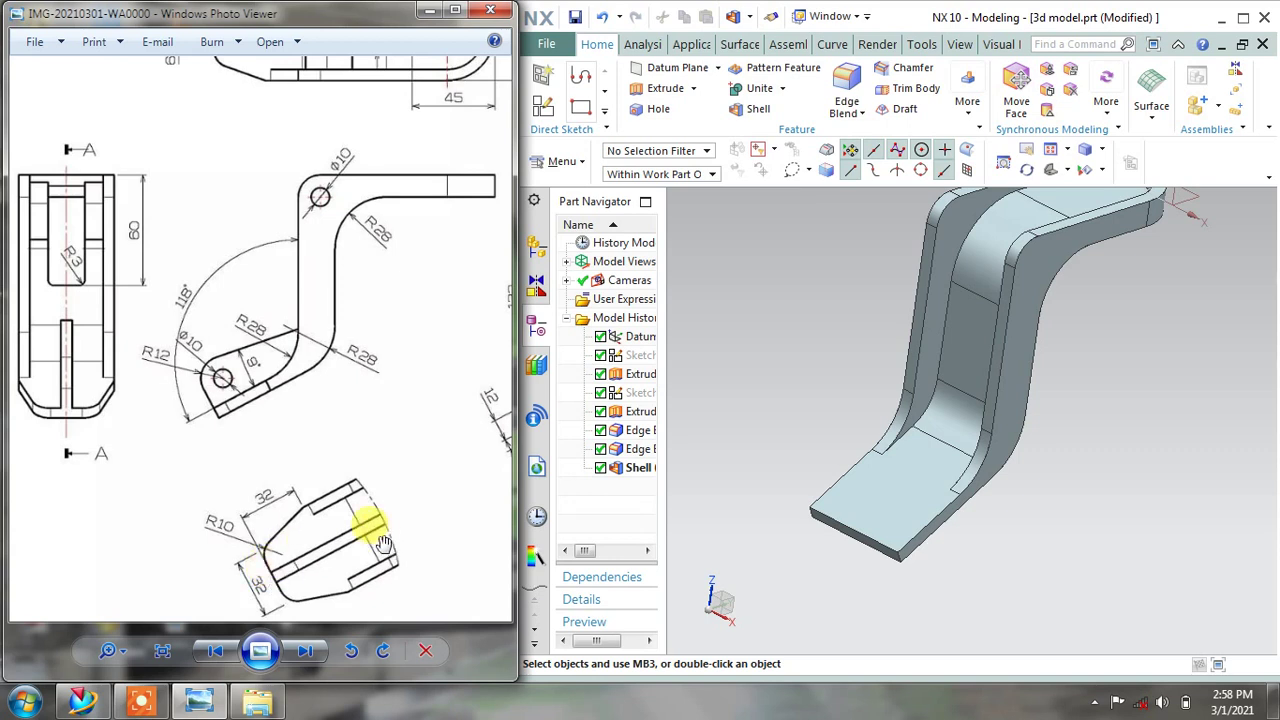
Pan the drawing to its lower-end detail and top view, then bring up the Chamfer tool
drag(366, 527, 277, 592)
drag(415, 140, 411, 180)
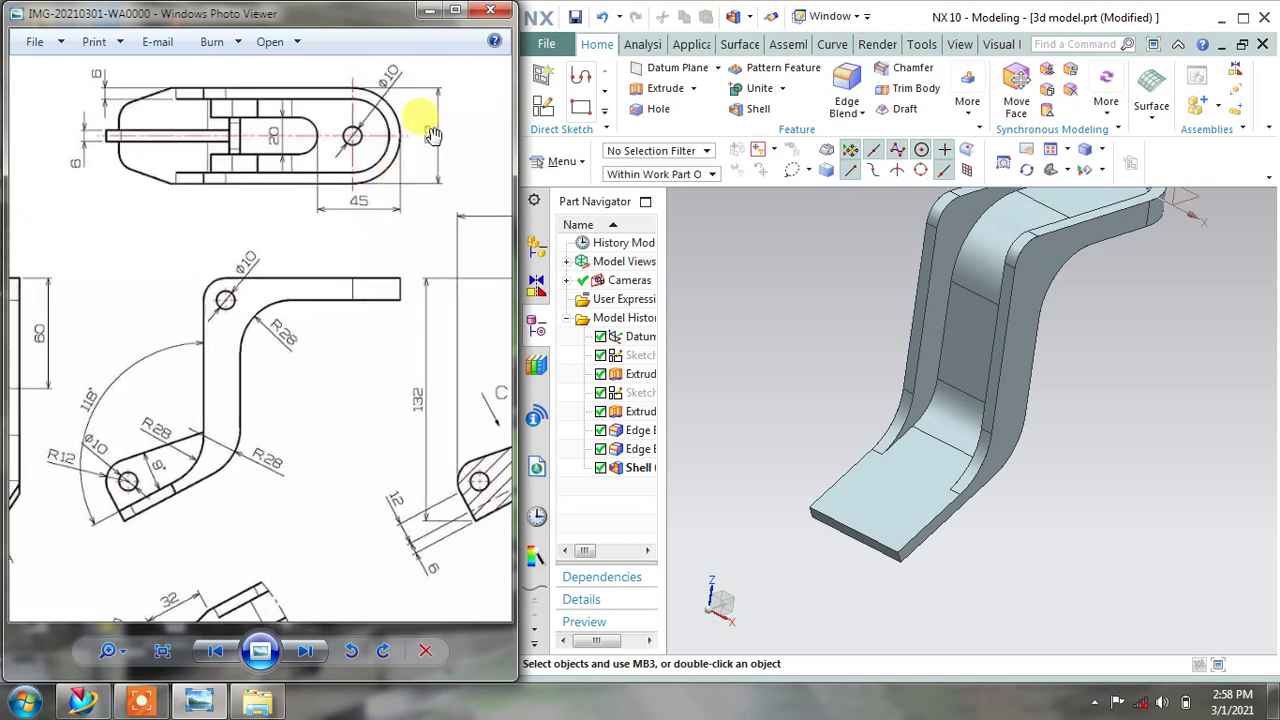
drag(414, 251, 496, 148)
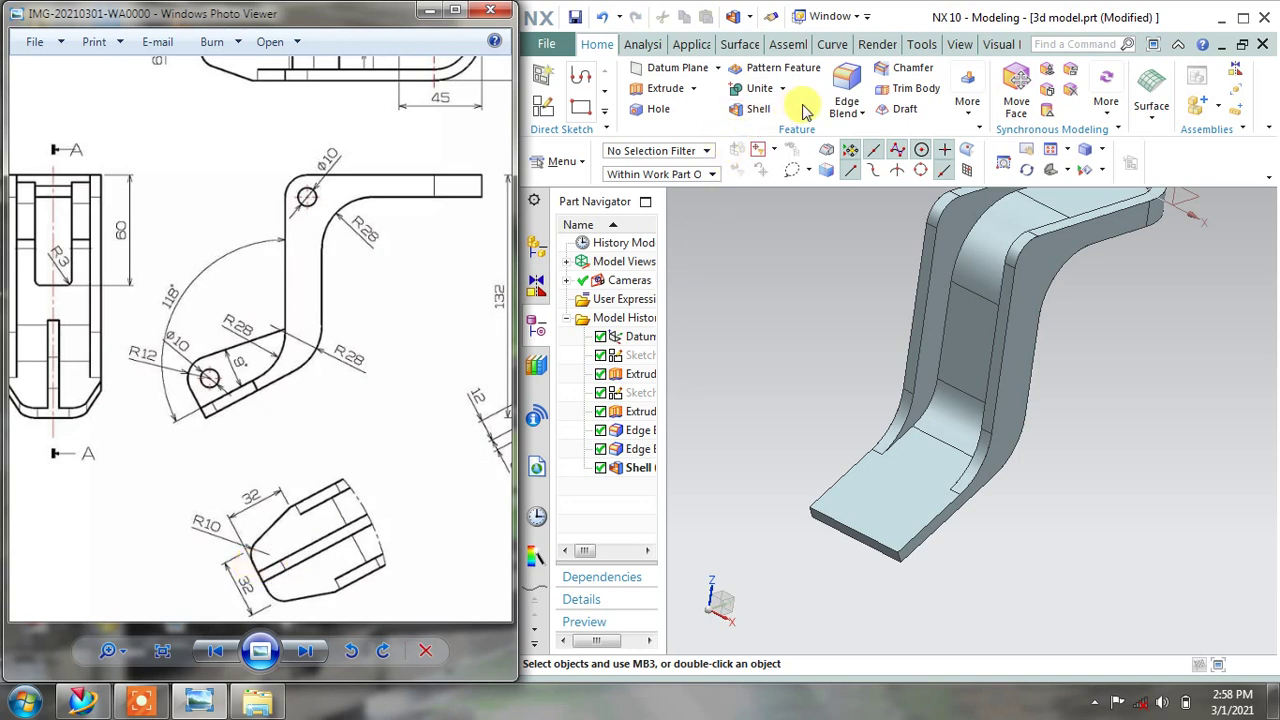
click(905, 70)
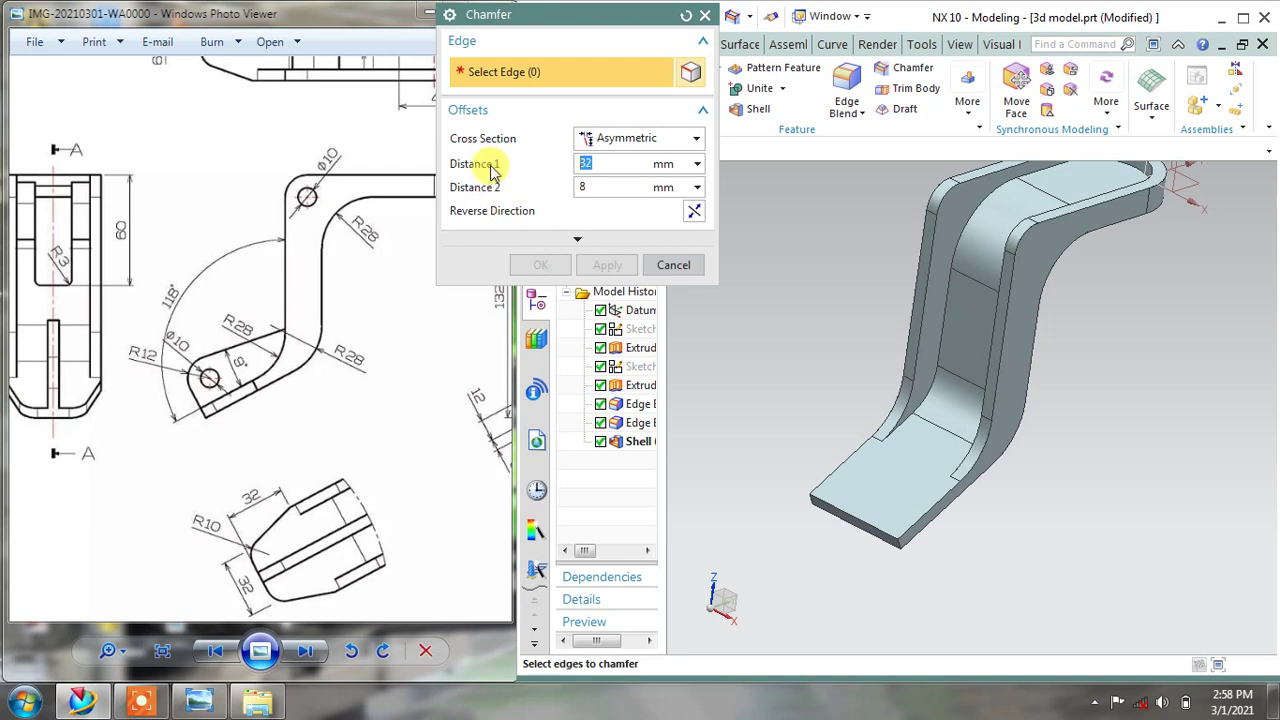
Keep the Asymmetric chamfer cross section and survey the drawing's section, top and side views
click(633, 139)
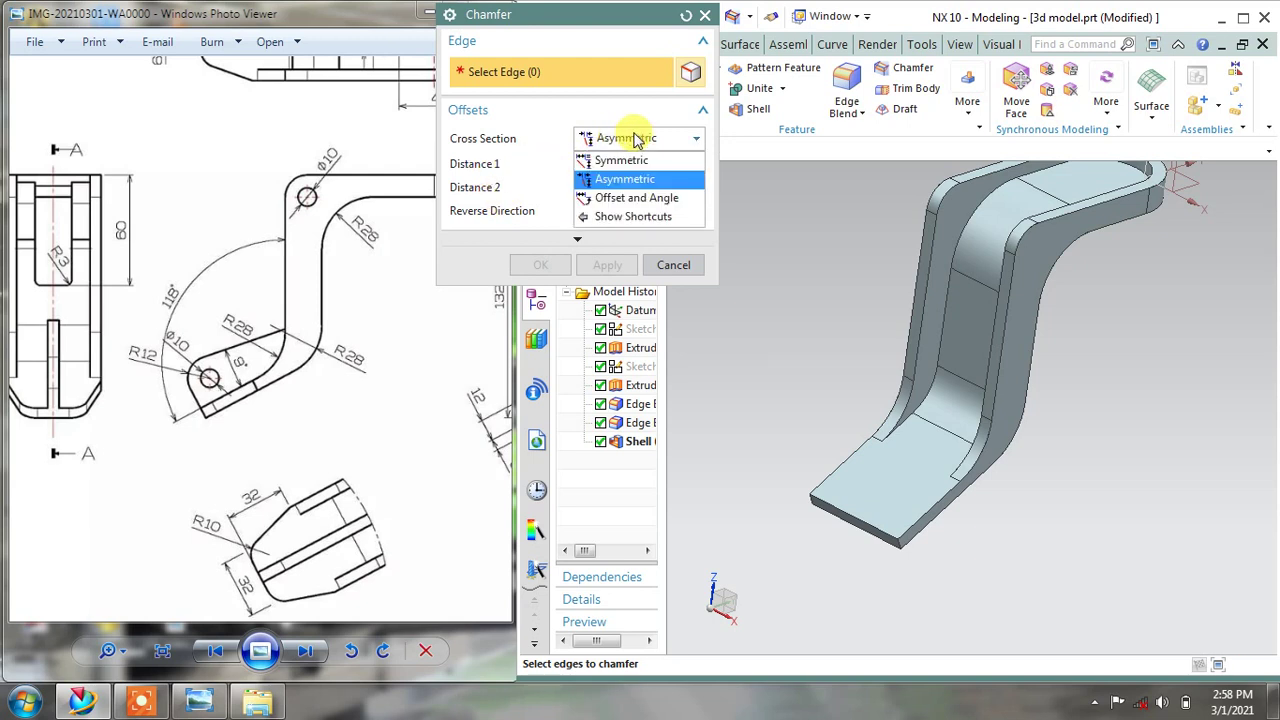
click(615, 166)
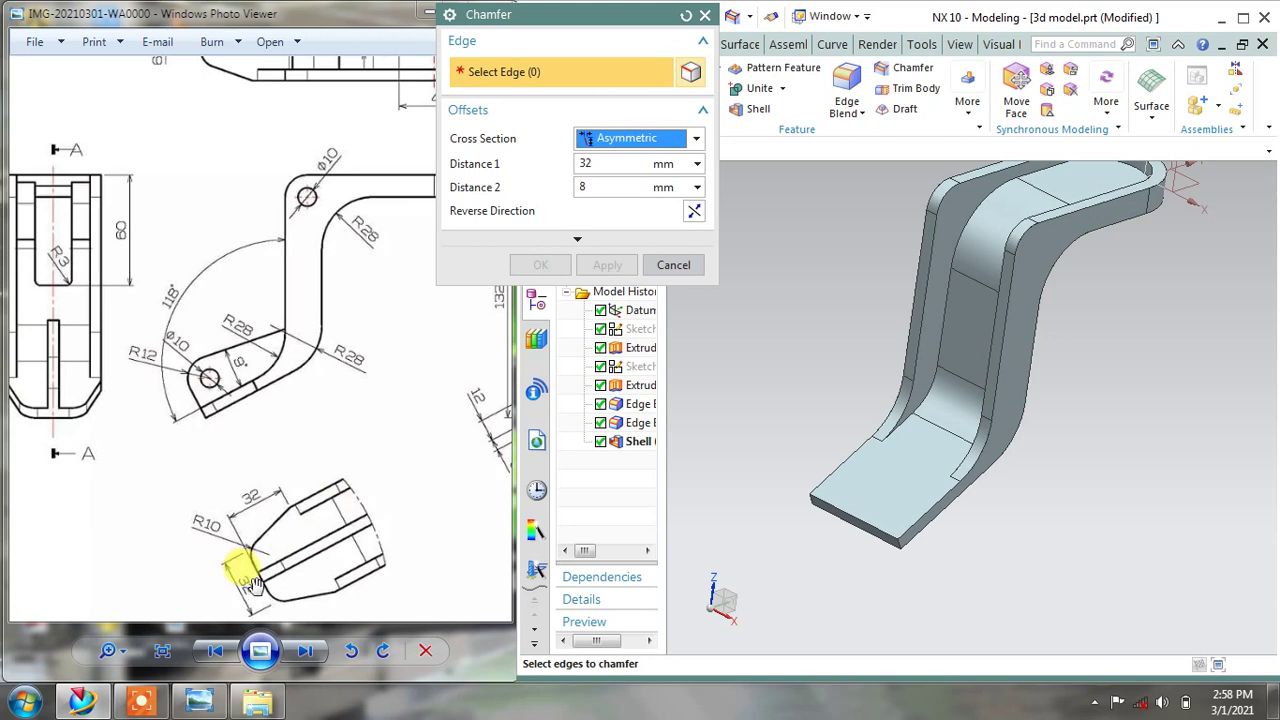
mouse_move(256, 584)
mouse_down()
mouse_move(120, 560)
mouse_move(63, 514)
mouse_up()
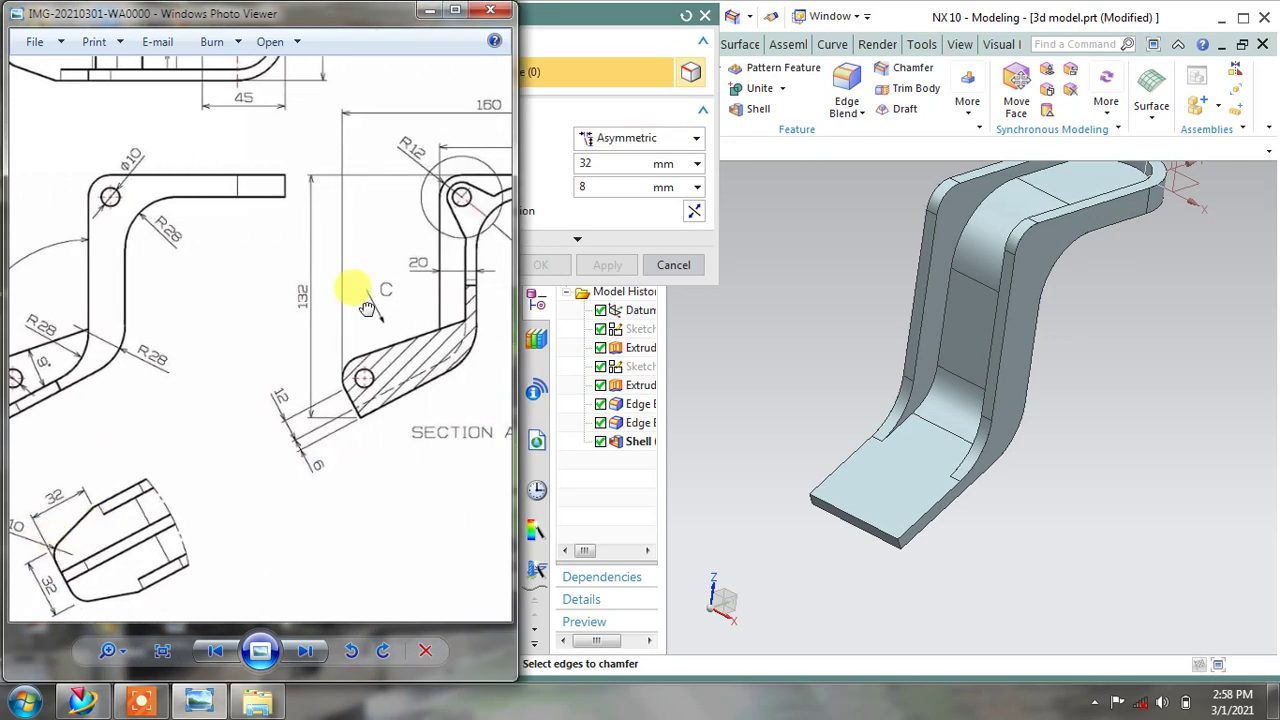
drag(343, 286, 306, 129)
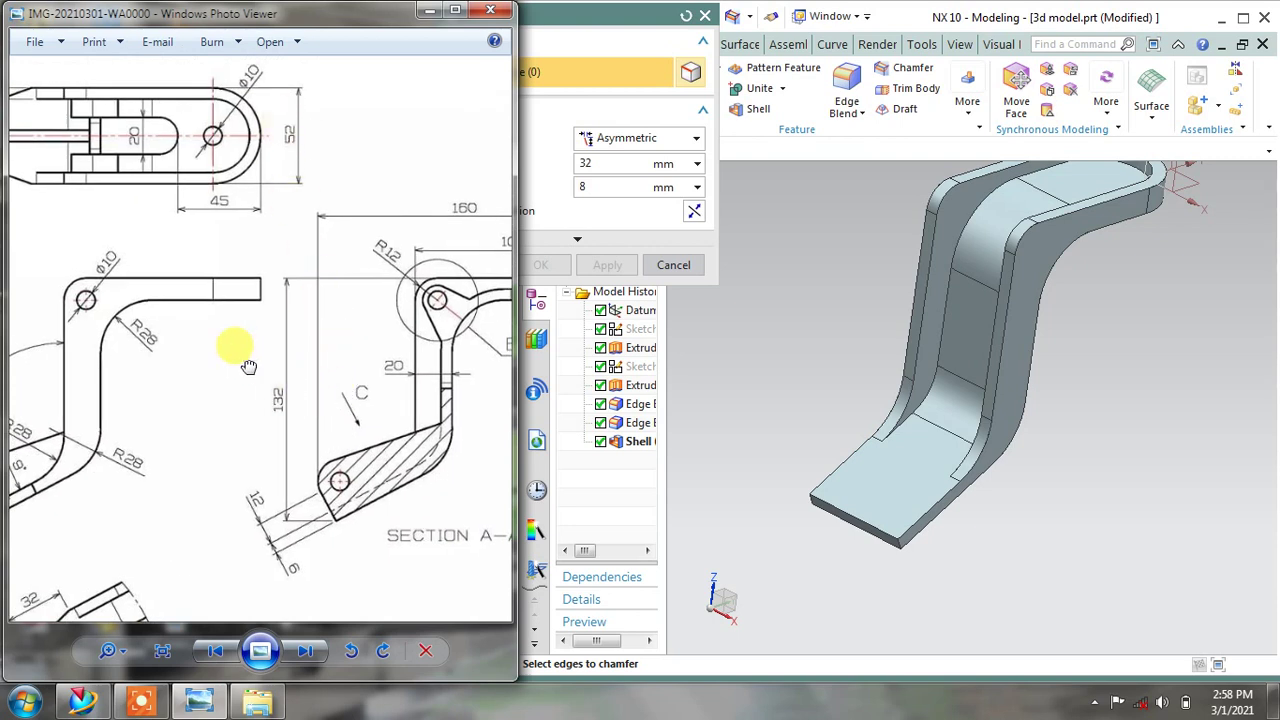
drag(237, 349, 429, 223)
drag(185, 381, 338, 250)
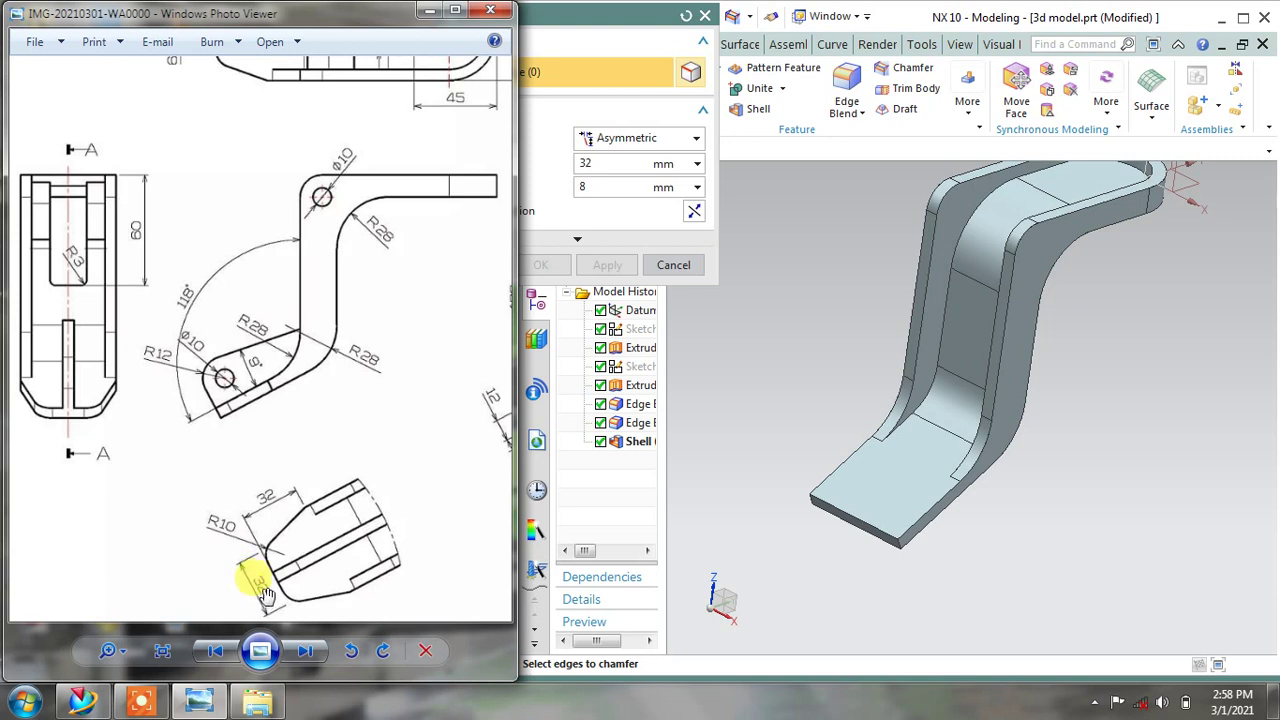
scroll(277, 351, up, 1)
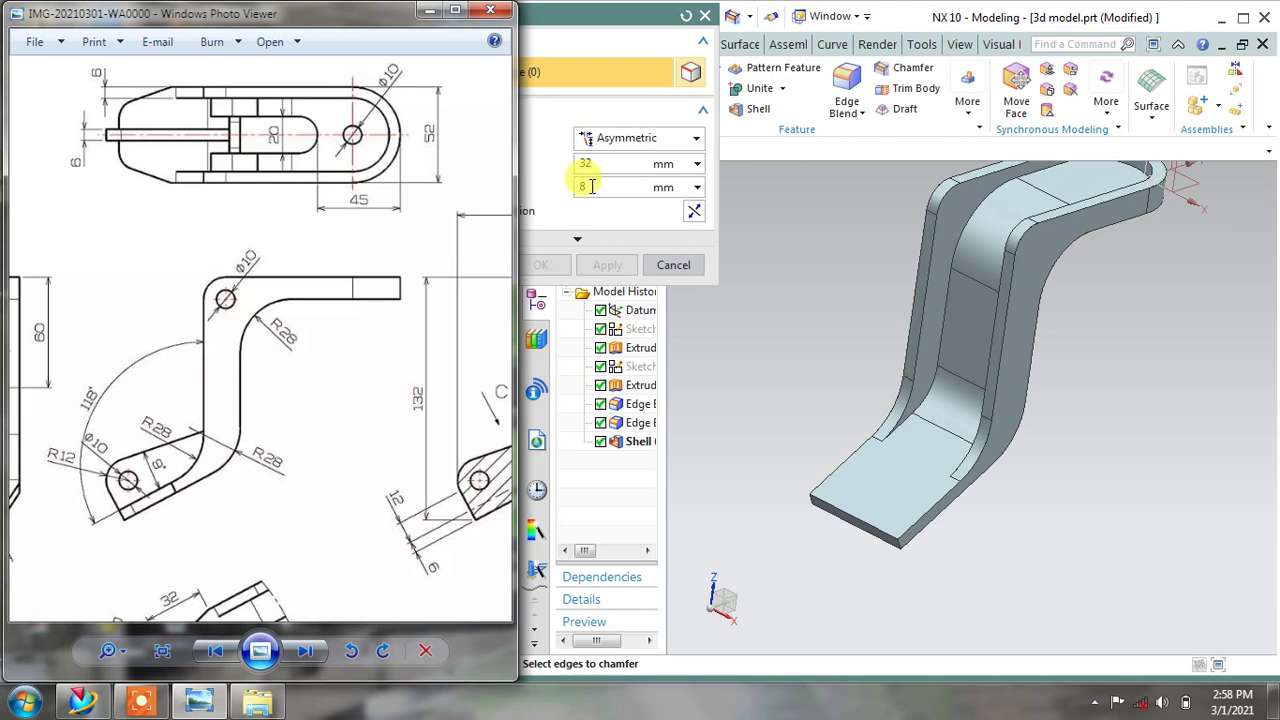
scroll(265, 240, down, 2)
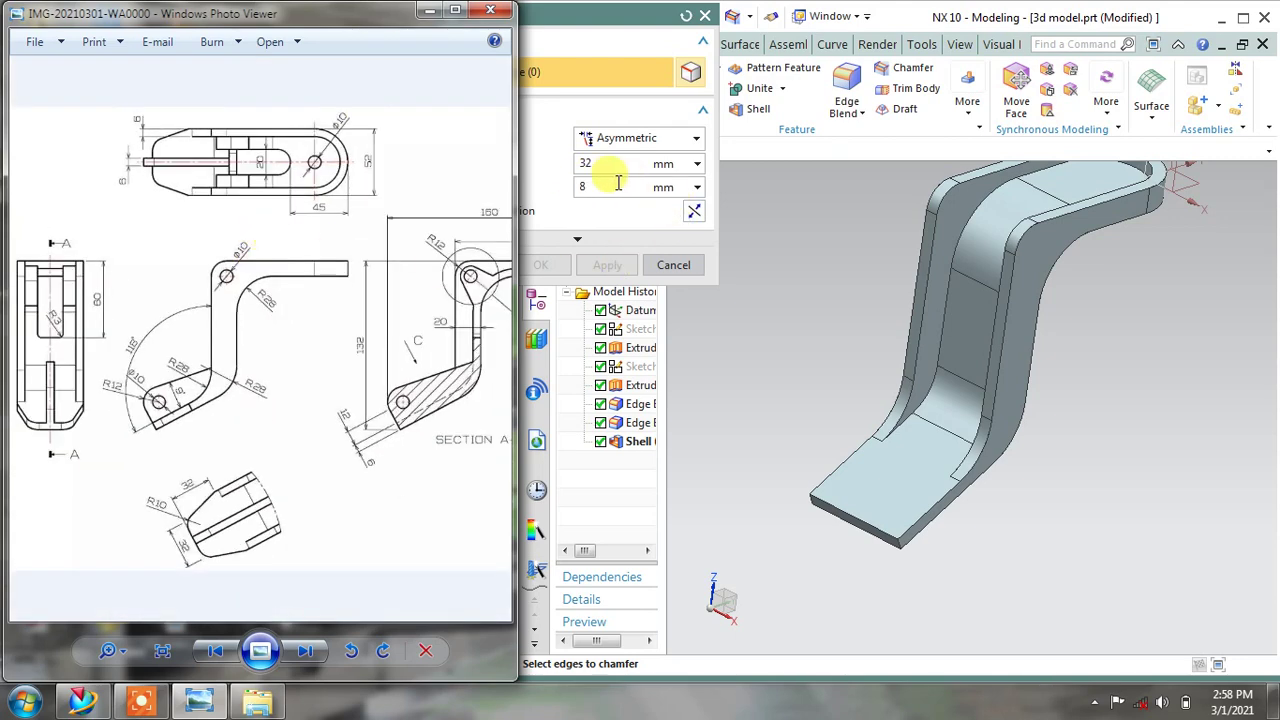
Chamfer the flat end's front edge asymmetrically, 32 mm by 26-16 mm, with direction reversed
double_click(580, 187)
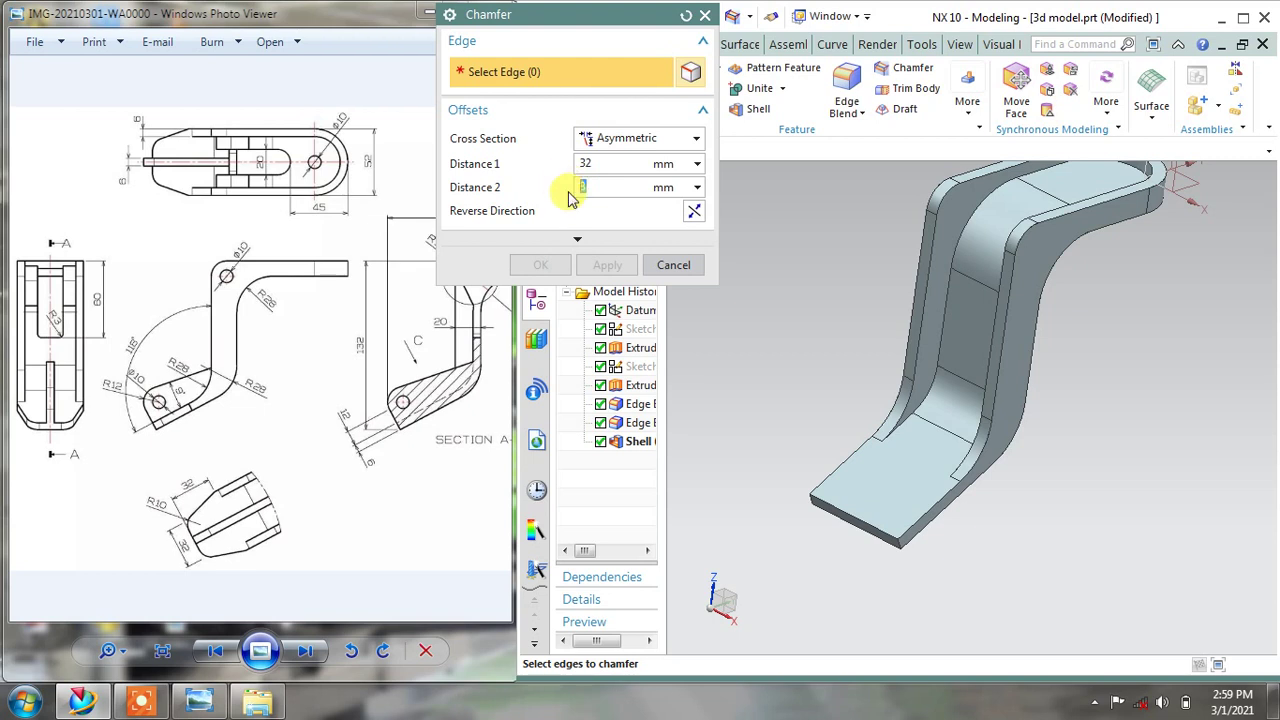
text(26-16)
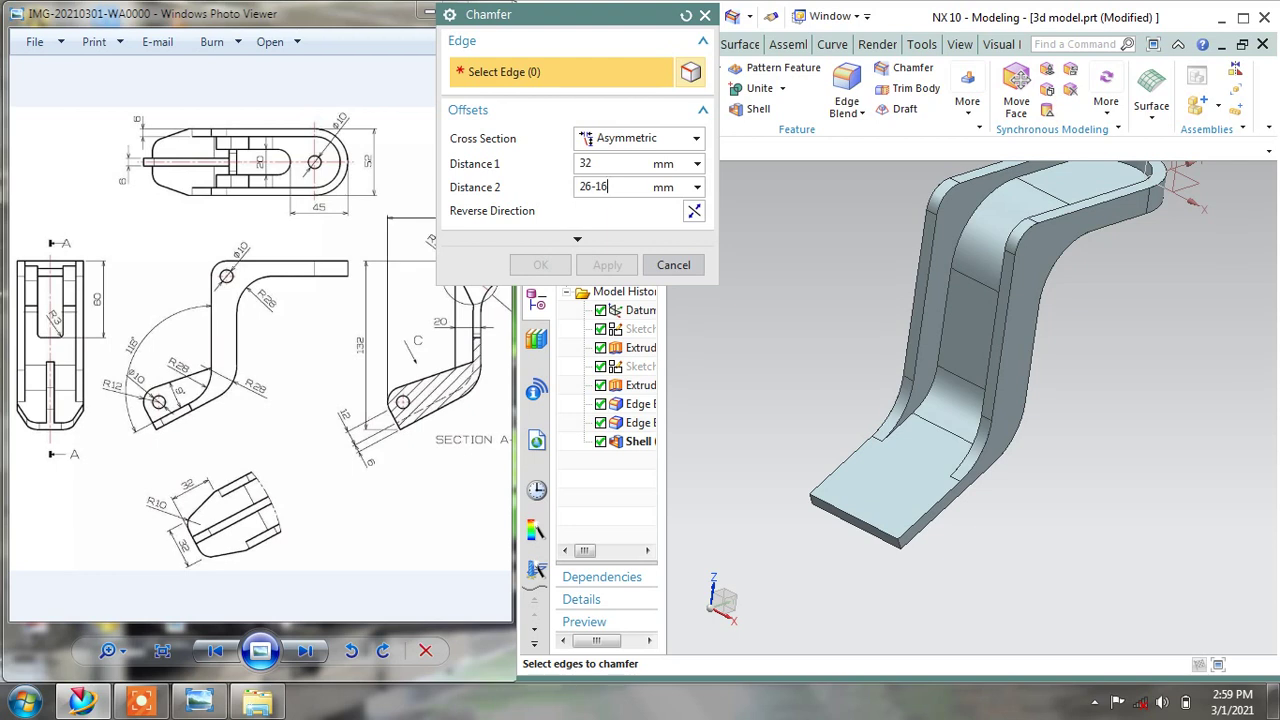
drag(607, 187, 568, 197)
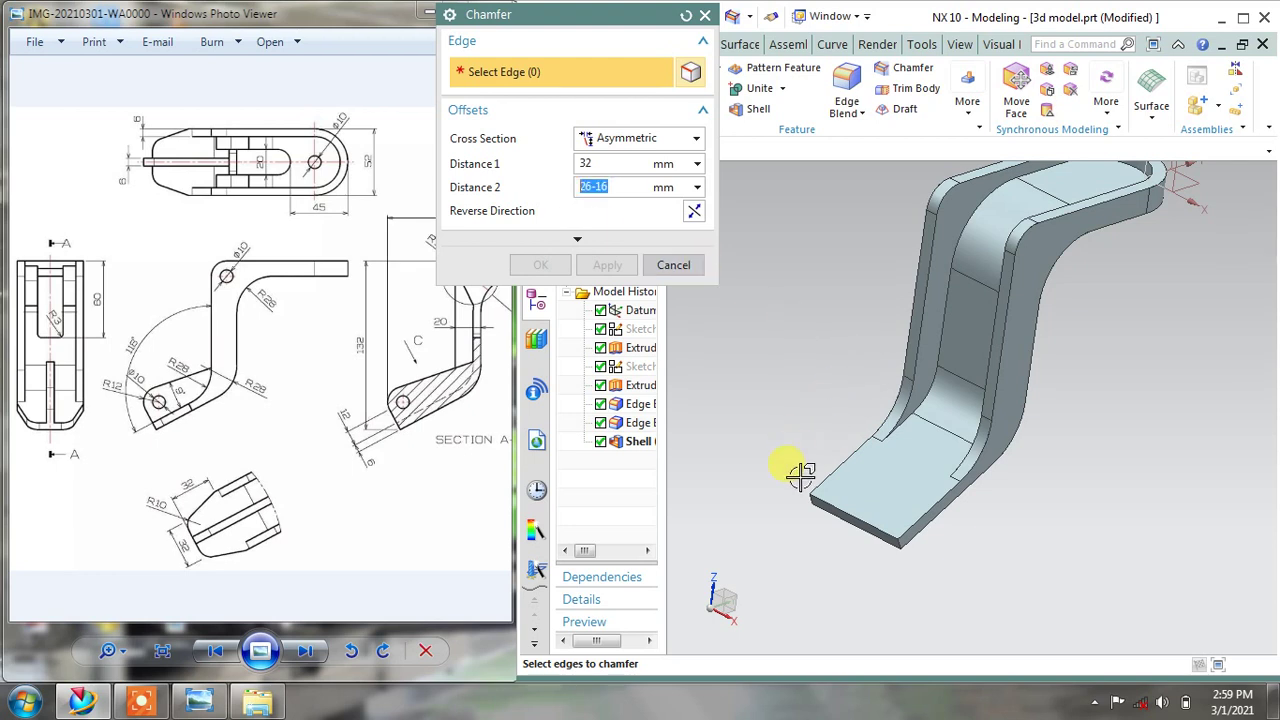
middle_drag(790, 462, 818, 505)
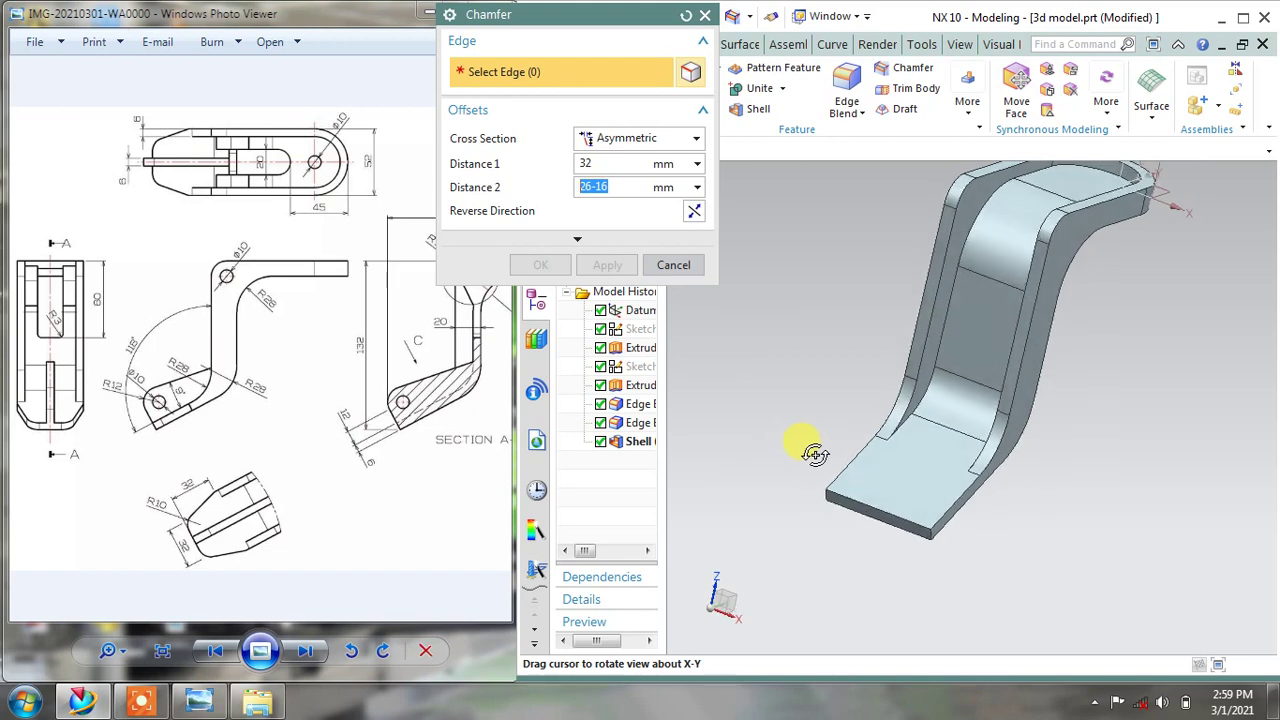
scroll(818, 505, up, 3)
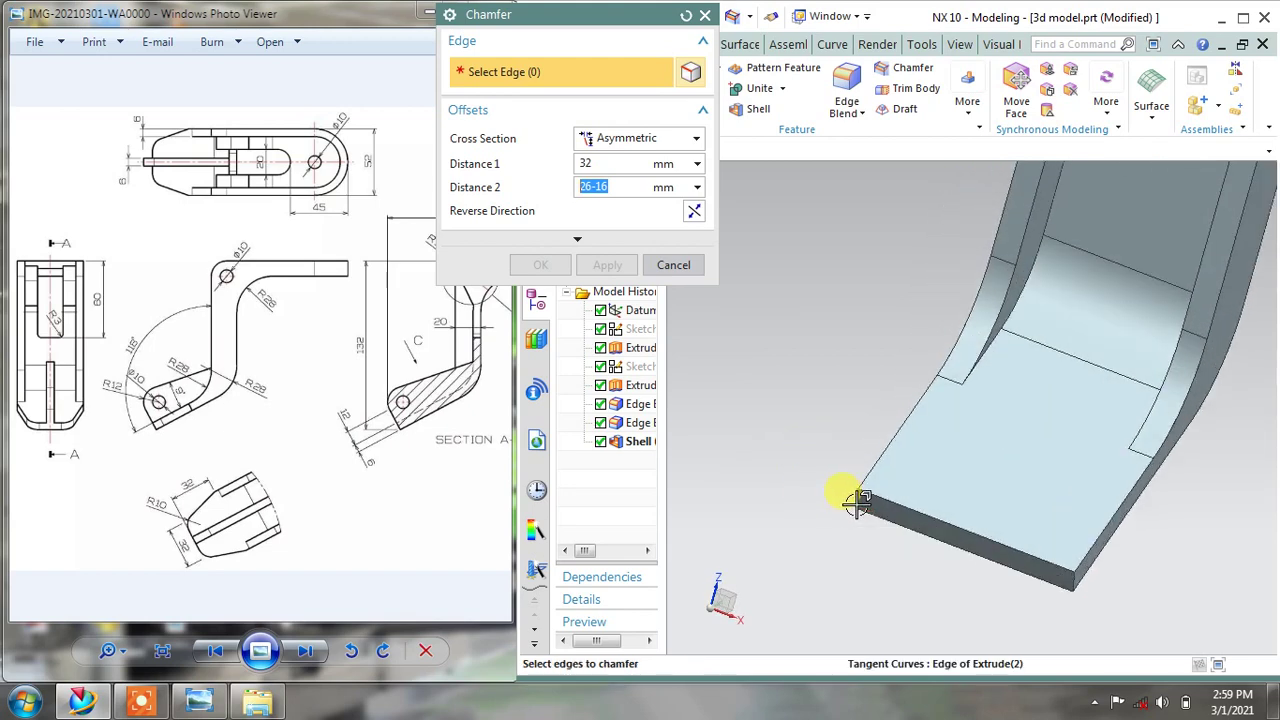
click(840, 508)
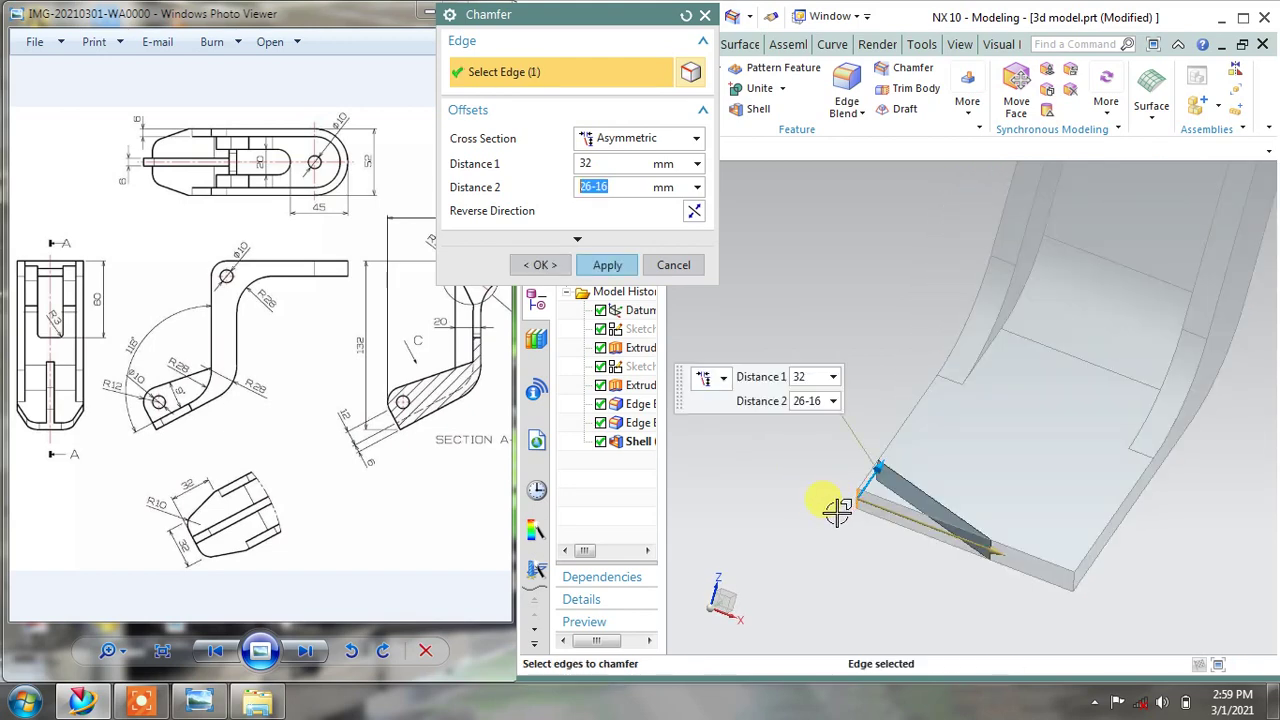
click(694, 215)
middle_drag(777, 351, 809, 380)
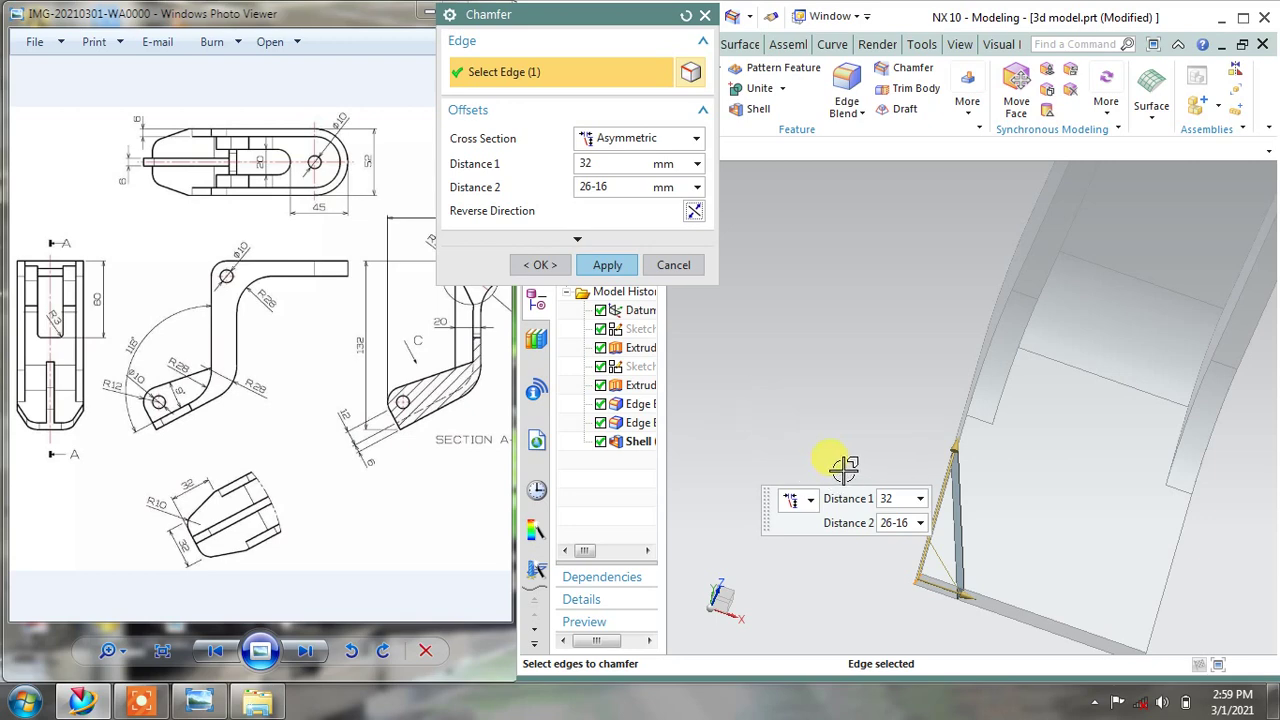
click(610, 270)
click(608, 266)
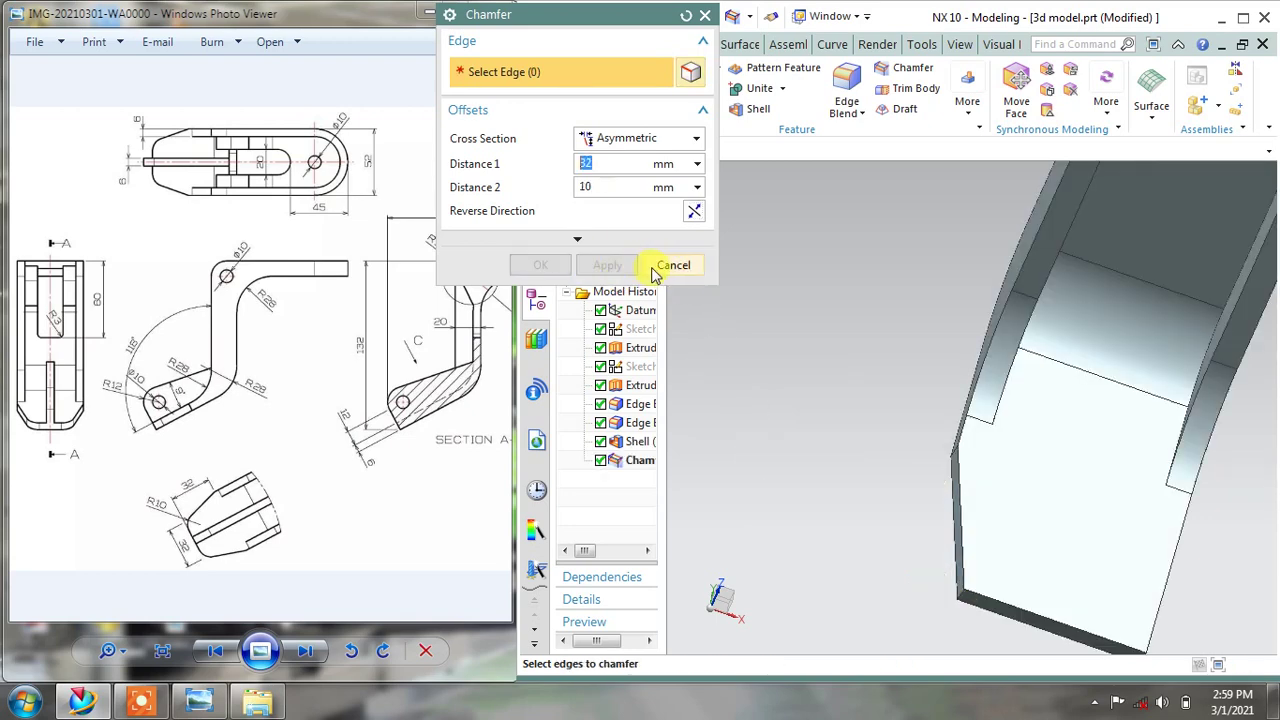
Chamfer the opposite corner edge of the flat end at 32 by 10 mm
middle_drag(829, 351, 800, 316)
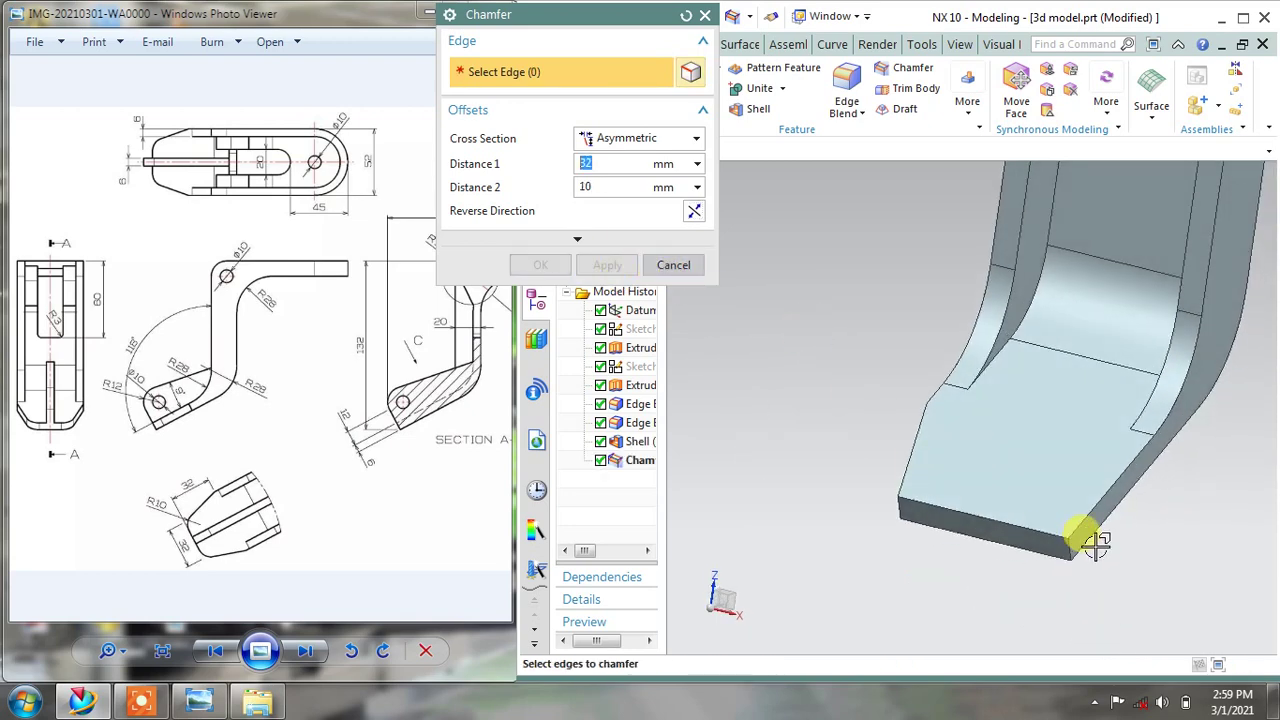
click(1072, 545)
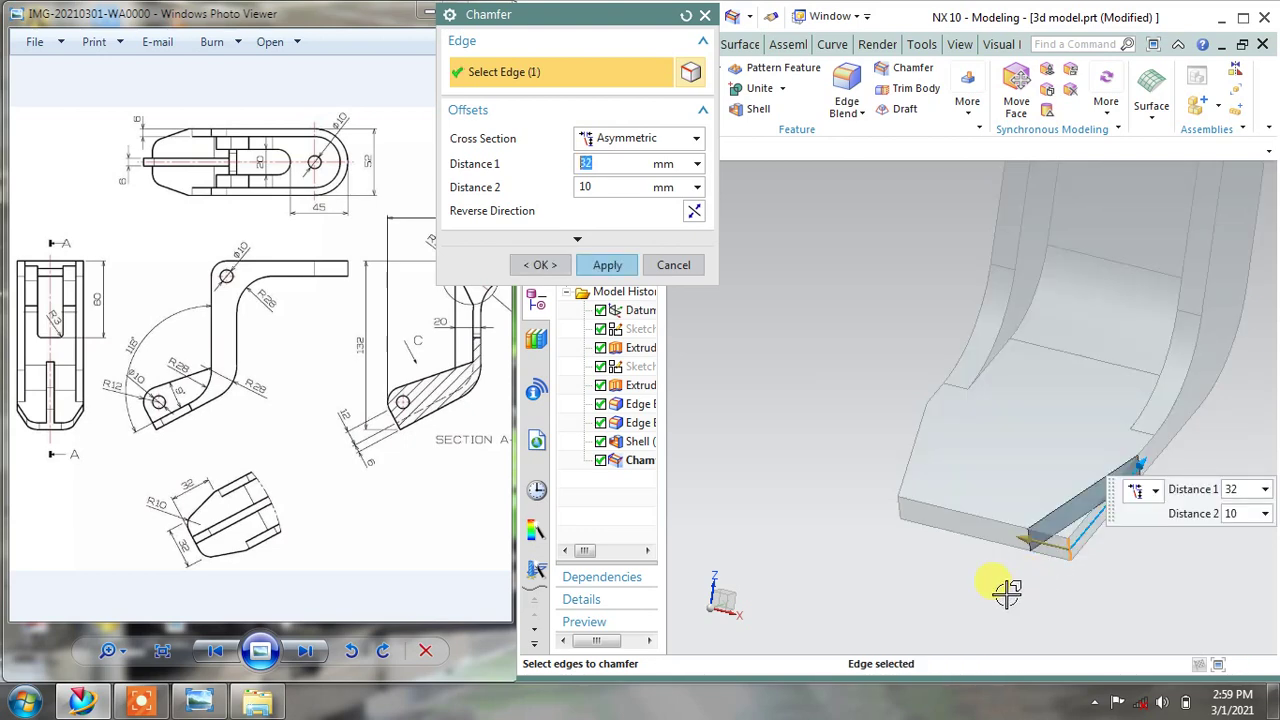
click(610, 266)
click(674, 265)
mouse_move(857, 337)
middle_down()
mouse_move(848, 371)
mouse_move(868, 384)
mouse_move(831, 360)
mouse_move(849, 354)
mouse_move(845, 335)
middle_up()
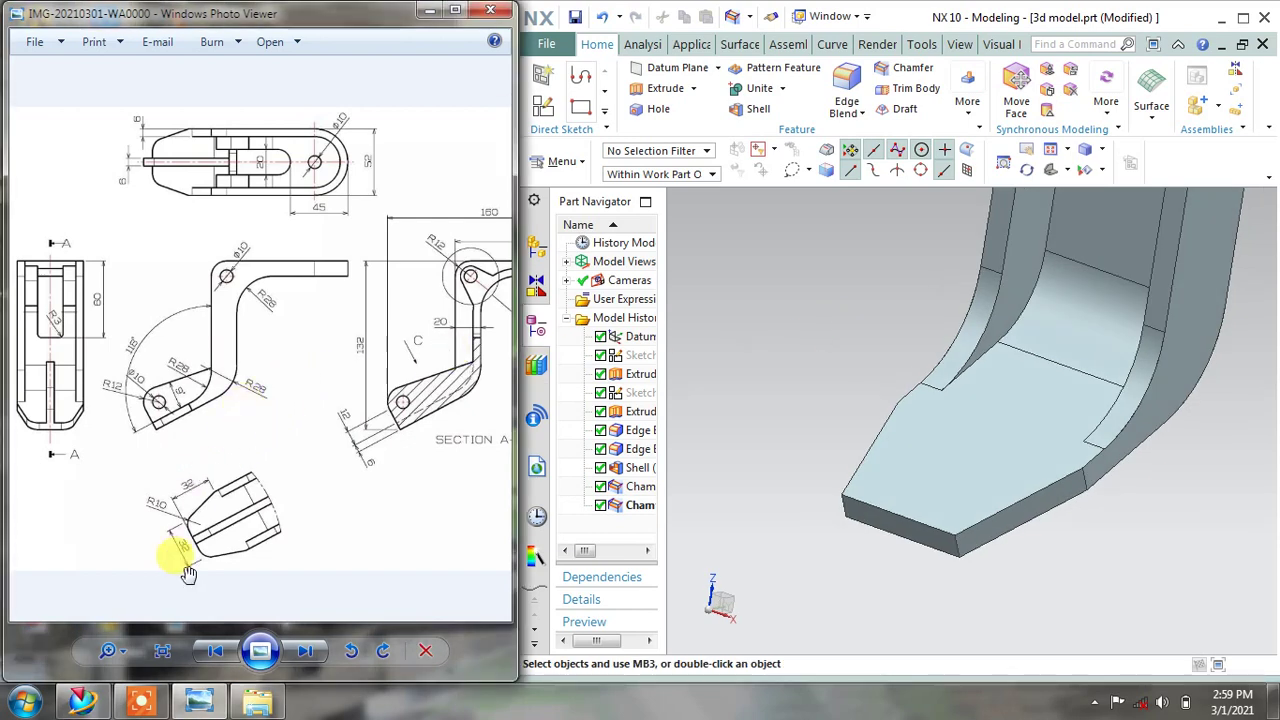
scroll(180, 562, up, 2)
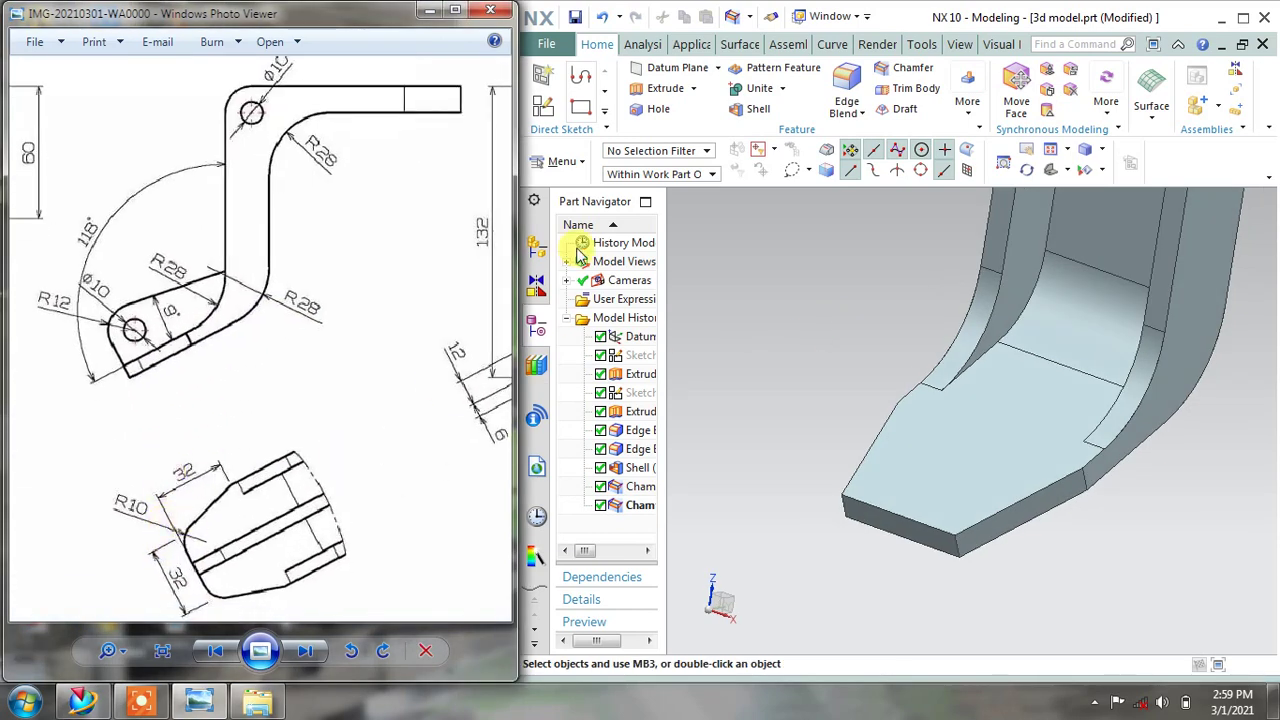
Round both chamfered corner edges at the tip with a 10 mm edge blend
click(846, 88)
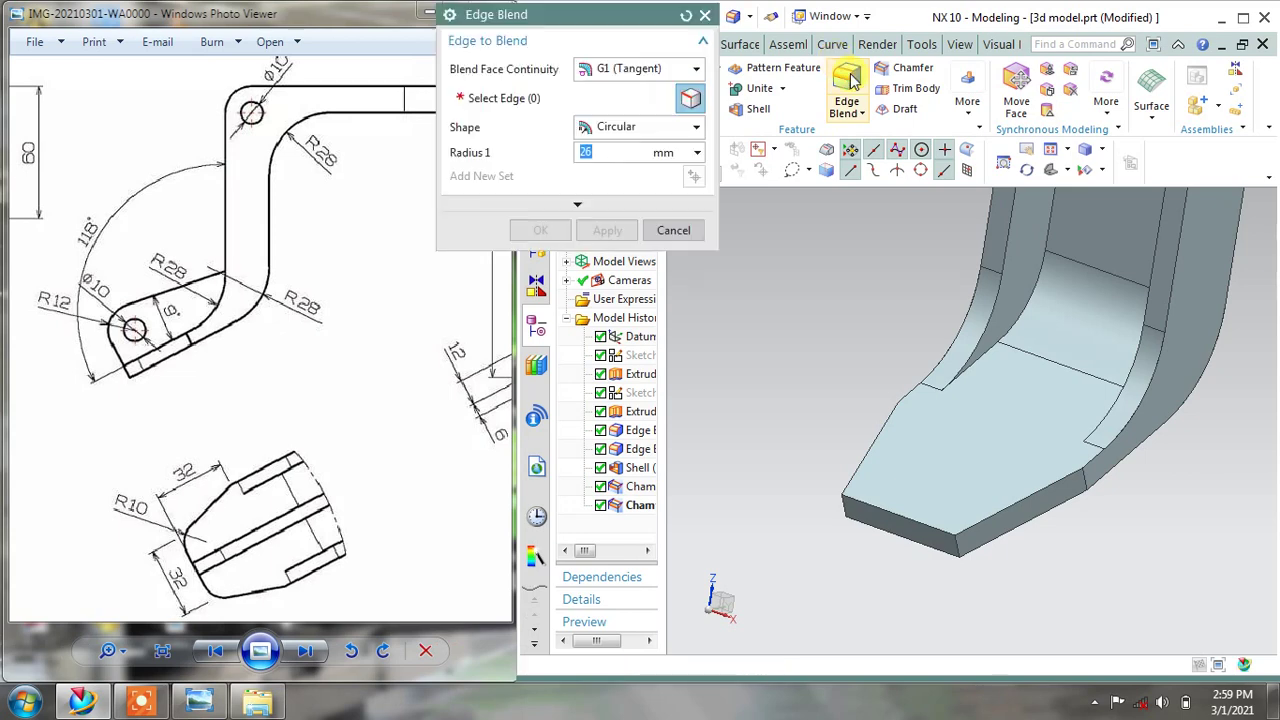
text(10)
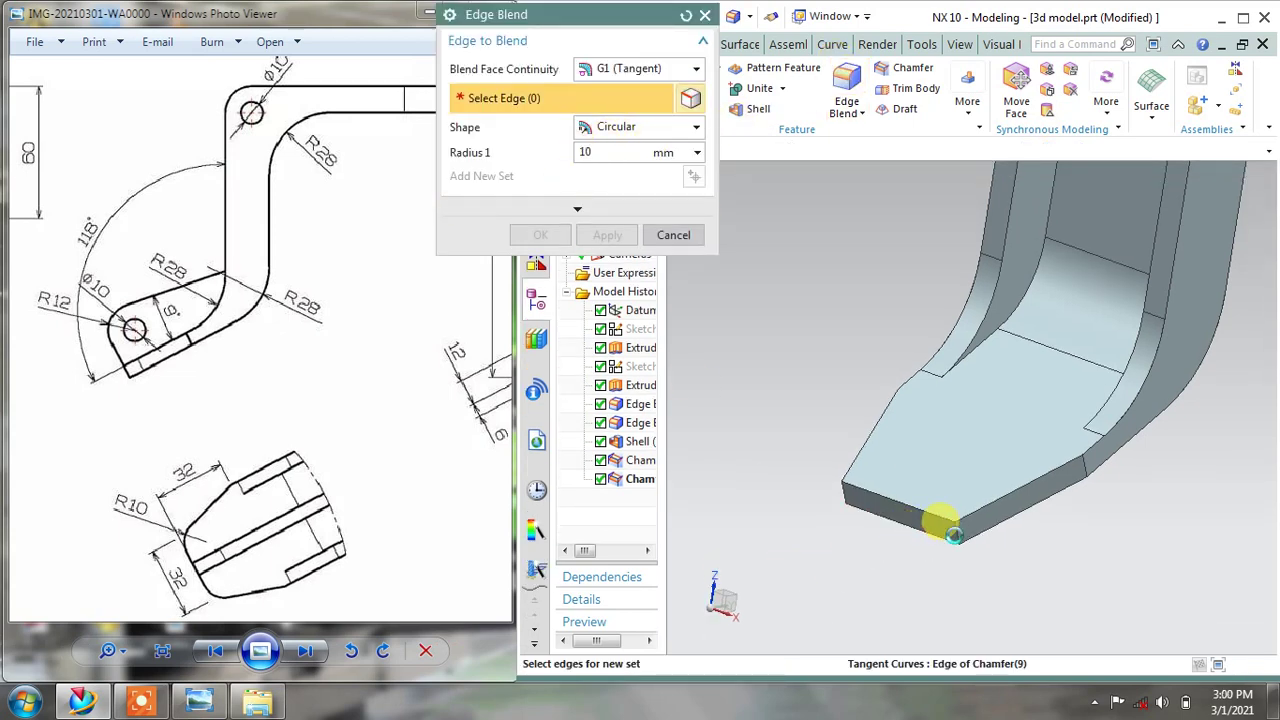
click(948, 535)
click(837, 490)
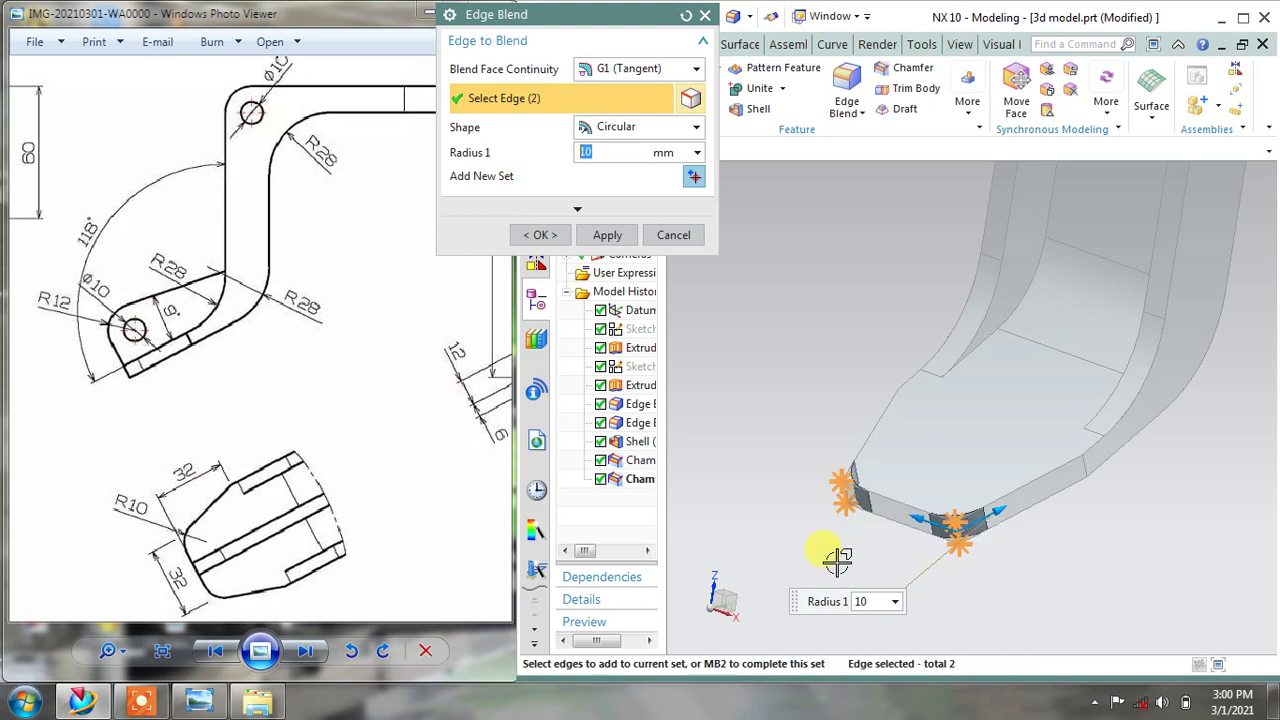
middle_click(828, 555)
click(602, 235)
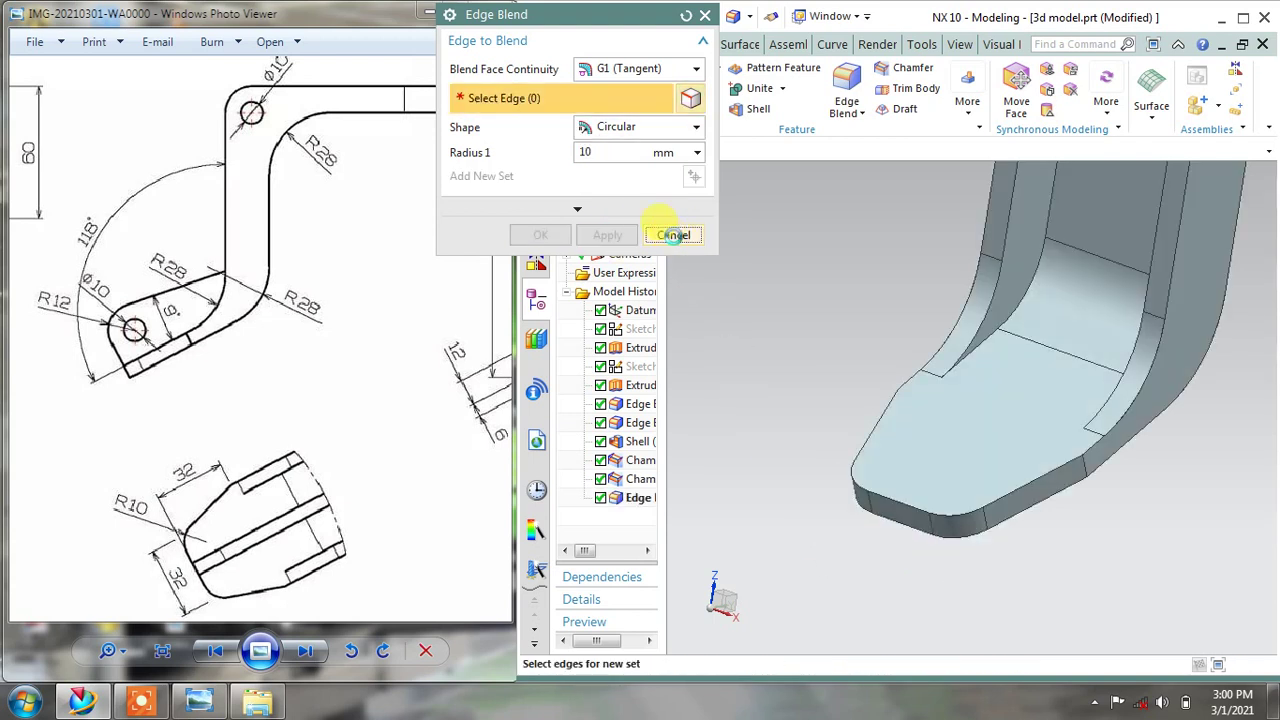
click(666, 235)
mouse_move(850, 345)
middle_down()
mouse_move(893, 380)
mouse_move(877, 377)
mouse_move(857, 320)
mouse_move(849, 346)
mouse_move(857, 320)
middle_up()
scroll(876, 376, down, 2)
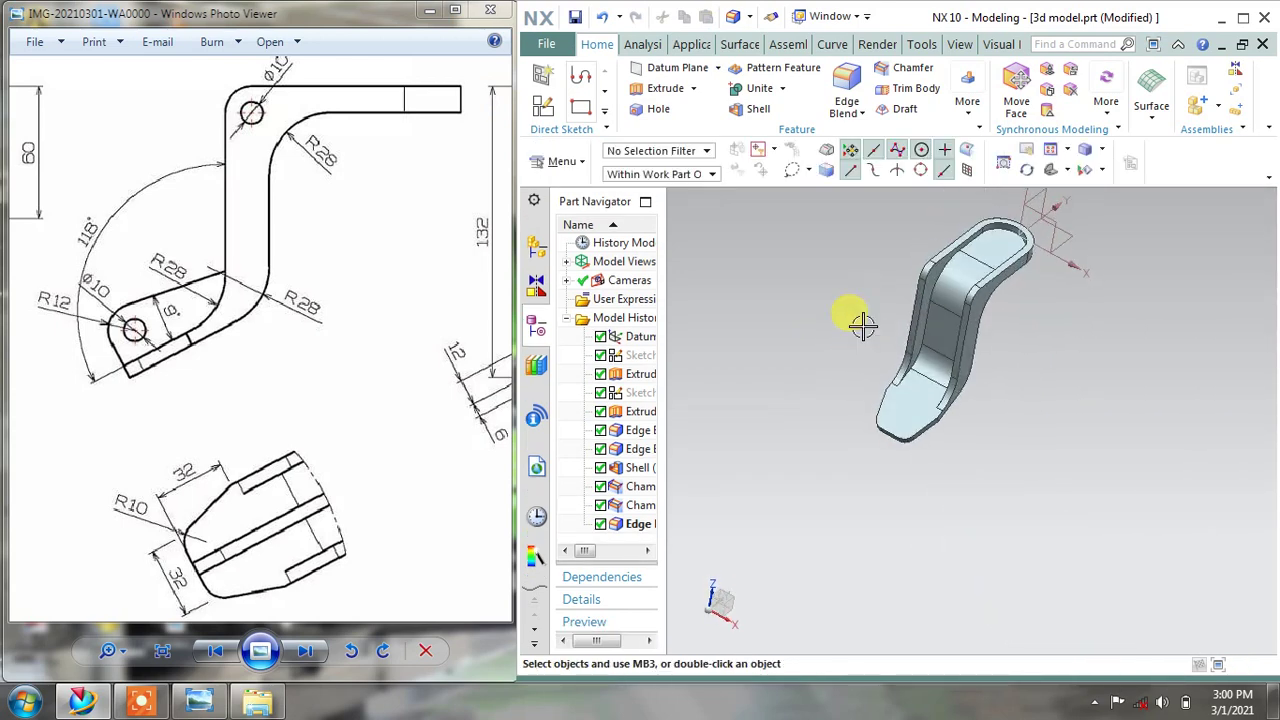
scroll(907, 244, up, 2)
mouse_move(957, 286)
middle_down()
mouse_move(951, 274)
mouse_move(973, 283)
mouse_move(960, 263)
middle_up()
mouse_move(286, 394)
mouse_down()
mouse_move(385, 406)
mouse_move(294, 417)
mouse_move(251, 486)
mouse_up()
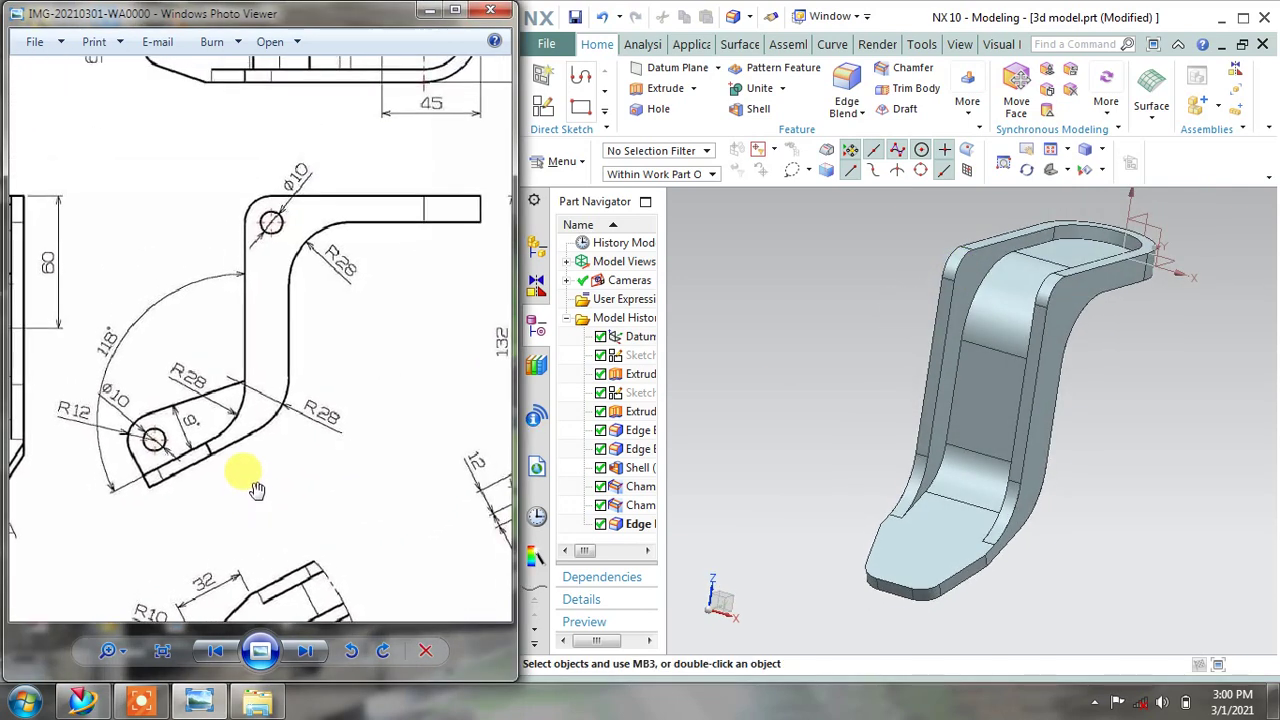
mouse_move(289, 271)
mouse_down()
mouse_move(287, 408)
mouse_move(277, 371)
mouse_move(11, 234)
mouse_up()
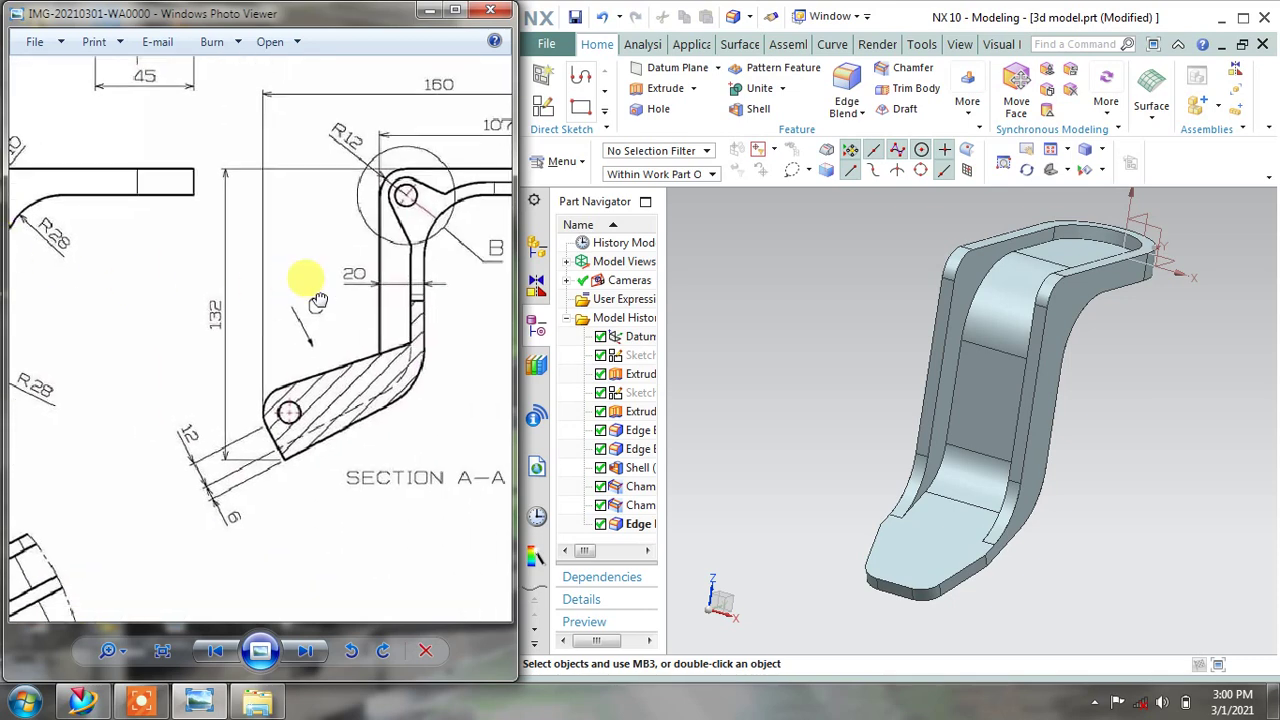
scroll(306, 277, up, 2)
drag(314, 214, 89, 329)
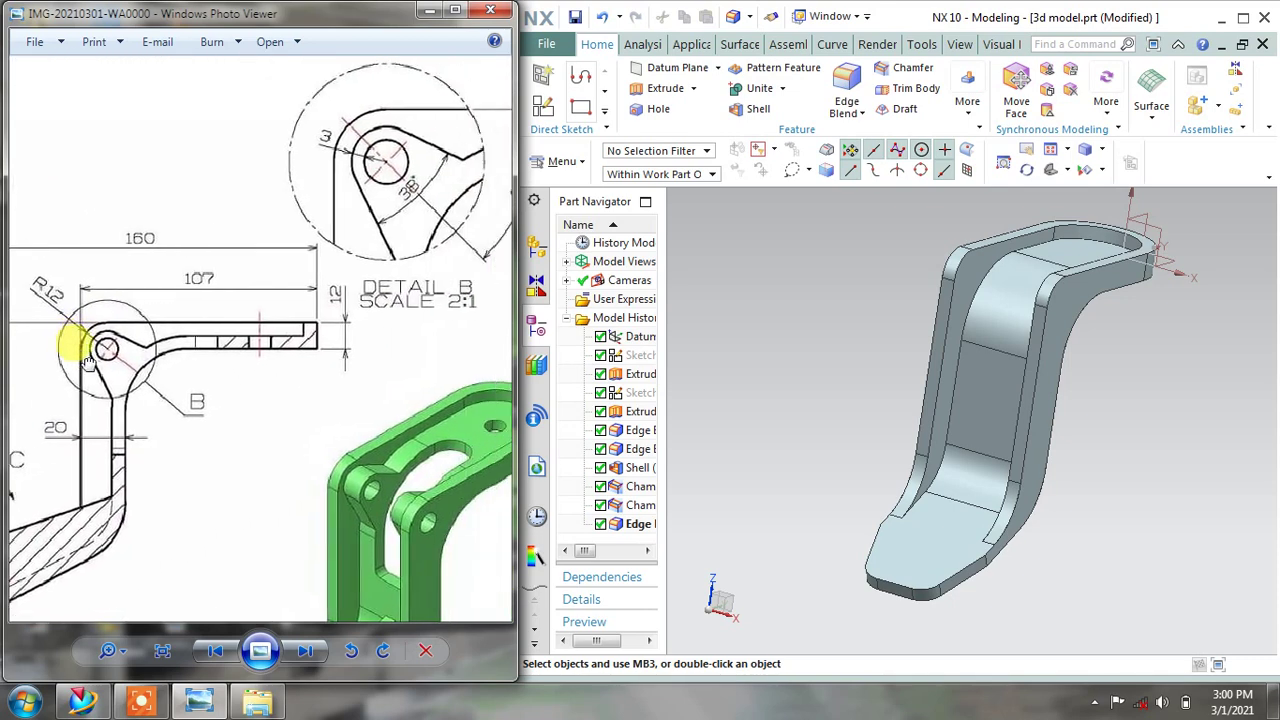
drag(466, 137, 323, 171)
scroll(325, 168, down, 2)
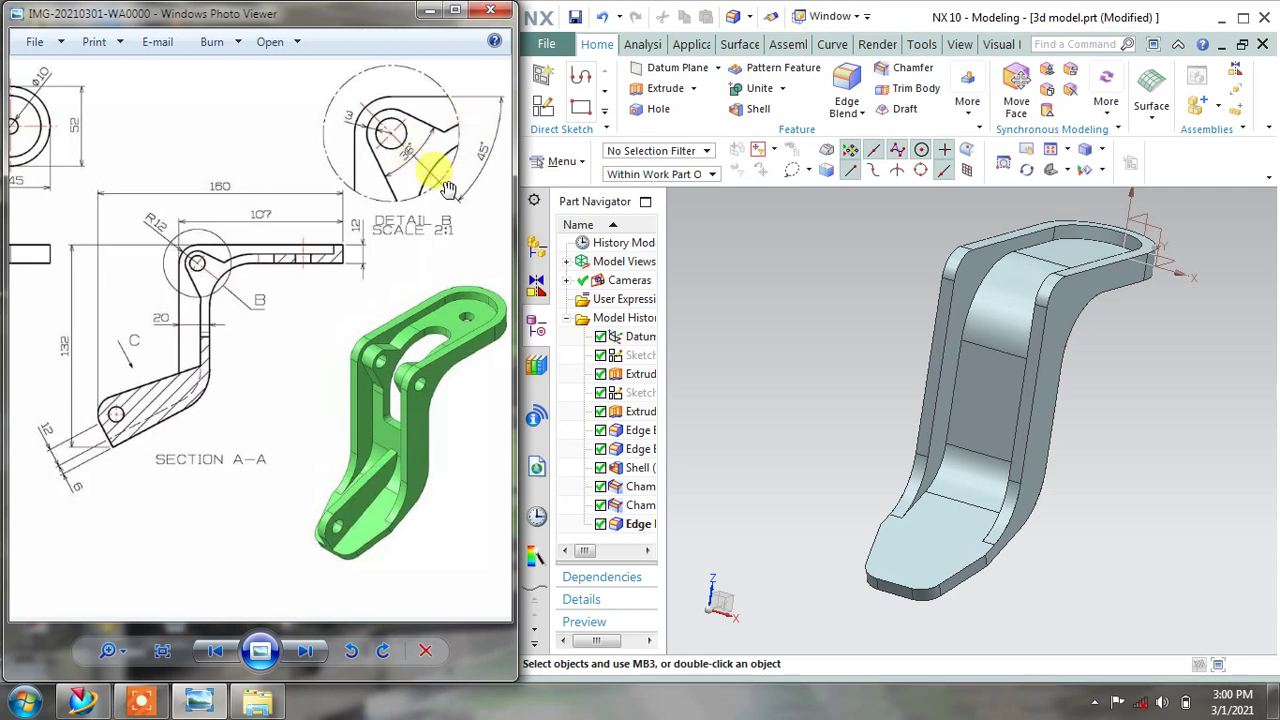
middle_drag(994, 364, 998, 290)
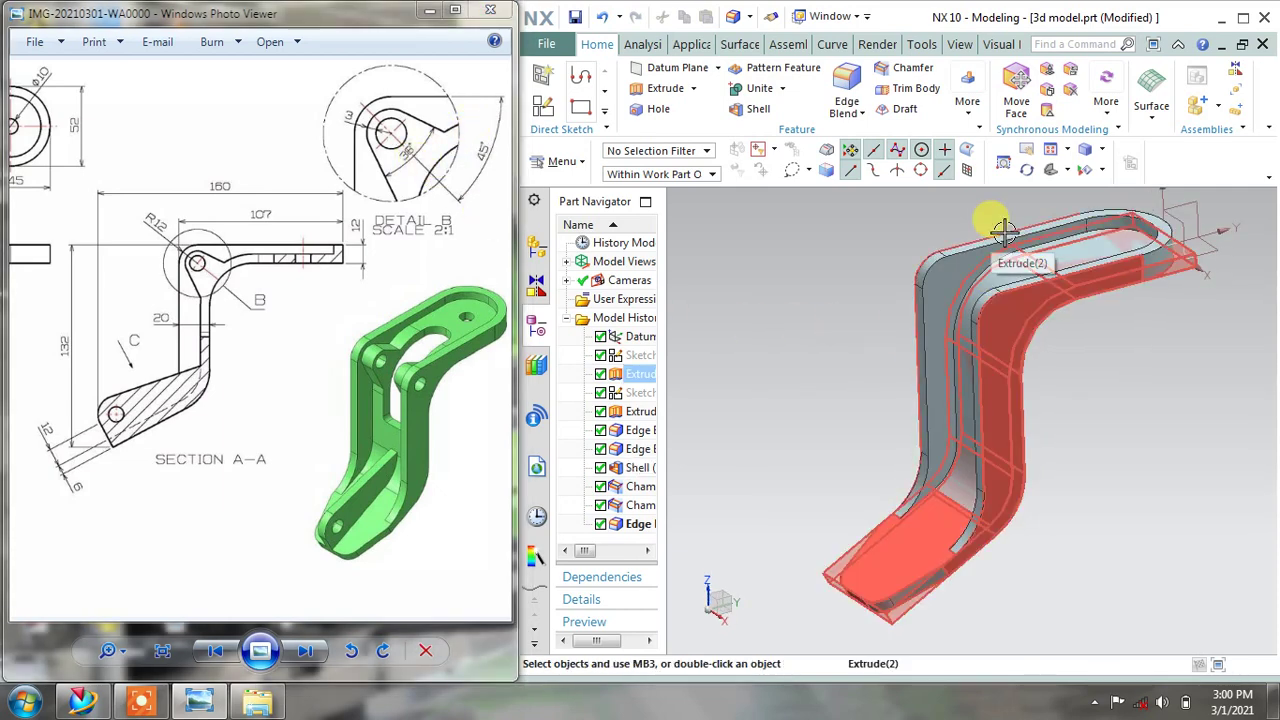
middle_drag(966, 217, 980, 218)
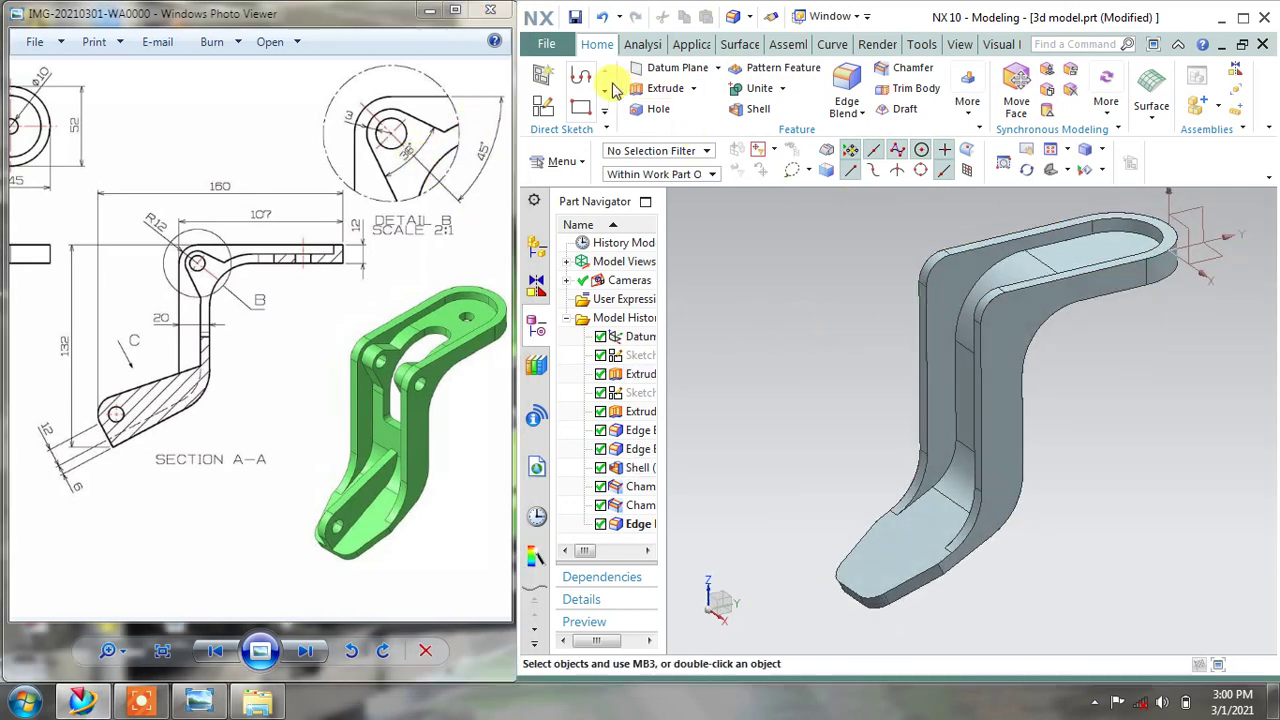
Create a sketch on the bracket's long side face and pan to show its bent profile
click(543, 75)
scroll(1045, 314, up, 2)
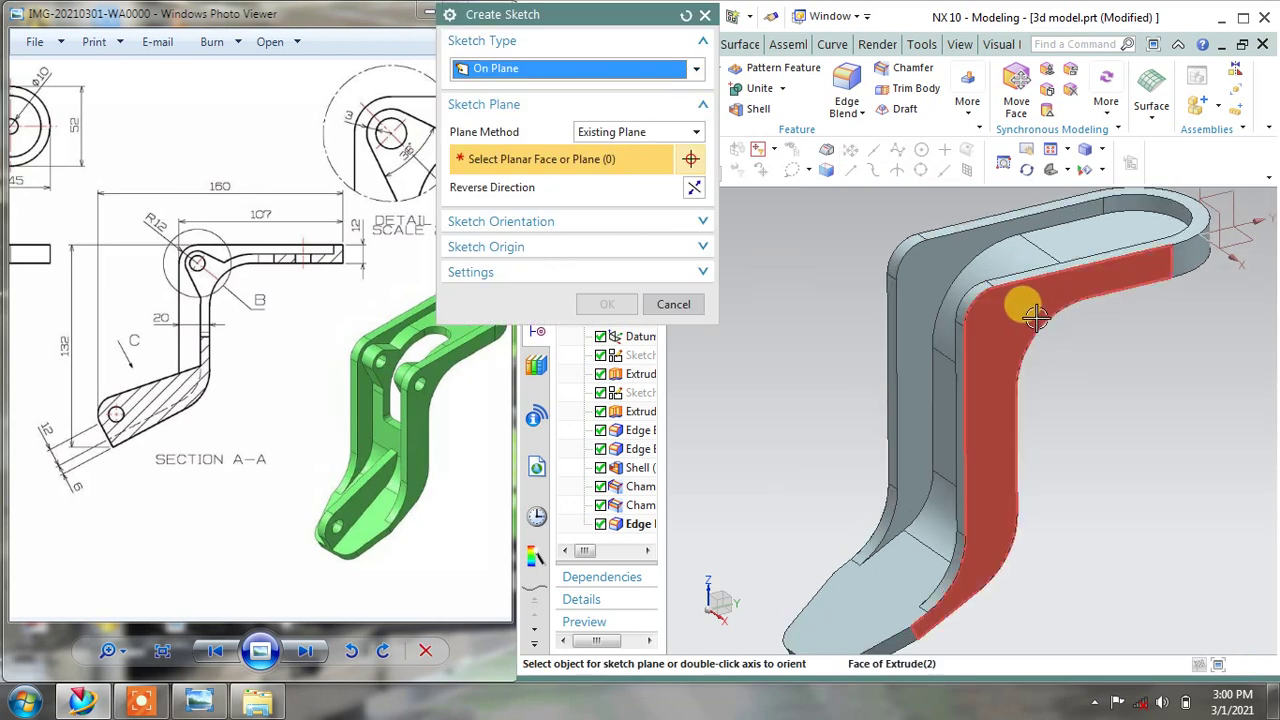
click(986, 306)
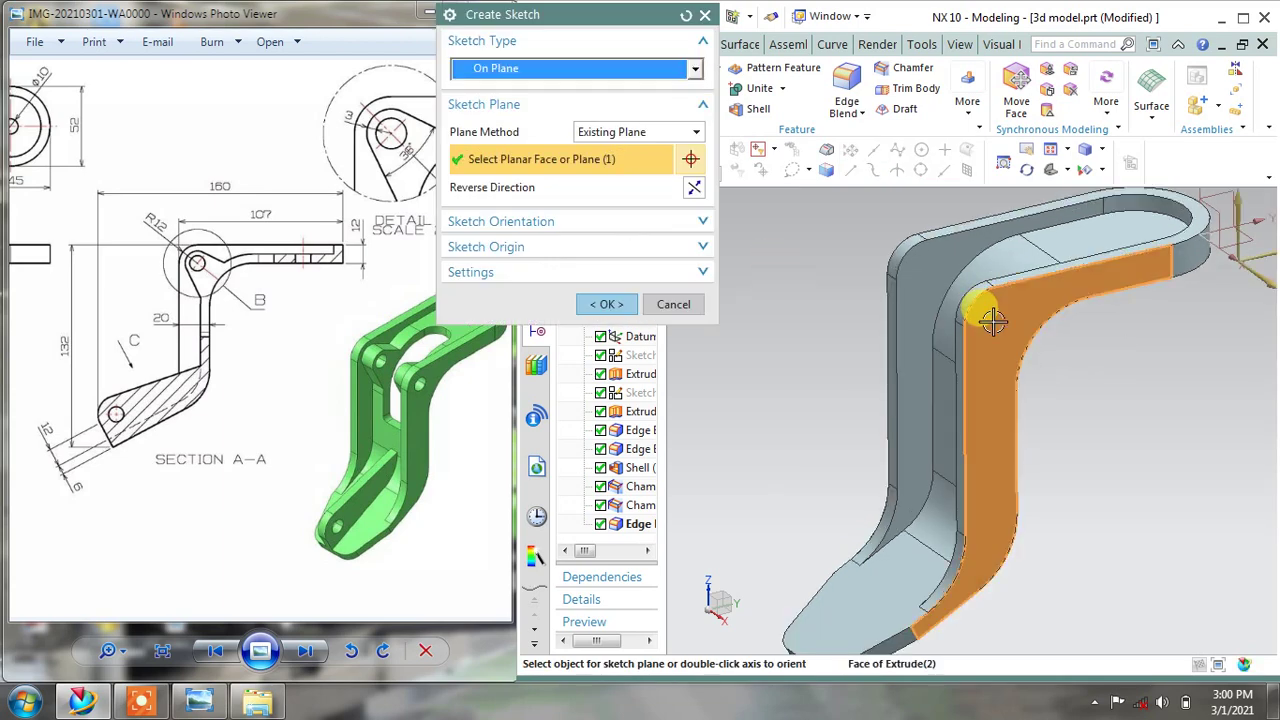
click(606, 304)
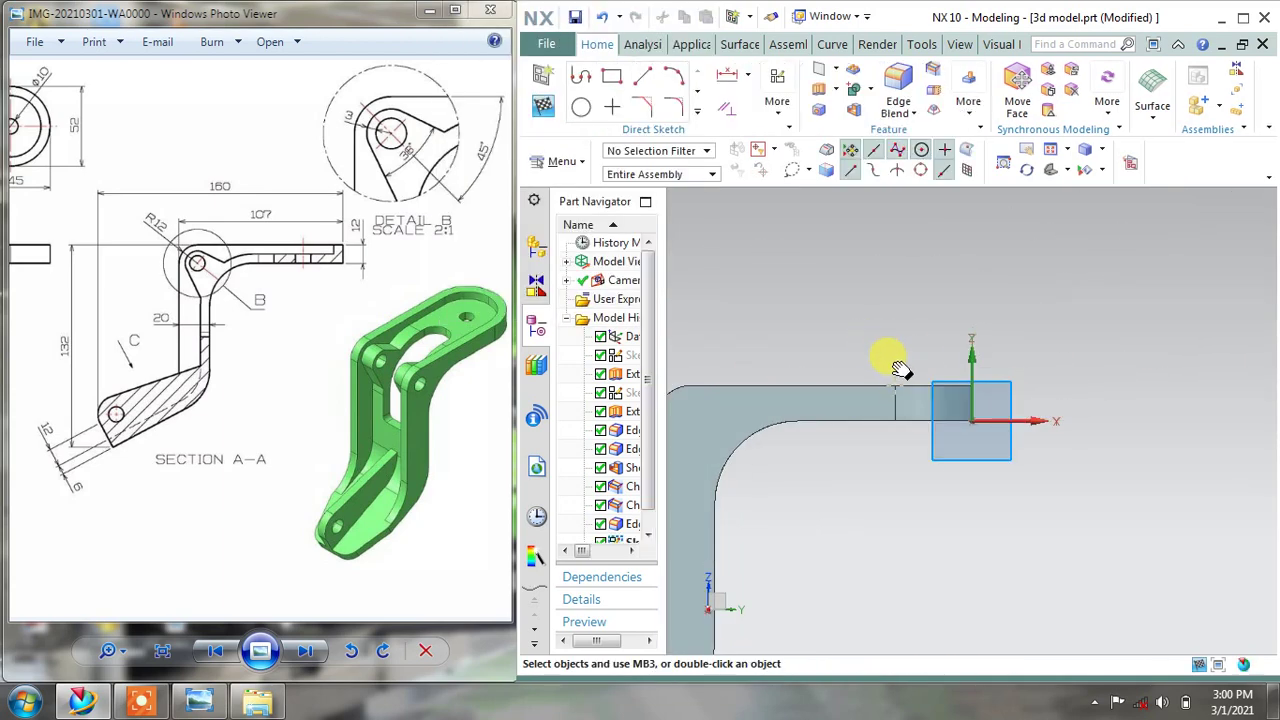
shift+middle_drag(894, 366, 1024, 250)
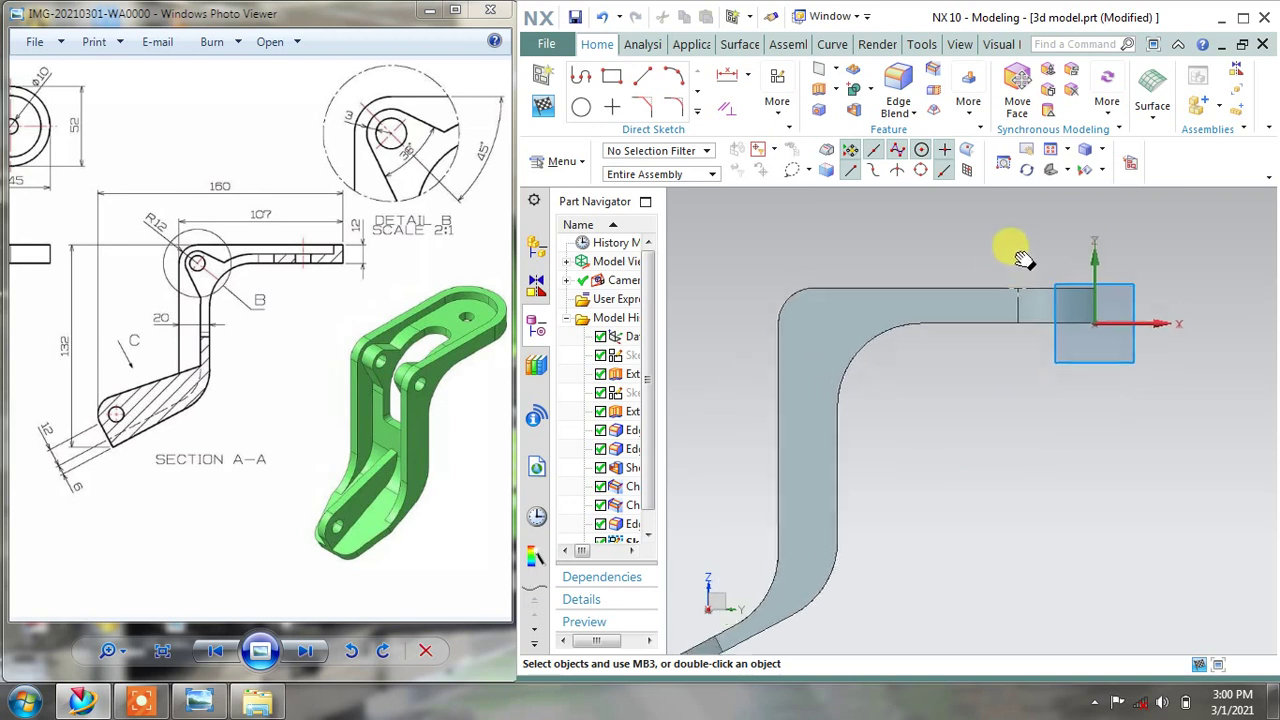
click(697, 110)
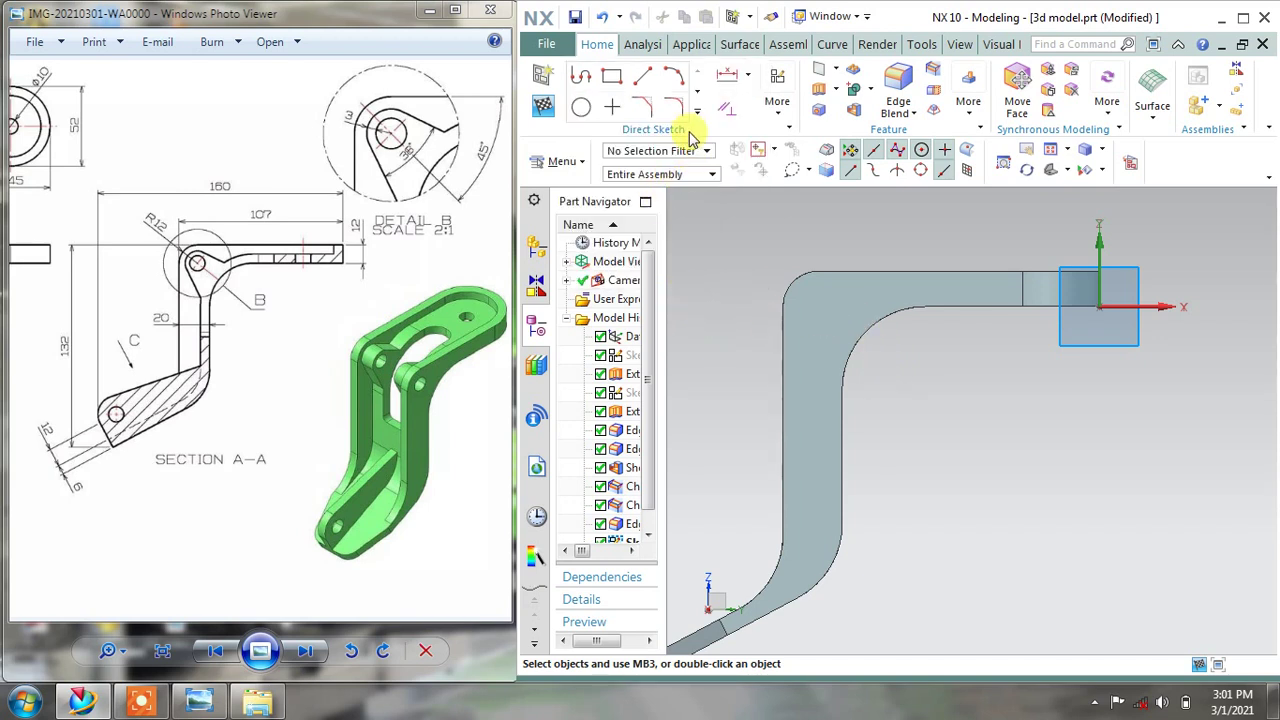
Project the bracket's inner edge chain (top edge, upper bend, vertical edge) into the sketch
click(699, 112)
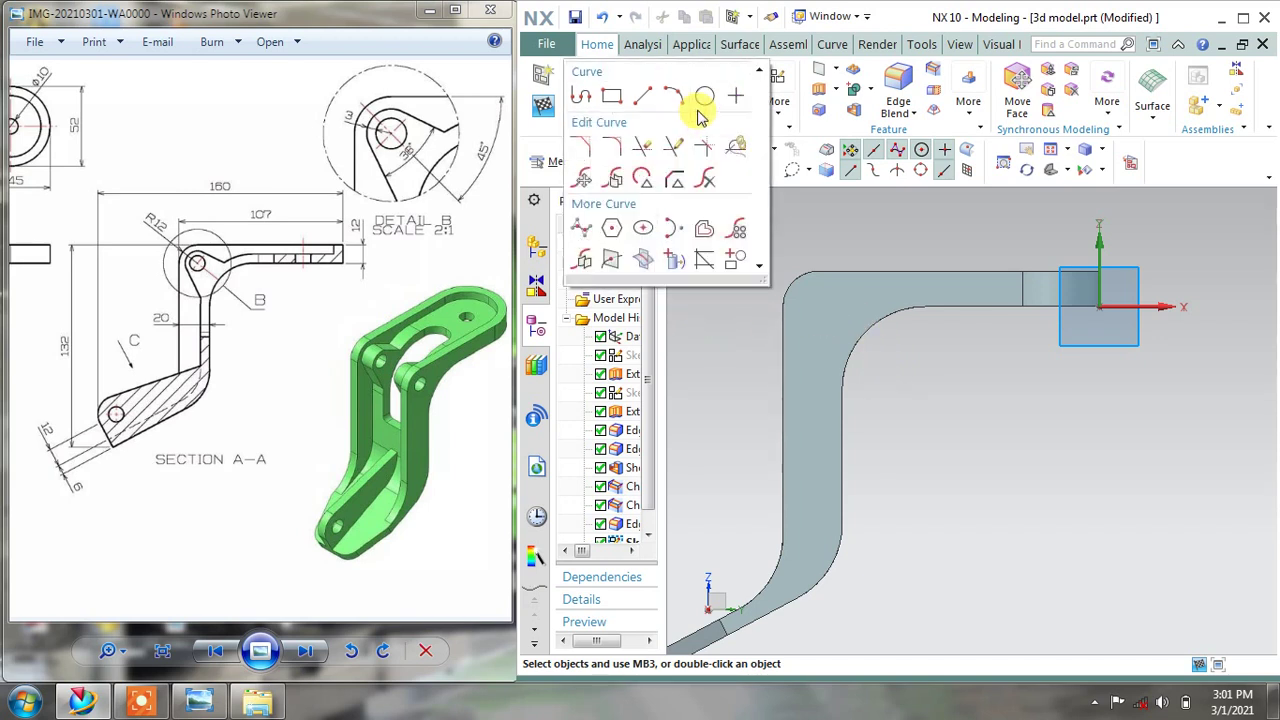
click(670, 261)
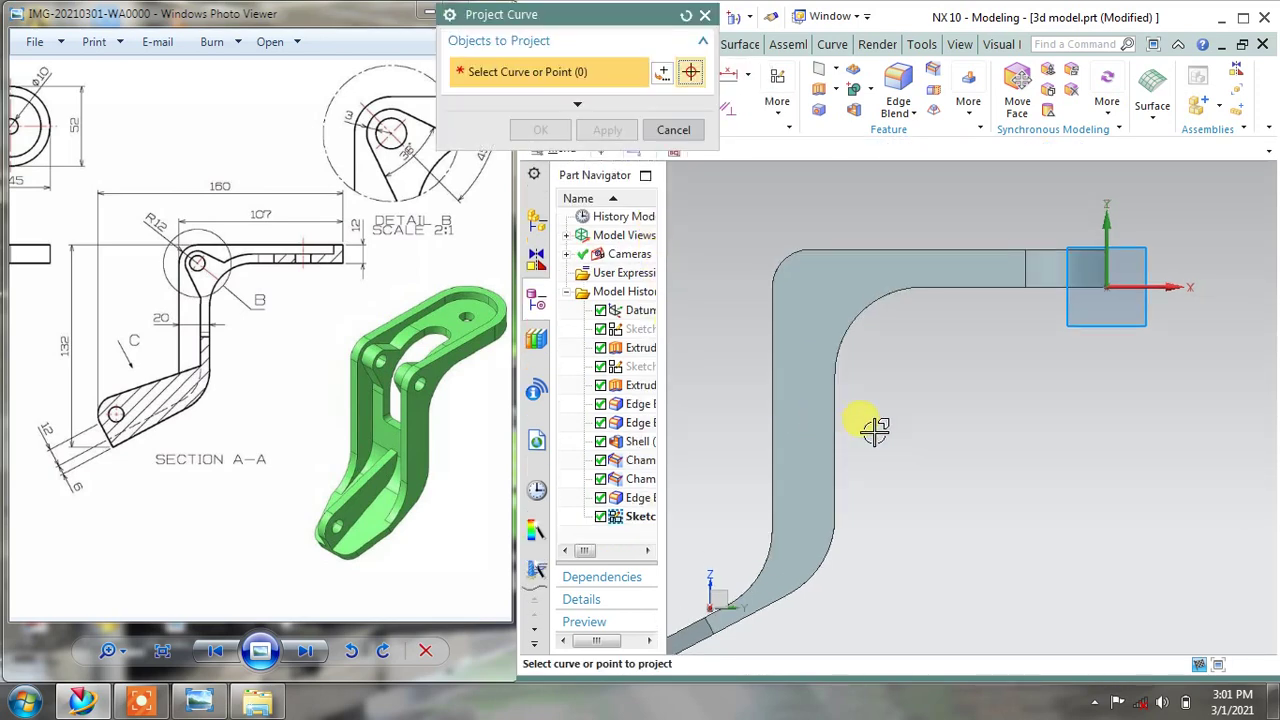
click(938, 289)
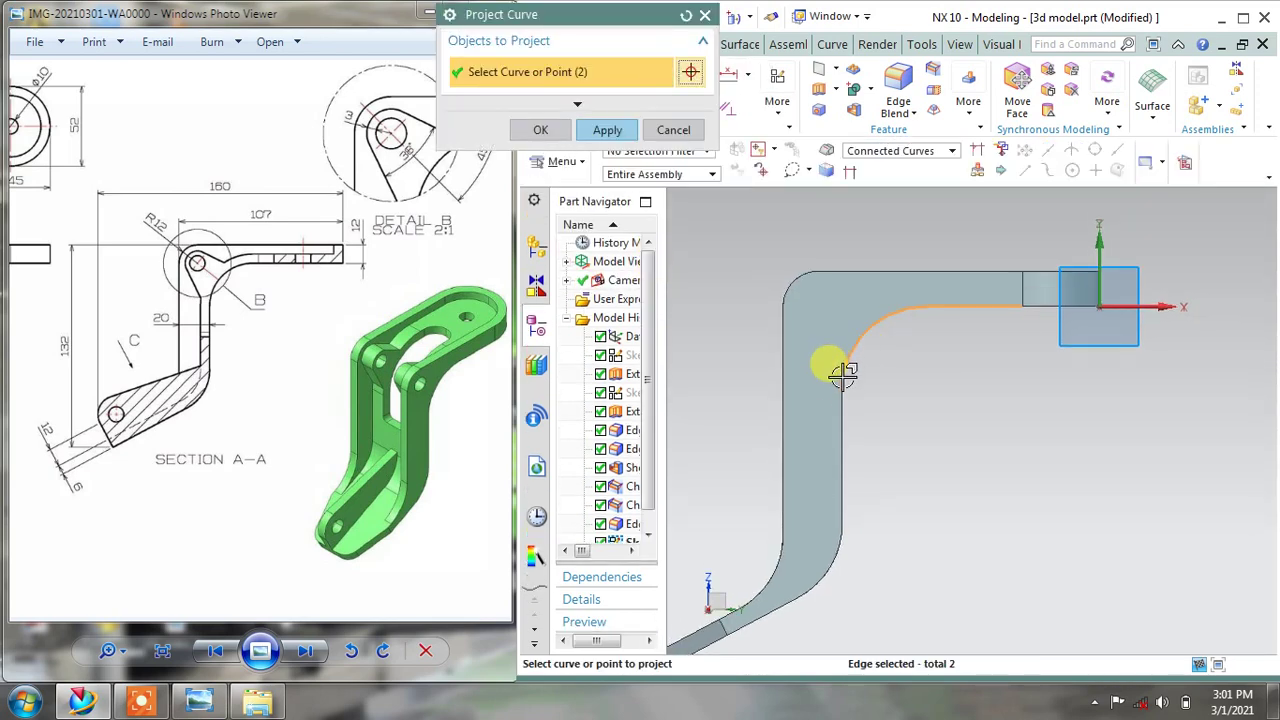
click(607, 130)
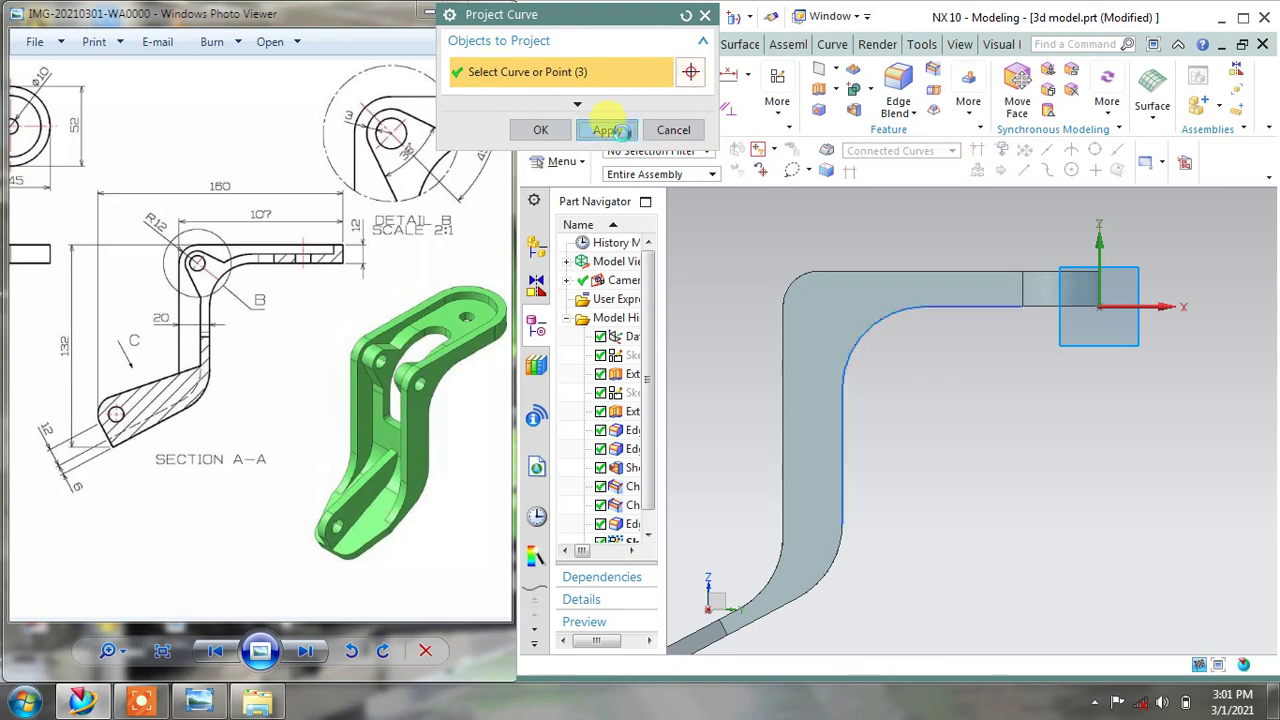
click(672, 130)
scroll(992, 380, up, 1)
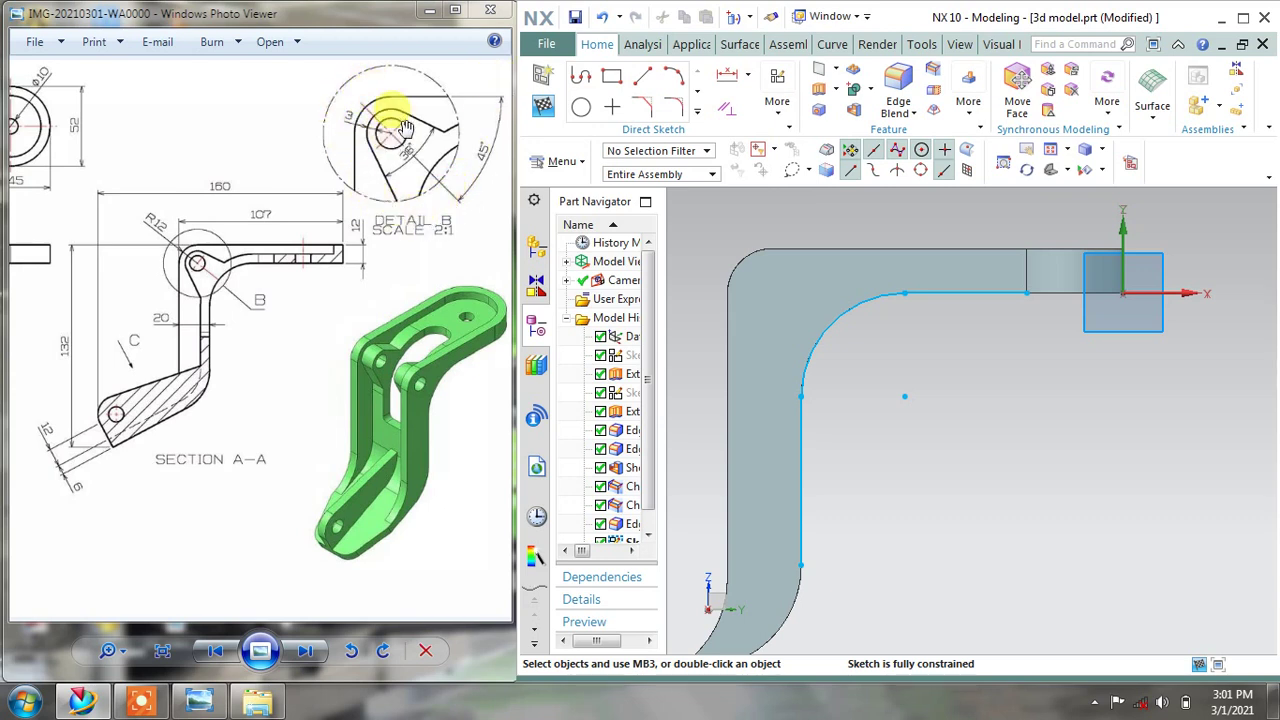
Zoom and pan the reference drawing across Detail B, R12/160, then the Ø10 hole and R28 bend
scroll(360, 130, up, 2)
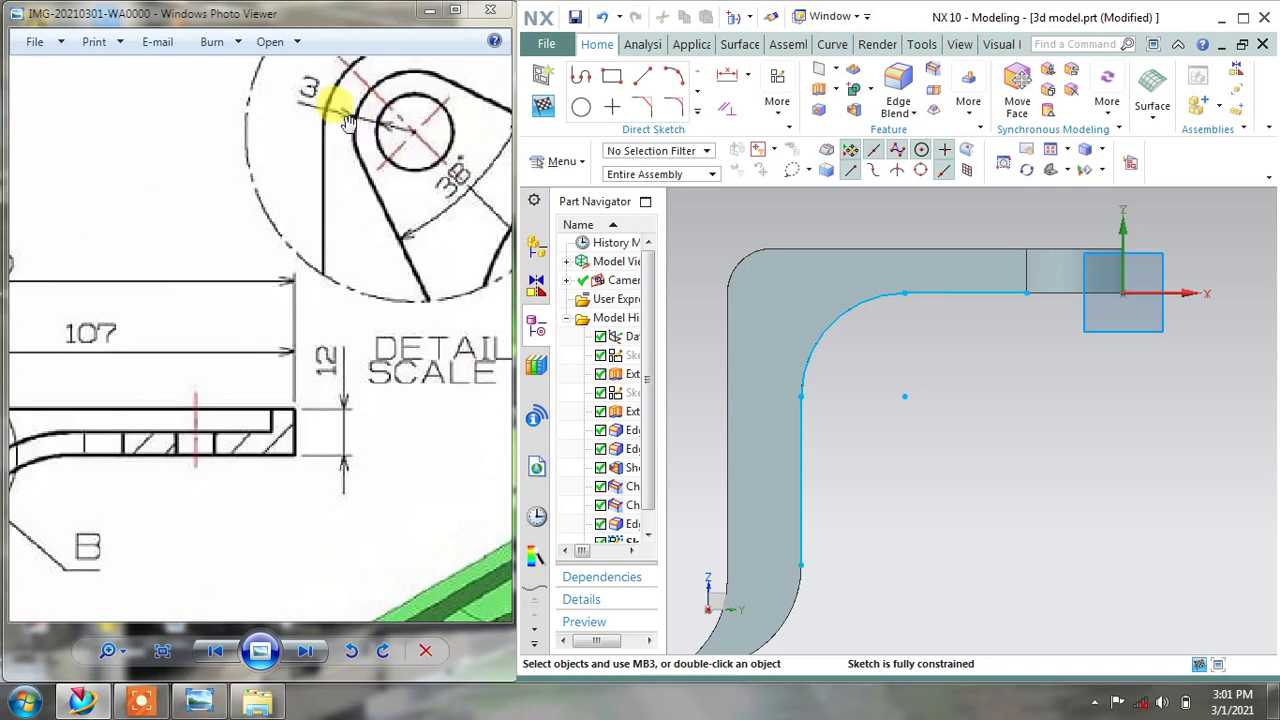
drag(375, 130, 388, 158)
scroll(388, 148, down, 3)
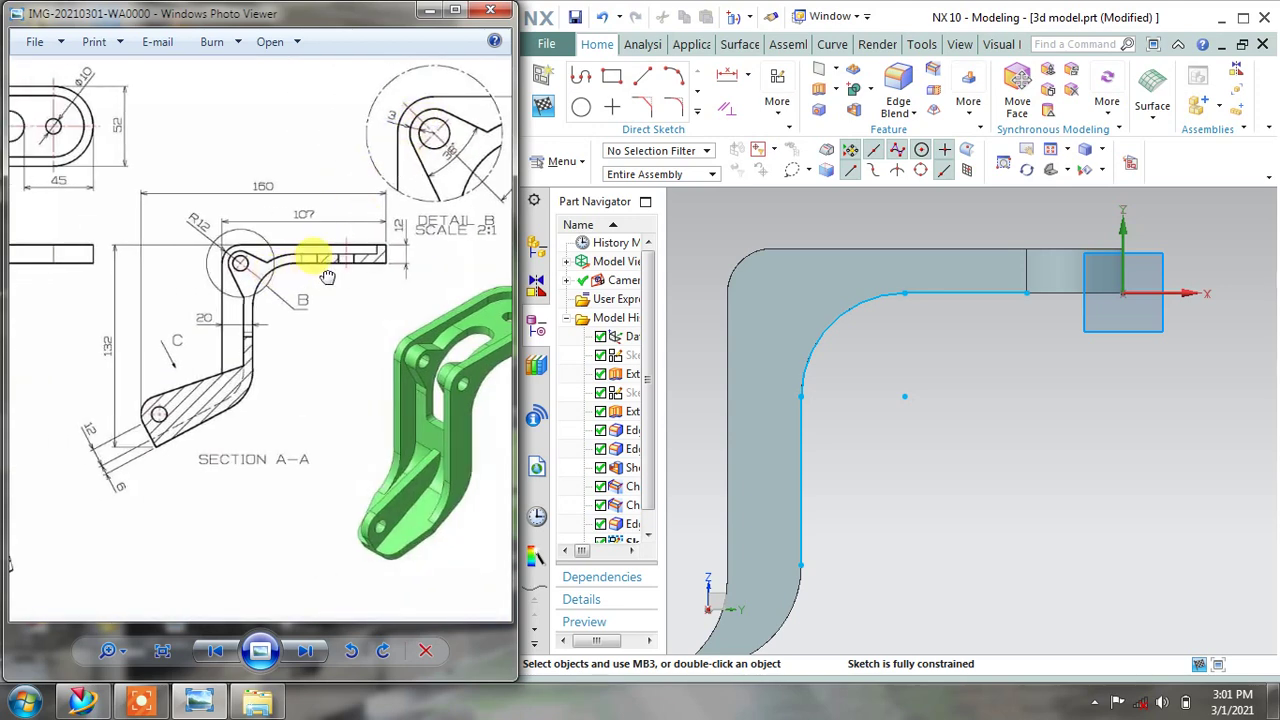
drag(300, 251, 457, 257)
scroll(108, 255, up, 2)
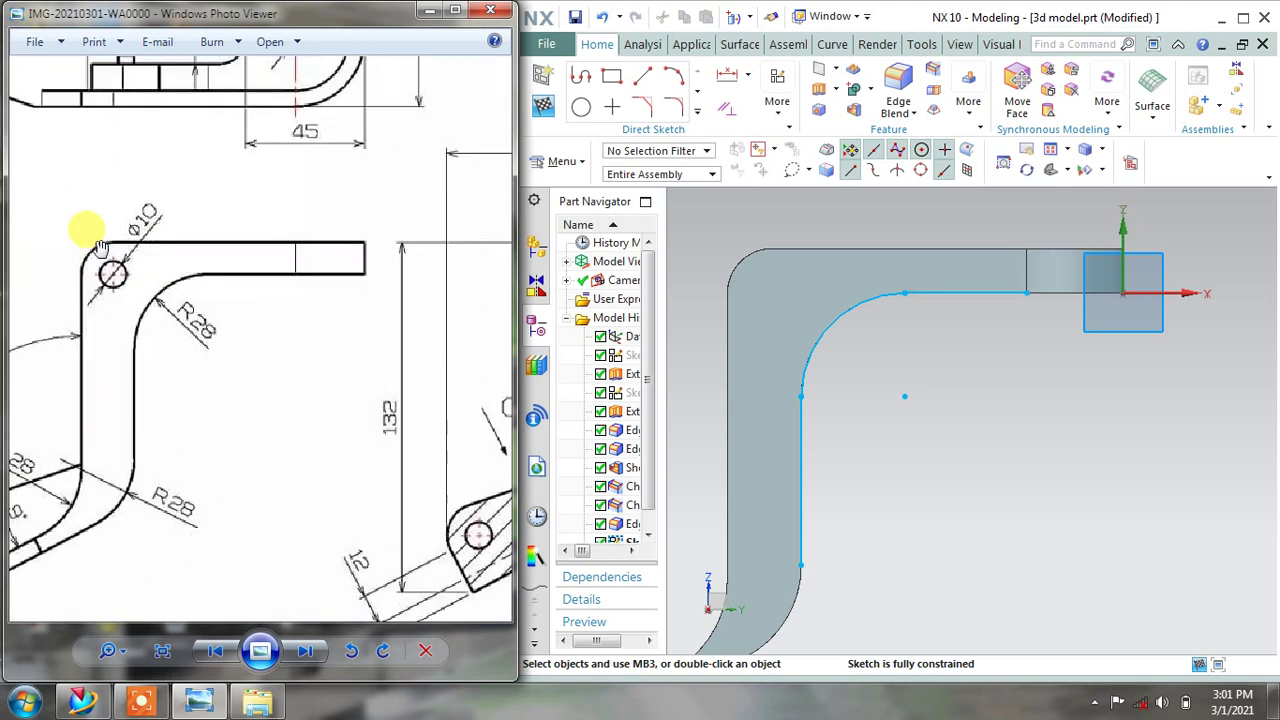
scroll(105, 268, up, 1)
drag(380, 342, 114, 362)
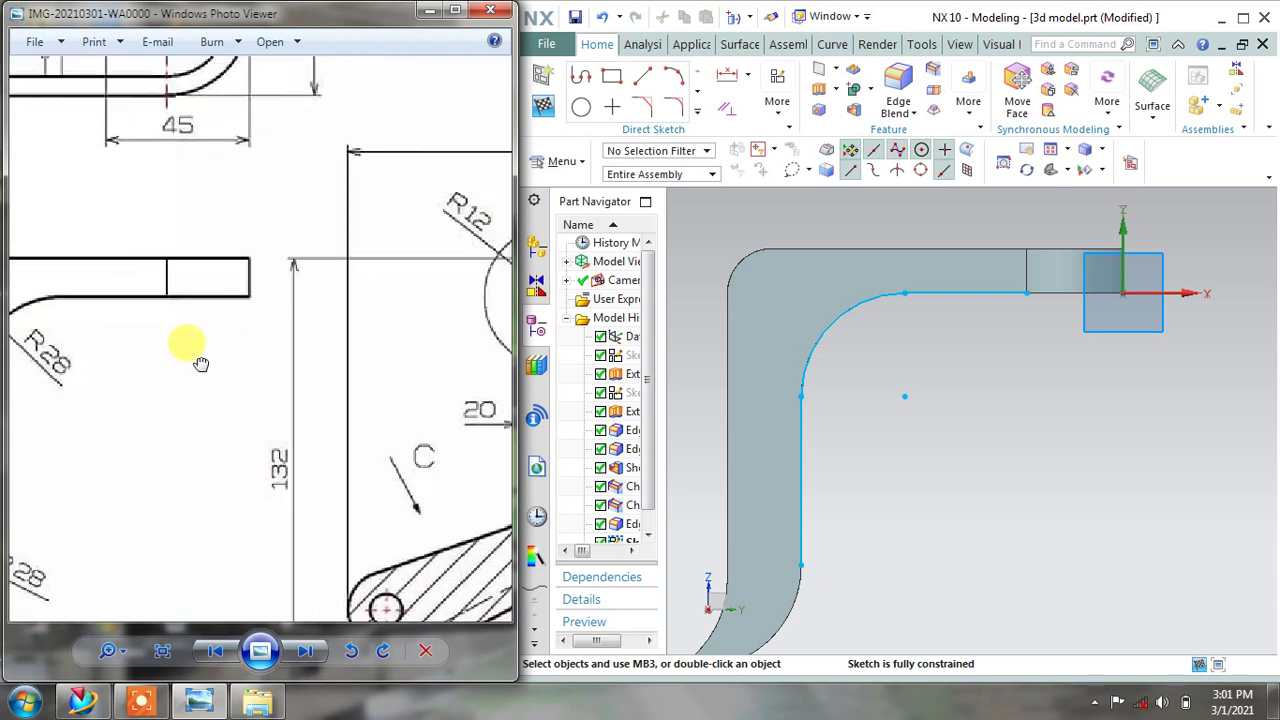
drag(349, 357, 330, 377)
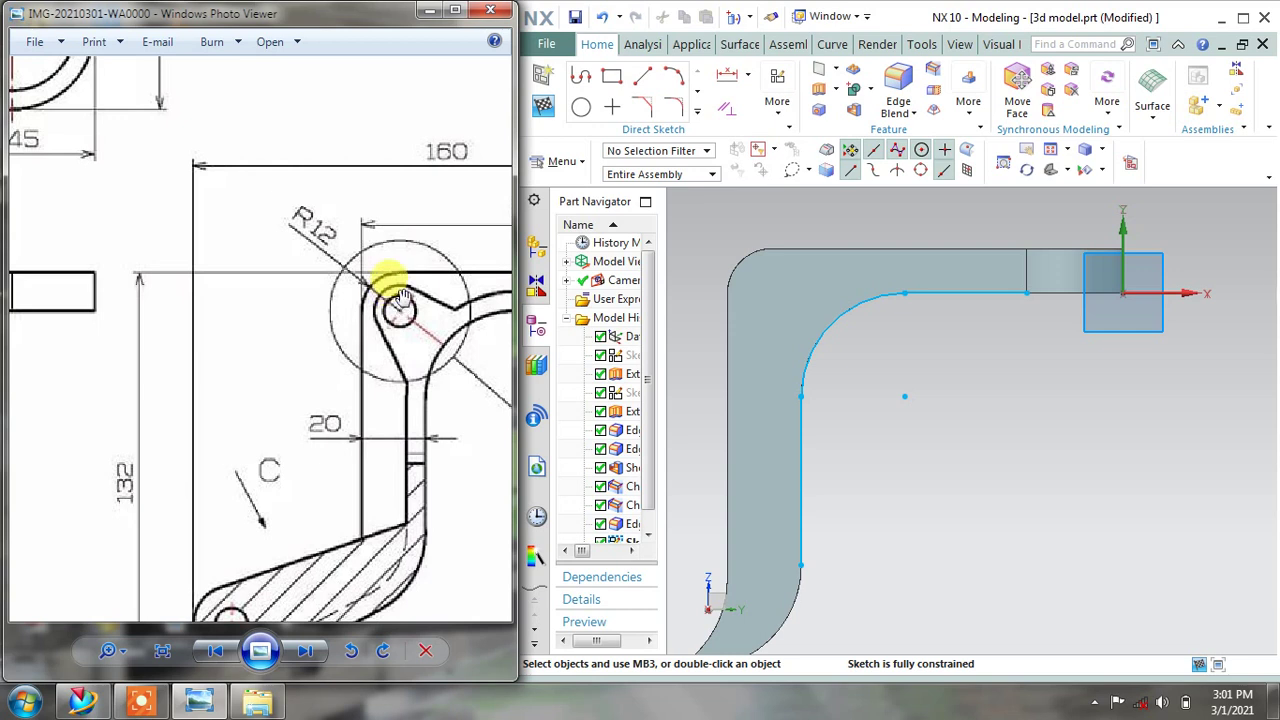
drag(157, 330, 457, 343)
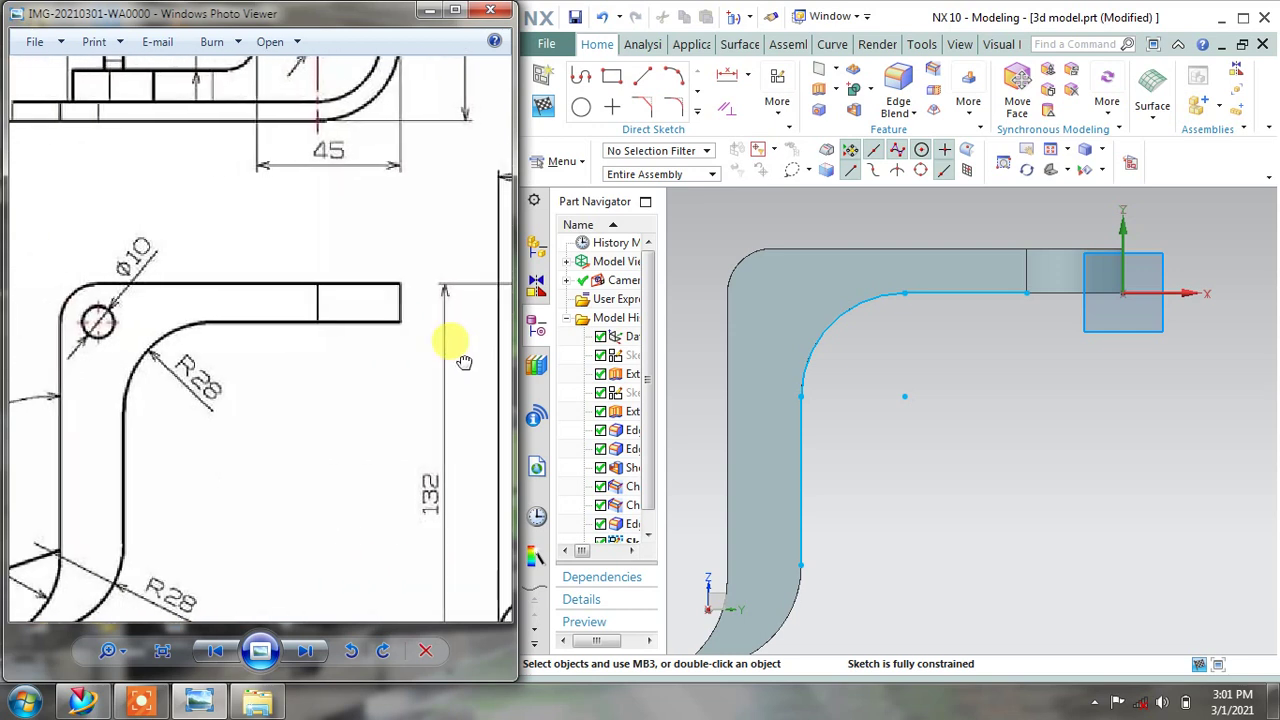
Draw a 13 mm diameter circle centred on the upper bend's corner arc centre
click(581, 107)
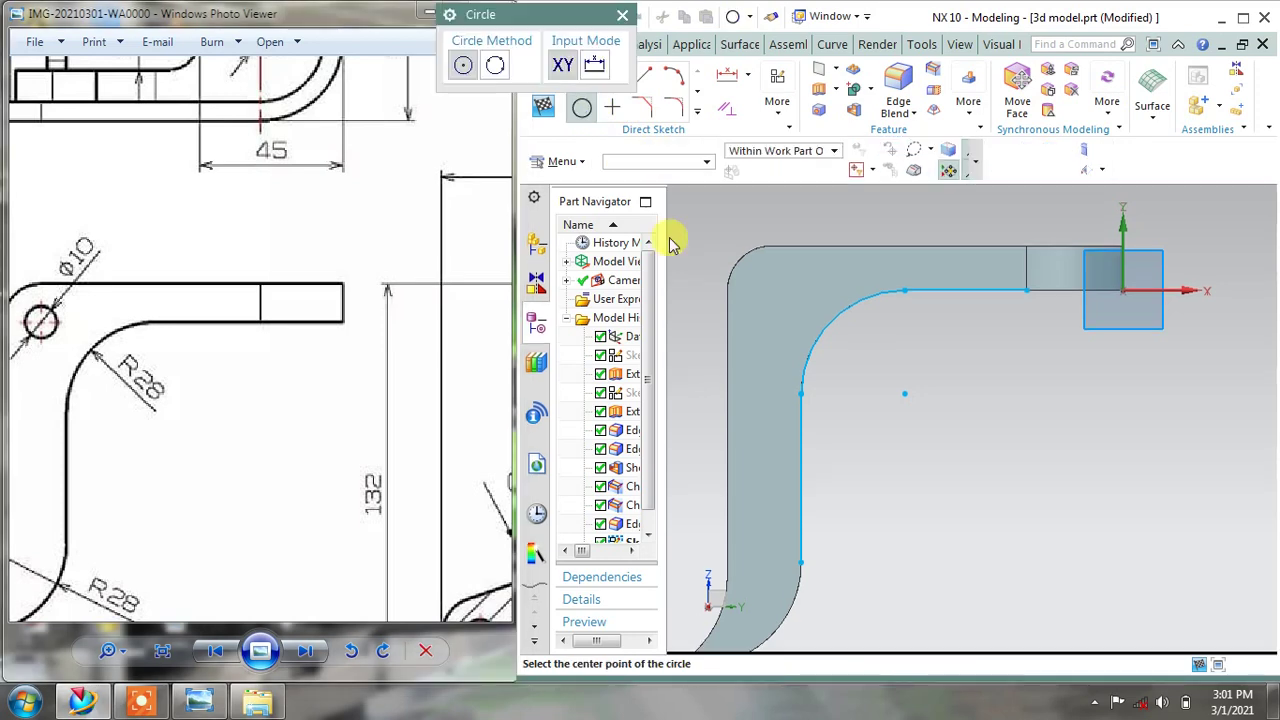
scroll(752, 287, up, 2)
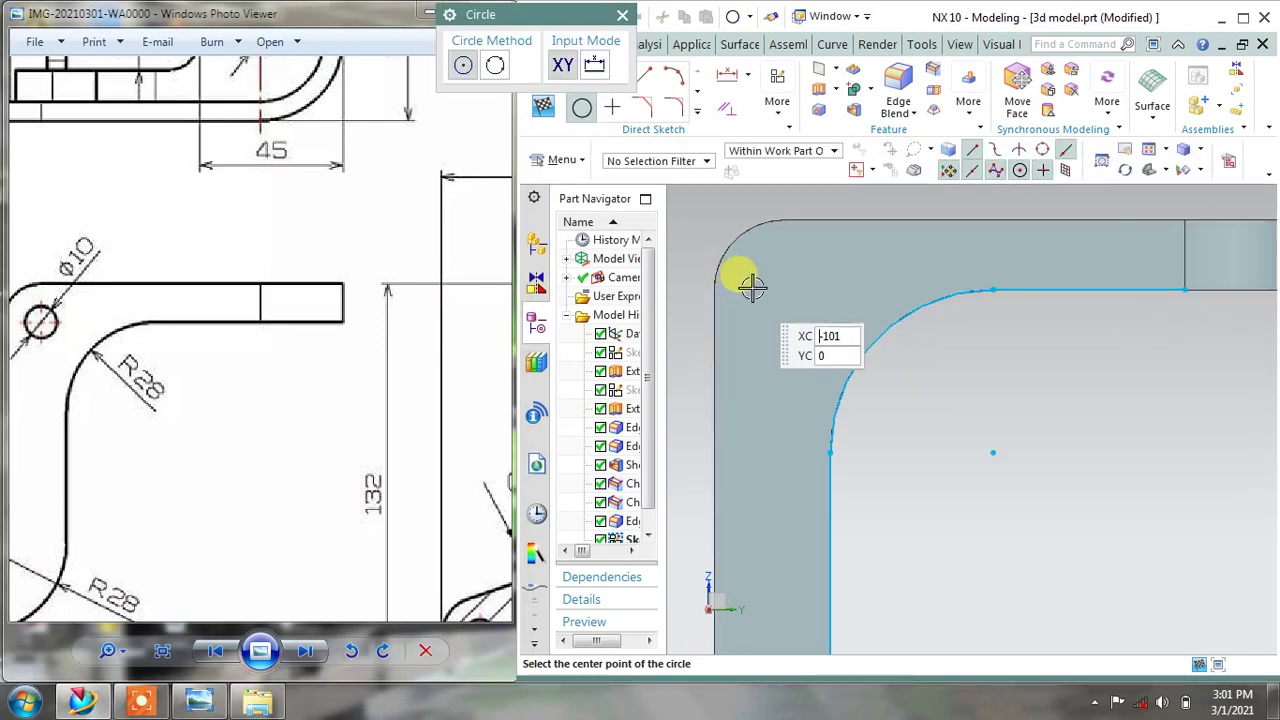
click(779, 104)
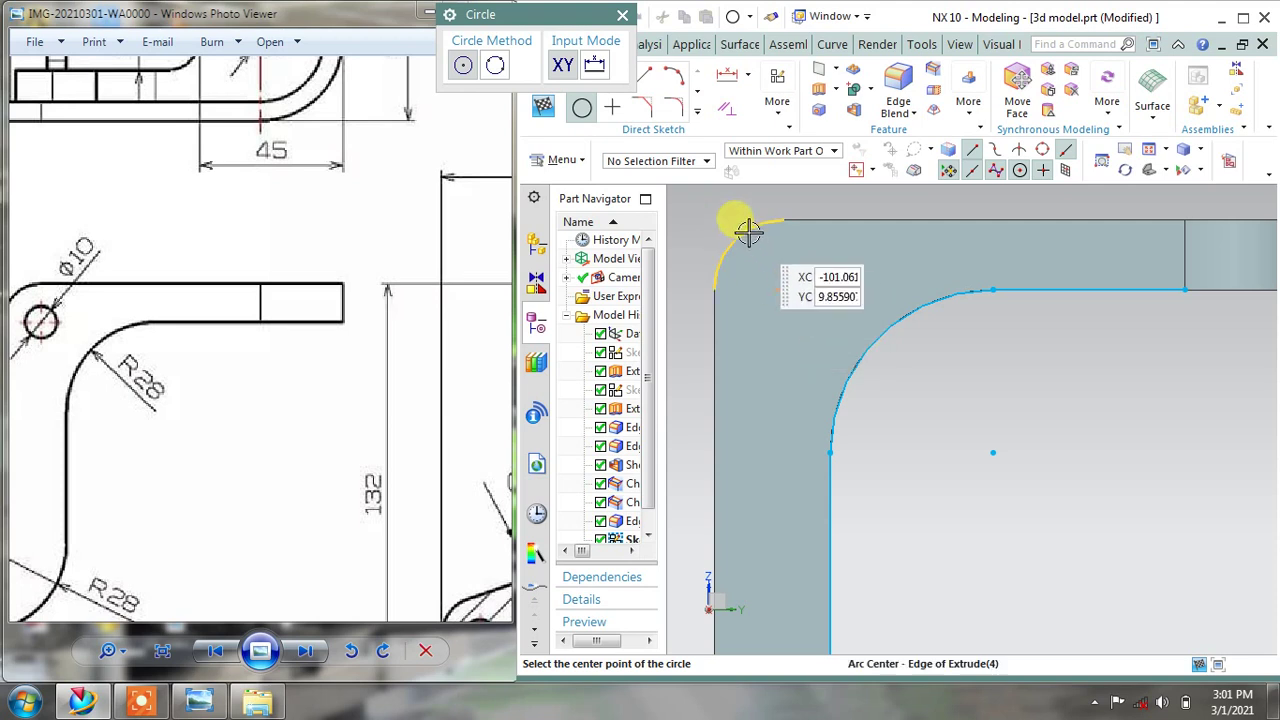
click(786, 284)
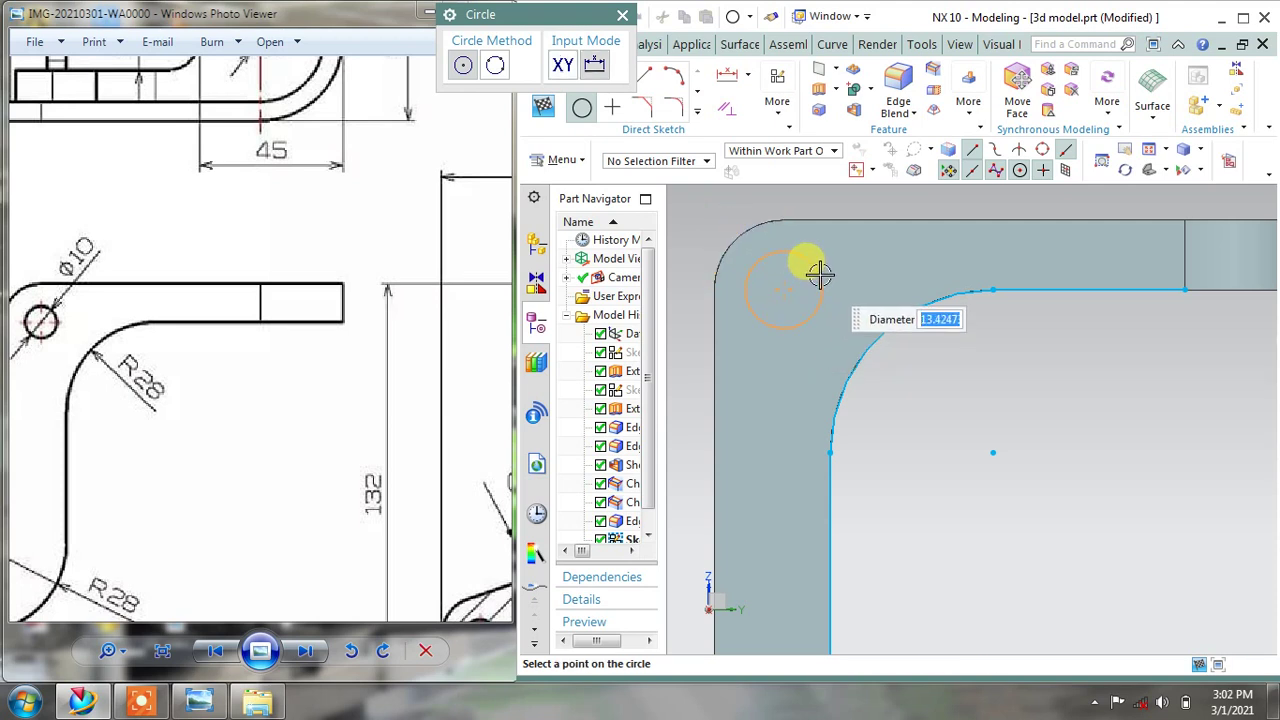
text(13)
key(Return)
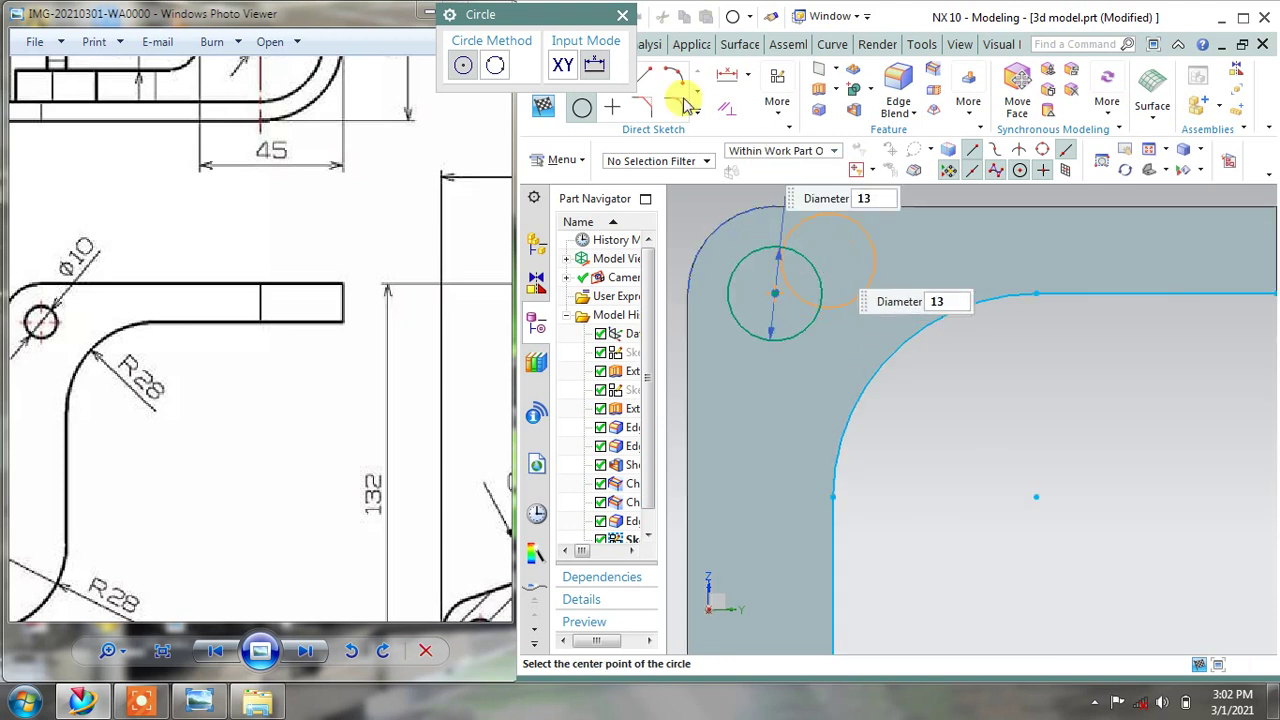
click(622, 14)
scroll(1000, 340, down, 3)
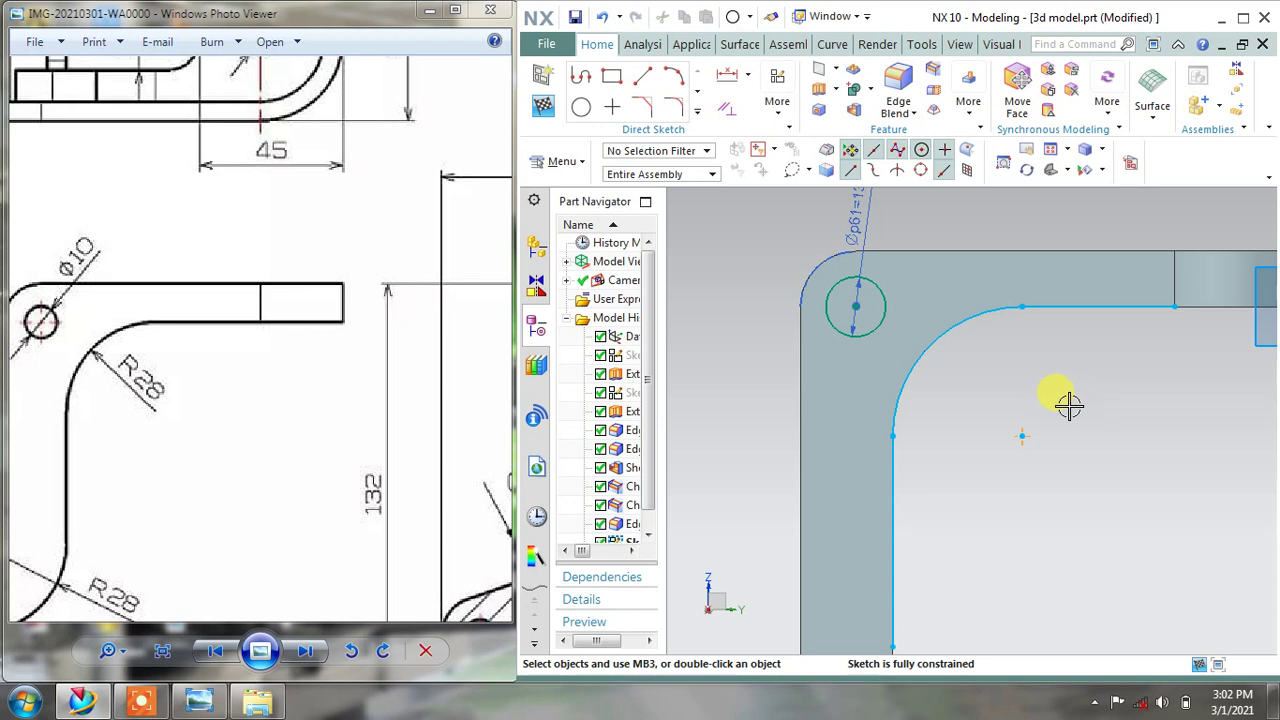
shift+middle_drag(1068, 404, 1023, 380)
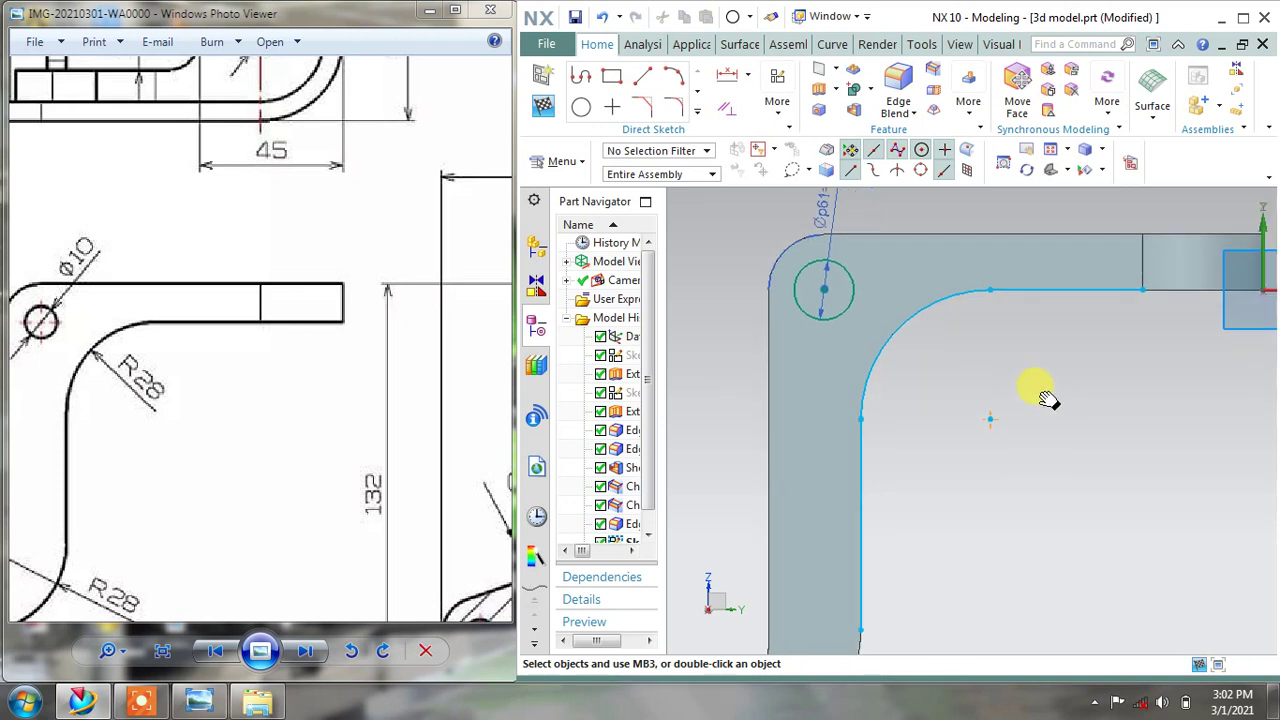
Draw a diagonal line from the circle's centre into the bend and convert it to a reference line
click(648, 82)
click(810, 280)
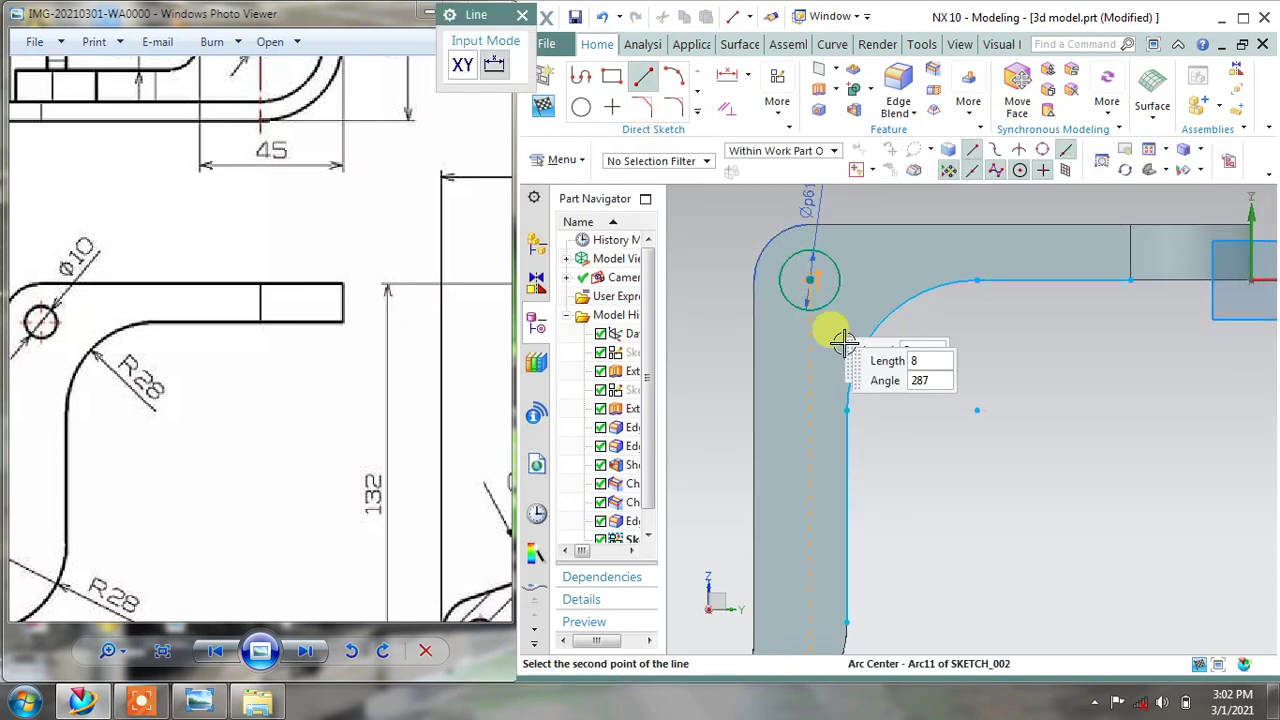
click(993, 451)
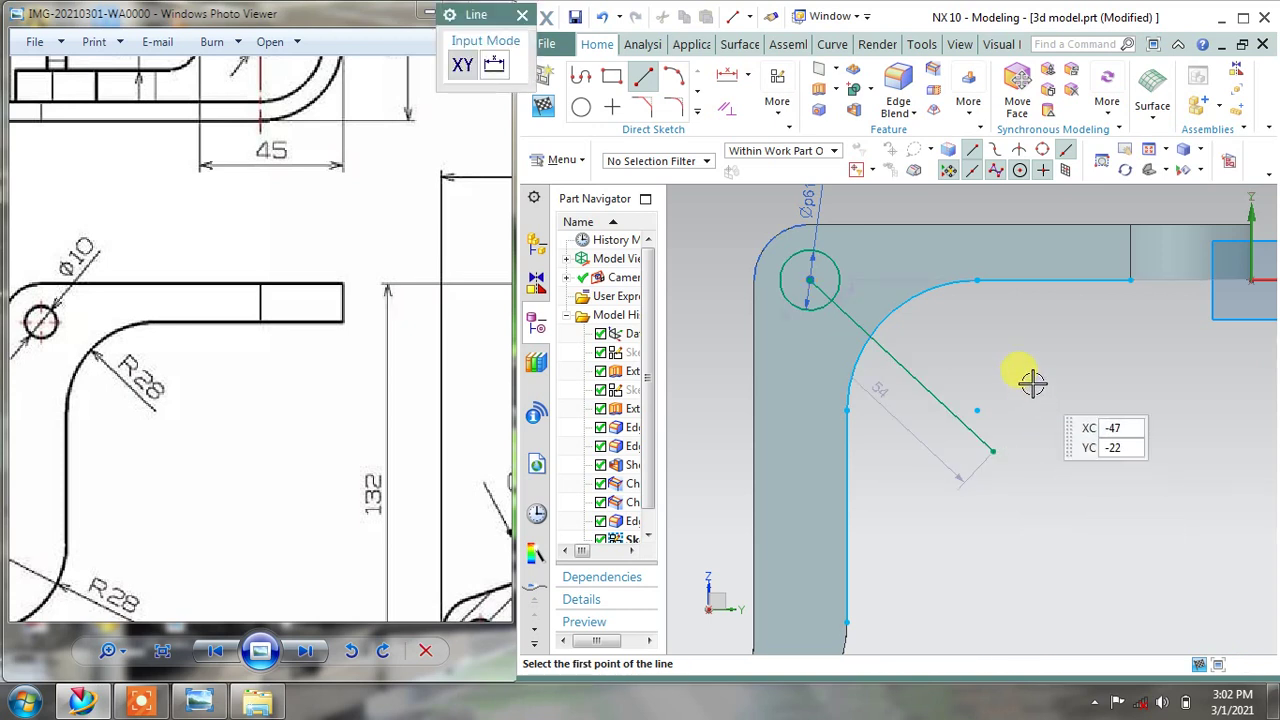
scroll(1032, 380, down, 1)
key(Escape)
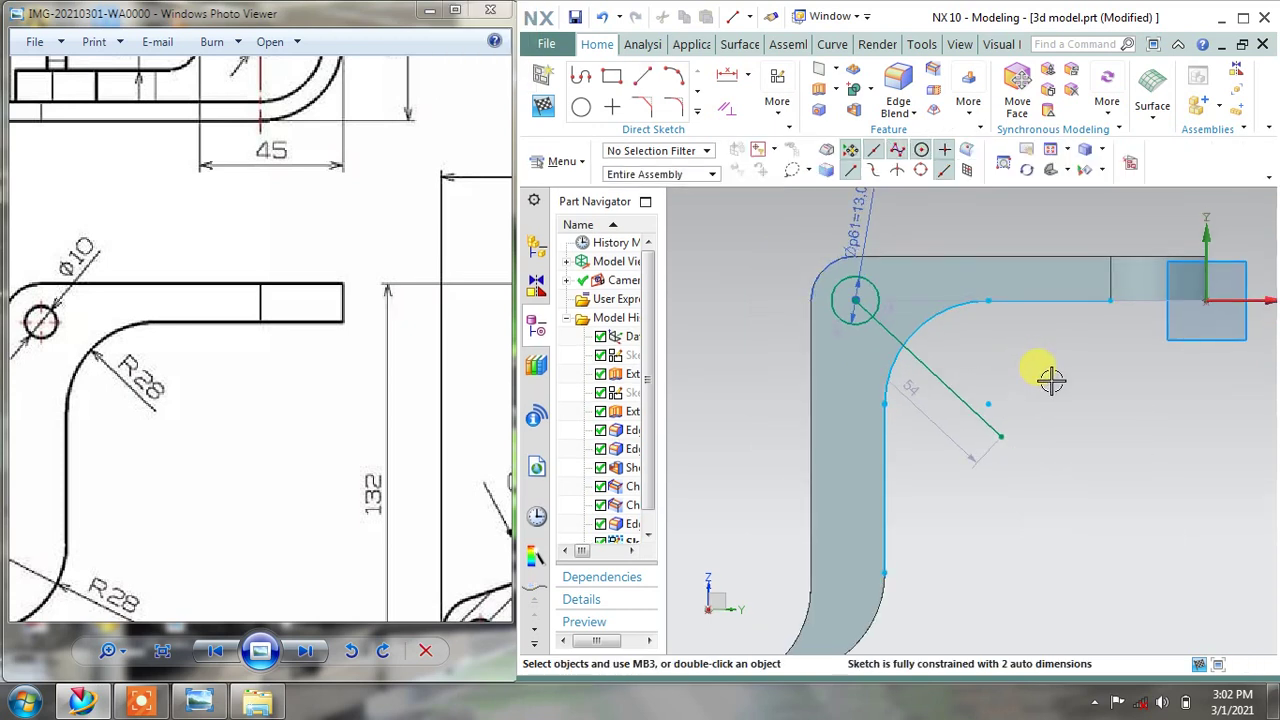
click(941, 374)
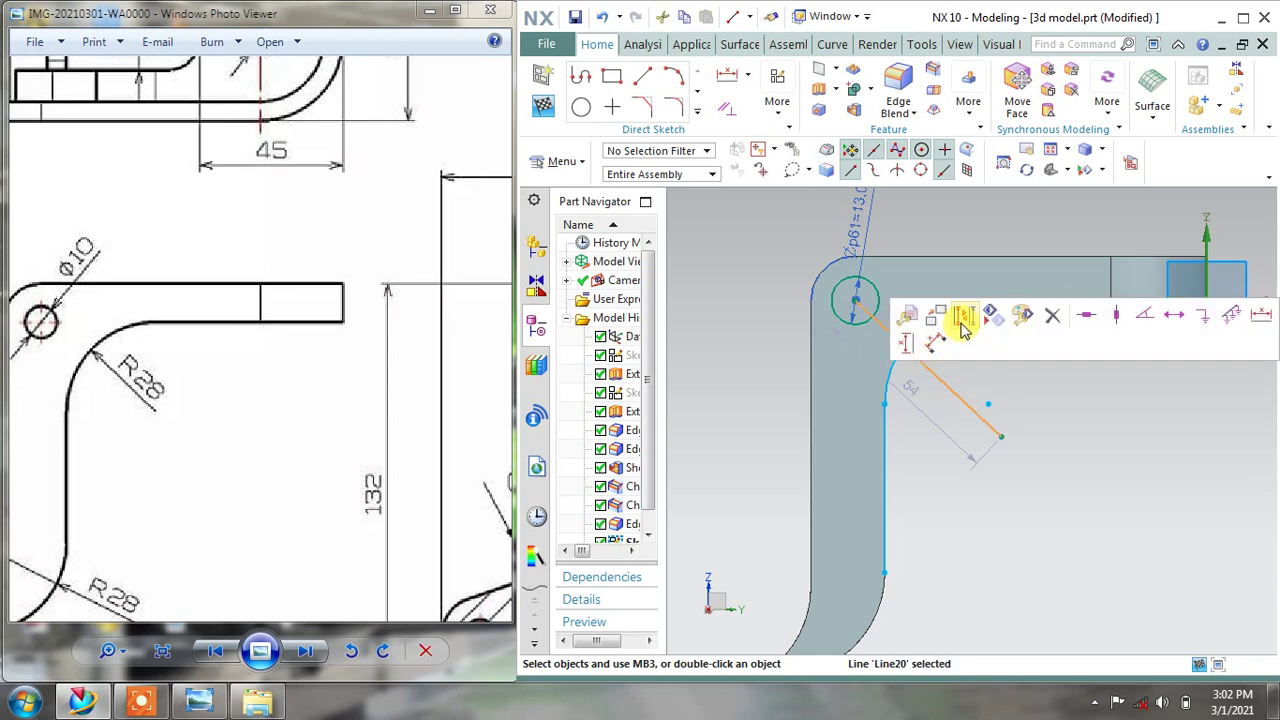
click(963, 324)
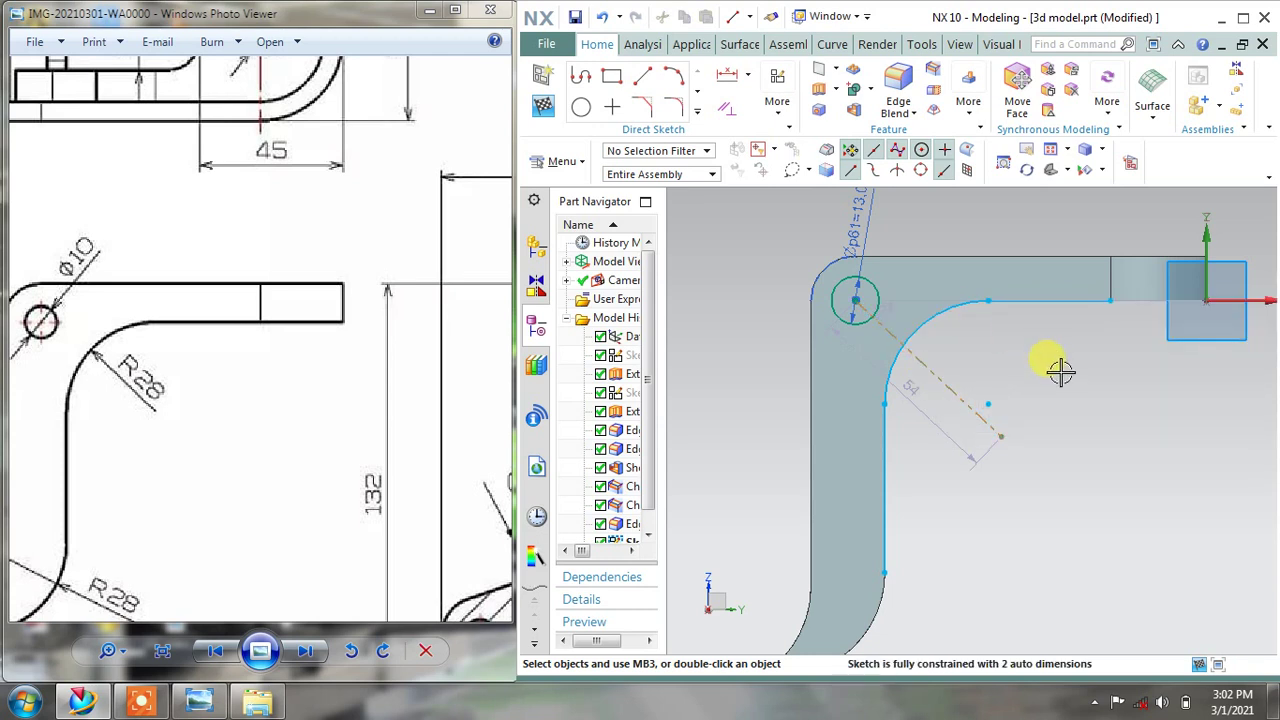
Pan the reference drawing to show the 160, 107 and R12 dimensions, Section A-A and Detail B
drag(329, 349, 63, 408)
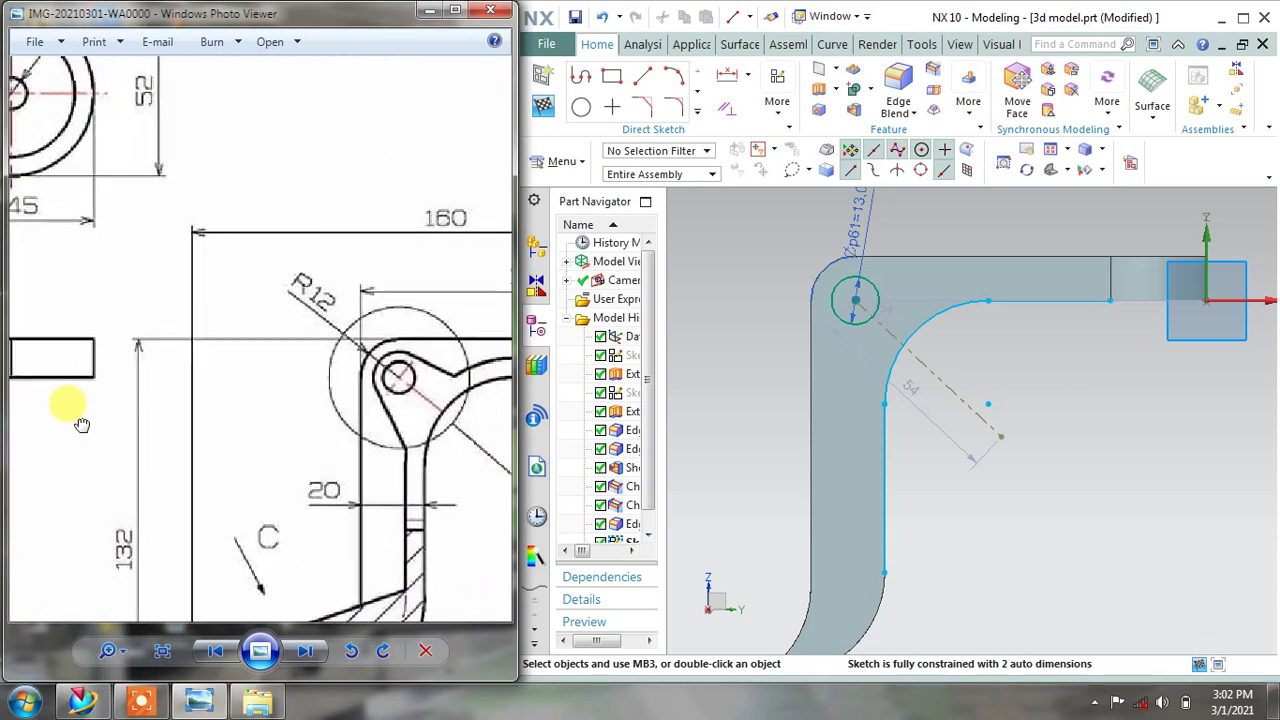
click(301, 388)
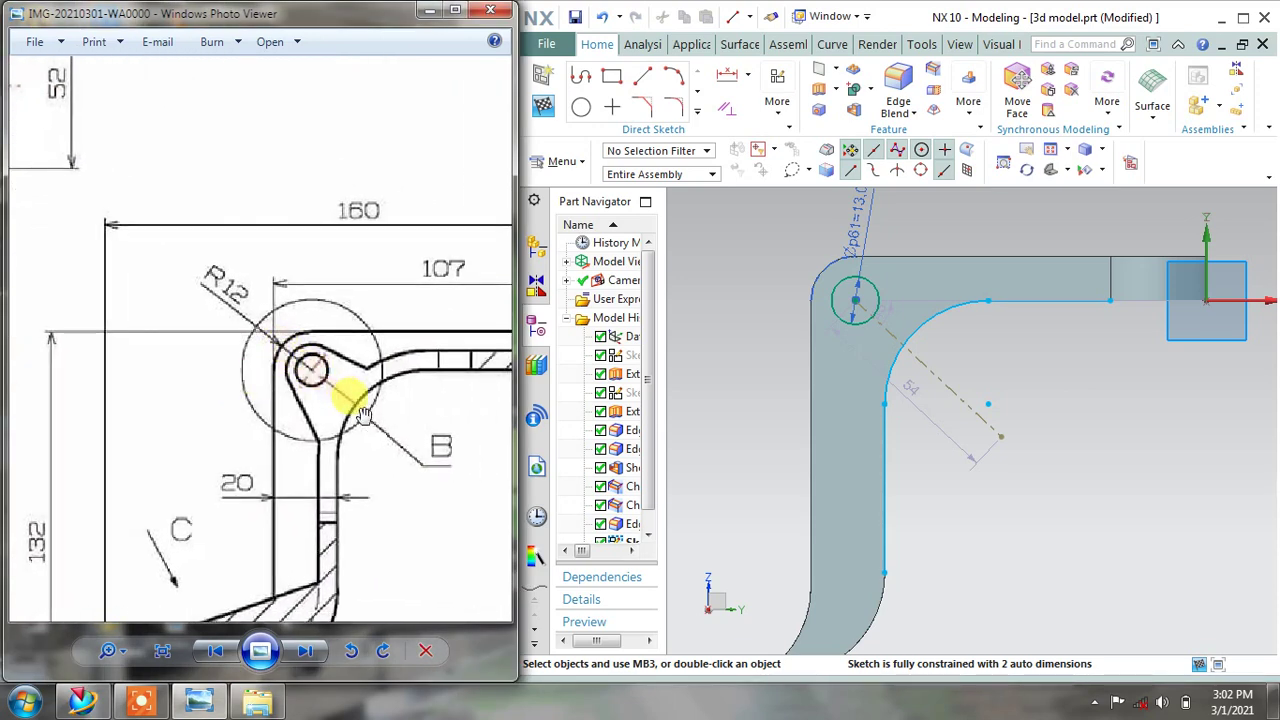
drag(141, 274, 257, 286)
scroll(337, 300, down, 2)
drag(337, 300, 120, 349)
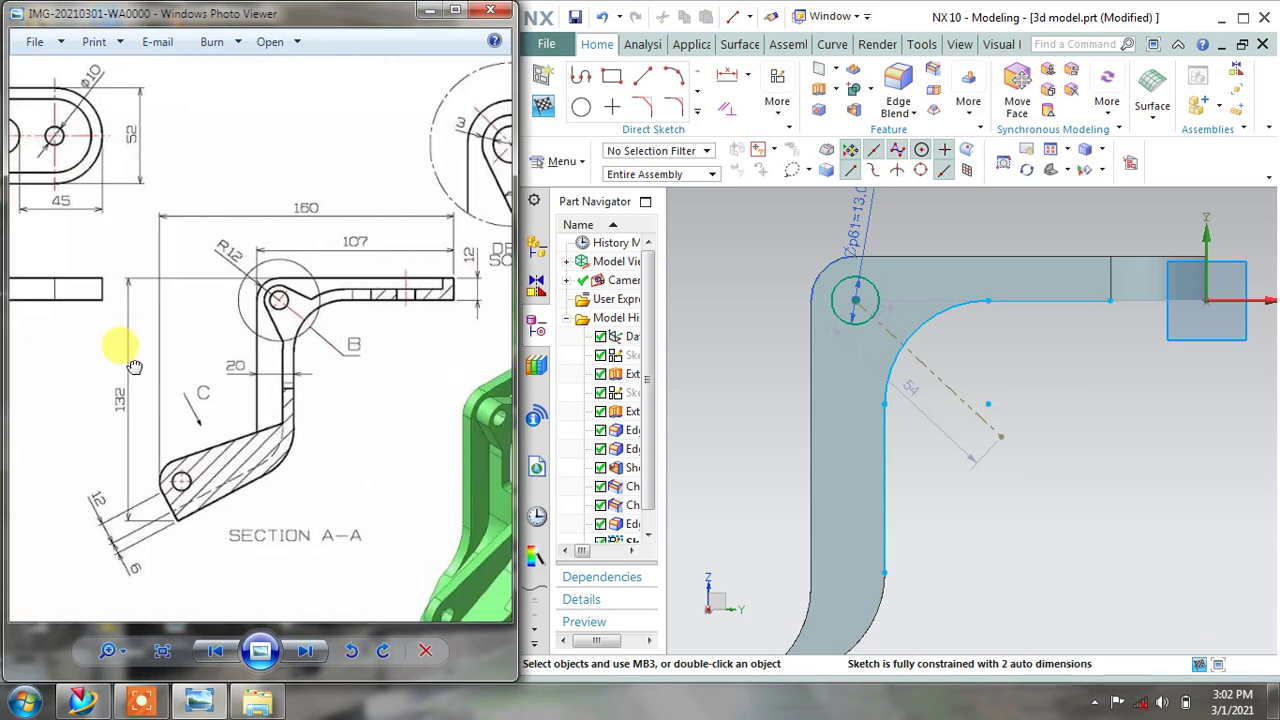
drag(502, 180, 260, 188)
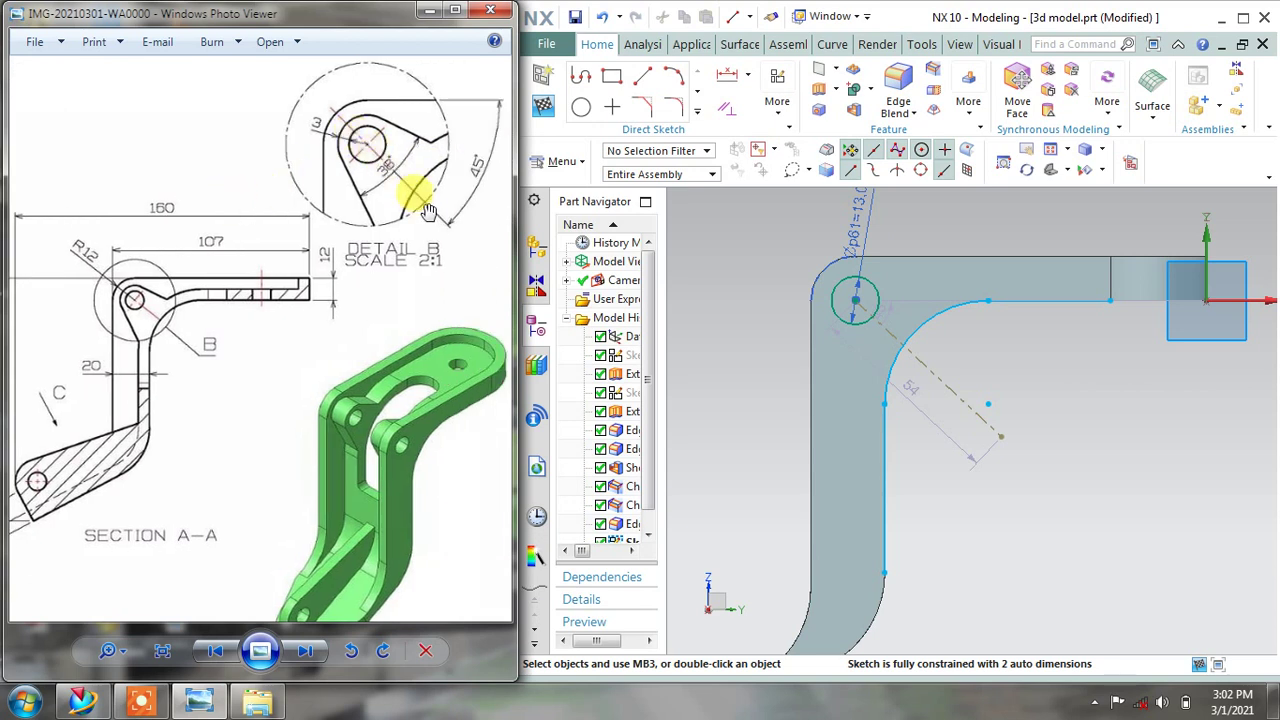
Add a 45° angular dimension between the straight top edge and the diagonal reference line
click(748, 78)
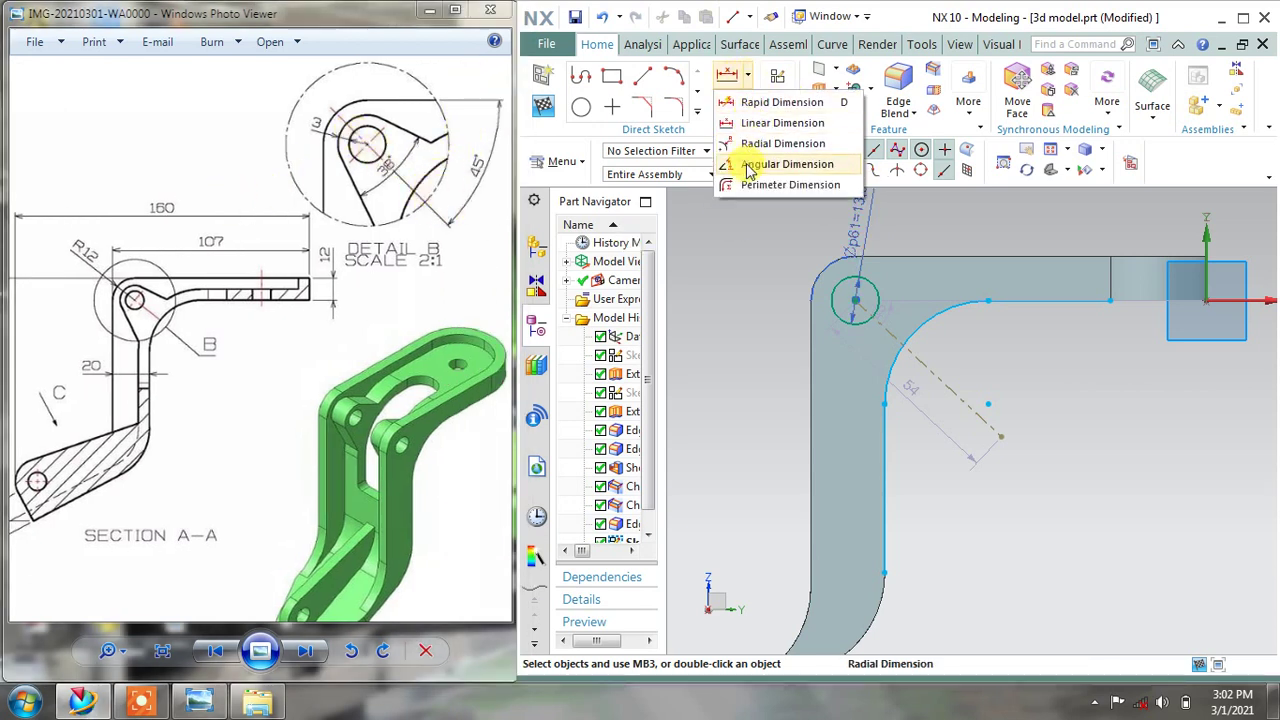
click(787, 164)
click(974, 251)
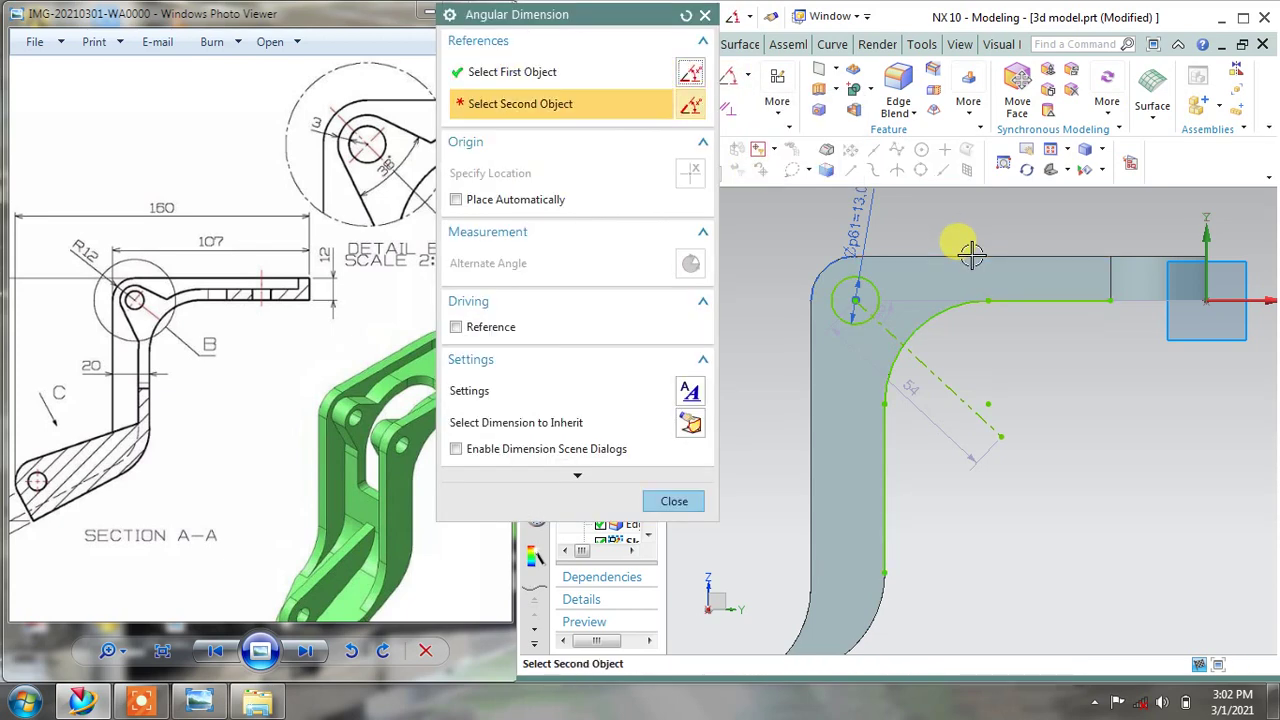
click(922, 345)
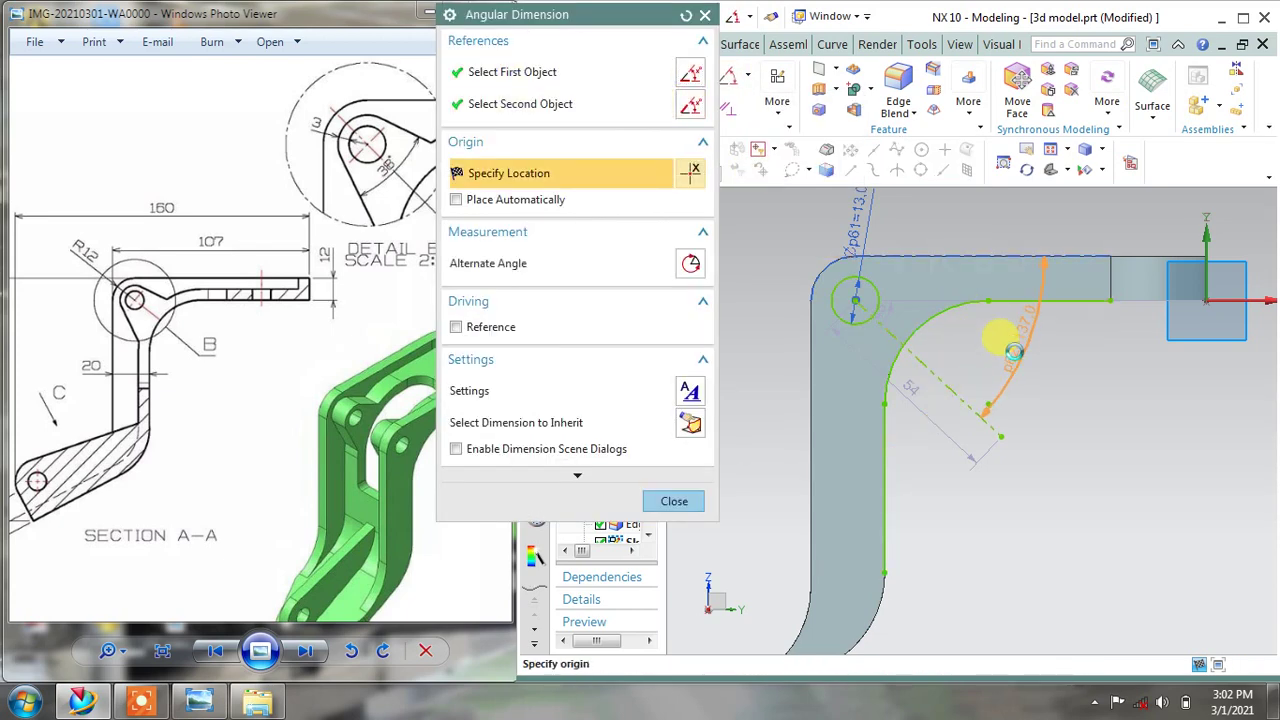
click(1057, 352)
text(45)
key(Return)
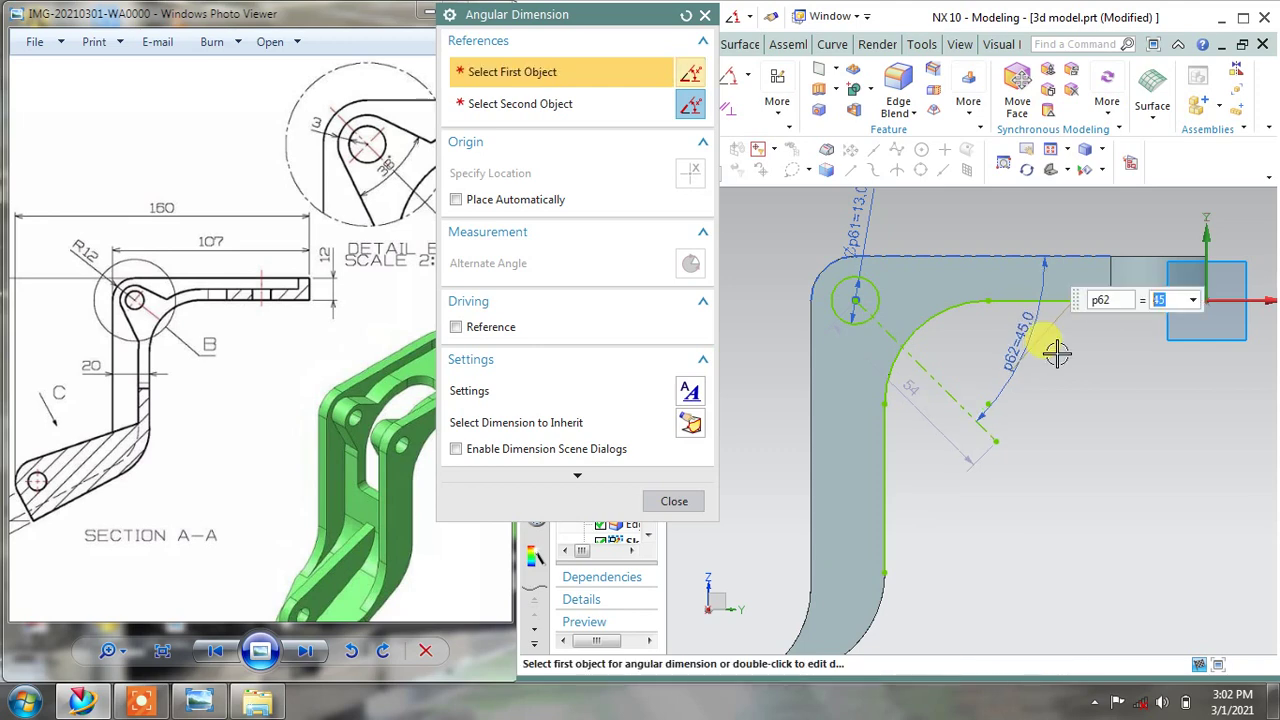
click(674, 501)
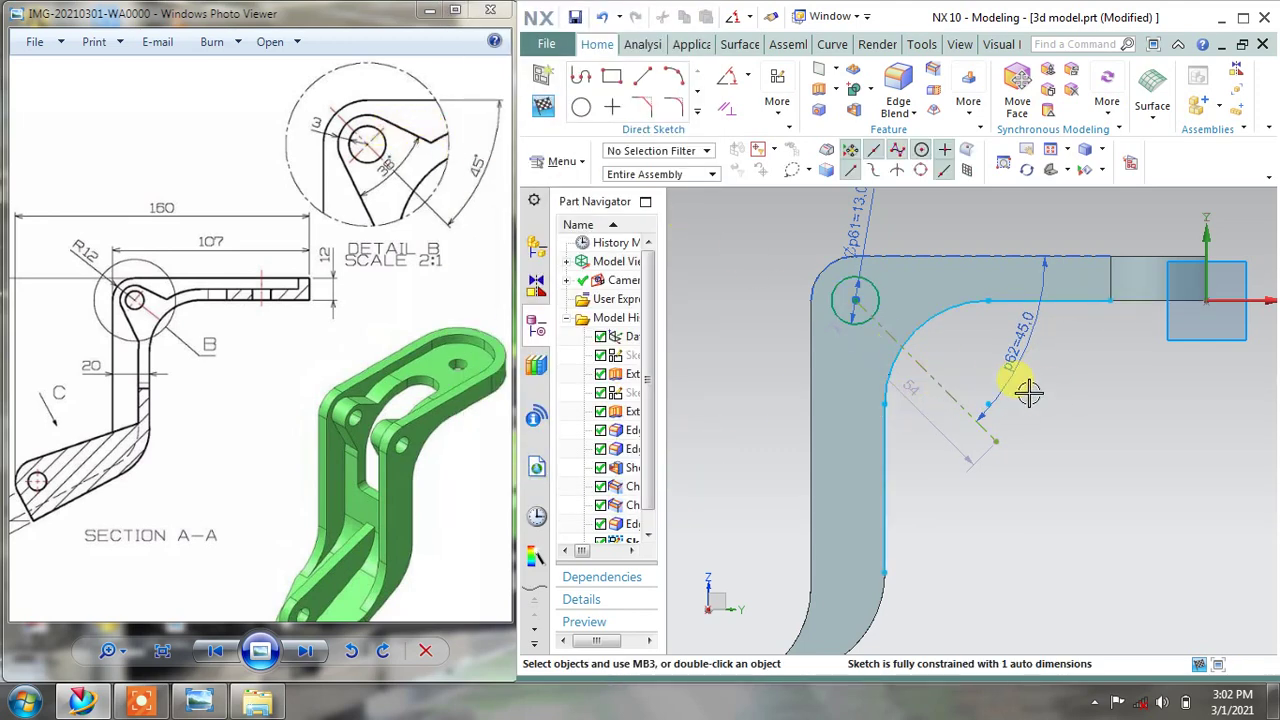
scroll(1028, 393, up, 1)
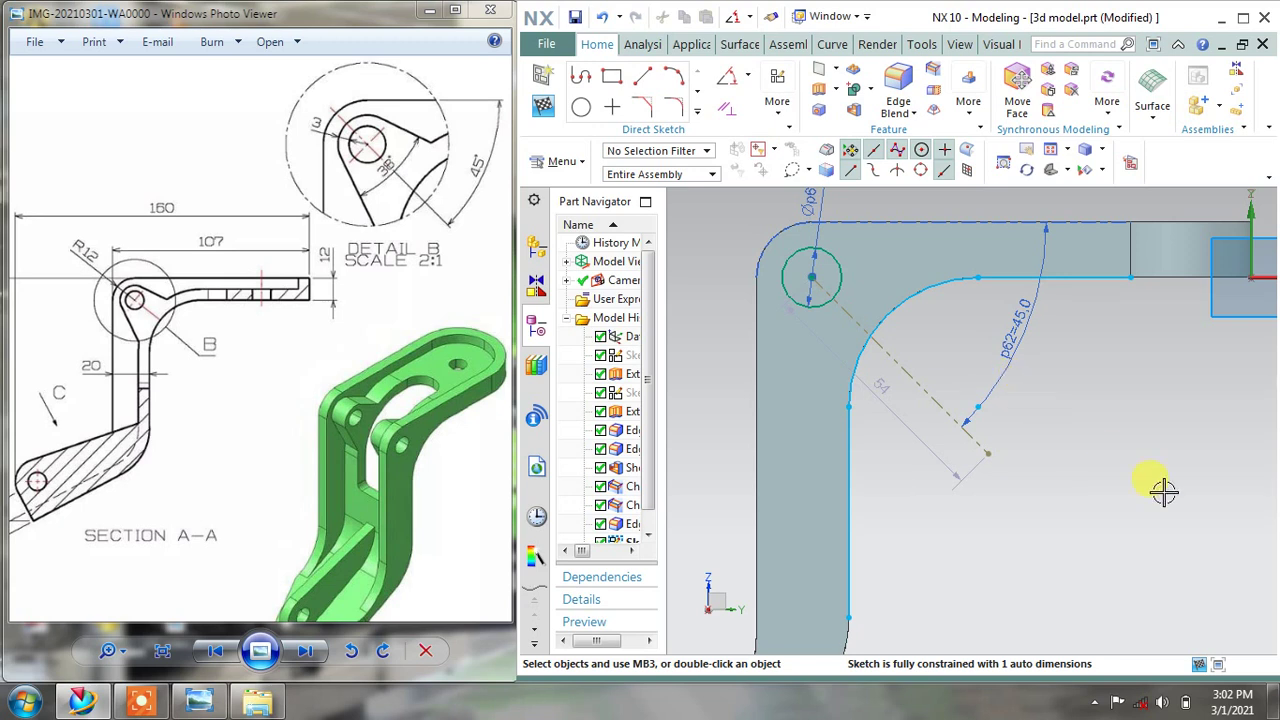
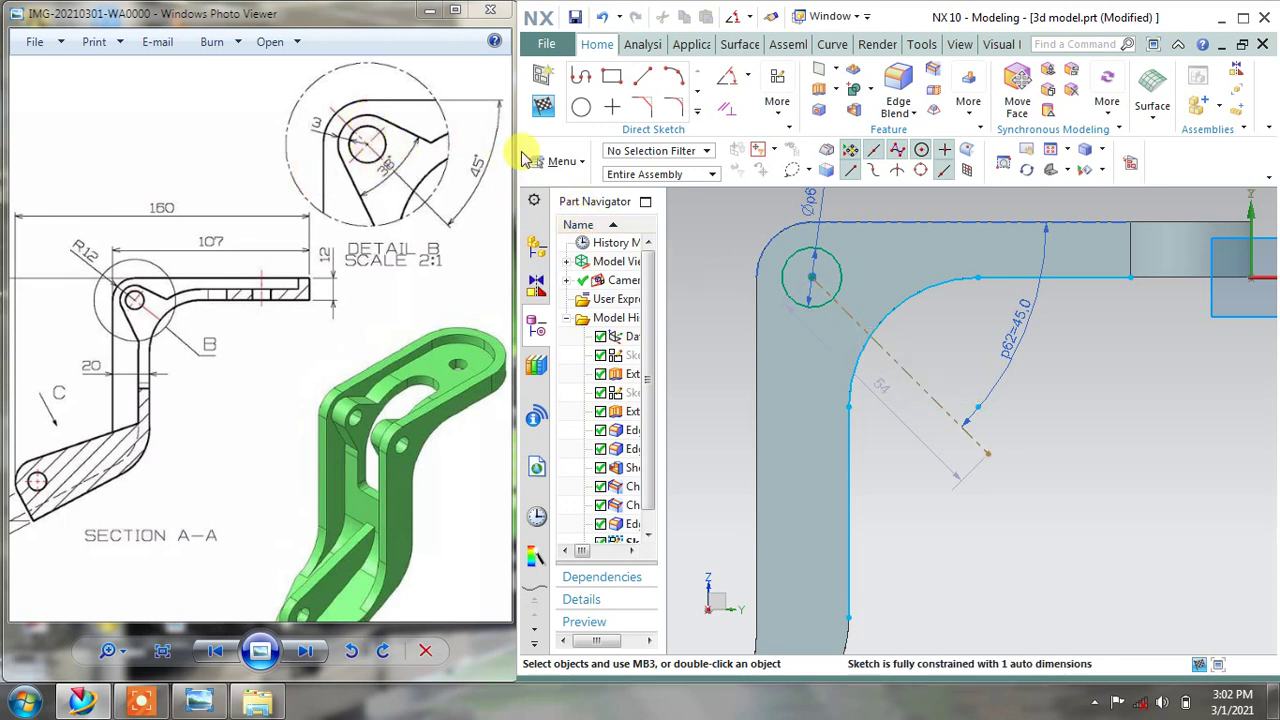
Draw the first lug line from the small circle's centre out to the large arc
click(580, 80)
scroll(777, 277, up, 2)
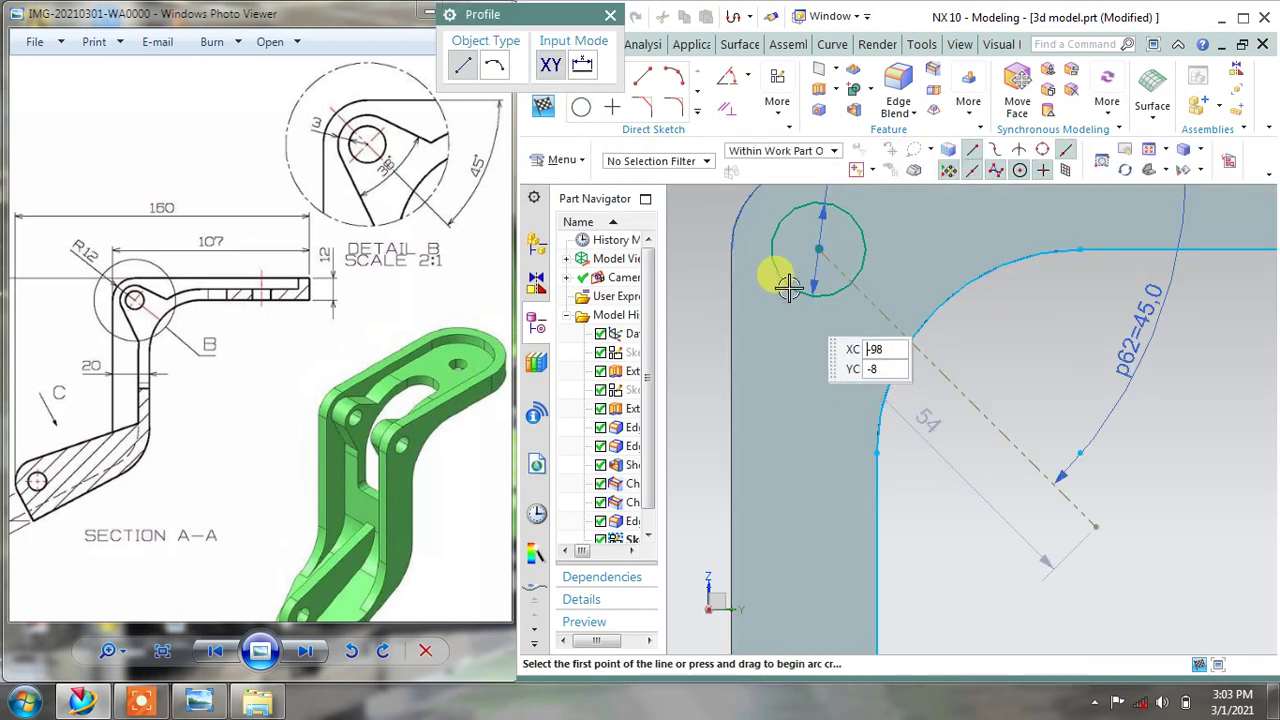
click(771, 239)
click(795, 224)
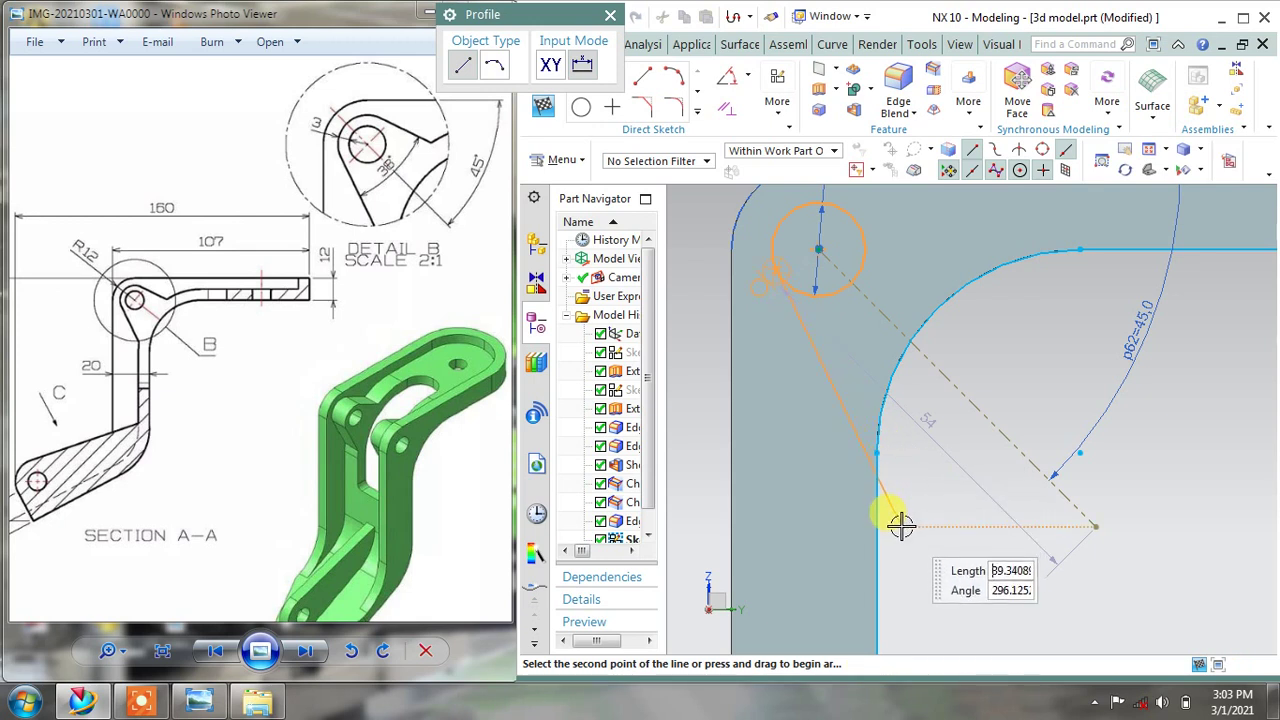
text(61)
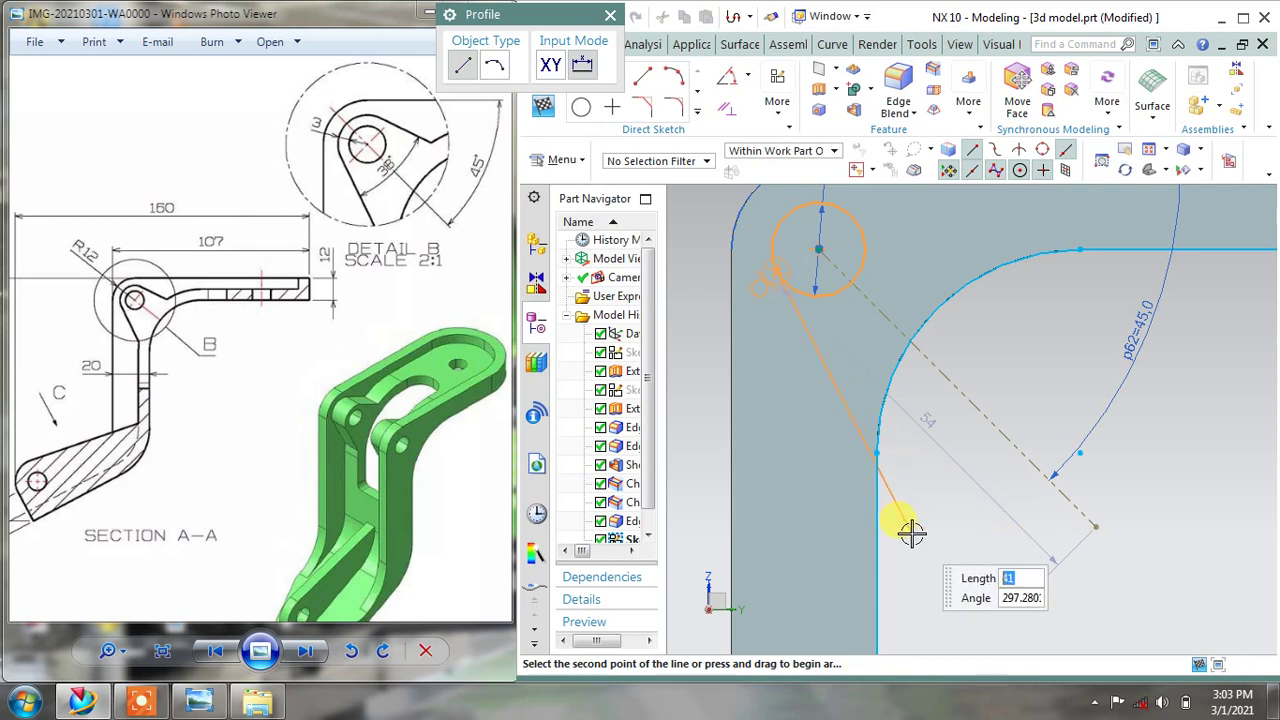
click(905, 483)
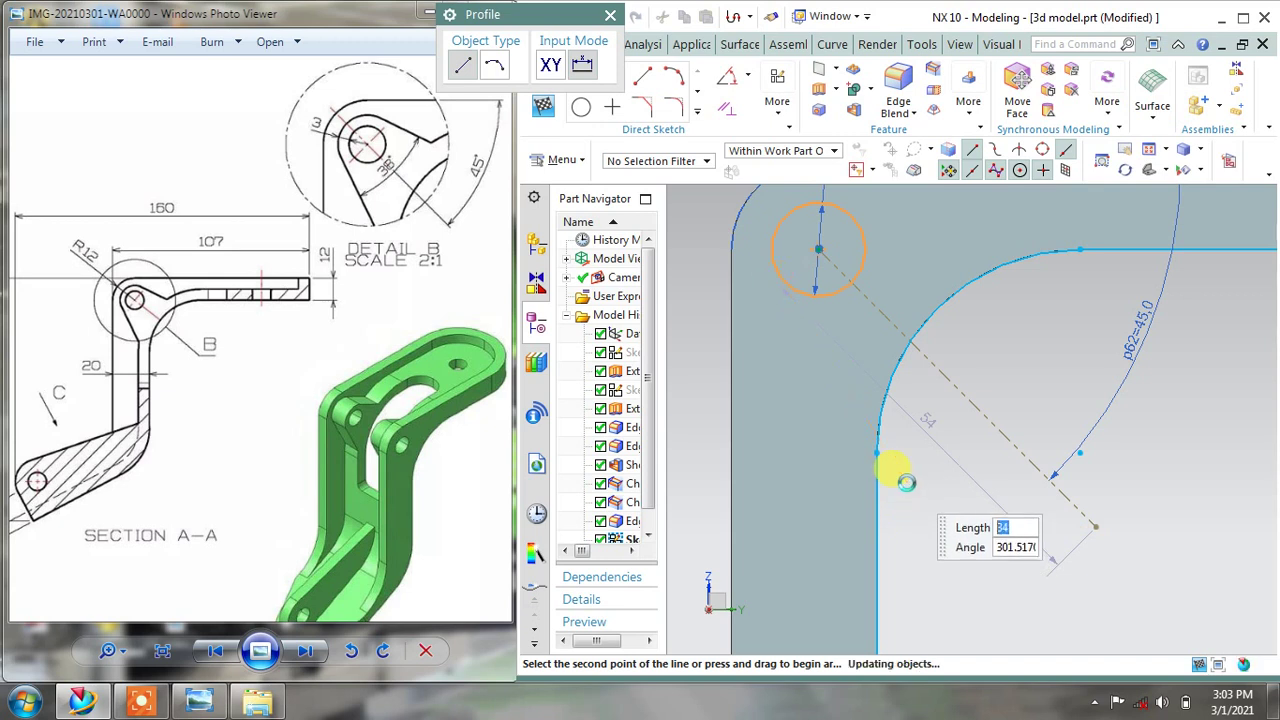
Draw a second line from the circle's top to the arc, undoing the stray 58.5° angle dimension
click(818, 205)
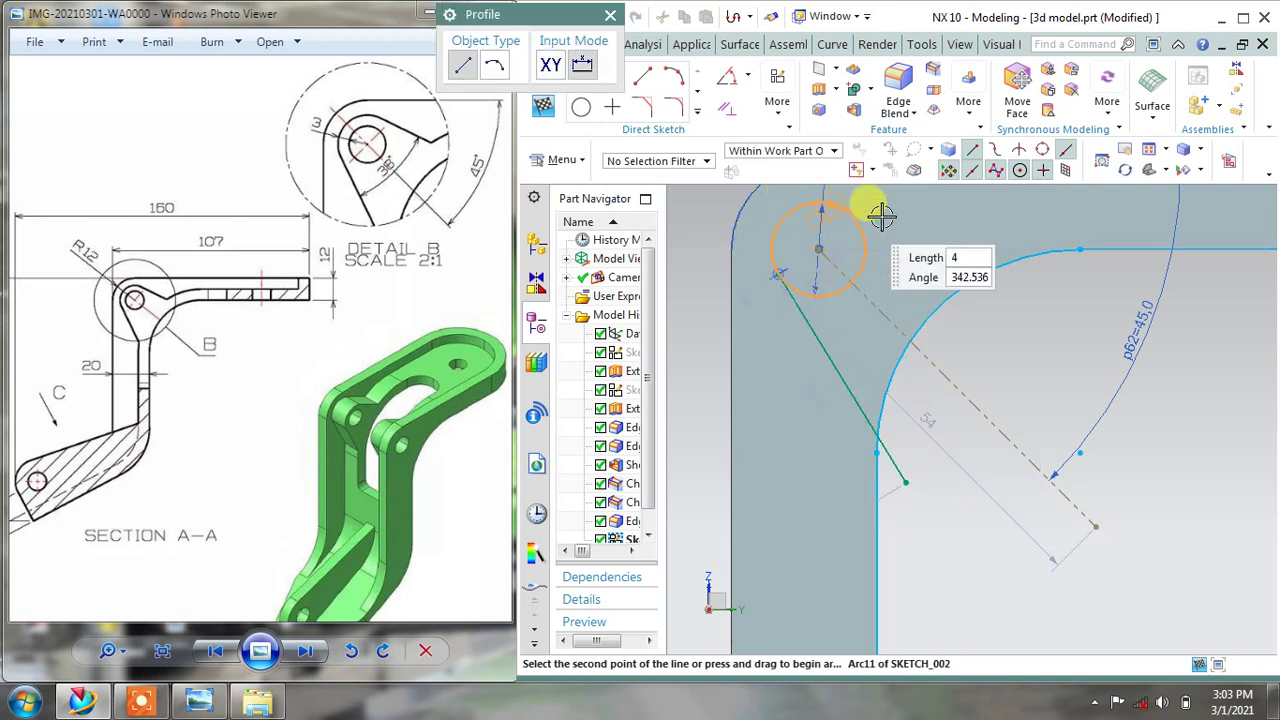
click(1029, 302)
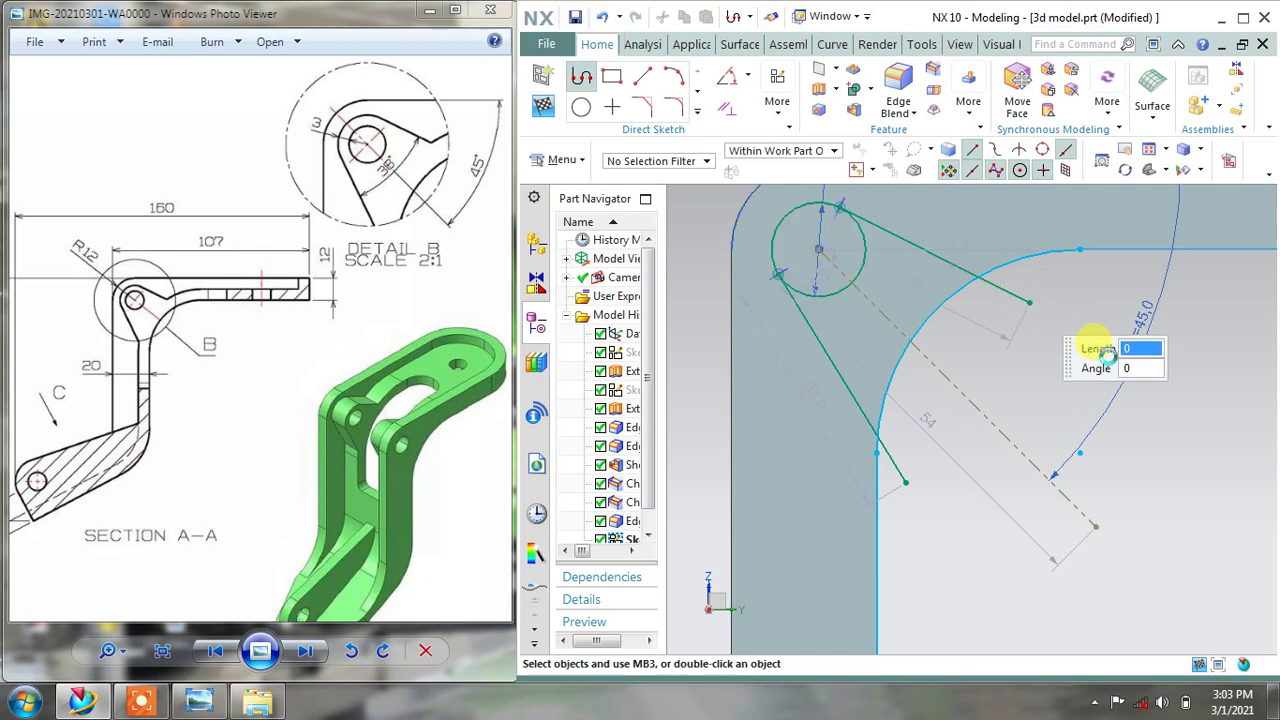
key(Escape)
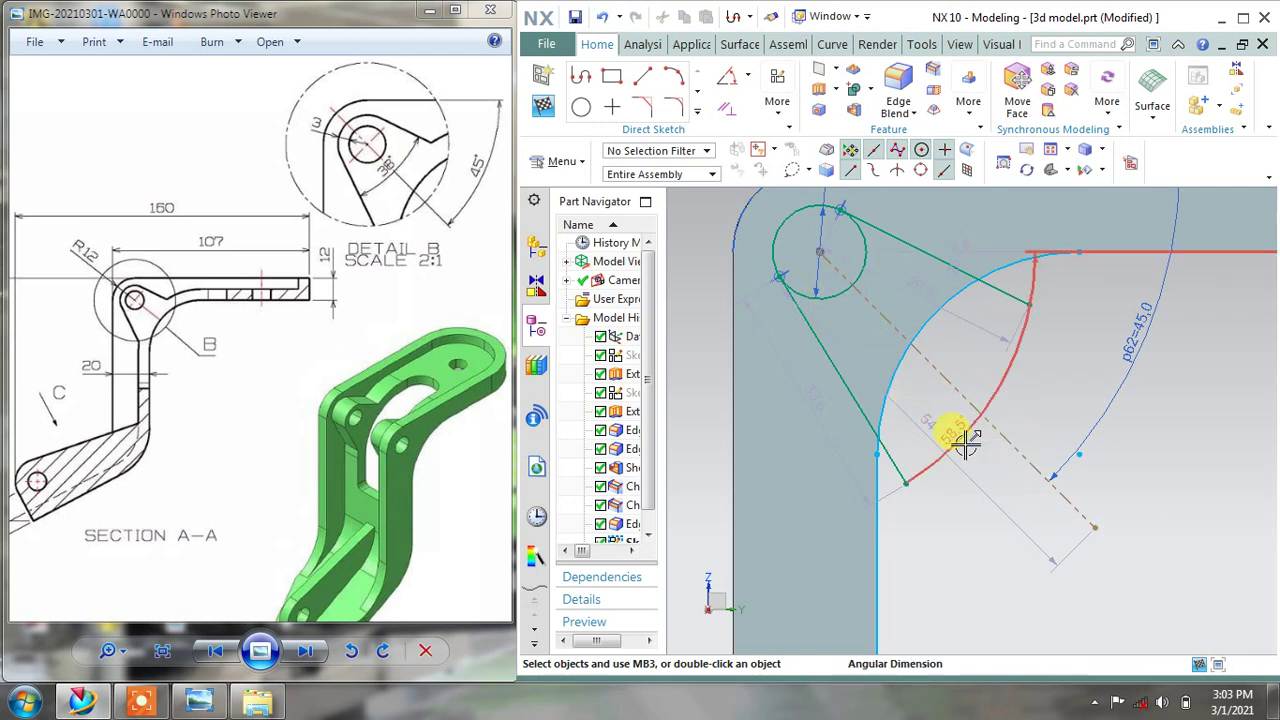
key(ctrl+z)
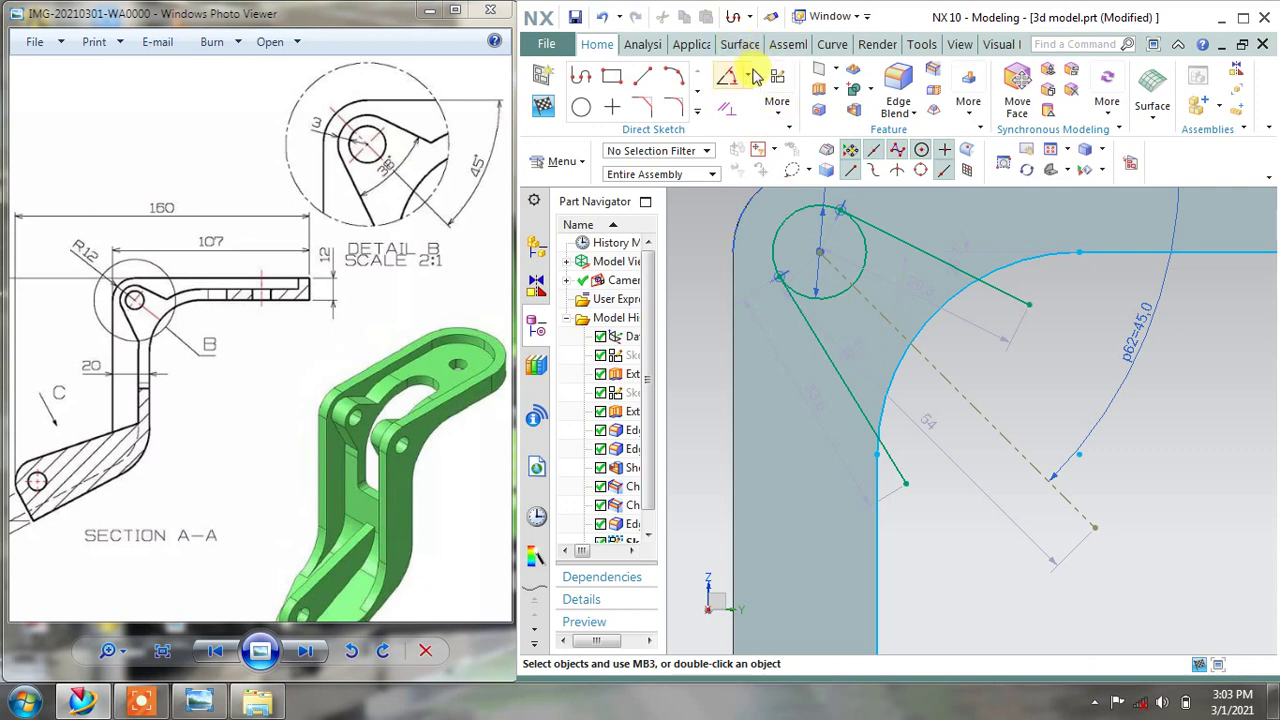
Dimension the upper lug line at 19° from the dashed centreline
click(735, 80)
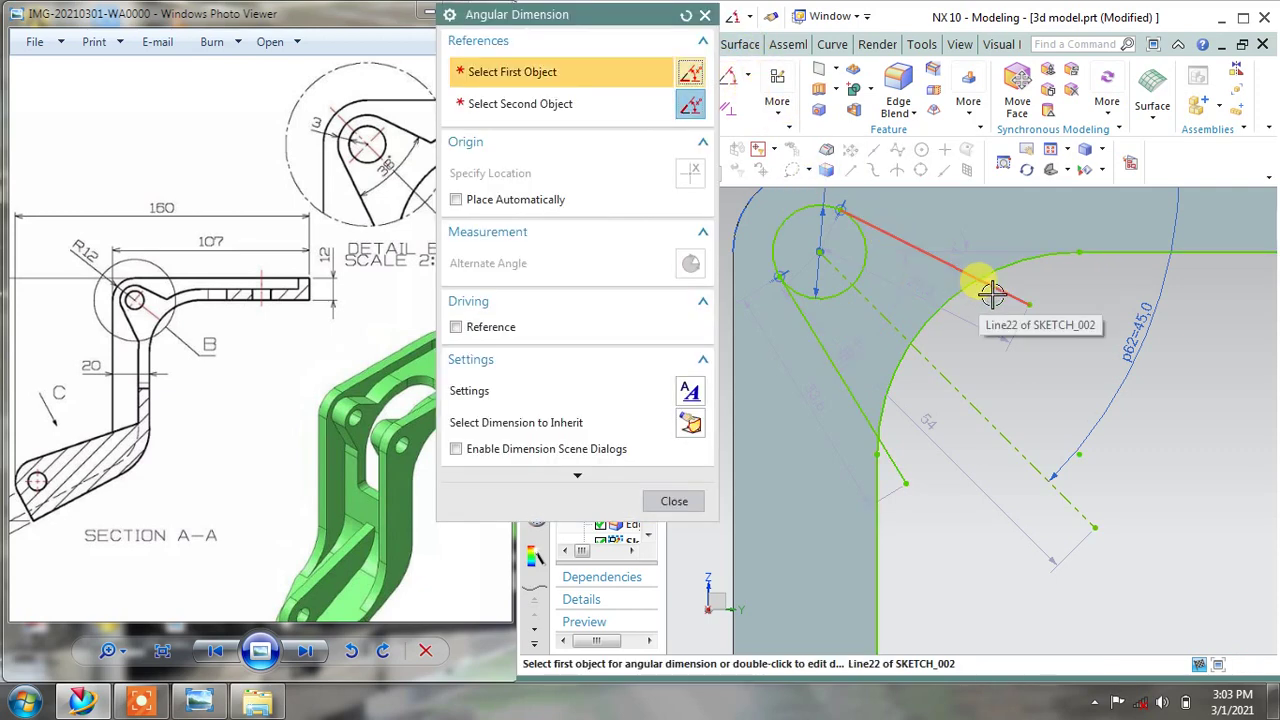
click(966, 385)
click(1010, 362)
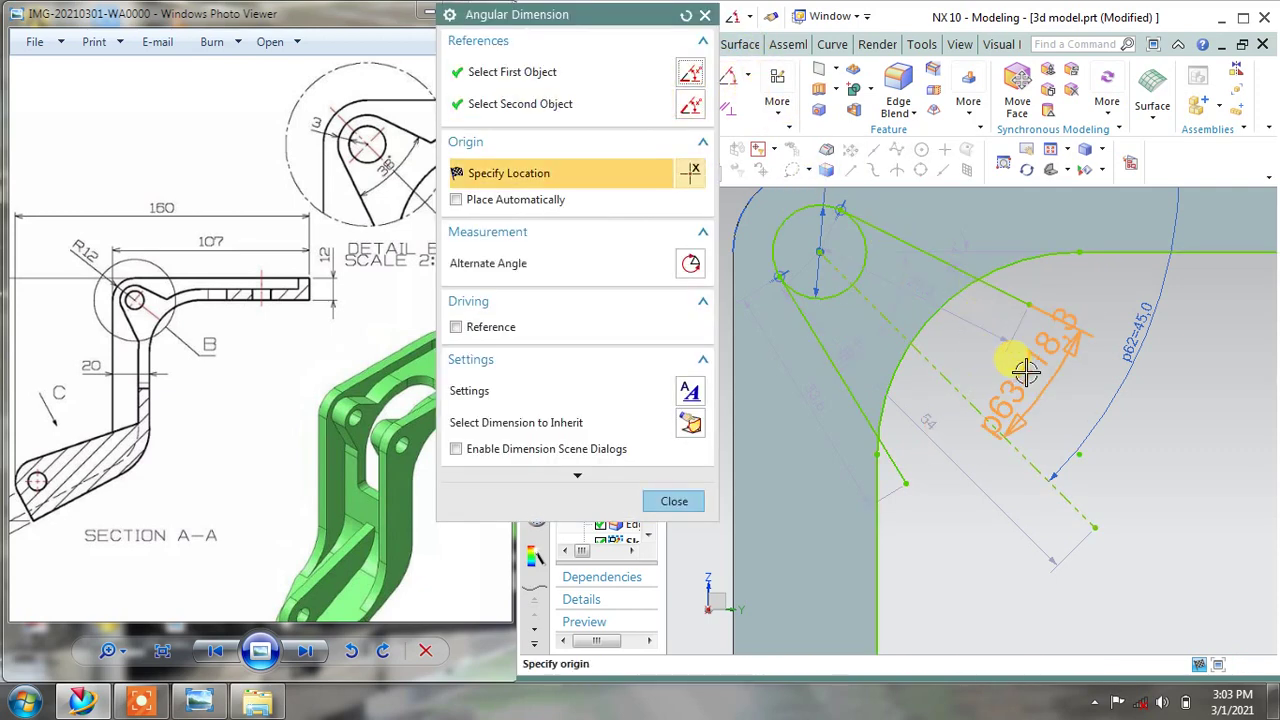
click(1025, 371)
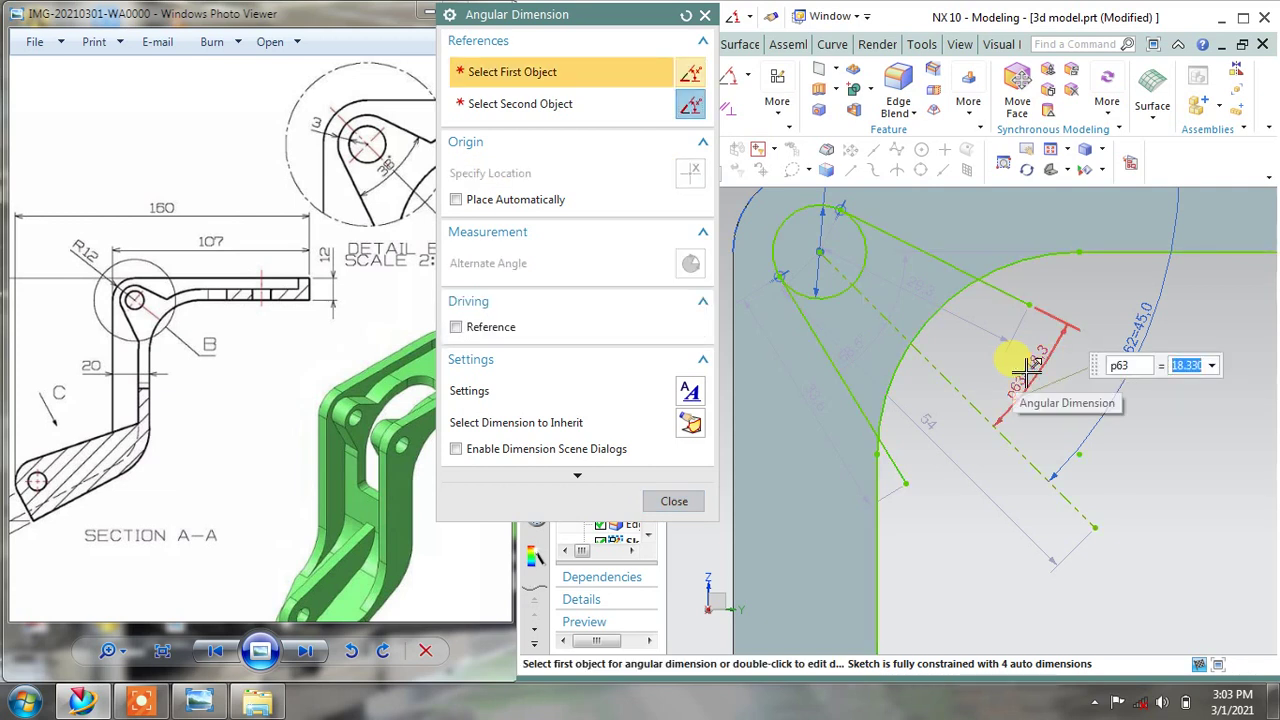
text(19)
click(1030, 366)
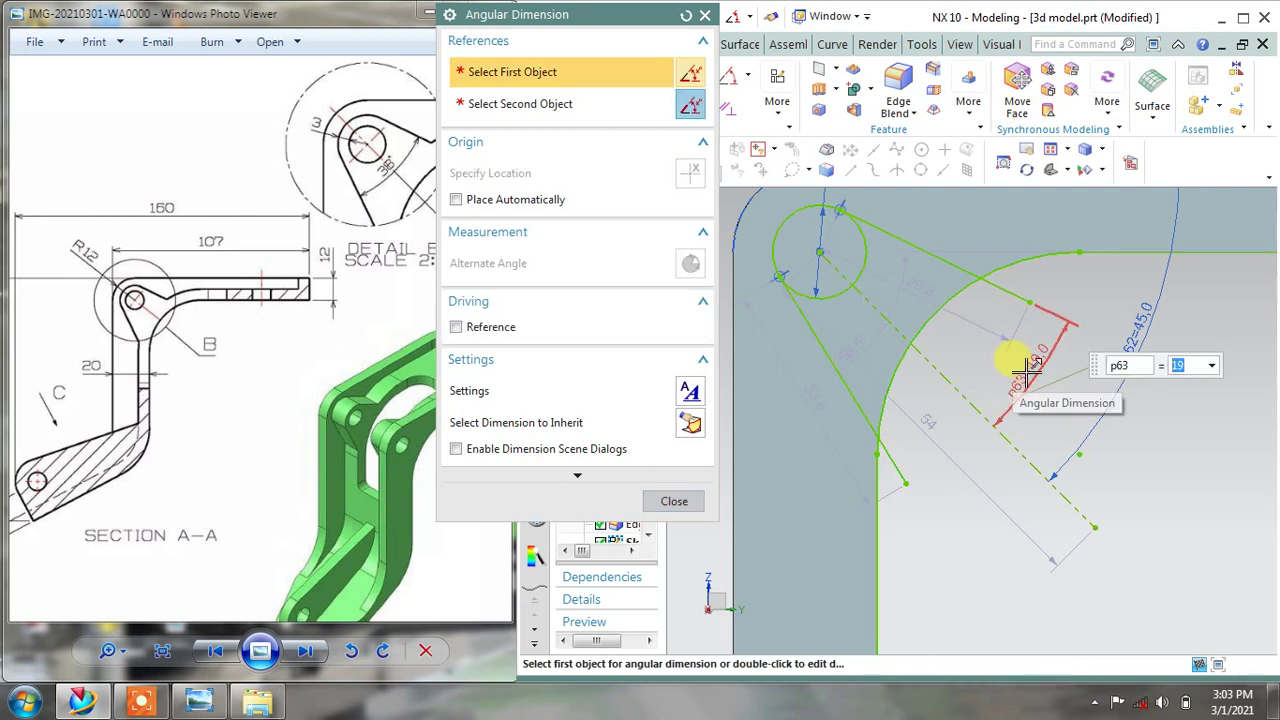
key(Return)
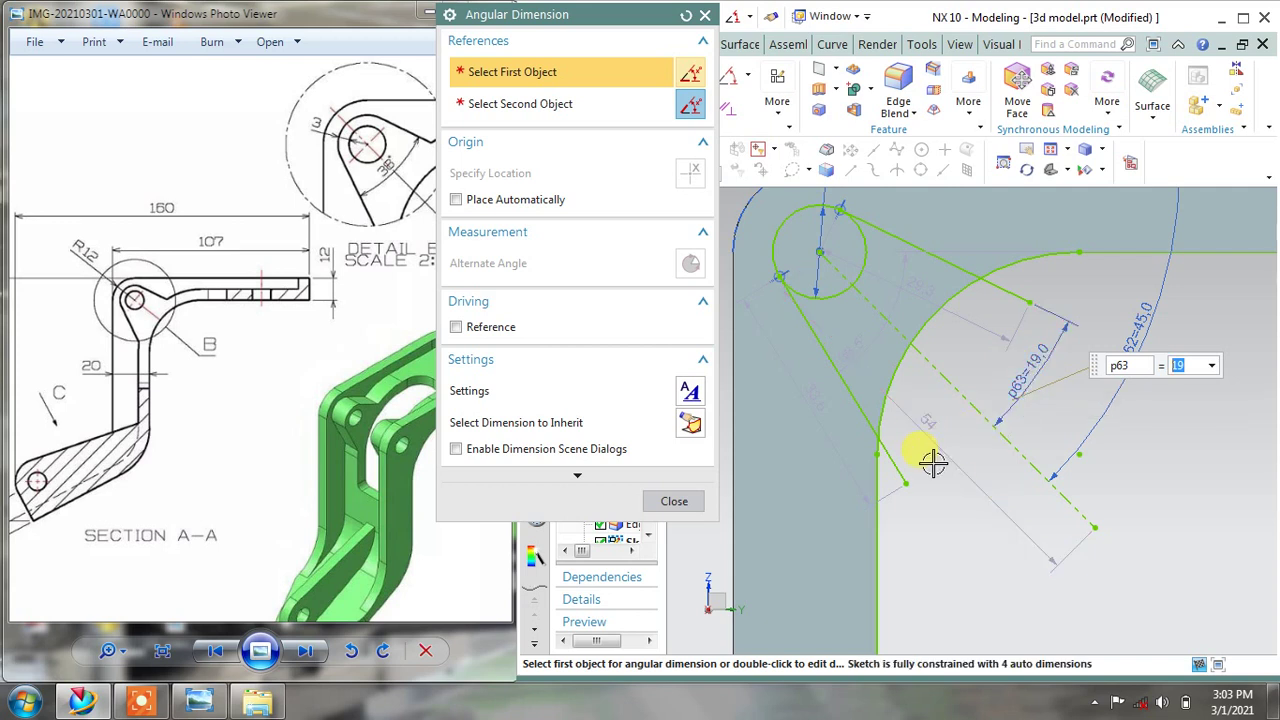
Dimension the lower lug line at 19° from the centreline, giving p64=19.0
click(945, 432)
click(975, 403)
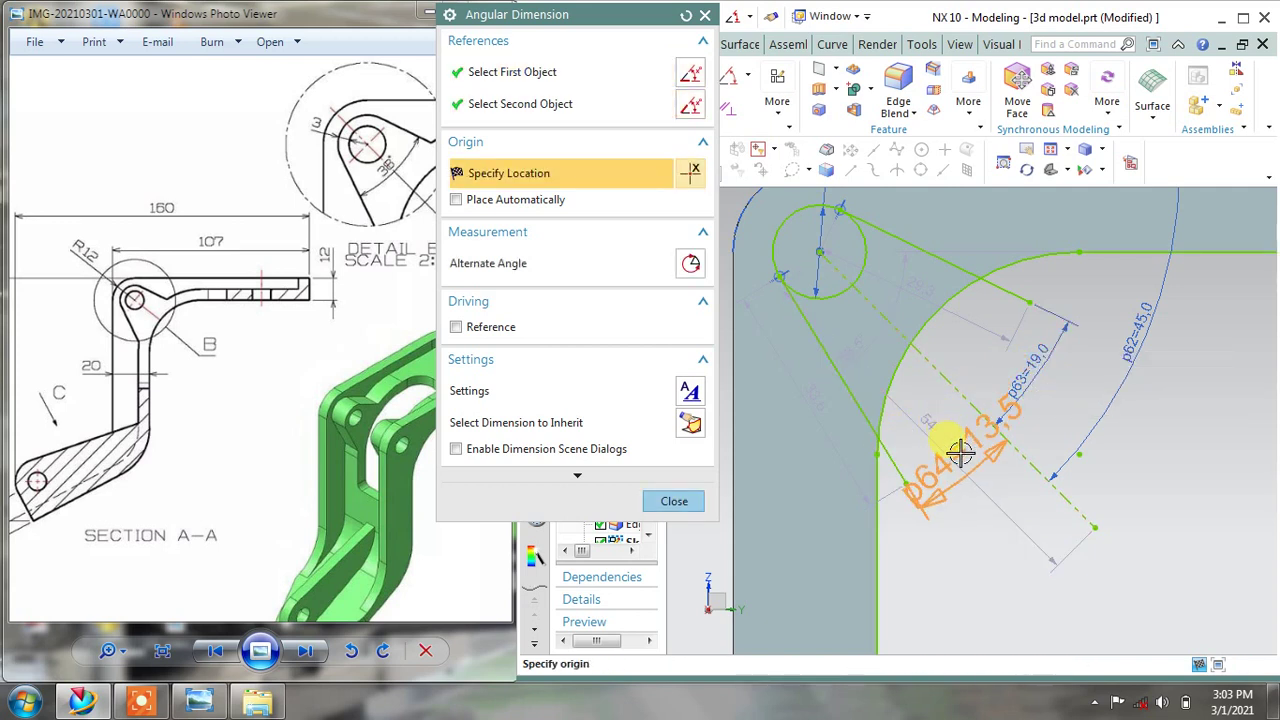
click(971, 466)
text(9)
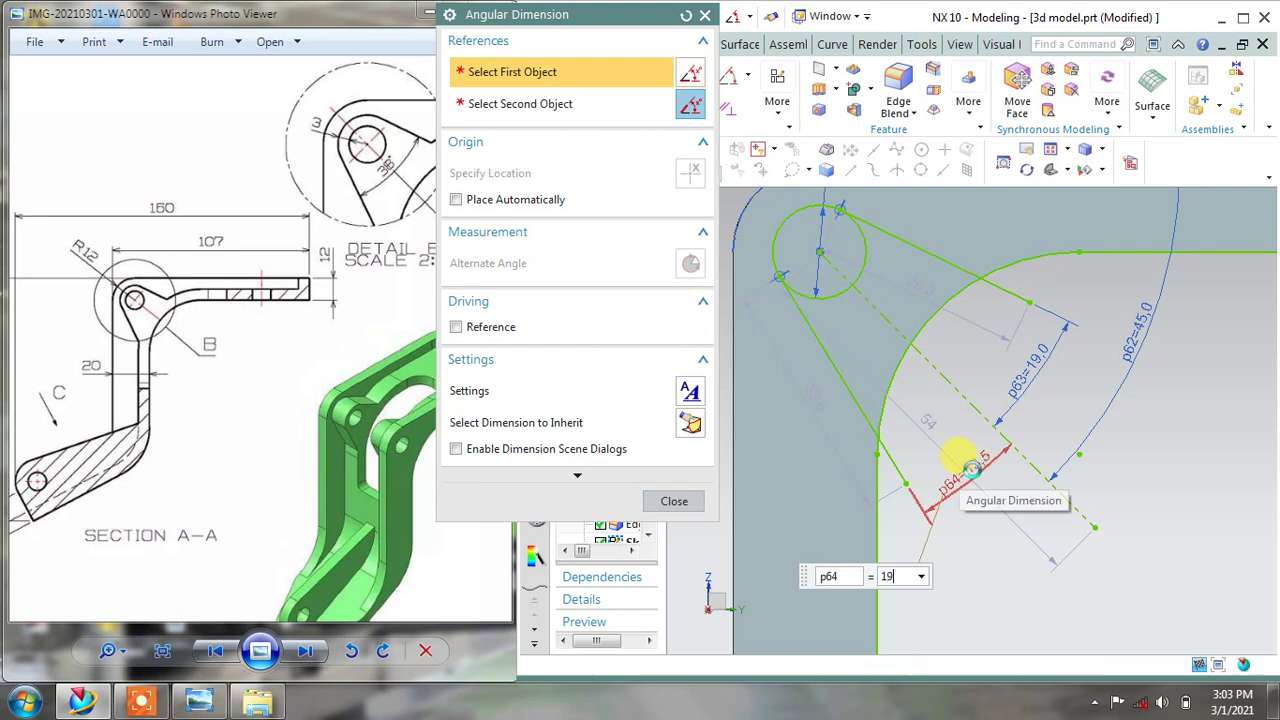
key(Return)
click(675, 503)
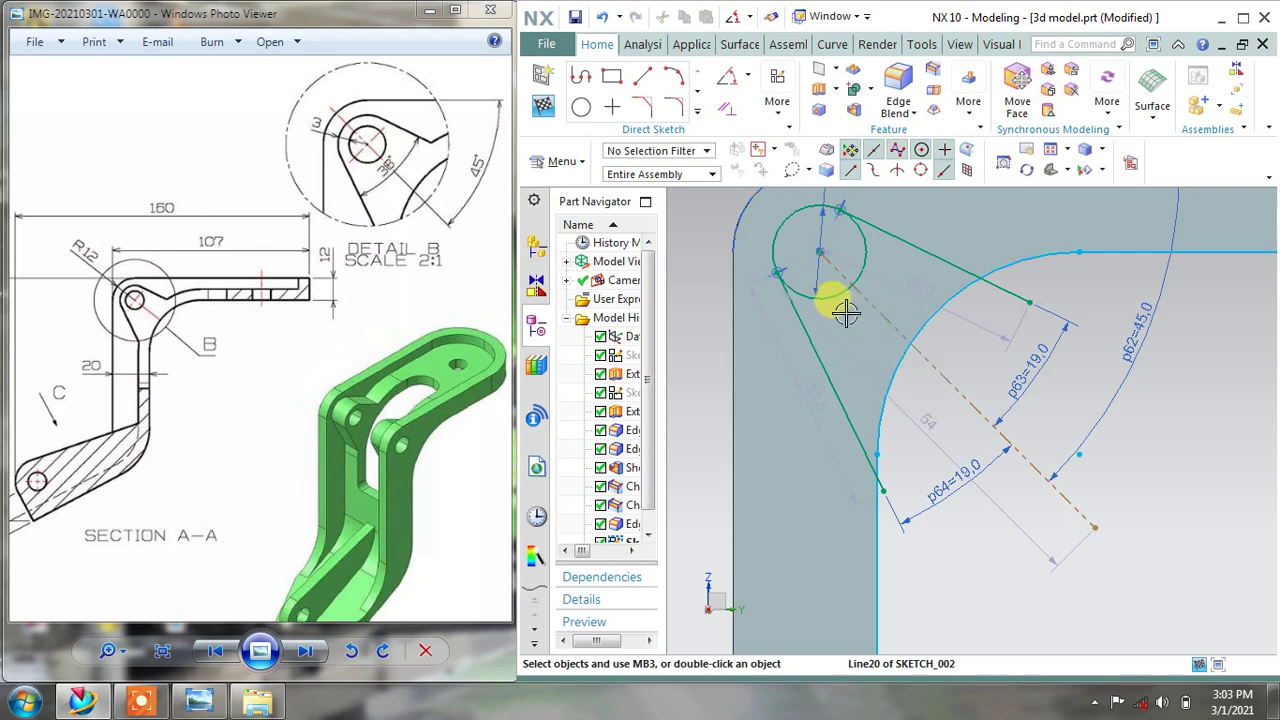
Quick Trim the arc's top piece and both lug line ends past the arc, then nudge the p64 label
click(697, 105)
click(651, 143)
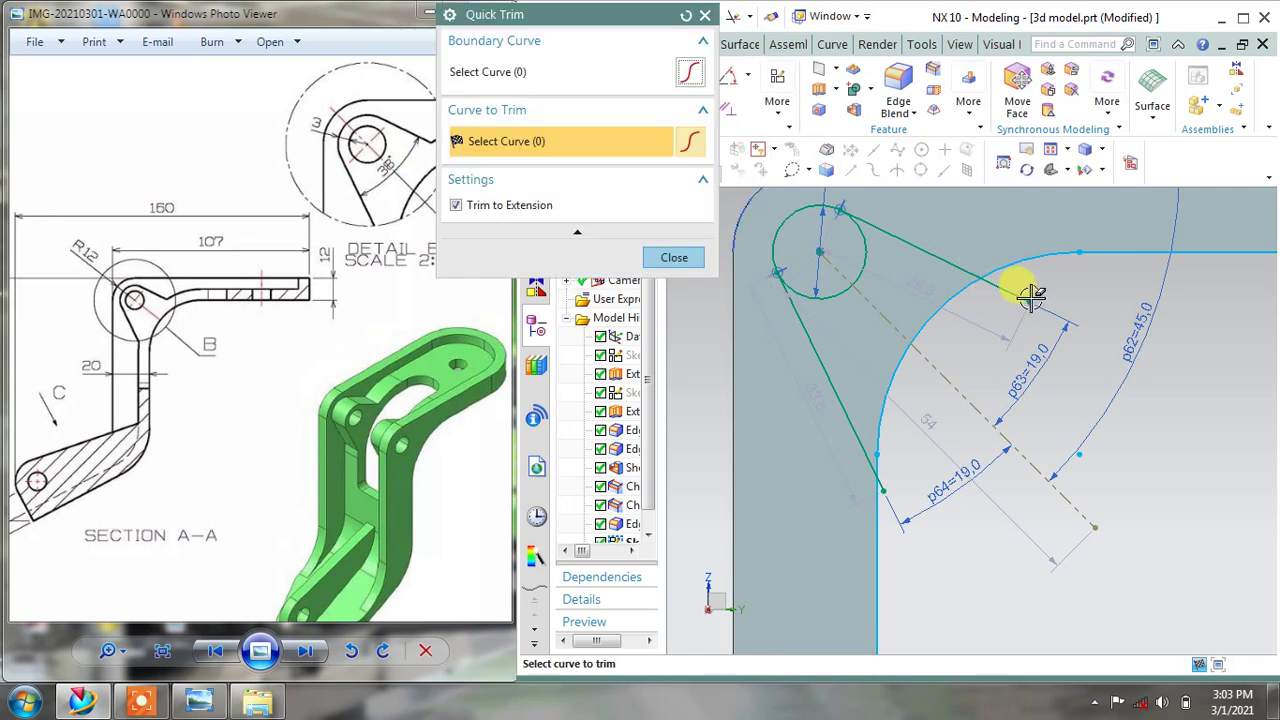
click(1140, 251)
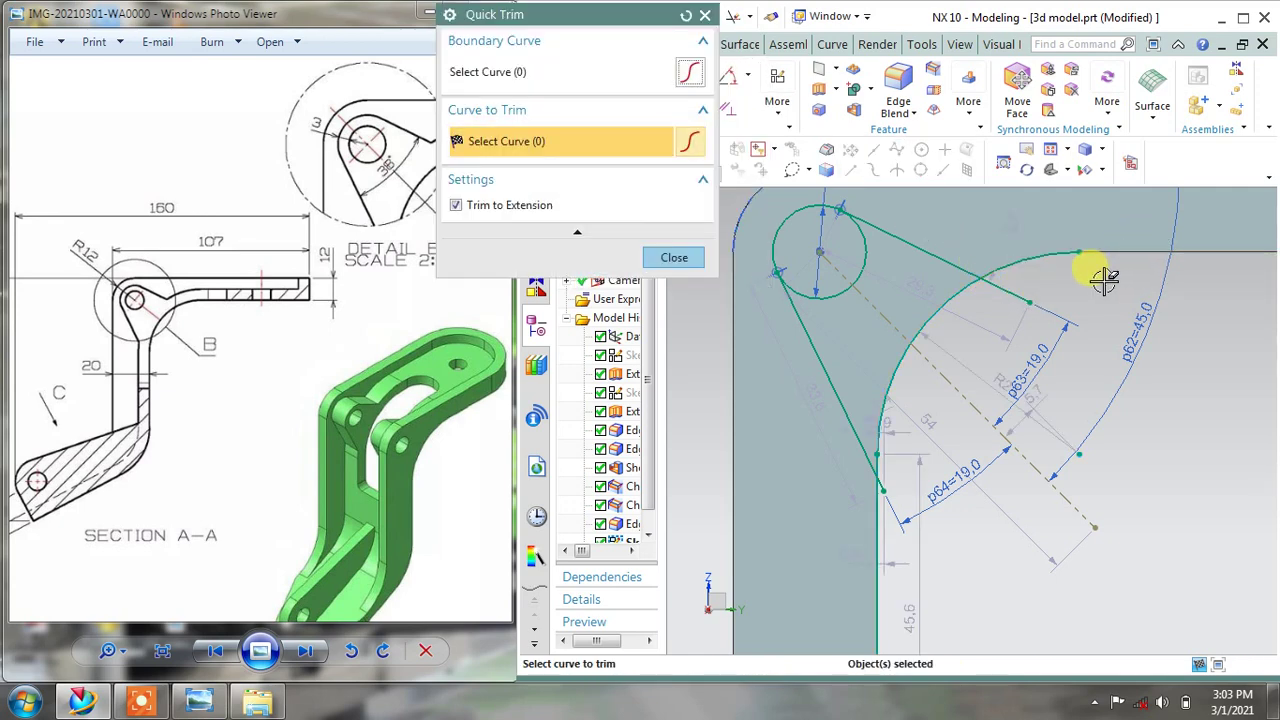
click(1005, 290)
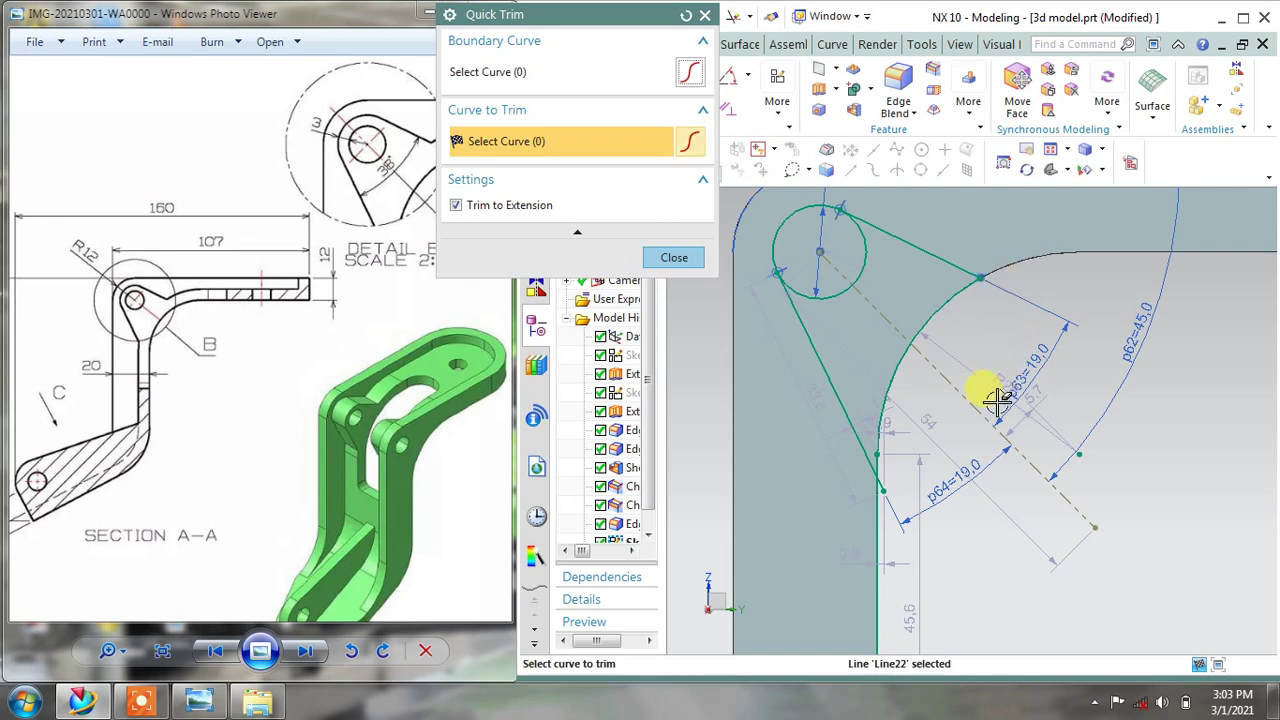
click(879, 533)
scroll(875, 495, up, 3)
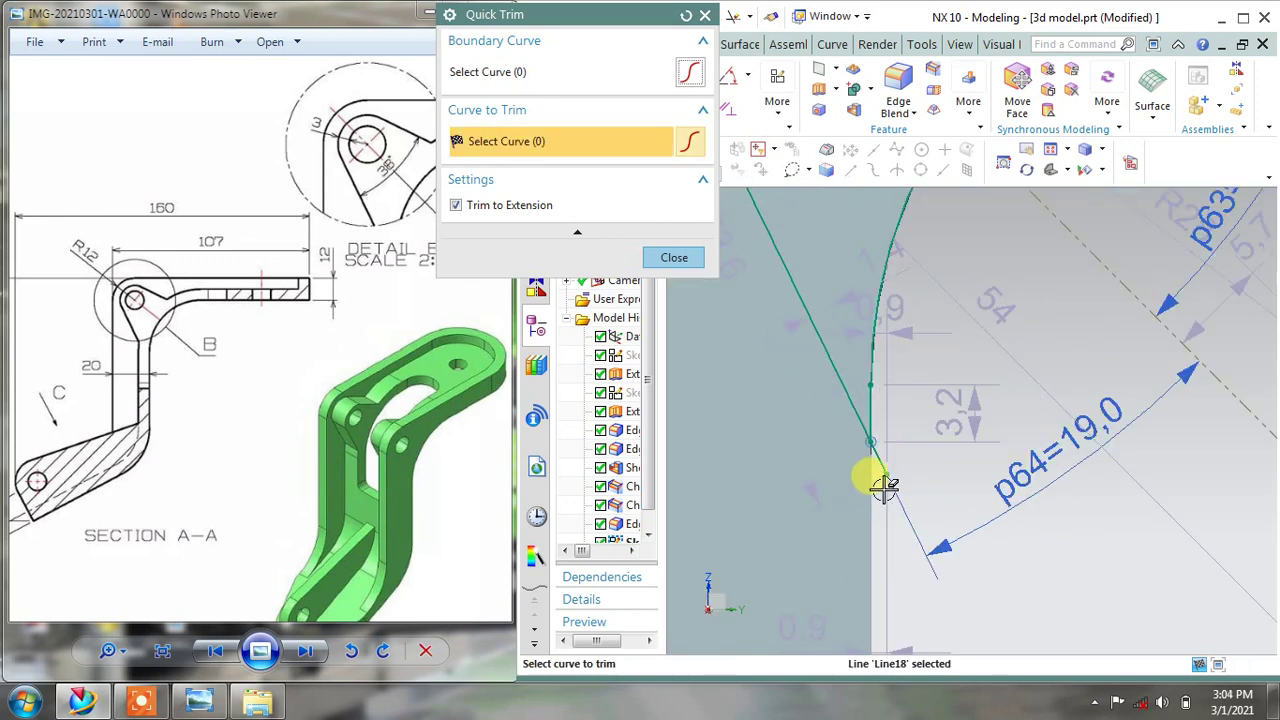
scroll(905, 473, down, 3)
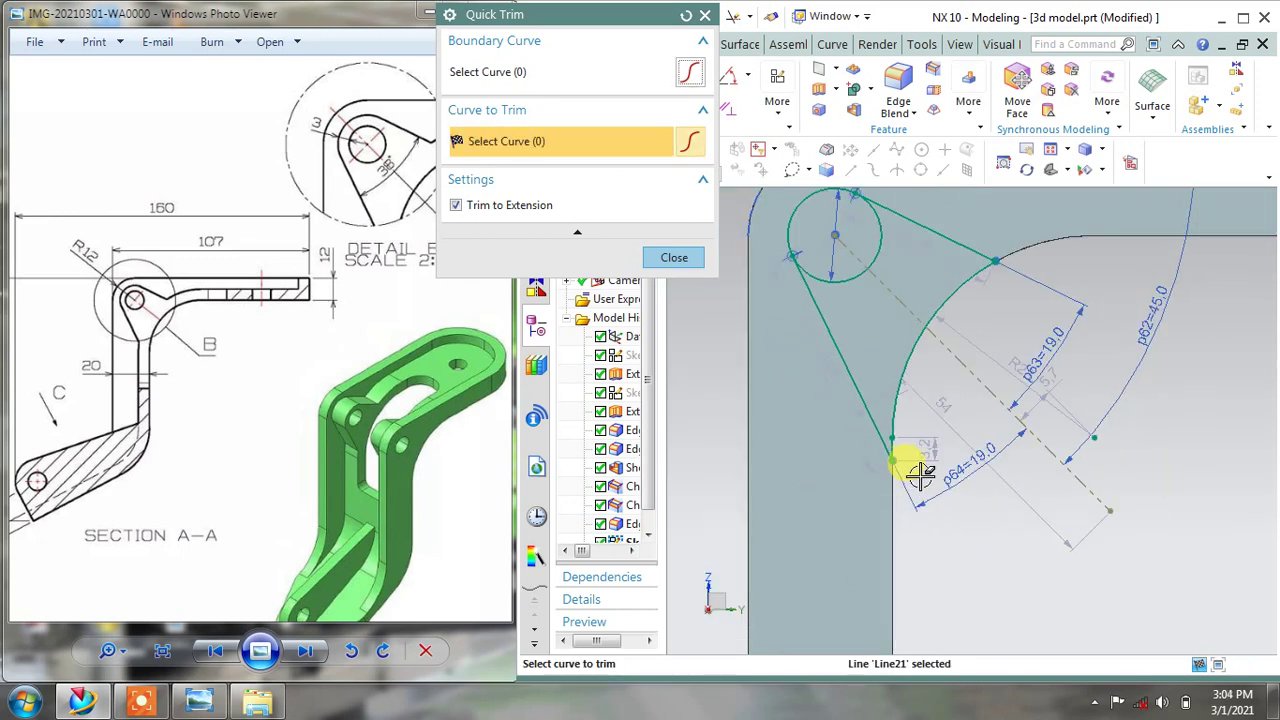
click(673, 259)
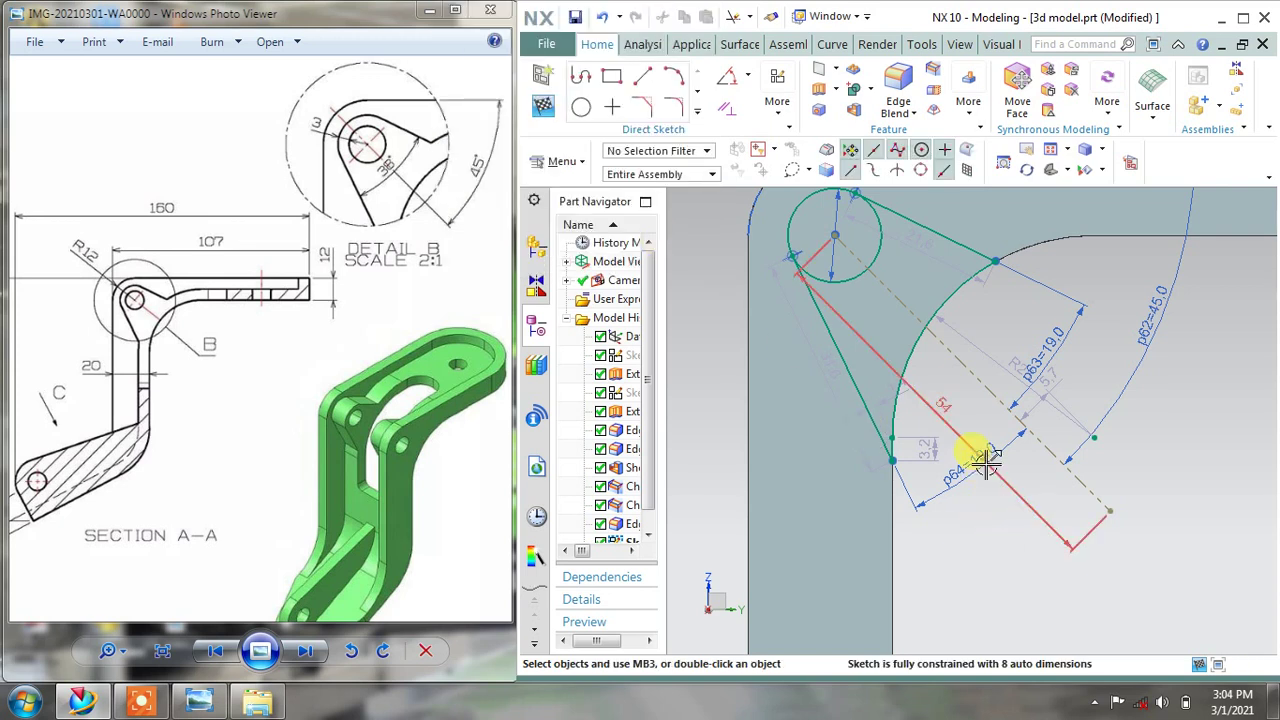
drag(975, 450, 965, 441)
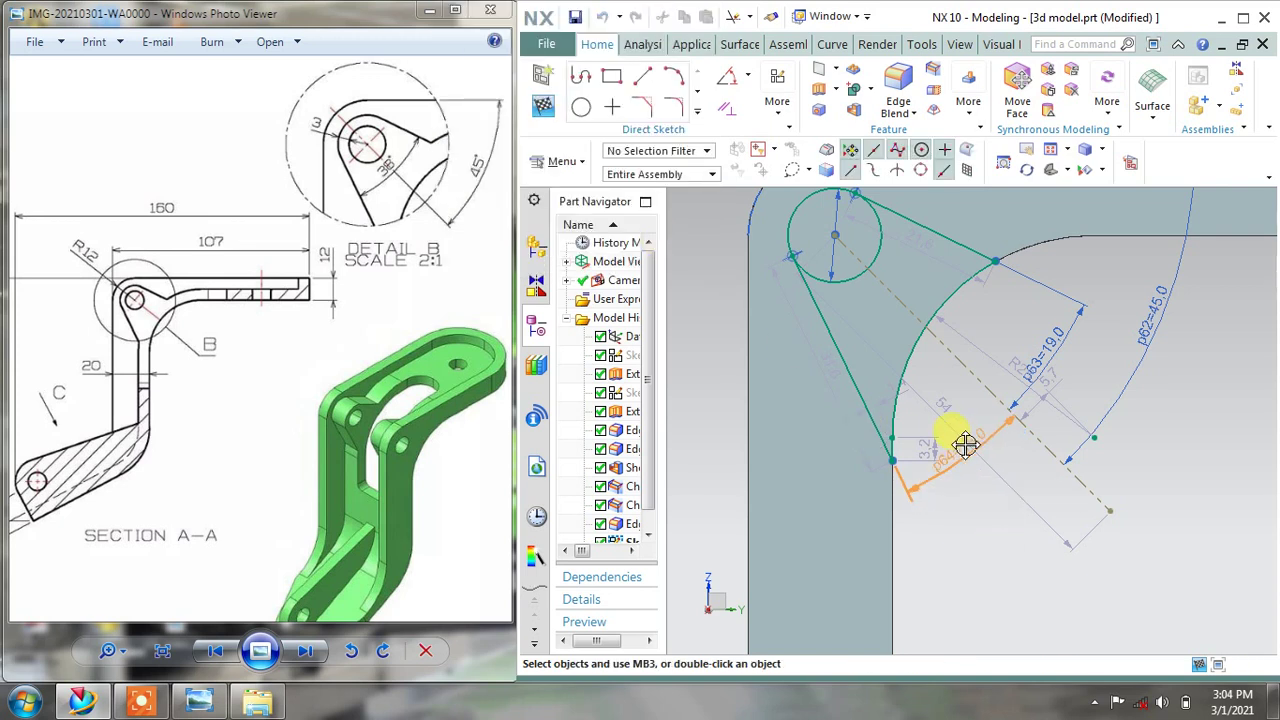
Try a 38° angle between the two lug lines, then undo it as over-constraining
click(729, 78)
click(913, 278)
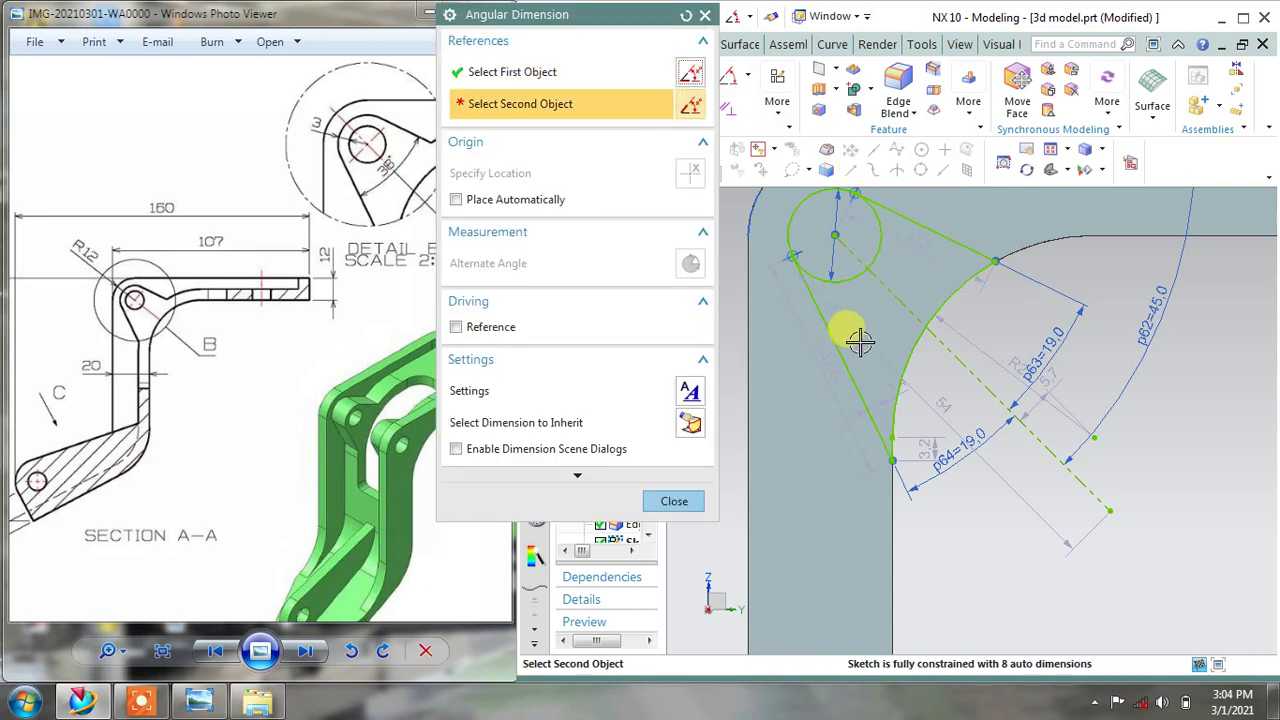
click(845, 352)
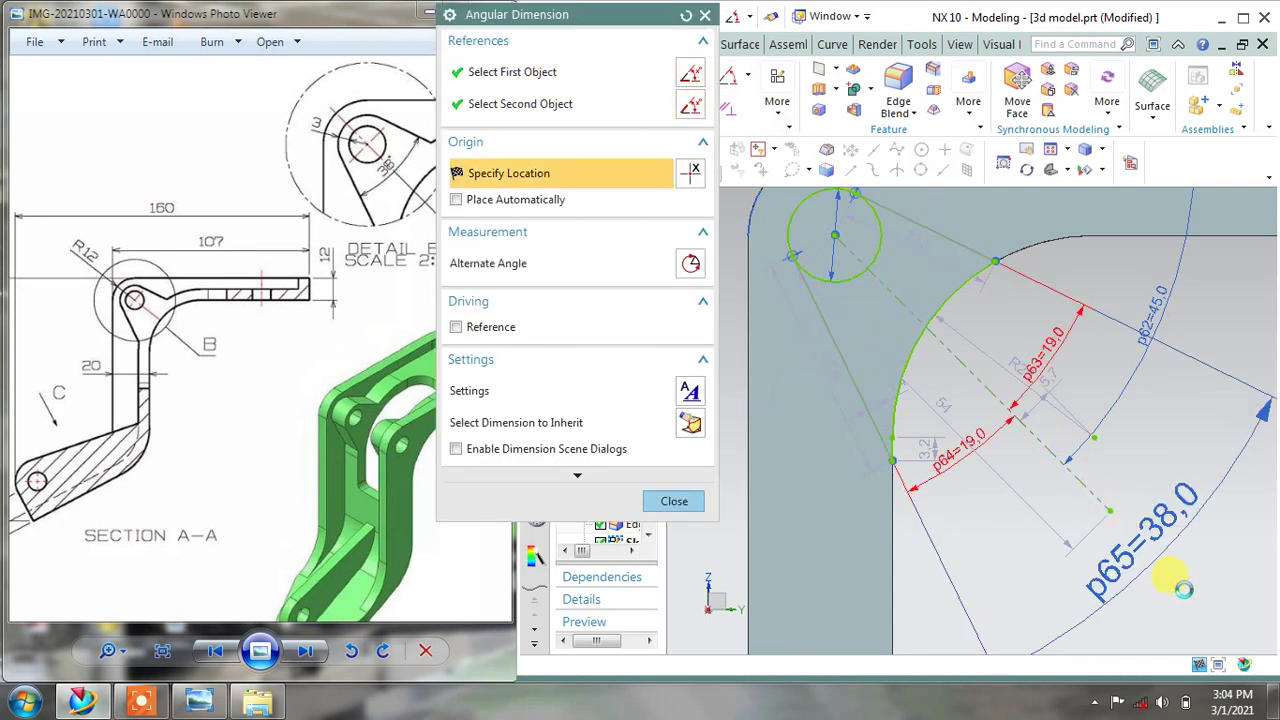
click(1165, 575)
click(700, 497)
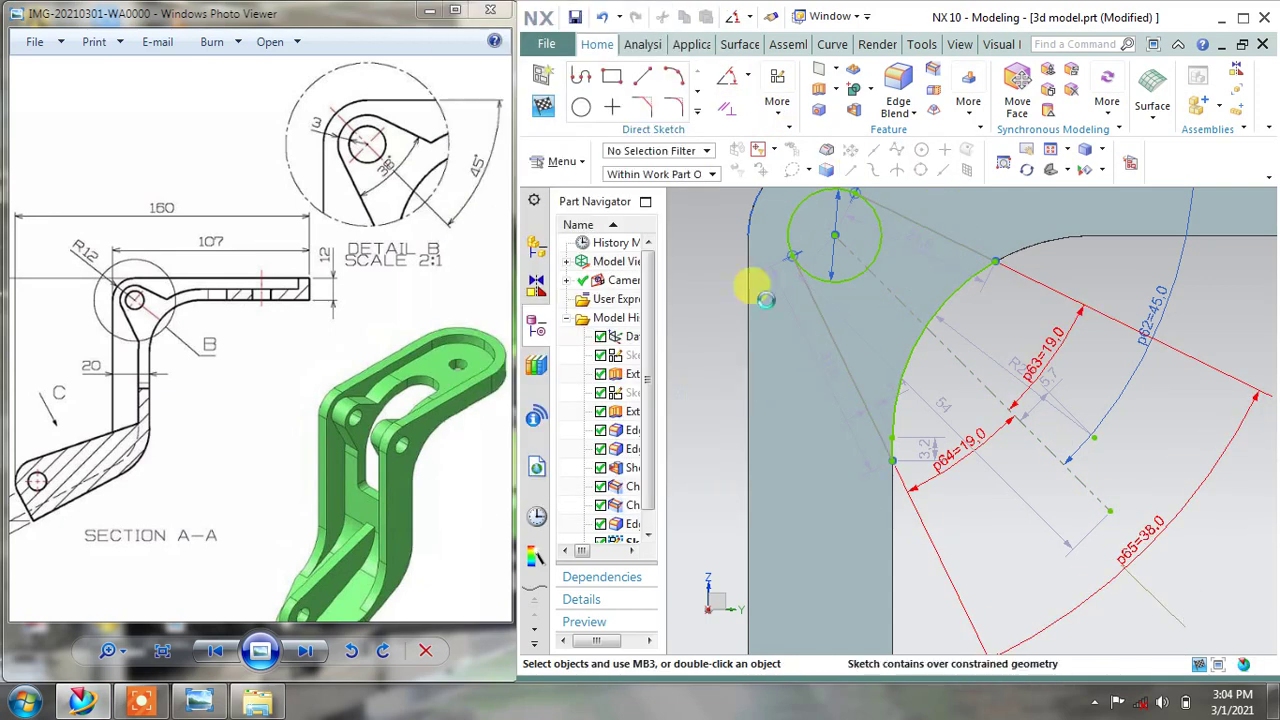
click(602, 17)
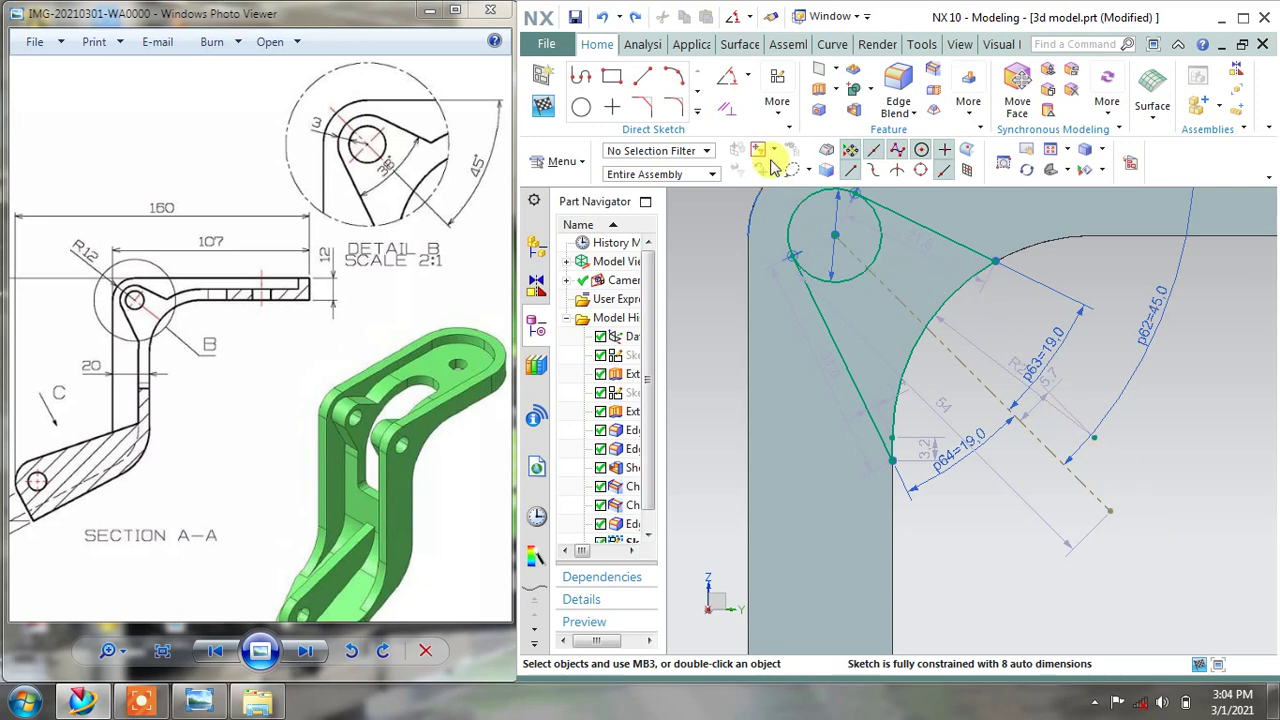
click(697, 110)
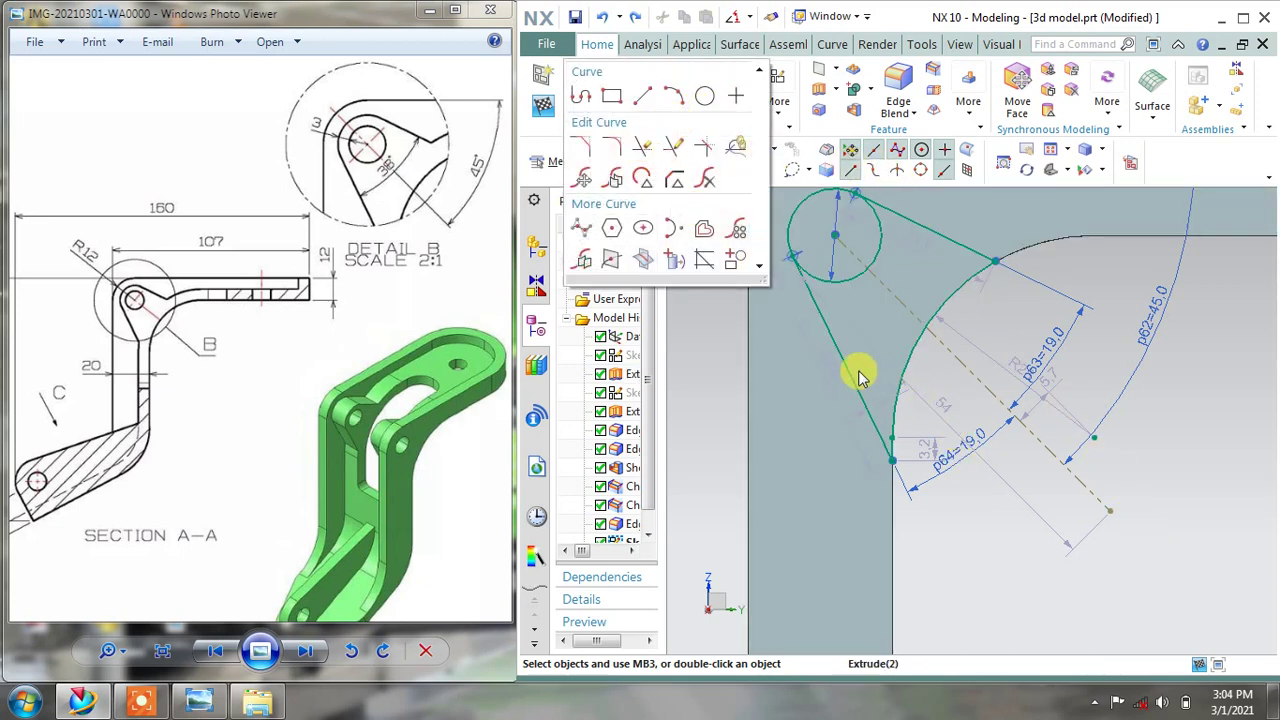
Trim away part of the small circle, then discard a trial arc with undo
click(648, 160)
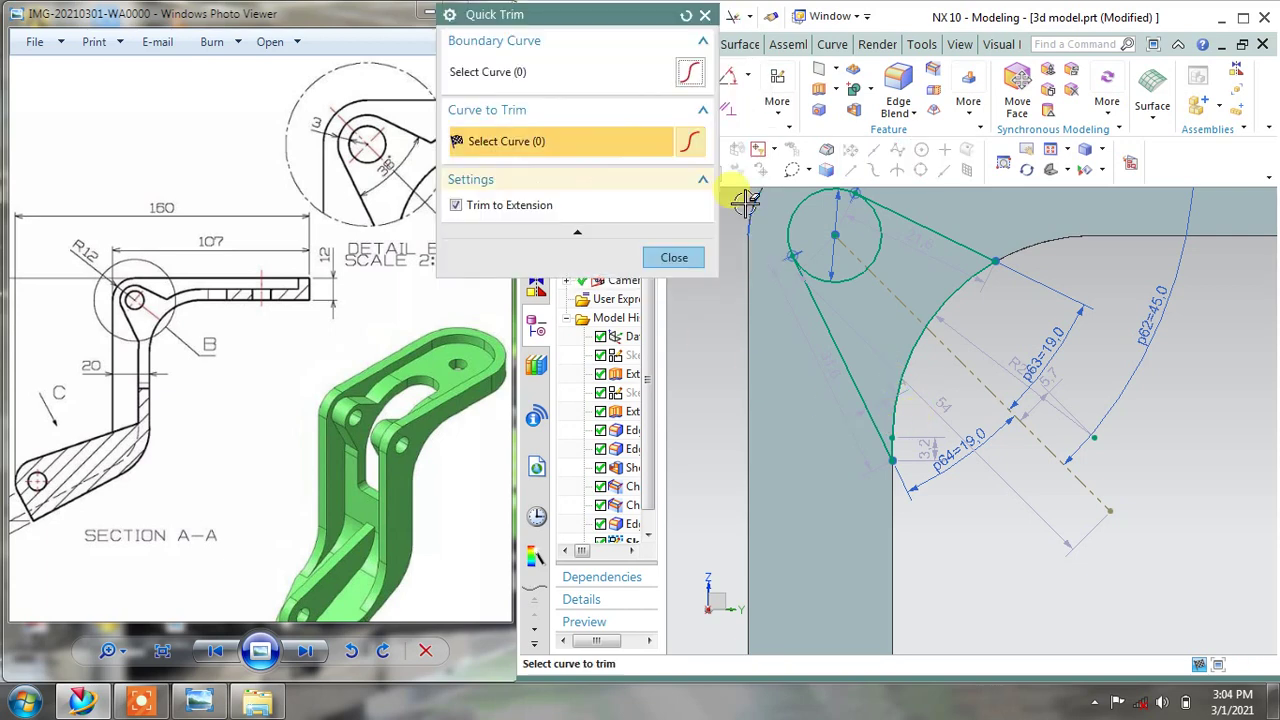
click(872, 236)
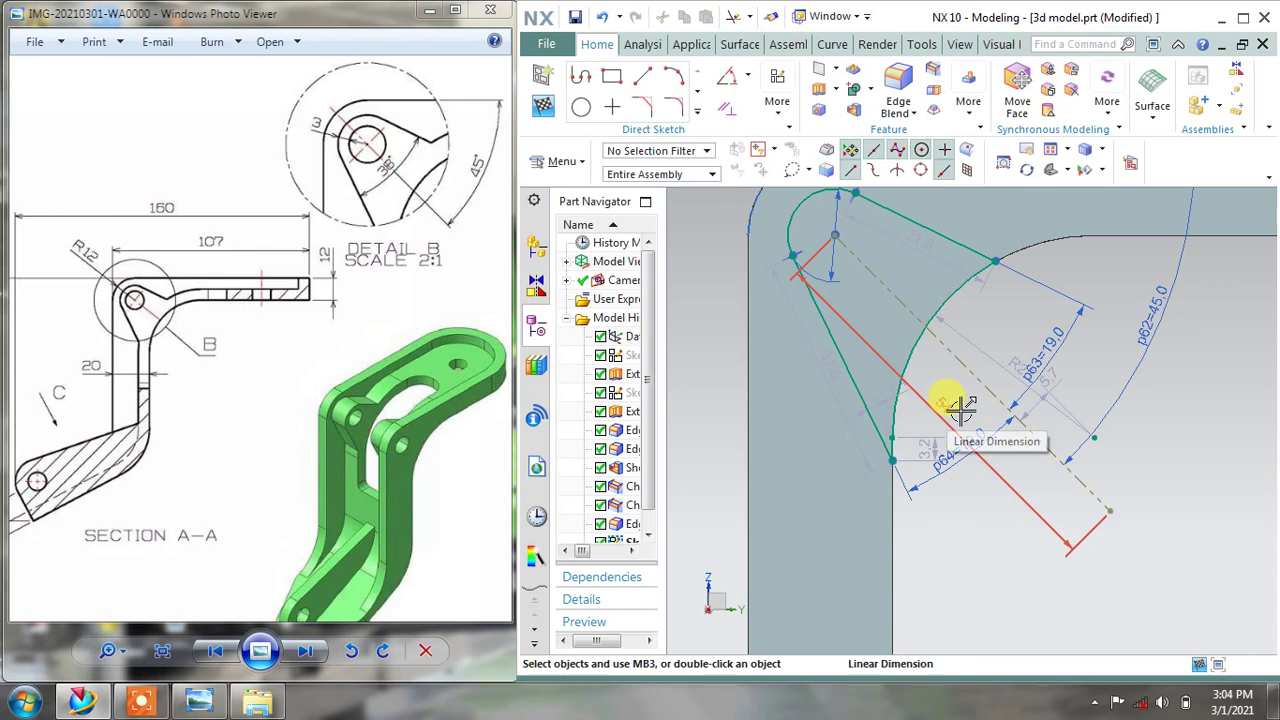
scroll(960, 405, down, 2)
click(995, 306)
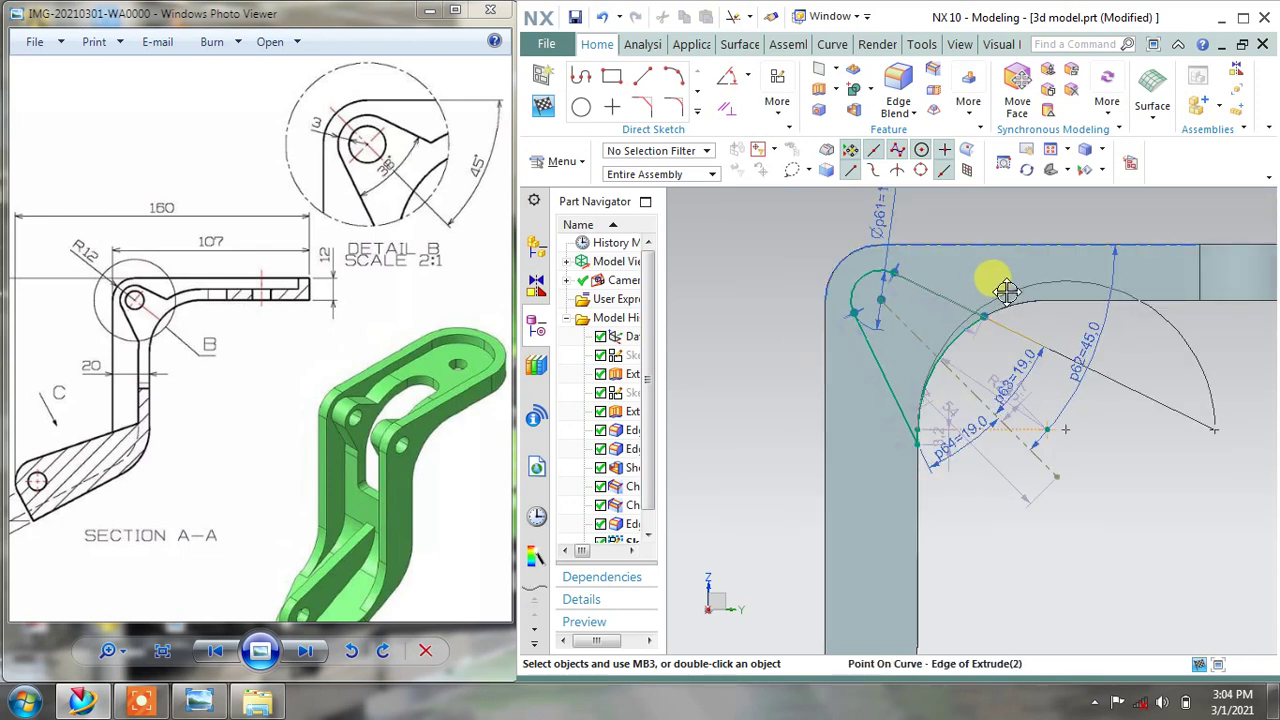
click(979, 294)
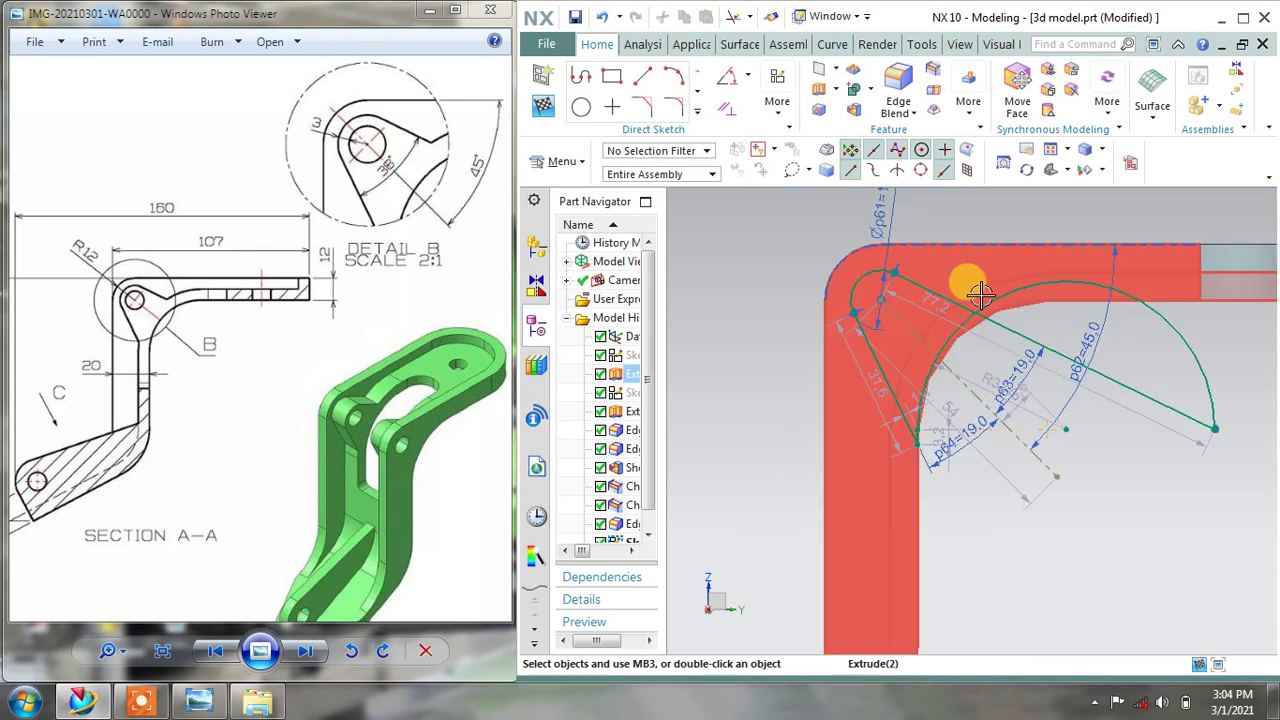
key(ctrl+z)
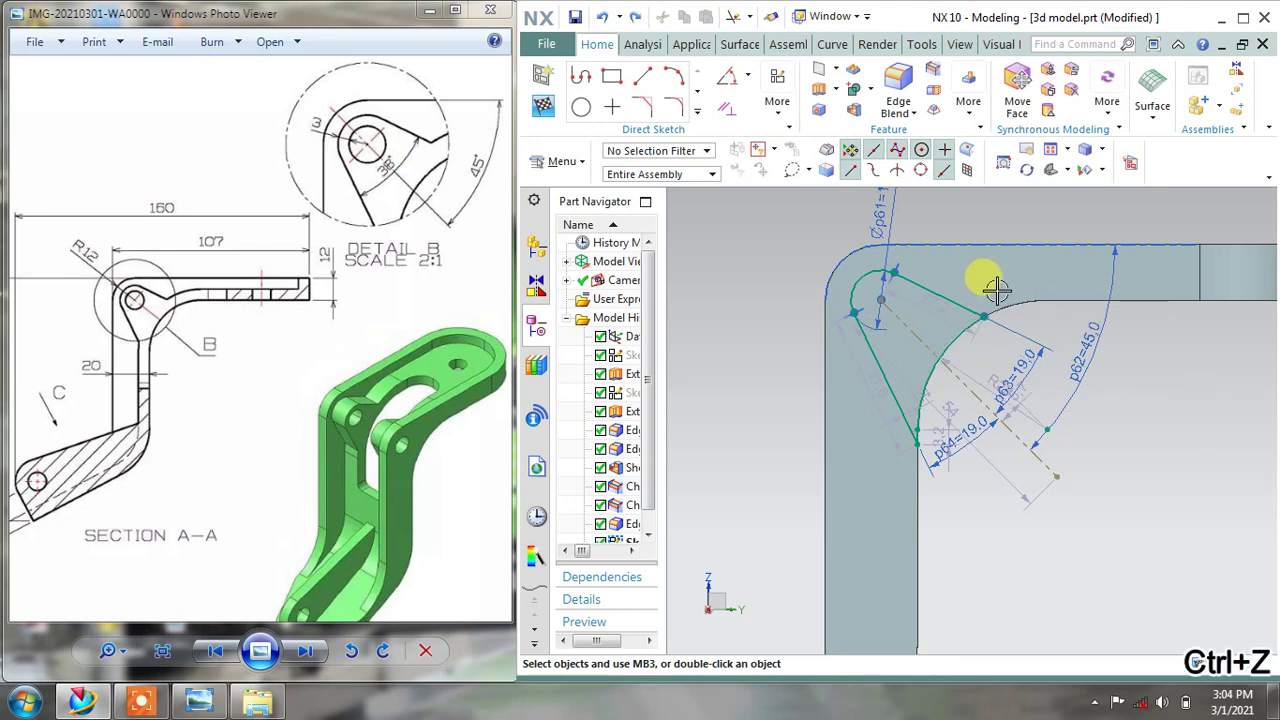
scroll(1014, 263, down, 3)
scroll(1043, 229, down, 2)
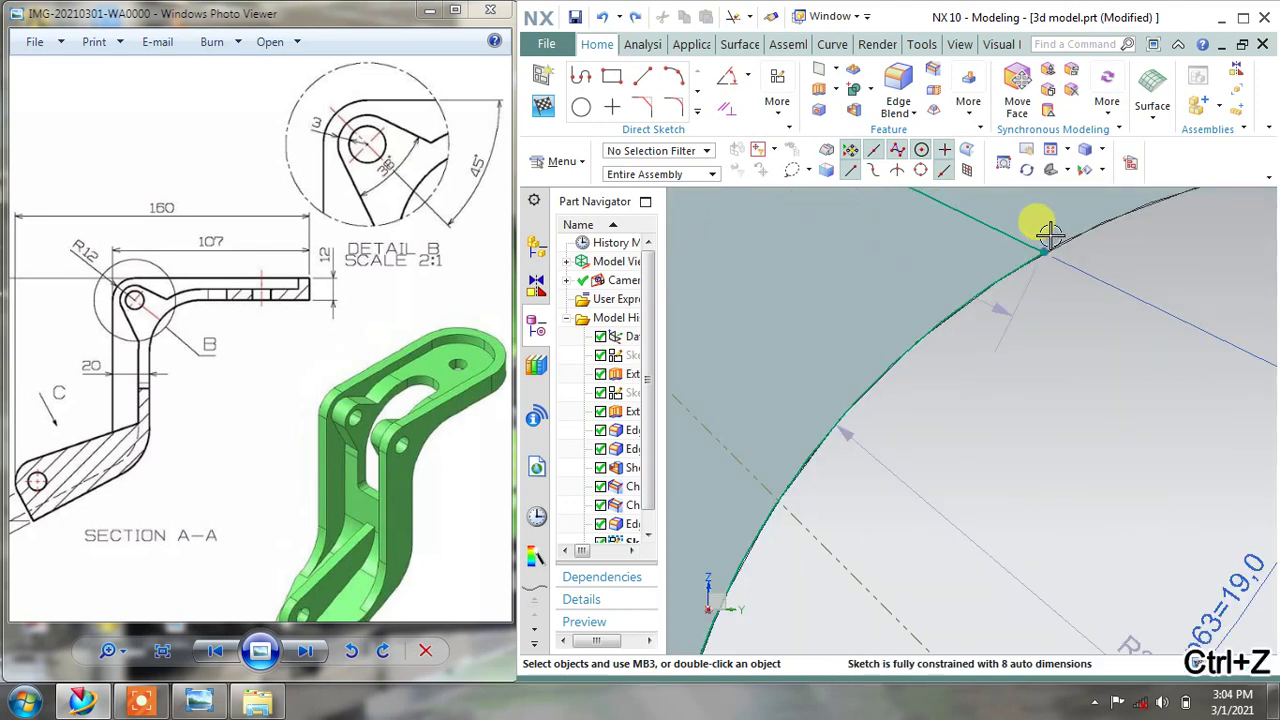
scroll(1050, 232, down, 2)
scroll(1050, 232, down, 2)
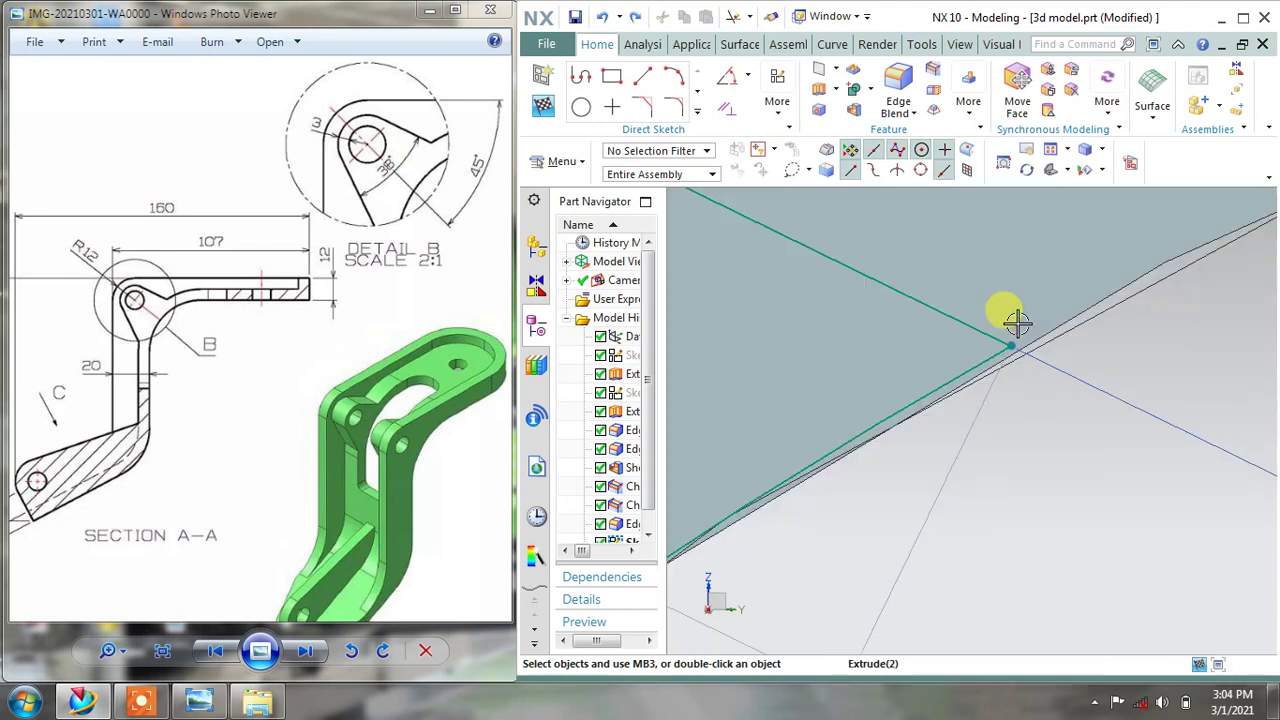
scroll(1003, 360, up, 1)
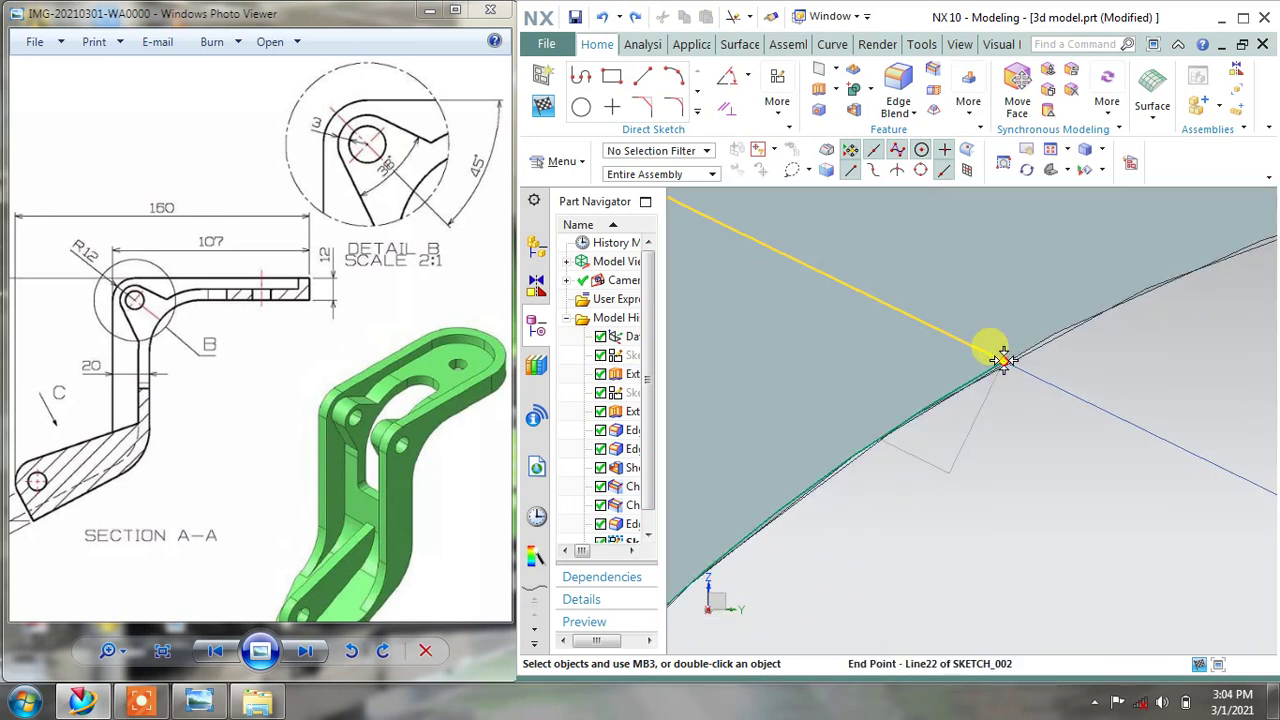
scroll(1003, 360, up, 1)
scroll(1003, 360, up, 5)
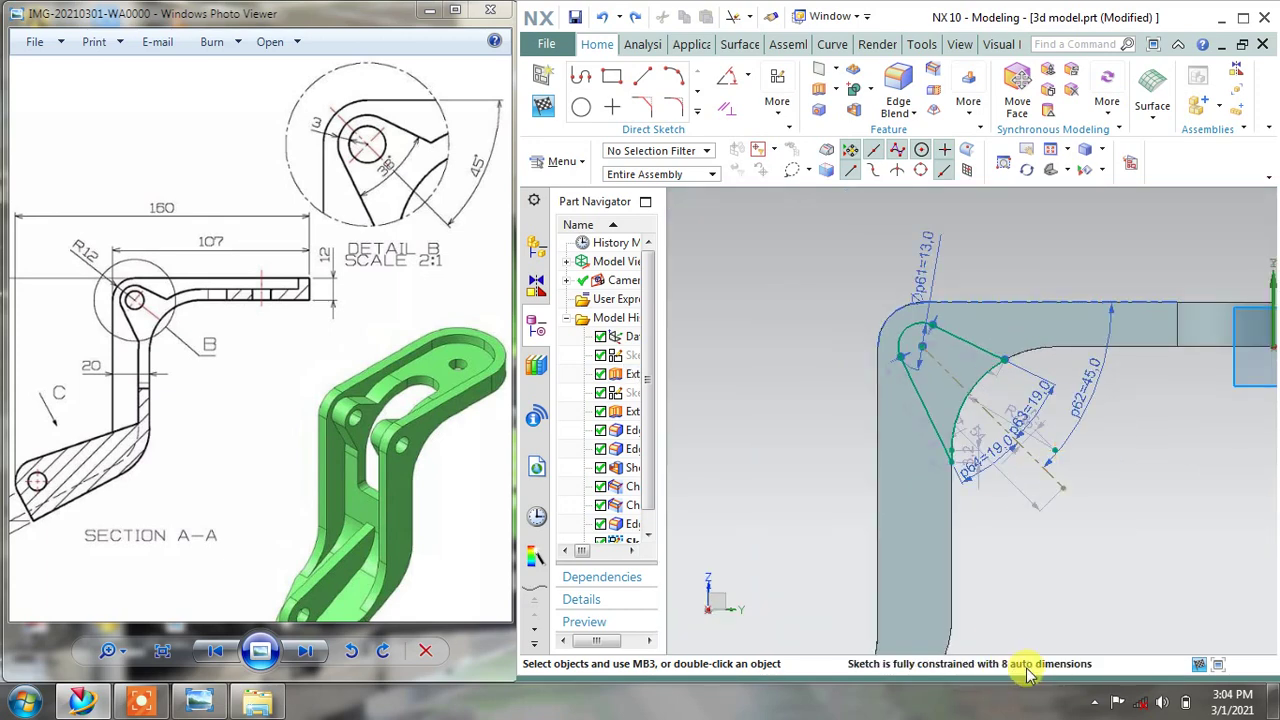
scroll(1091, 511, down, 2)
scroll(1091, 480, down, 2)
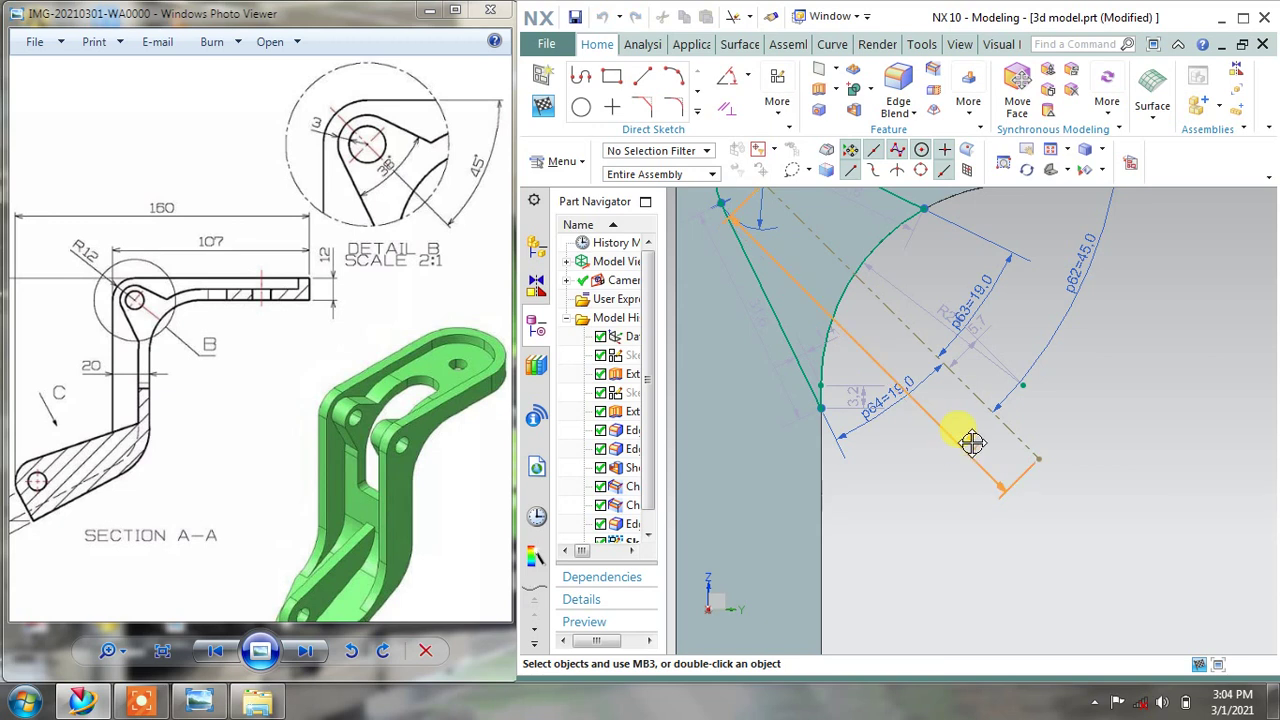
Reposition the 54 dimension and the slanted line's dimension clear of the sketch
drag(915, 511, 915, 512)
drag(760, 292, 803, 297)
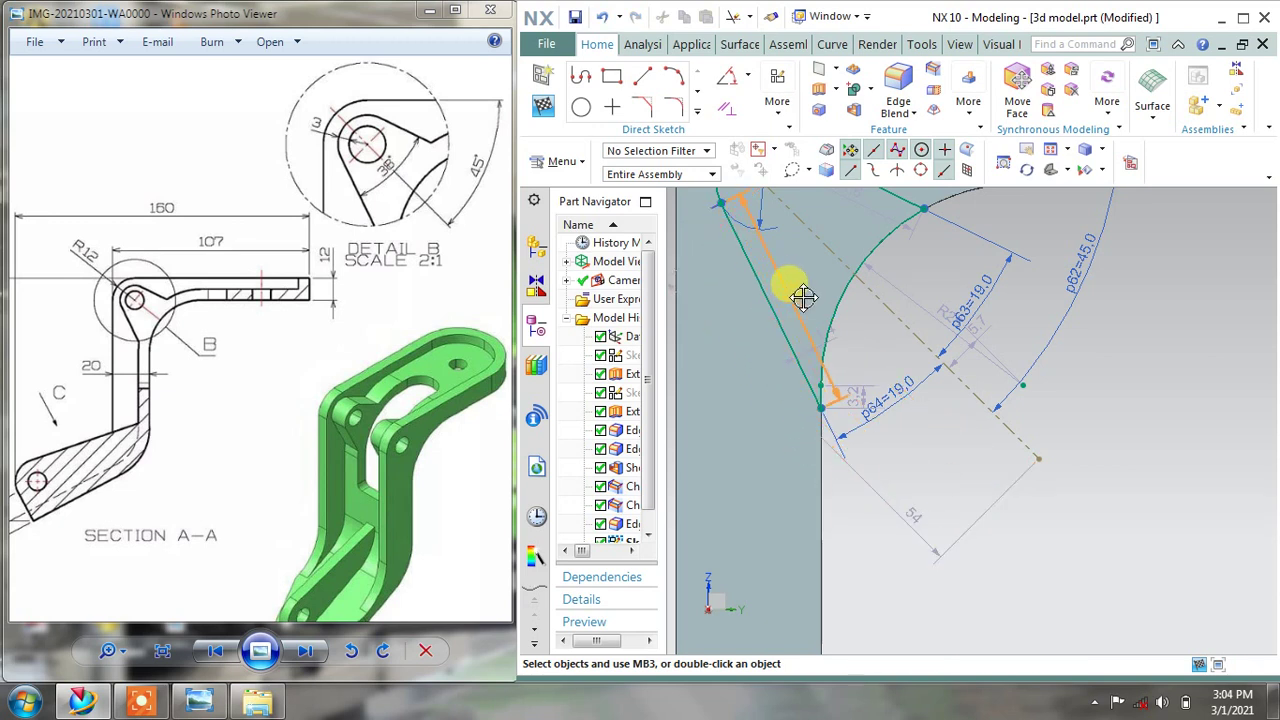
drag(723, 320, 723, 322)
click(875, 337)
scroll(873, 336, up, 1)
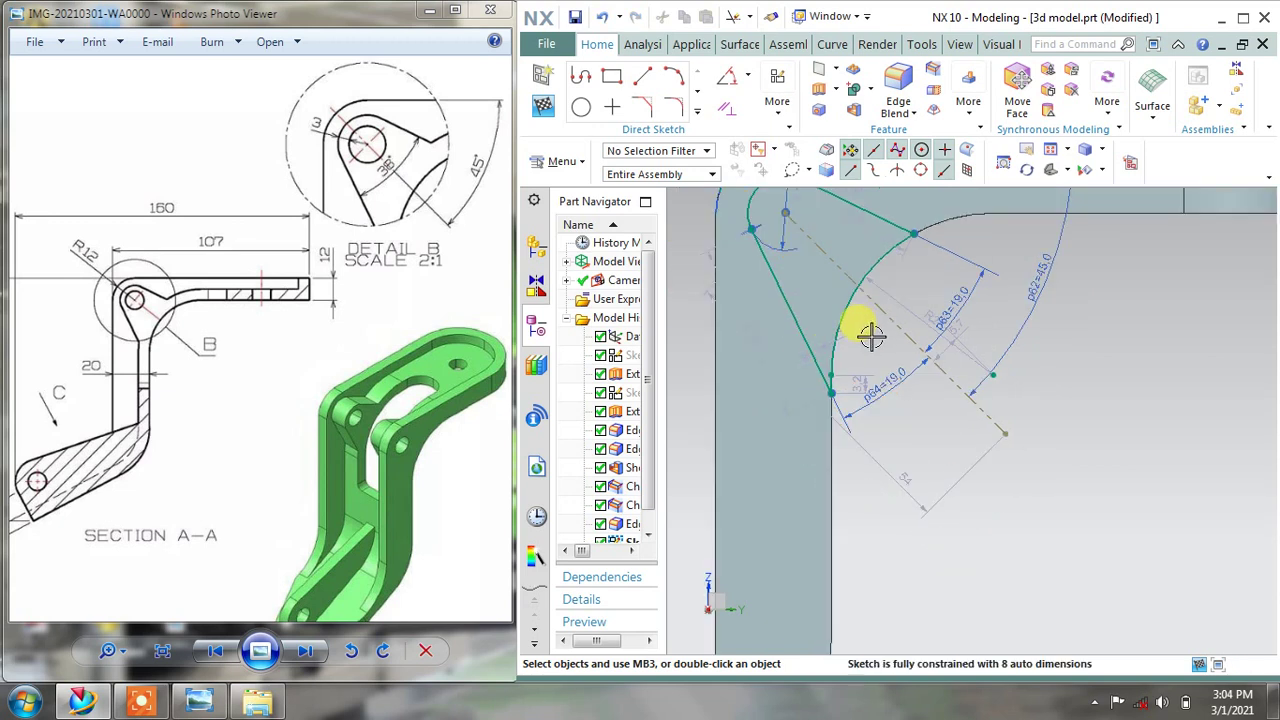
scroll(866, 334, up, 1)
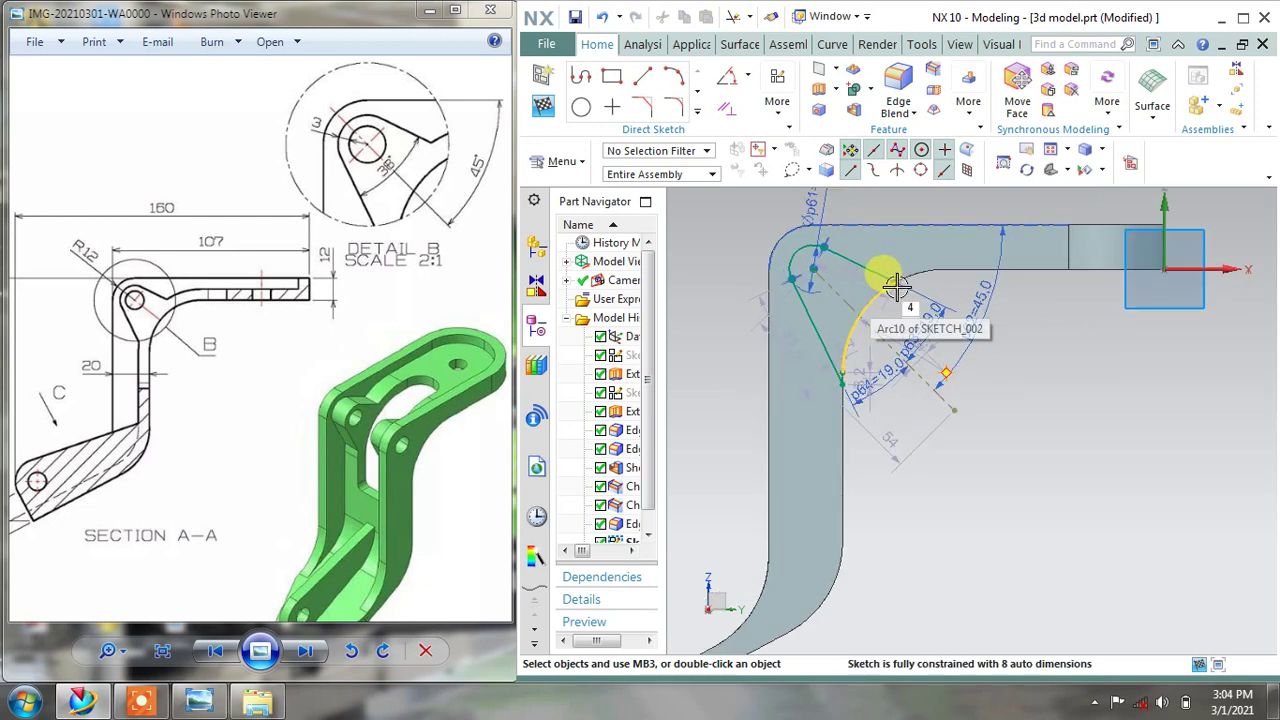
scroll(886, 277, down, 1)
scroll(886, 277, down, 1)
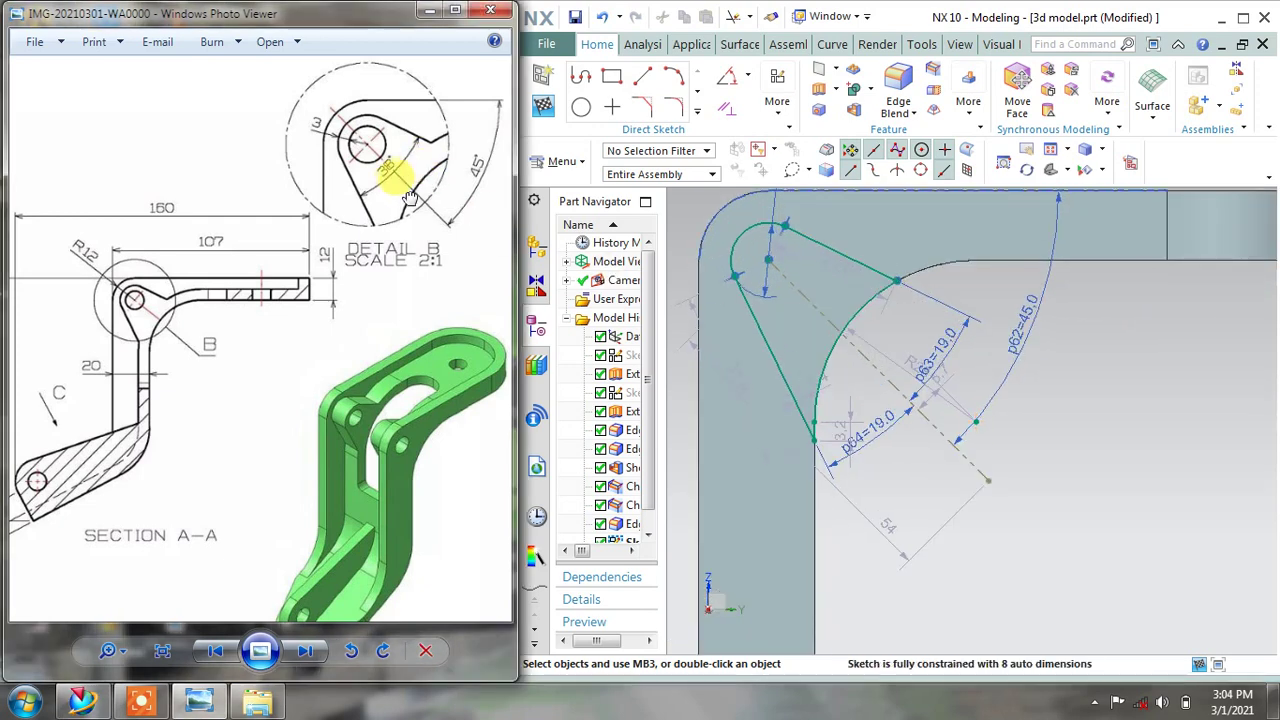
Finish the lug sketch and orbit to a 3D view of the bent part
click(549, 112)
scroll(808, 309, up, 1)
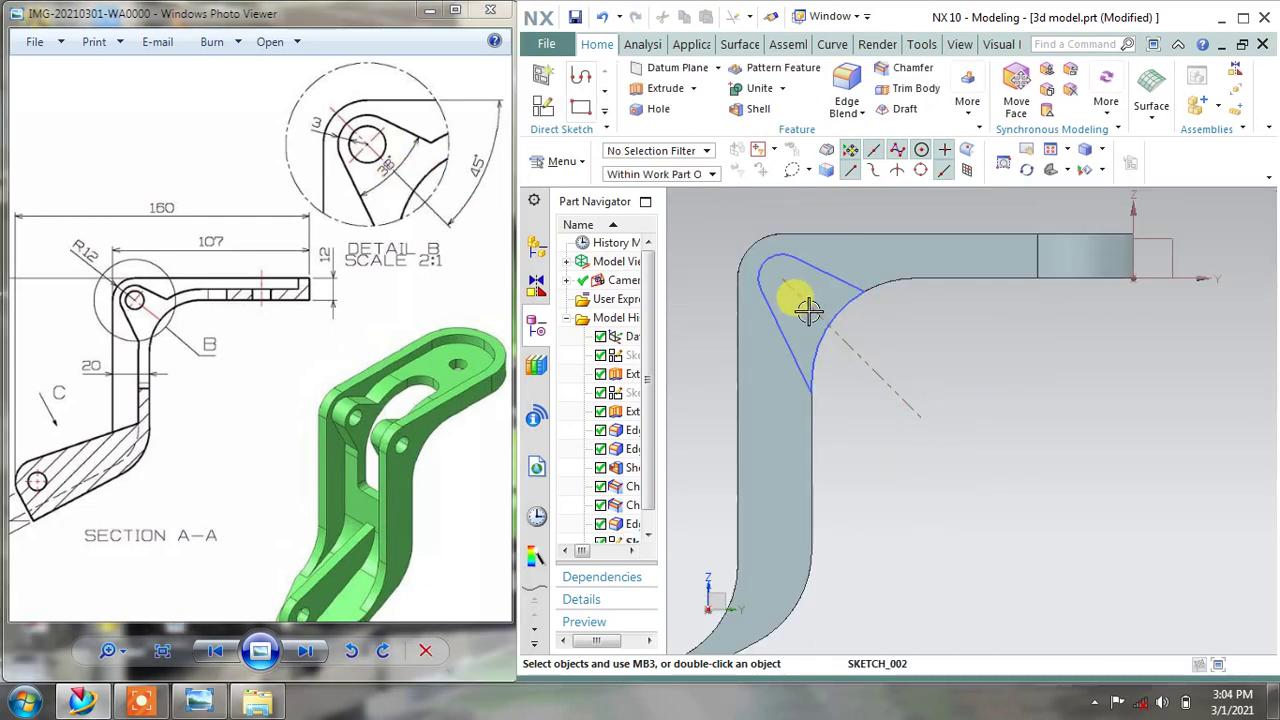
scroll(808, 309, up, 1)
mouse_move(808, 309)
middle_down()
mouse_move(864, 338)
mouse_move(773, 290)
middle_up()
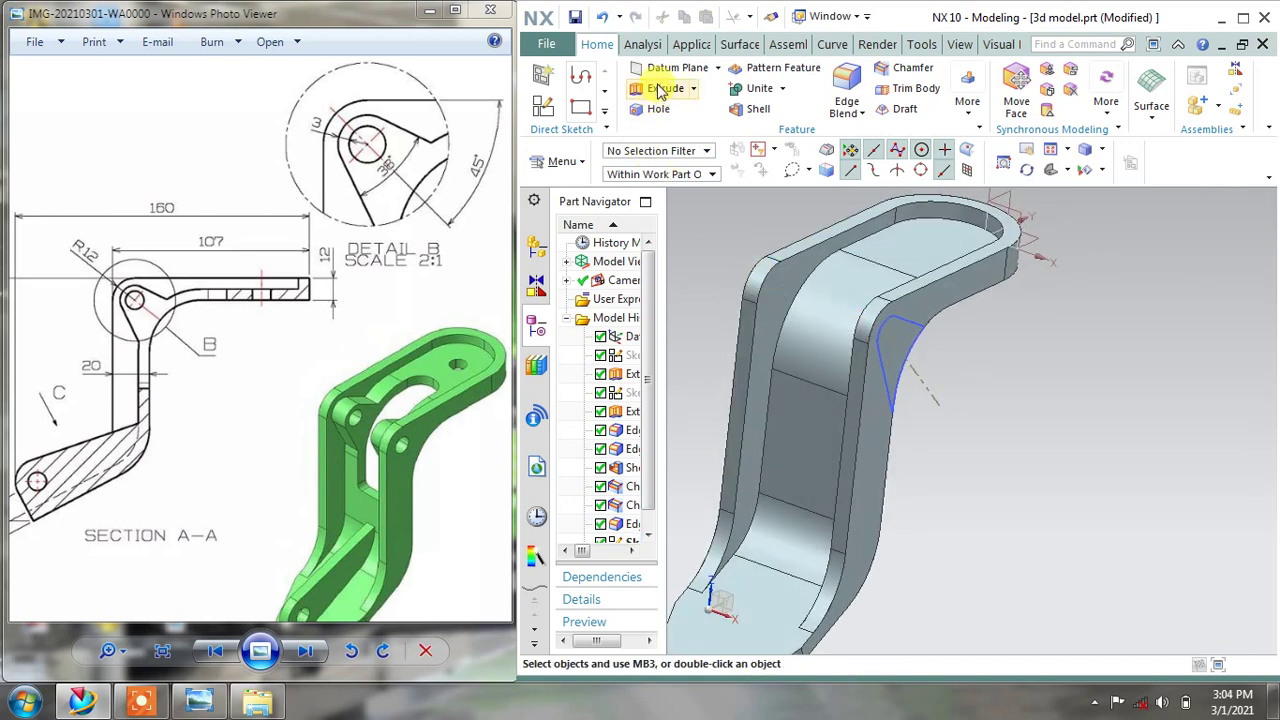
Extrude the lug profile reversed into the part, ending Until Next with Unite
click(659, 91)
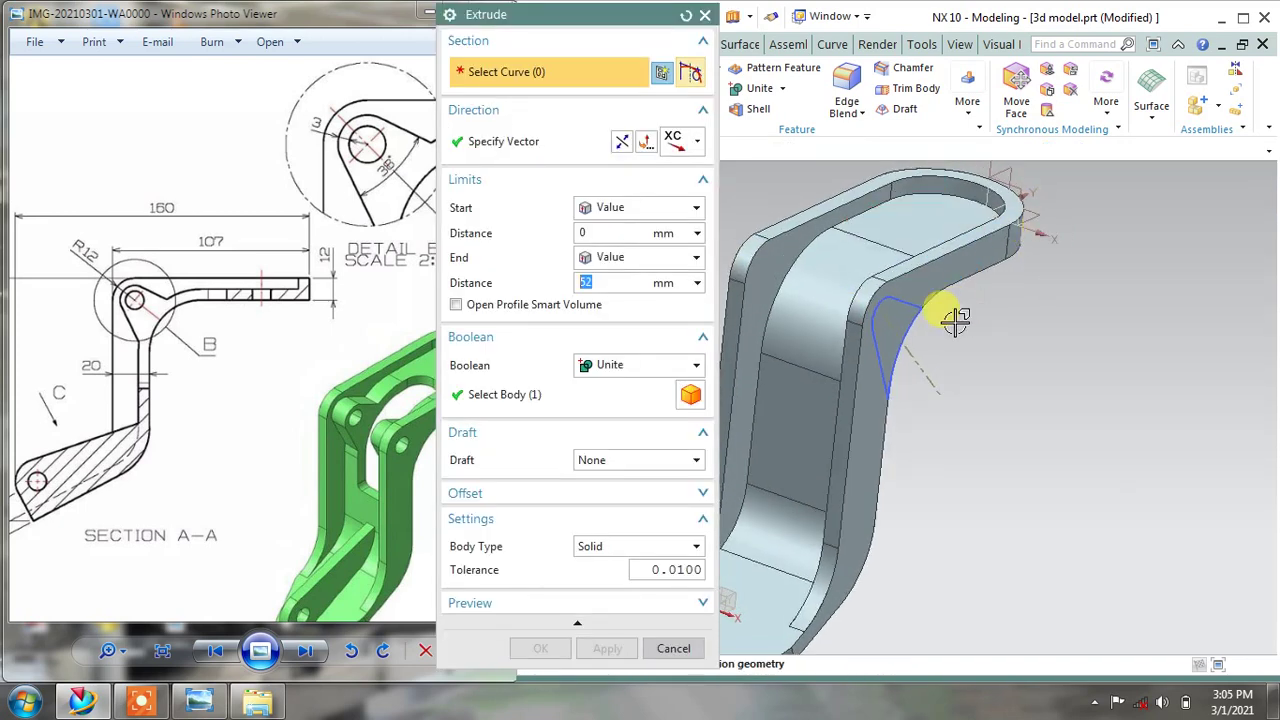
mouse_move(955, 318)
middle_down()
mouse_move(1051, 429)
mouse_move(1172, 352)
middle_up()
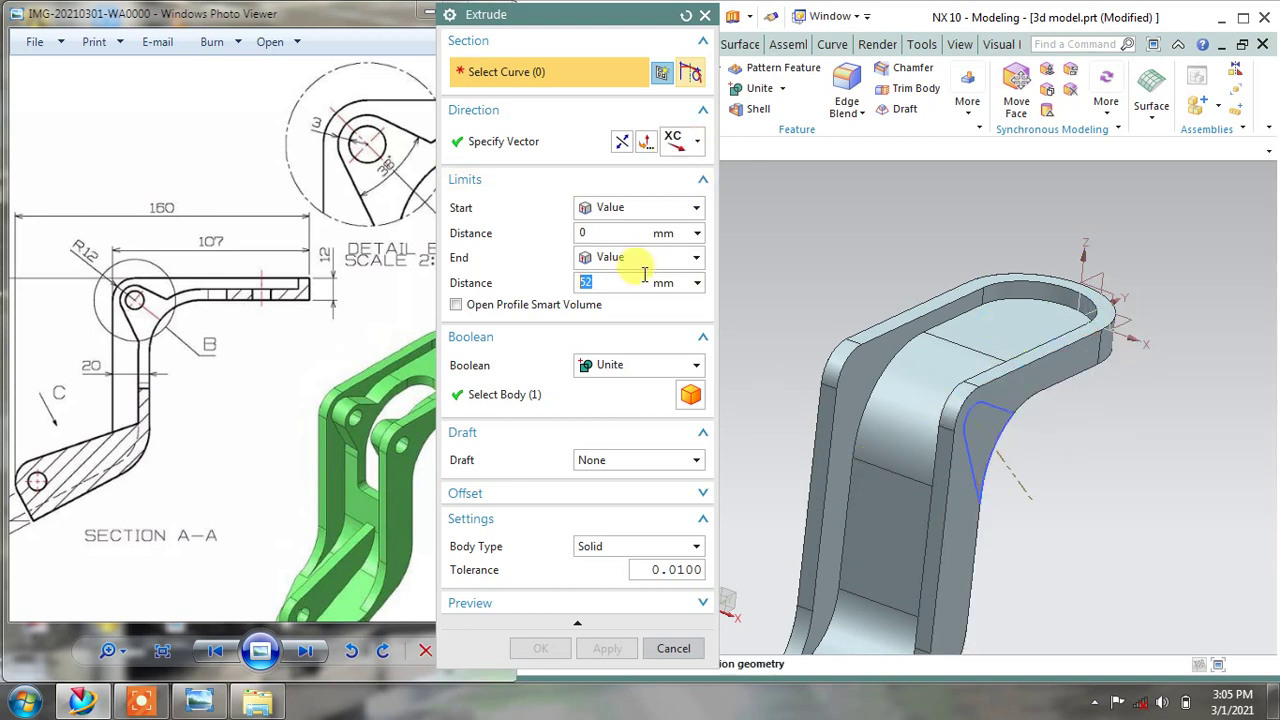
click(978, 412)
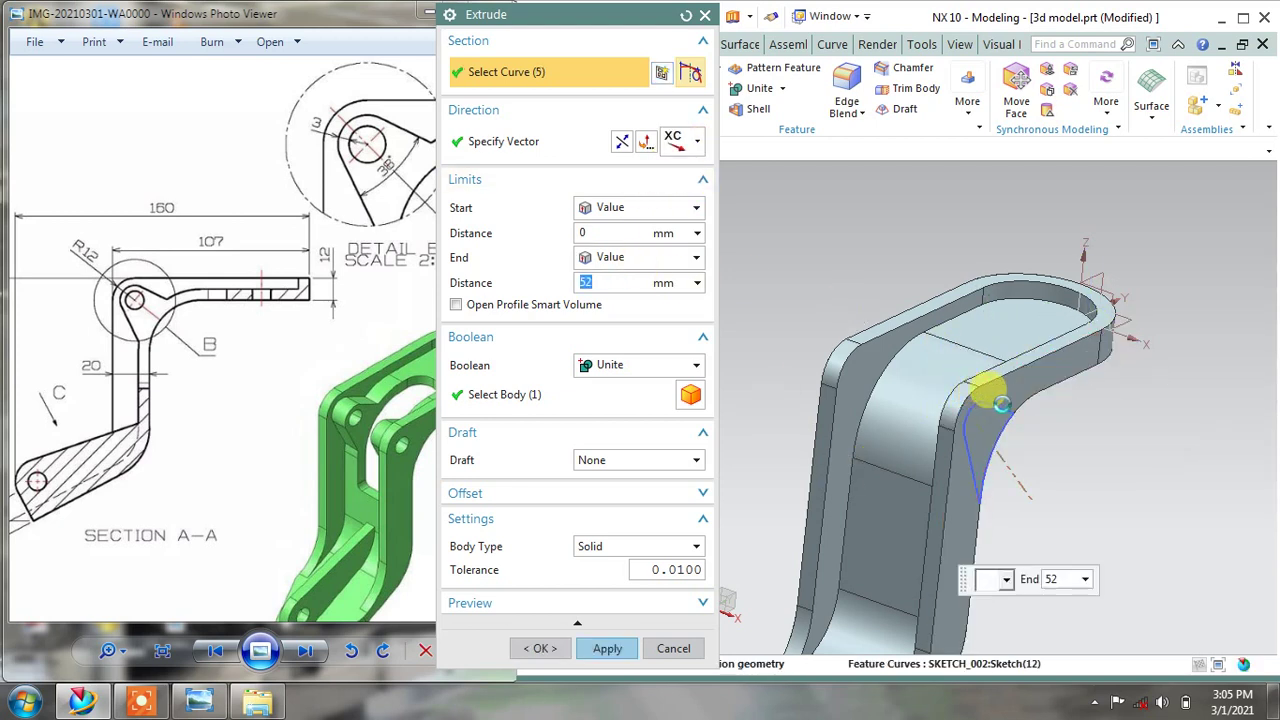
click(621, 141)
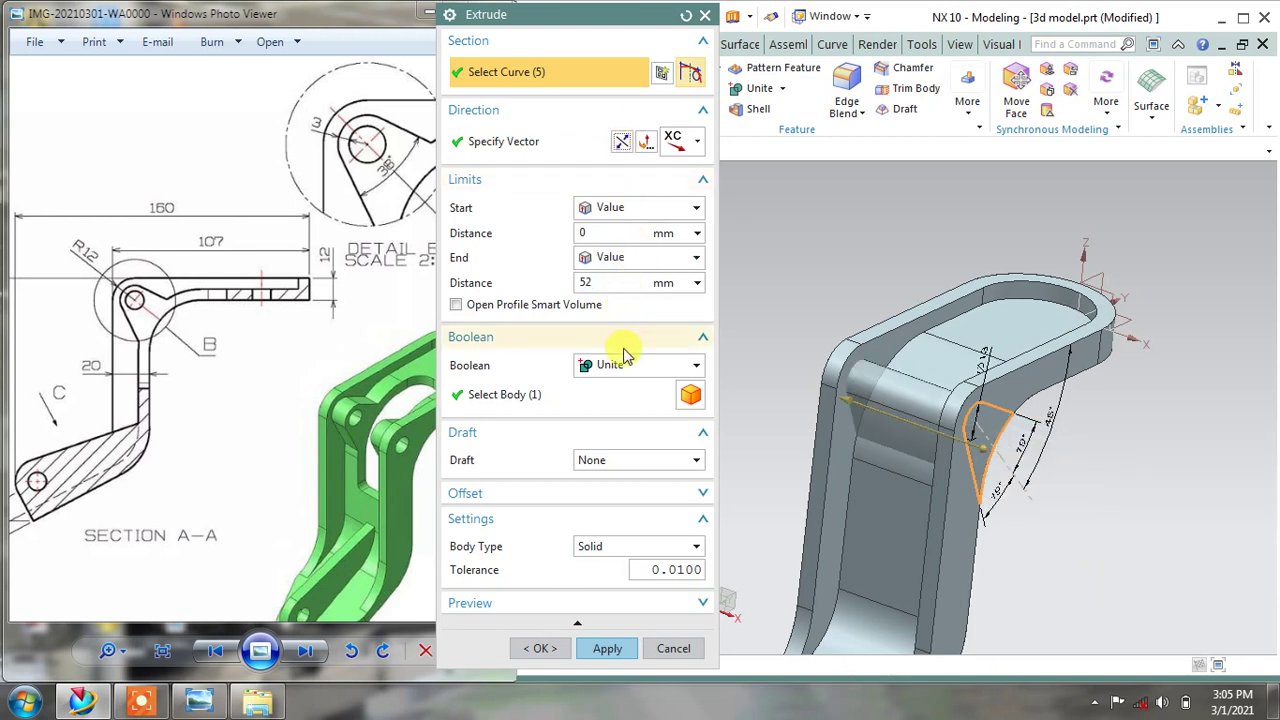
click(630, 262)
click(600, 314)
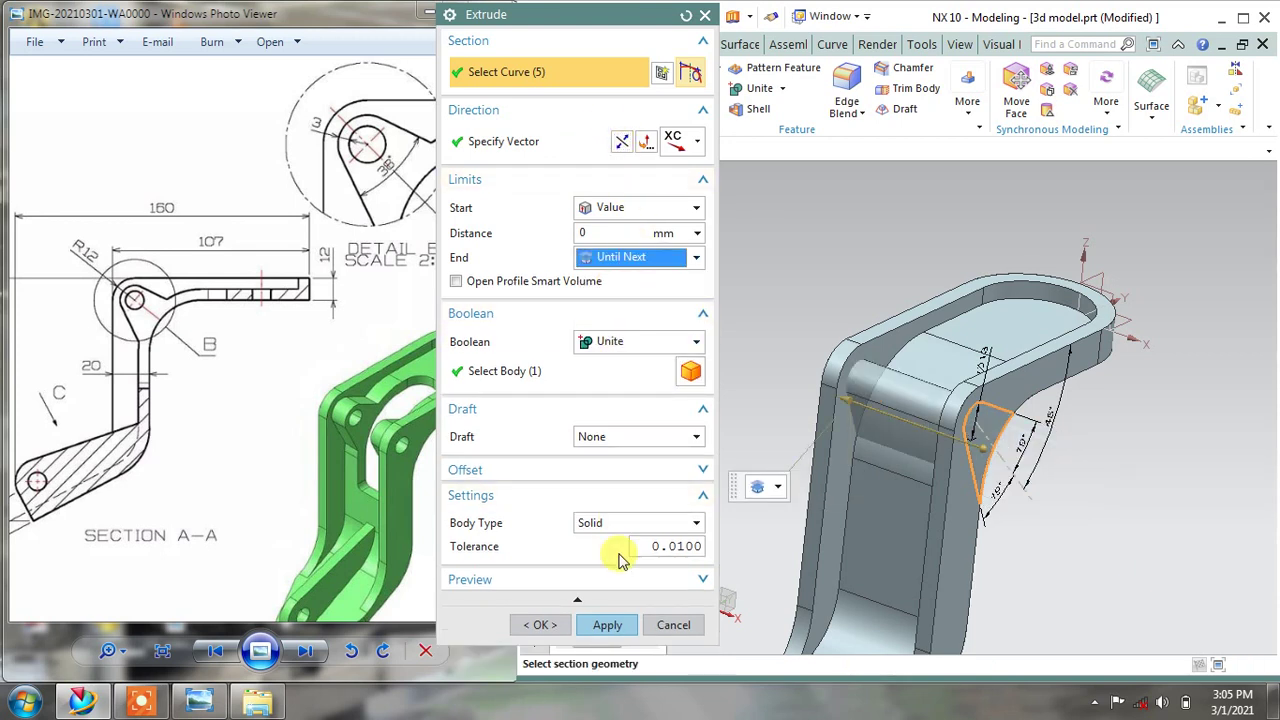
click(607, 624)
Close the extrusion settings and hide the lug sketch SKETCH_002
click(668, 625)
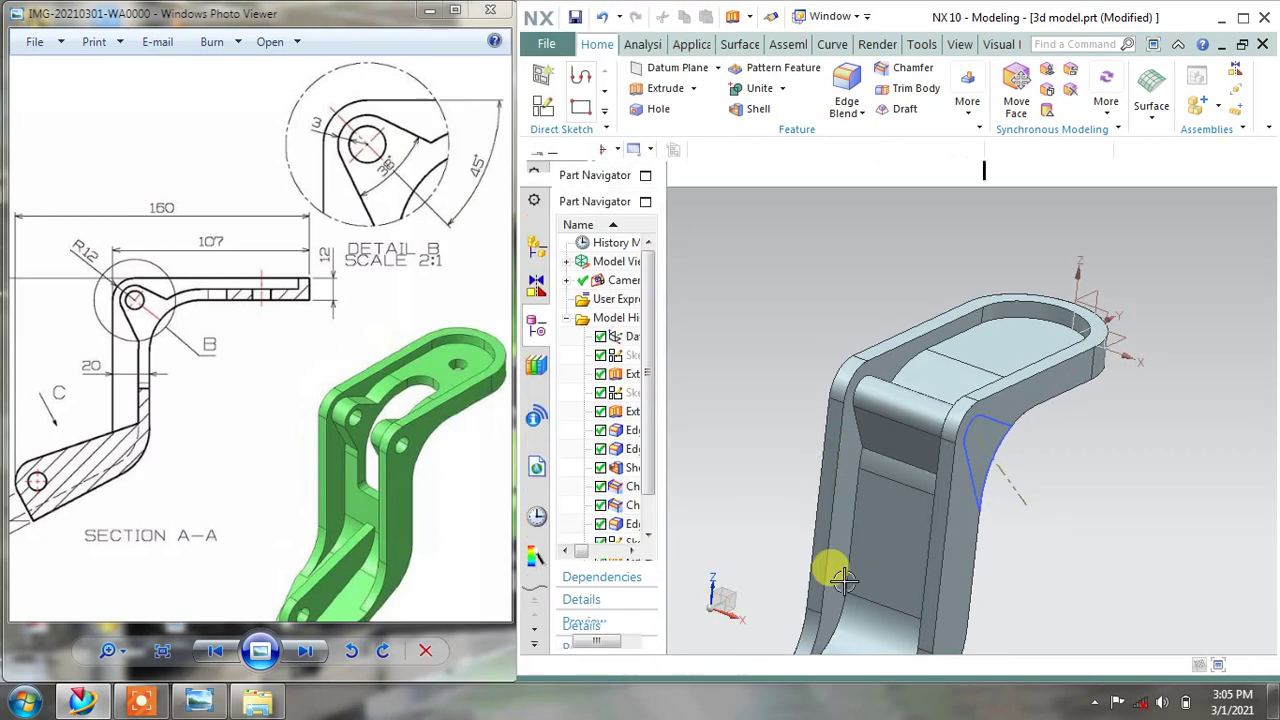
mouse_move(1049, 443)
middle_down()
mouse_move(1043, 463)
mouse_move(966, 455)
middle_up()
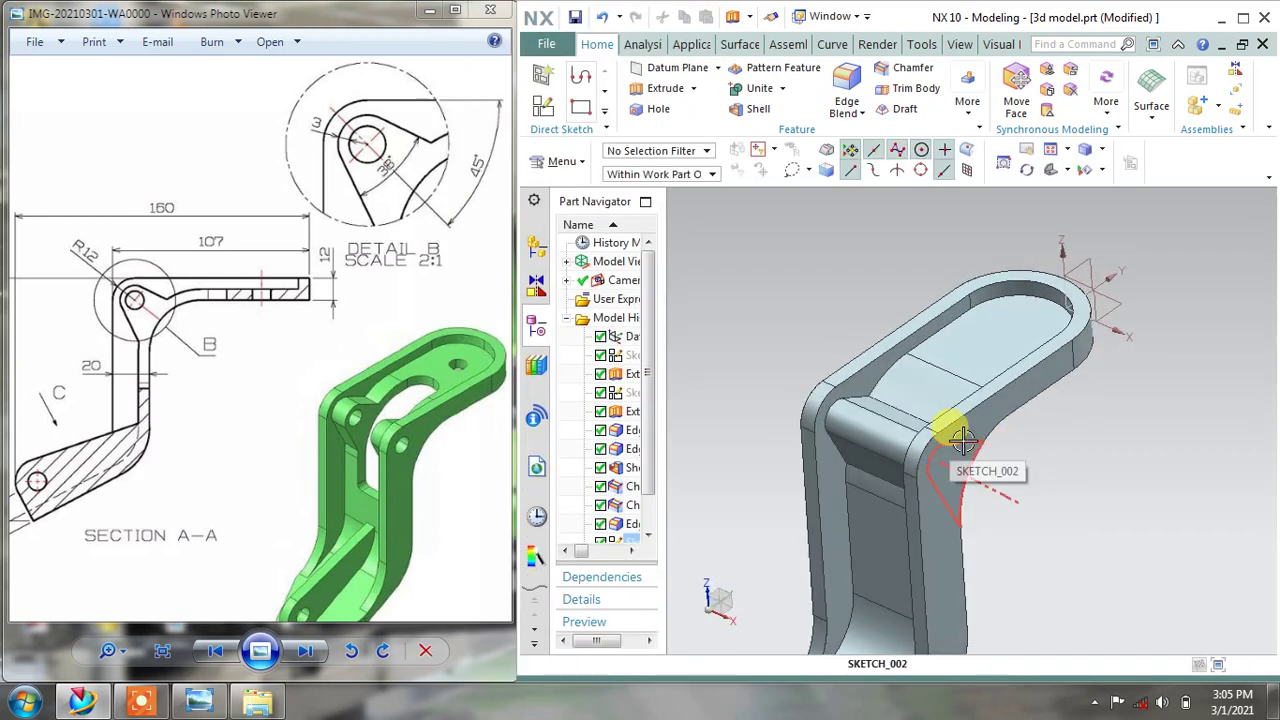
right_click(960, 440)
click(1010, 34)
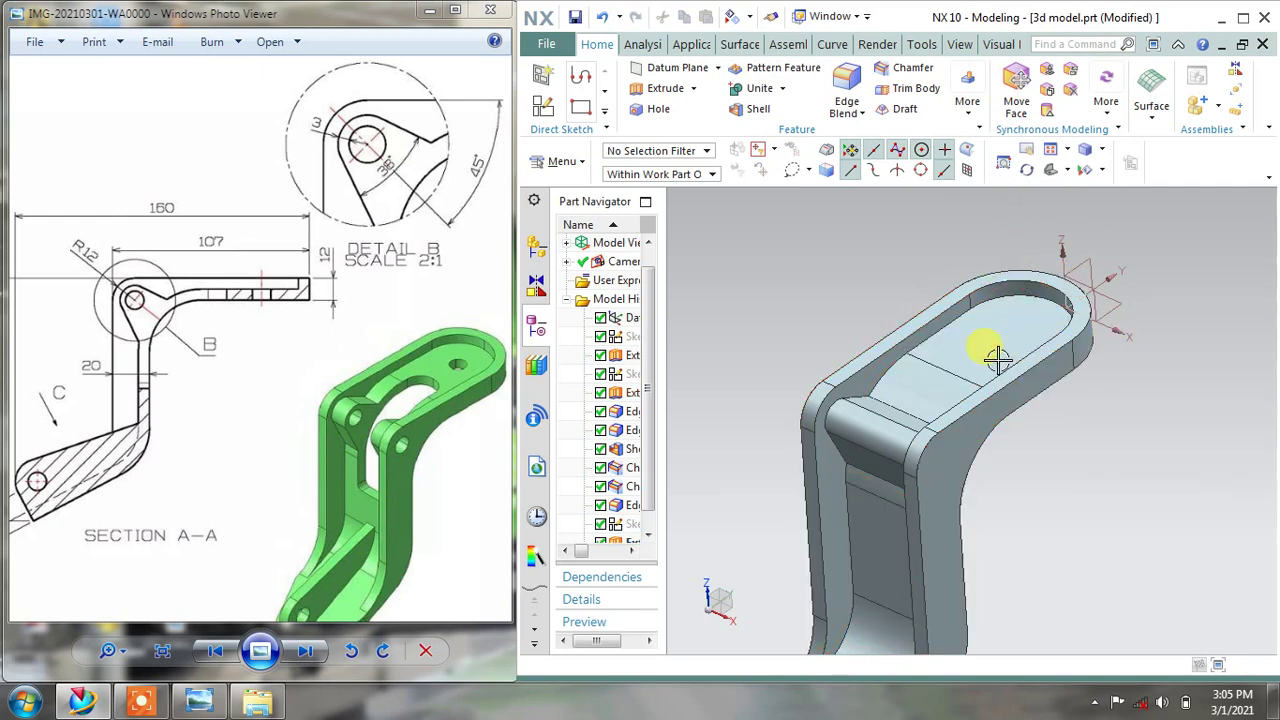
Start a new sketch on the top face of the bracket's upper arm
mouse_move(997, 360)
middle_down()
mouse_move(986, 277)
mouse_move(986, 337)
mouse_move(966, 334)
mouse_move(998, 340)
mouse_move(983, 323)
mouse_move(998, 347)
mouse_move(712, 228)
middle_up()
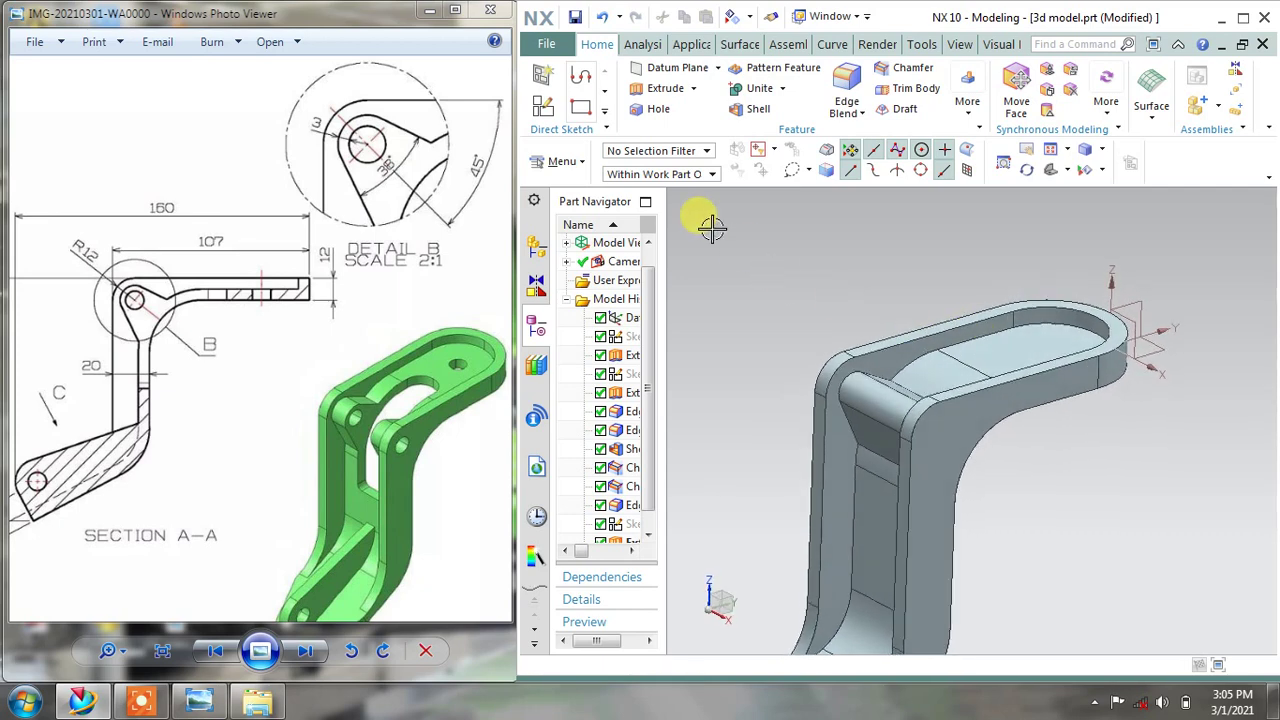
click(543, 76)
scroll(970, 284, up, 3)
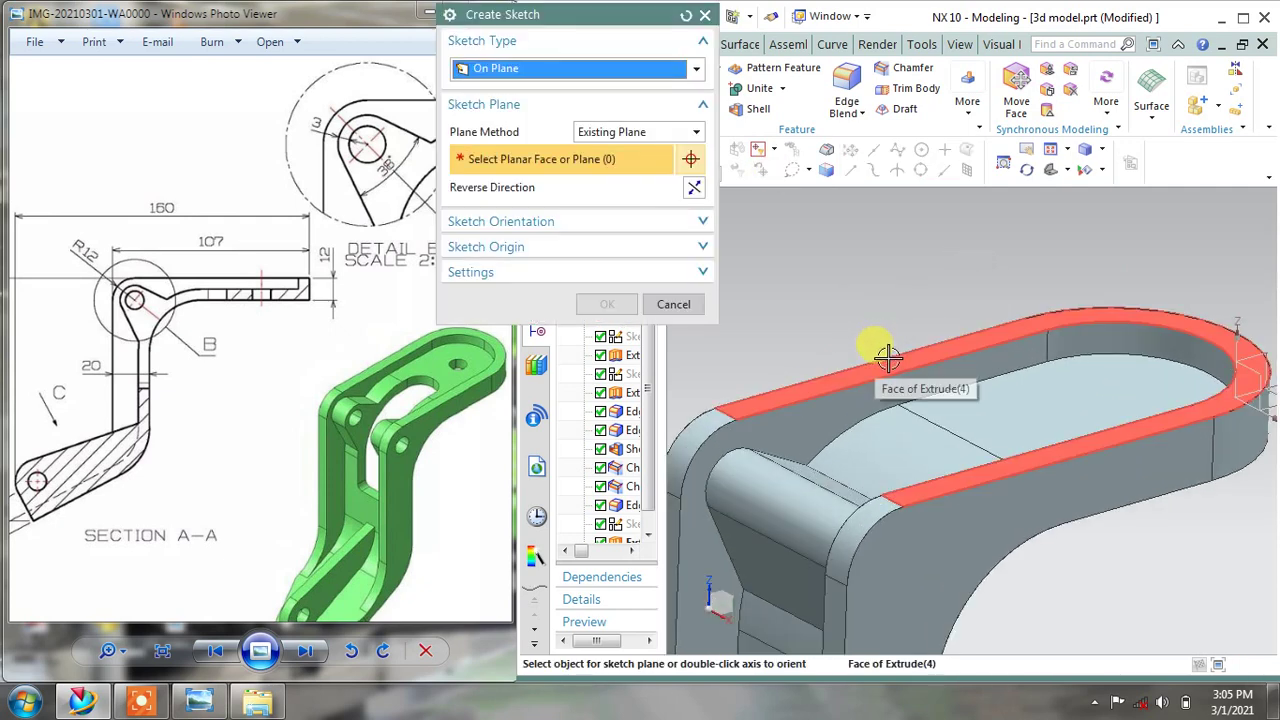
click(889, 358)
Confirm the arm-face sketch plane, then pan and zoom the reference drawing in Photo Viewer
click(607, 304)
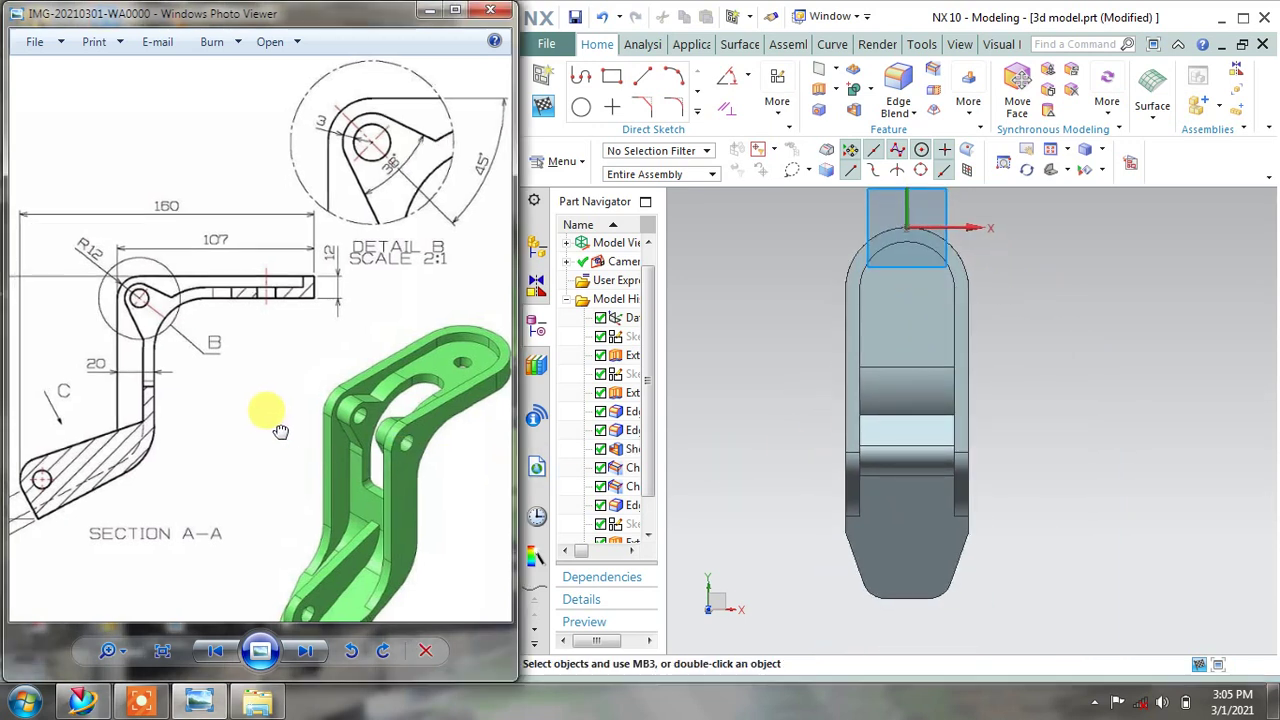
drag(266, 423, 265, 399)
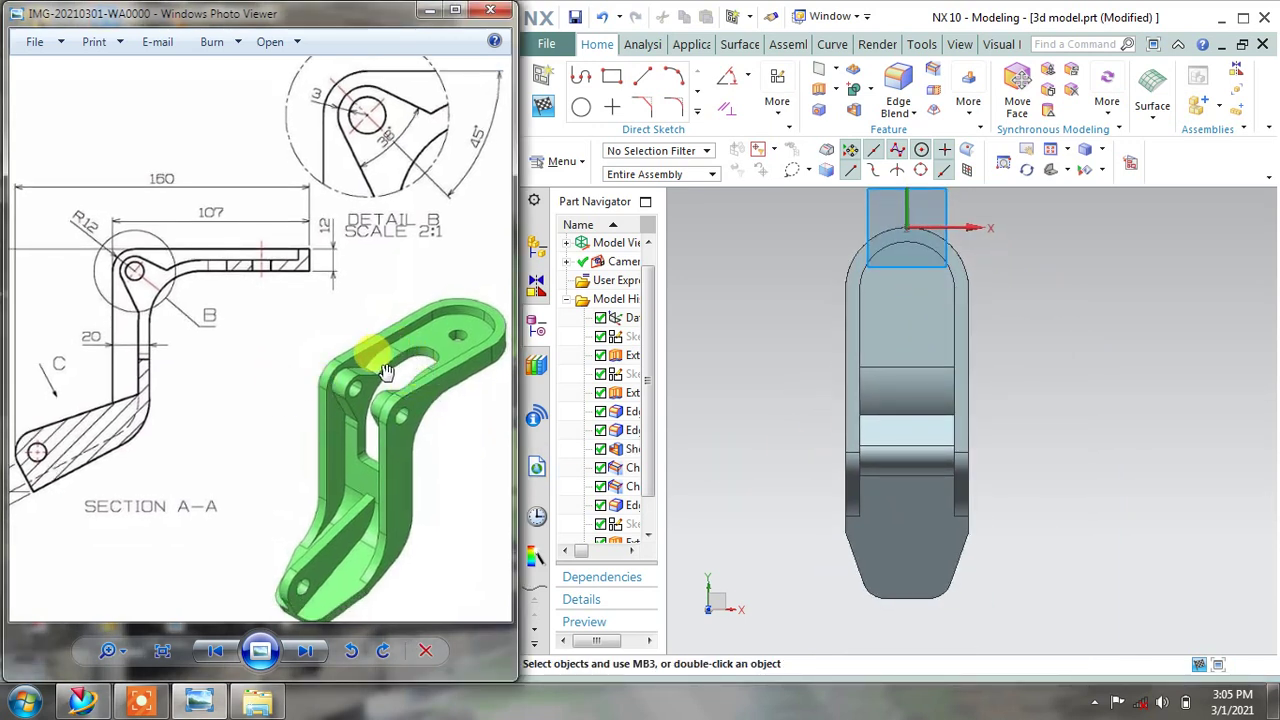
mouse_move(135, 280)
mouse_down()
mouse_move(357, 286)
mouse_move(474, 305)
mouse_up()
scroll(128, 123, up, 1)
scroll(209, 191, up, 1)
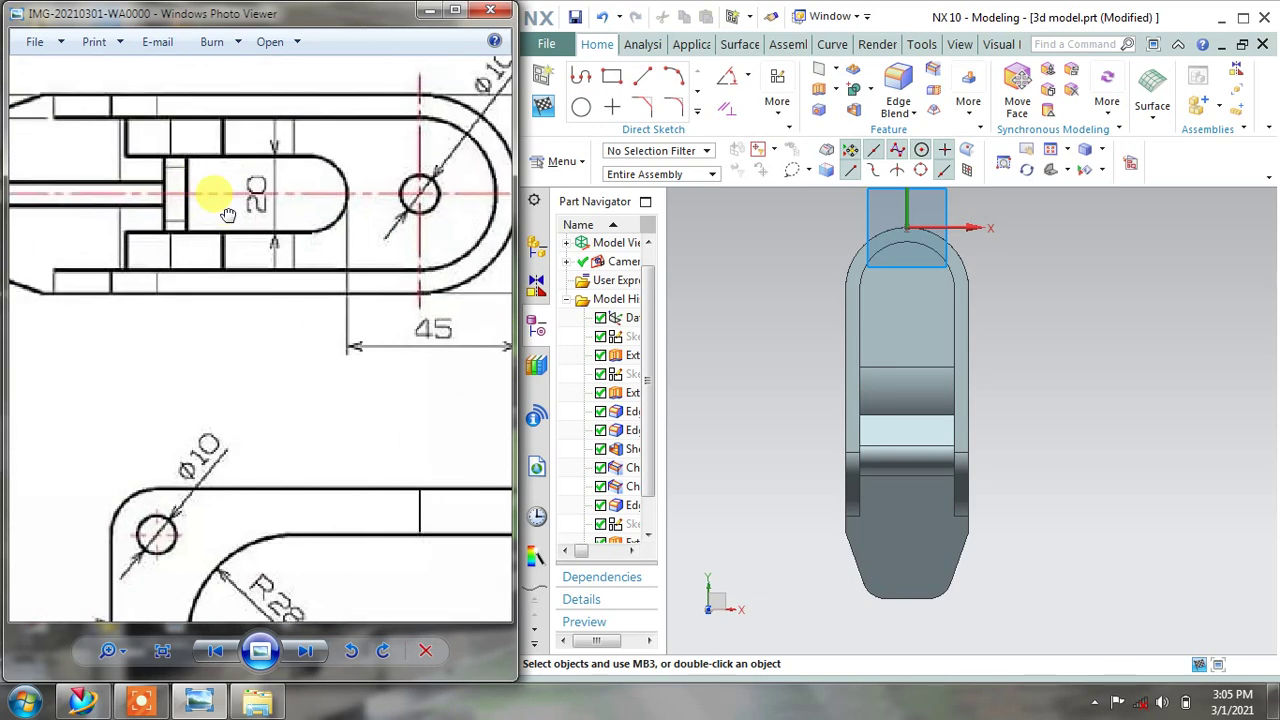
scroll(272, 297, up, 1)
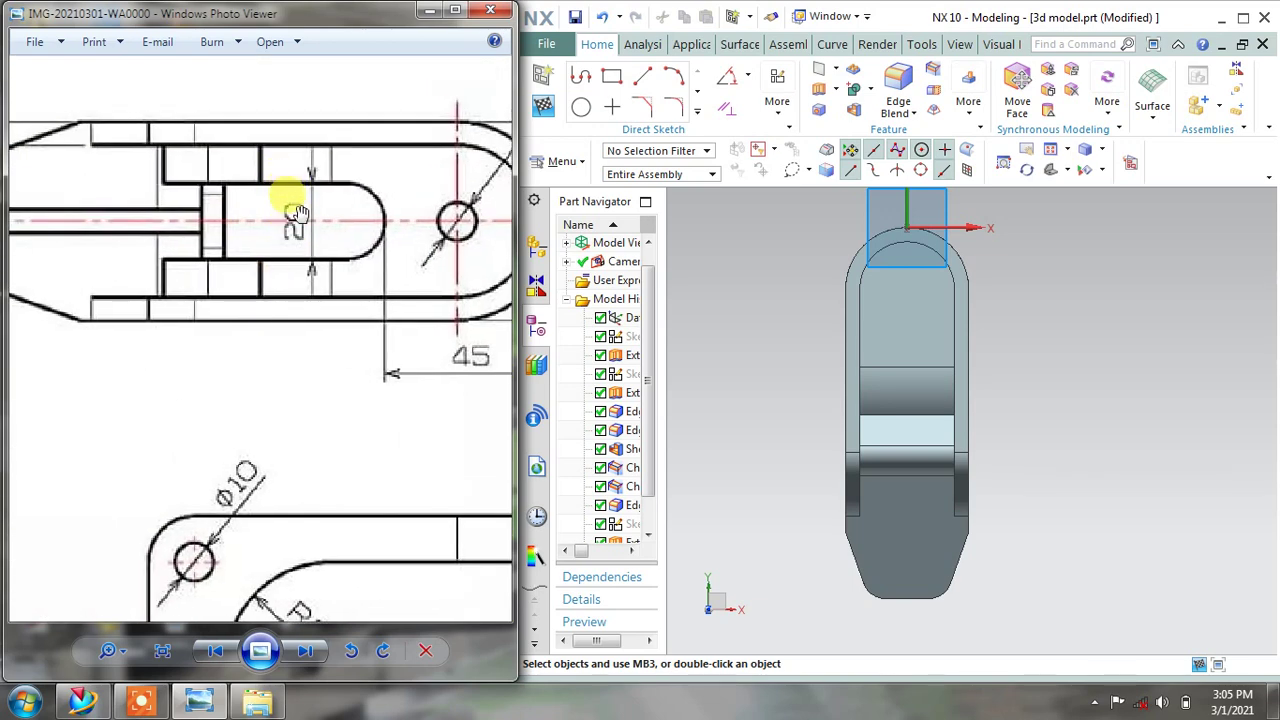
scroll(301, 251, down, 3)
scroll(297, 423, up, 1)
scroll(166, 337, up, 1)
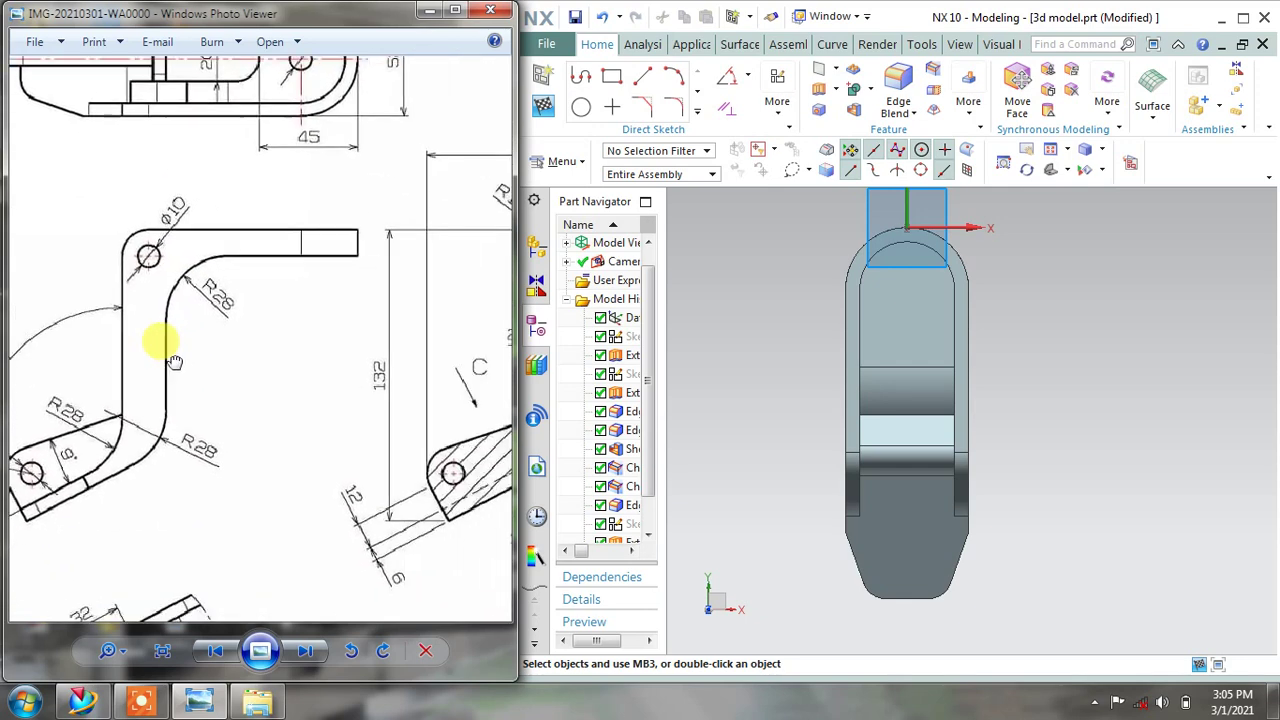
scroll(166, 337, up, 1)
Compare Section A-A, Detail B, the top view and the bent profile on the drawing
drag(3, 370, 3, 402)
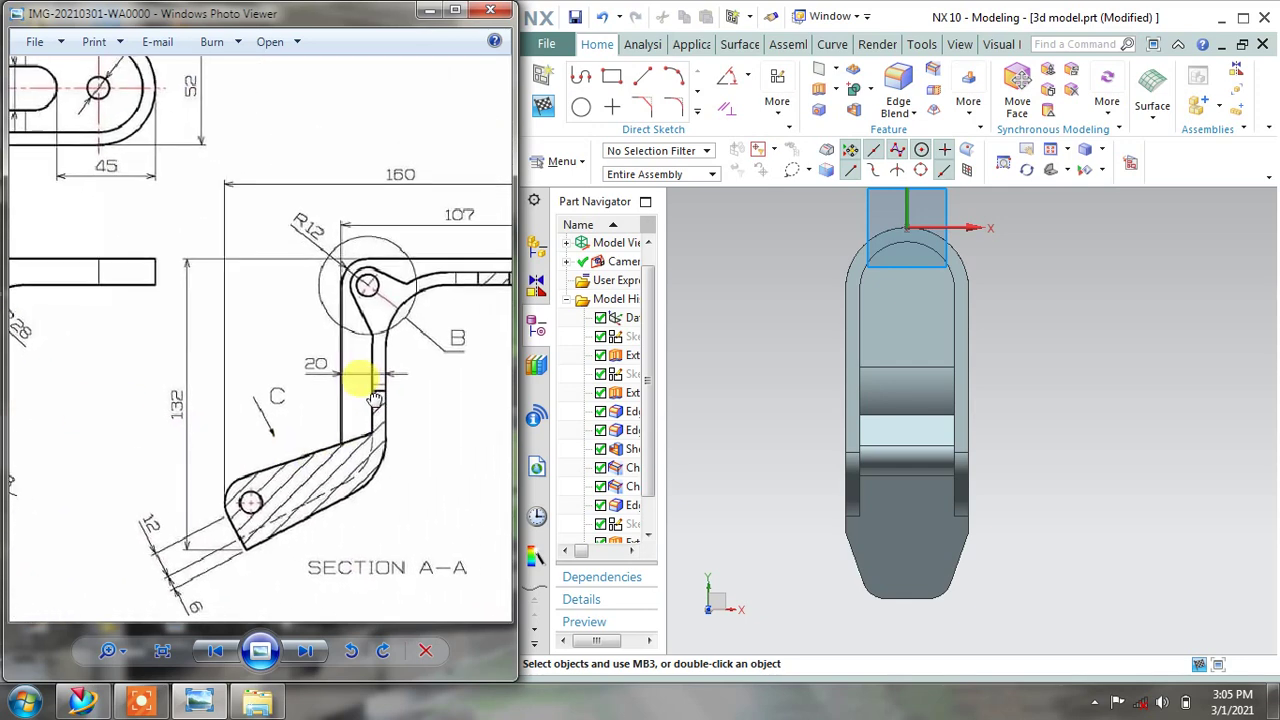
drag(366, 371, 305, 403)
scroll(305, 403, down, 1)
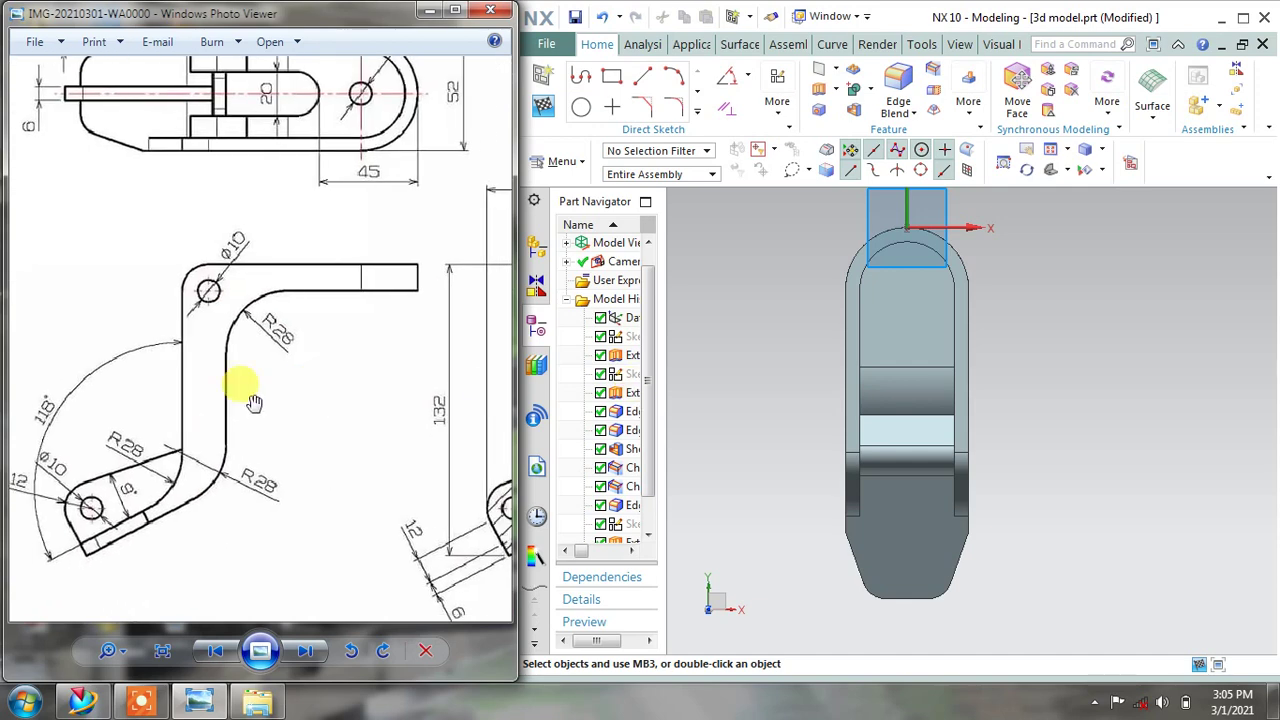
scroll(263, 398, down, 1)
scroll(337, 394, down, 1)
scroll(251, 271, down, 1)
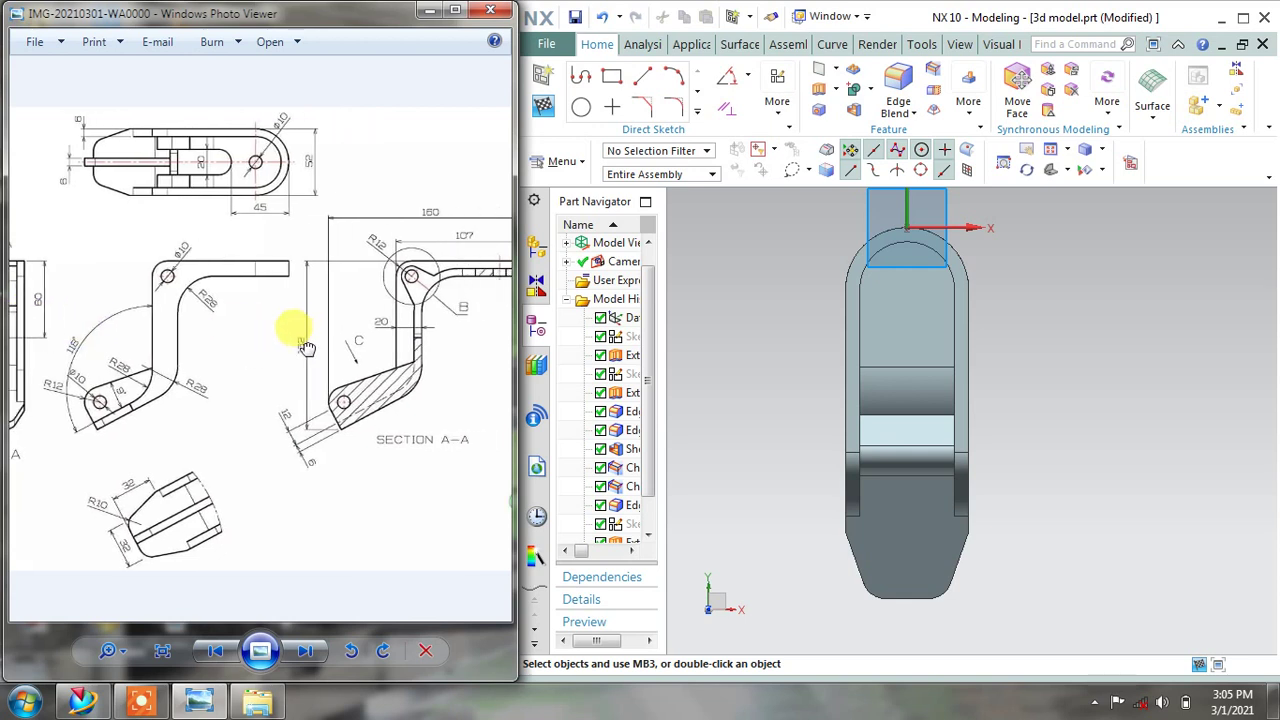
drag(380, 330, 220, 358)
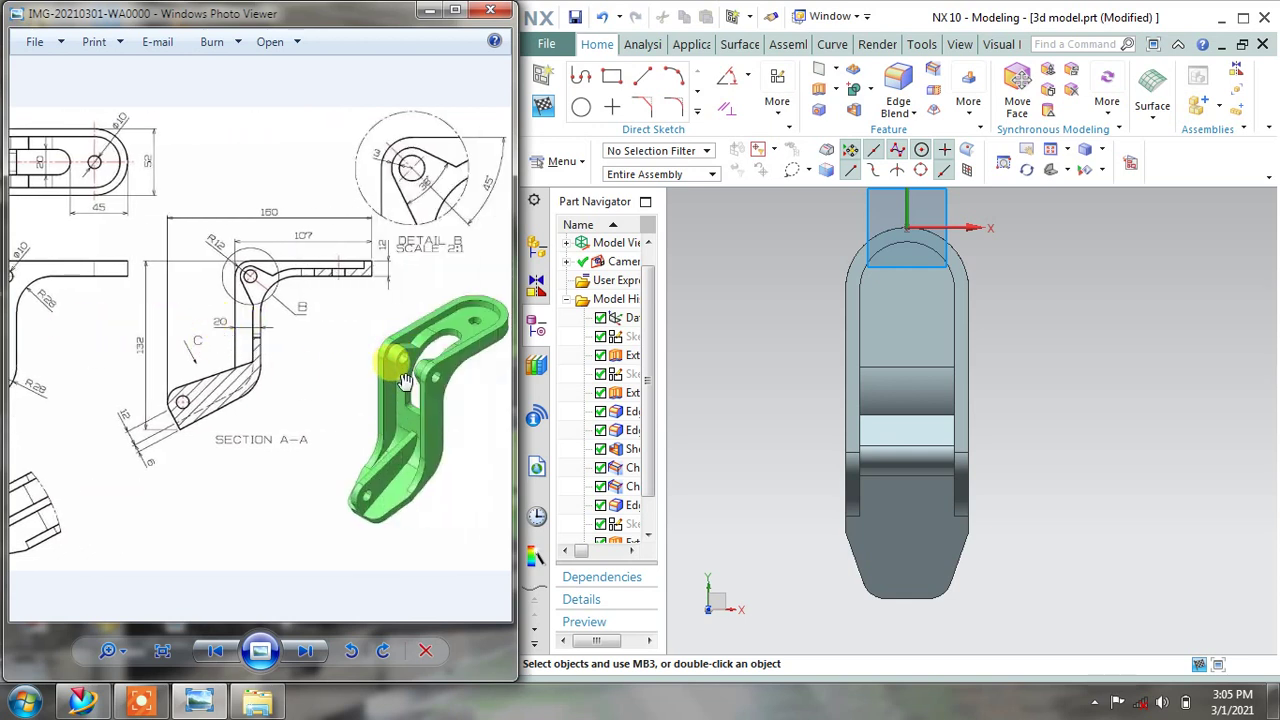
drag(128, 333, 340, 245)
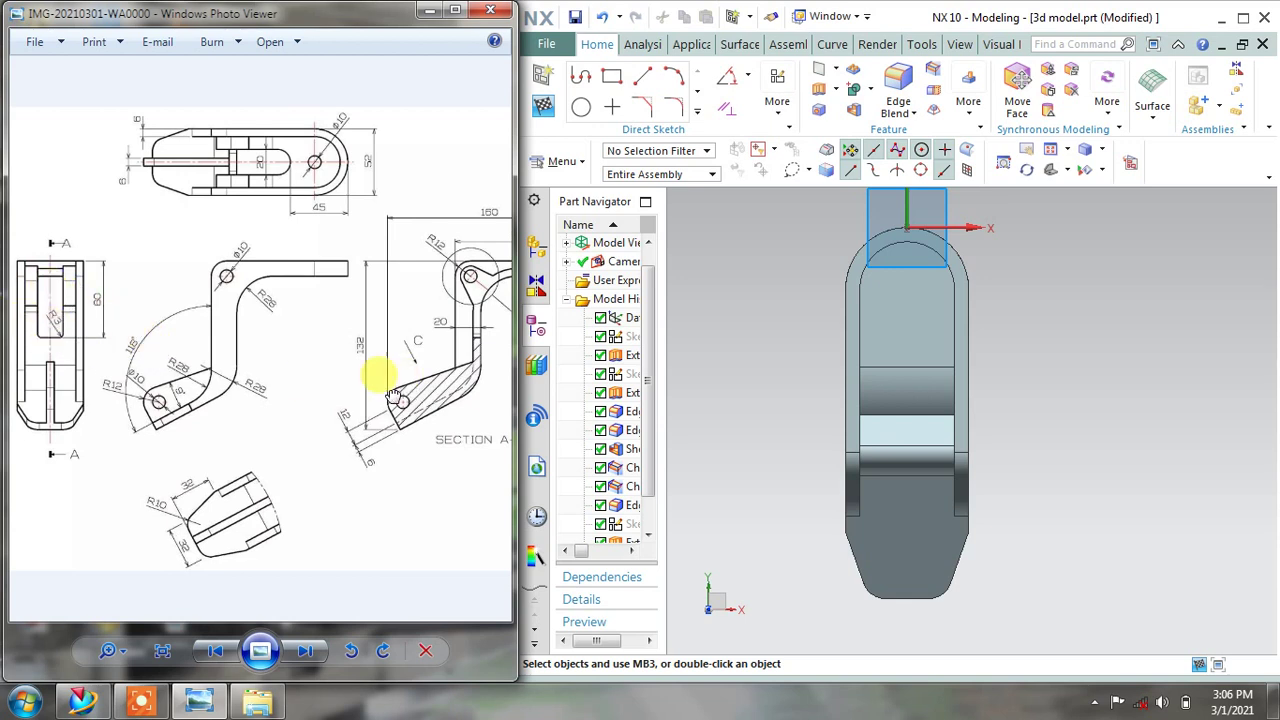
drag(394, 396, 122, 413)
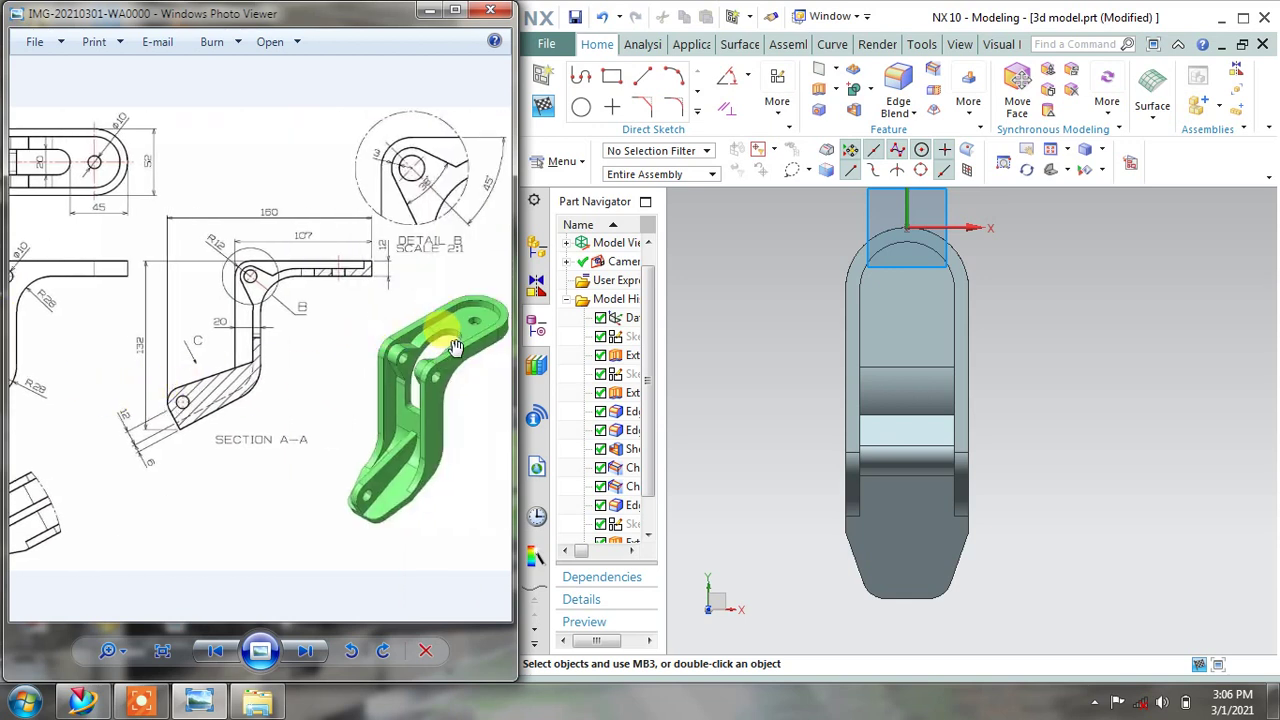
mouse_move(83, 228)
mouse_down()
mouse_move(234, 263)
mouse_move(186, 206)
mouse_move(193, 219)
mouse_up()
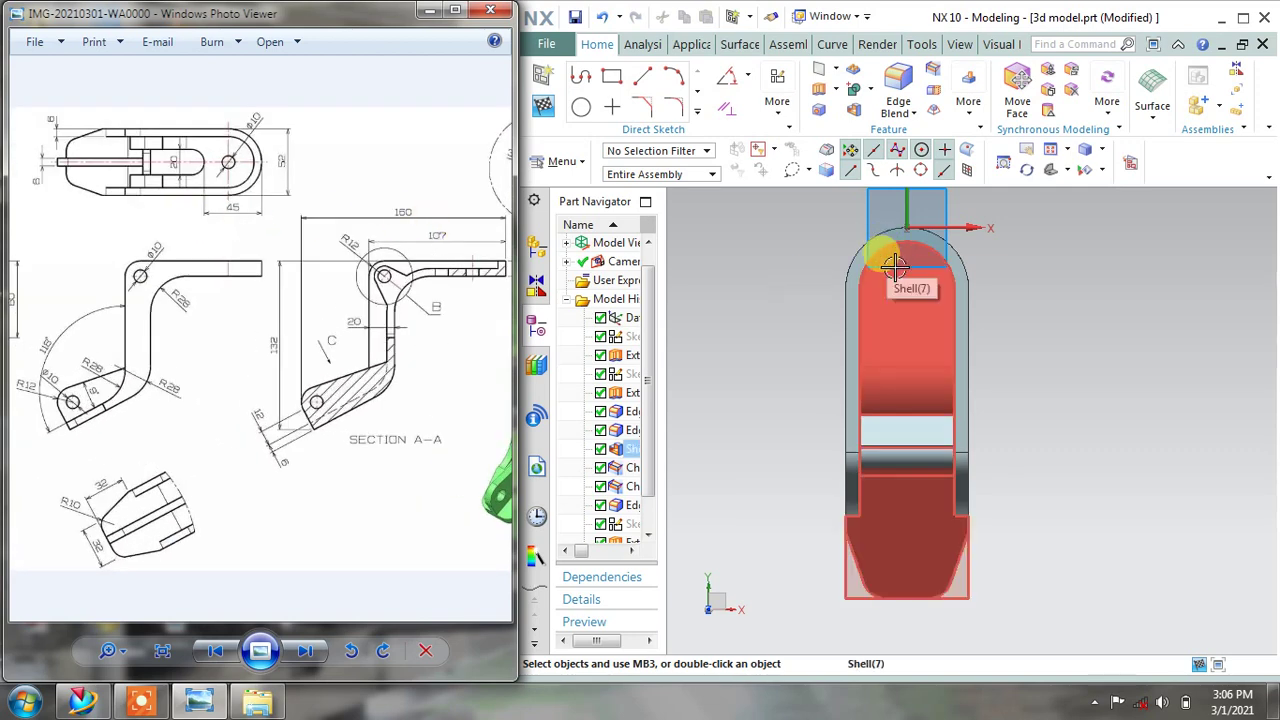
Draw a 21 by 71 rectangle on the upper arm face
click(613, 78)
scroll(920, 368, up, 1)
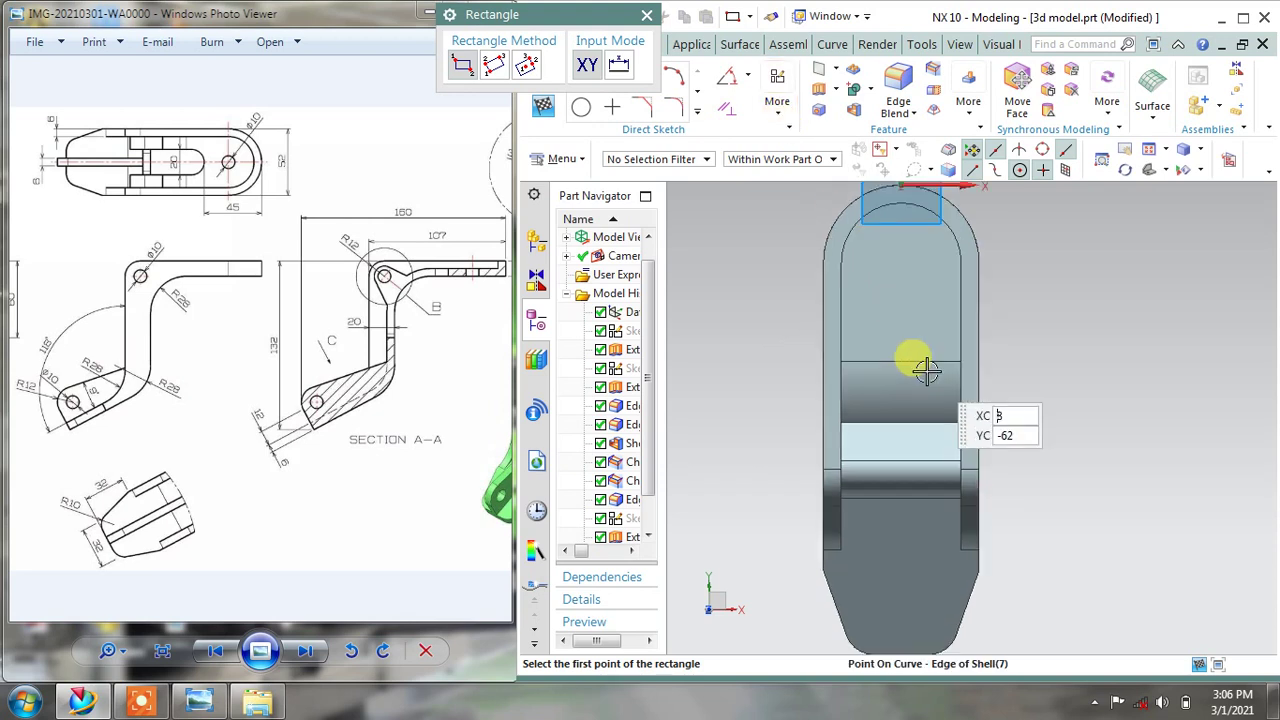
click(871, 312)
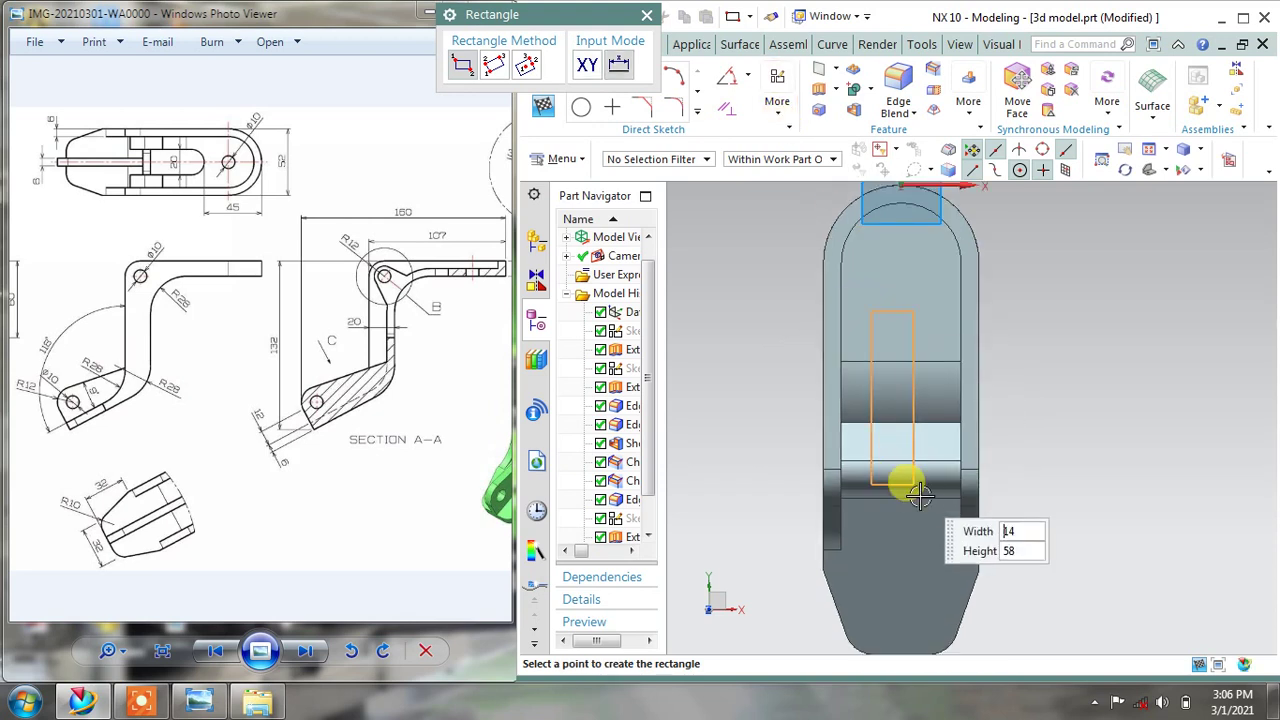
click(938, 545)
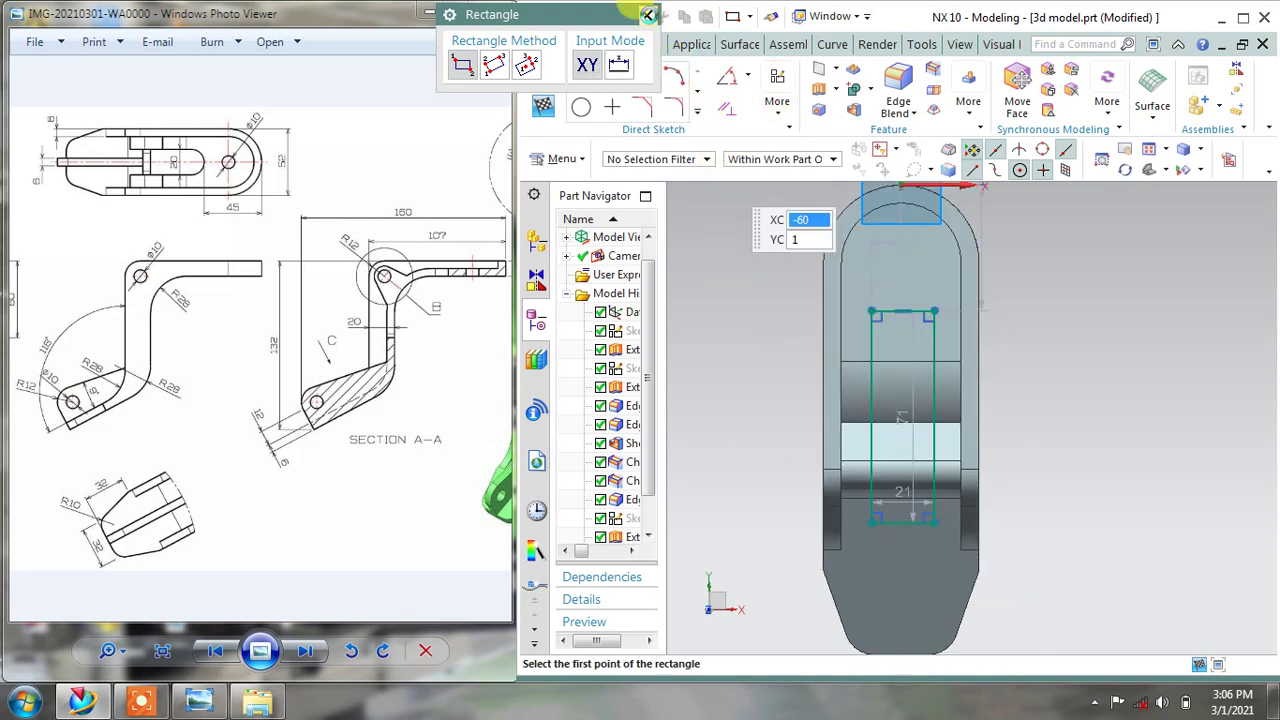
click(648, 14)
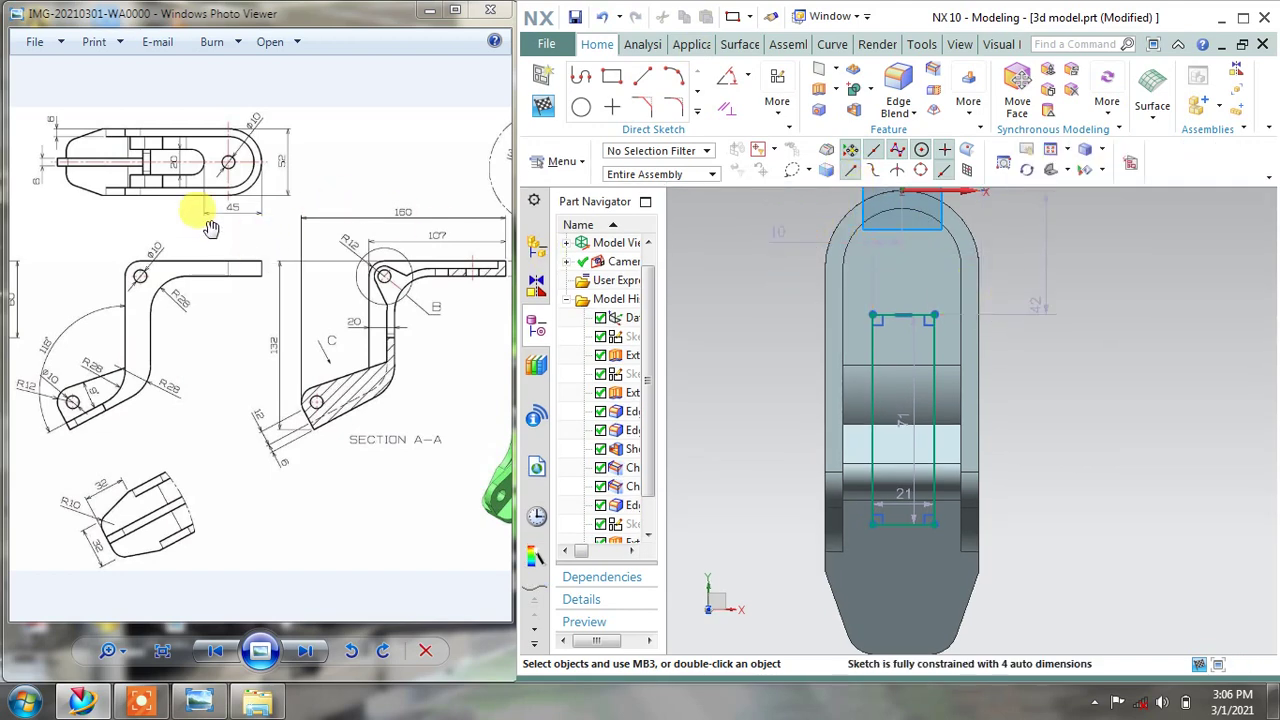
Enlarge the top view to read its 45 dimension and begin a vertical dimension from the origin
scroll(190, 195, up, 3)
drag(163, 157, 194, 263)
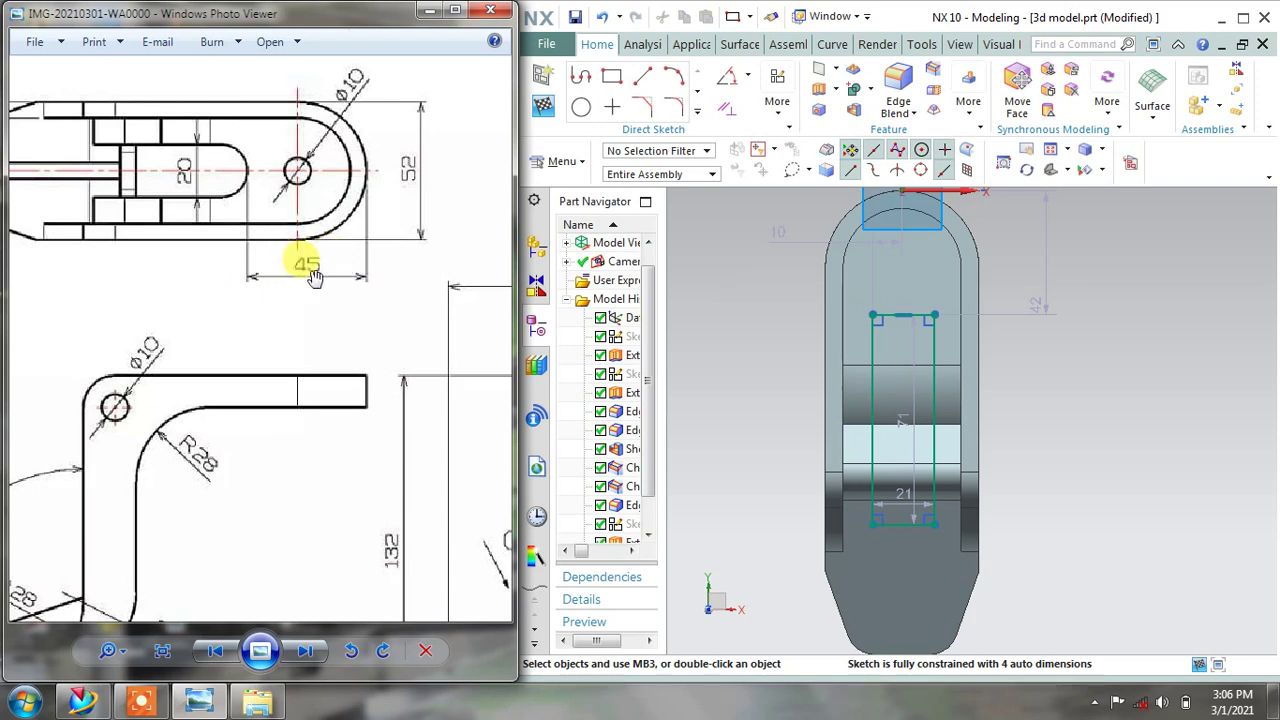
shift+middle_drag(1018, 277, 1017, 323)
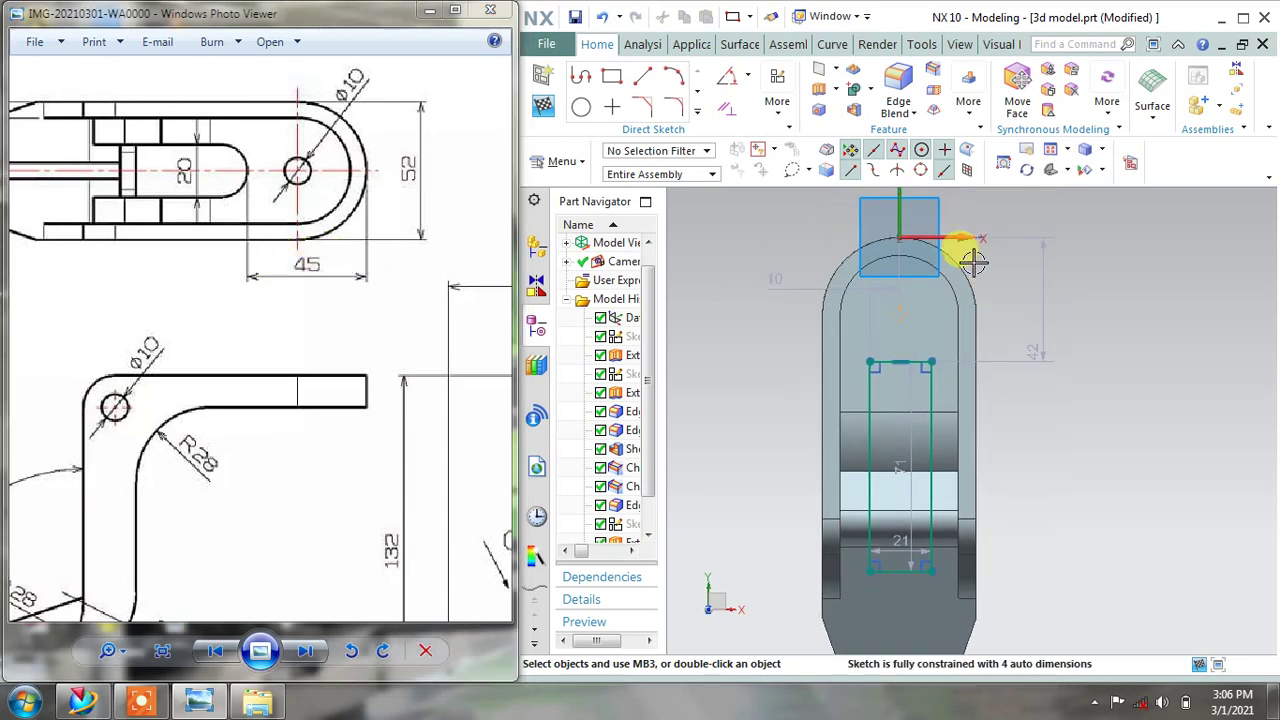
Set the rectangle's vertical offset from the origin to 45 and its width to 20
click(1043, 343)
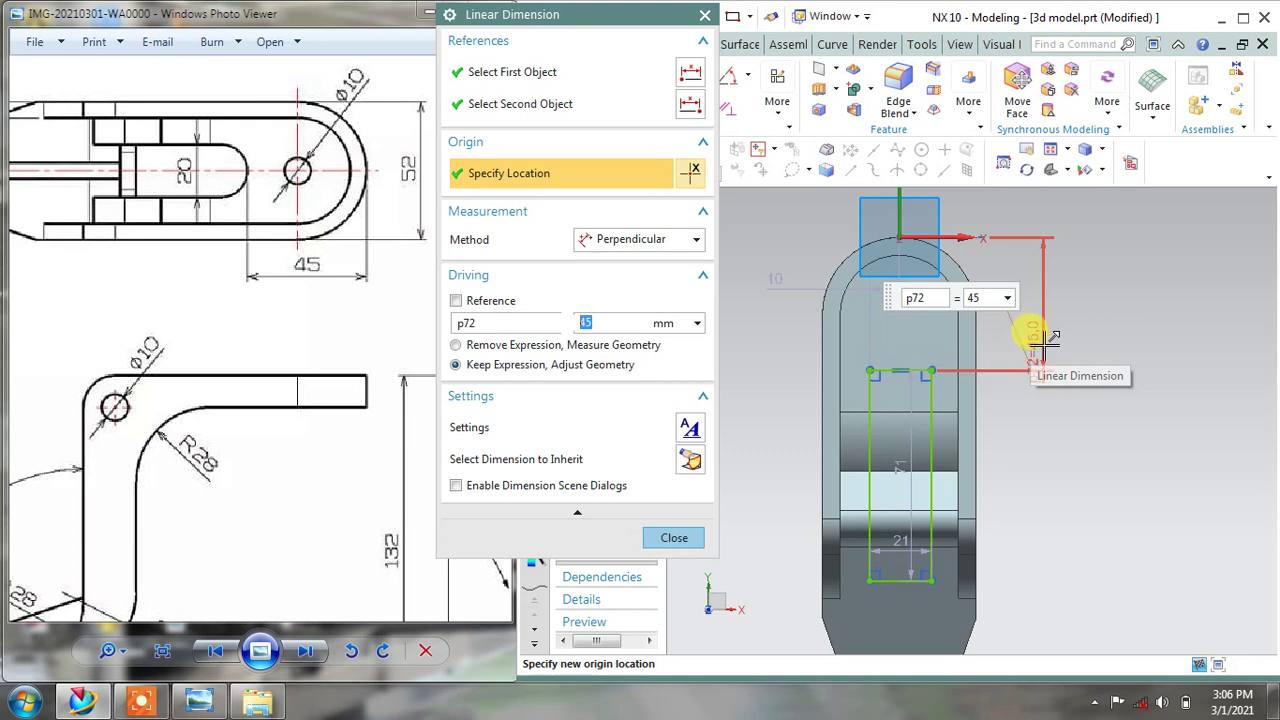
click(674, 537)
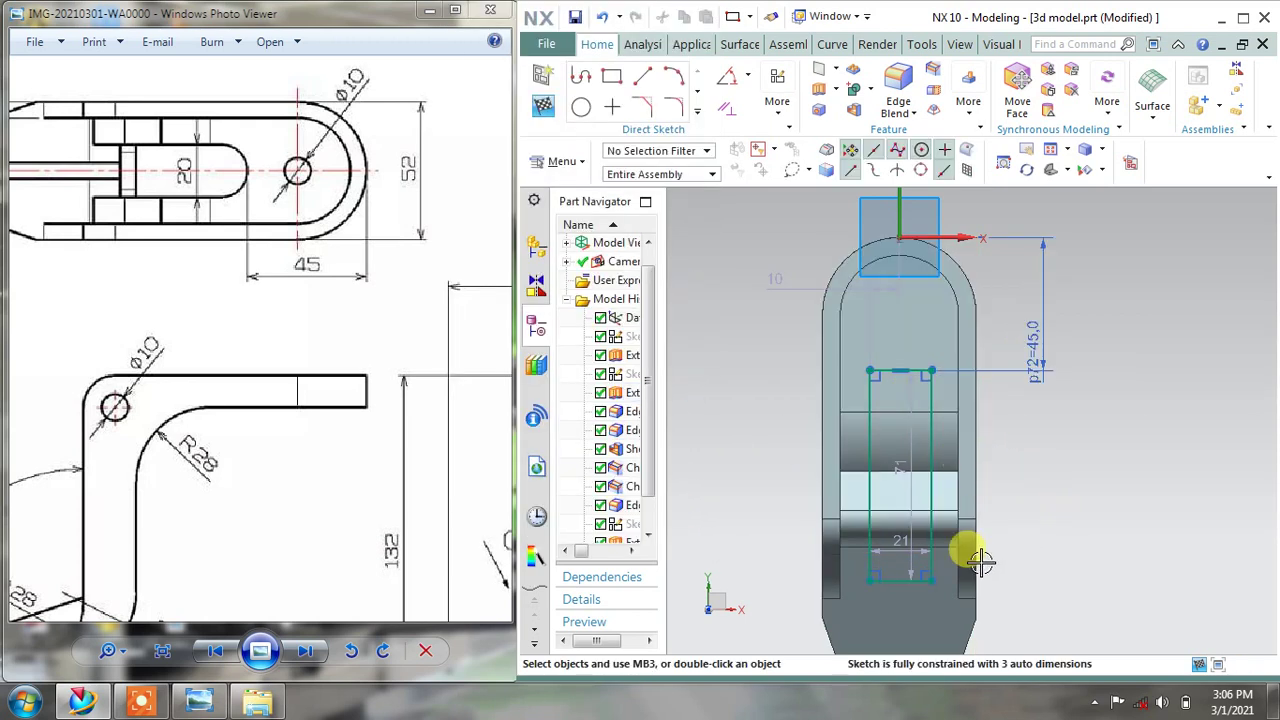
drag(905, 548, 913, 627)
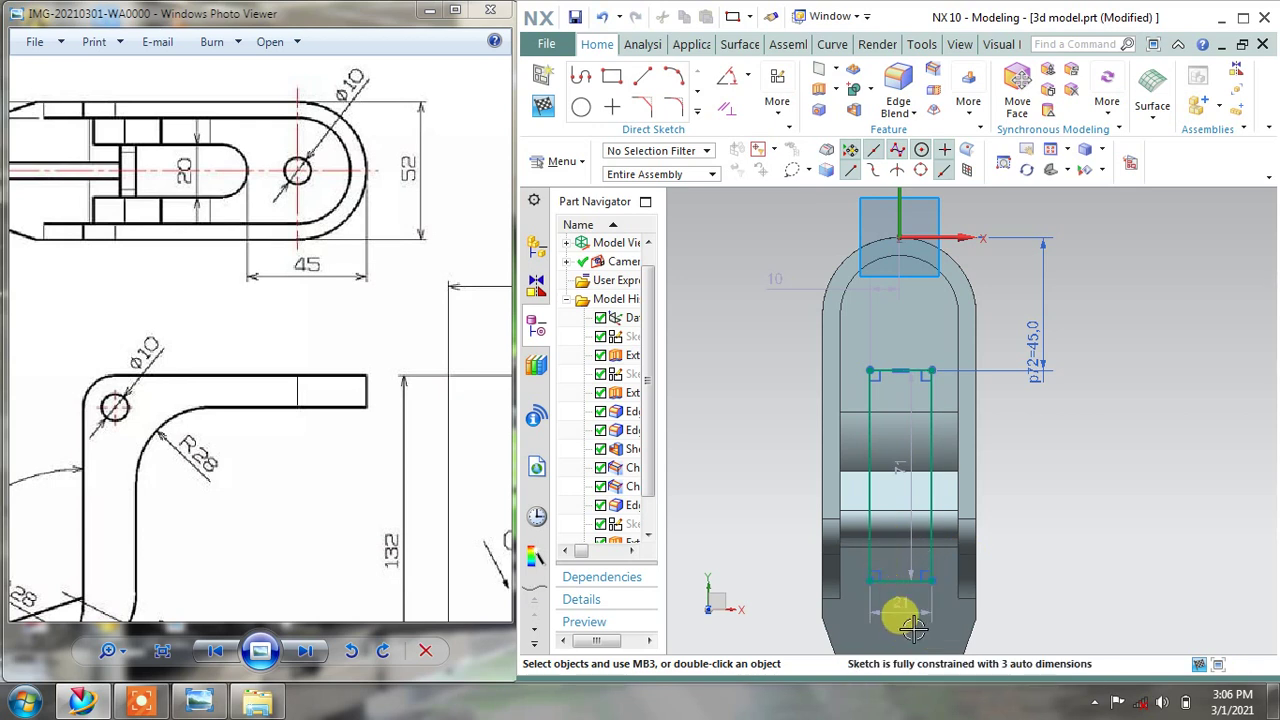
double_click(900, 603)
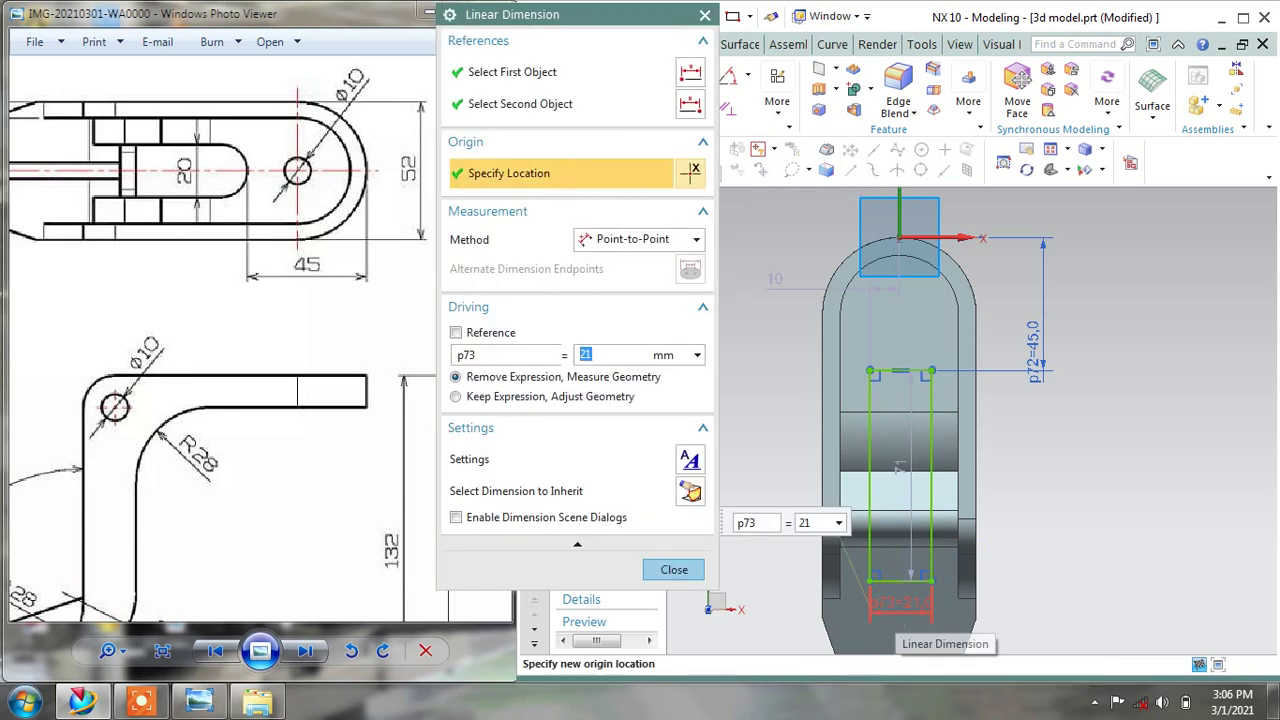
click(672, 569)
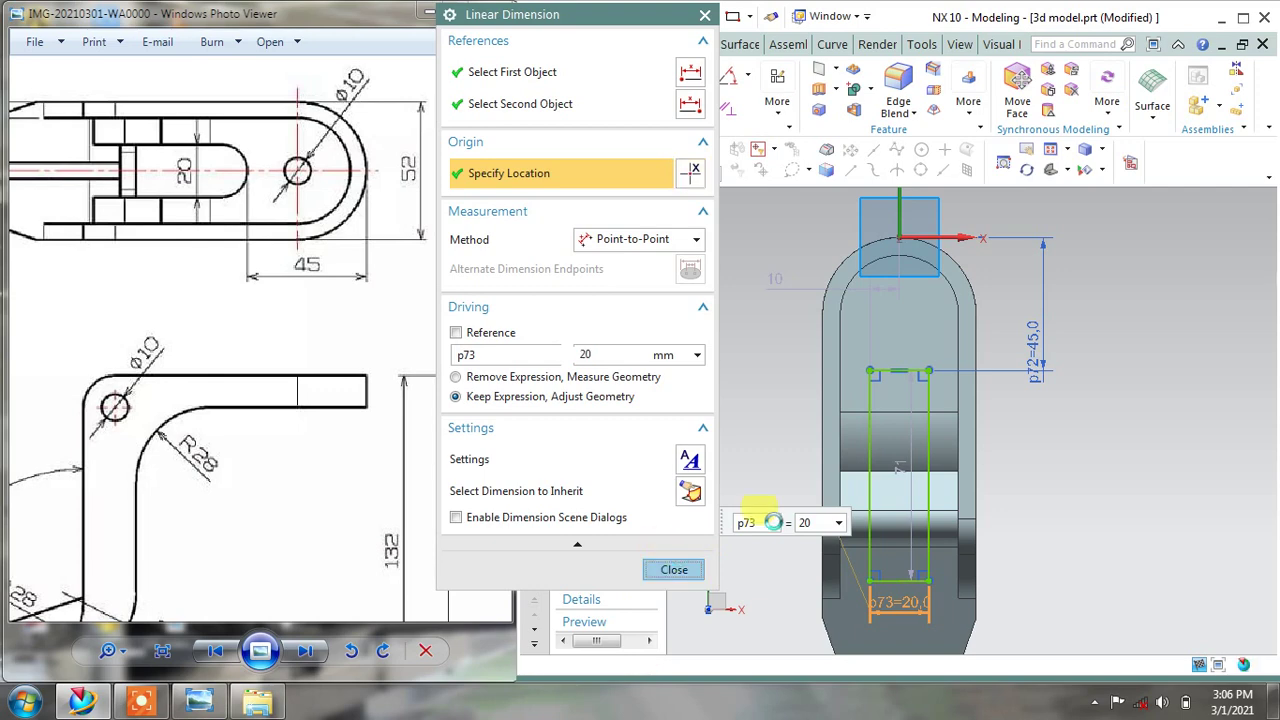
Set the 10 horizontal offset and 58 height, then update the model with Ctrl+Q
double_click(773, 270)
click(775, 270)
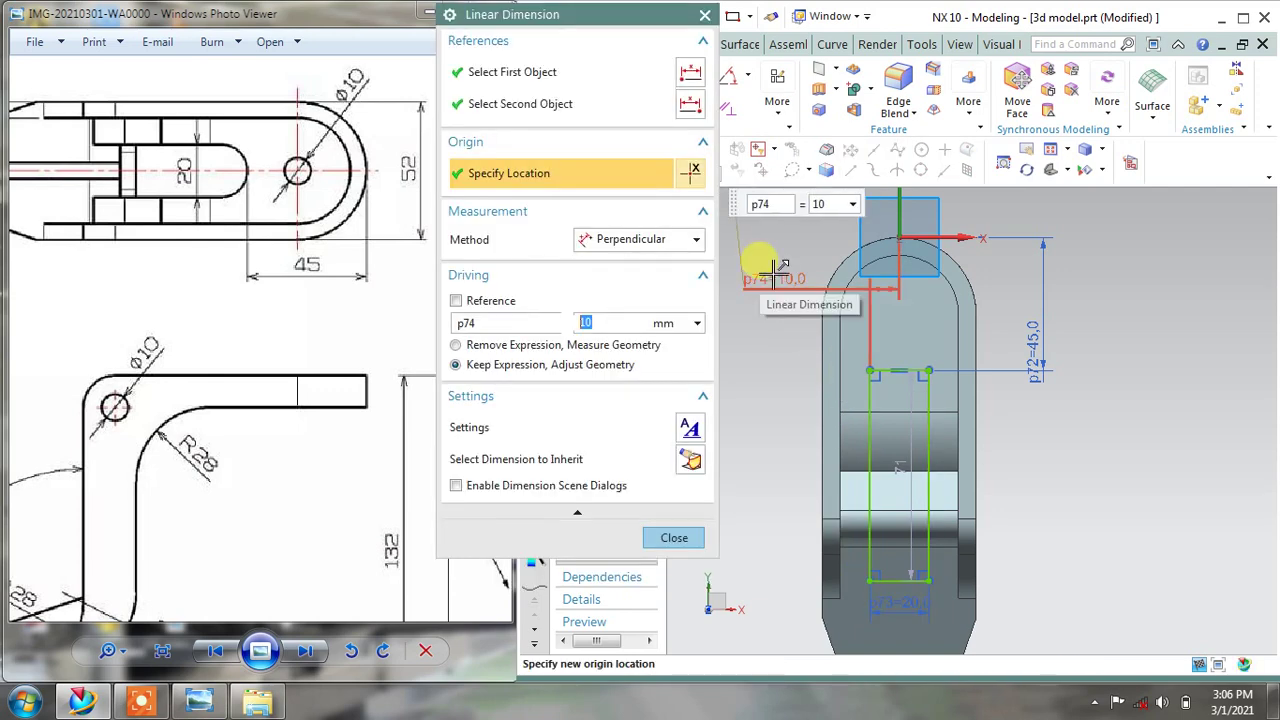
click(672, 537)
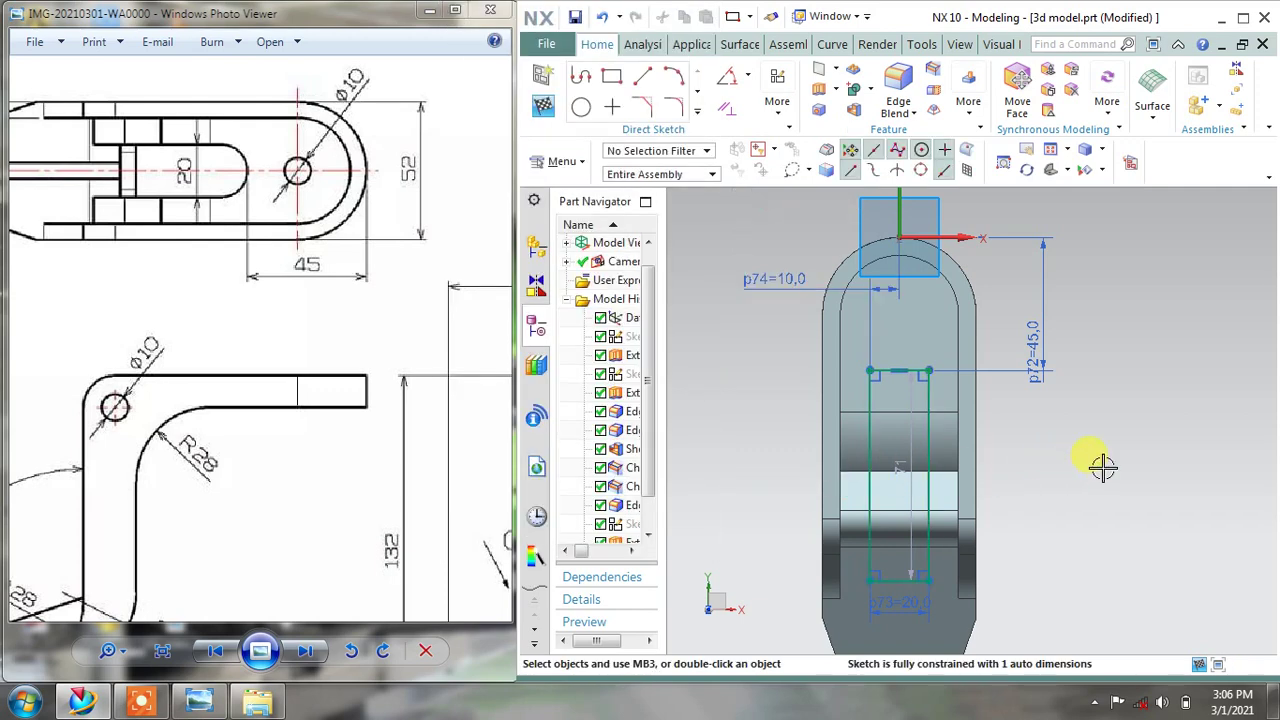
scroll(1088, 472, down, 2)
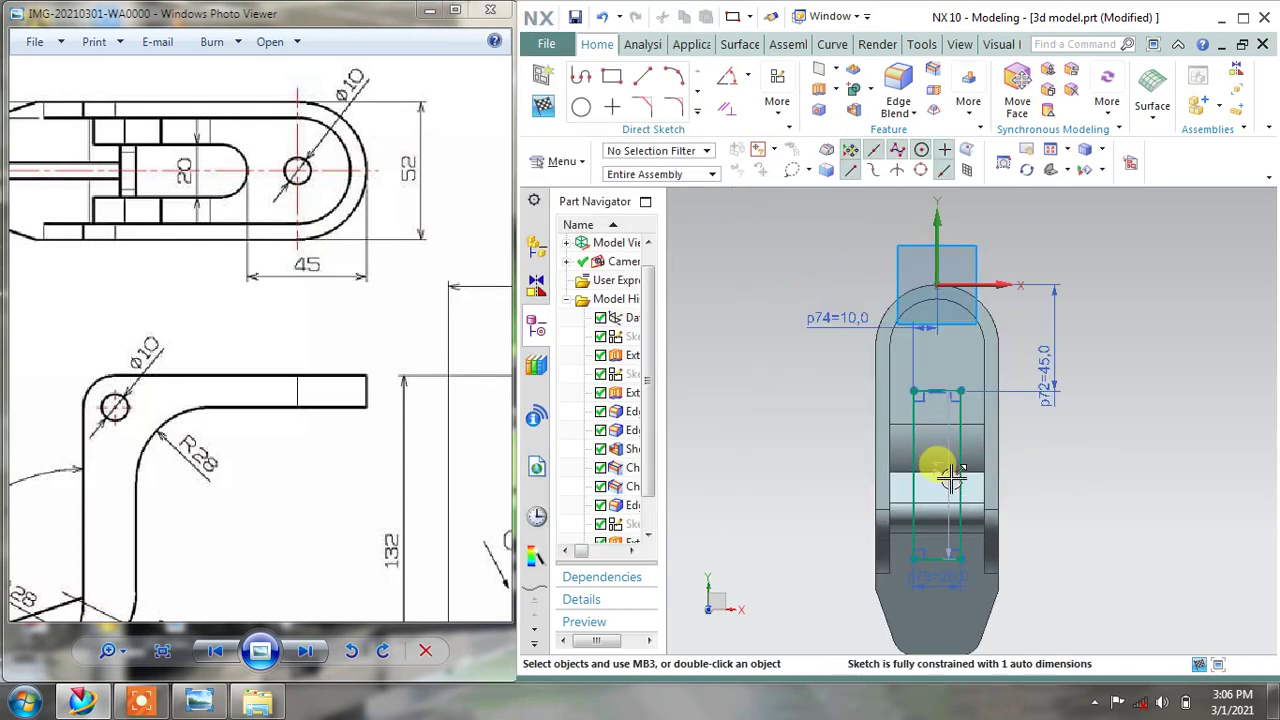
click(936, 468)
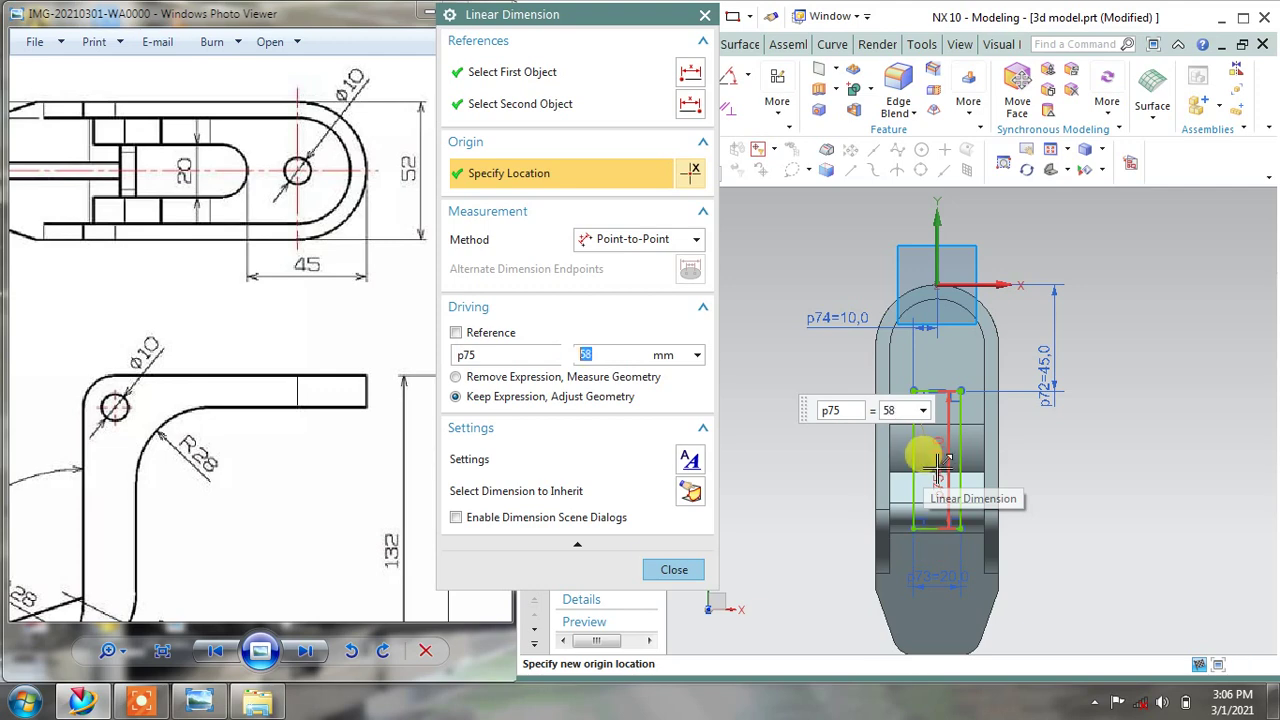
click(674, 569)
scroll(923, 529, up, 2)
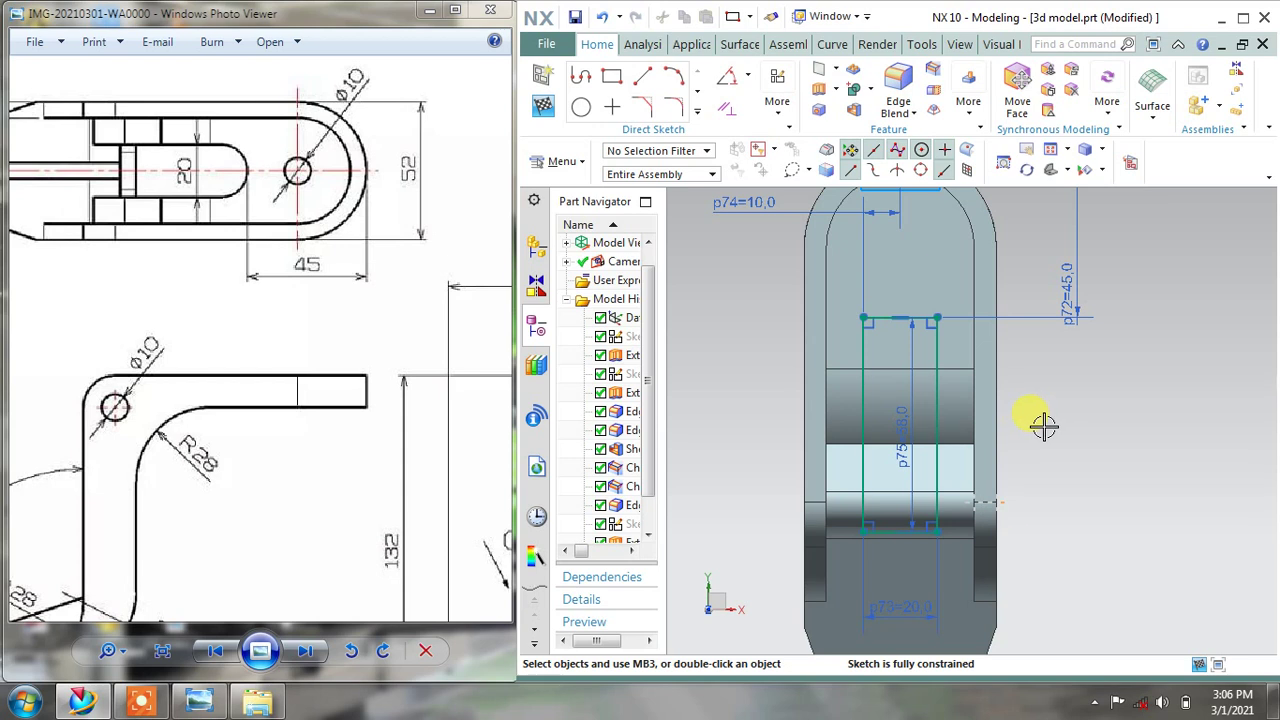
scroll(1064, 402, up, 1)
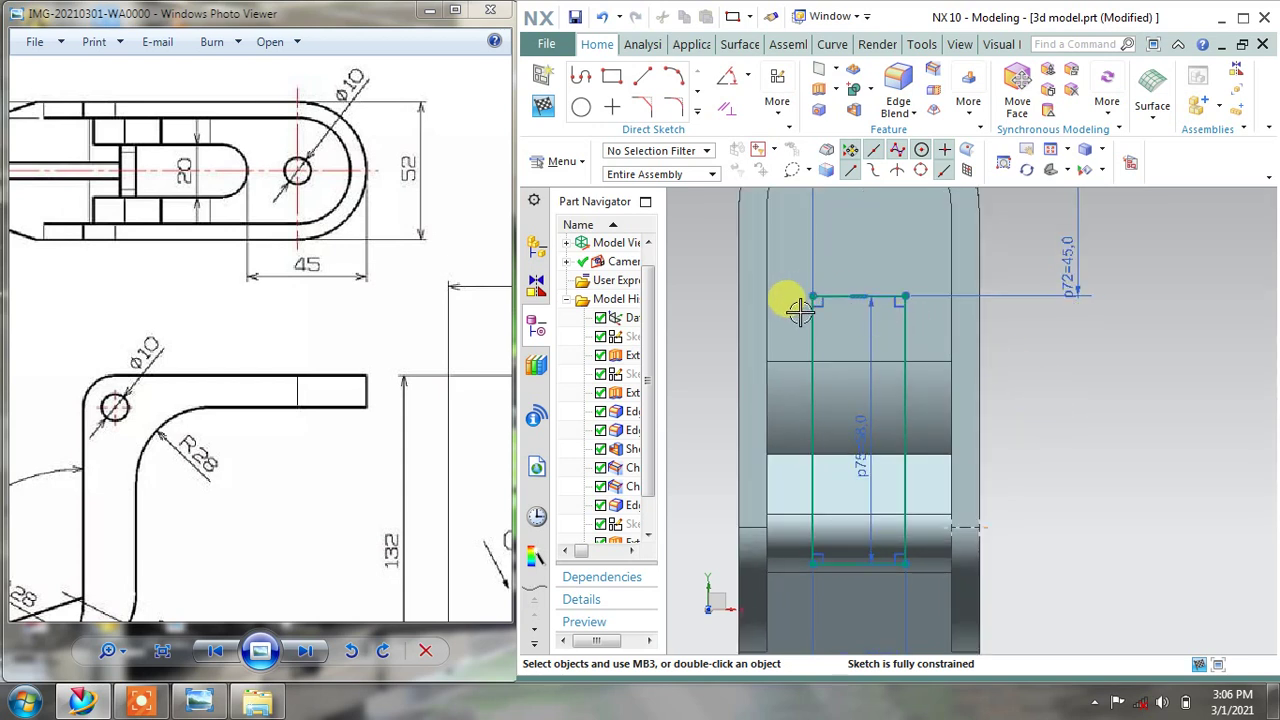
key(ctrl+q)
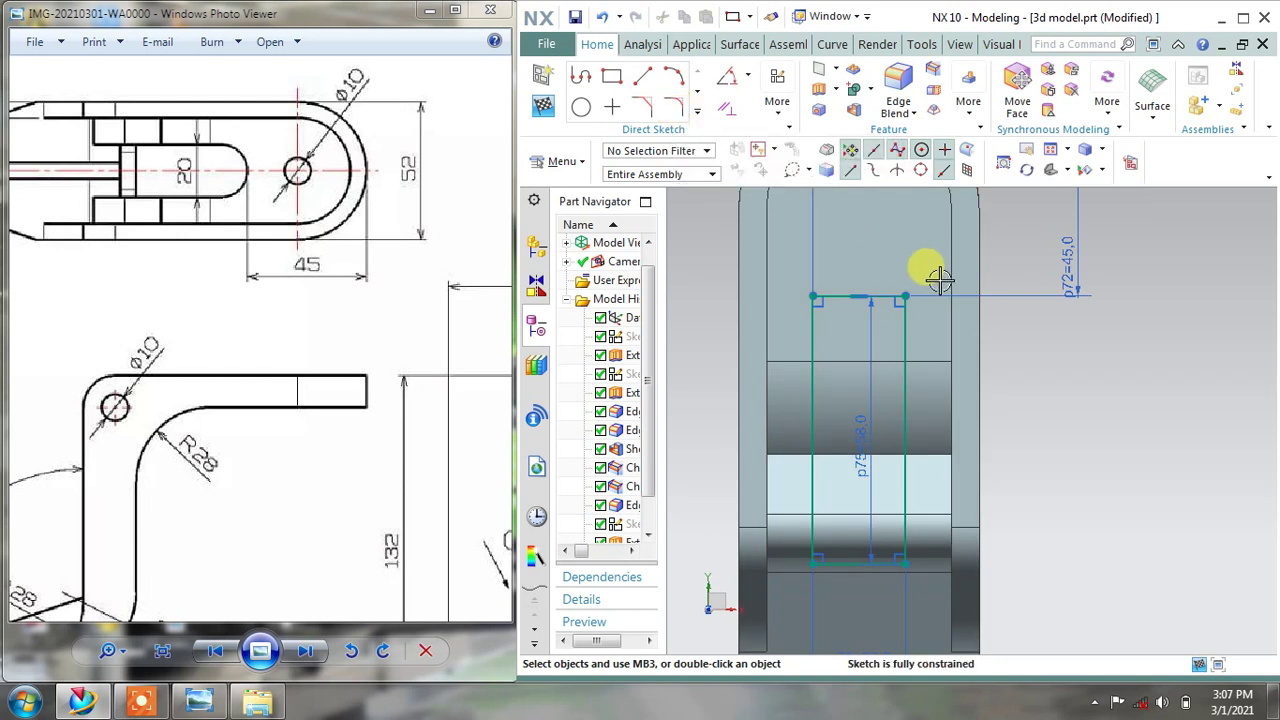
scroll(969, 326, down, 1)
scroll(1043, 332, down, 1)
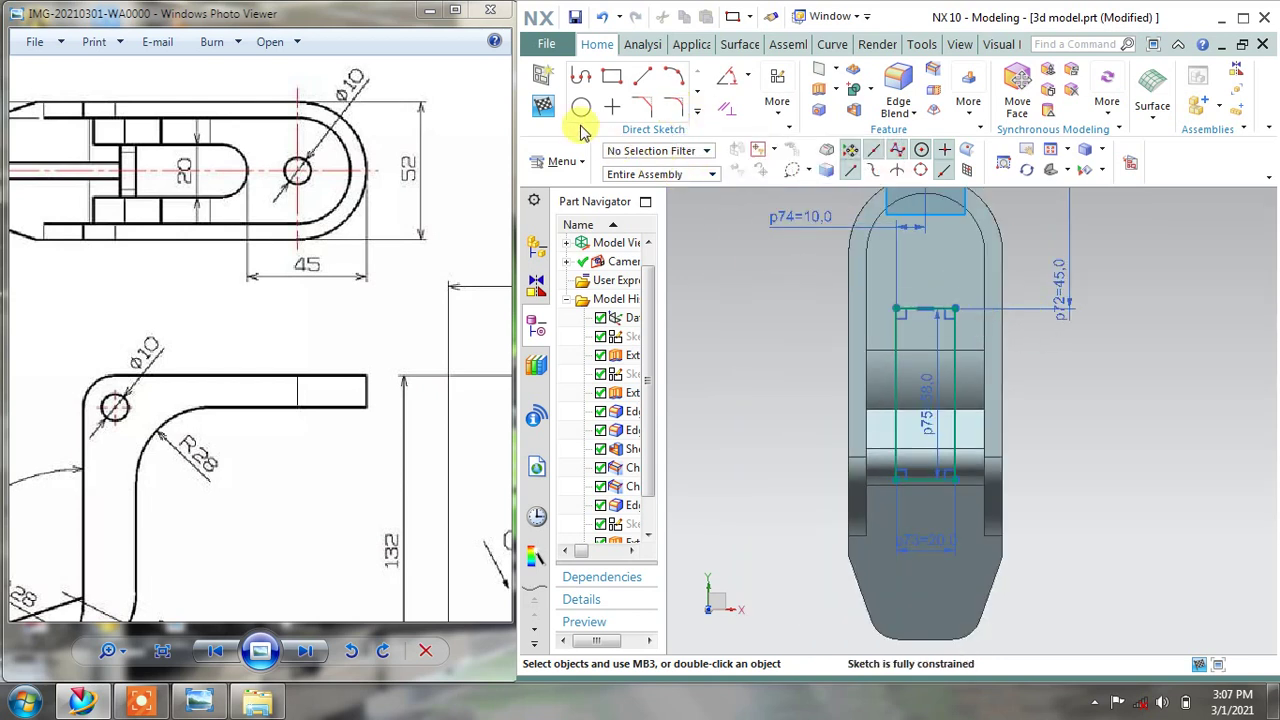
Finish the slot sketch and start an Extrude directed along ZC
click(543, 108)
middle_drag(1023, 420, 918, 390)
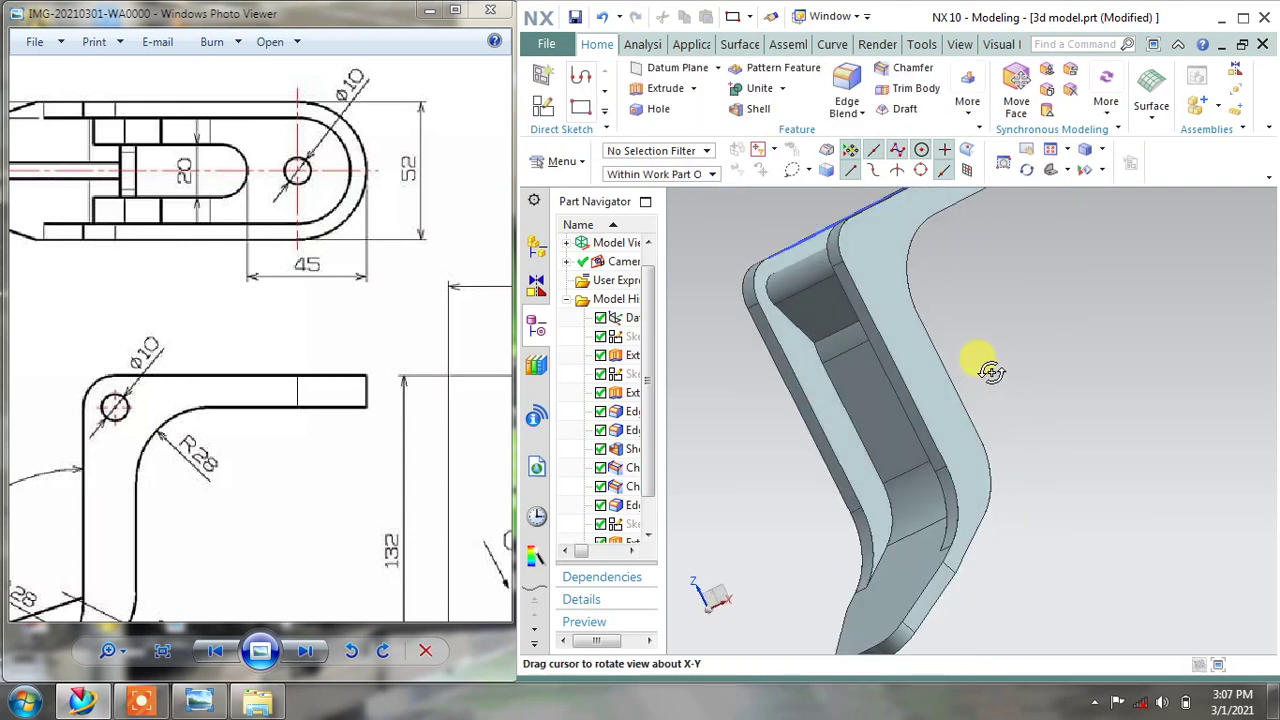
drag(128, 400, 232, 310)
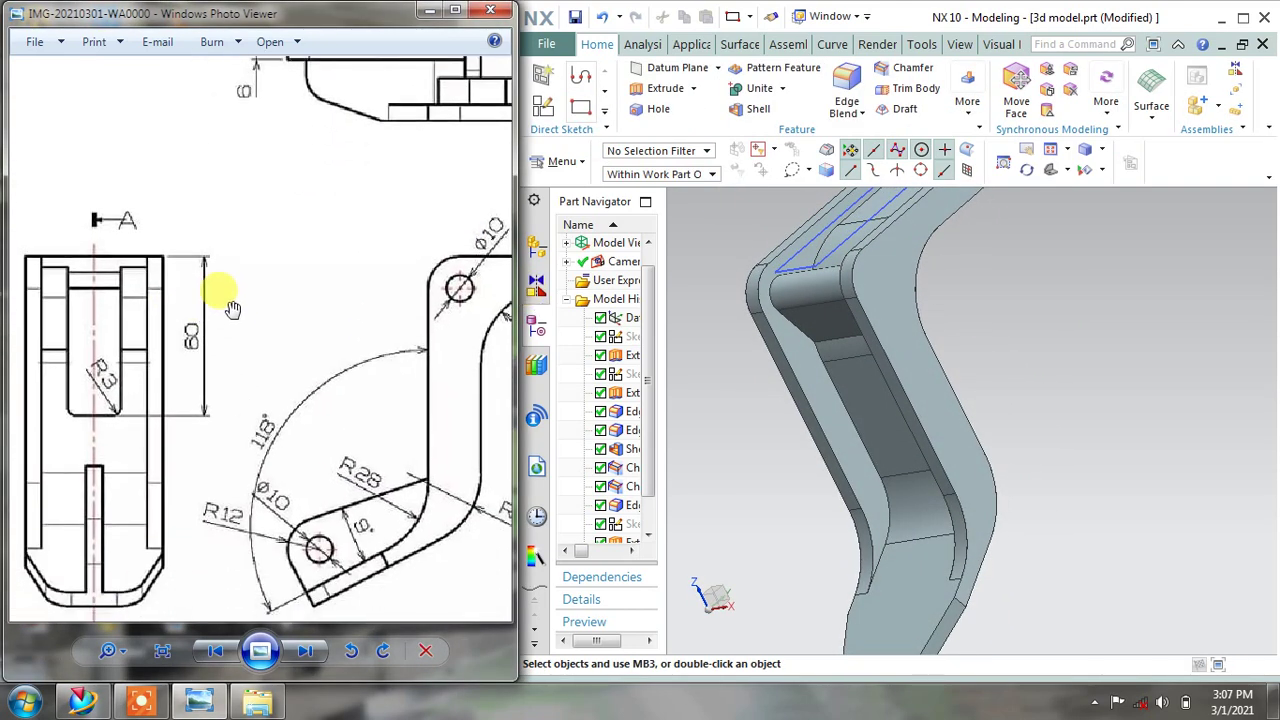
click(662, 90)
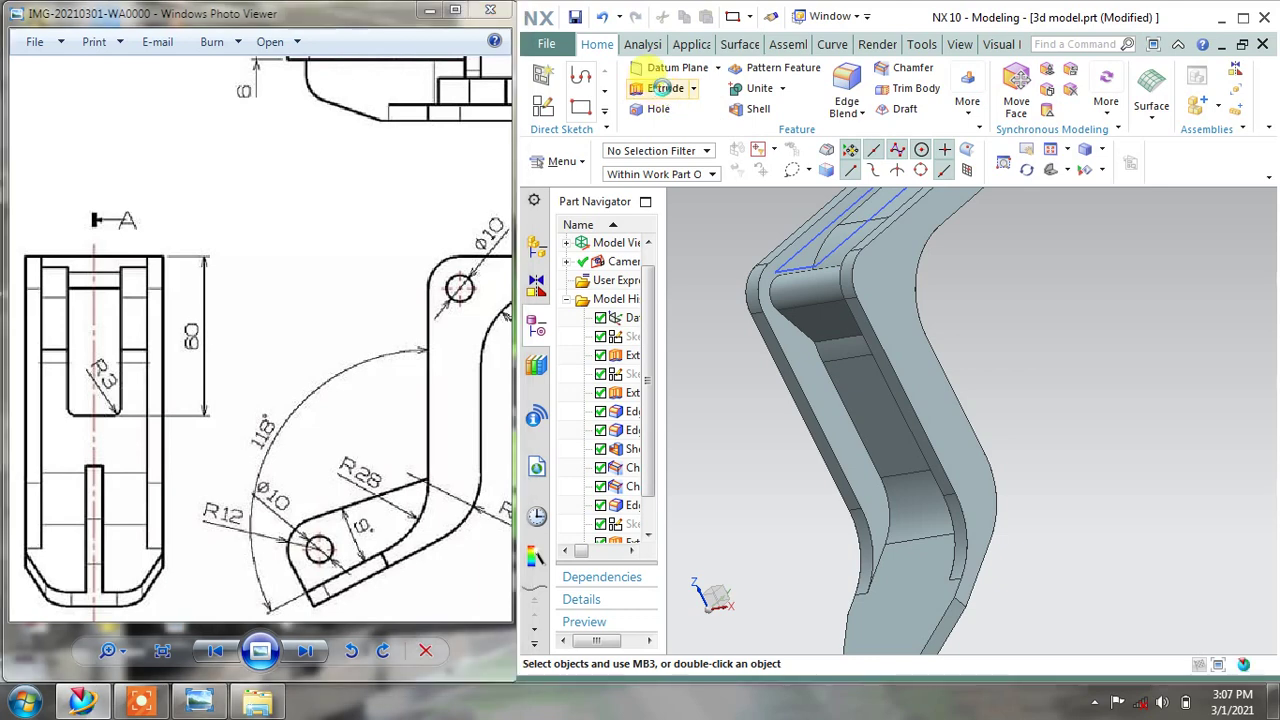
mouse_move(871, 266)
middle_down()
mouse_move(965, 360)
mouse_move(1057, 349)
middle_up()
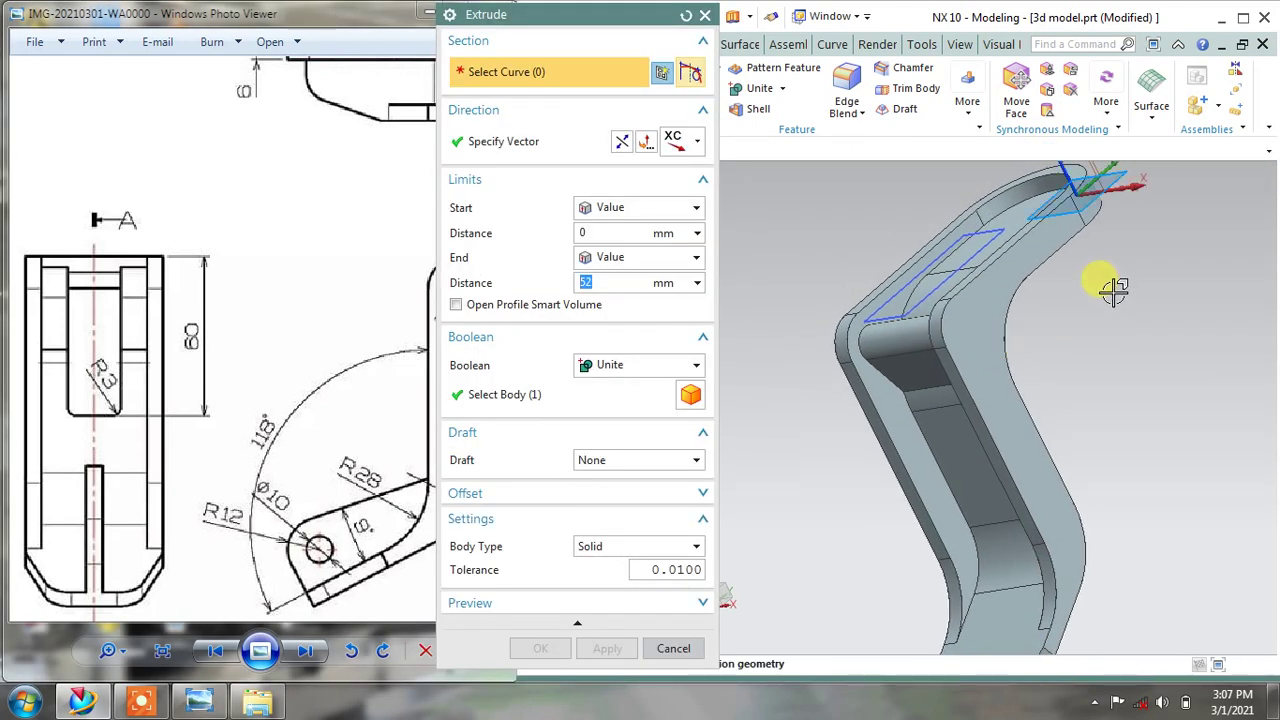
middle_drag(1109, 289, 1089, 349)
click(695, 143)
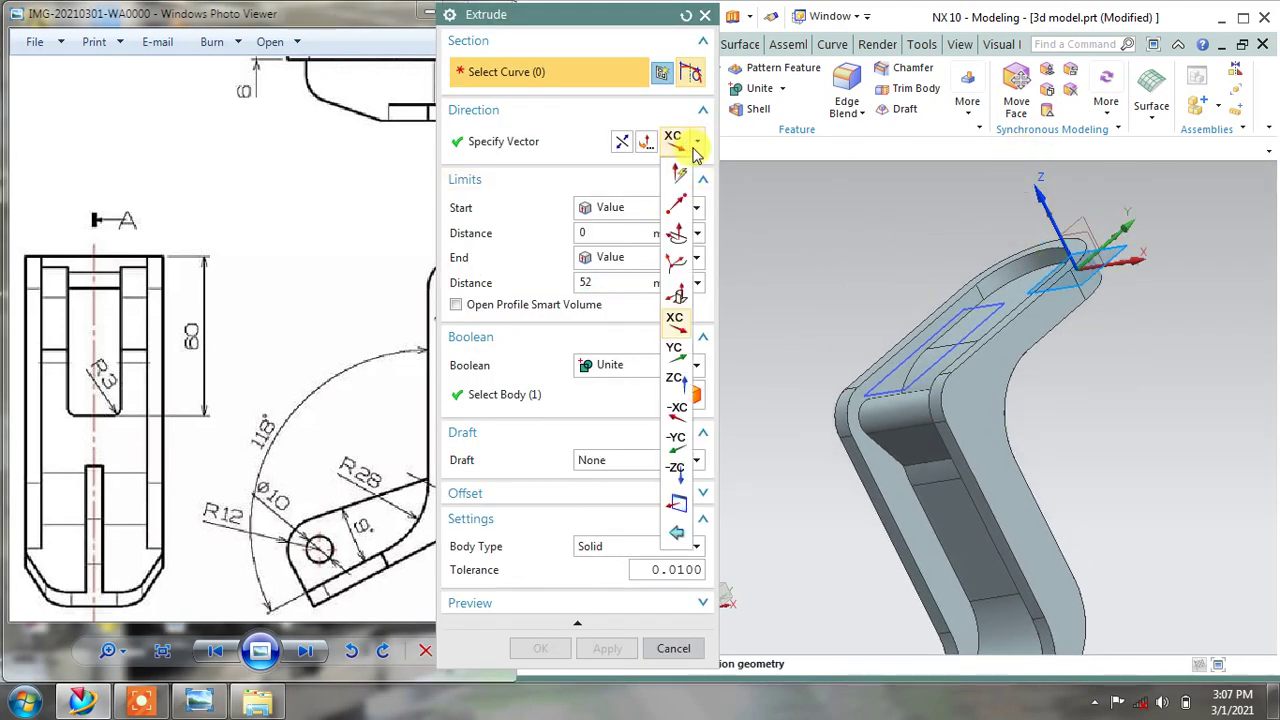
click(676, 385)
text(60)
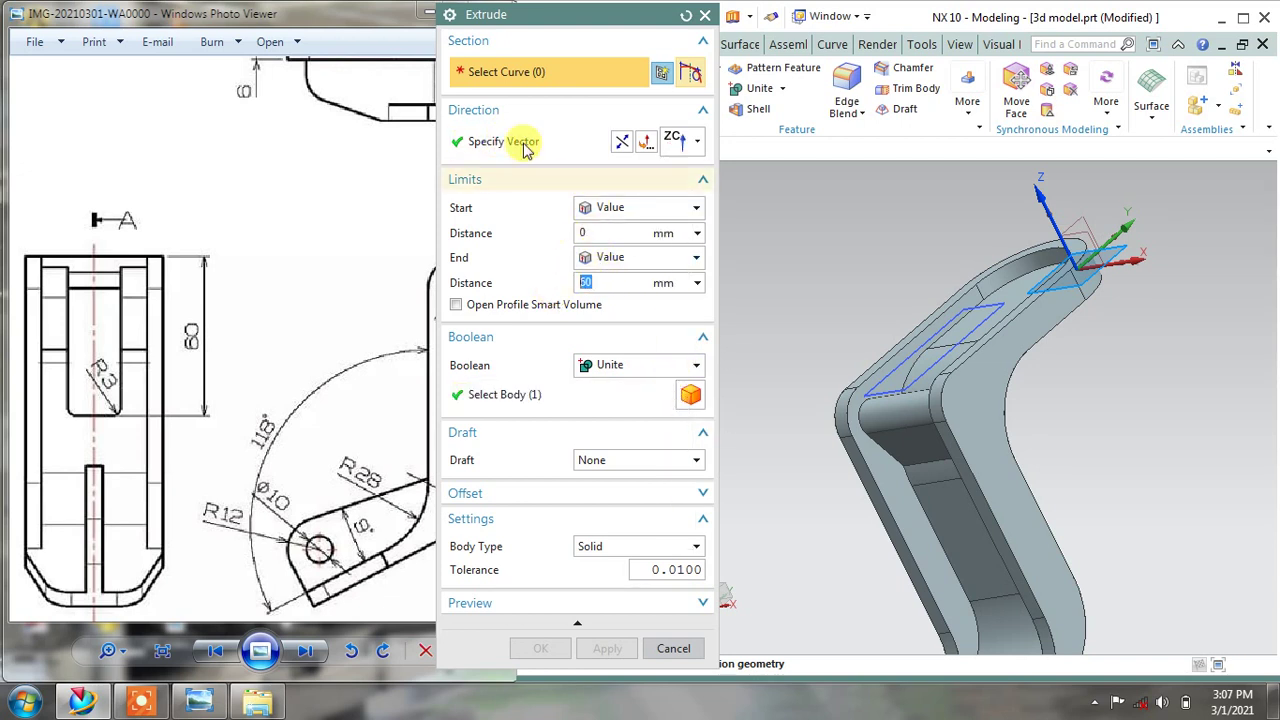
Extrude the sketched rectangle 60 mm, reversed into the part, as a Subtract to cut the slot
click(978, 307)
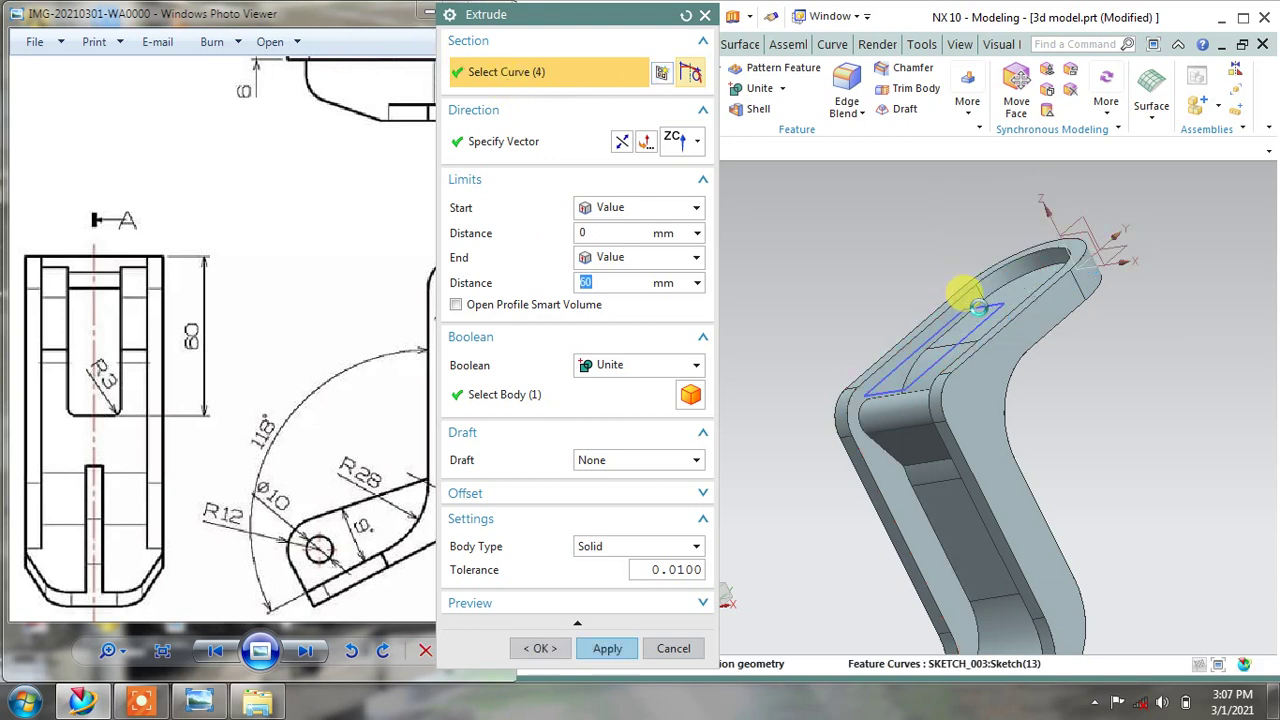
click(624, 145)
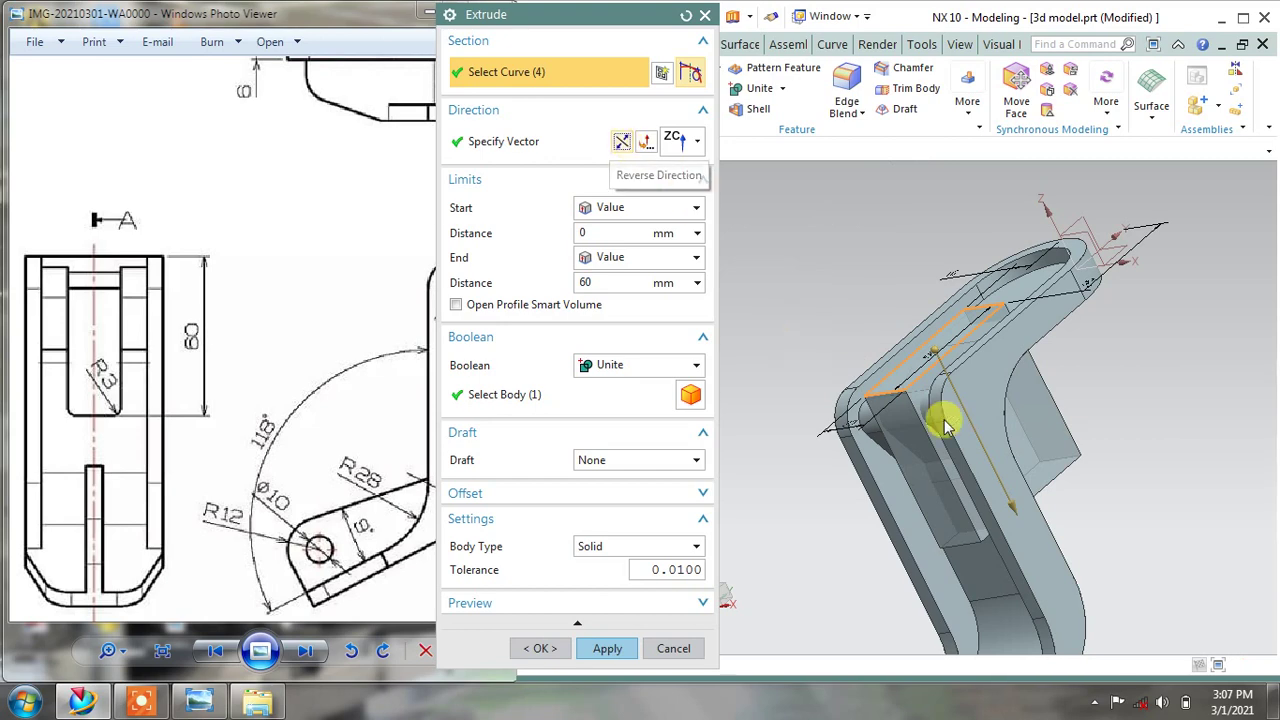
mouse_move(1014, 429)
middle_down()
mouse_move(1014, 357)
mouse_move(1043, 429)
mouse_move(800, 423)
middle_up()
click(626, 368)
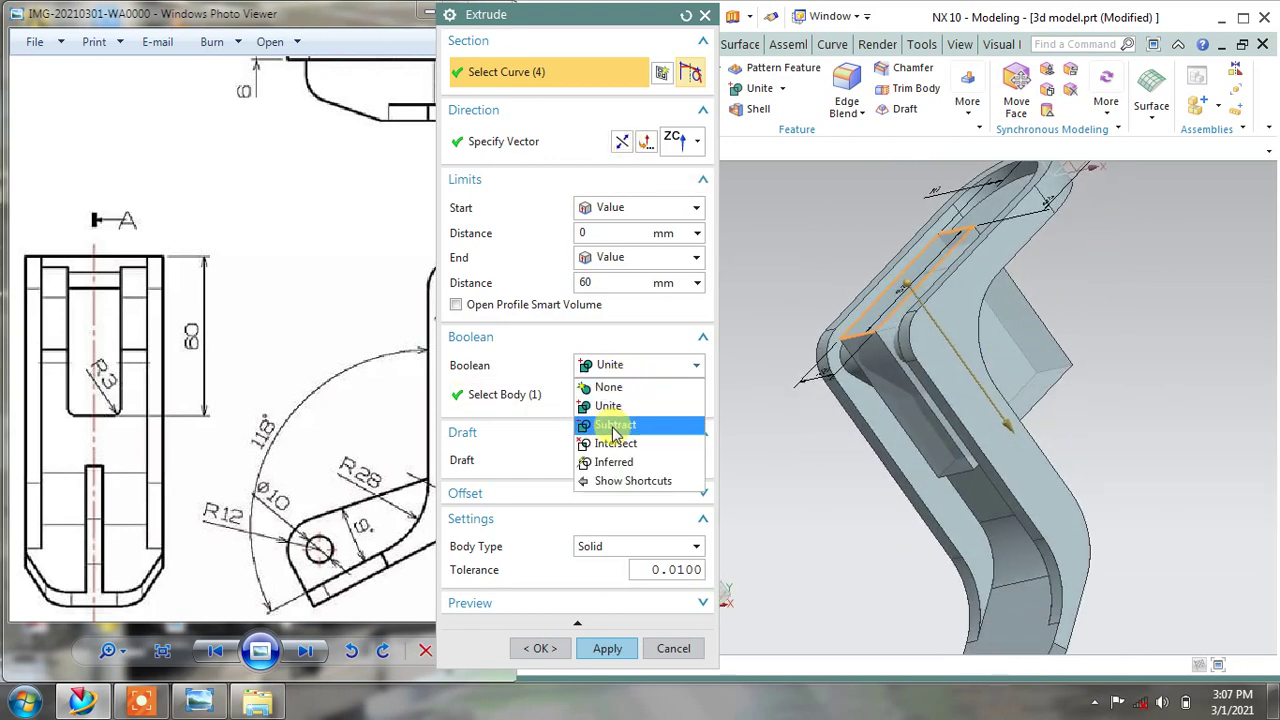
click(617, 421)
click(607, 649)
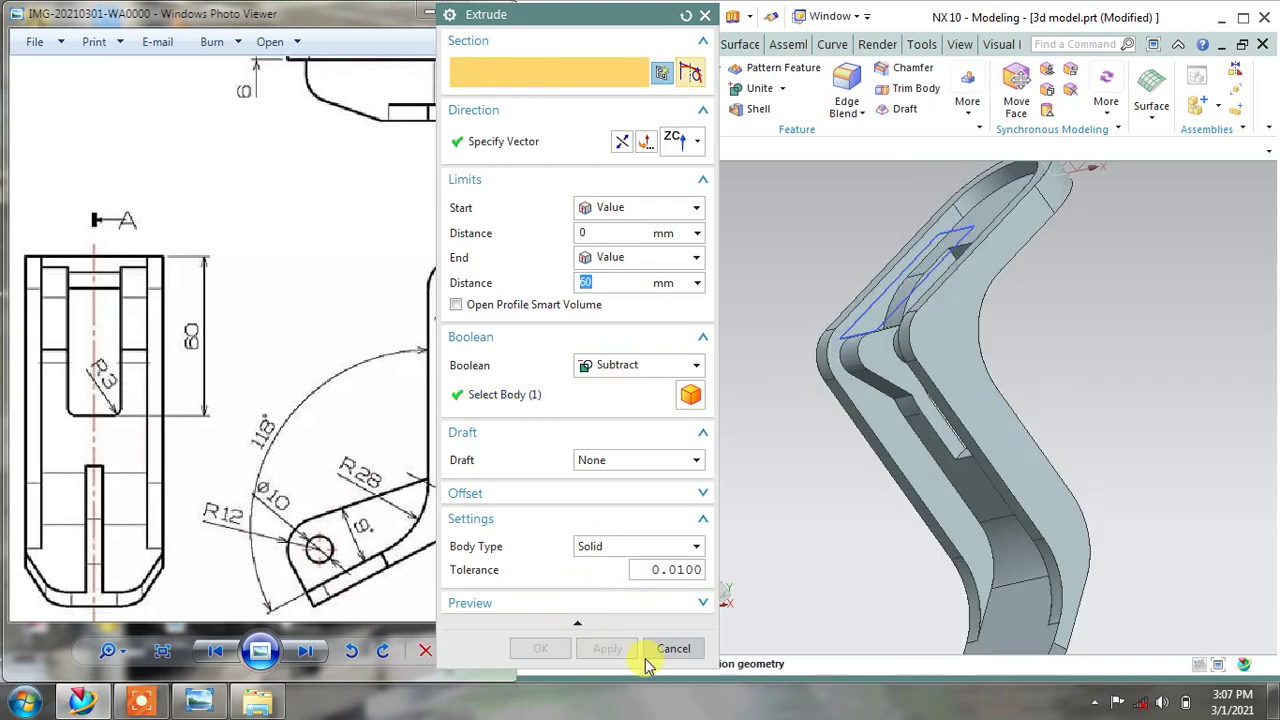
click(672, 648)
mouse_move(1020, 371)
middle_down()
mouse_move(986, 391)
mouse_move(1089, 374)
mouse_move(1080, 388)
middle_up()
Hide SKETCH_003 and fit the bracket in view to show the new slot from above
right_click(980, 346)
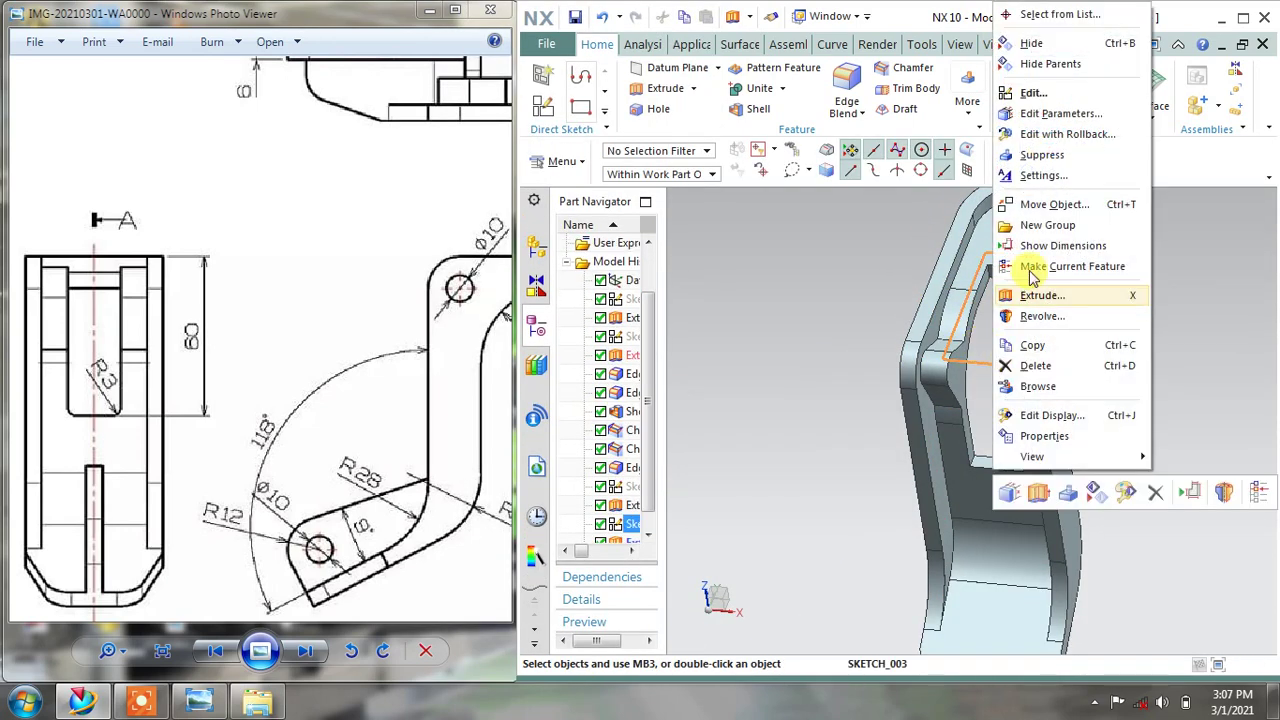
click(1028, 45)
mouse_move(1124, 375)
middle_down()
mouse_move(1109, 343)
mouse_move(1089, 363)
mouse_move(1100, 372)
middle_up()
mouse_move(228, 363)
mouse_down()
mouse_move(314, 277)
mouse_move(251, 514)
mouse_move(248, 318)
mouse_move(343, 165)
mouse_up()
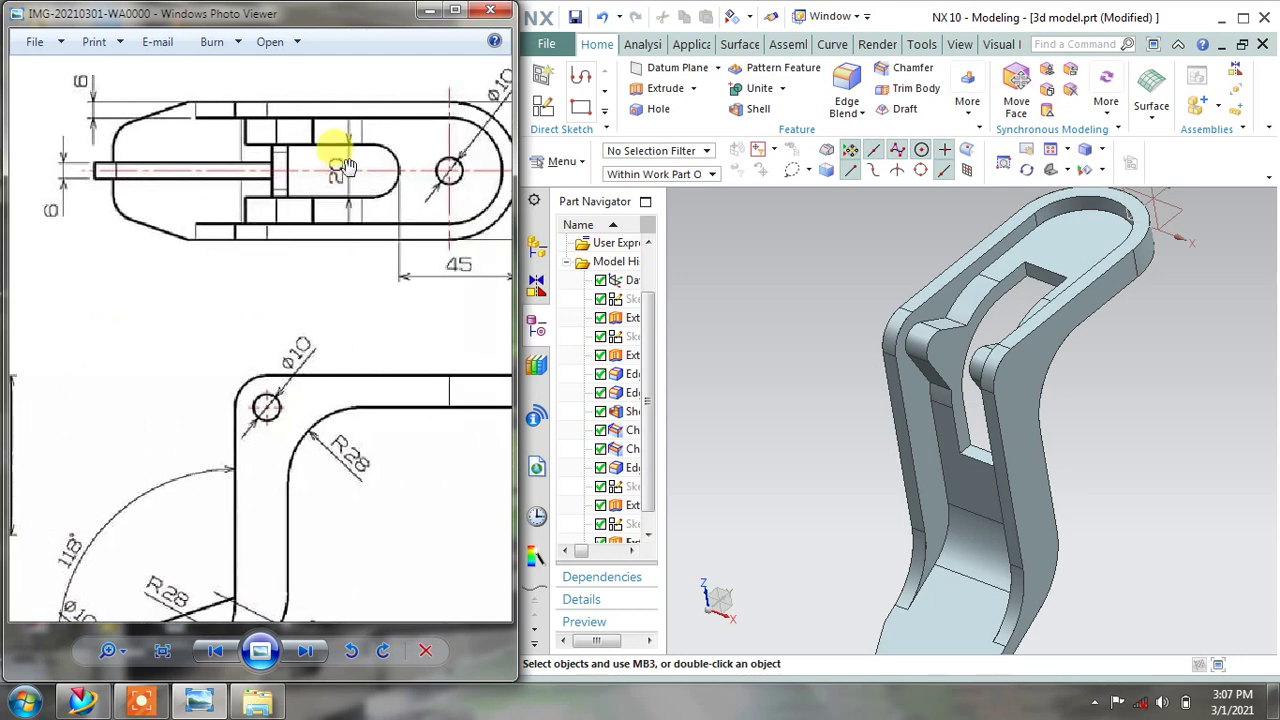
mouse_move(1137, 206)
middle_down()
mouse_move(1141, 252)
mouse_move(1103, 270)
mouse_move(1131, 343)
mouse_move(1234, 323)
mouse_move(1171, 308)
mouse_move(1180, 363)
middle_up()
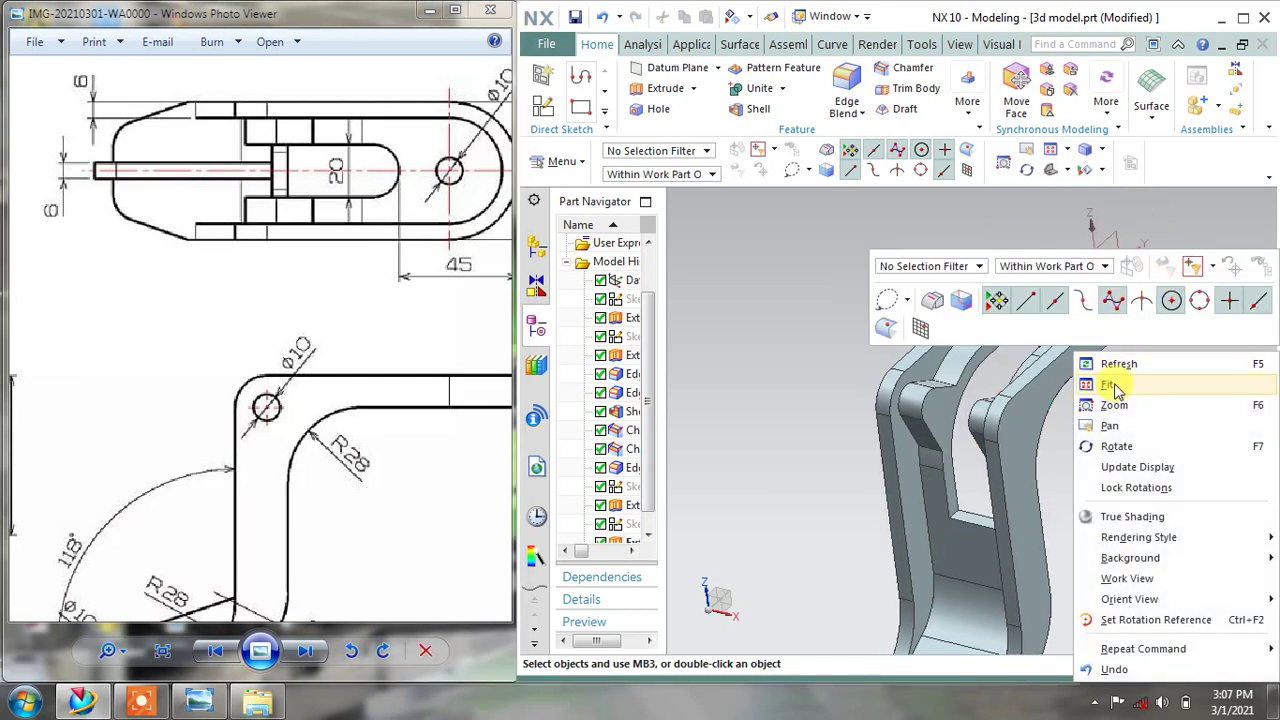
click(1107, 384)
scroll(1108, 363, up, 2)
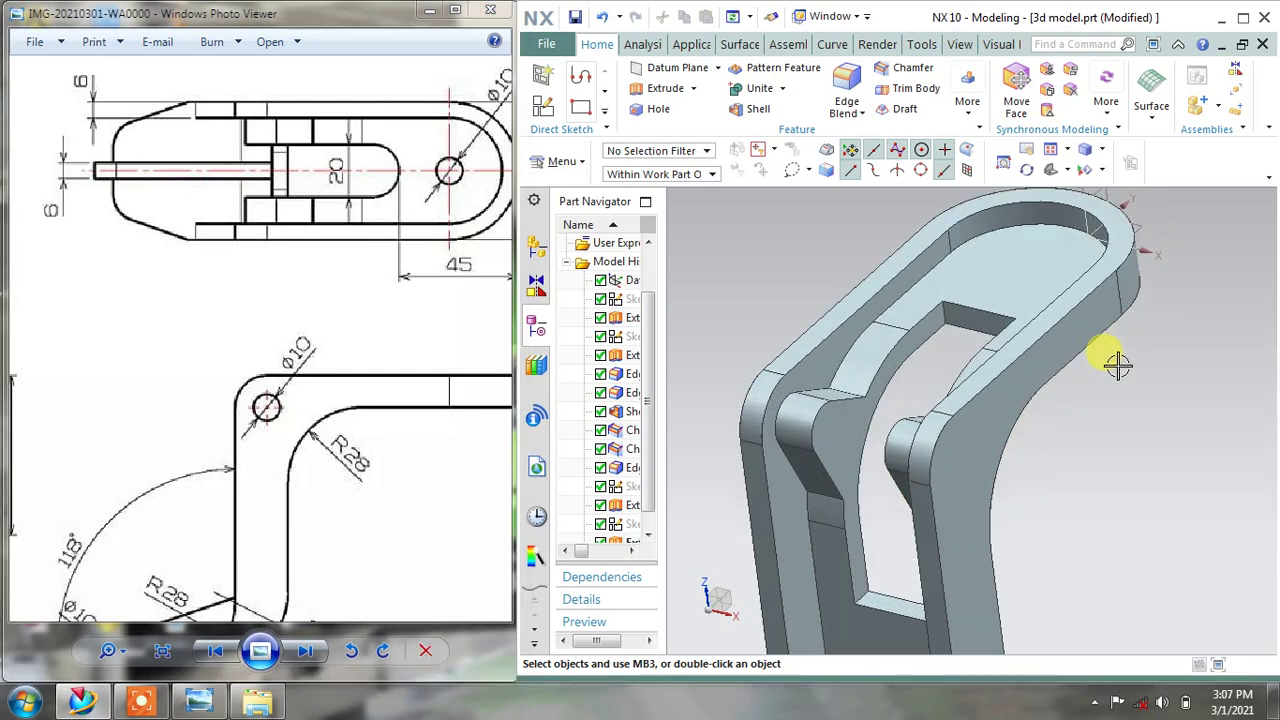
Blend the two slot-end edges with a 10 mm radius
click(848, 88)
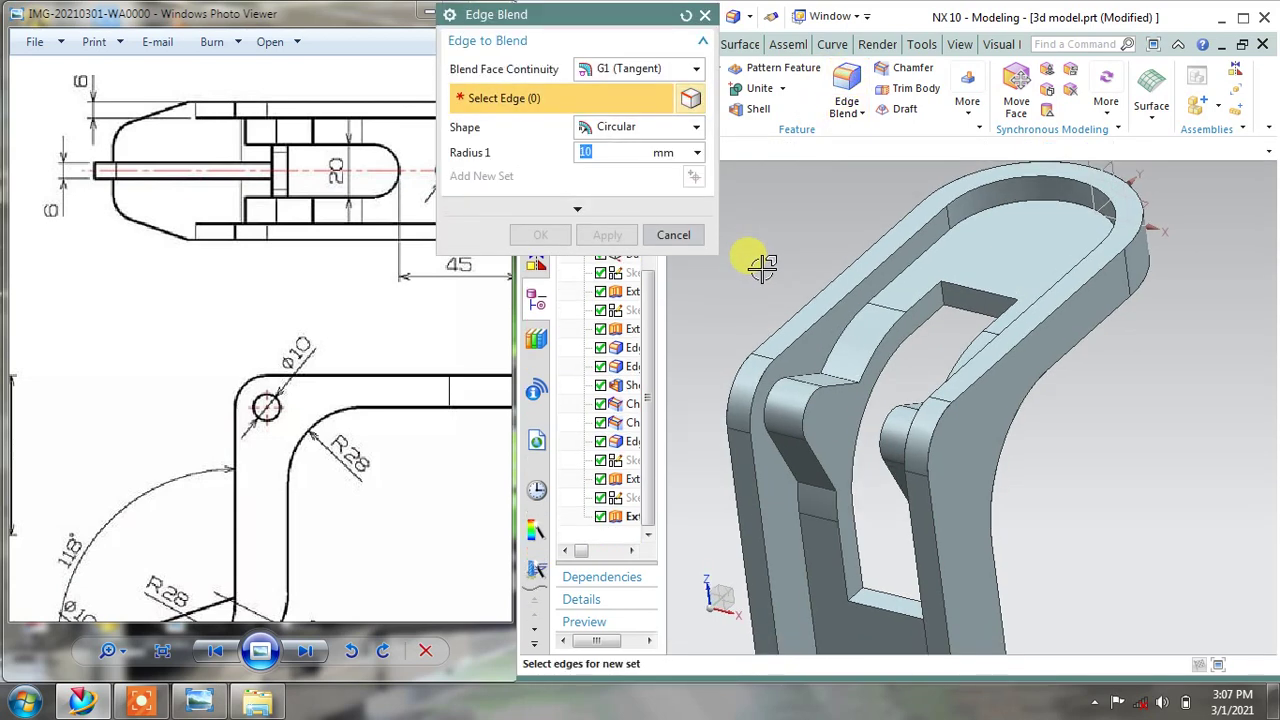
click(937, 290)
mouse_move(951, 334)
middle_down()
mouse_move(903, 348)
mouse_move(1018, 373)
mouse_move(1030, 345)
middle_up()
scroll(1058, 328, up, 3)
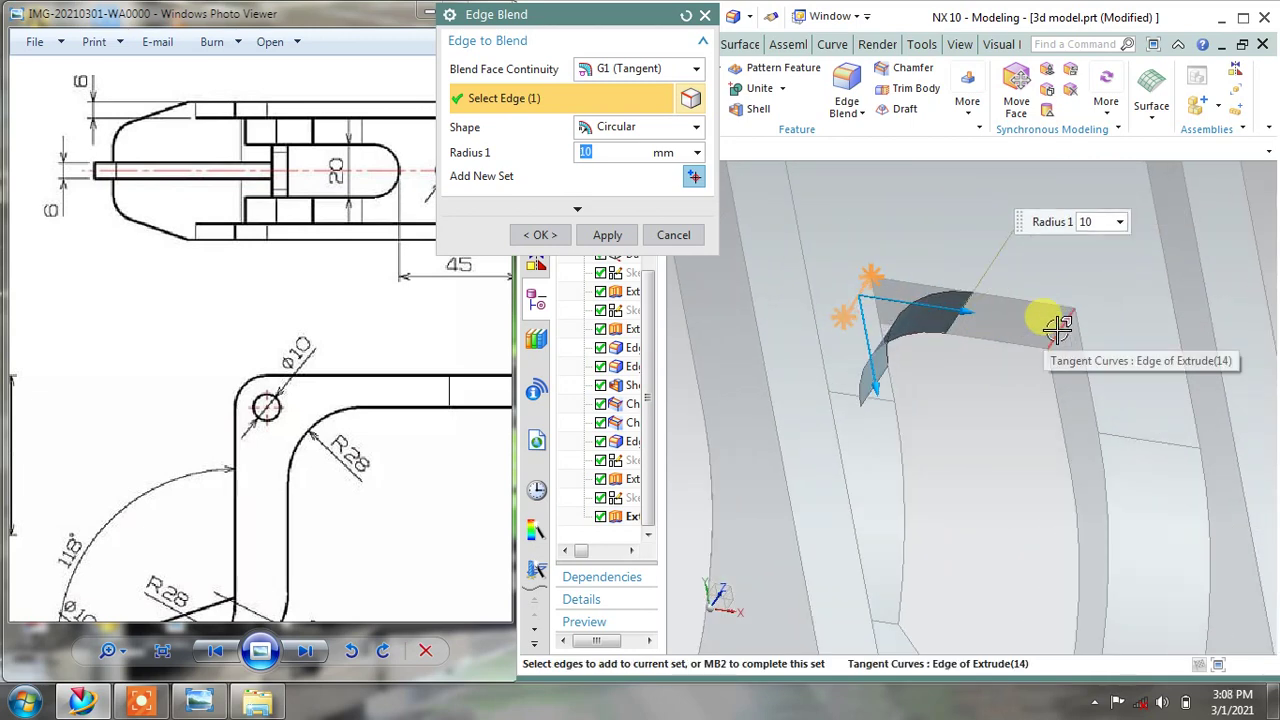
click(1058, 328)
click(614, 237)
click(674, 235)
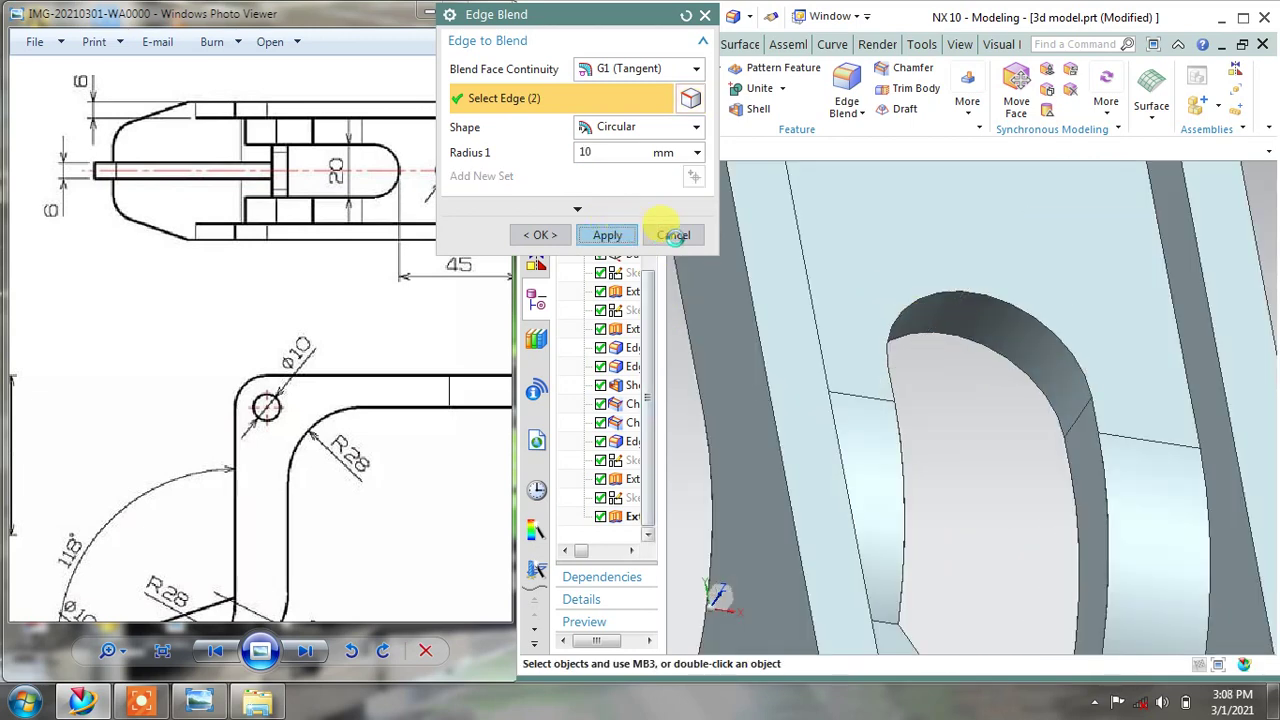
scroll(850, 263, down, 3)
mouse_move(897, 263)
middle_down()
mouse_move(937, 340)
mouse_move(871, 294)
middle_up()
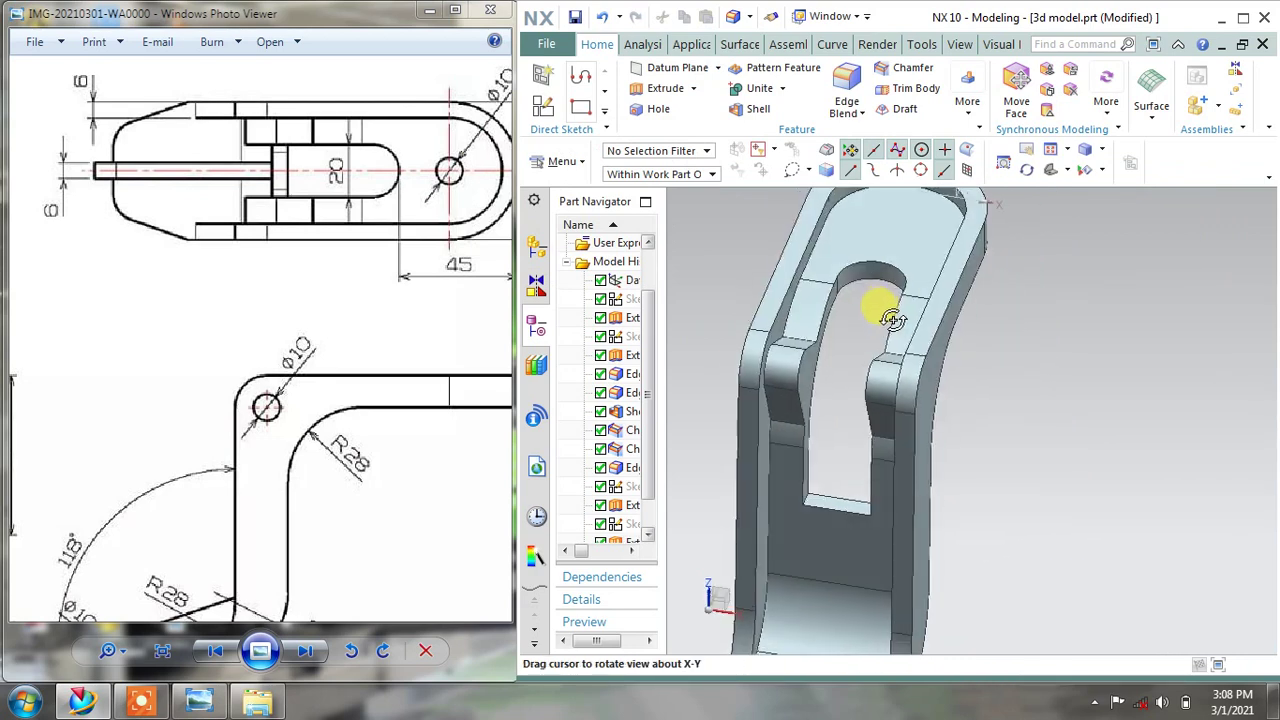
scroll(871, 294, up, 2)
scroll(803, 484, down, 2)
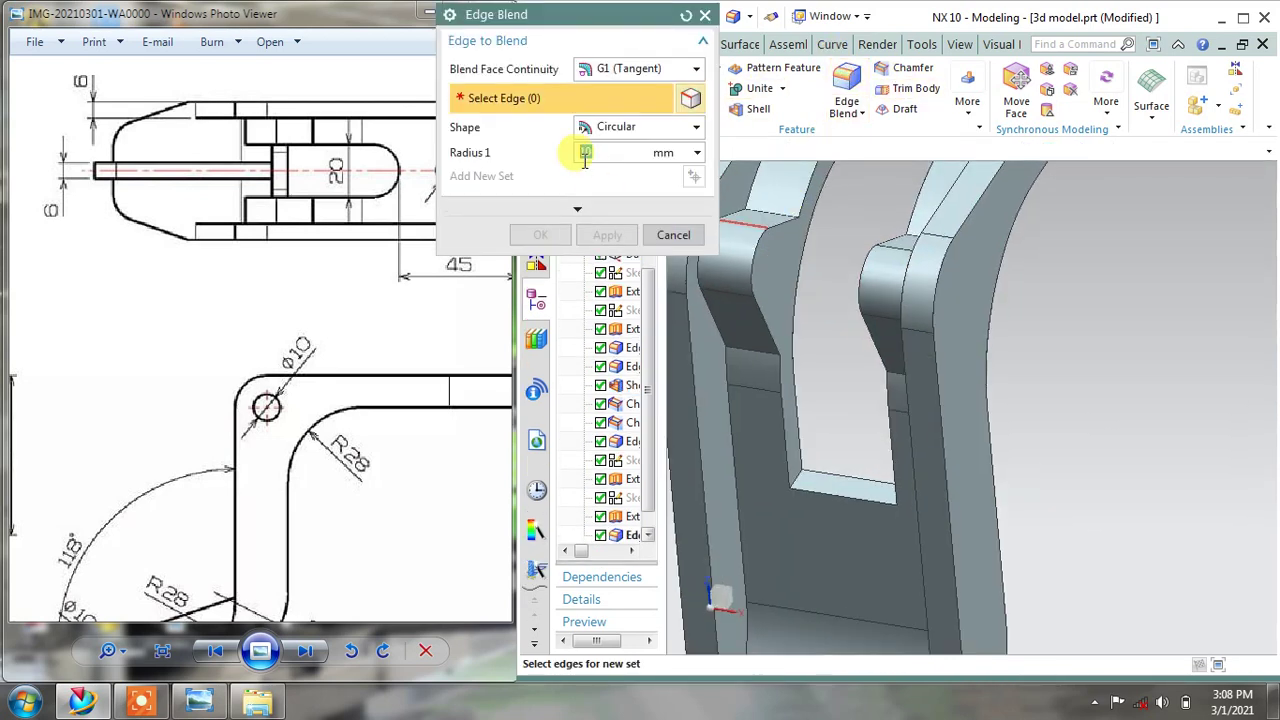
Fillet the two inner corner edges at the slot bottom with a 3 mm radius
click(189, 337)
scroll(323, 343, down, 2)
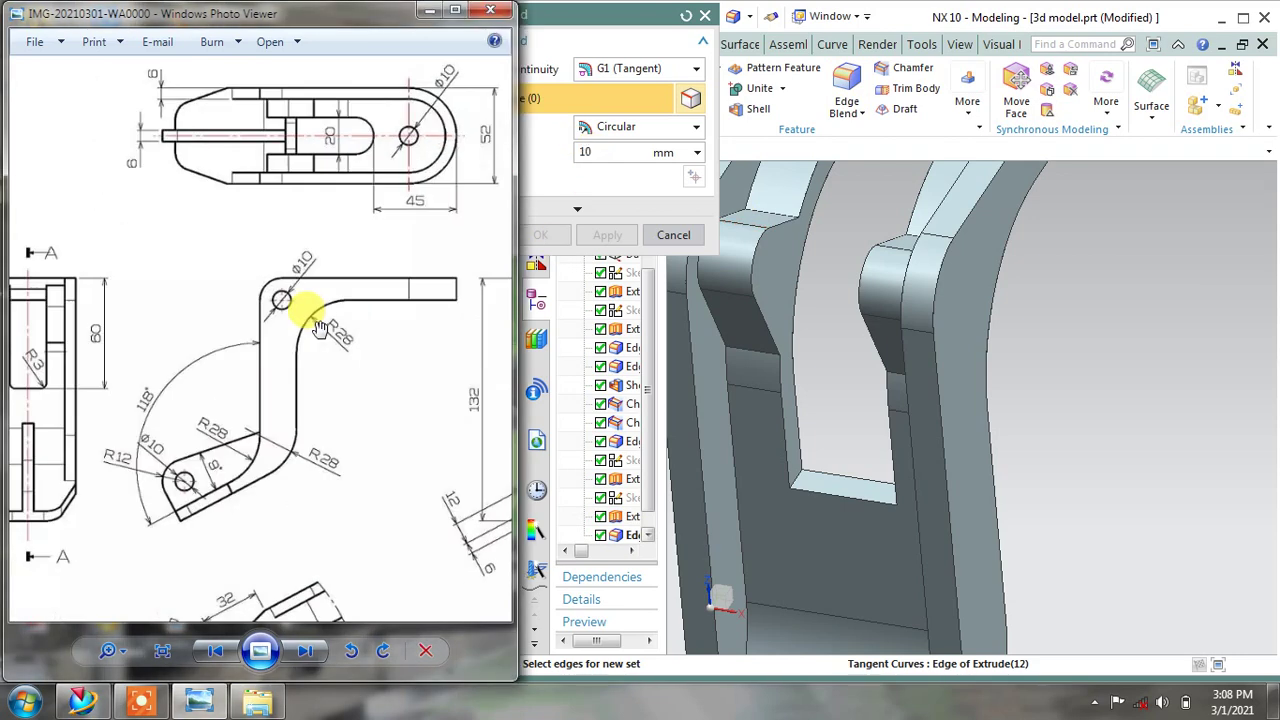
scroll(36, 300, up, 2)
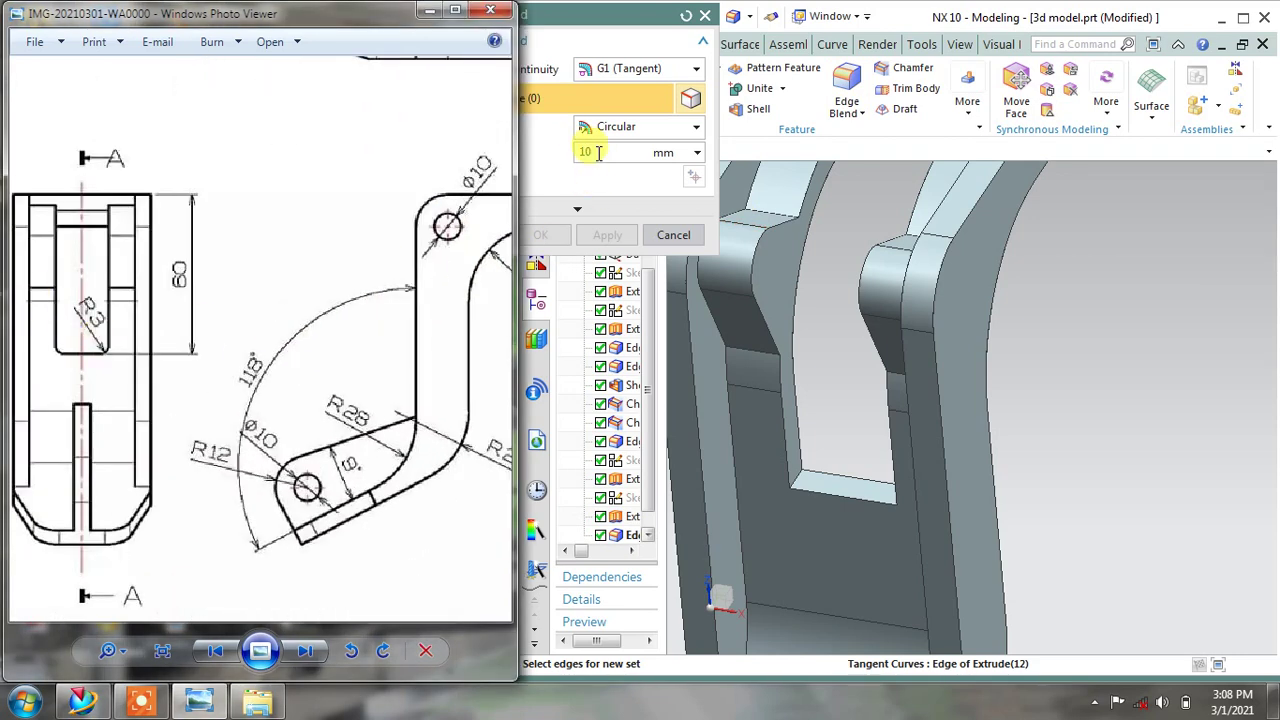
click(553, 143)
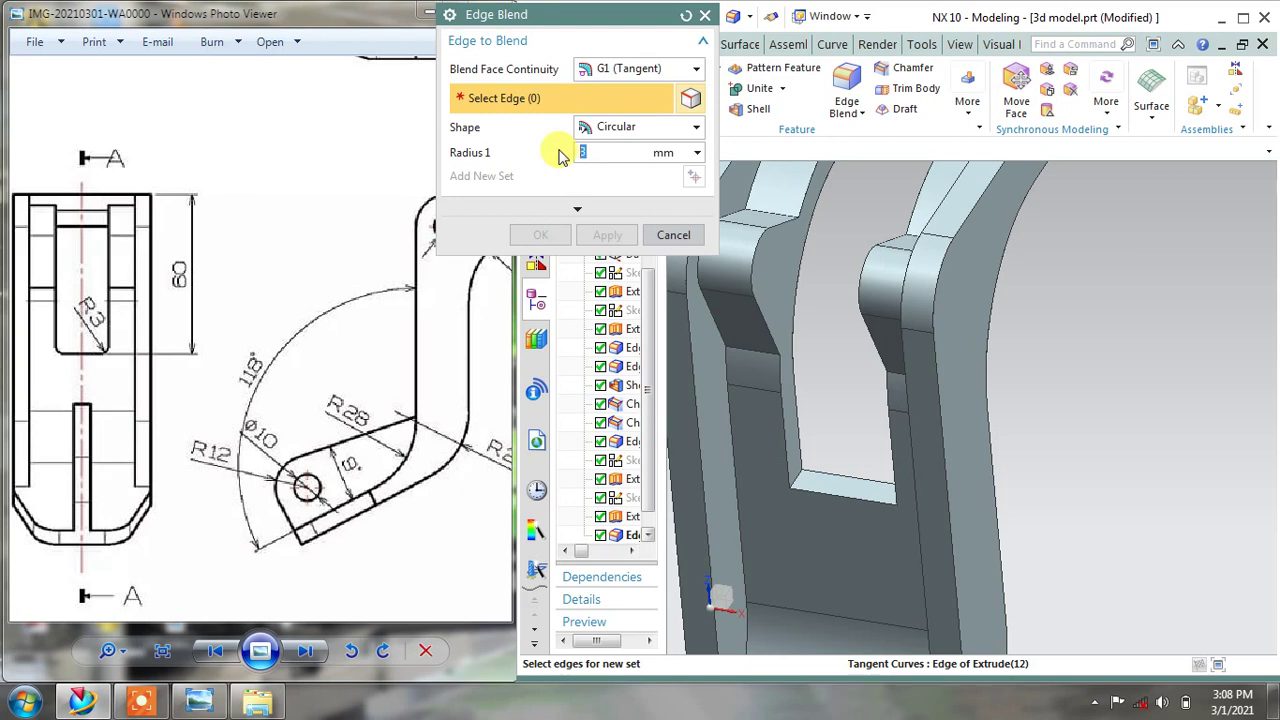
scroll(790, 420, up, 2)
scroll(799, 505, up, 2)
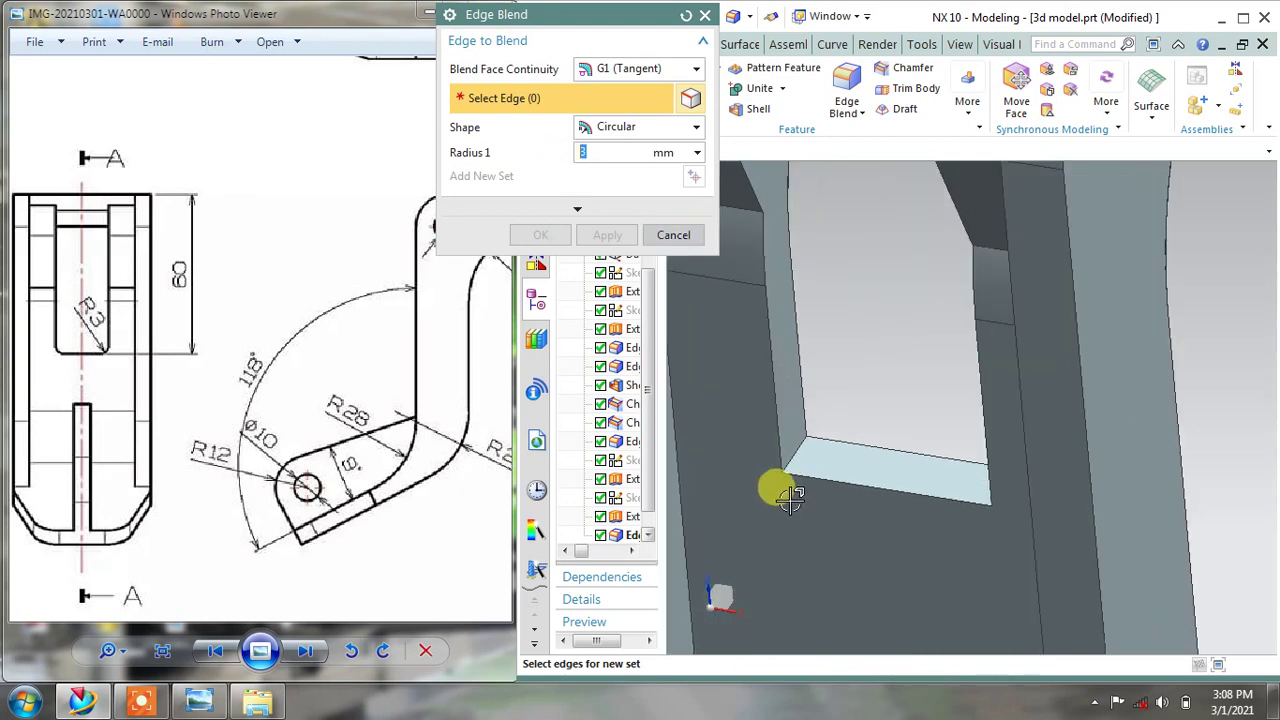
click(795, 458)
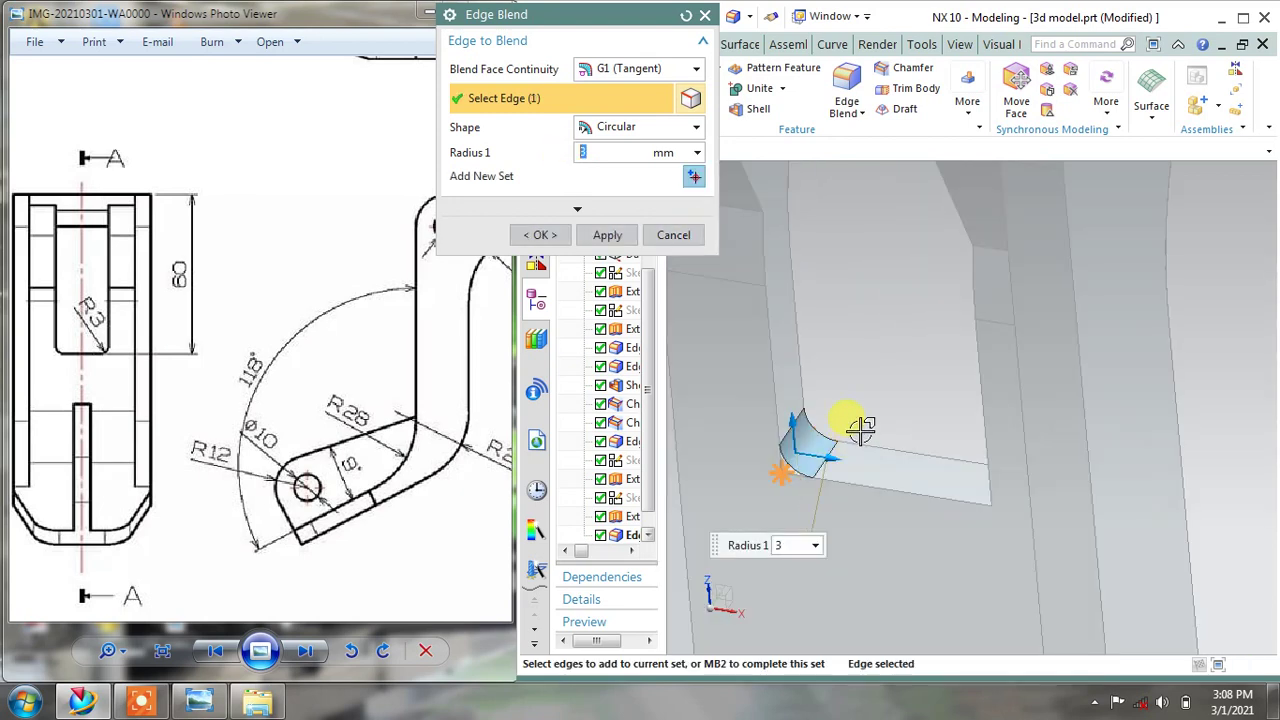
mouse_move(860, 428)
middle_down()
mouse_move(903, 334)
mouse_move(1000, 390)
middle_up()
click(1138, 480)
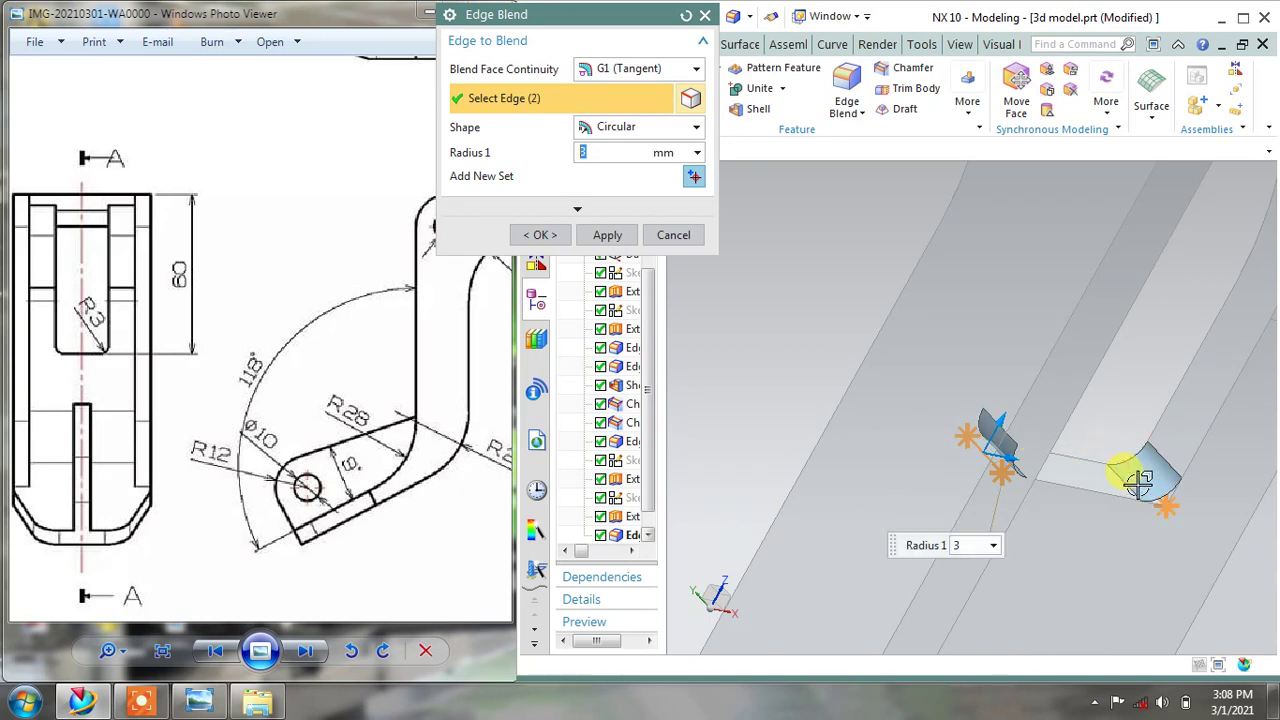
scroll(1138, 480, down, 2)
scroll(1128, 486, down, 3)
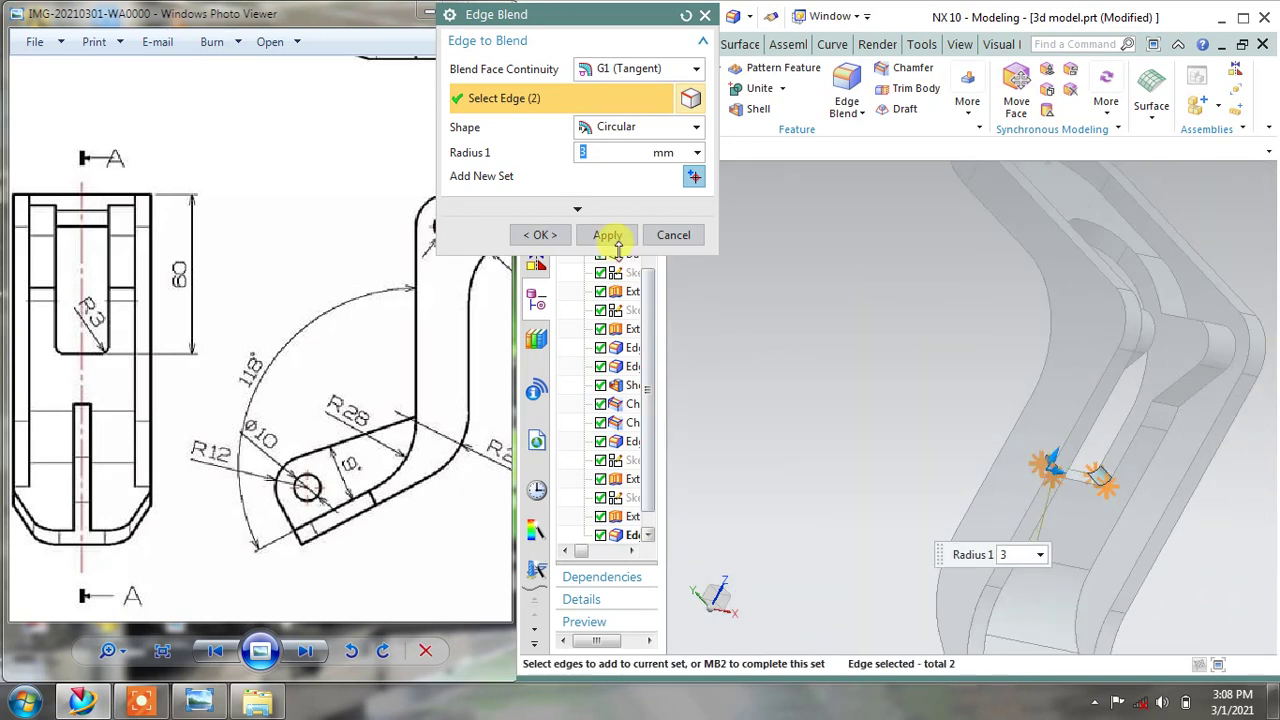
click(607, 235)
click(673, 235)
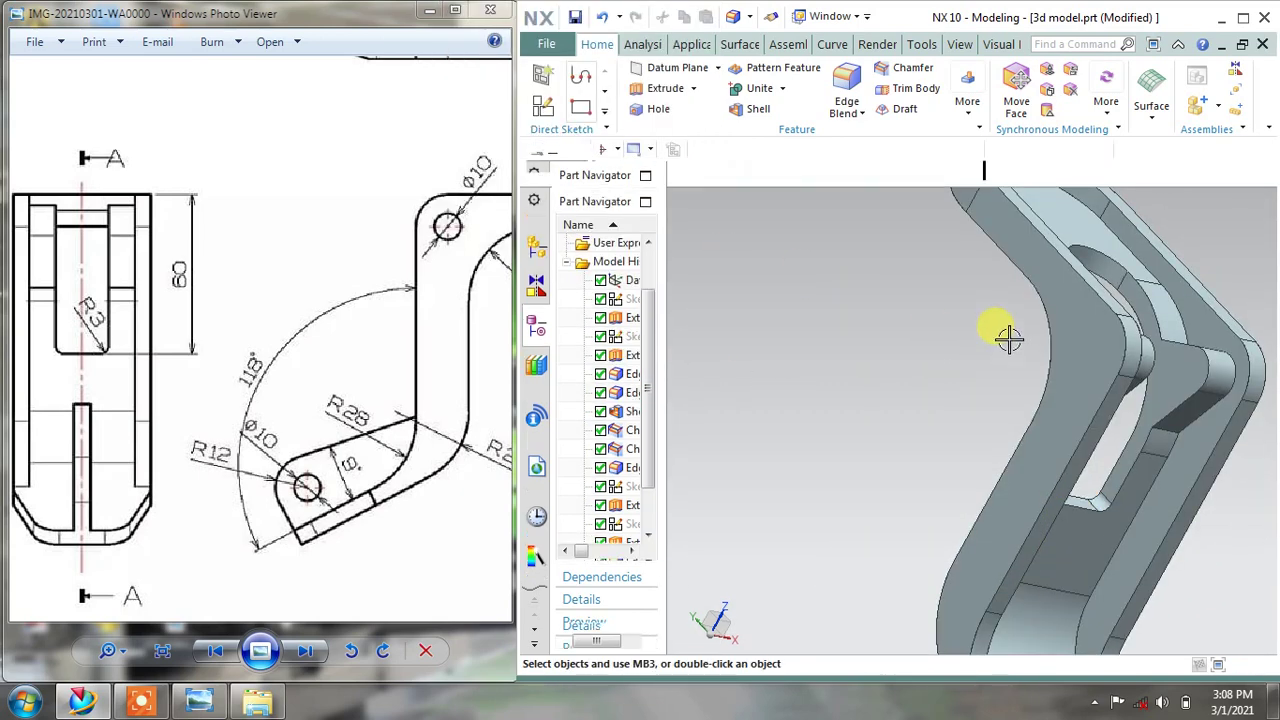
mouse_move(1009, 340)
middle_down()
mouse_move(929, 294)
mouse_move(900, 314)
mouse_move(902, 342)
mouse_move(894, 251)
mouse_move(913, 273)
mouse_move(891, 251)
middle_up()
scroll(897, 300, down, 2)
scroll(251, 271, up, 2)
scroll(253, 360, up, 2)
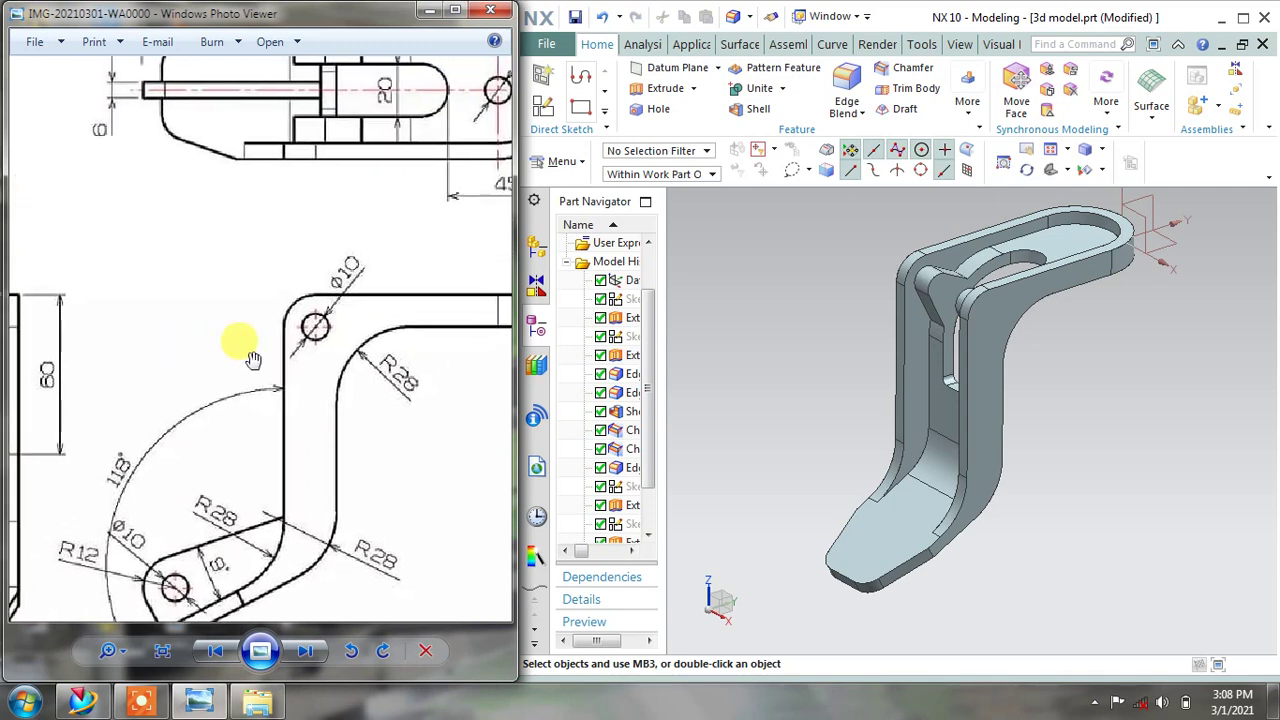
mouse_move(334, 191)
mouse_down()
mouse_move(209, 337)
mouse_move(196, 388)
mouse_up()
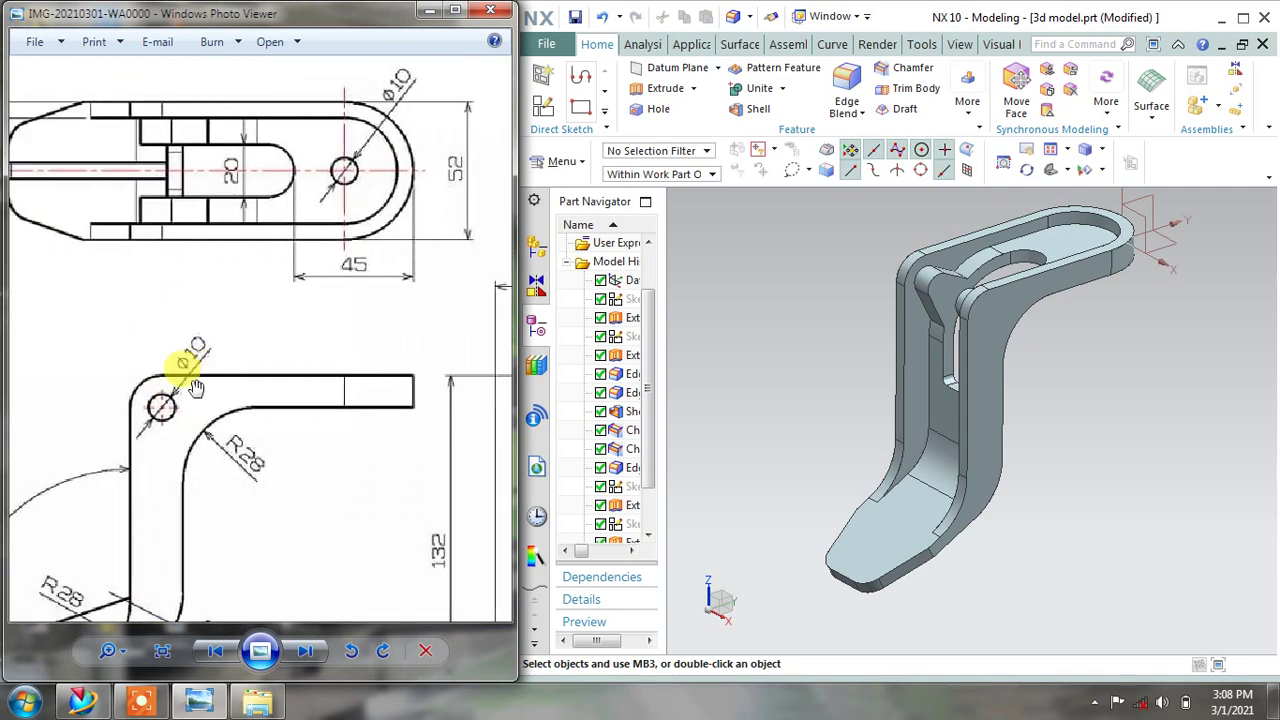
scroll(270, 330, down, 3)
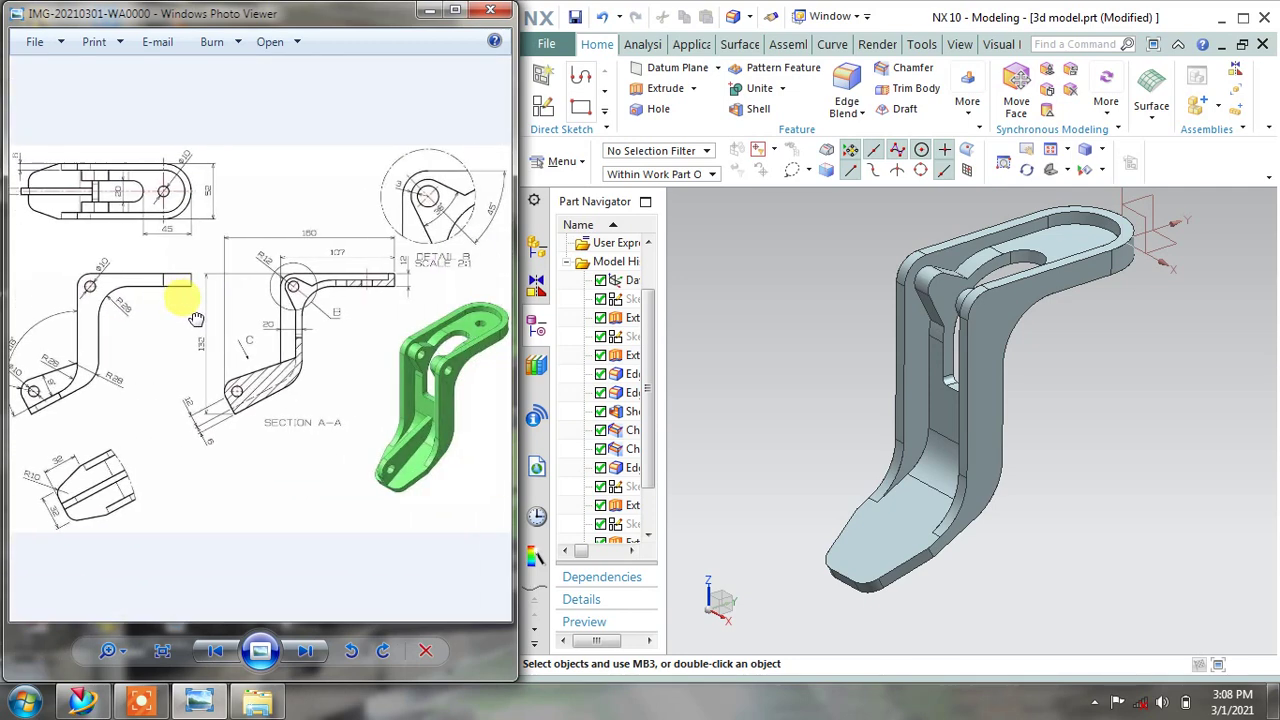
scroll(440, 380, up, 2)
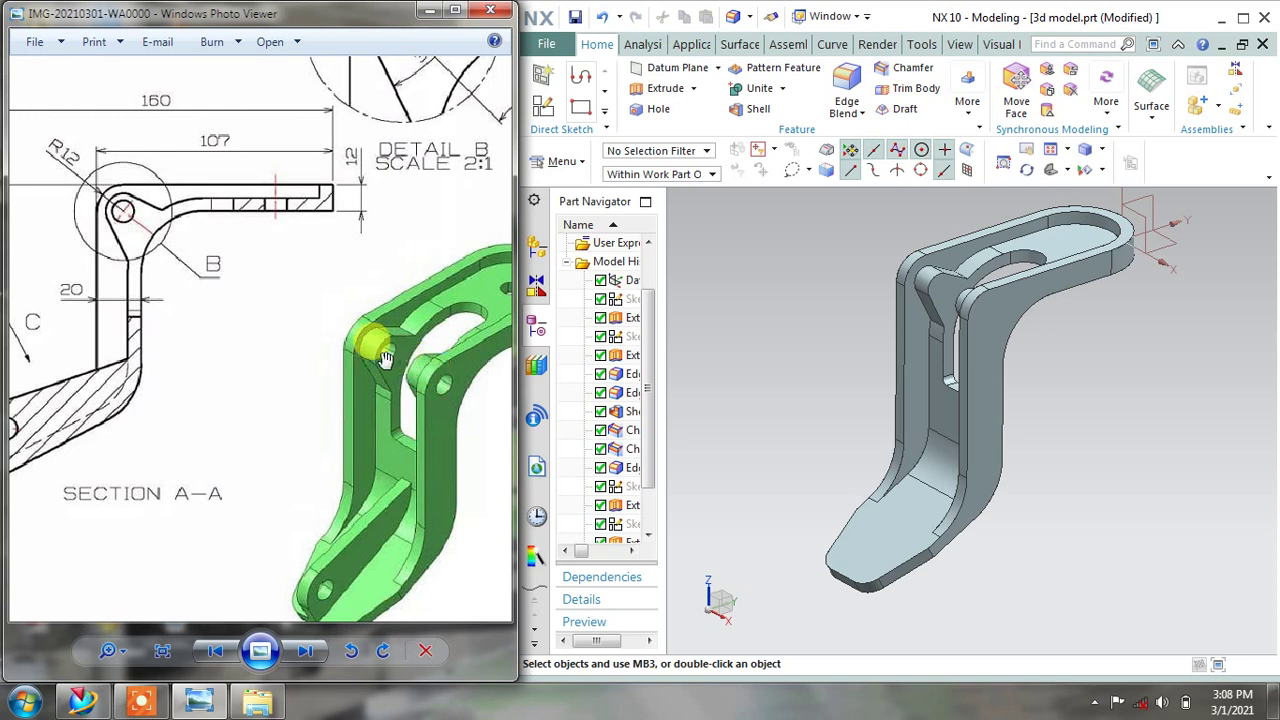
drag(347, 372, 279, 391)
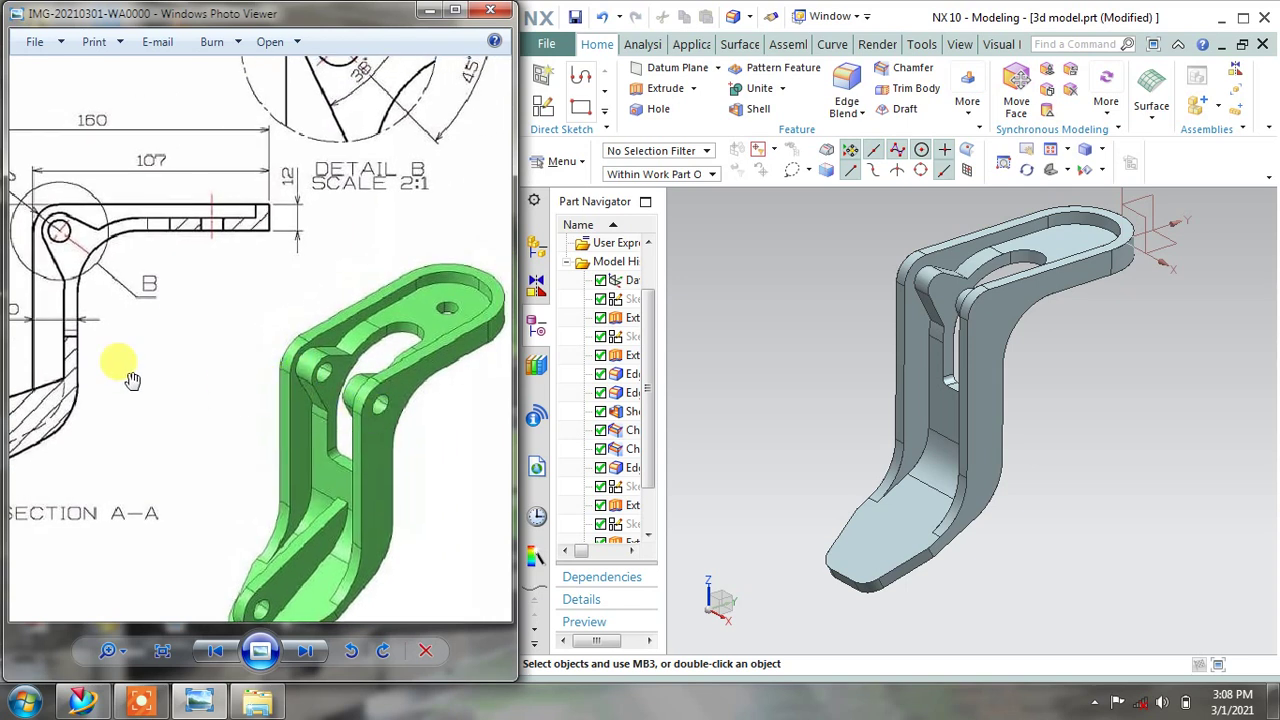
mouse_move(133, 383)
mouse_down()
mouse_move(198, 393)
mouse_move(145, 430)
mouse_move(57, 334)
mouse_up()
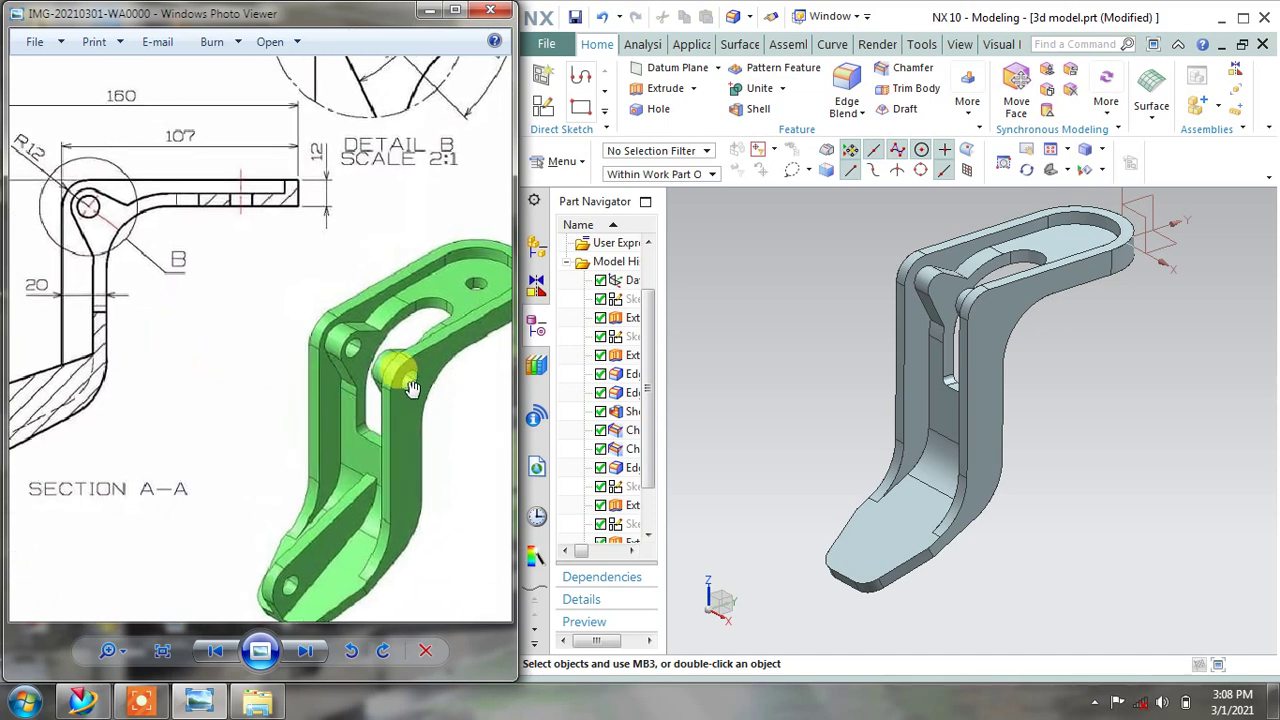
drag(72, 252, 495, 331)
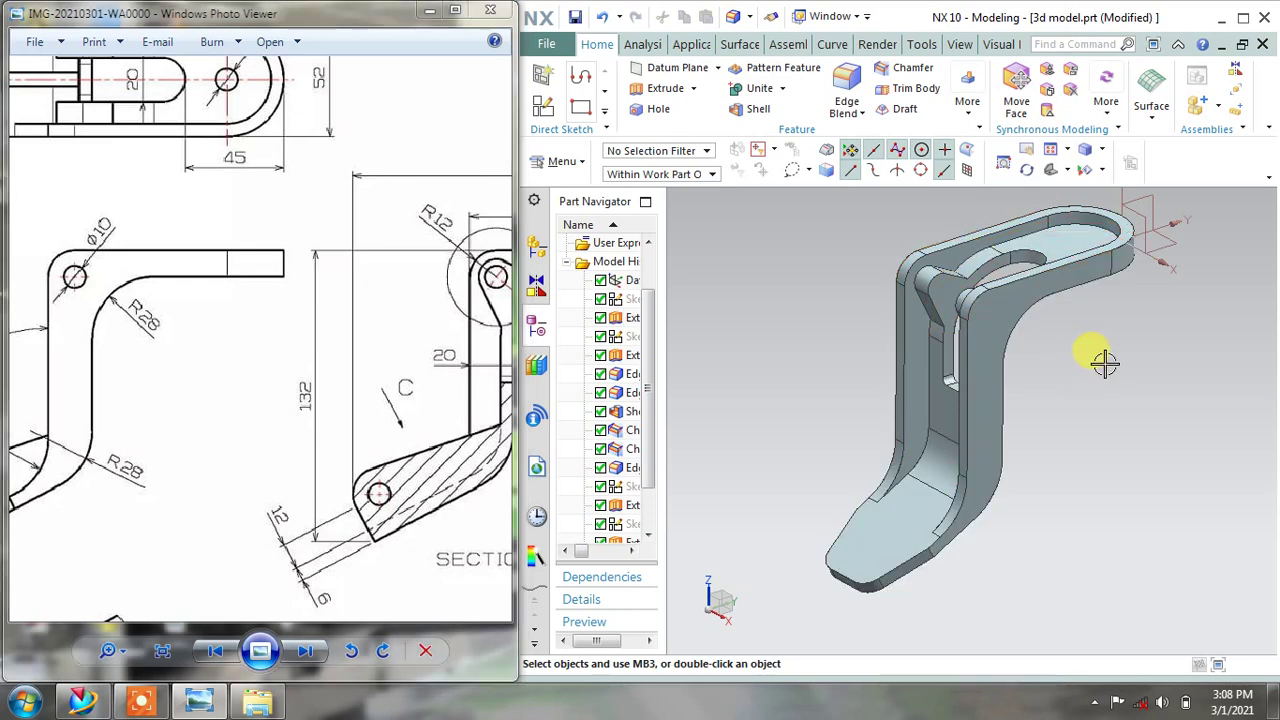
Start a simple Ø10 through-body hole, sketching its placement on the lug face
click(645, 119)
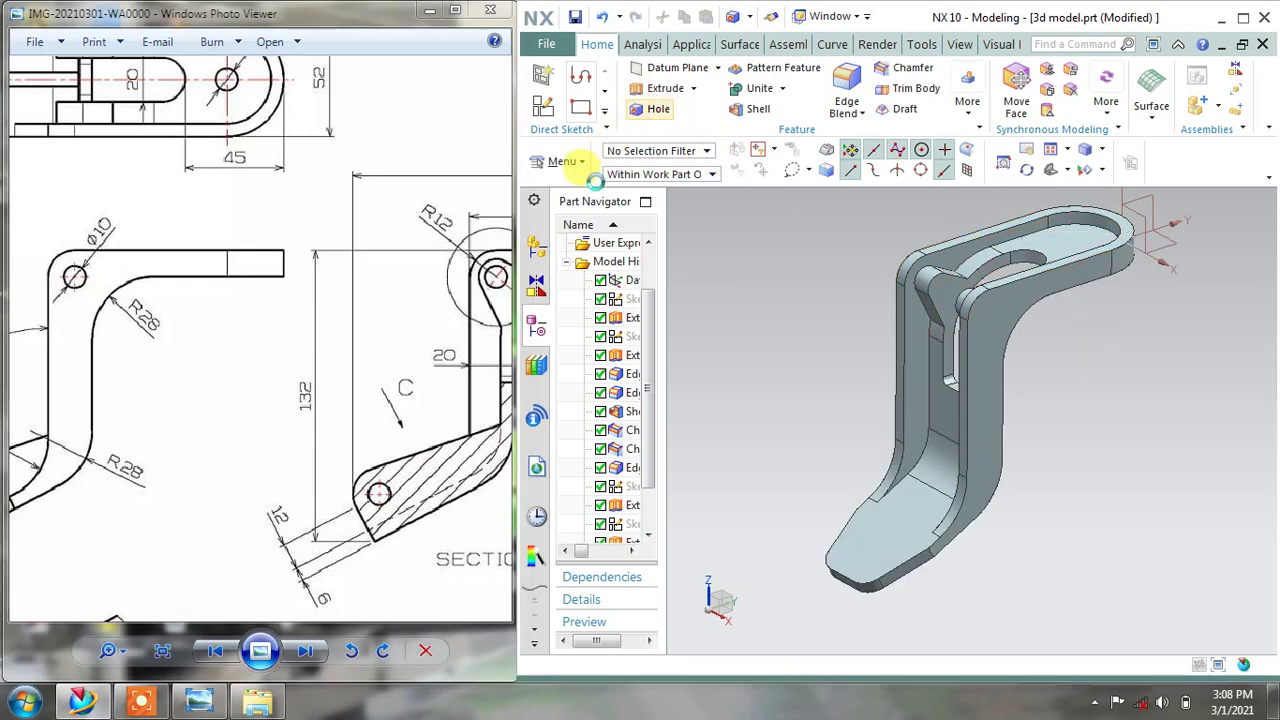
click(912, 255)
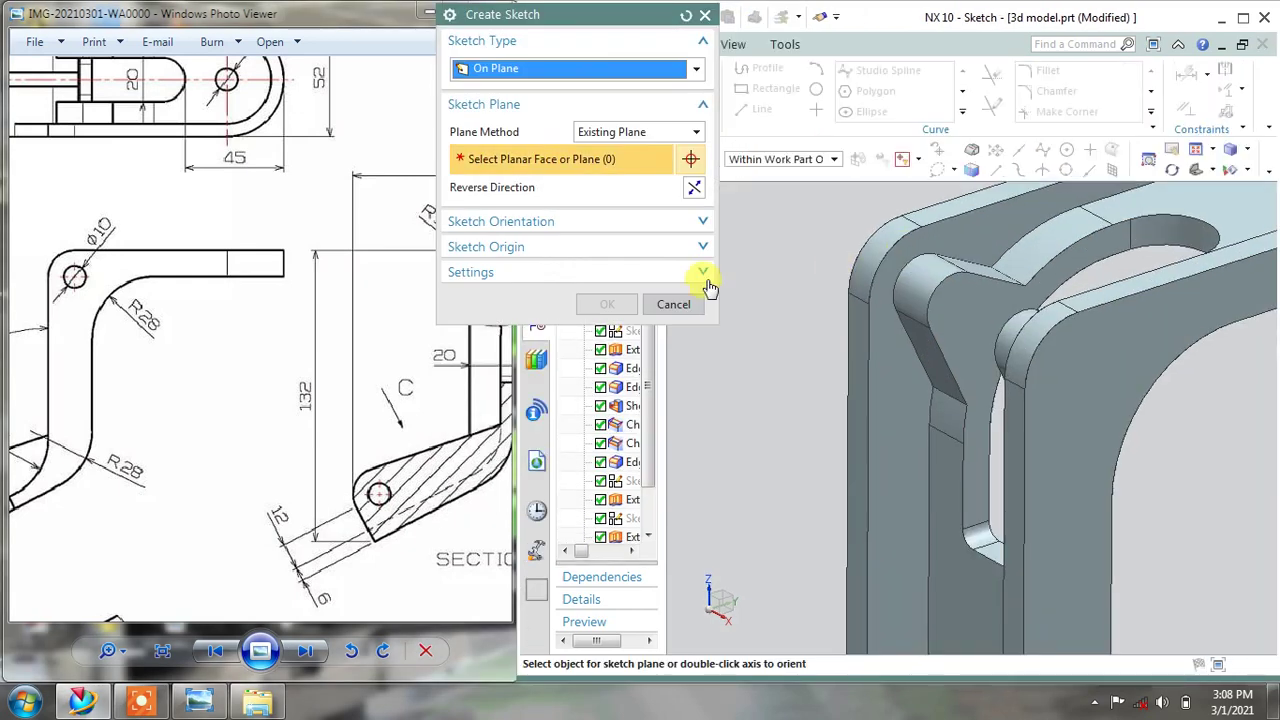
click(668, 302)
click(560, 122)
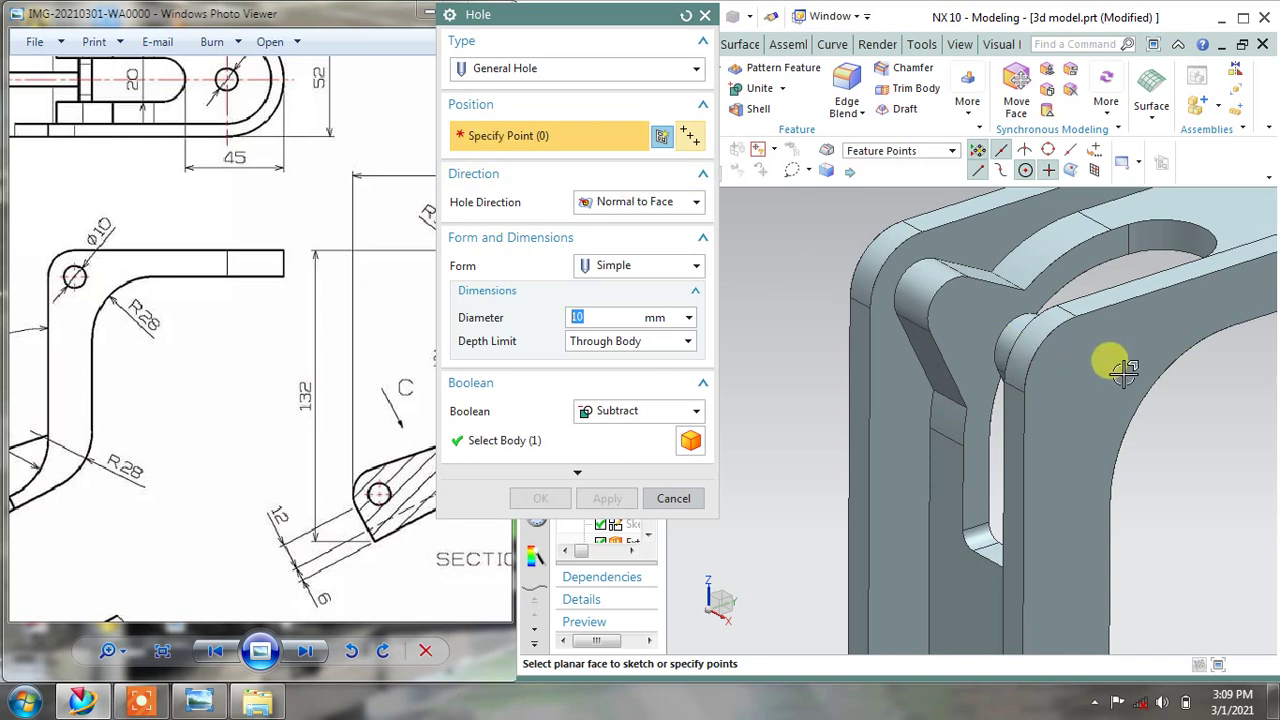
scroll(1060, 362, up, 2)
scroll(1015, 345, up, 2)
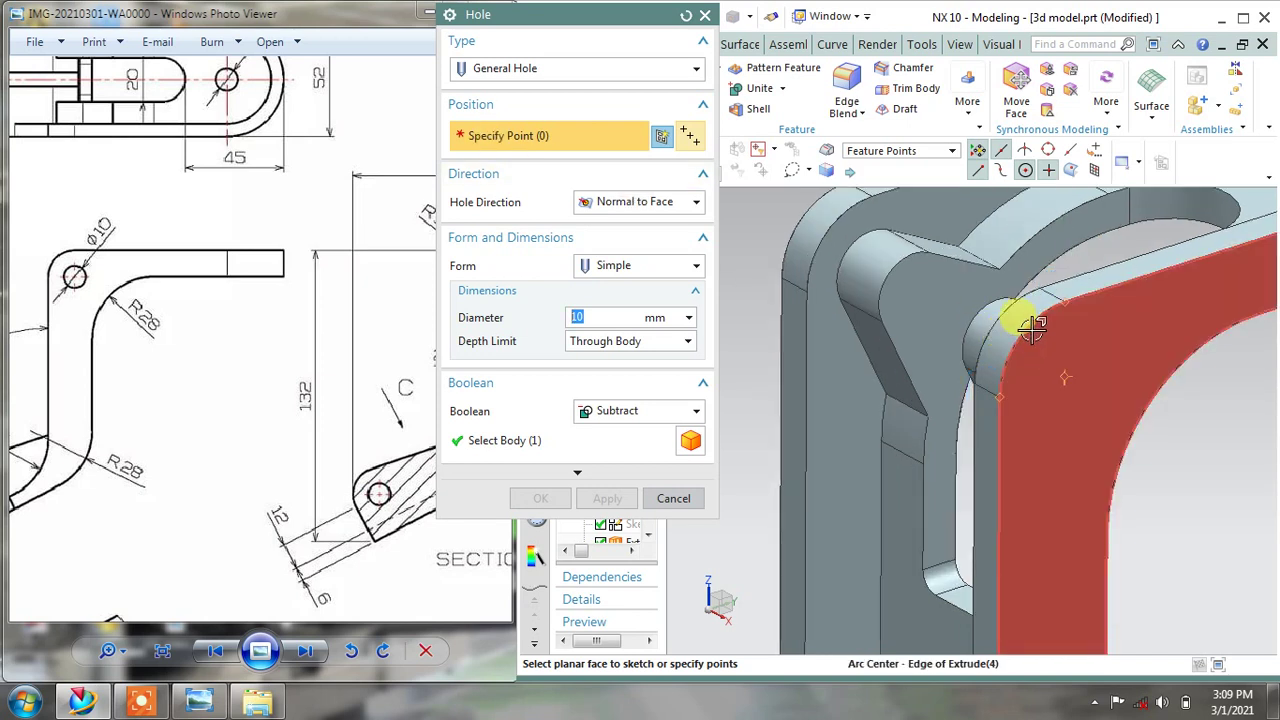
Snap the hole to the lug's arc centre and subtract it through both lugs
click(1066, 375)
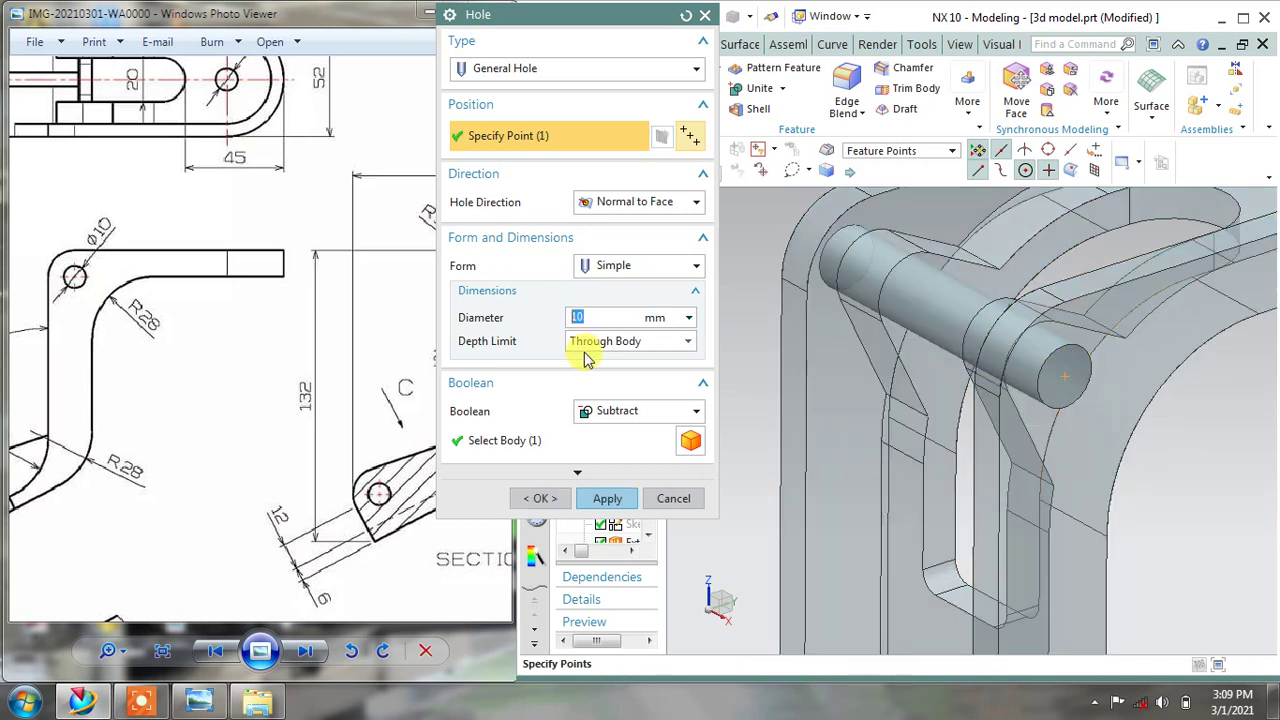
click(613, 417)
click(614, 452)
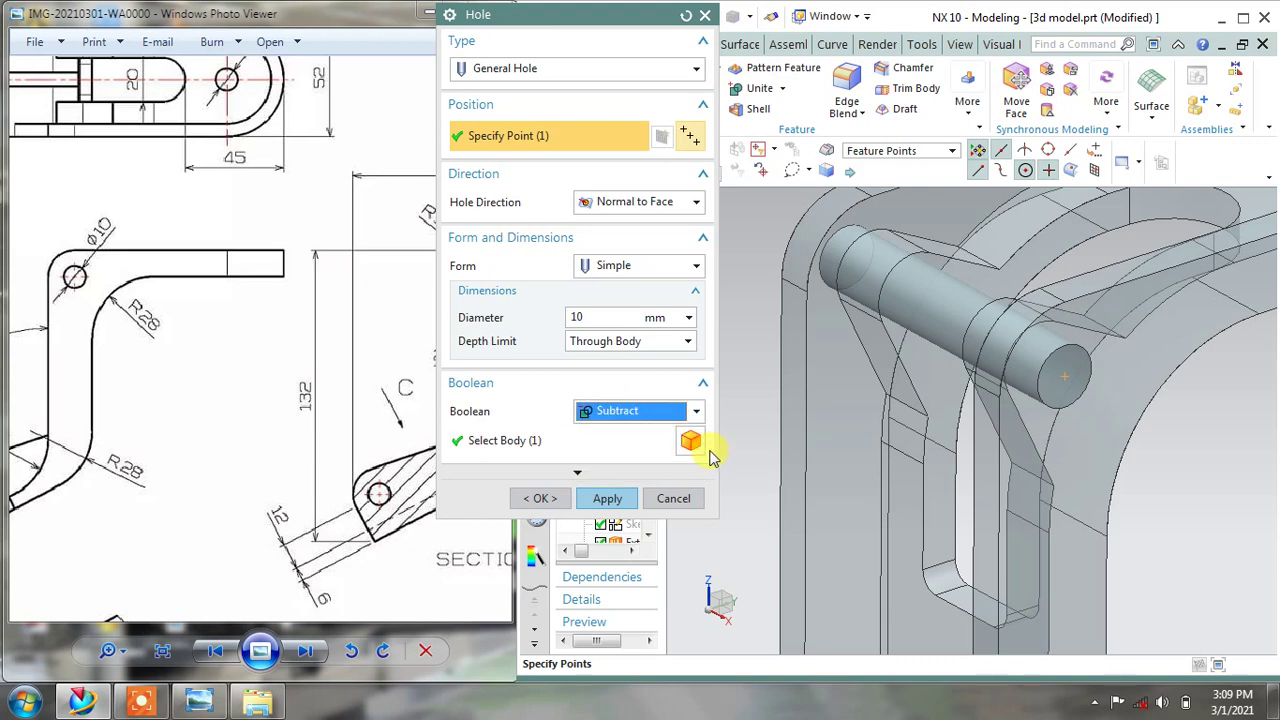
click(605, 503)
click(670, 498)
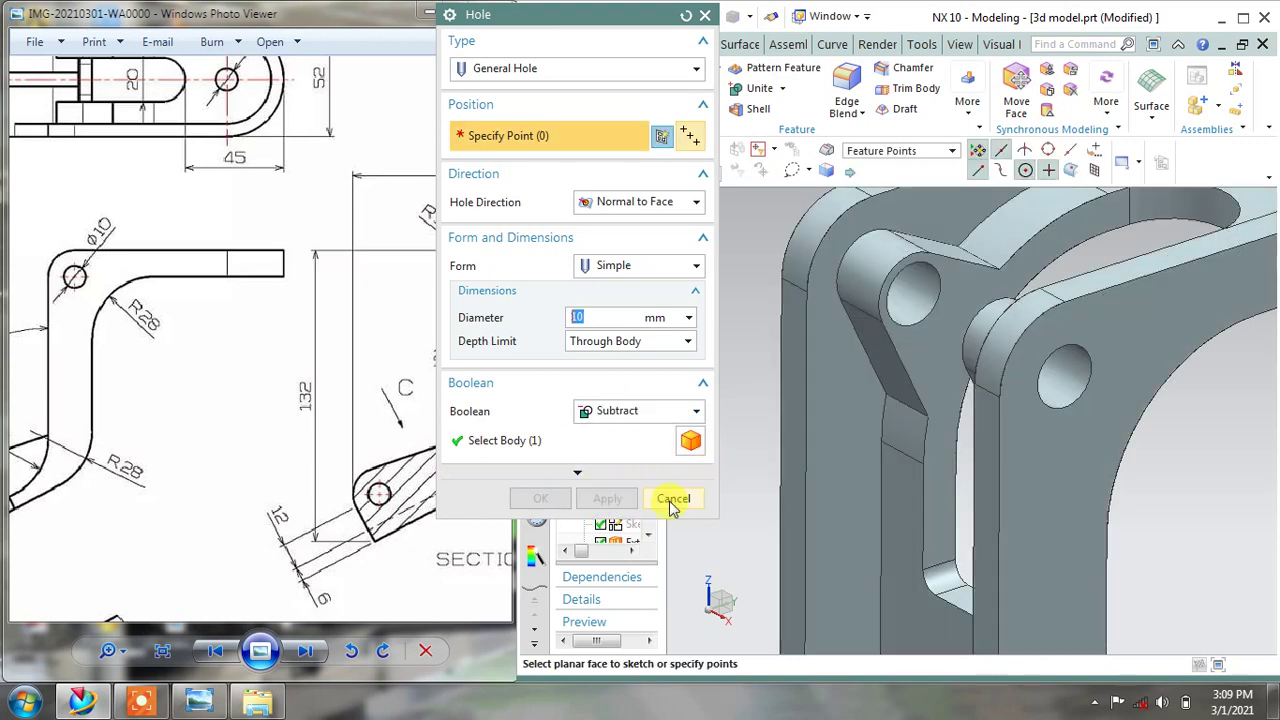
scroll(843, 414, down, 3)
shift+middle_drag(851, 391, 962, 210)
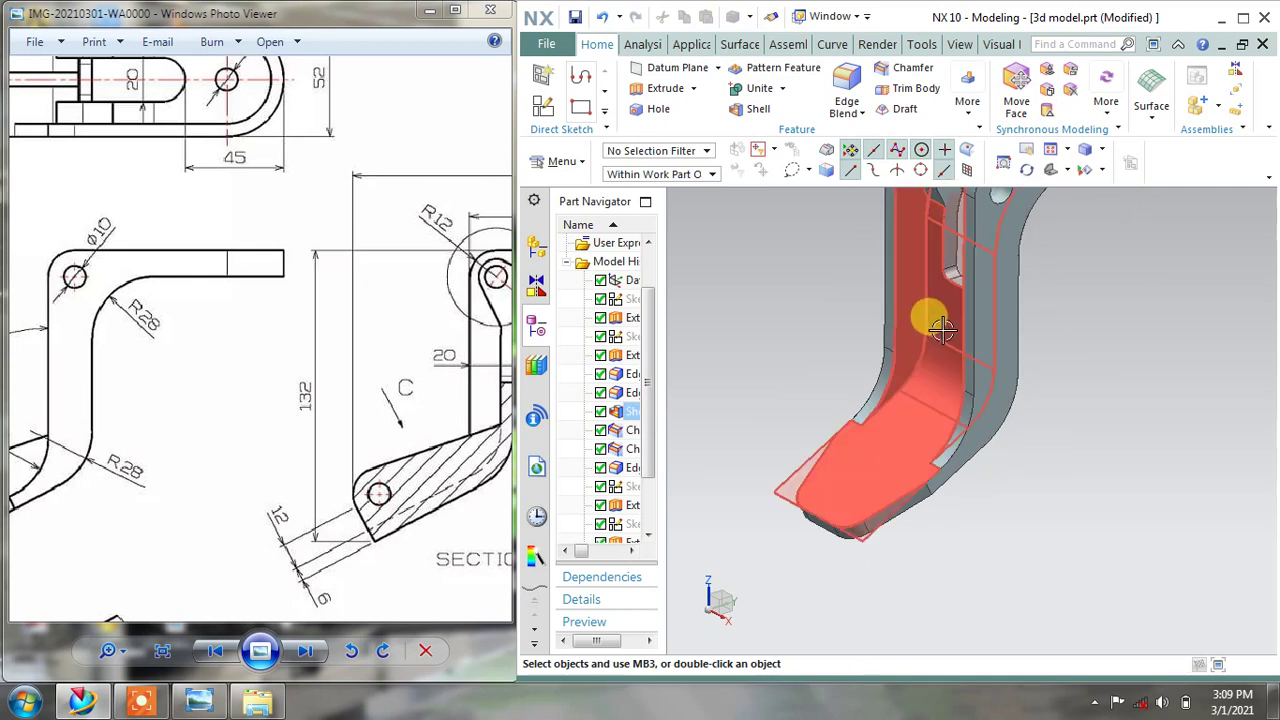
Orbit around the holed bracket, fit it to the view, and look down on the slotted upper face
shift+middle_drag(957, 271, 928, 536)
scroll(997, 370, up, 2)
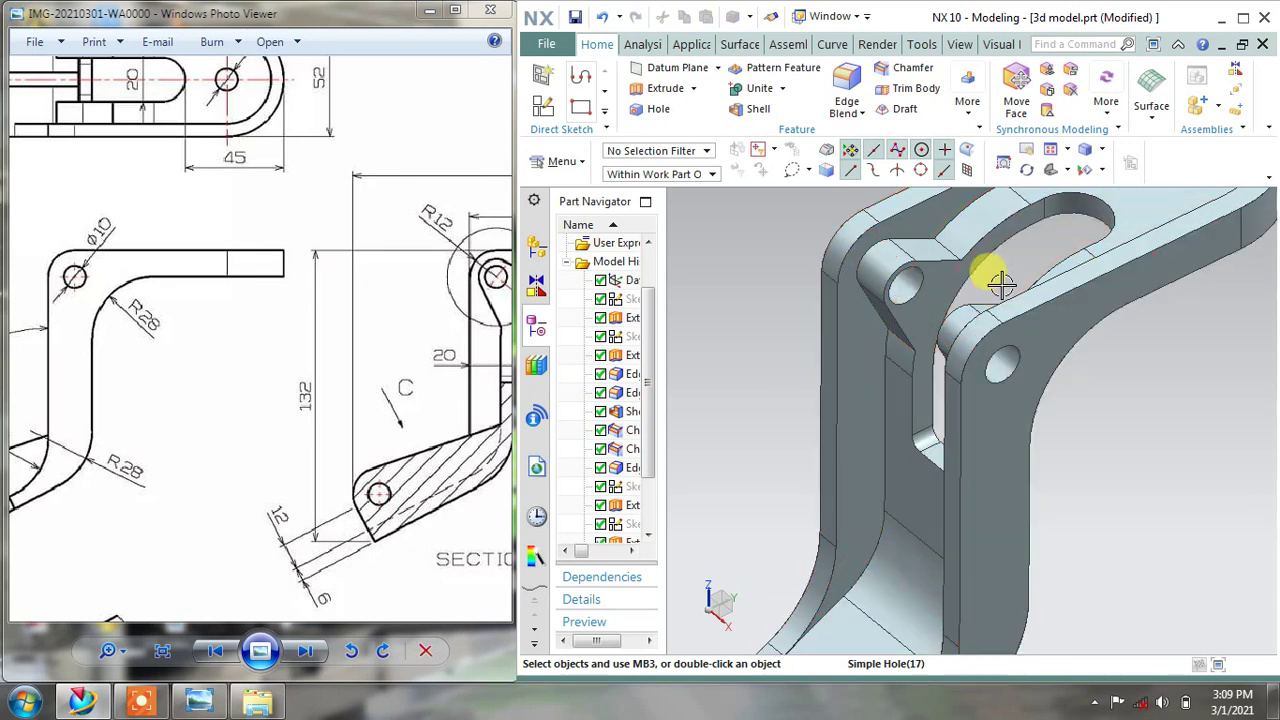
mouse_move(1103, 418)
middle_down()
mouse_move(1097, 307)
mouse_move(1070, 330)
middle_up()
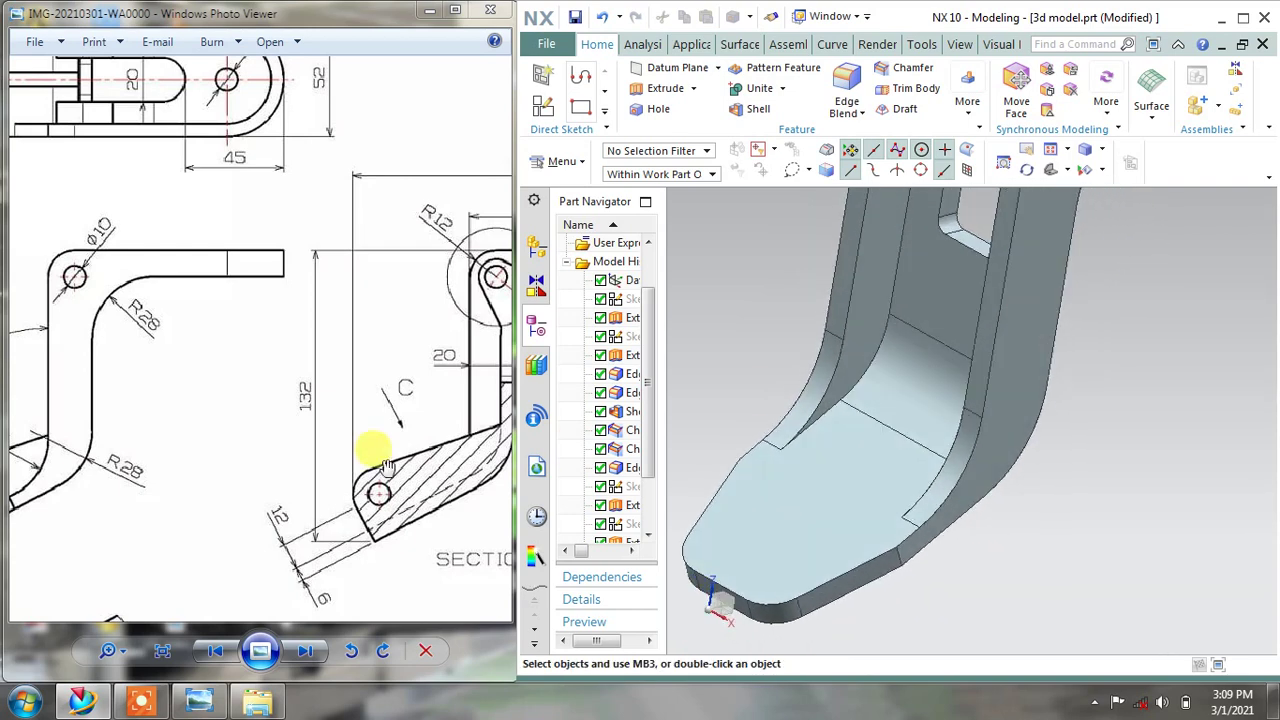
drag(371, 443, 298, 440)
scroll(310, 407, up, 1)
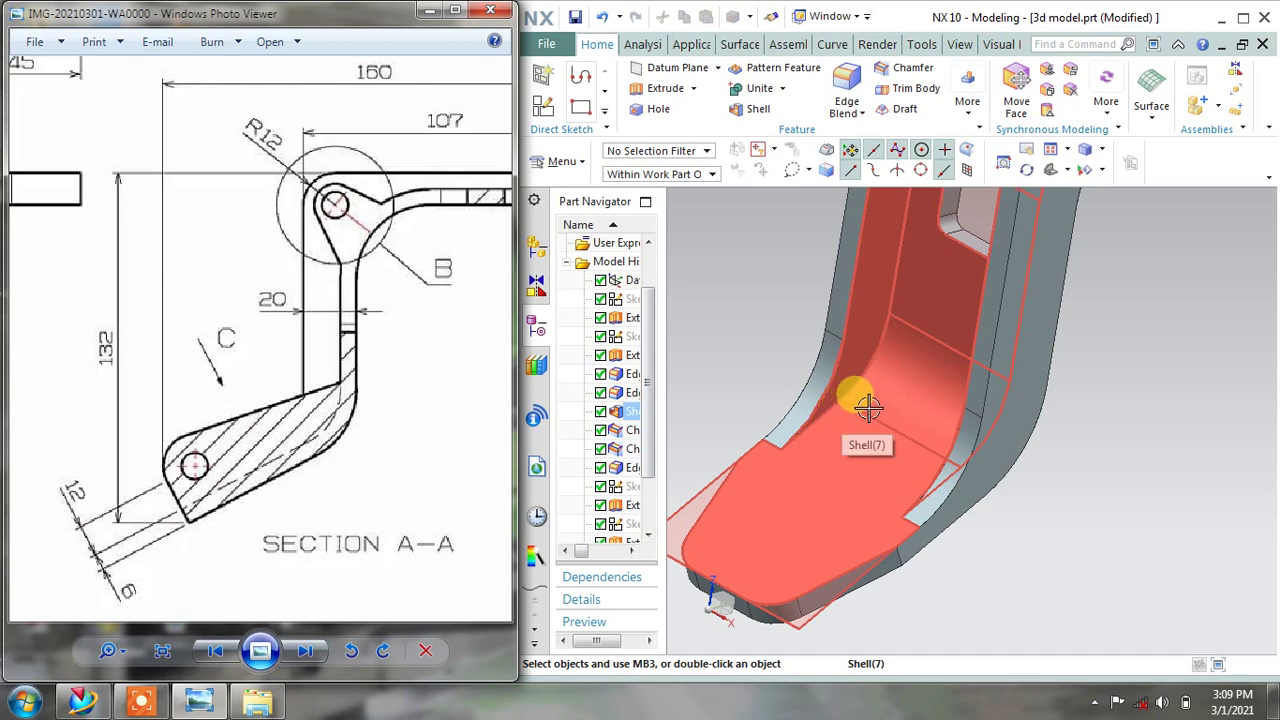
mouse_move(855, 413)
middle_down()
mouse_move(923, 277)
mouse_move(948, 381)
mouse_move(909, 337)
mouse_move(909, 414)
mouse_move(897, 357)
mouse_move(918, 364)
middle_up()
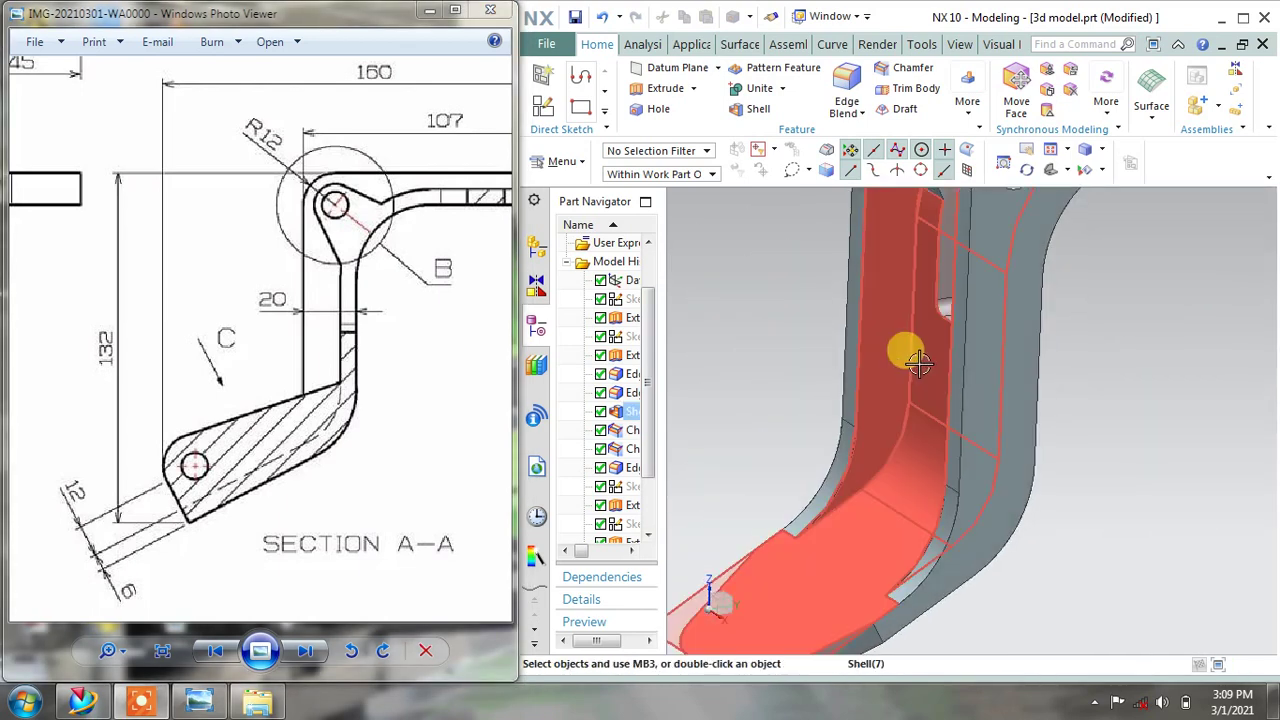
right_click(766, 305)
click(920, 334)
mouse_move(1088, 295)
middle_down()
mouse_move(1023, 340)
mouse_move(1063, 249)
mouse_move(1051, 309)
mouse_move(1070, 363)
mouse_move(1048, 262)
mouse_move(1030, 290)
middle_up()
Start a new sketch on the datum plane, viewing the lower bent arm
click(541, 75)
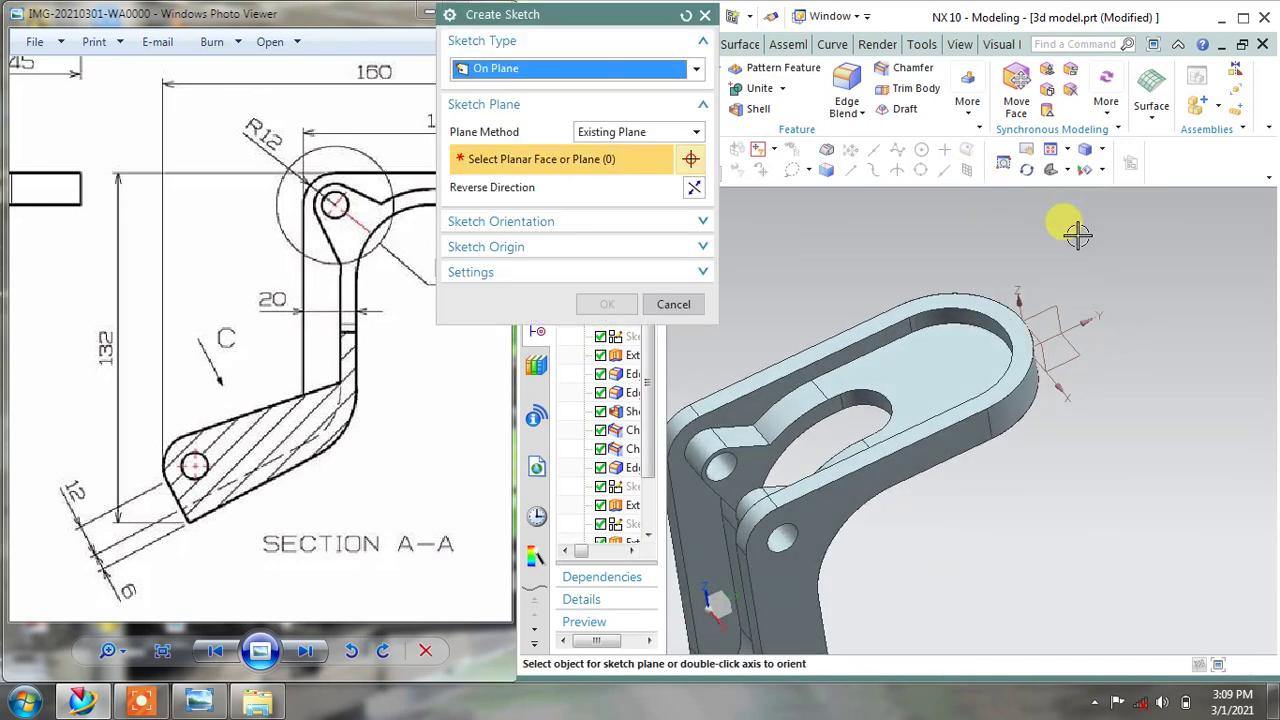
click(1043, 305)
click(603, 304)
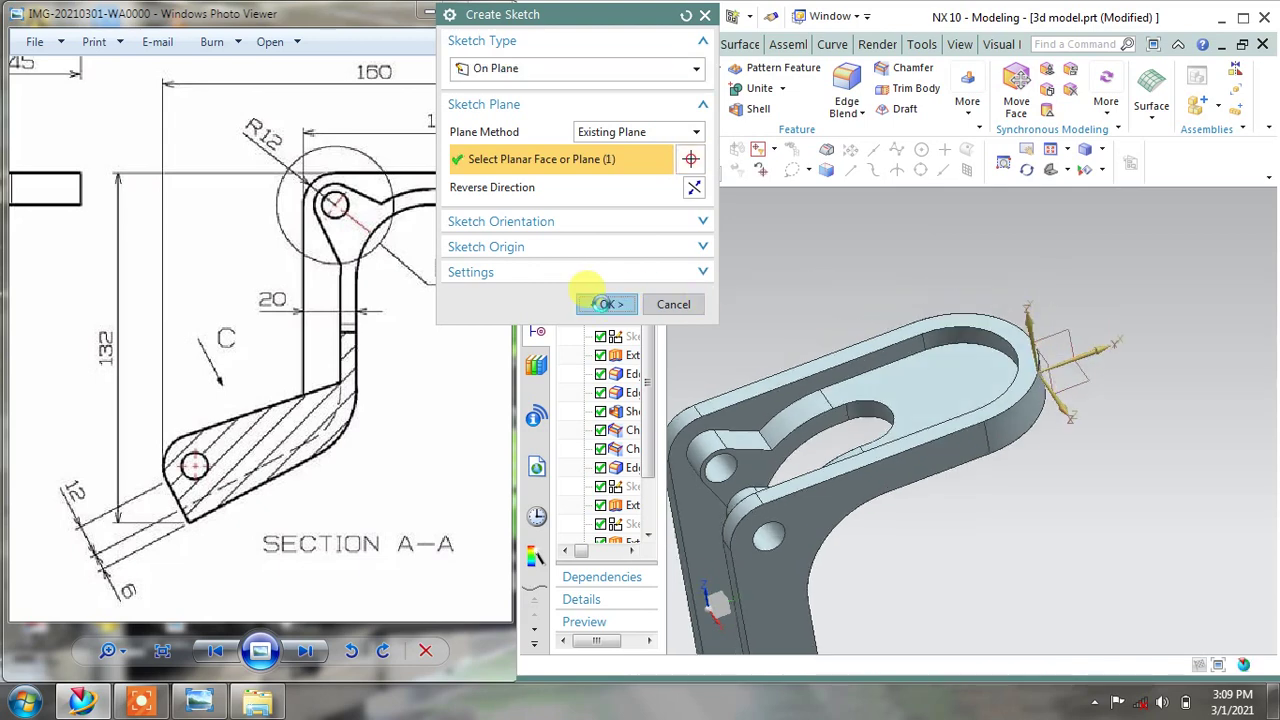
shift+middle_drag(1072, 235, 1160, 100)
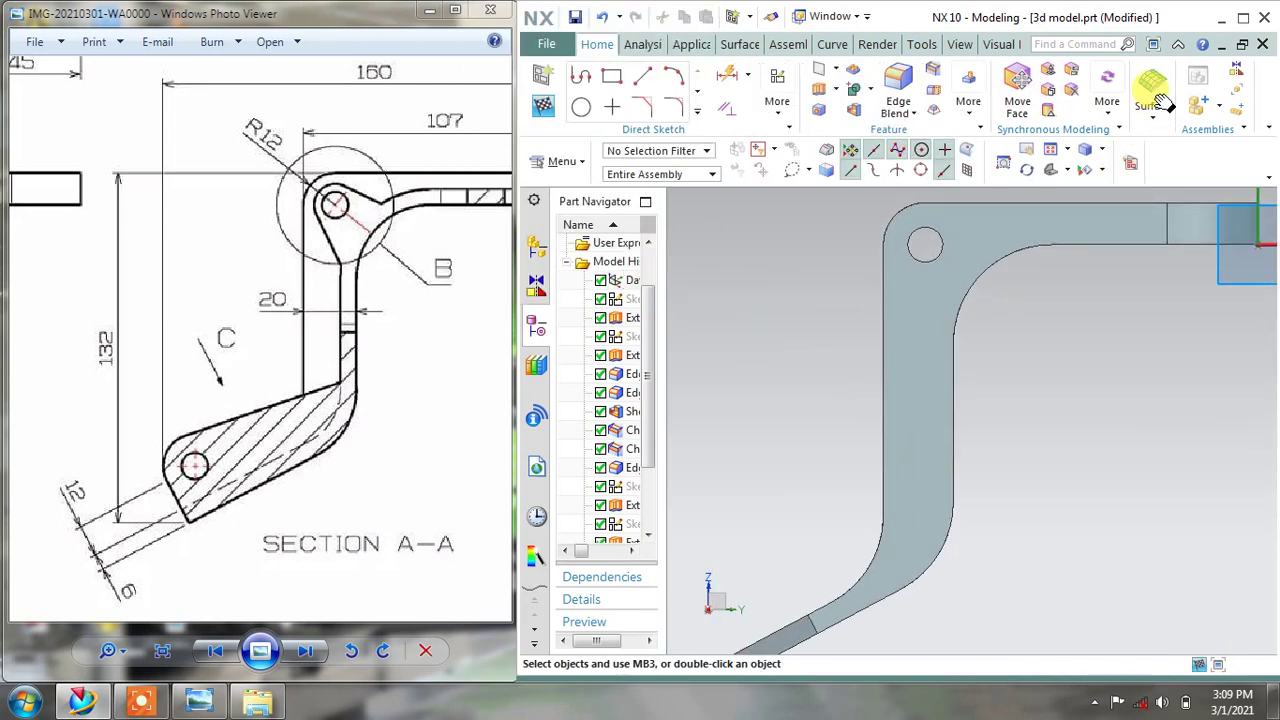
shift+middle_drag(1017, 453, 1063, 366)
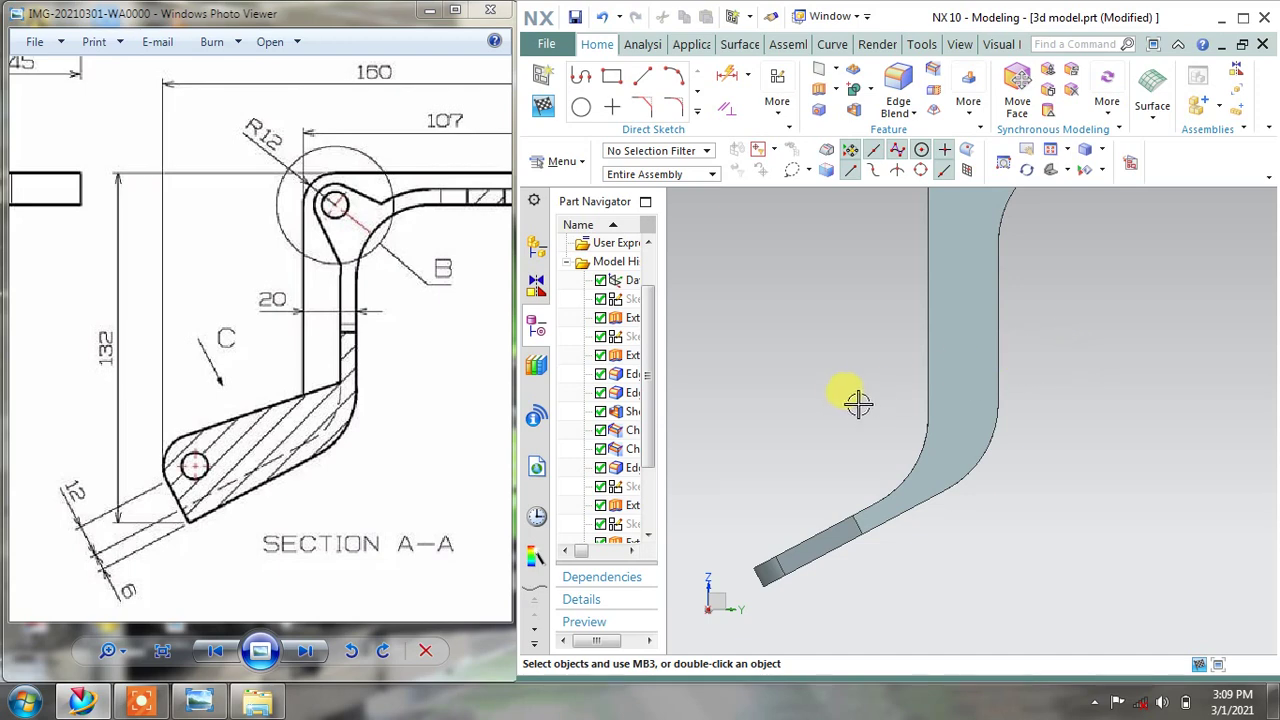
Project the leg's chamfer, curved and upper outer edges into the sketch
click(703, 118)
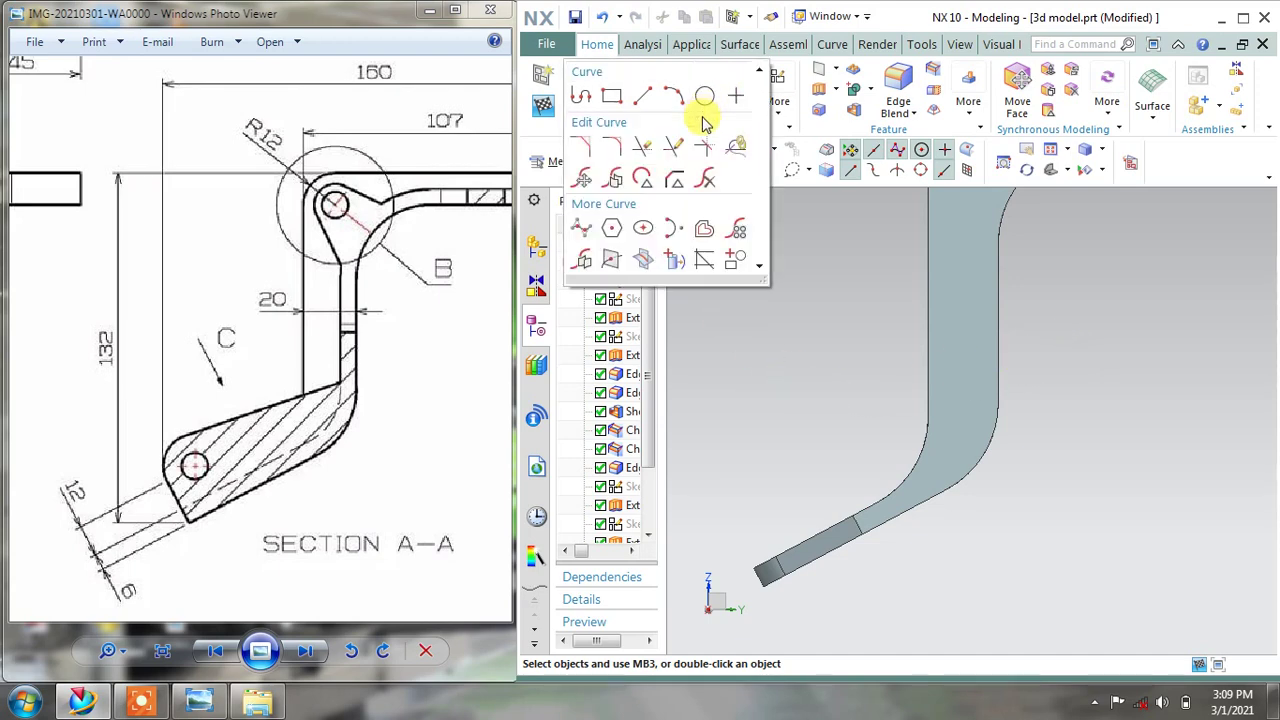
click(678, 264)
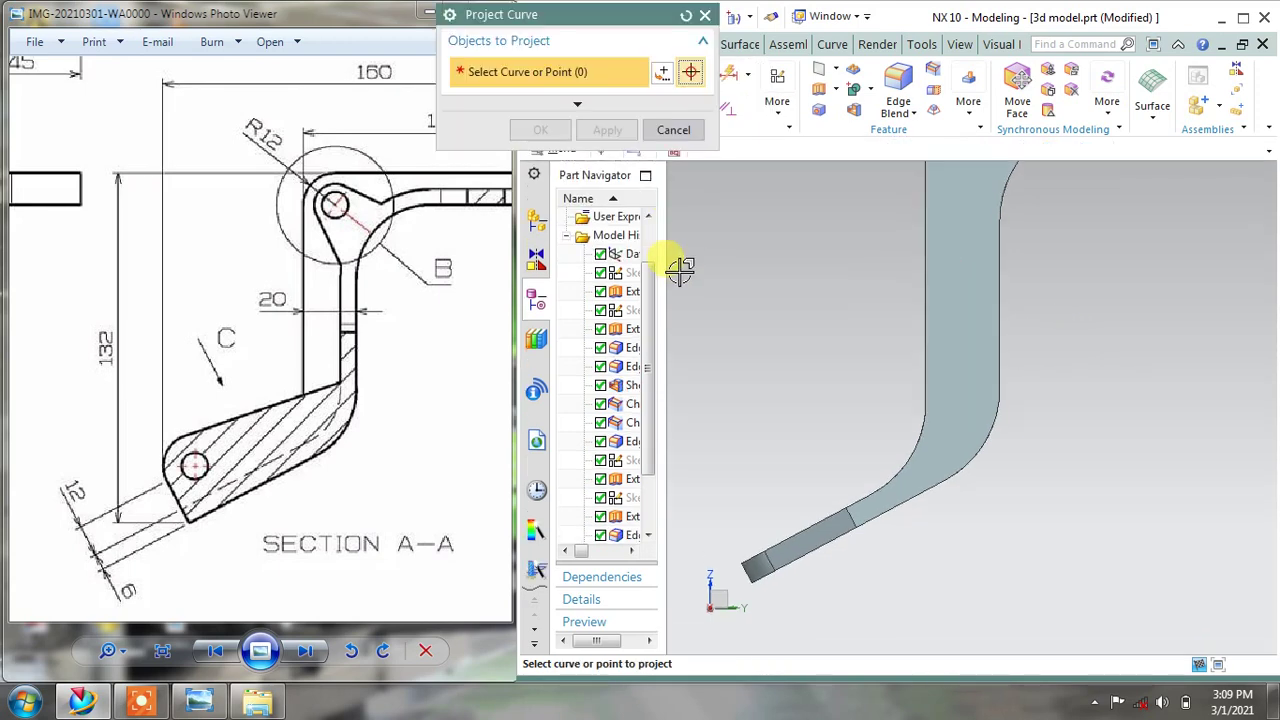
click(790, 570)
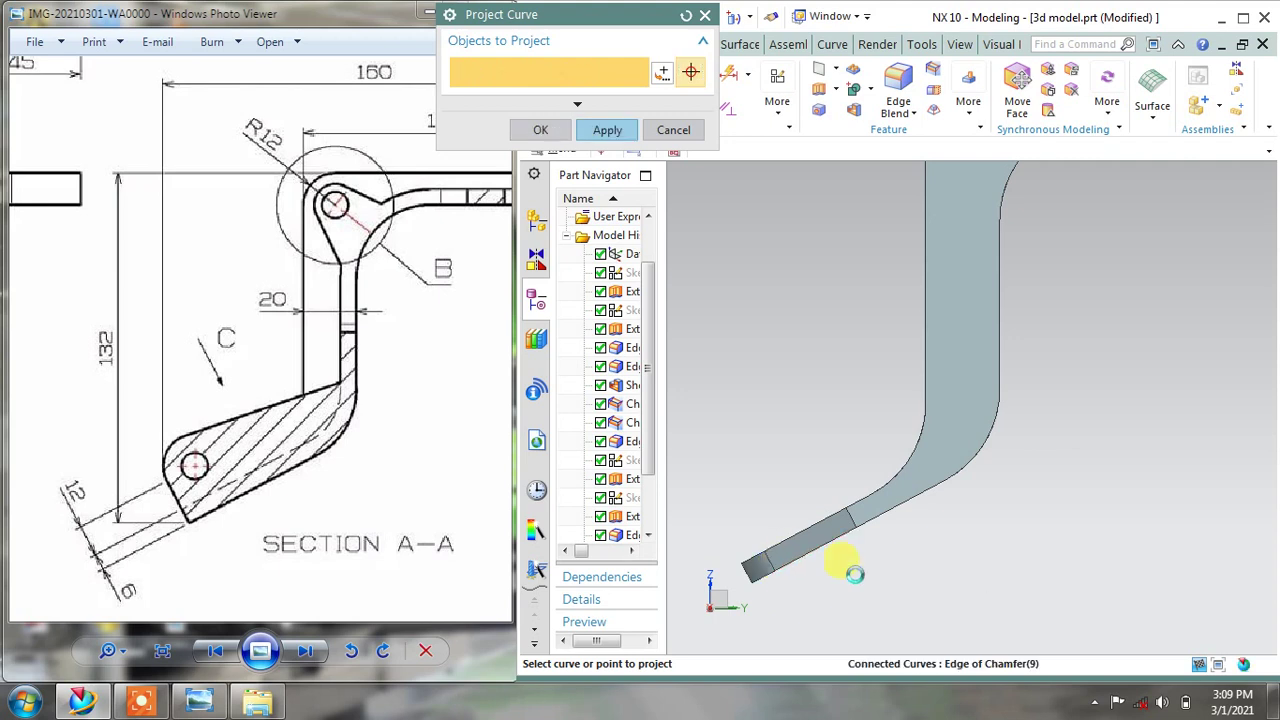
click(768, 578)
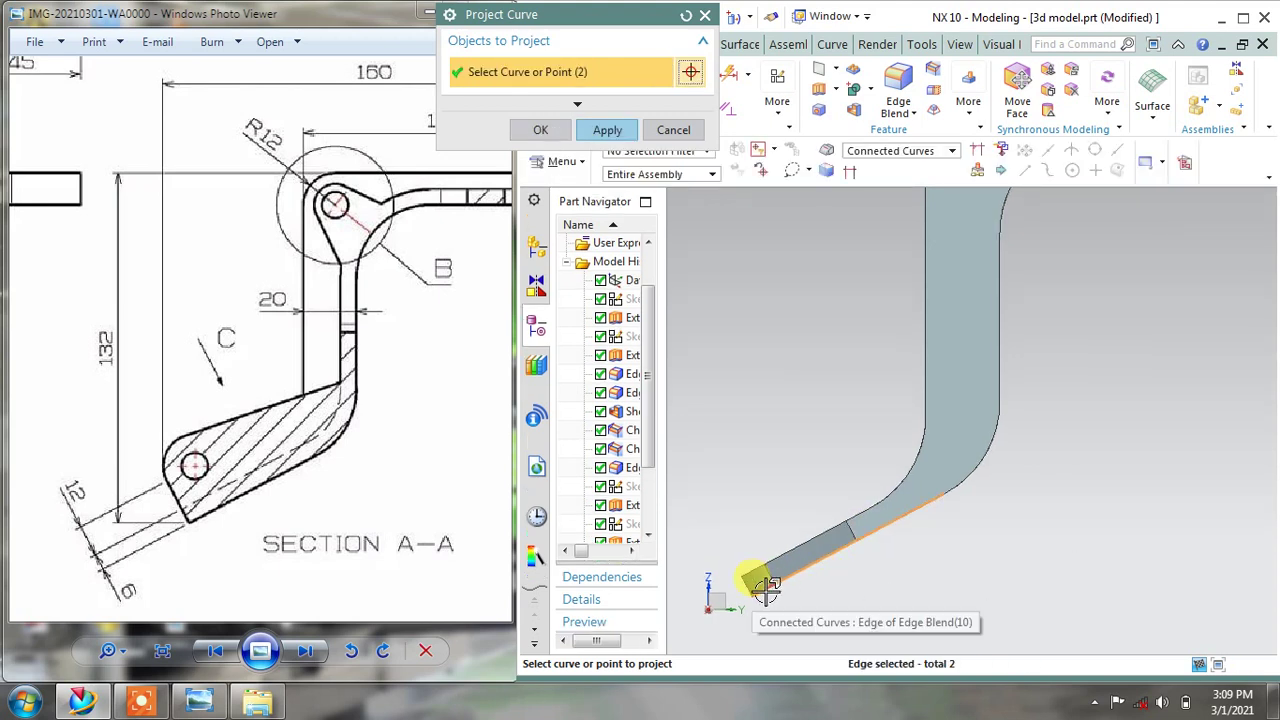
click(760, 585)
click(1007, 453)
click(993, 366)
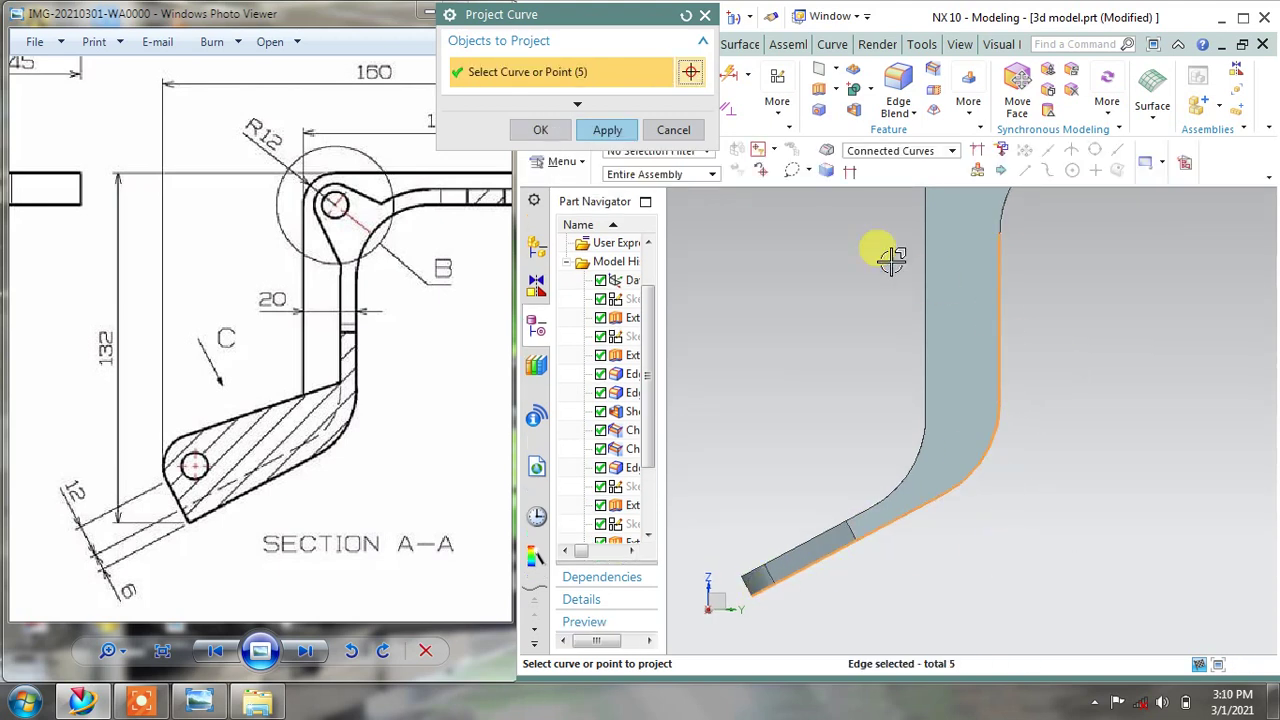
click(607, 130)
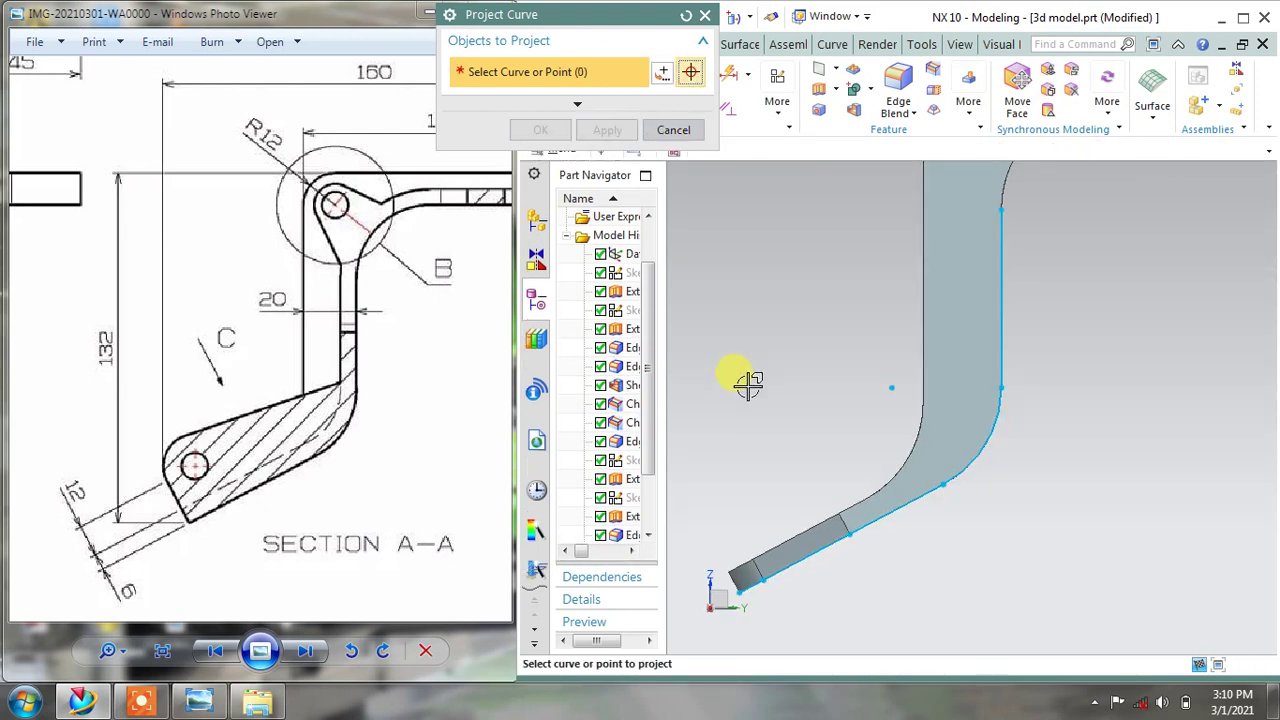
shift+middle_drag(748, 383, 871, 379)
click(672, 131)
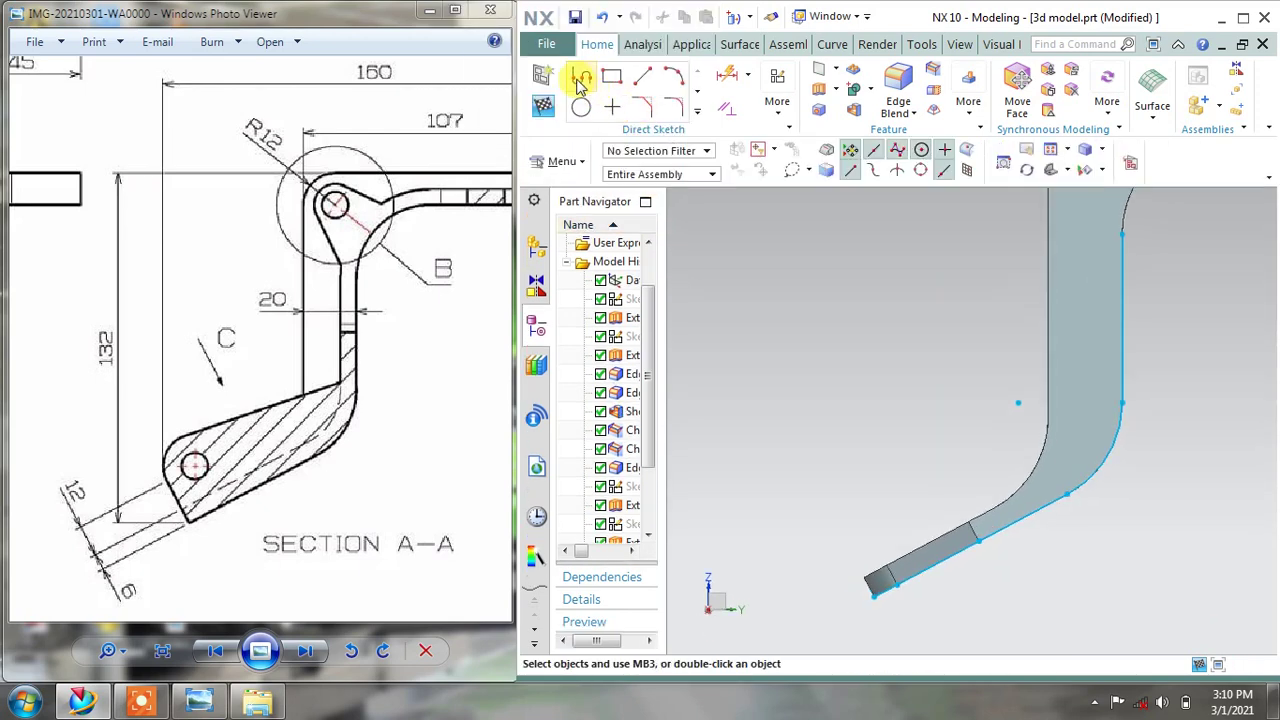
Draw a first lug line from the leg edge's end, checking the reference section view
click(634, 100)
scroll(850, 575, up, 2)
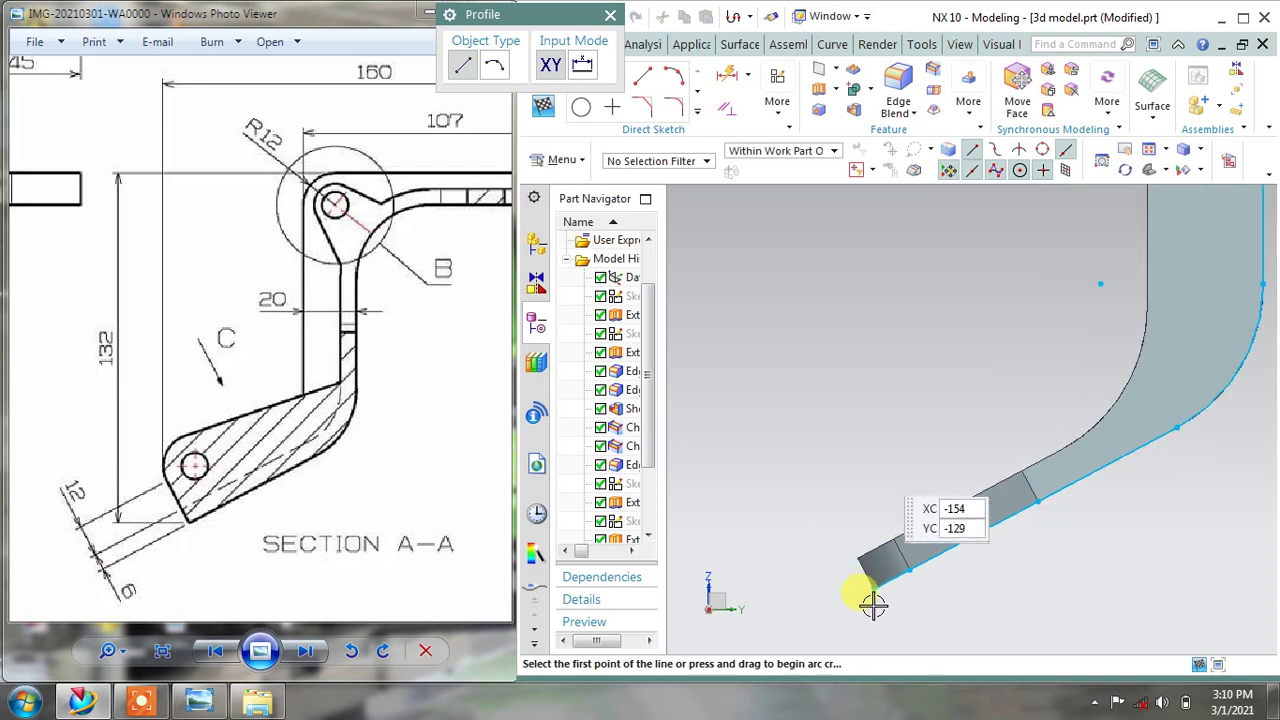
click(866, 581)
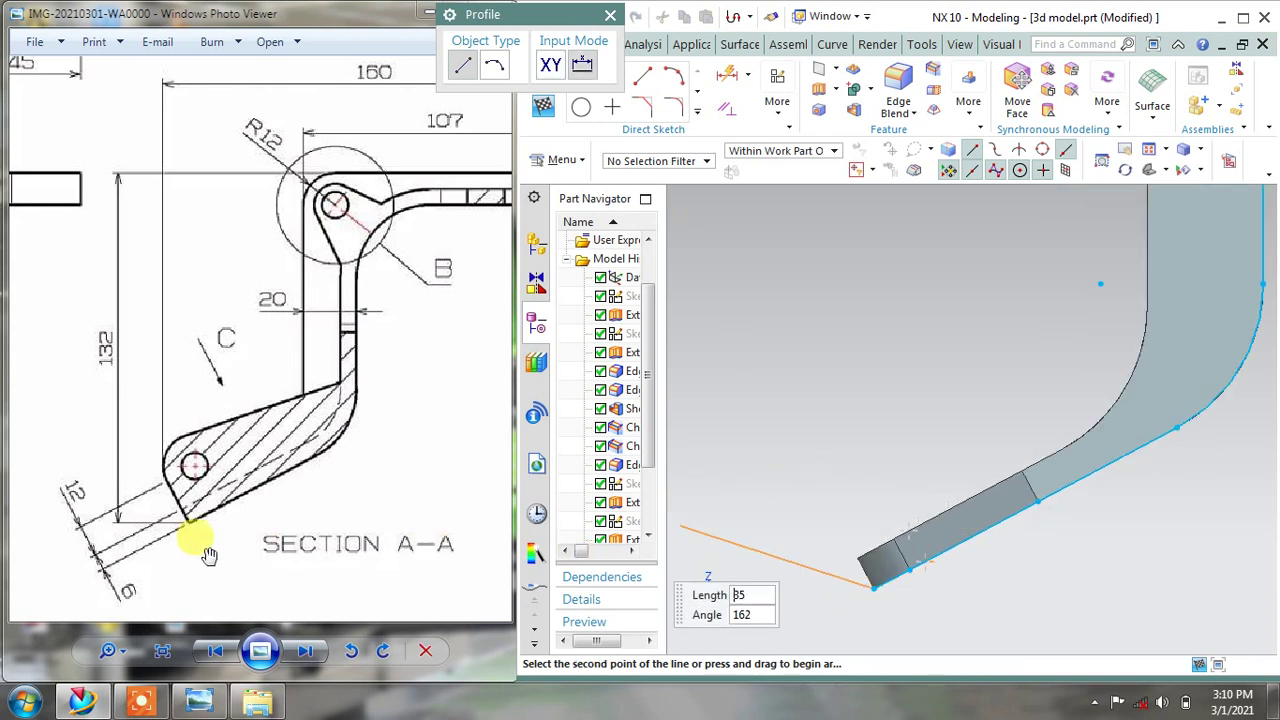
mouse_move(194, 549)
mouse_down()
mouse_move(246, 534)
mouse_move(245, 506)
mouse_up()
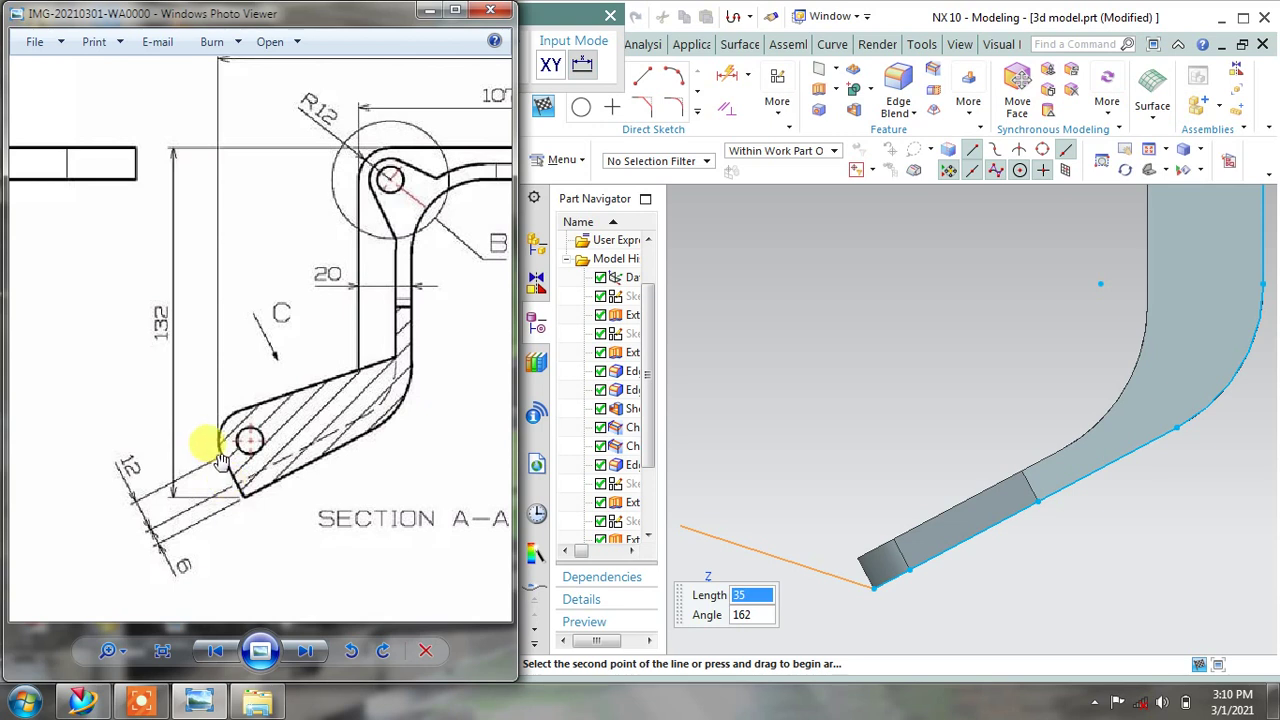
mouse_move(225, 465)
mouse_down()
mouse_move(340, 447)
mouse_move(297, 417)
mouse_move(263, 417)
mouse_move(407, 433)
mouse_up()
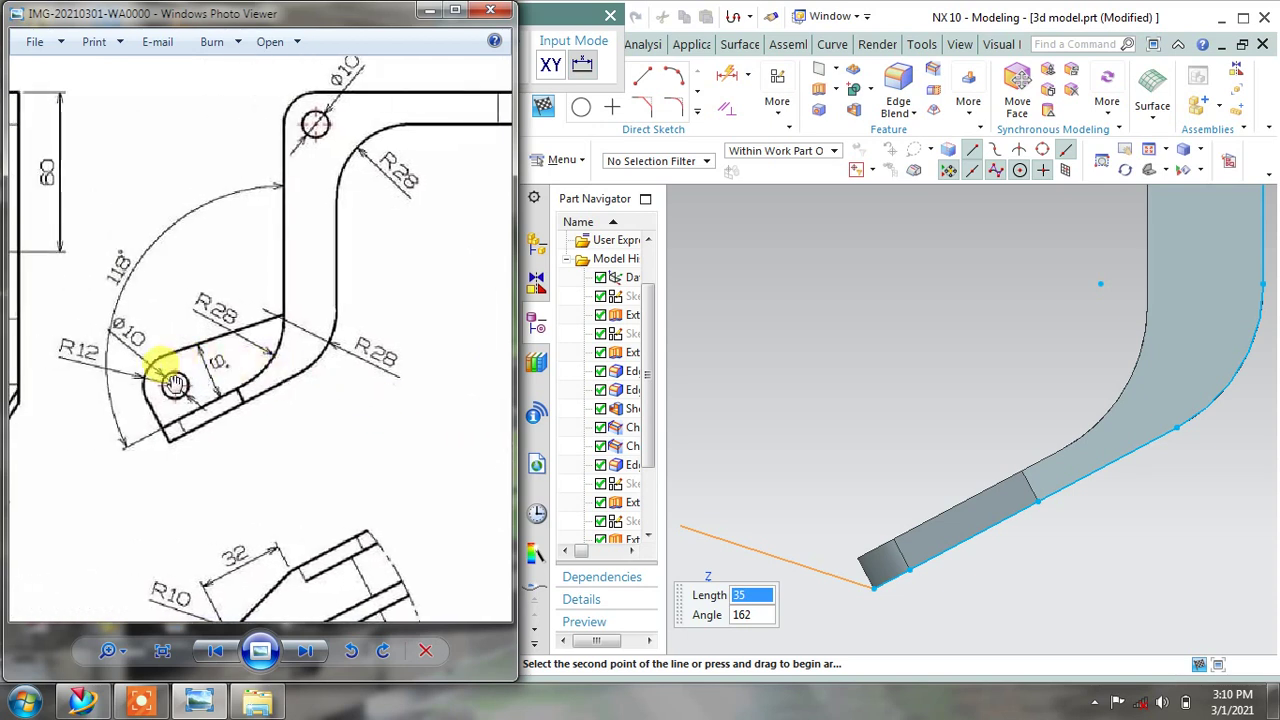
drag(337, 414, 49, 434)
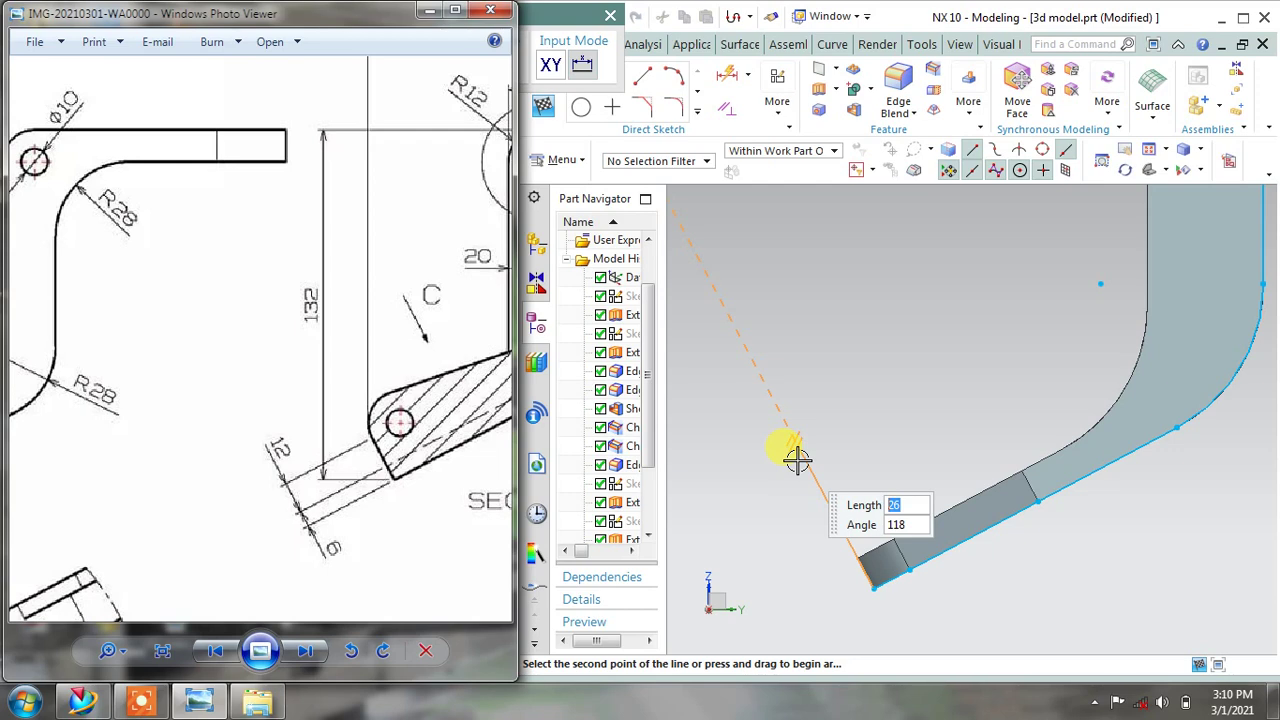
click(803, 457)
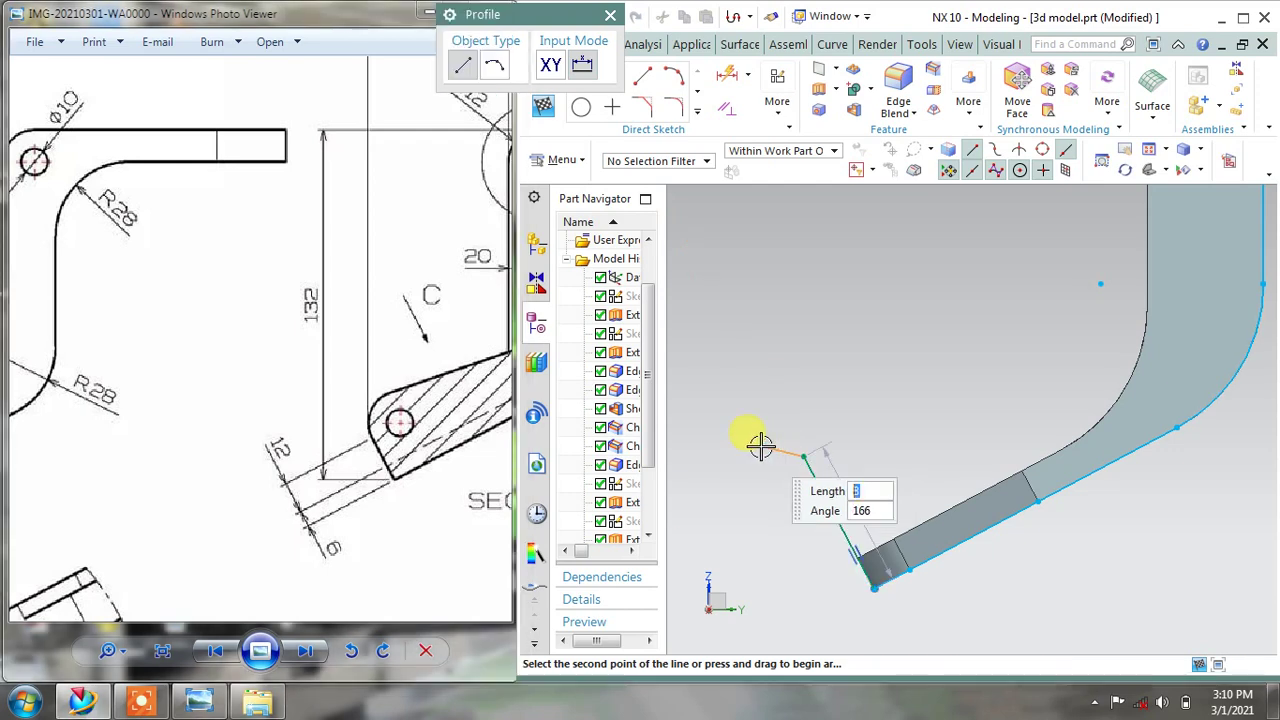
right_click(866, 383)
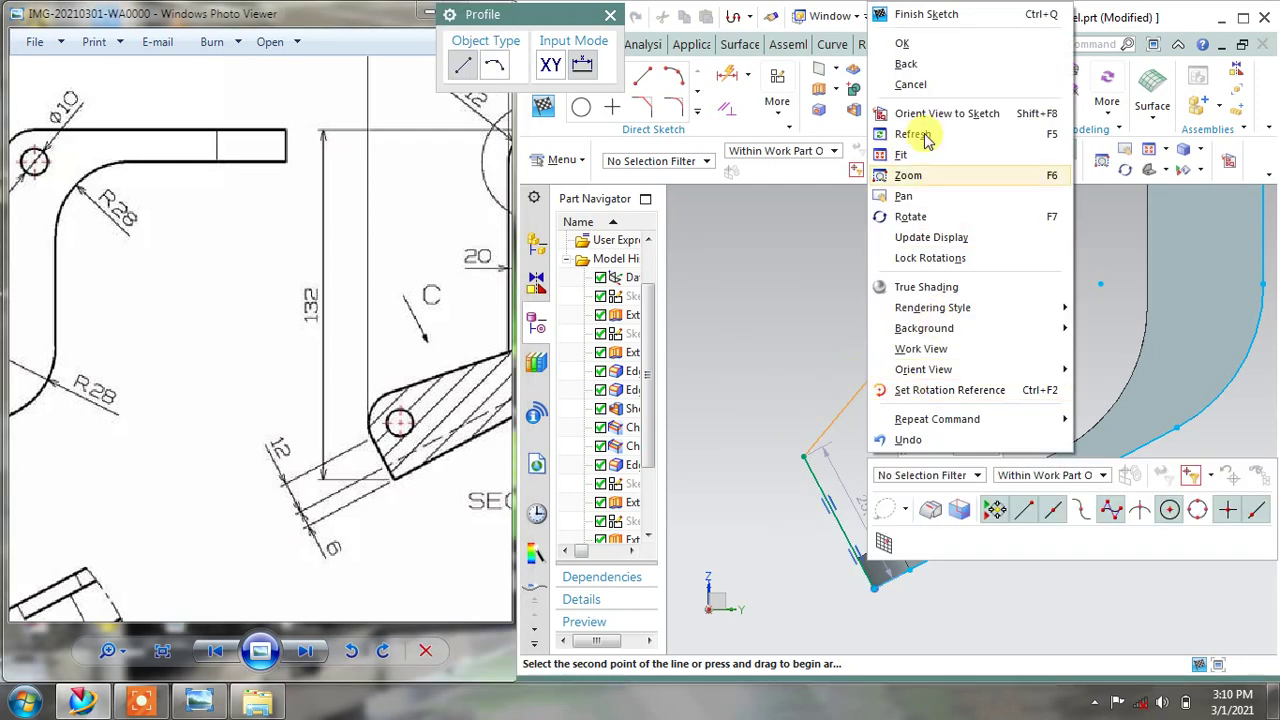
click(894, 46)
Undo that line and draw a 30-long line at 118° from the corner, then a 44-long line
key(ctrl+z)
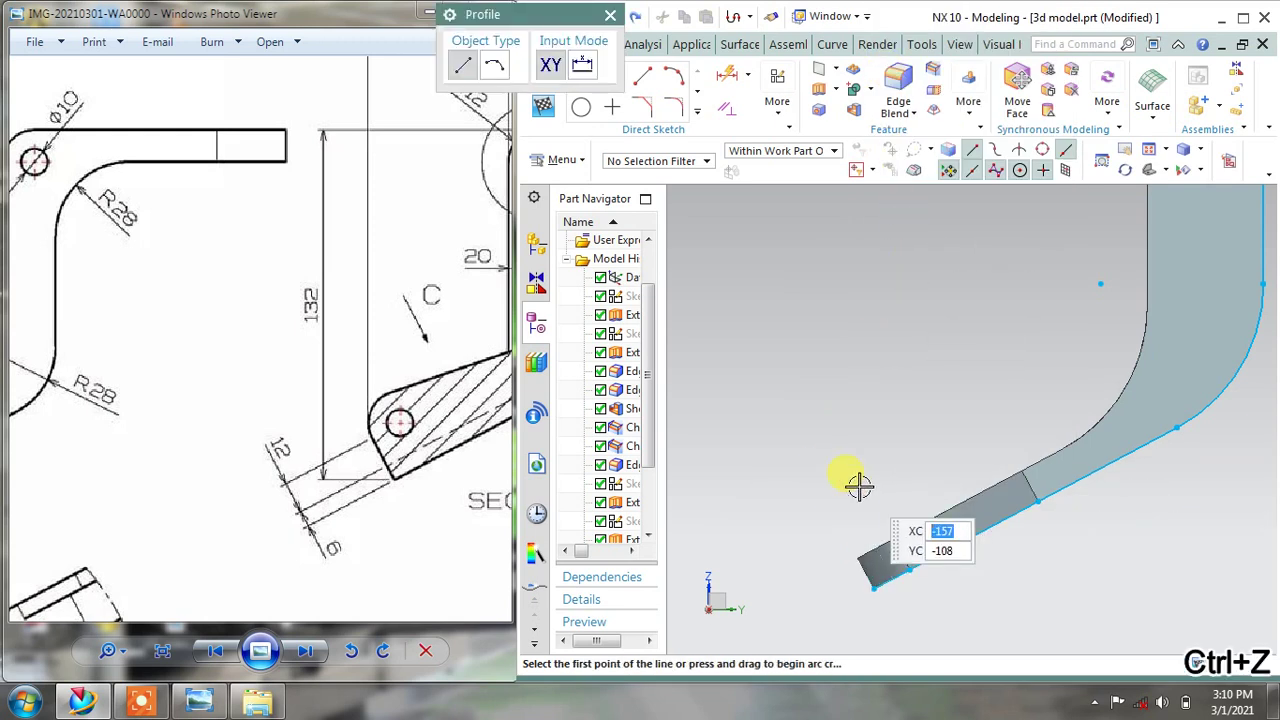
scroll(859, 486, up, 1)
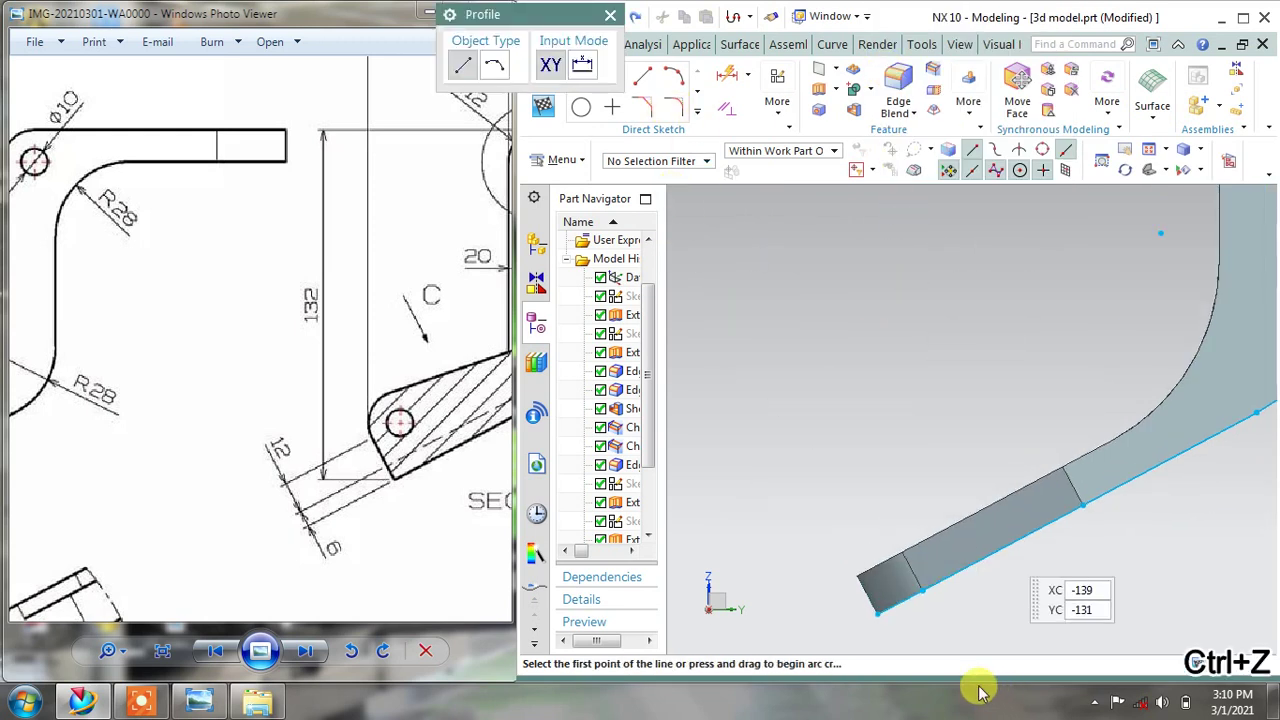
click(858, 596)
text(118)
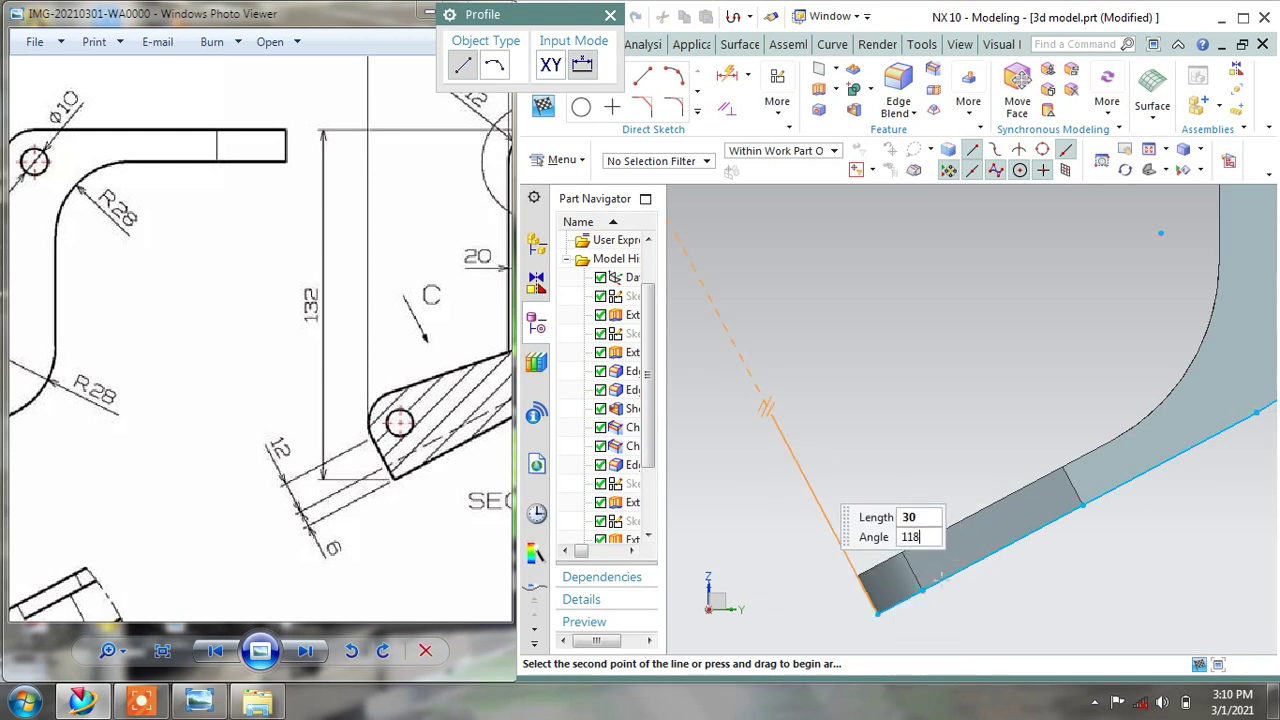
click(808, 470)
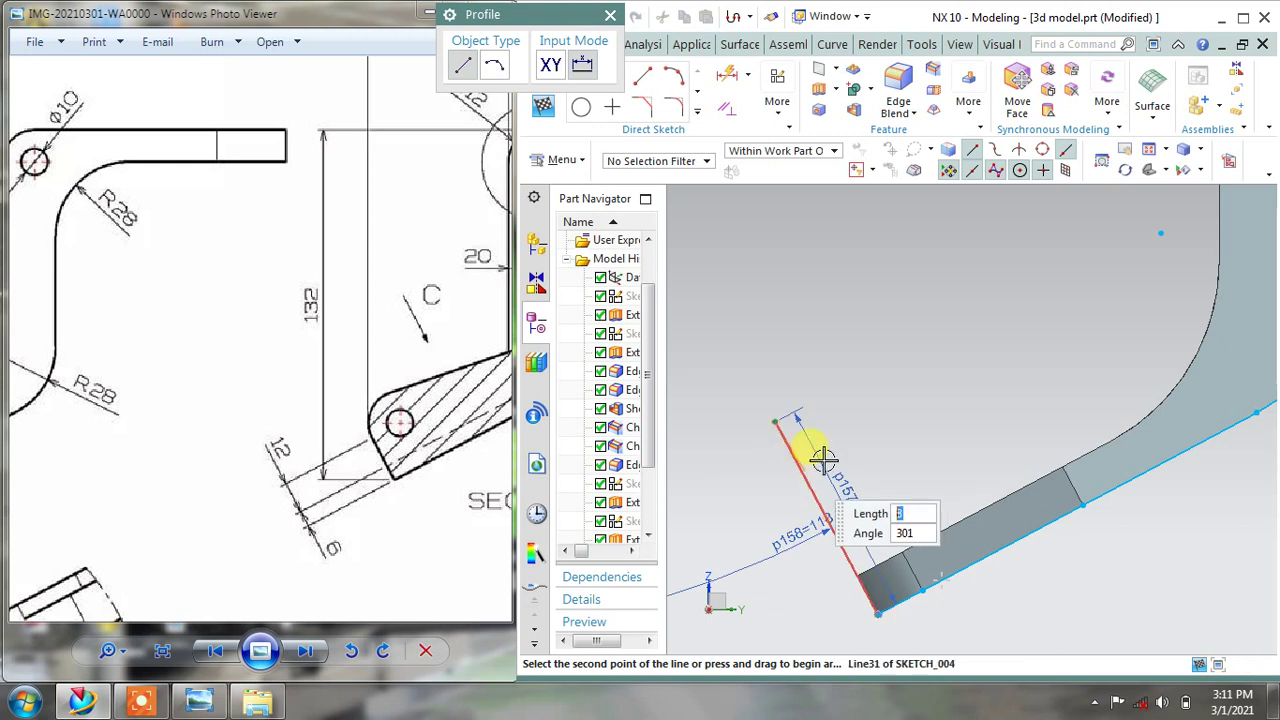
scroll(894, 366, down, 1)
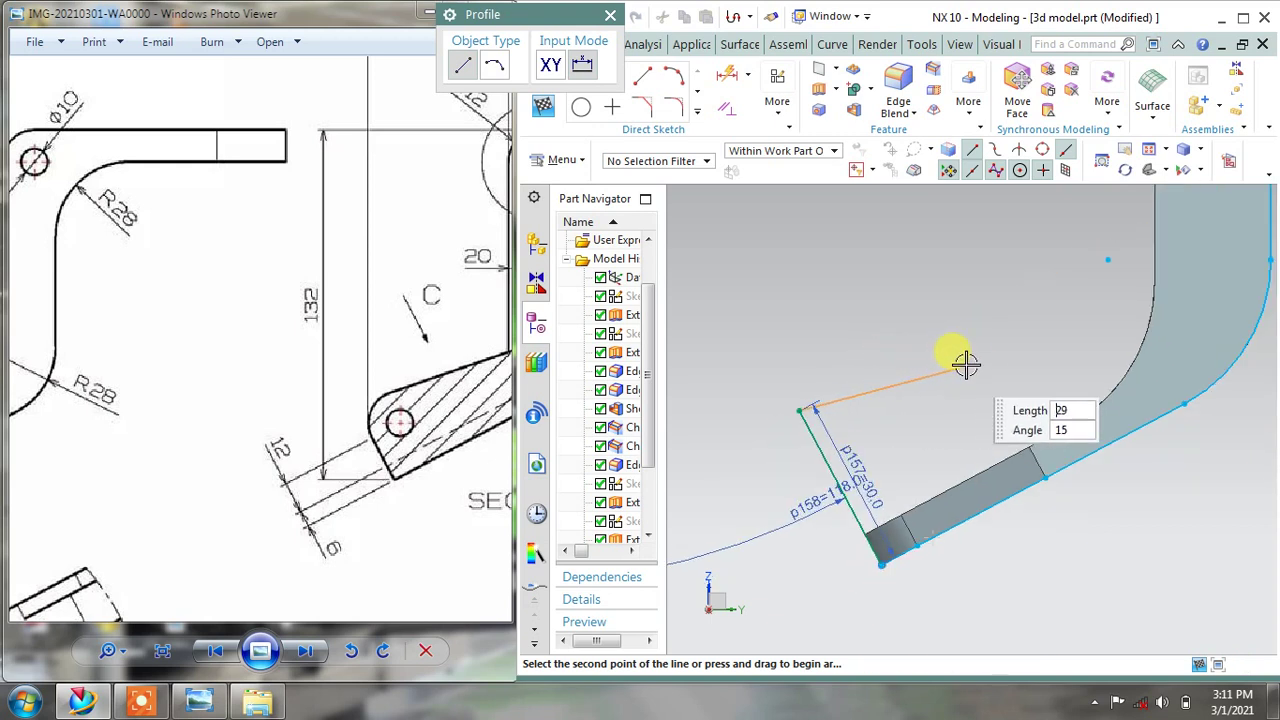
click(1047, 341)
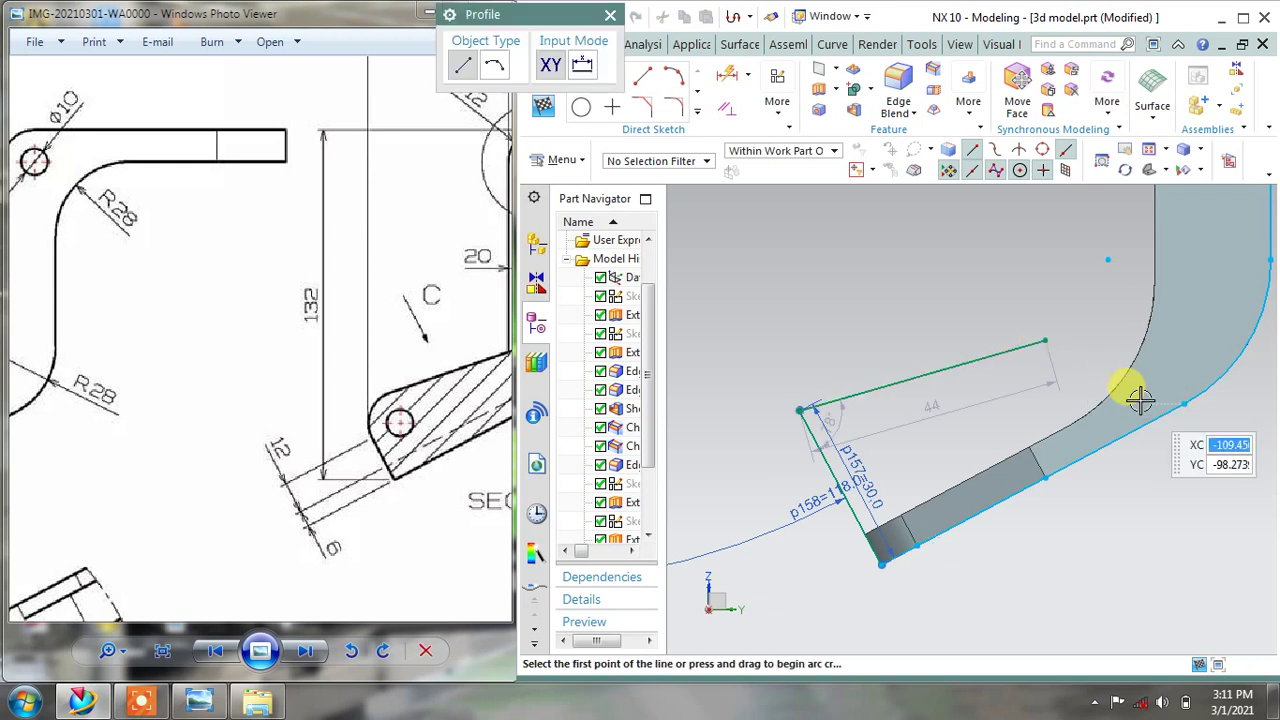
click(610, 15)
mouse_move(986, 287)
shift+middle_down()
mouse_move(963, 408)
mouse_move(980, 362)
shift+middle_up()
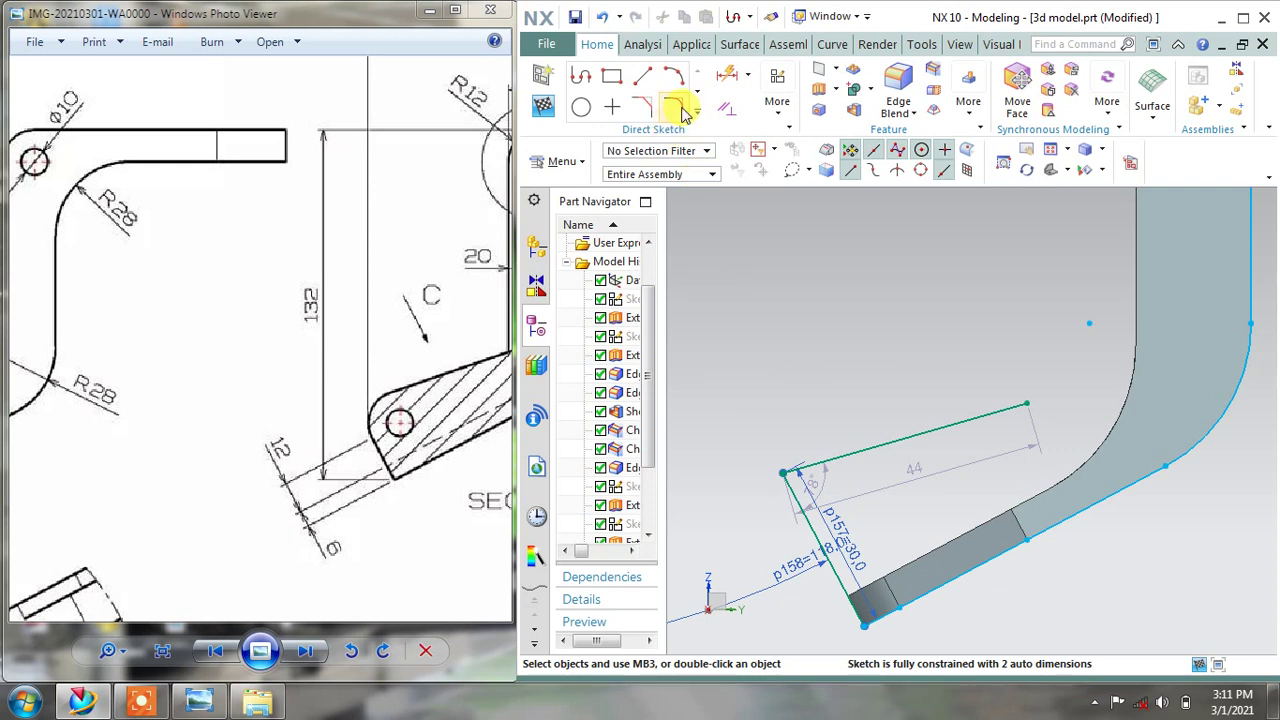
Round the corner between the two lines with a radius-12 fillet
click(676, 108)
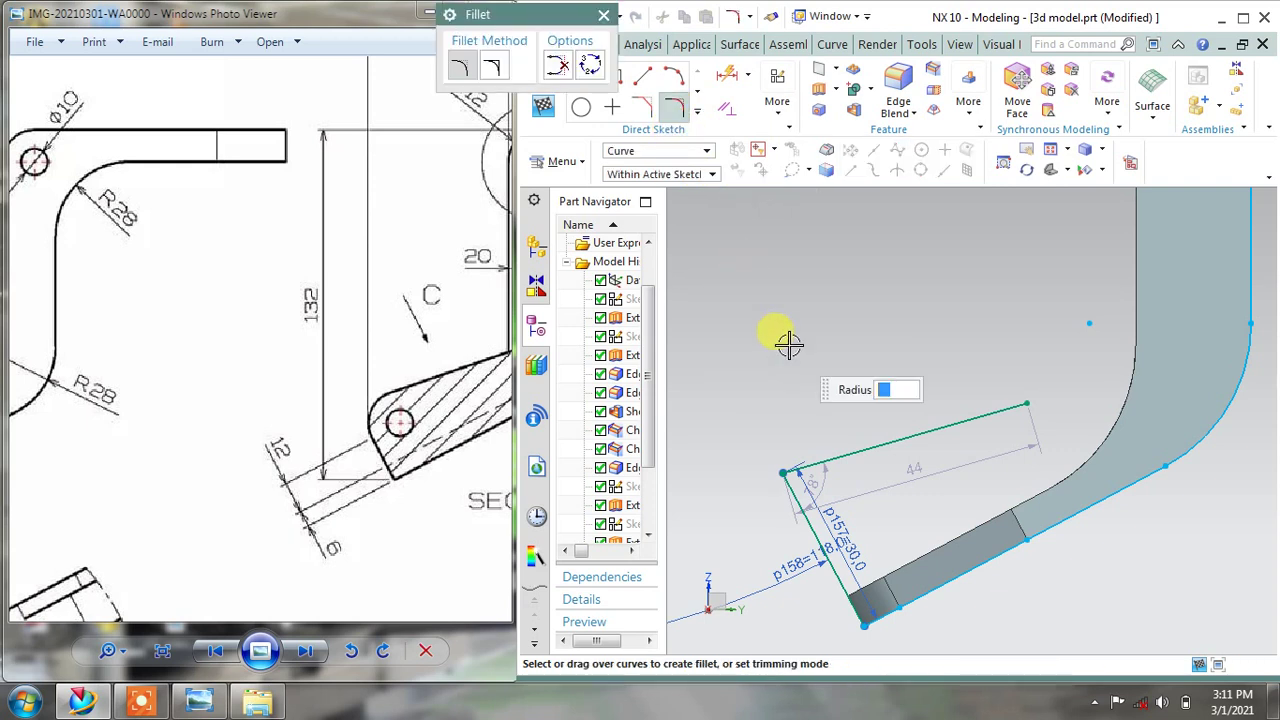
scroll(823, 389, down, 2)
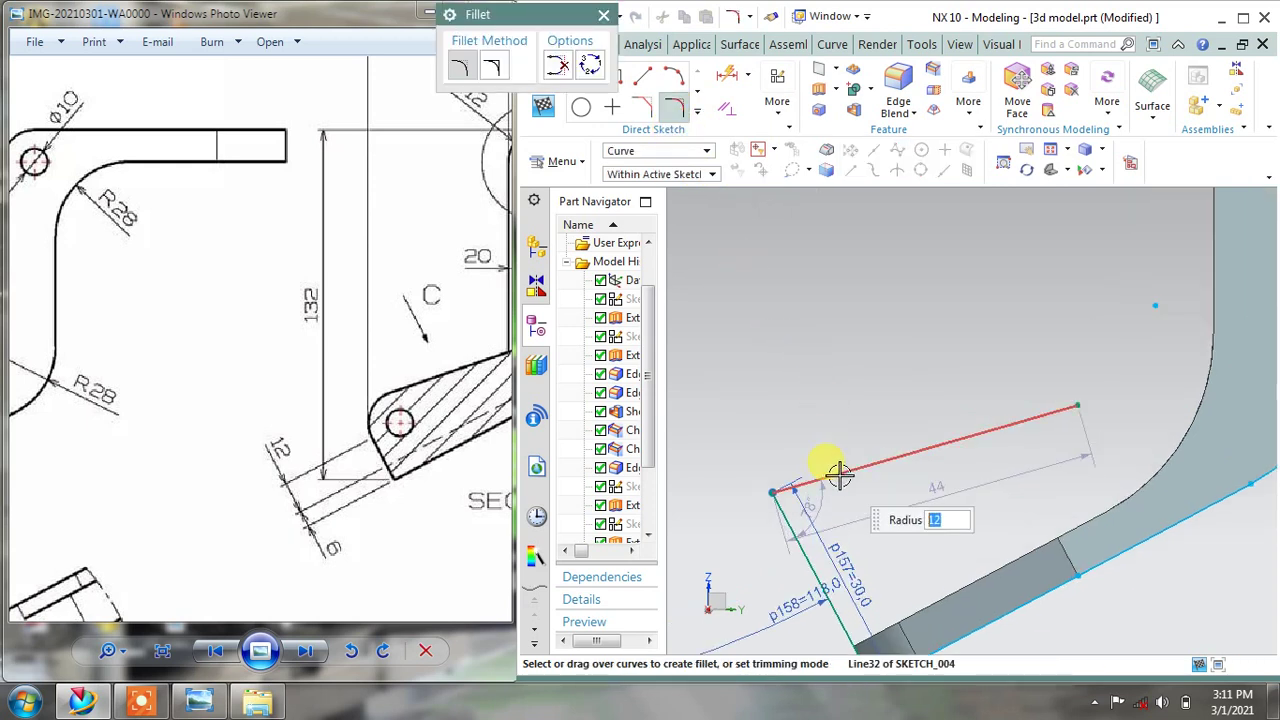
drag(820, 466, 771, 500)
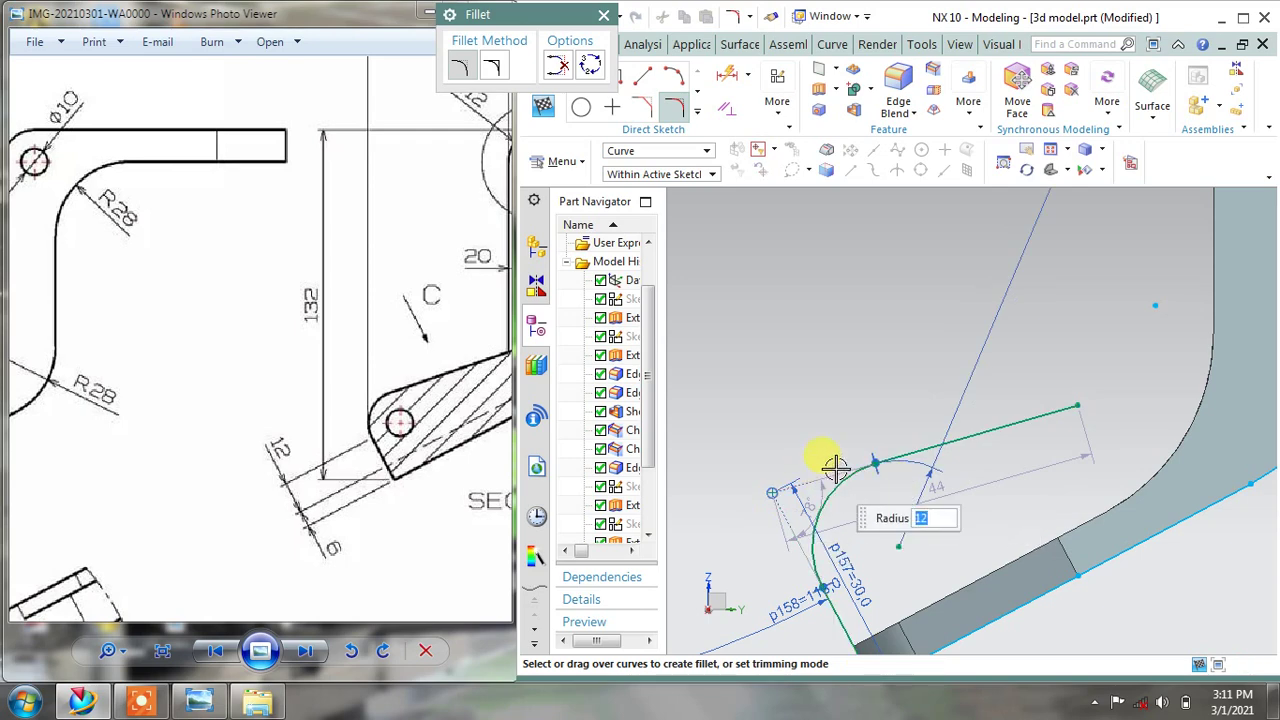
click(605, 17)
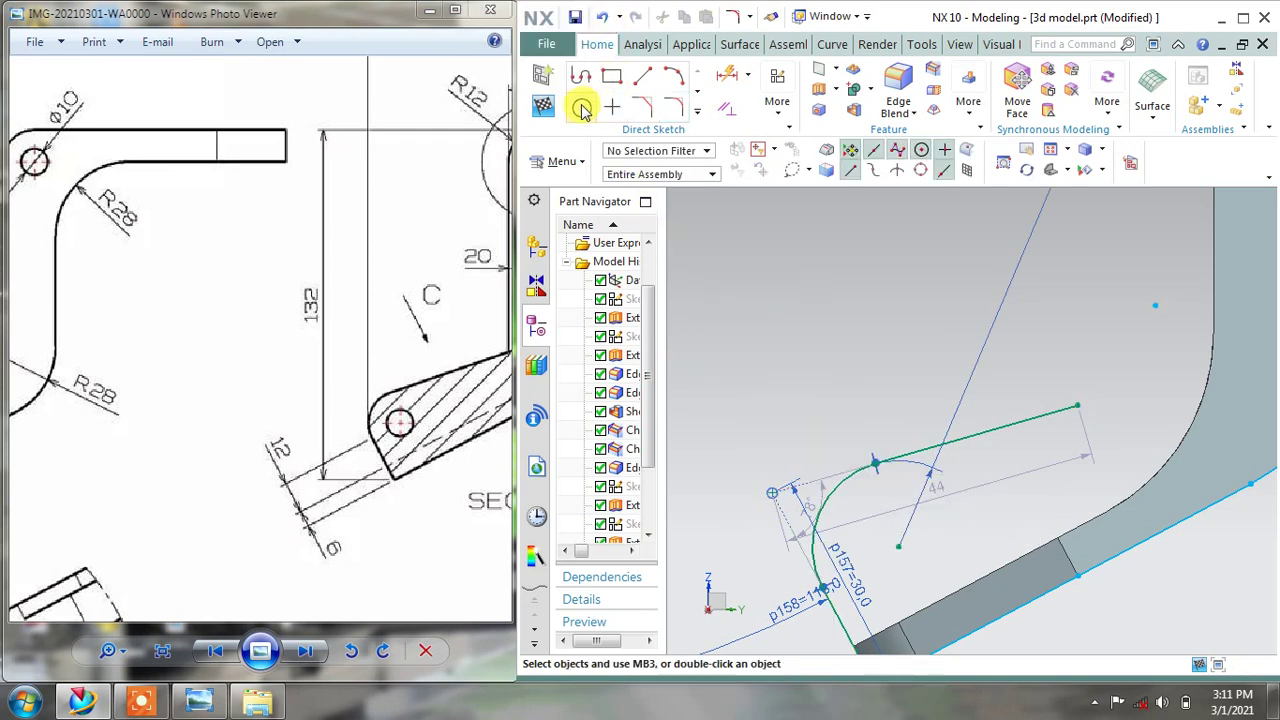
Add a Ø10 circle inside the rounded corner
click(582, 108)
mouse_move(286, 471)
mouse_down()
mouse_move(145, 500)
mouse_move(215, 440)
mouse_move(150, 350)
mouse_up()
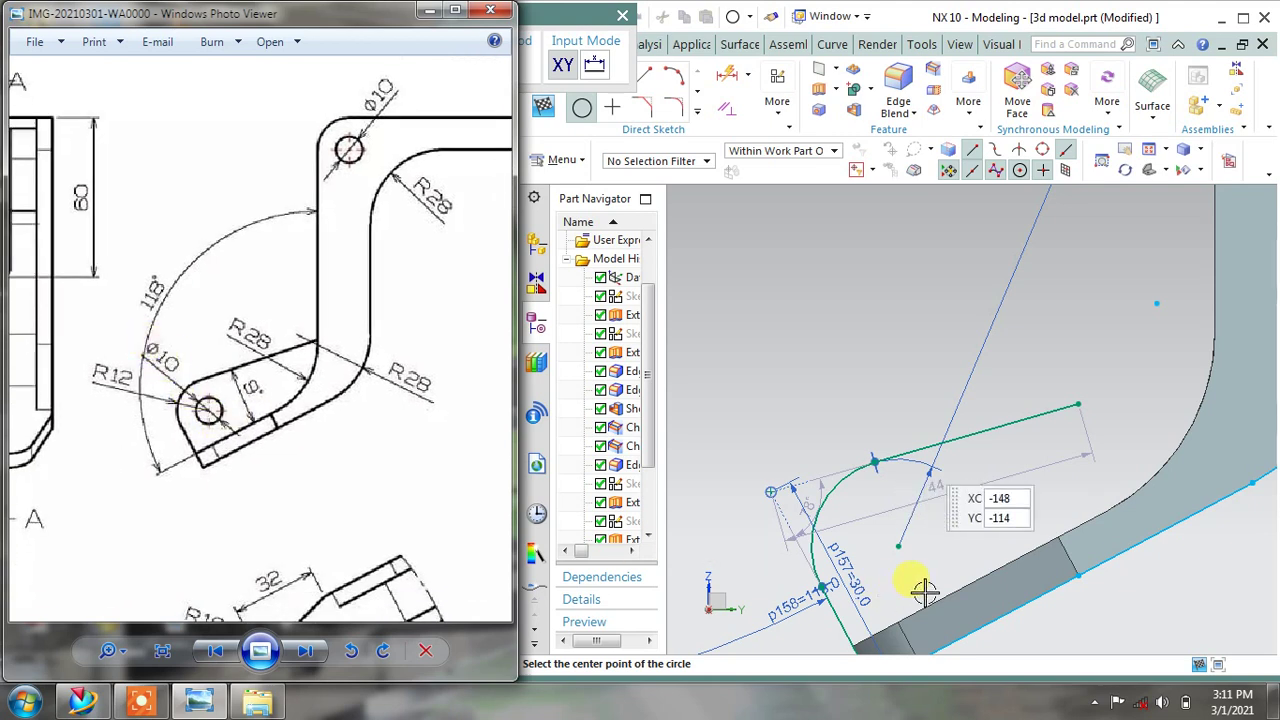
click(898, 545)
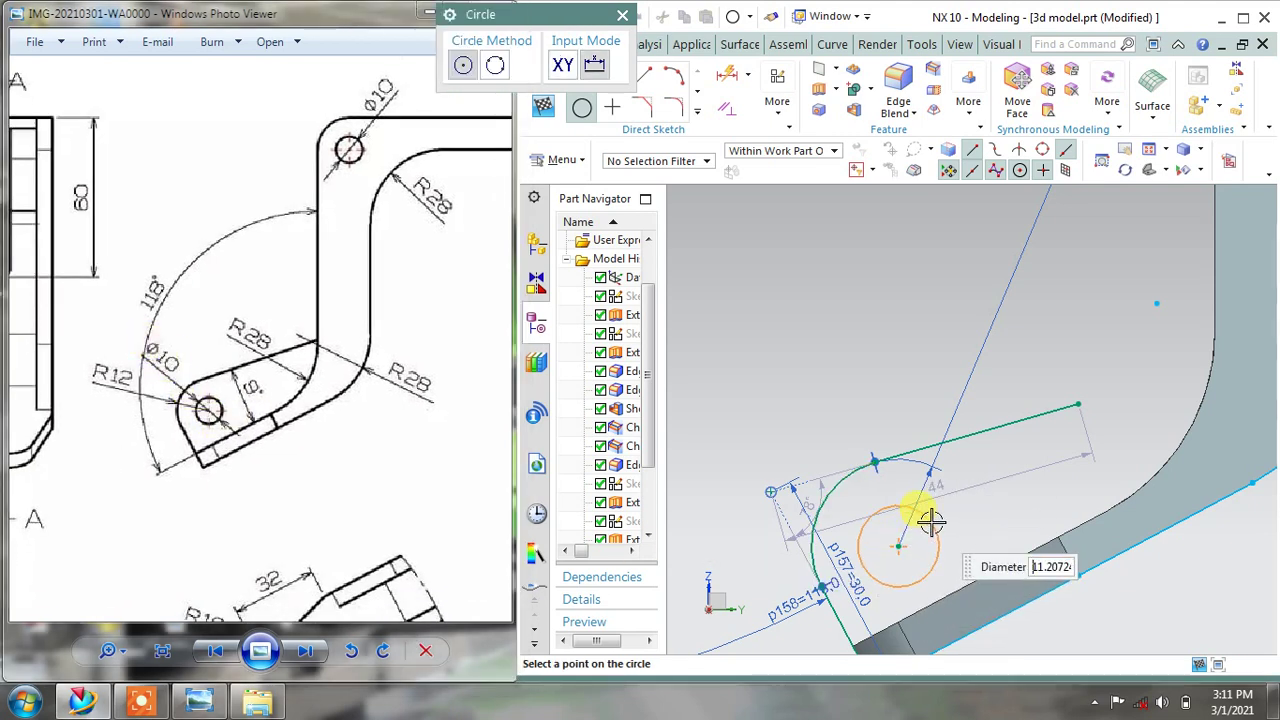
text(10)
click(930, 522)
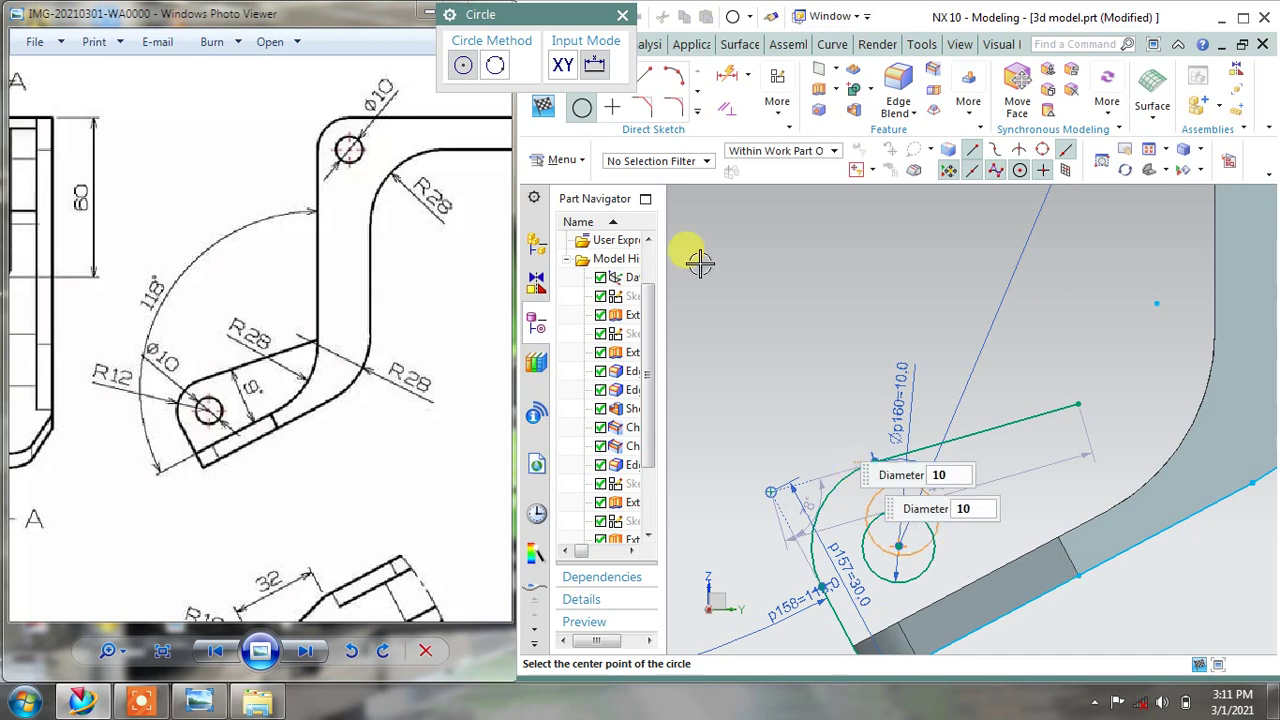
click(688, 98)
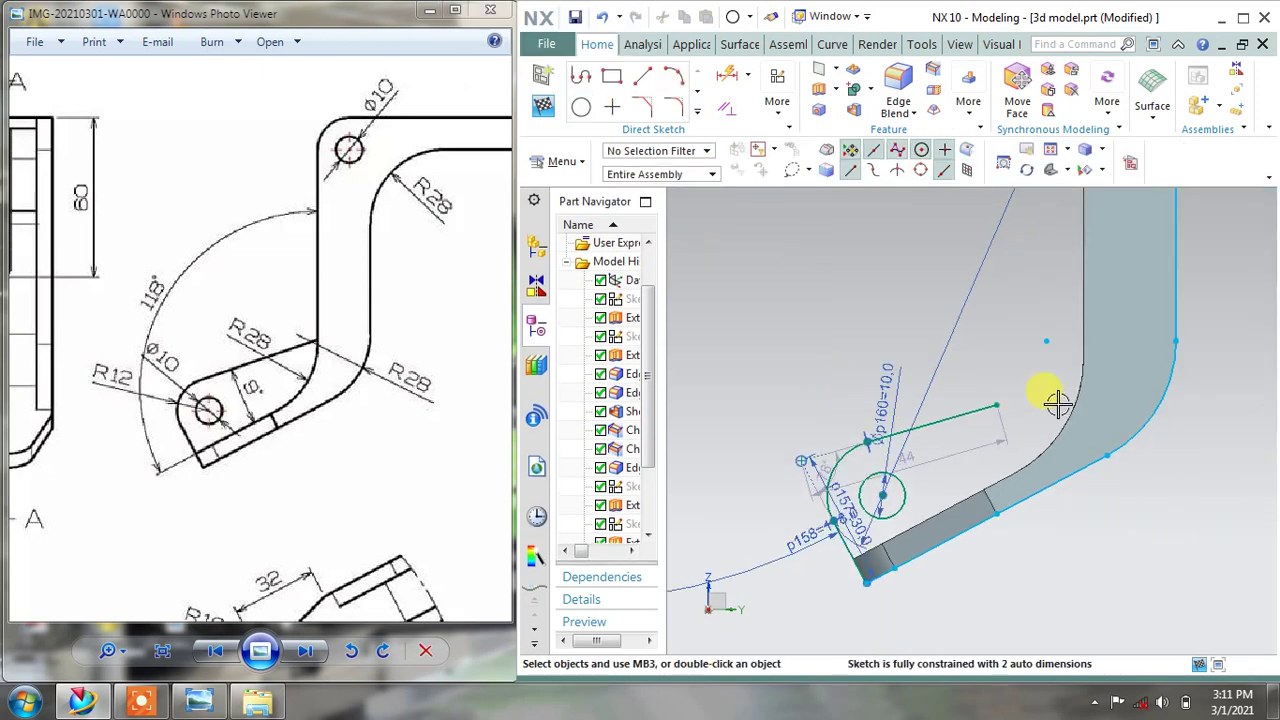
shift+middle_drag(1057, 406, 1020, 417)
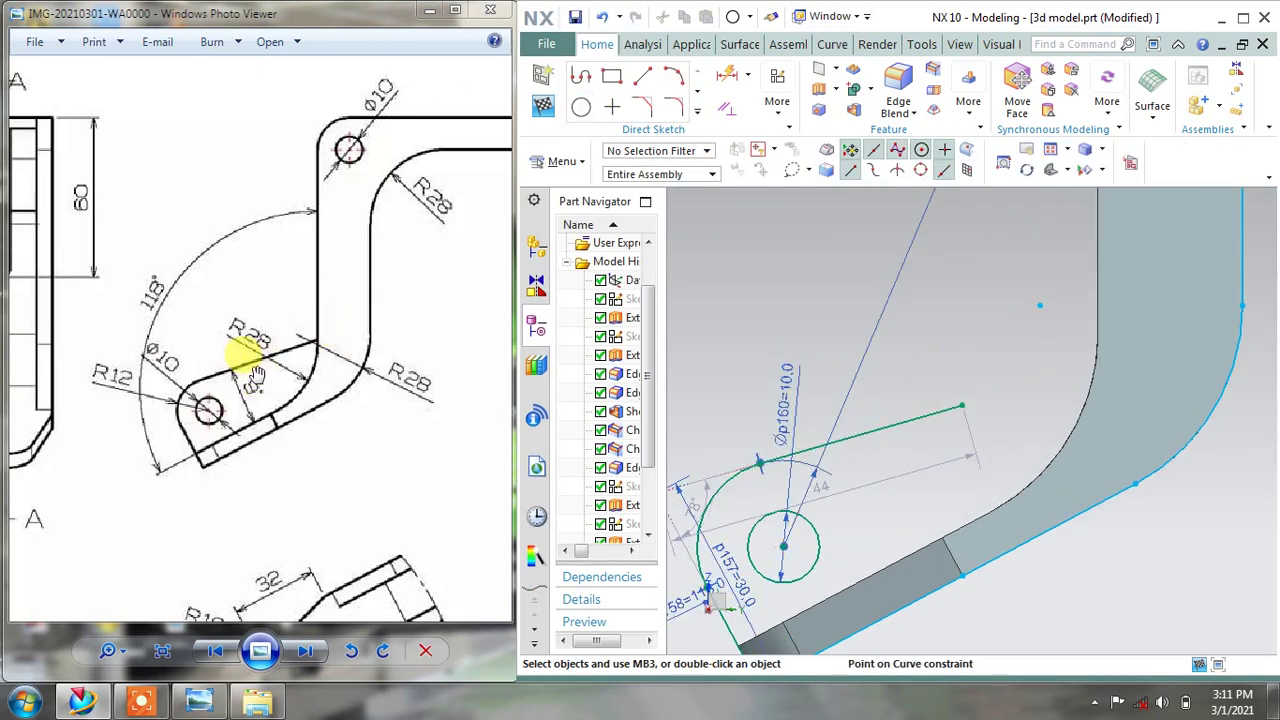
click(747, 74)
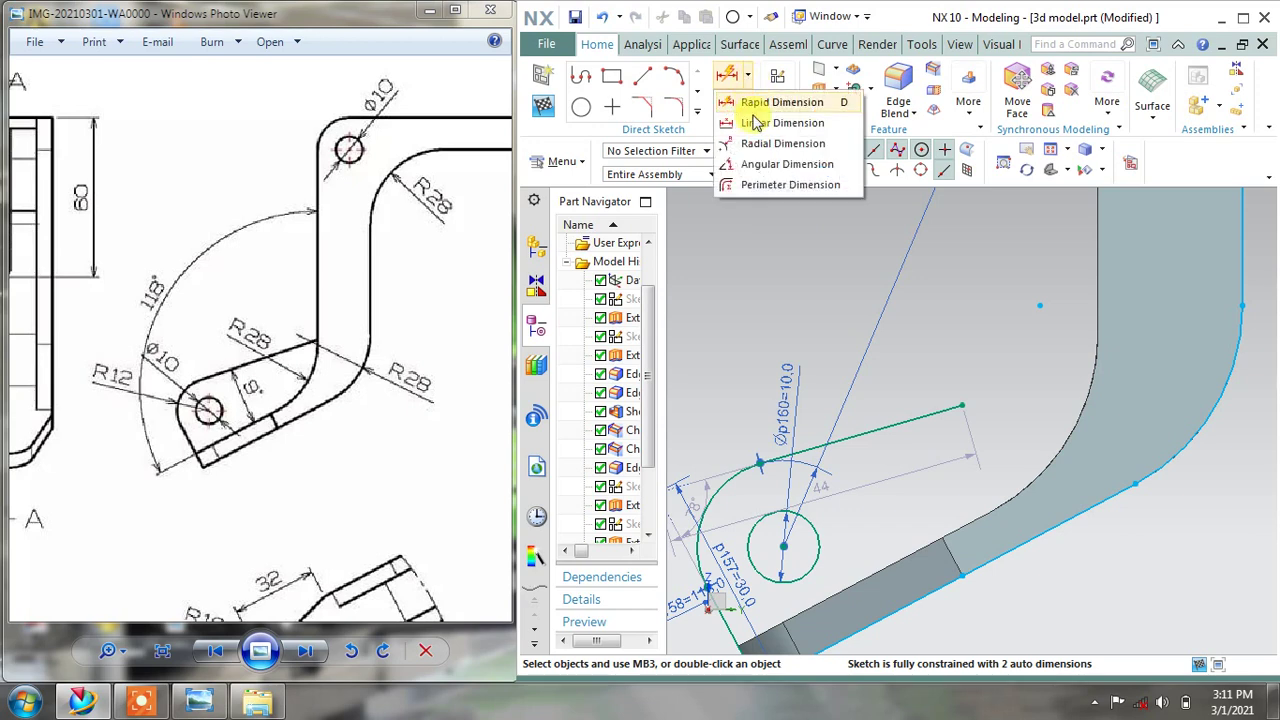
Dimension the 44-long line against the bracket edge, setting p161 to 9
click(787, 164)
click(829, 440)
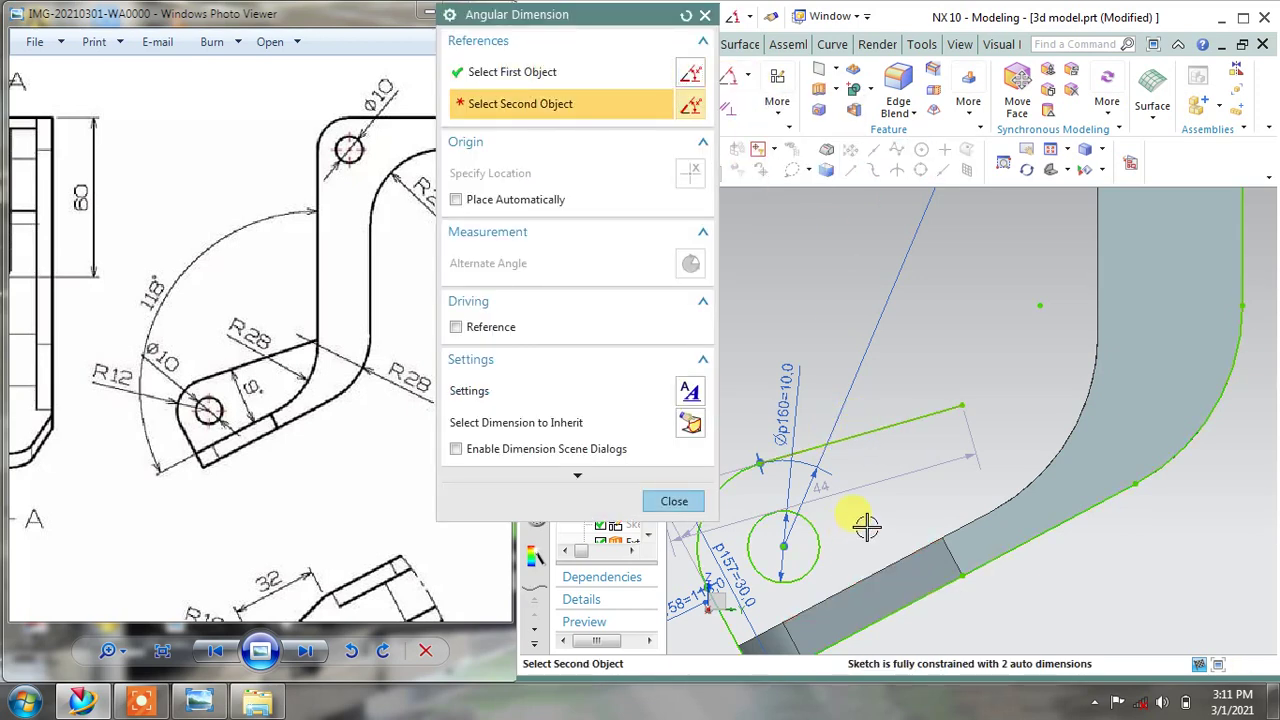
click(888, 550)
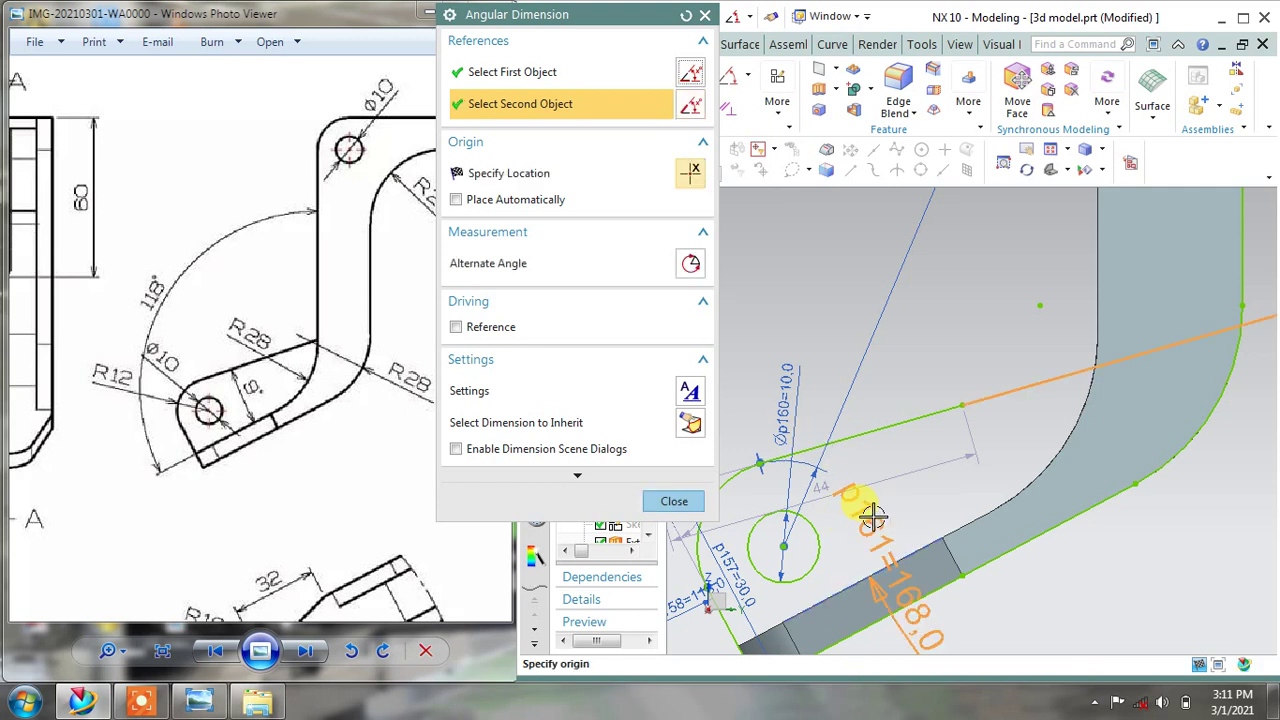
click(908, 508)
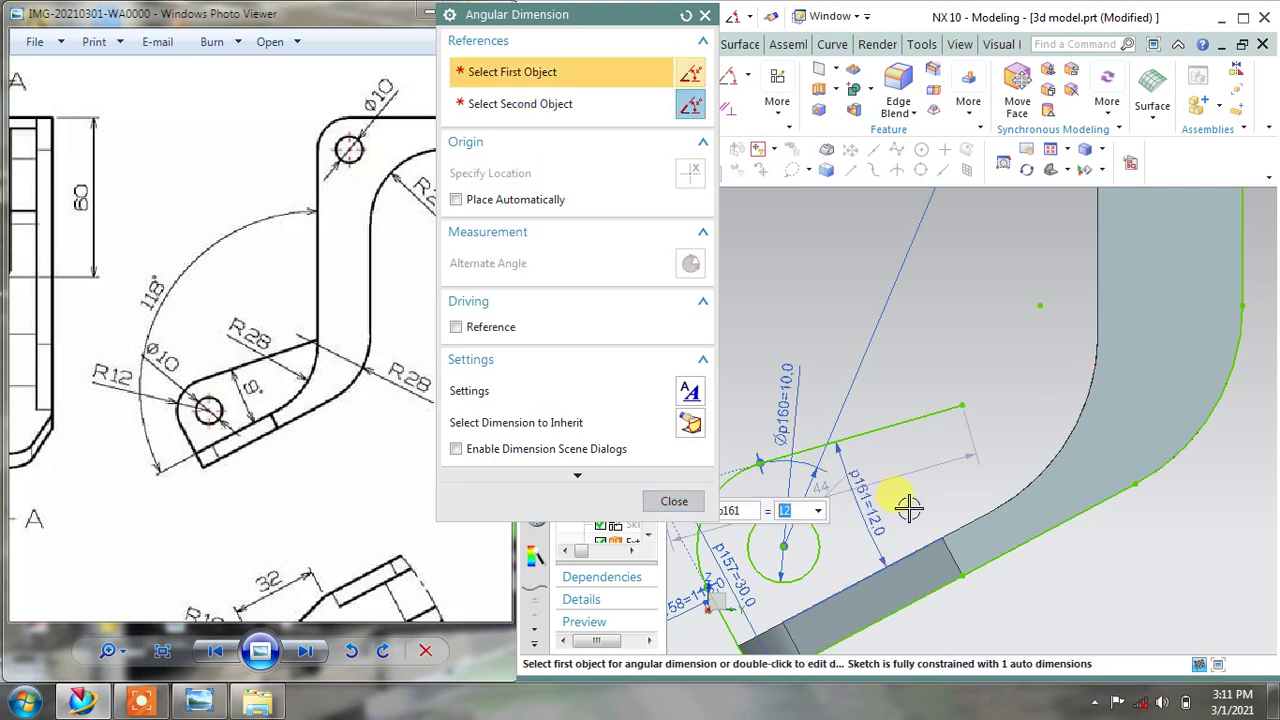
key(Return)
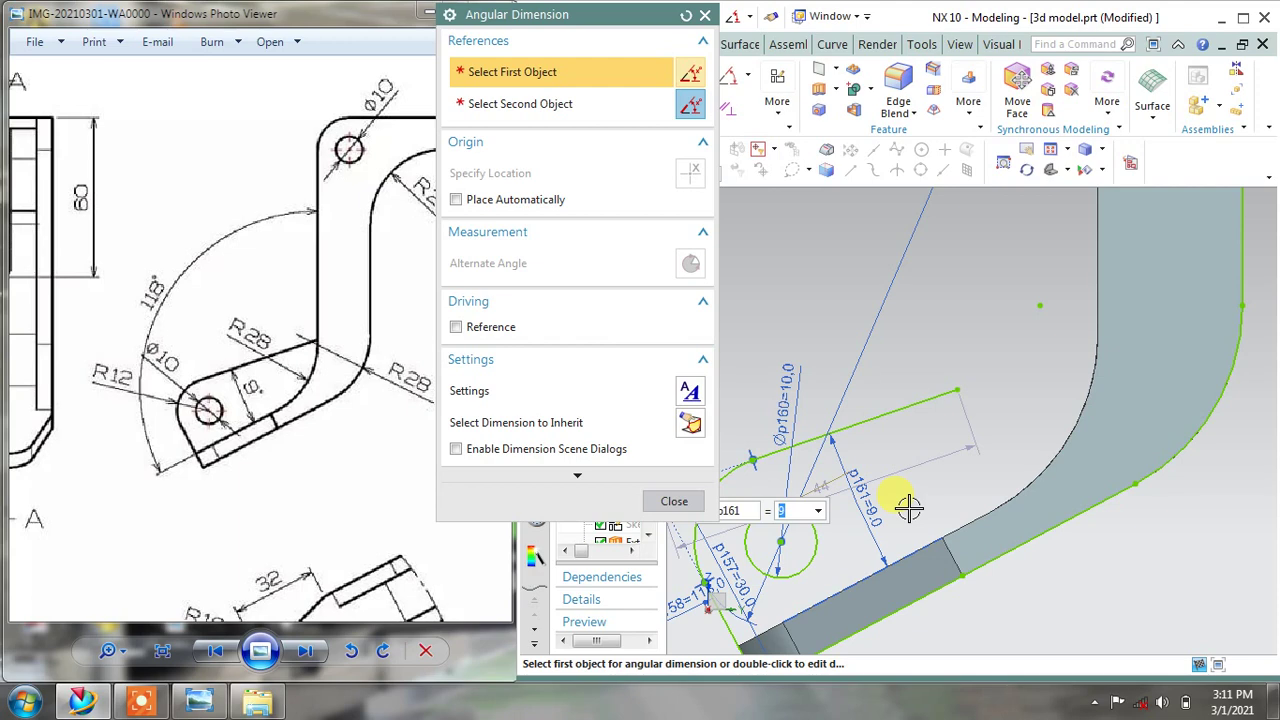
click(672, 501)
scroll(920, 430, down, 3)
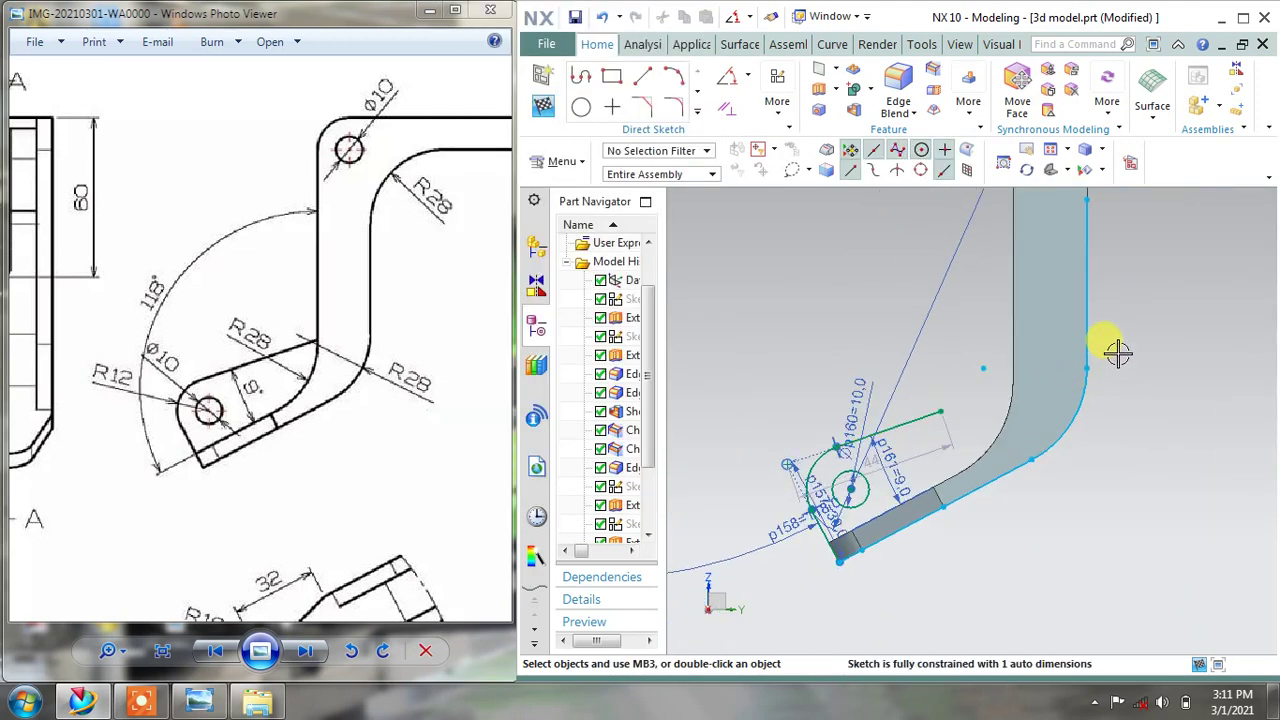
scroll(1114, 352, up, 2)
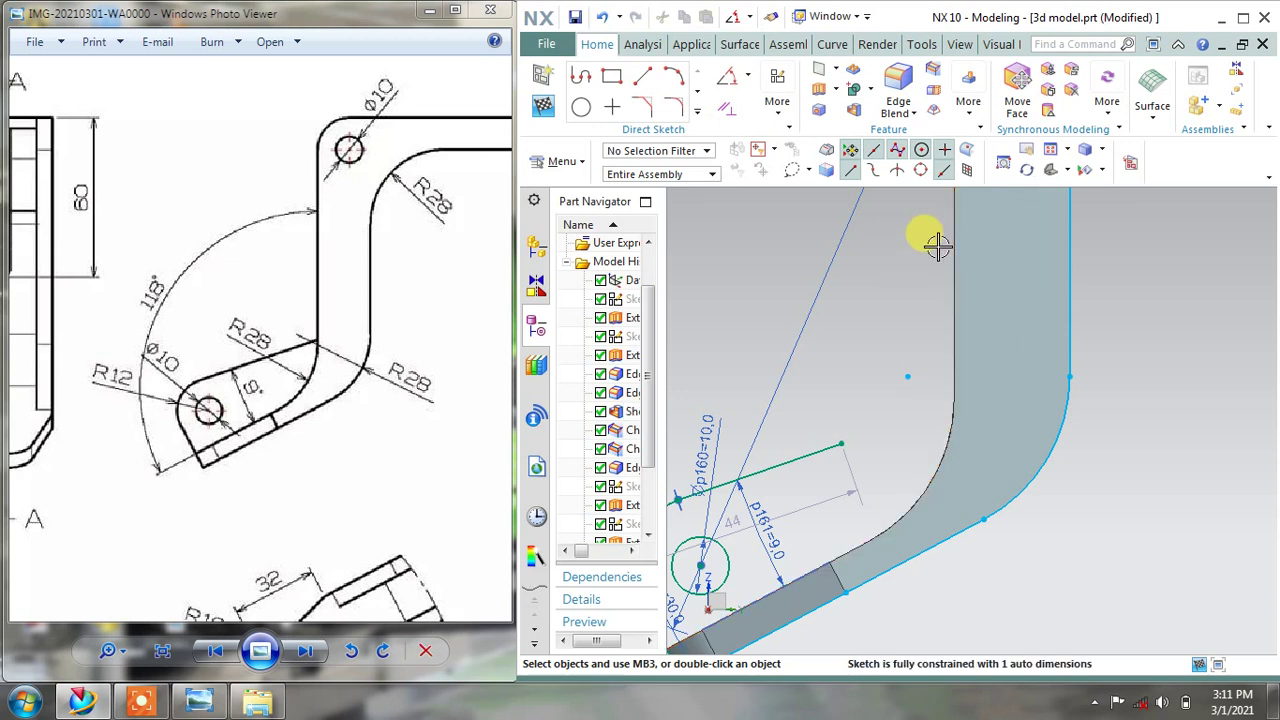
Extend the 44-long line to the bracket's outer edge and trim the sketch curves
click(698, 118)
click(676, 158)
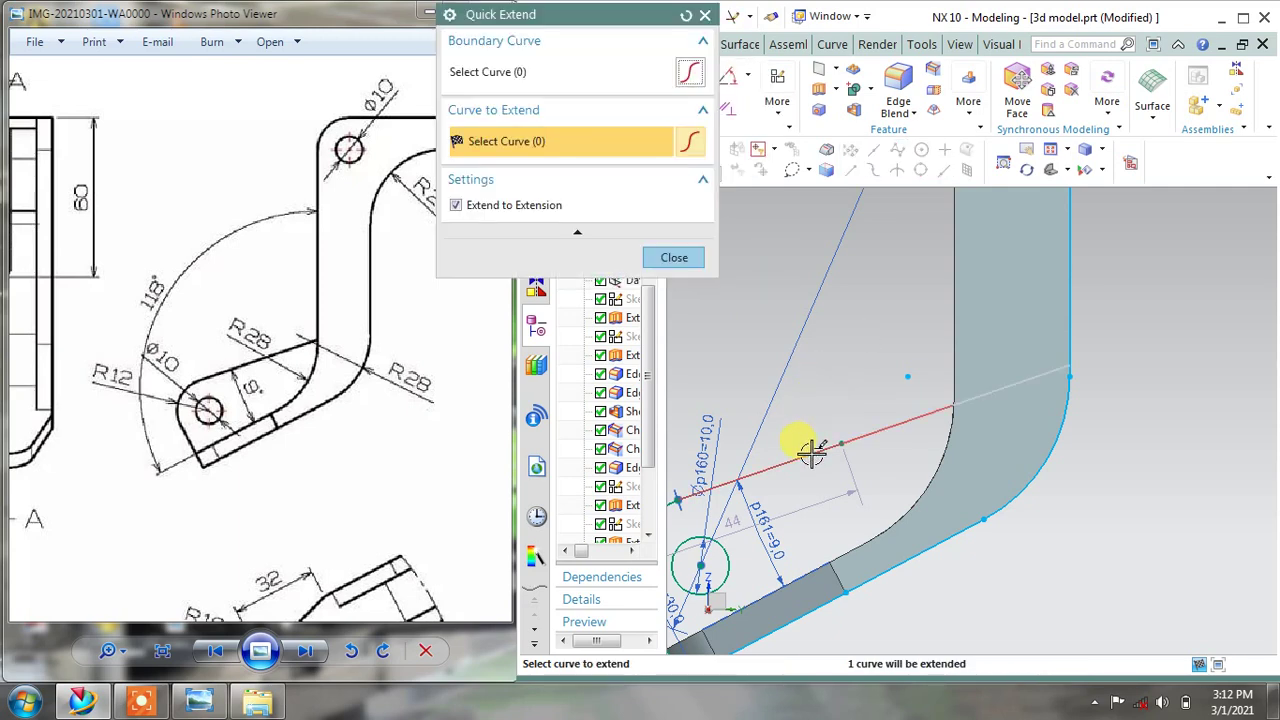
click(812, 451)
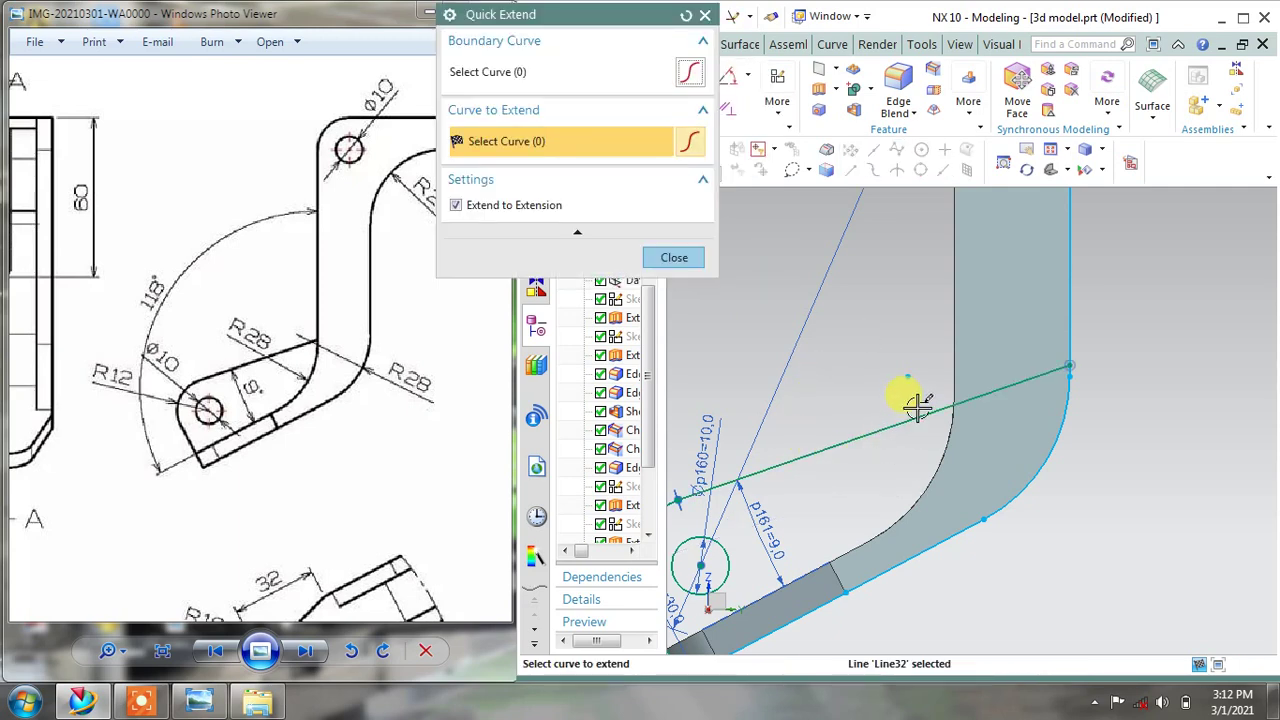
click(675, 258)
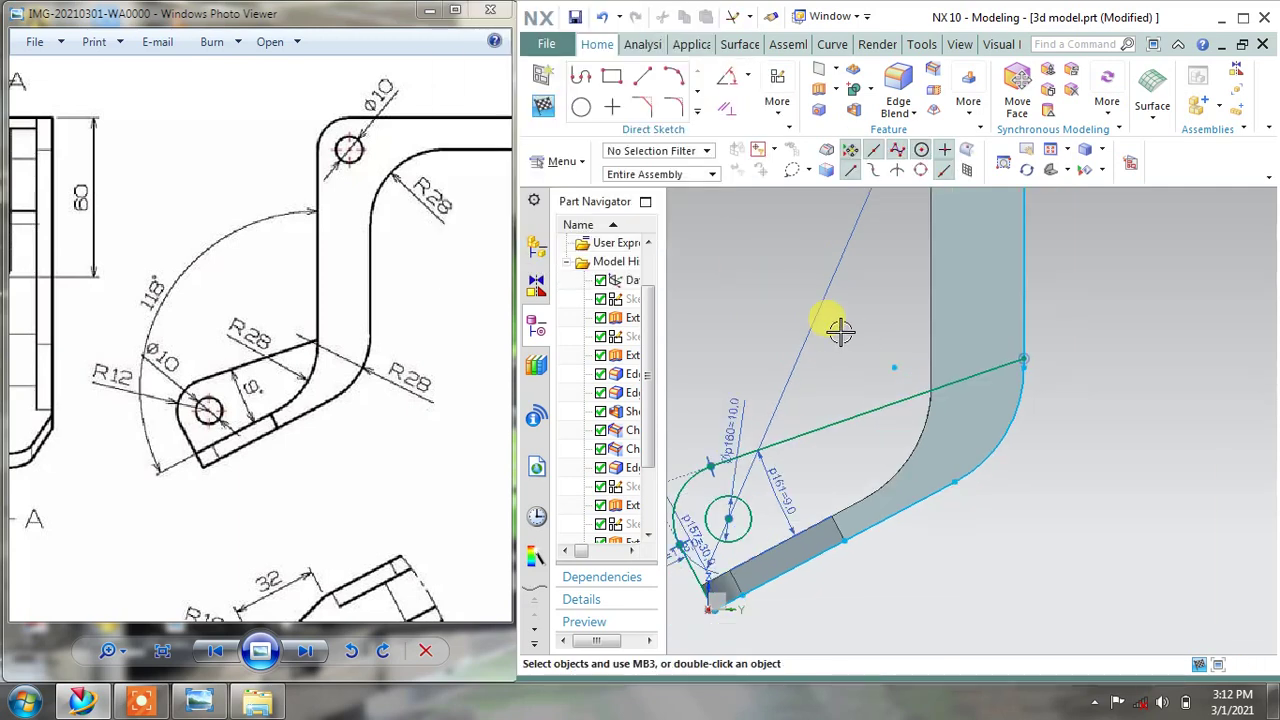
click(697, 113)
click(641, 150)
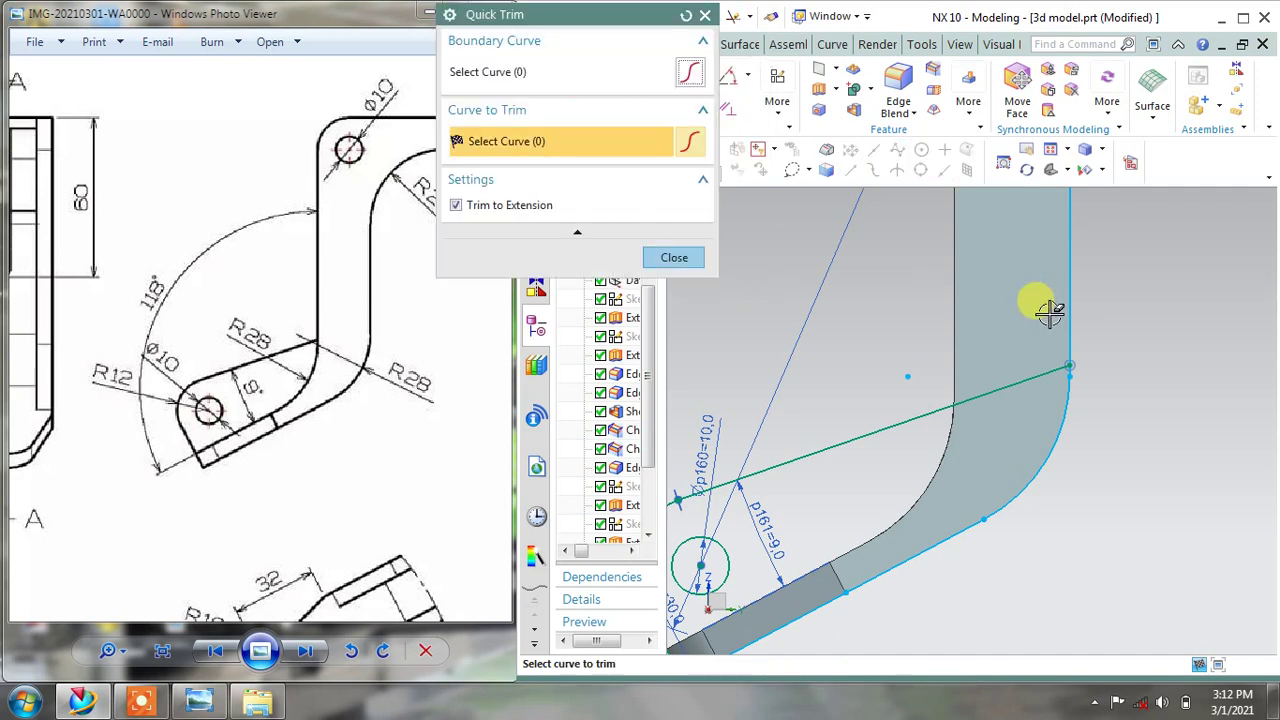
mouse_move(1100, 357)
middle_down()
mouse_move(966, 337)
mouse_move(1055, 365)
middle_up()
click(674, 257)
Finish the lug sketch, then pan the reference drawing to the section and top views
scroll(1055, 365, up, 1)
scroll(897, 371, up, 1)
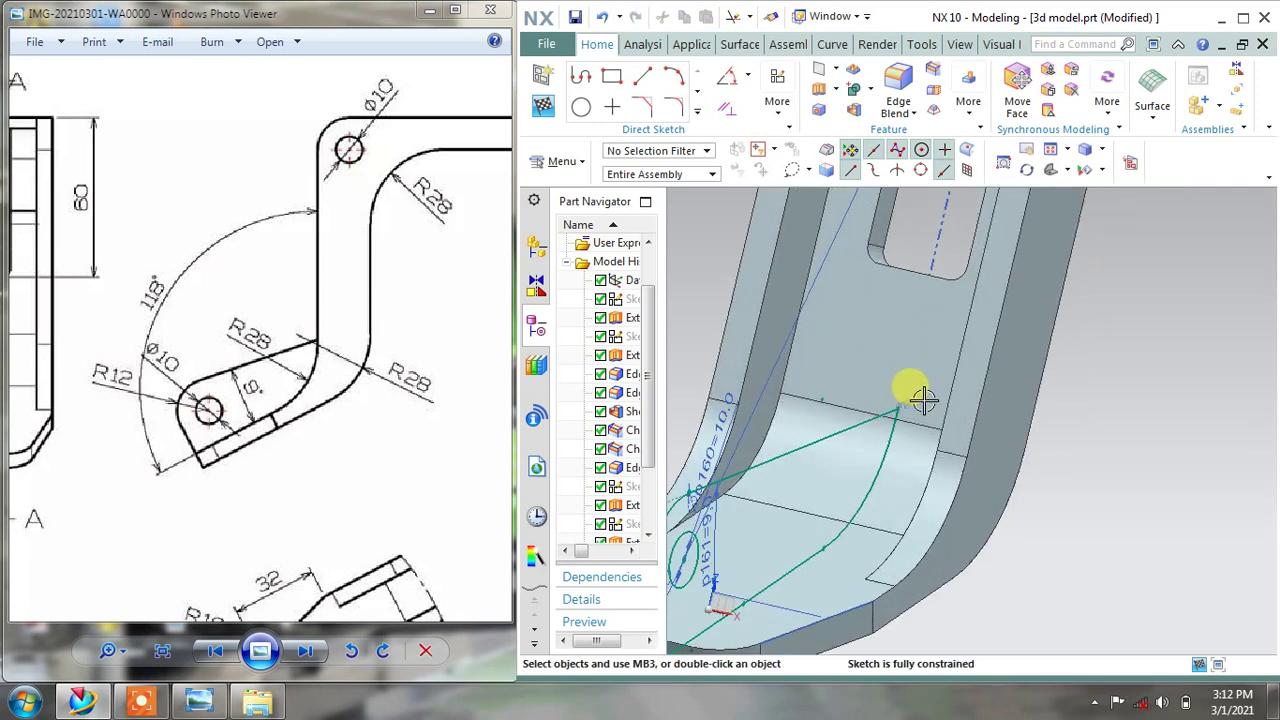
scroll(909, 394, up, 1)
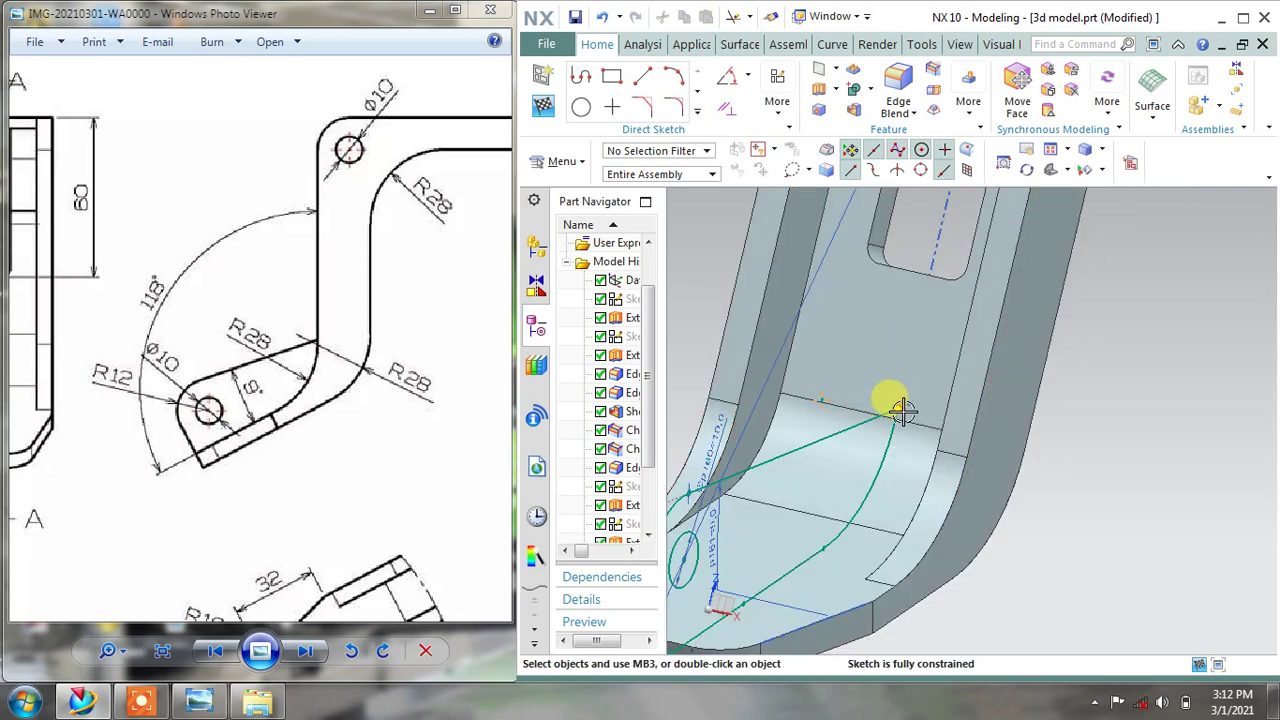
mouse_move(901, 410)
middle_down()
mouse_move(849, 429)
mouse_move(665, 137)
middle_up()
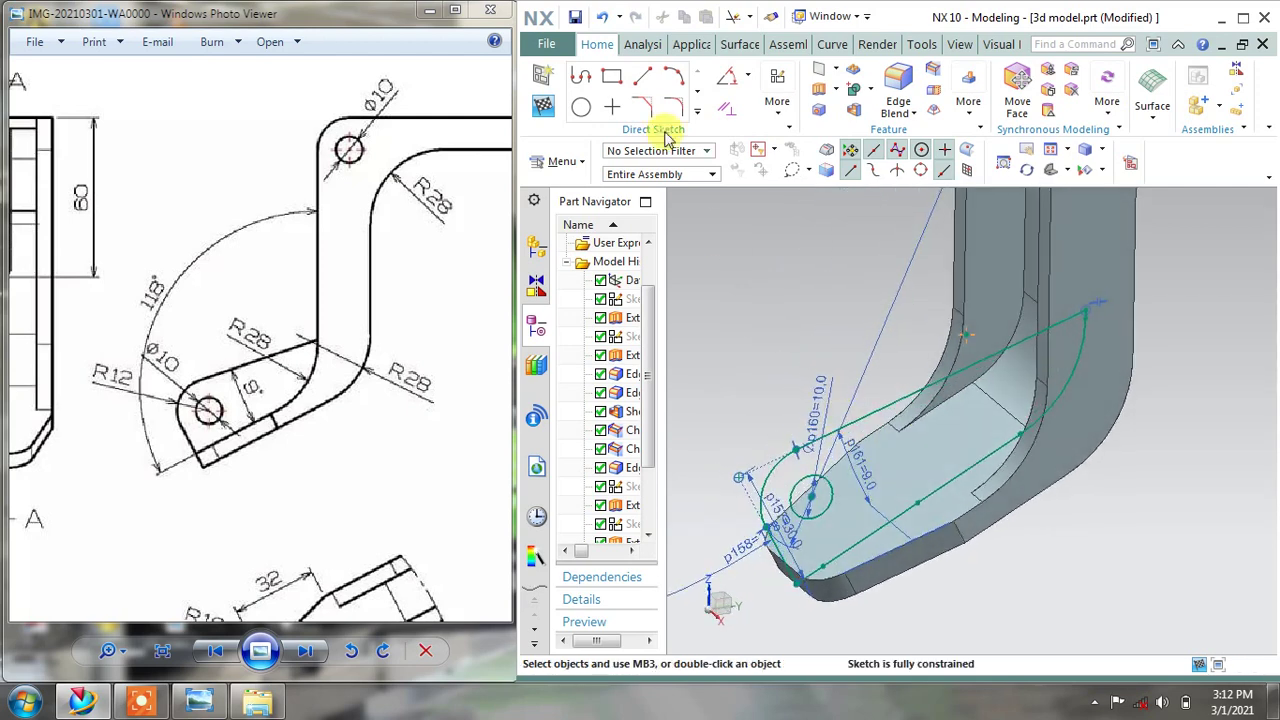
click(542, 104)
scroll(877, 349, down, 2)
scroll(879, 348, down, 2)
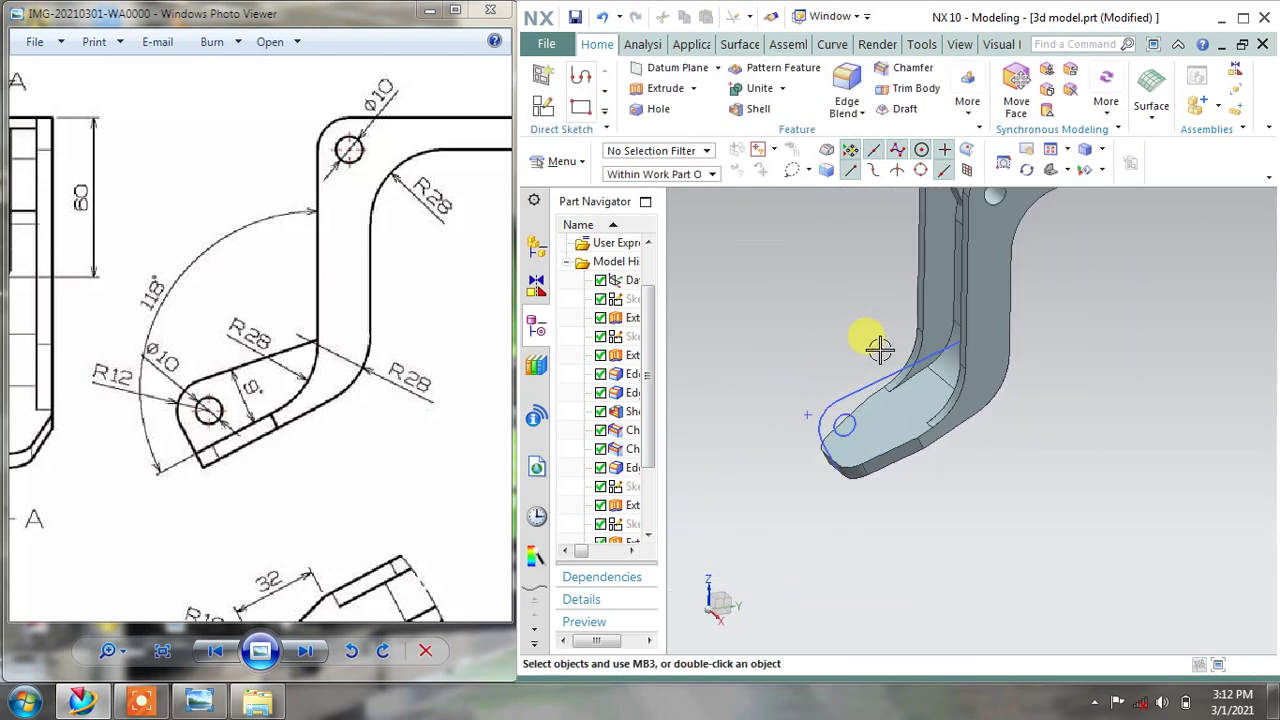
drag(313, 412, 423, 434)
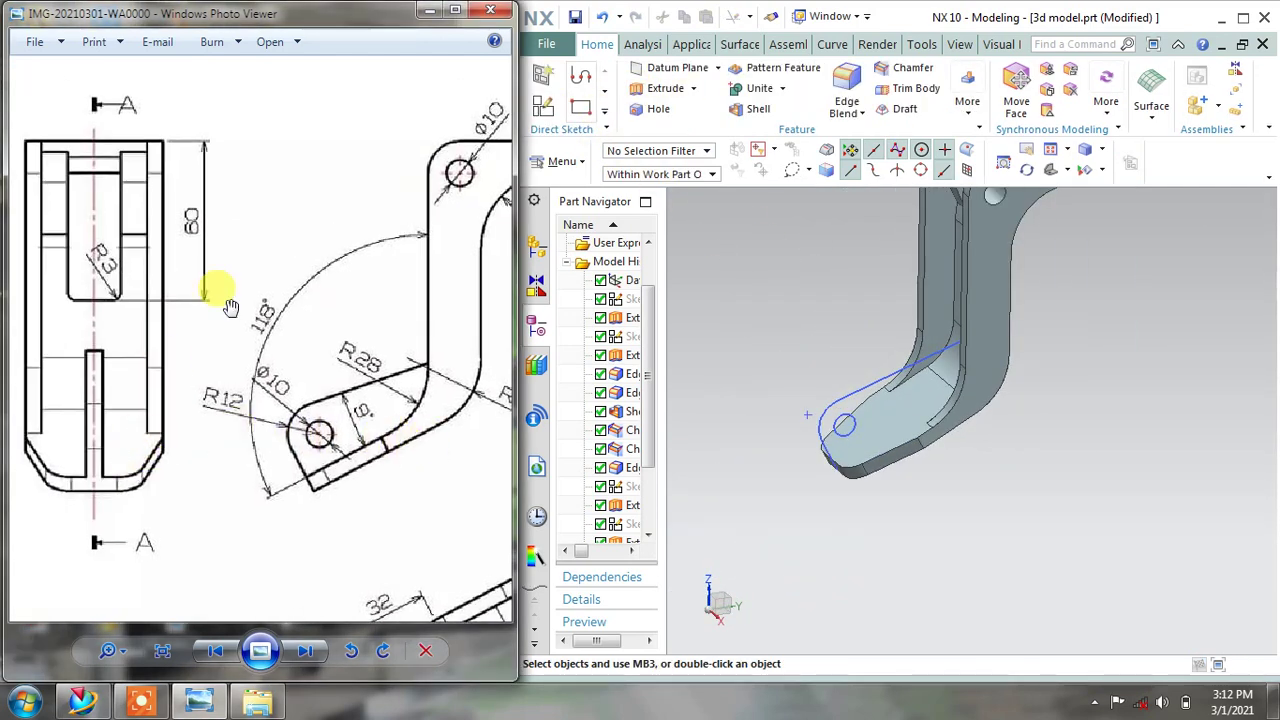
drag(230, 307, 225, 545)
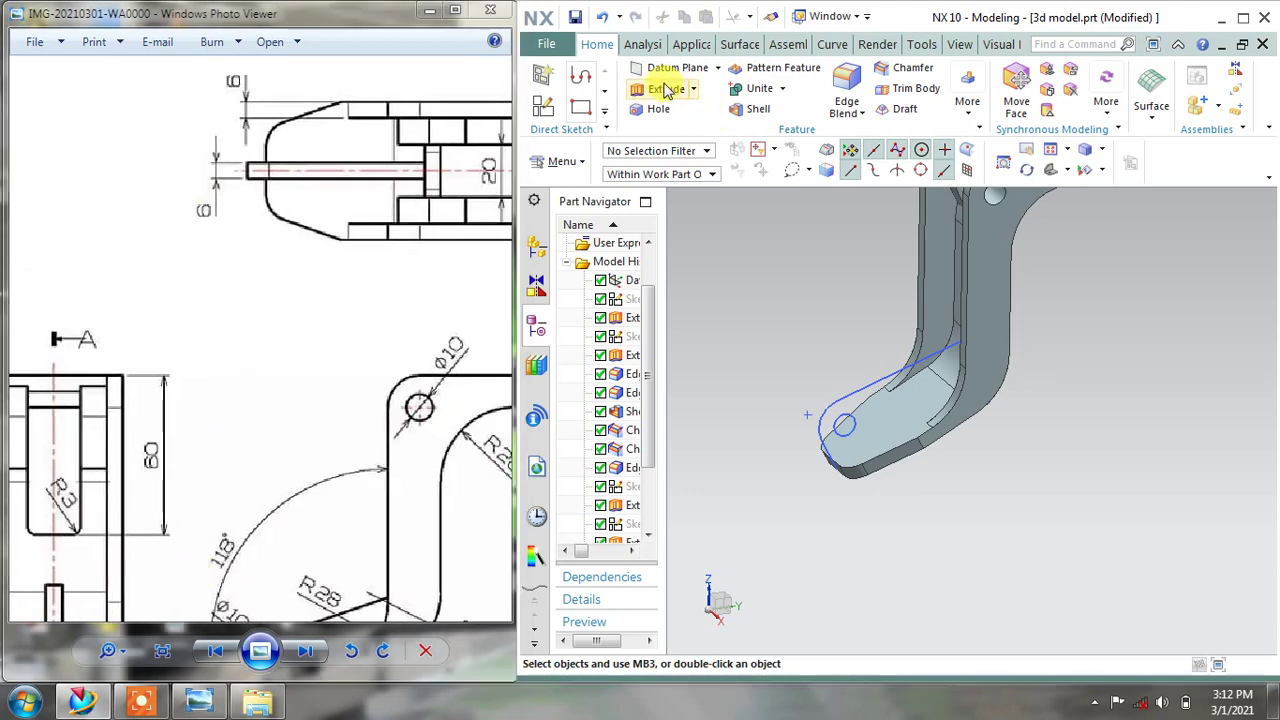
Start extruding the lug sketch, with the extrude direction set along XC
click(665, 88)
click(850, 380)
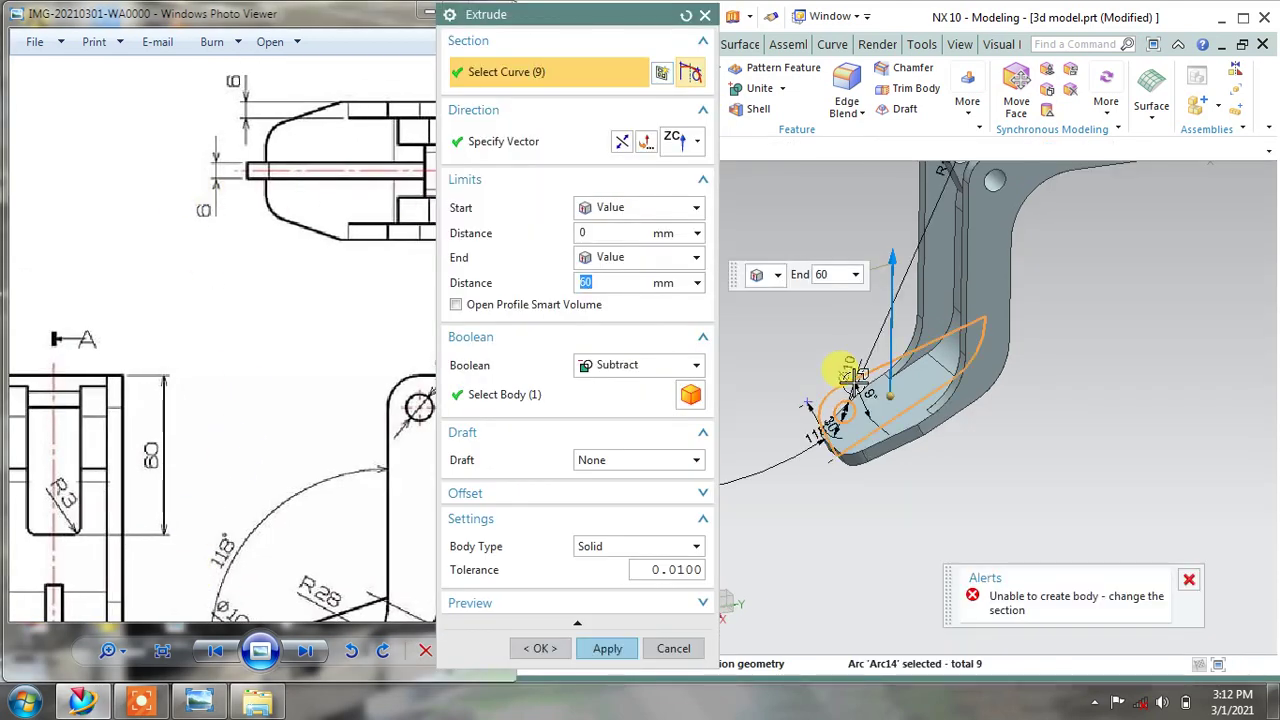
middle_drag(885, 375, 908, 357)
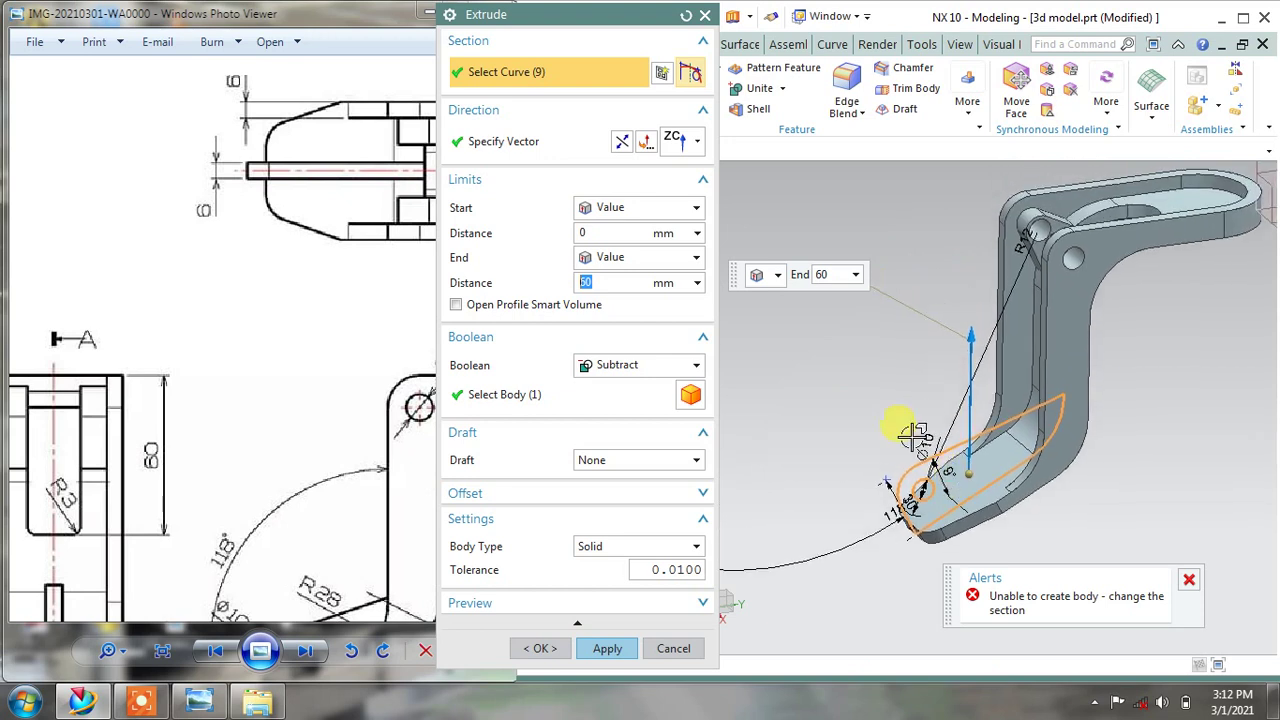
click(675, 140)
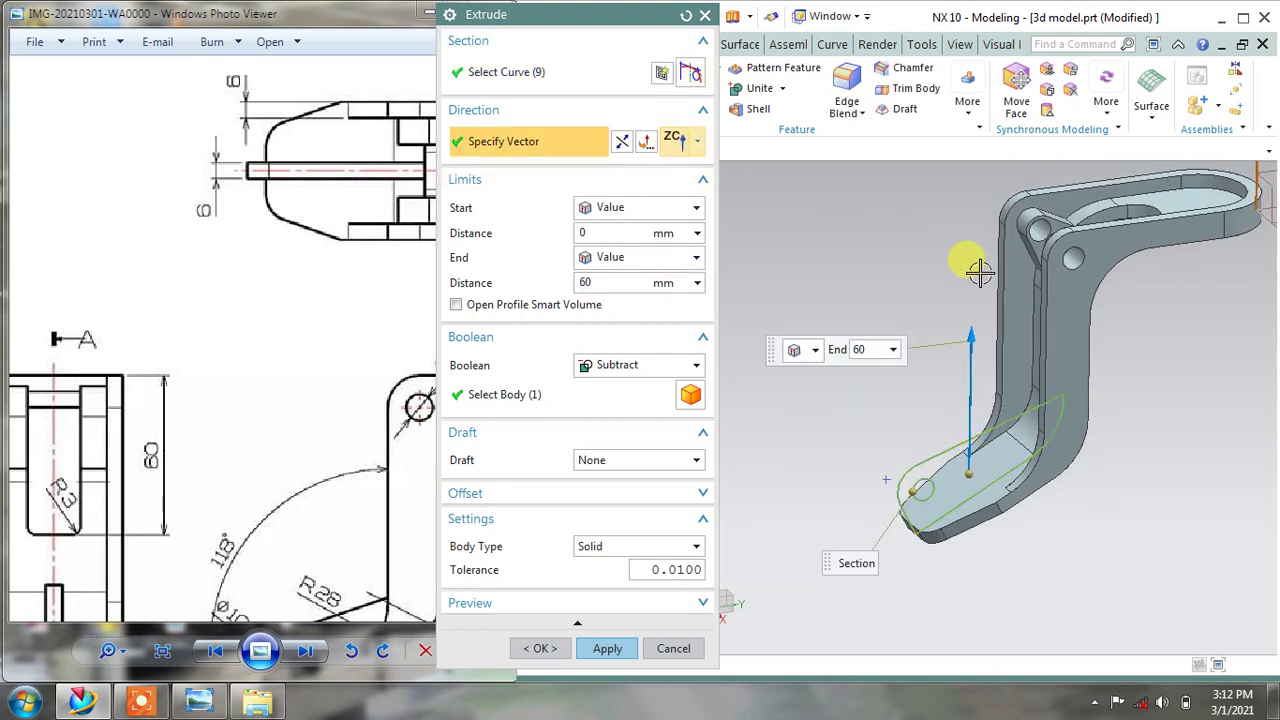
middle_drag(980, 266, 1218, 350)
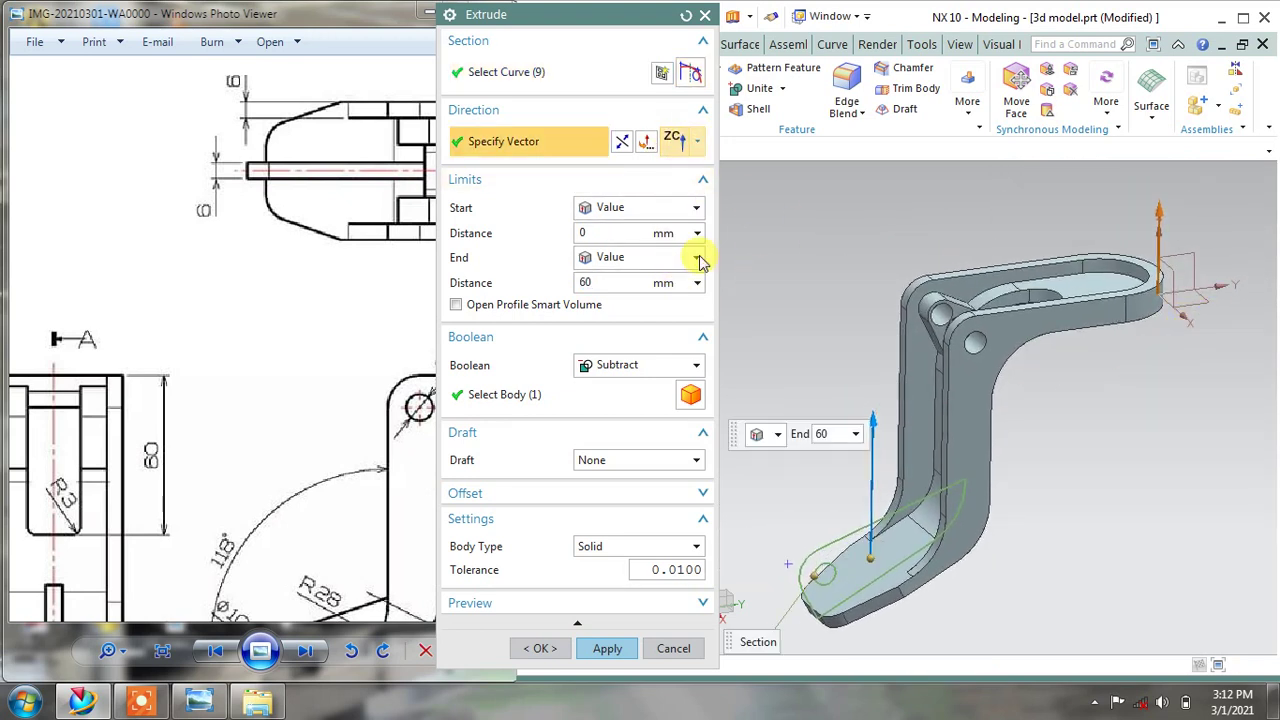
click(697, 141)
click(679, 325)
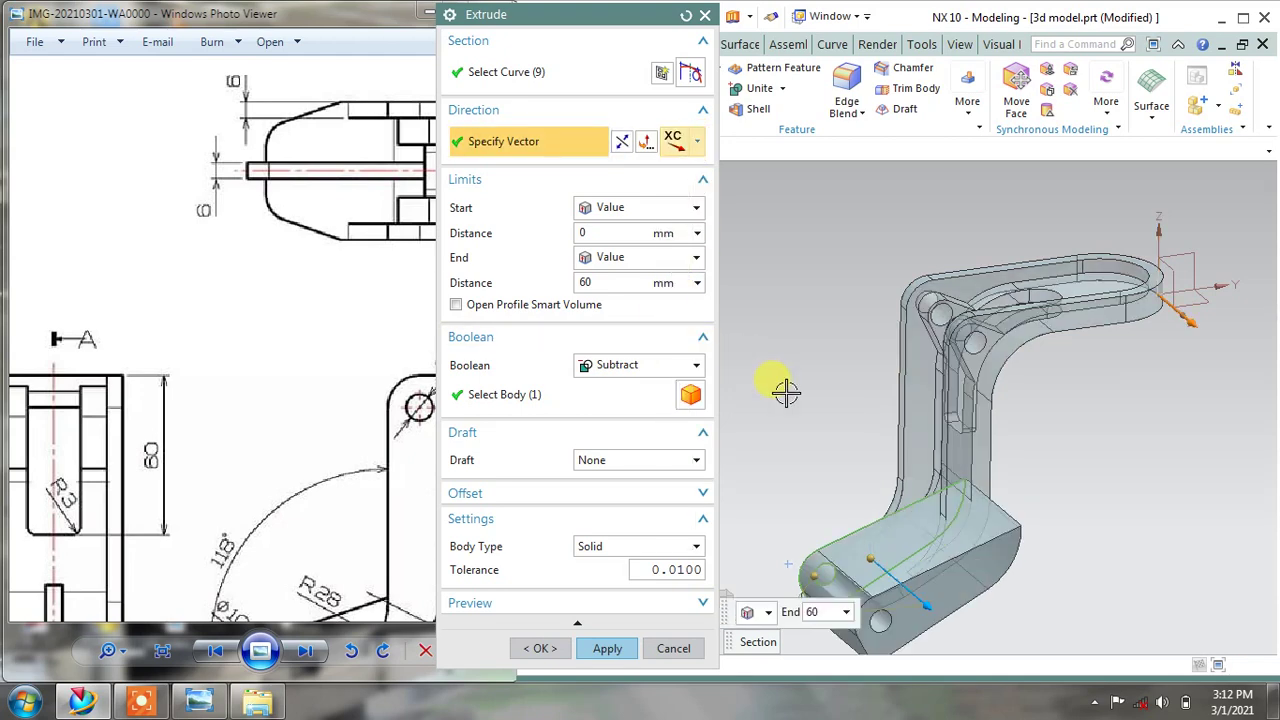
middle_drag(940, 424, 929, 337)
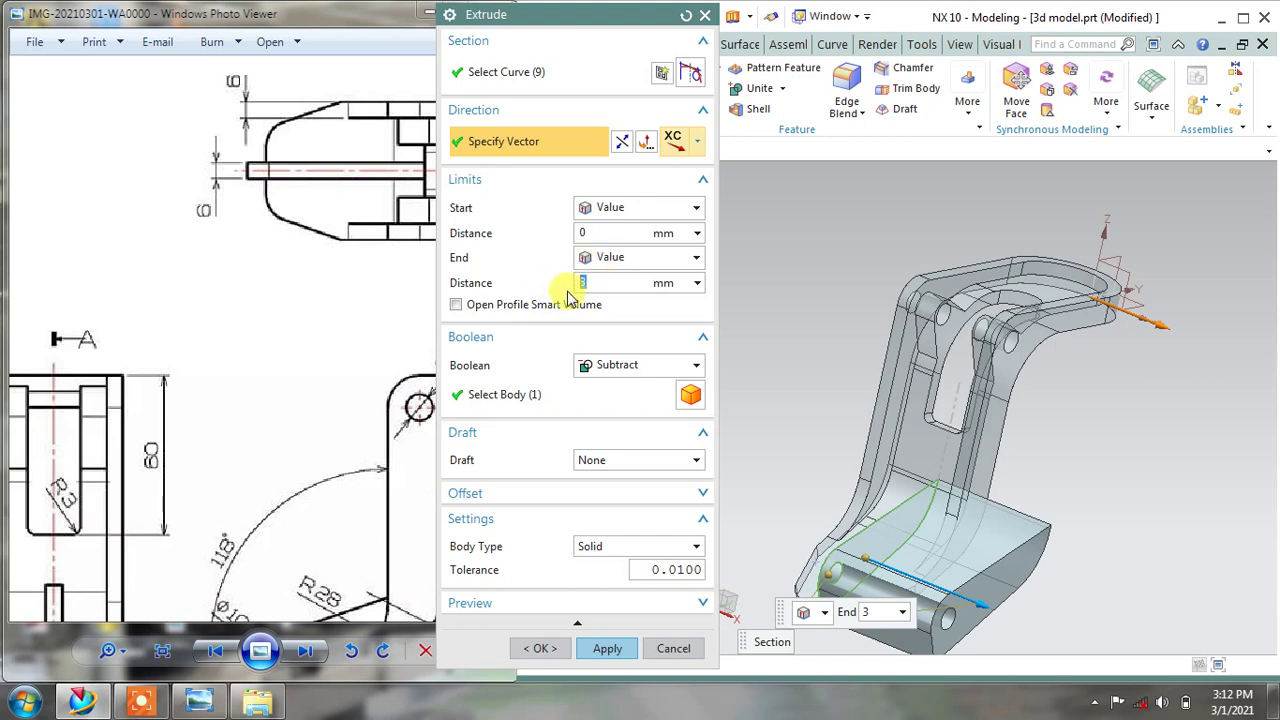
Extrude the lug symmetrically 3 mm each side and unite it with the bracket
click(605, 257)
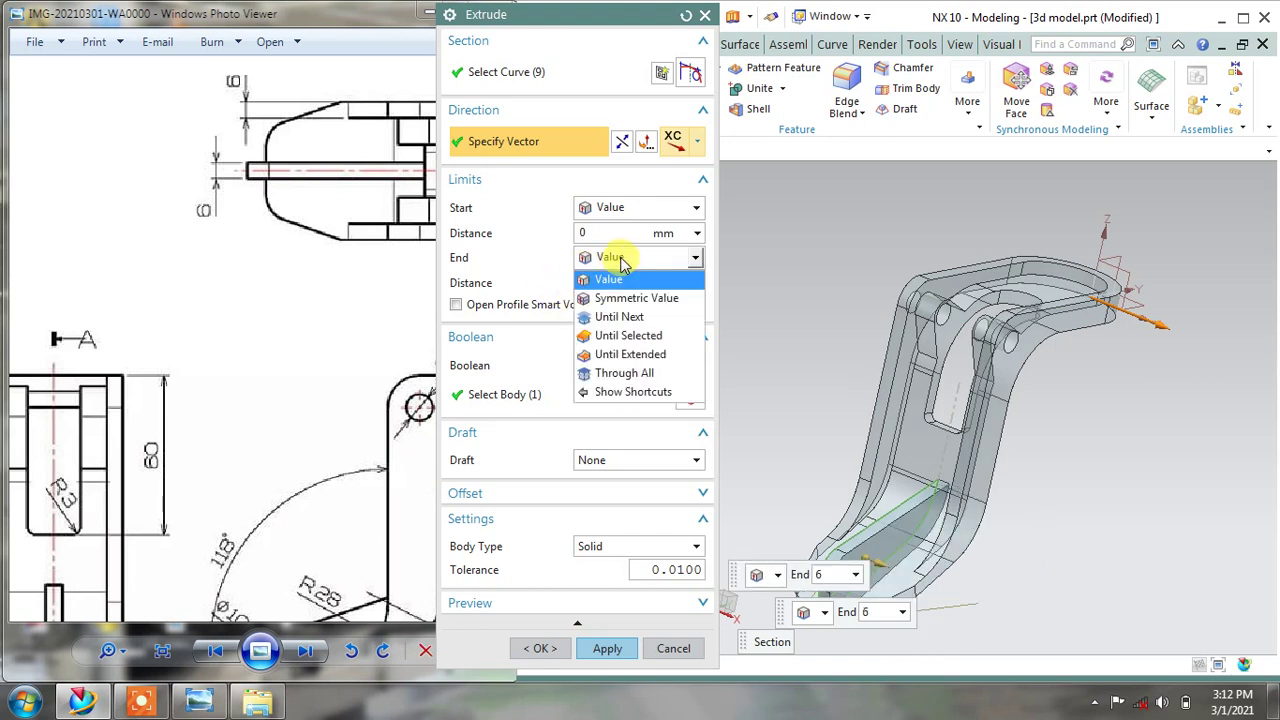
click(616, 296)
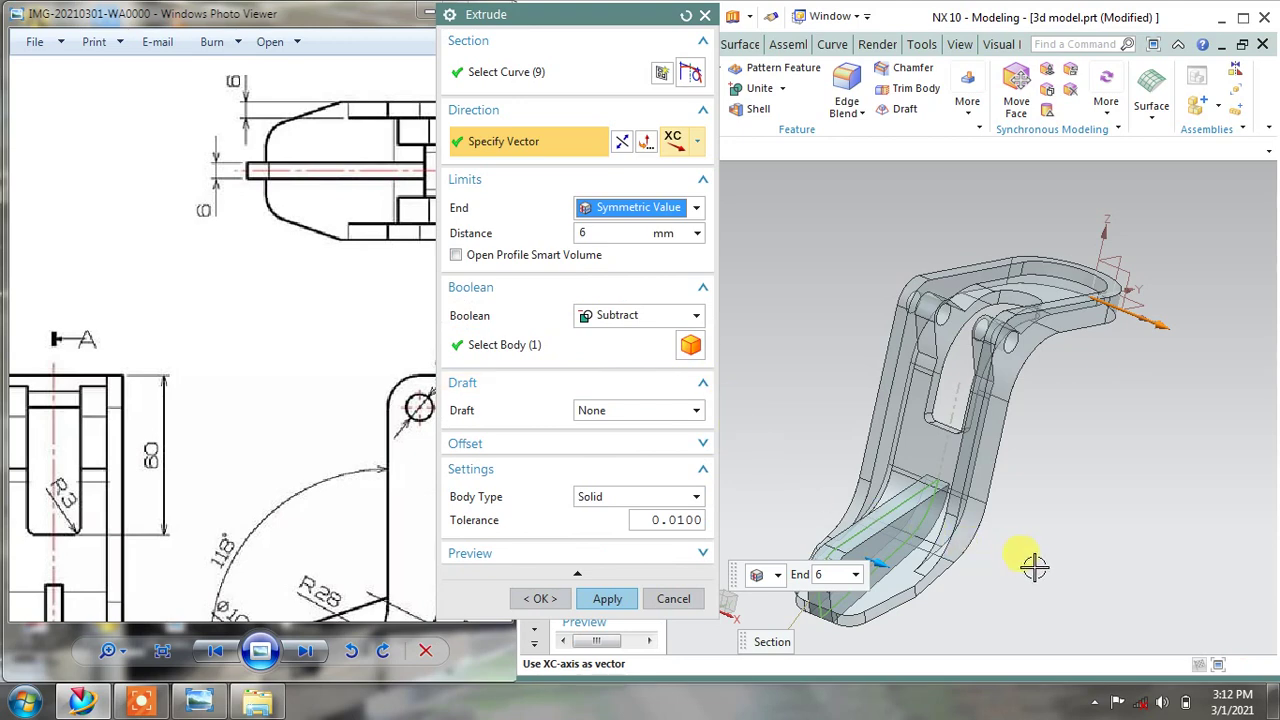
middle_drag(1034, 565, 1055, 590)
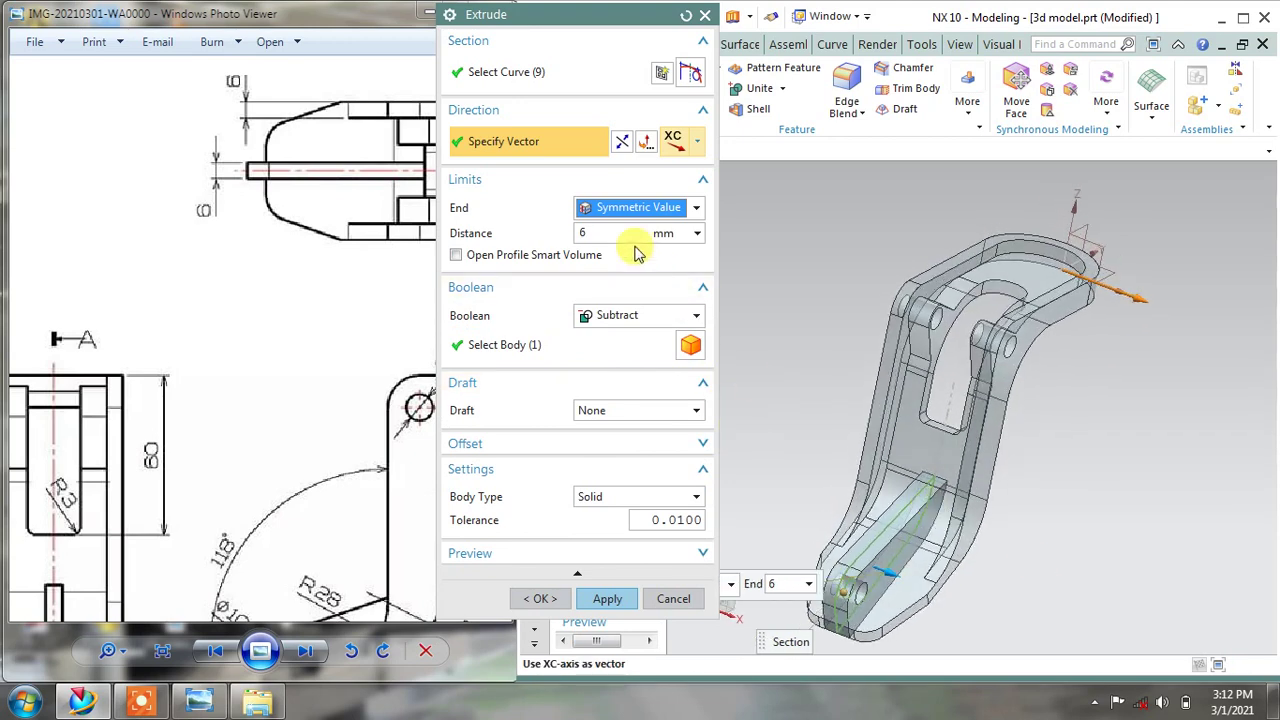
double_click(610, 233)
text(3)
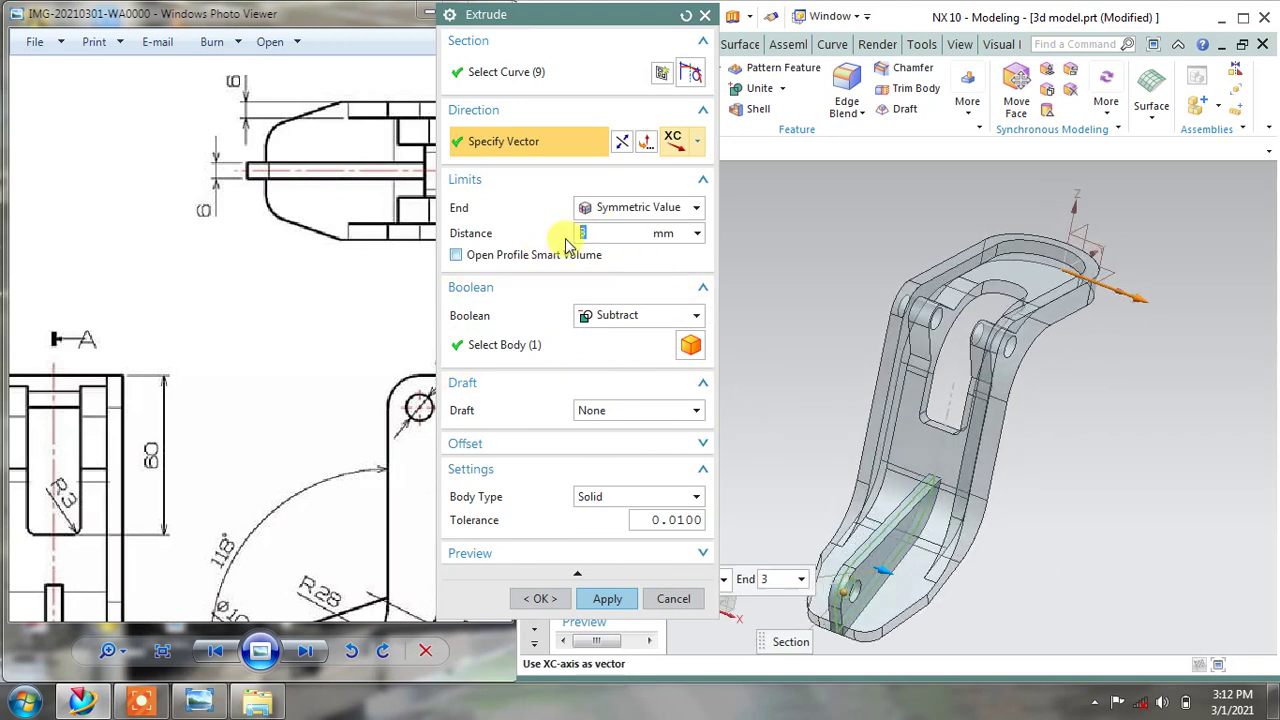
scroll(843, 591, up, 1)
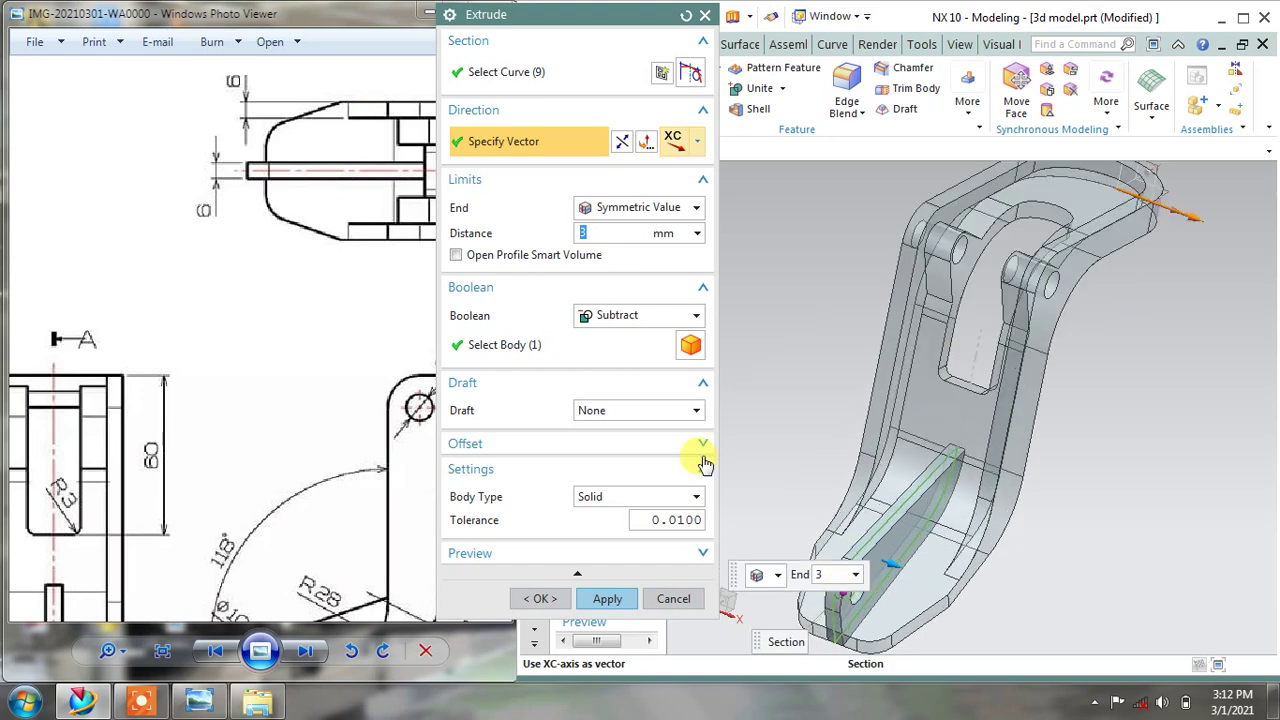
click(613, 317)
click(610, 354)
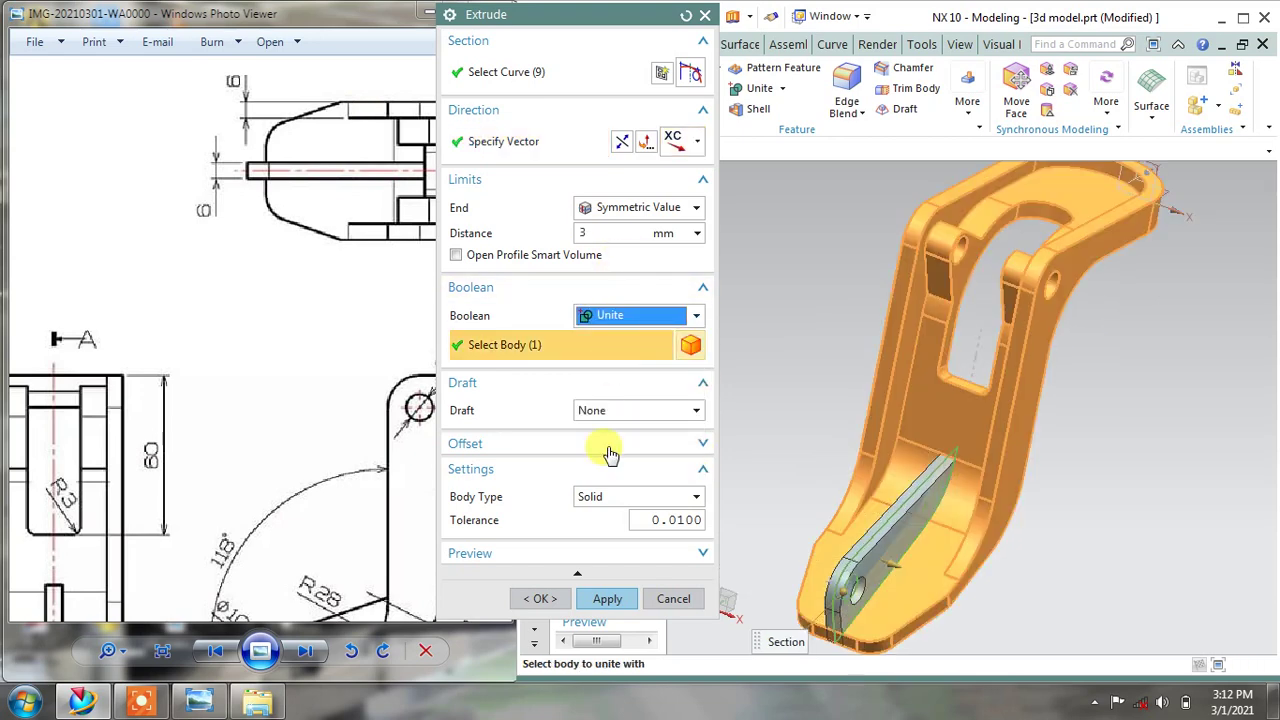
click(600, 598)
click(673, 598)
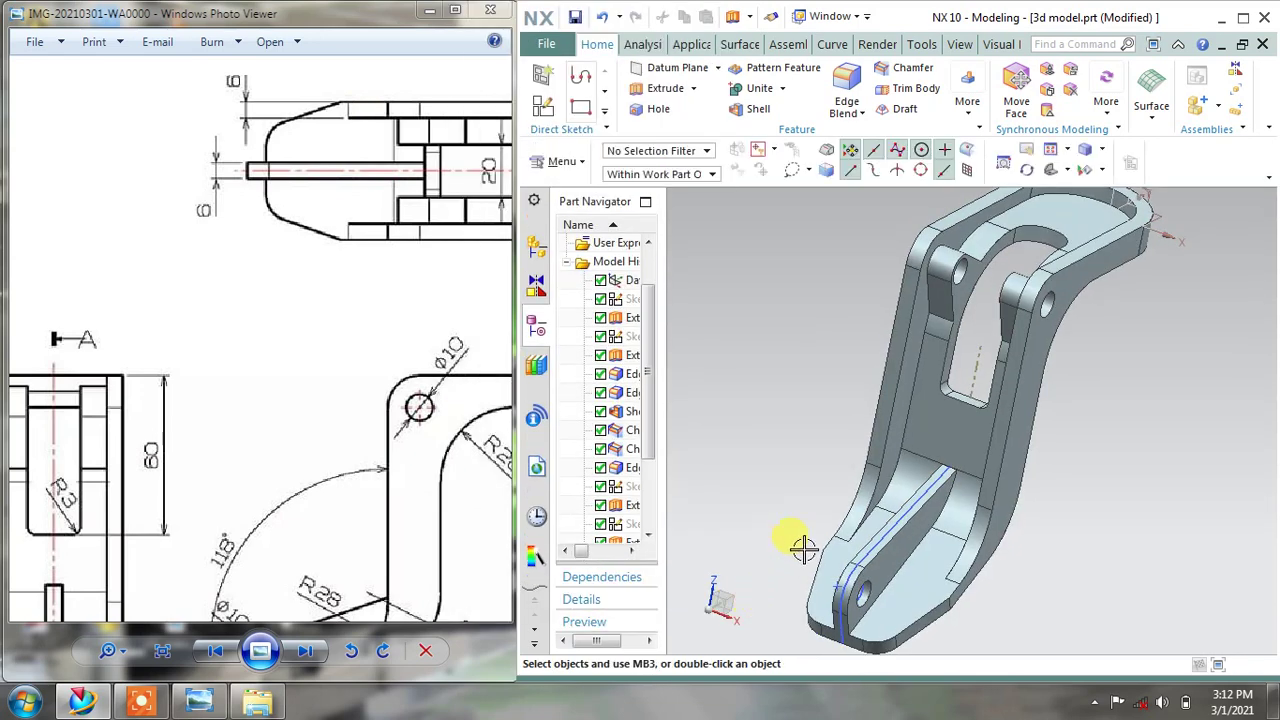
Hide the lug sketch curves, then turn the model and reference drawing toward the top plate
right_click(862, 548)
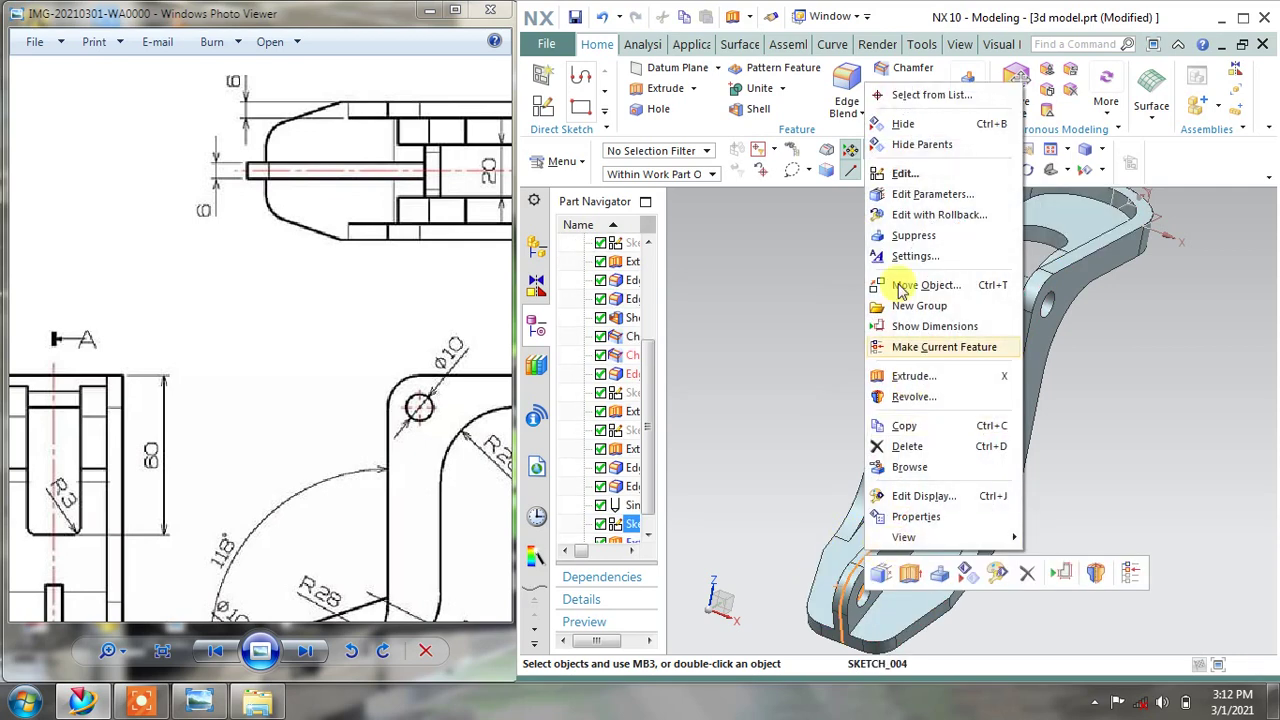
click(896, 120)
mouse_move(1055, 407)
middle_down()
mouse_move(1017, 391)
mouse_move(1063, 437)
mouse_move(1066, 423)
mouse_move(1046, 408)
mouse_move(1000, 505)
middle_up()
scroll(1000, 505, up, 2)
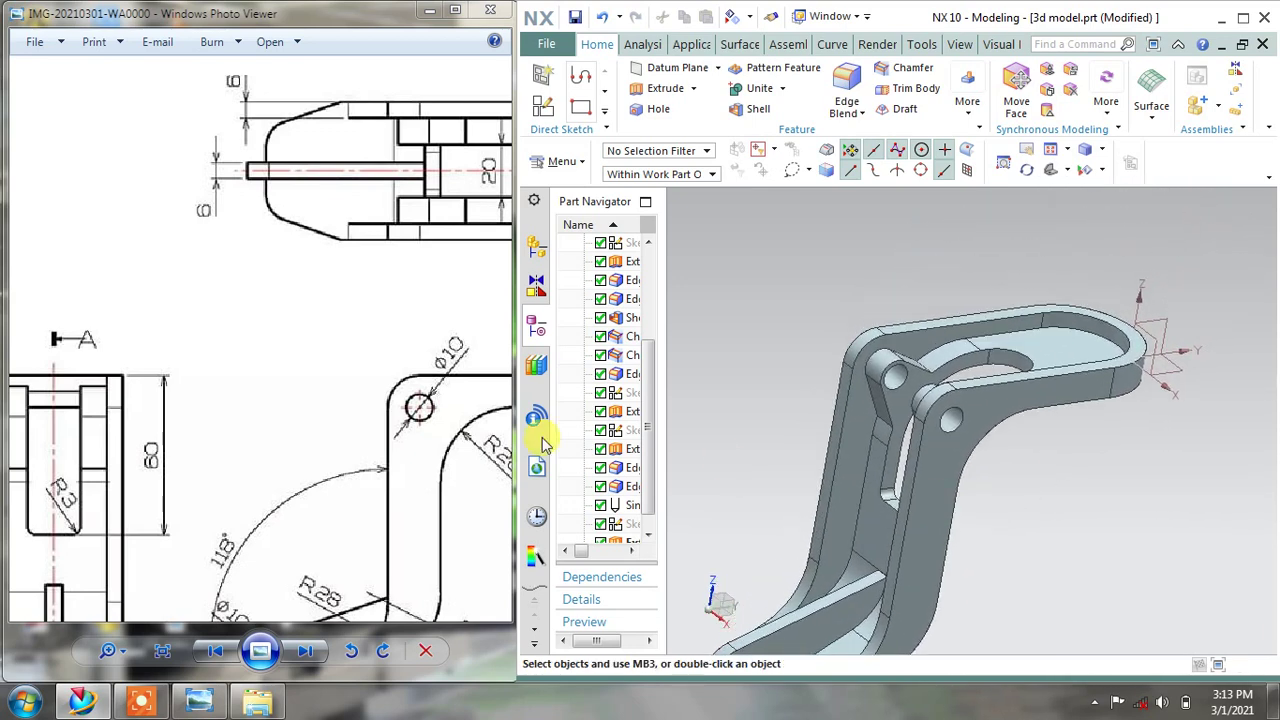
mouse_move(356, 343)
mouse_down()
mouse_move(63, 408)
mouse_move(47, 427)
mouse_up()
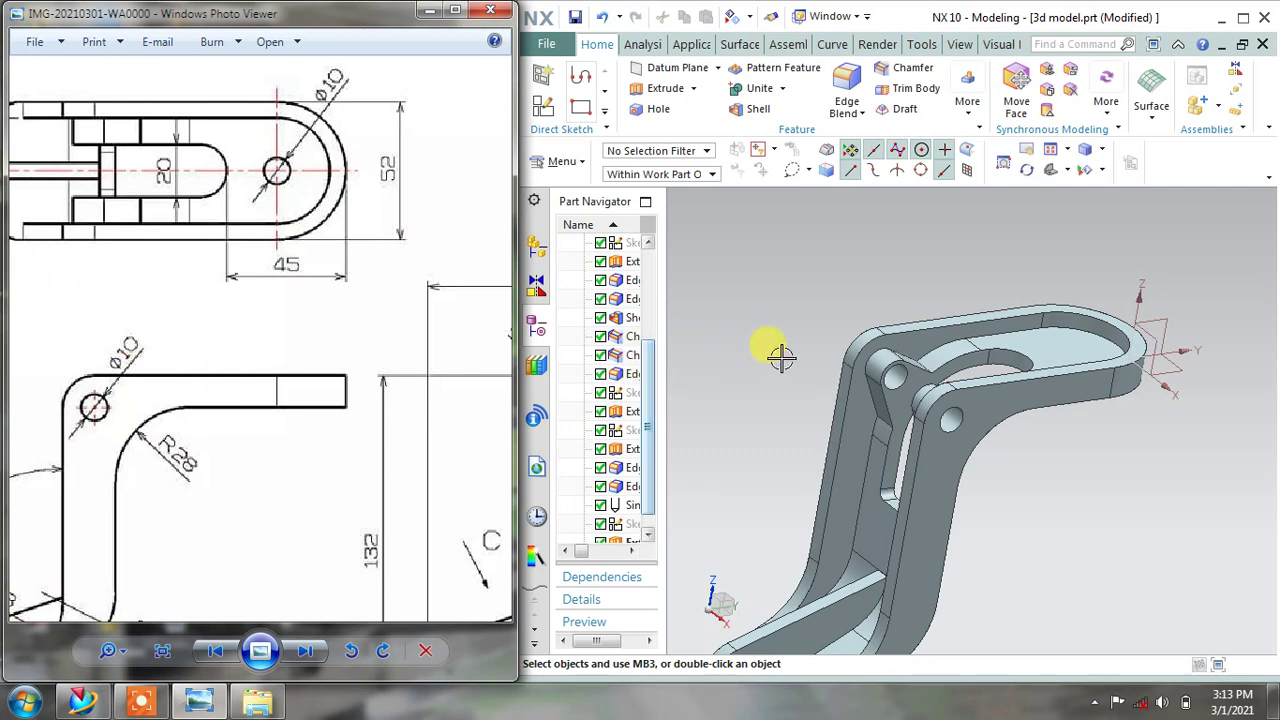
mouse_move(815, 333)
middle_down()
mouse_move(846, 360)
mouse_move(829, 343)
mouse_move(790, 340)
middle_up()
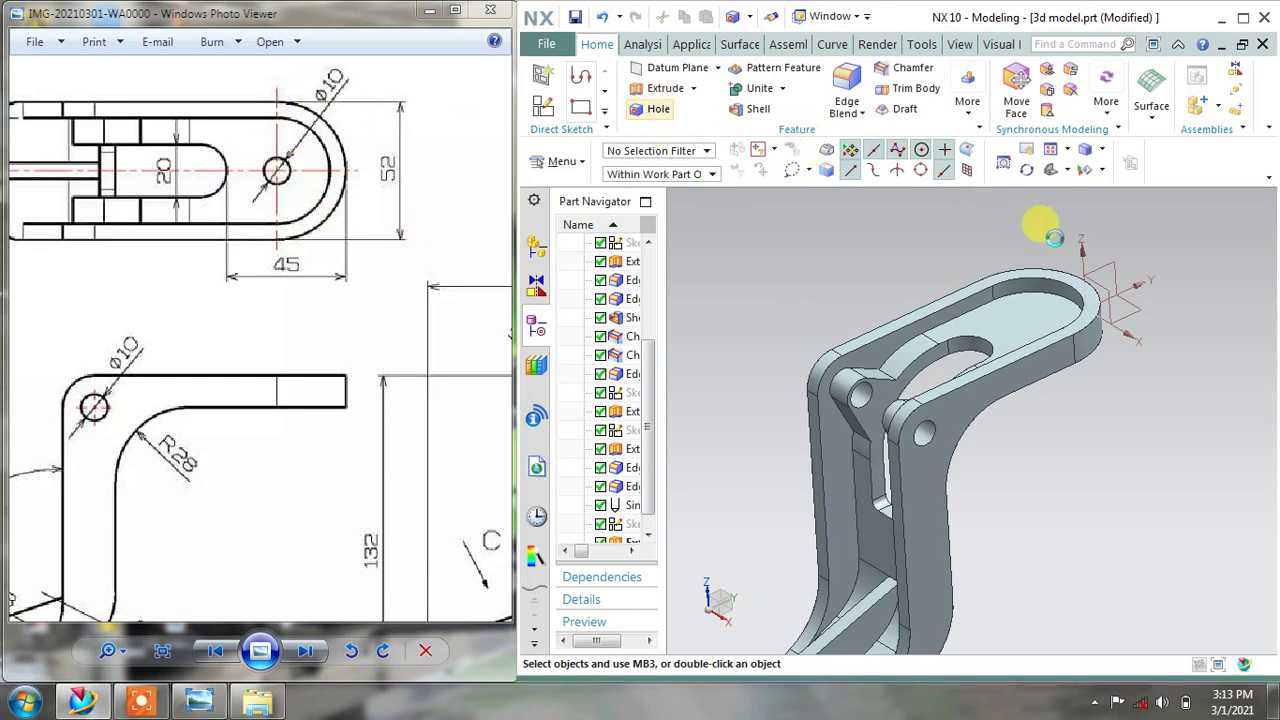
Cut a Ø10 through-body hole at the arc centre of the top plate's rounded end
scroll(1045, 228, up, 1)
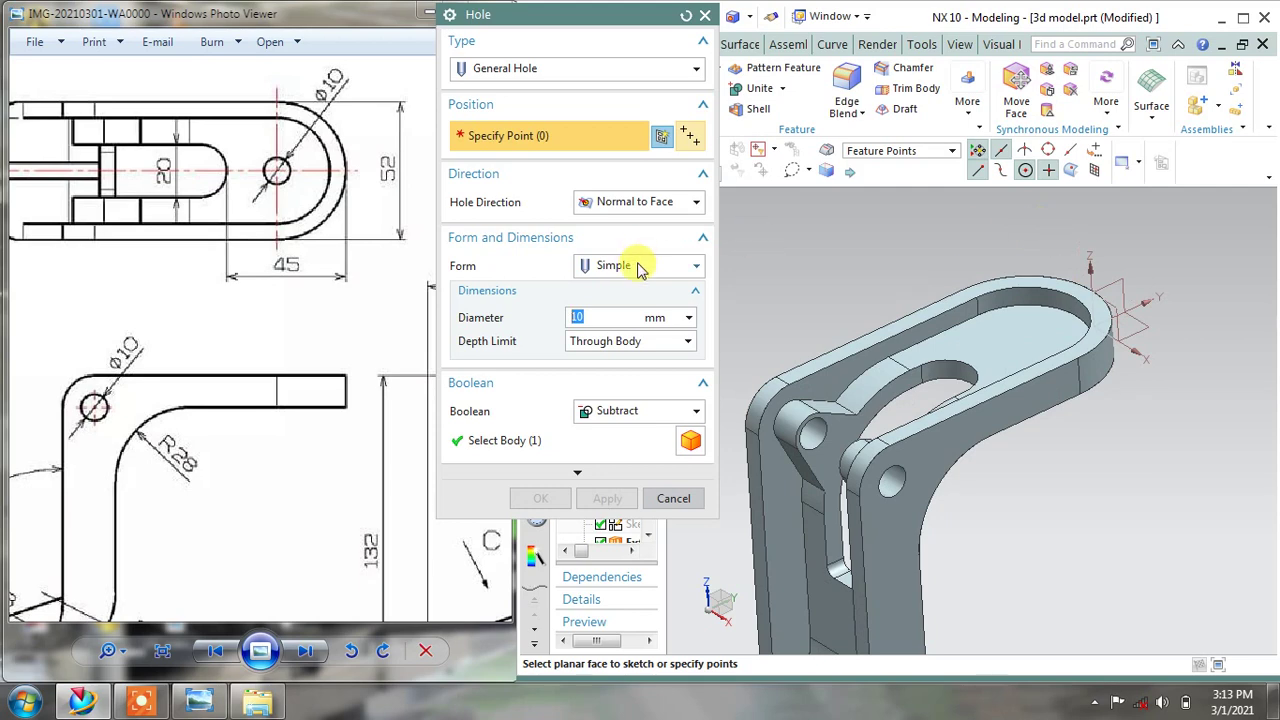
middle_drag(1071, 311, 1082, 318)
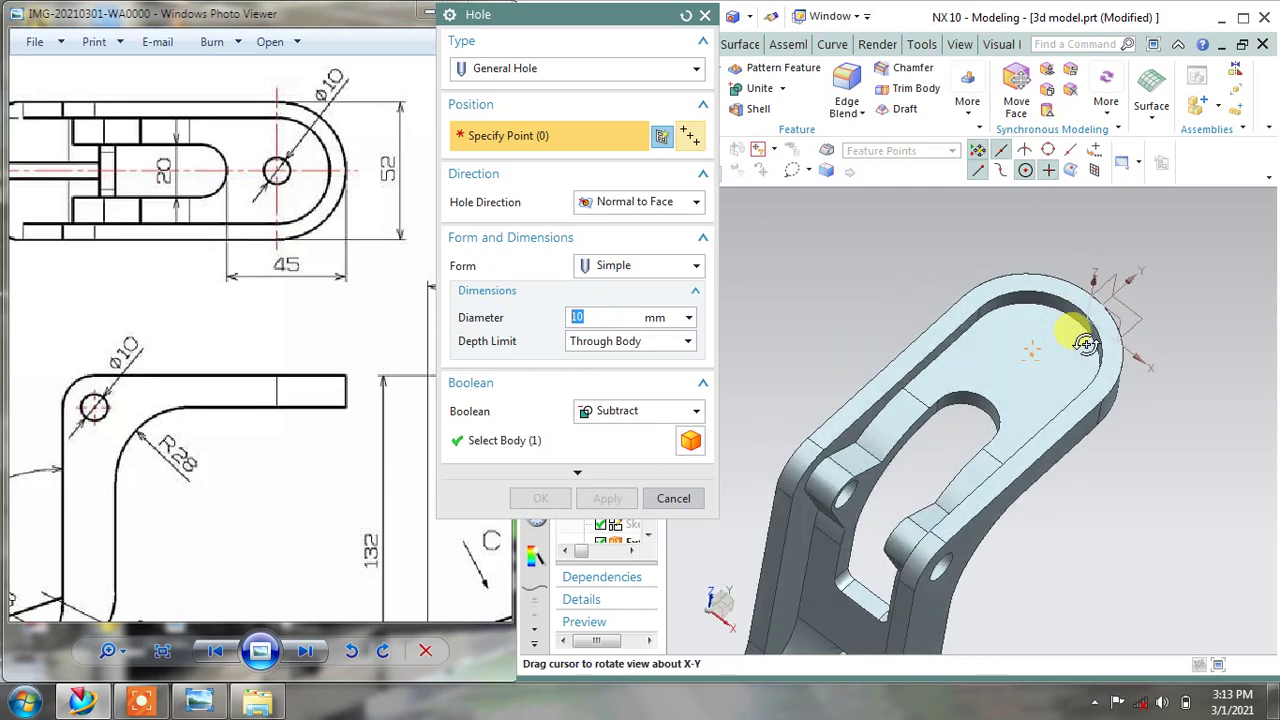
scroll(1090, 315, up, 2)
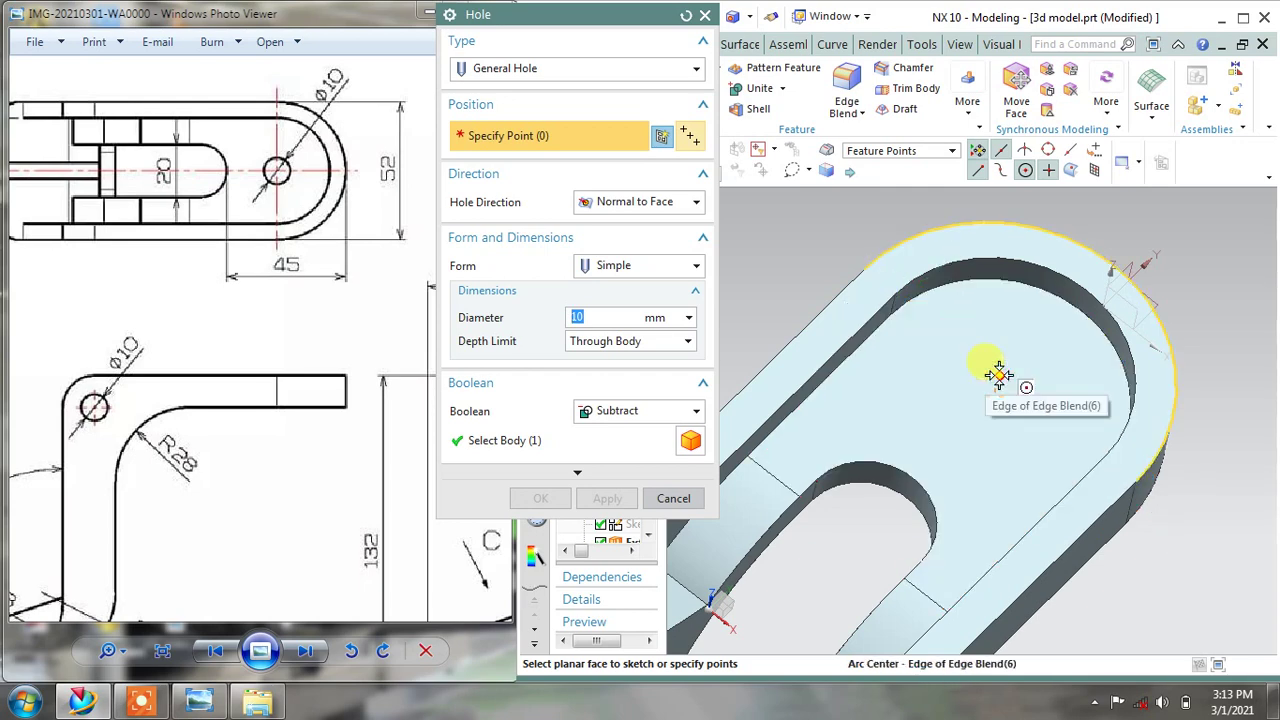
click(1000, 374)
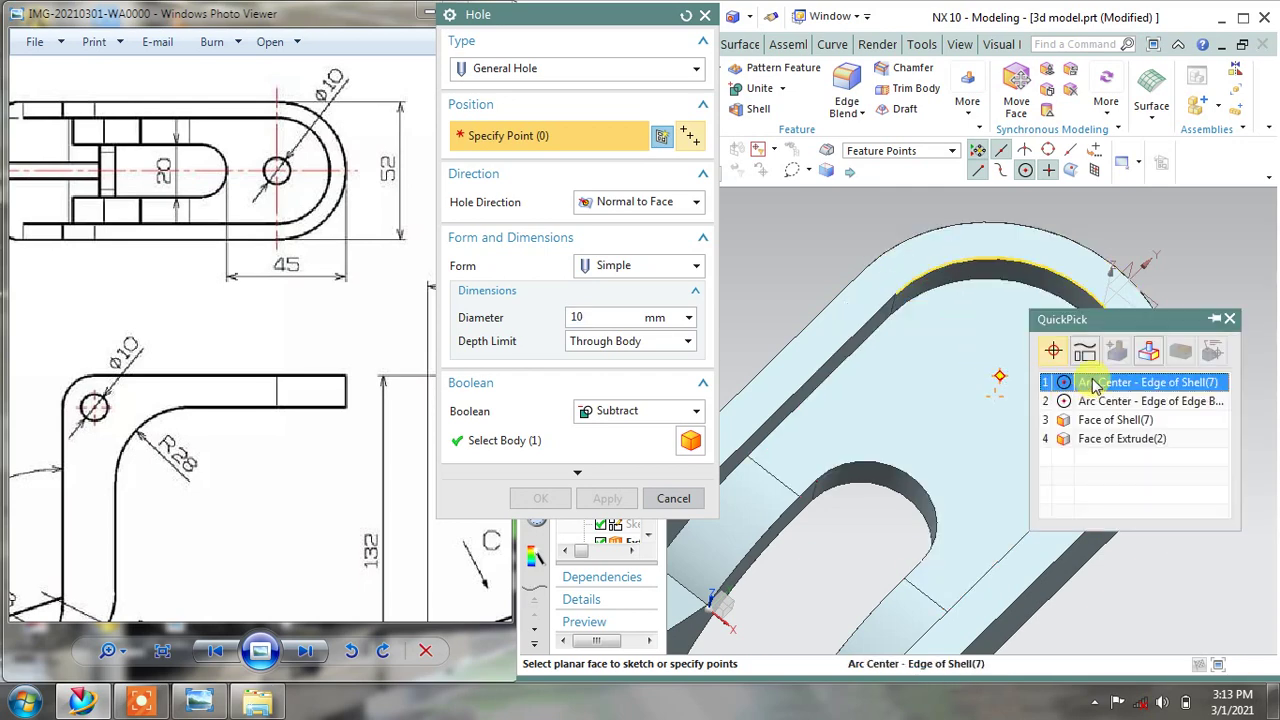
click(1060, 297)
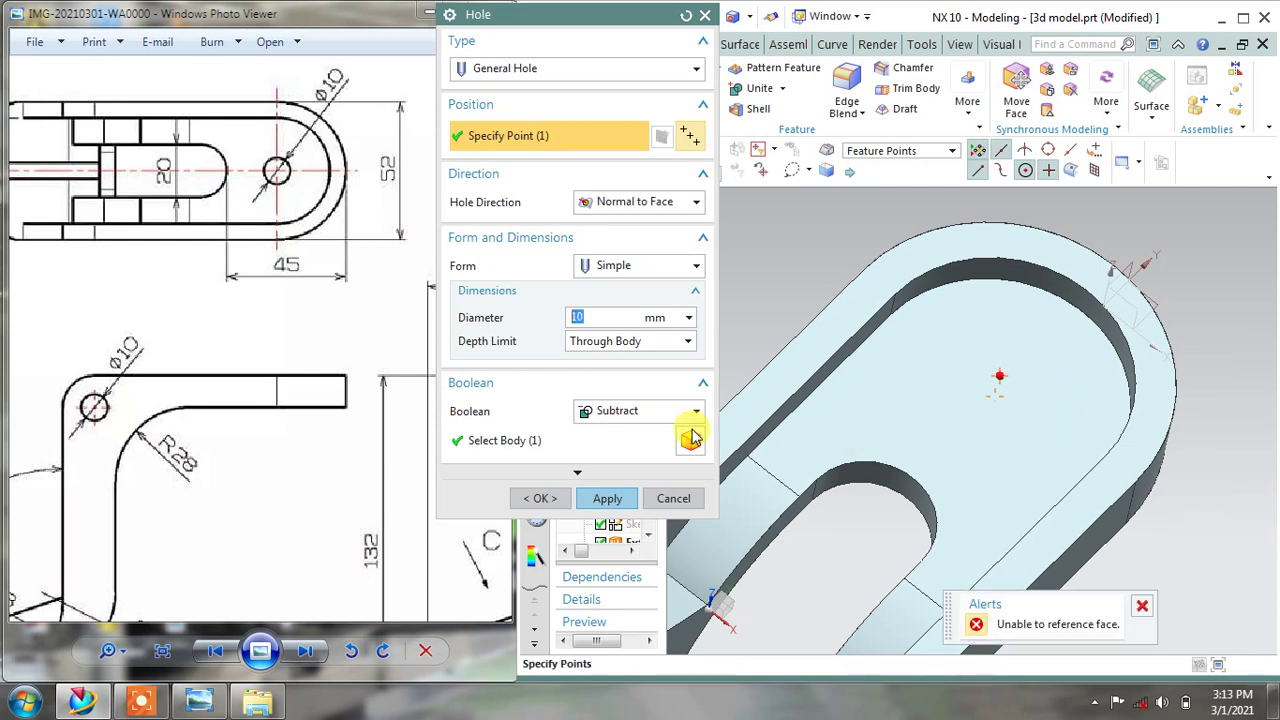
click(673, 498)
middle_drag(1063, 366, 1034, 346)
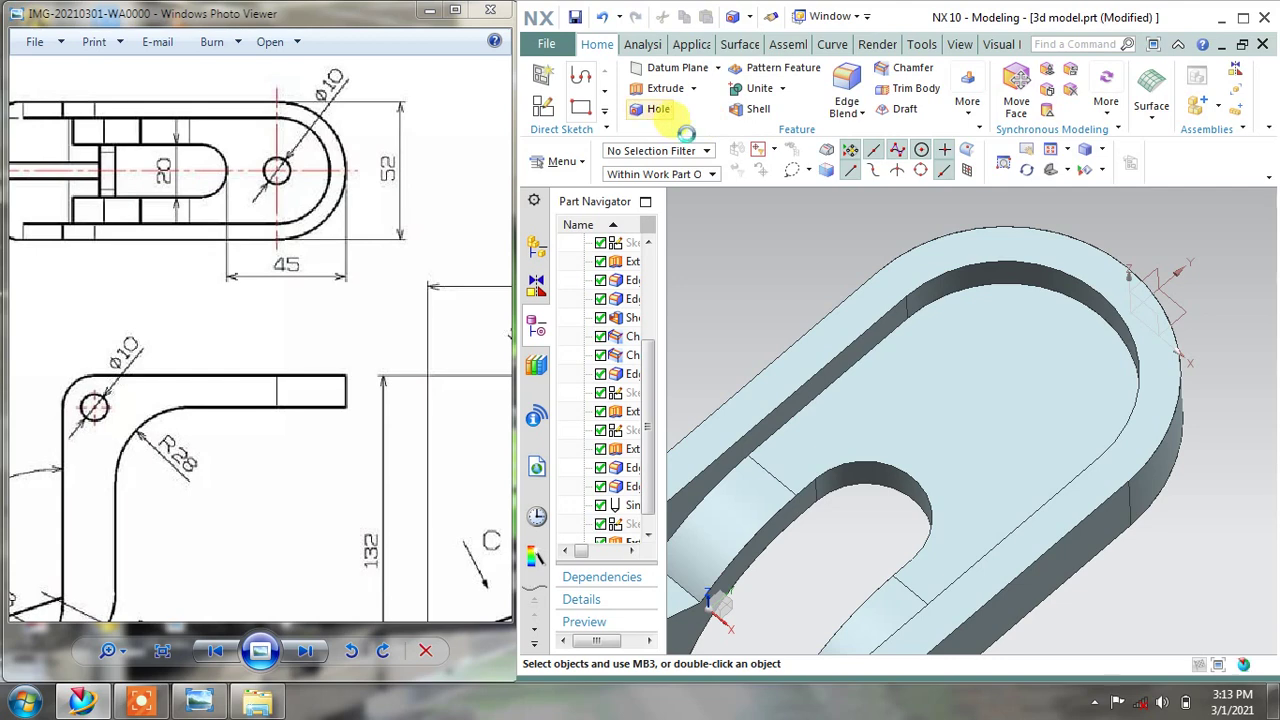
middle_drag(1057, 337, 1043, 277)
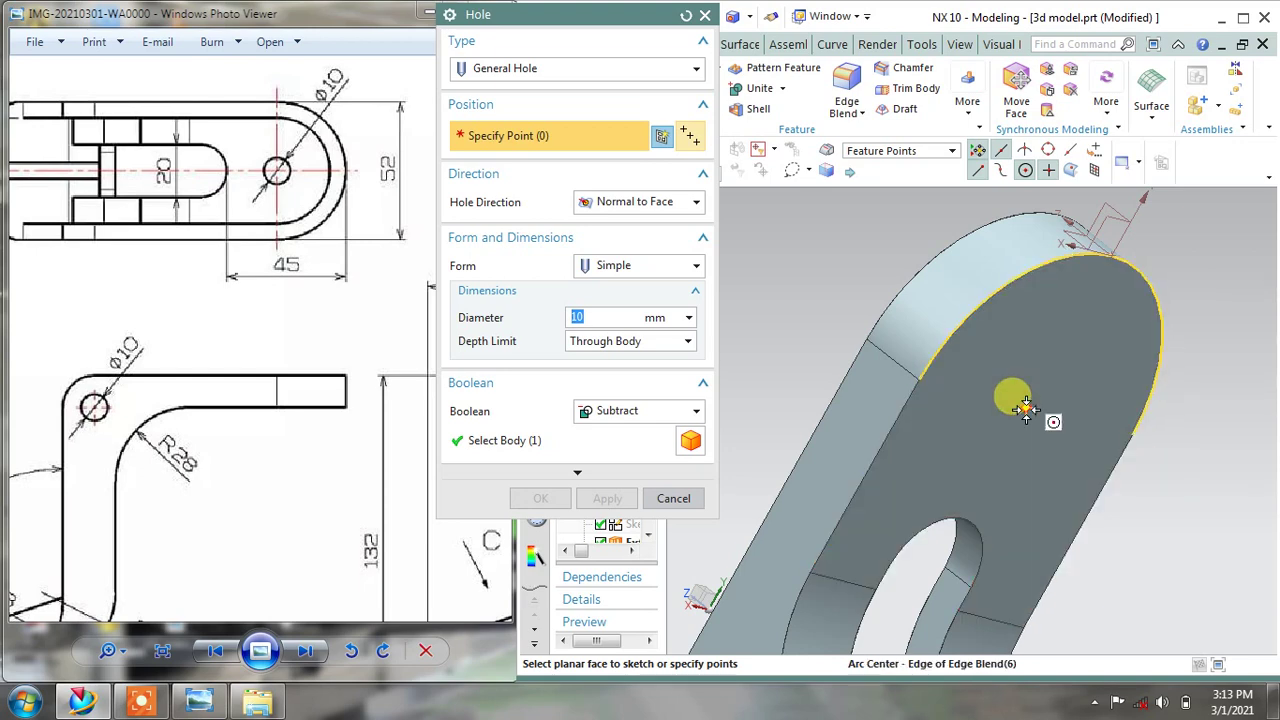
click(1026, 409)
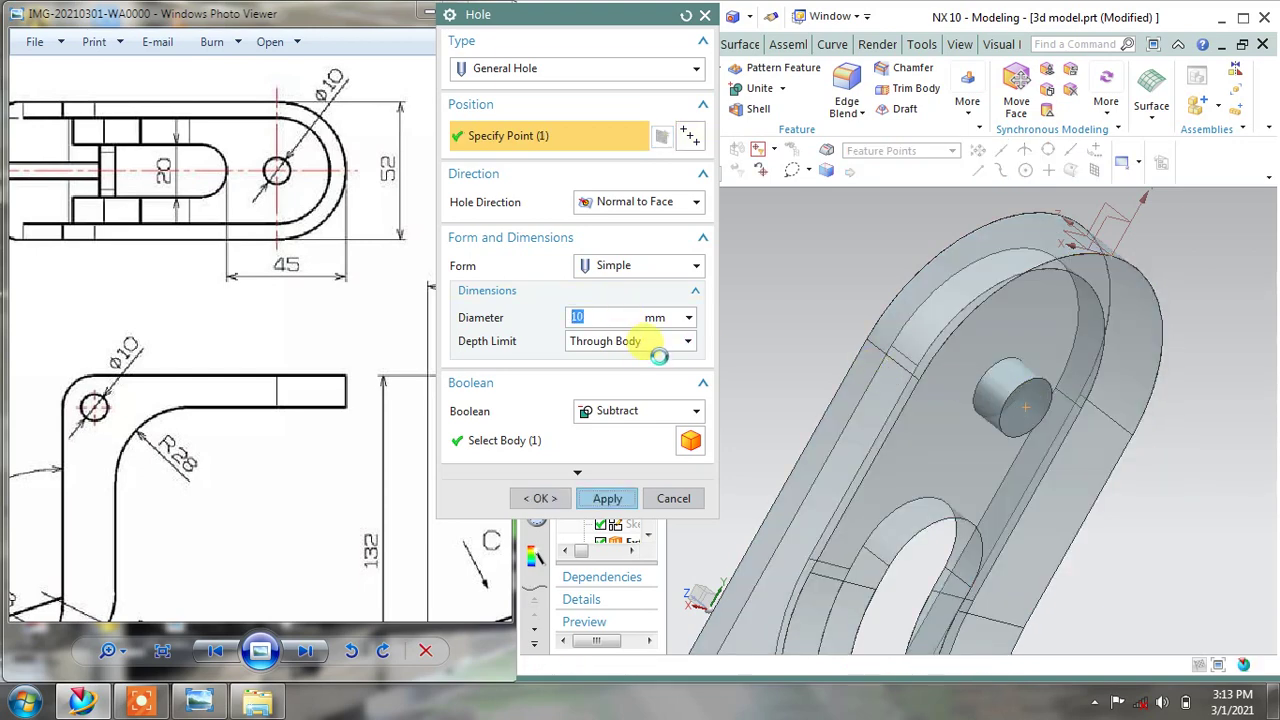
click(686, 364)
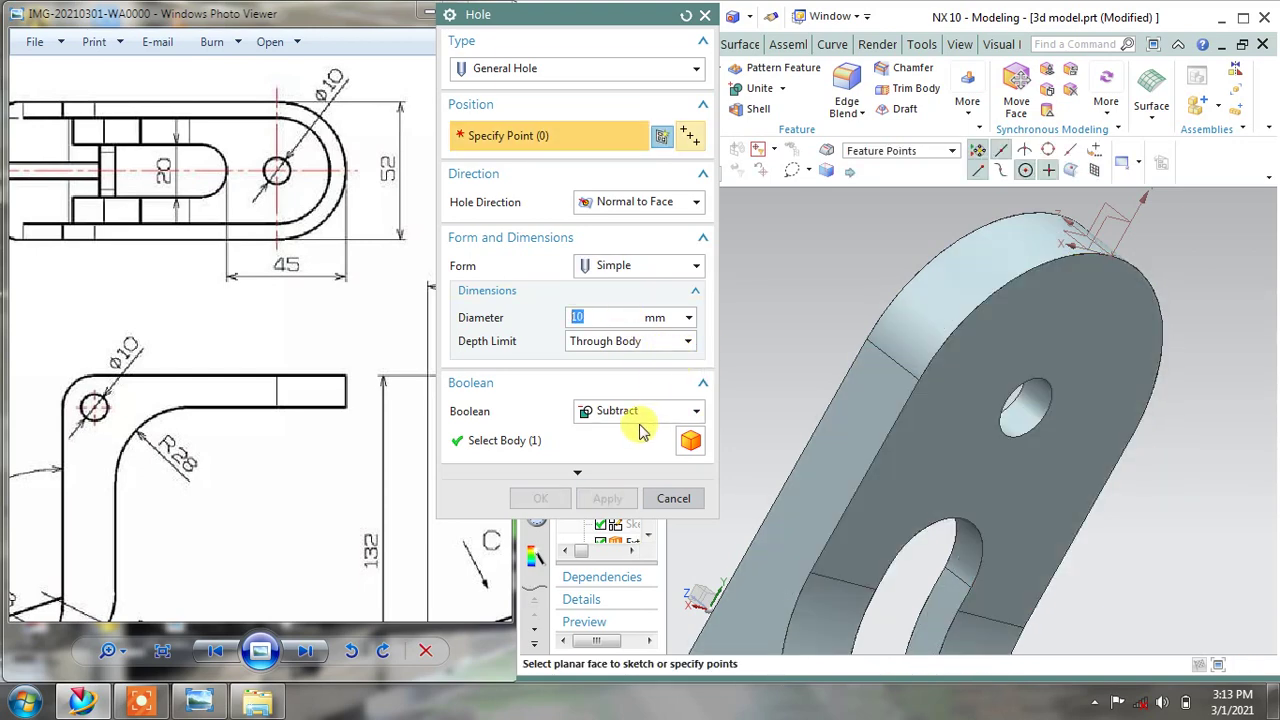
click(673, 498)
mouse_move(849, 349)
middle_down()
mouse_move(945, 345)
mouse_move(903, 333)
middle_up()
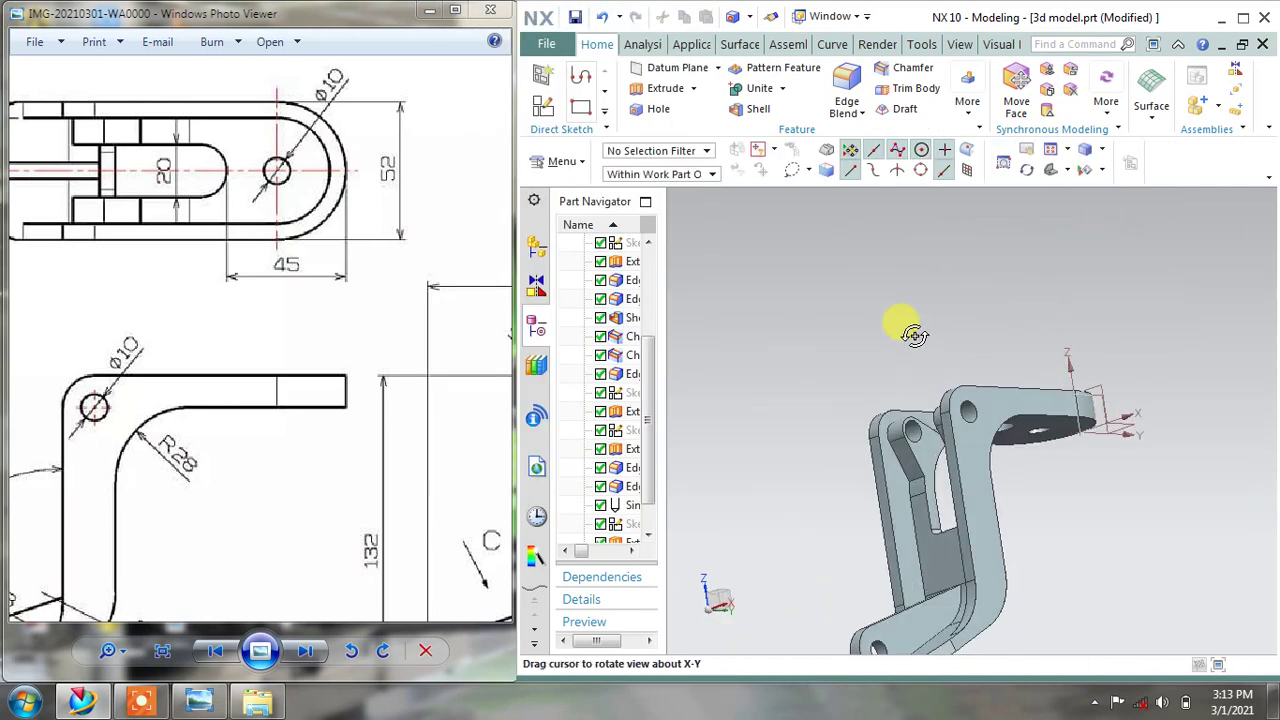
Zoom out the reference drawing, widen the Part Navigator to show status, and select Extrude (4)
middle_drag(857, 277, 935, 400)
scroll(335, 268, down, 2)
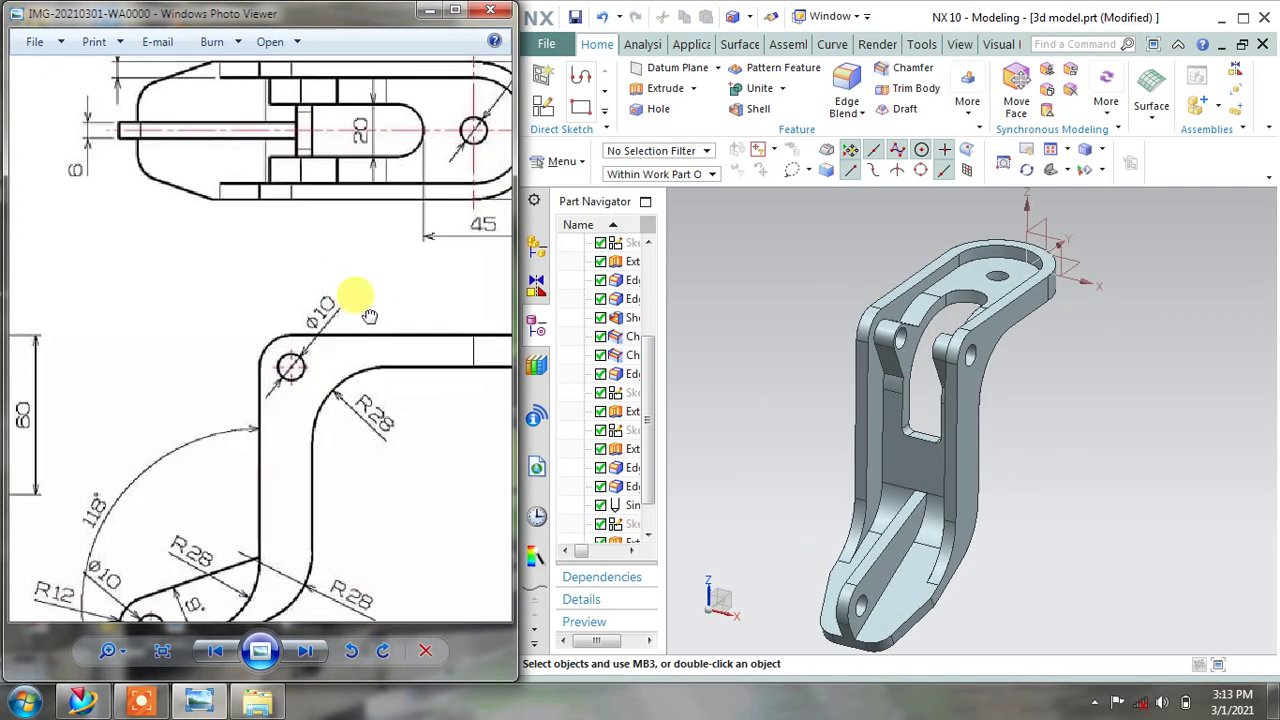
scroll(390, 226, down, 2)
scroll(358, 268, down, 2)
mouse_move(358, 268)
mouse_down()
mouse_move(285, 270)
mouse_move(285, 300)
mouse_up()
scroll(288, 272, down, 1)
scroll(292, 307, down, 1)
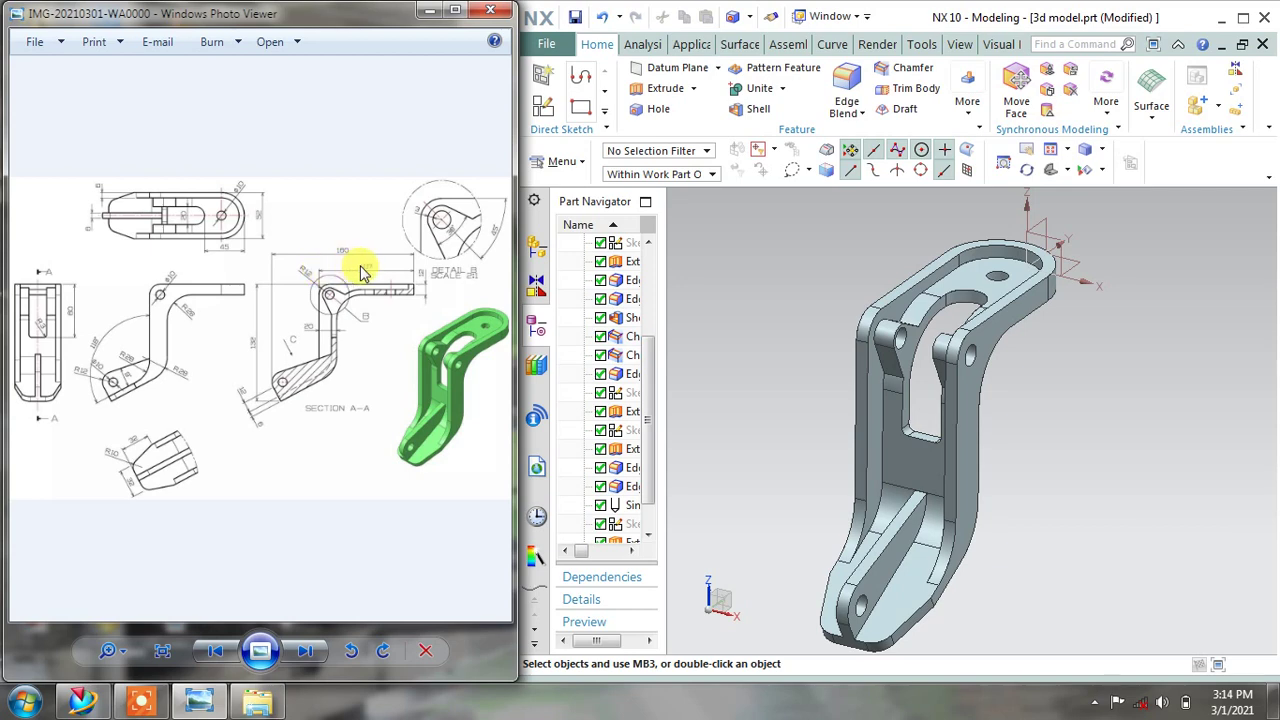
mouse_move(829, 337)
middle_down()
mouse_move(870, 360)
mouse_move(853, 326)
middle_up()
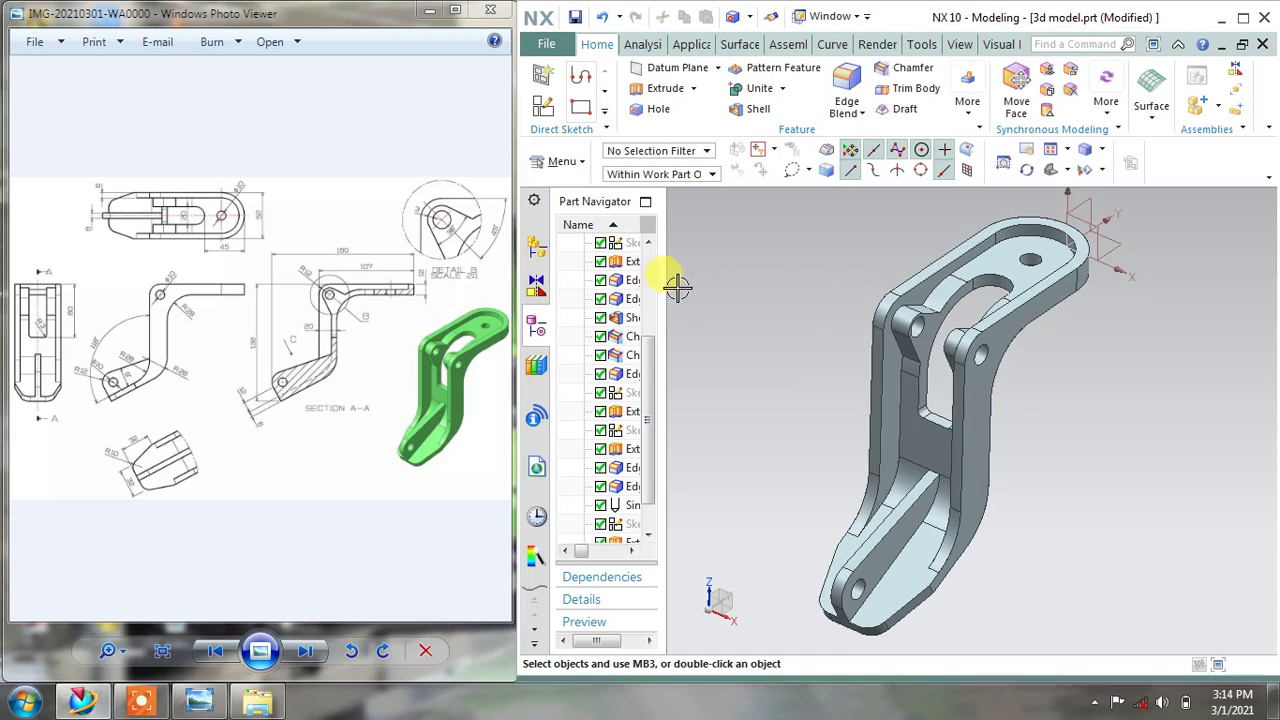
drag(662, 286, 790, 288)
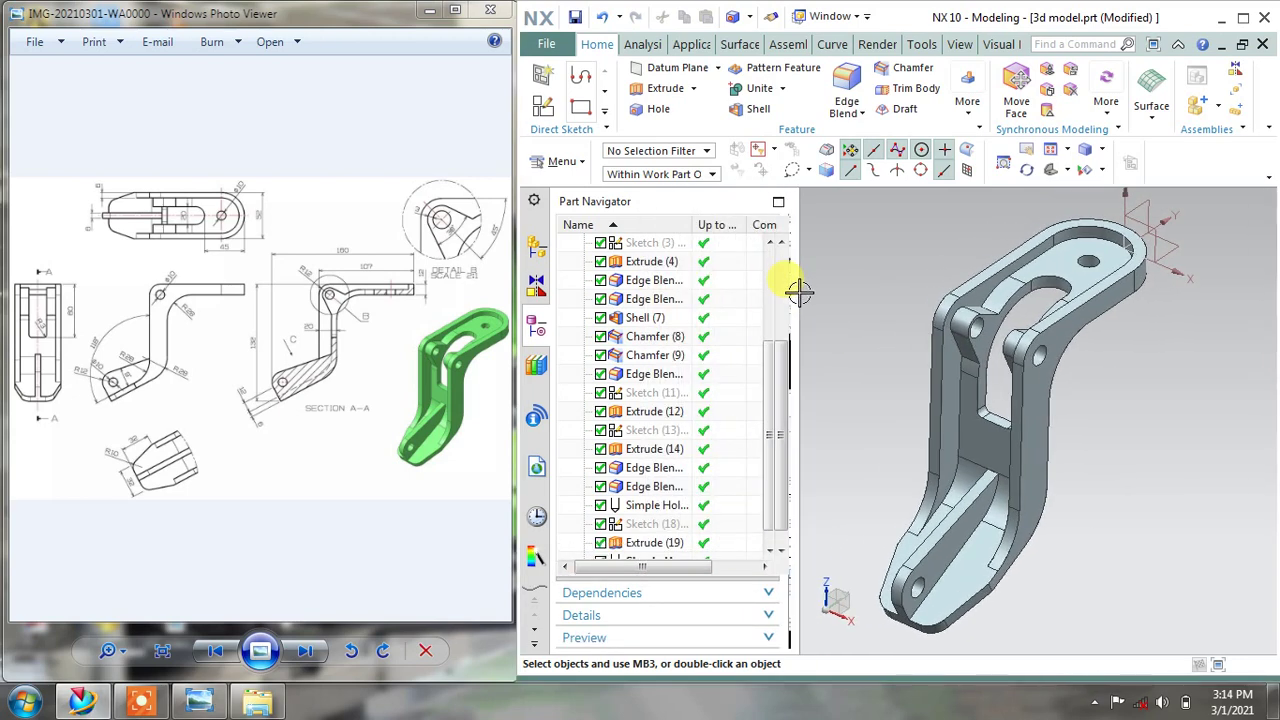
click(650, 265)
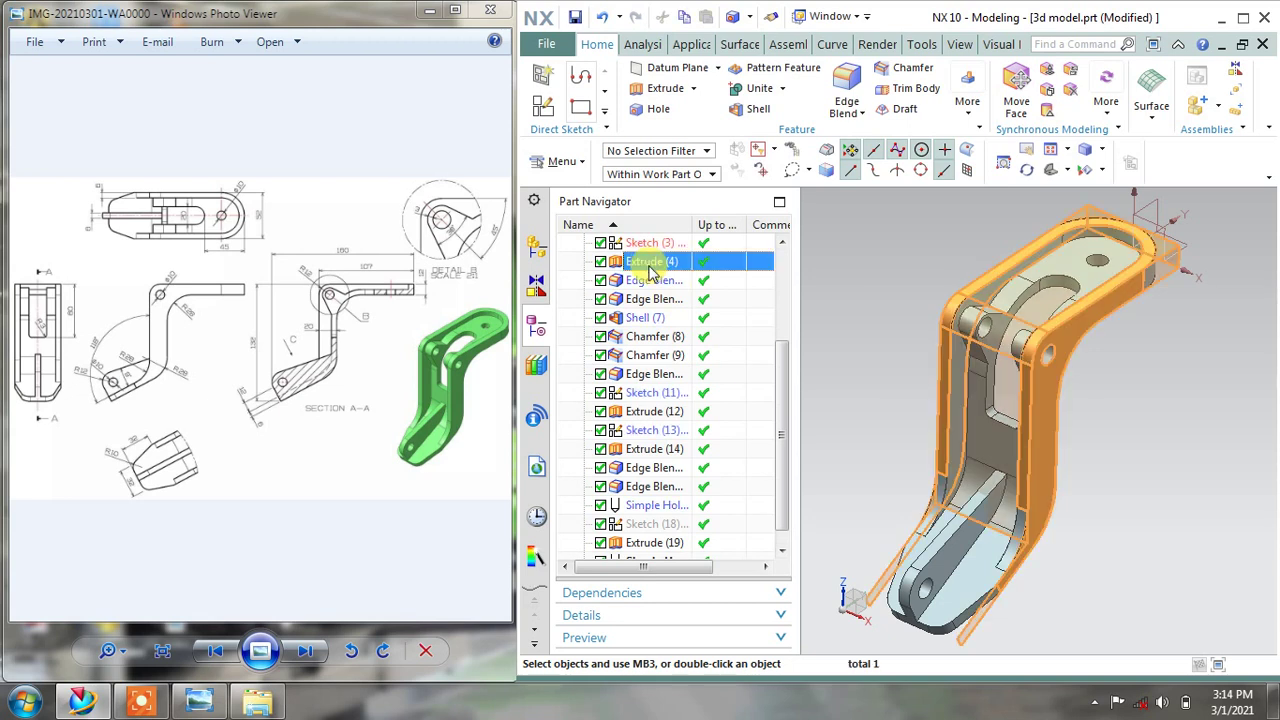
Select every solid feature from Extrude (4) through Simple Hole (17) in the Part Navigator
ctrl+click(650, 282)
ctrl+click(650, 299)
ctrl+click(645, 317)
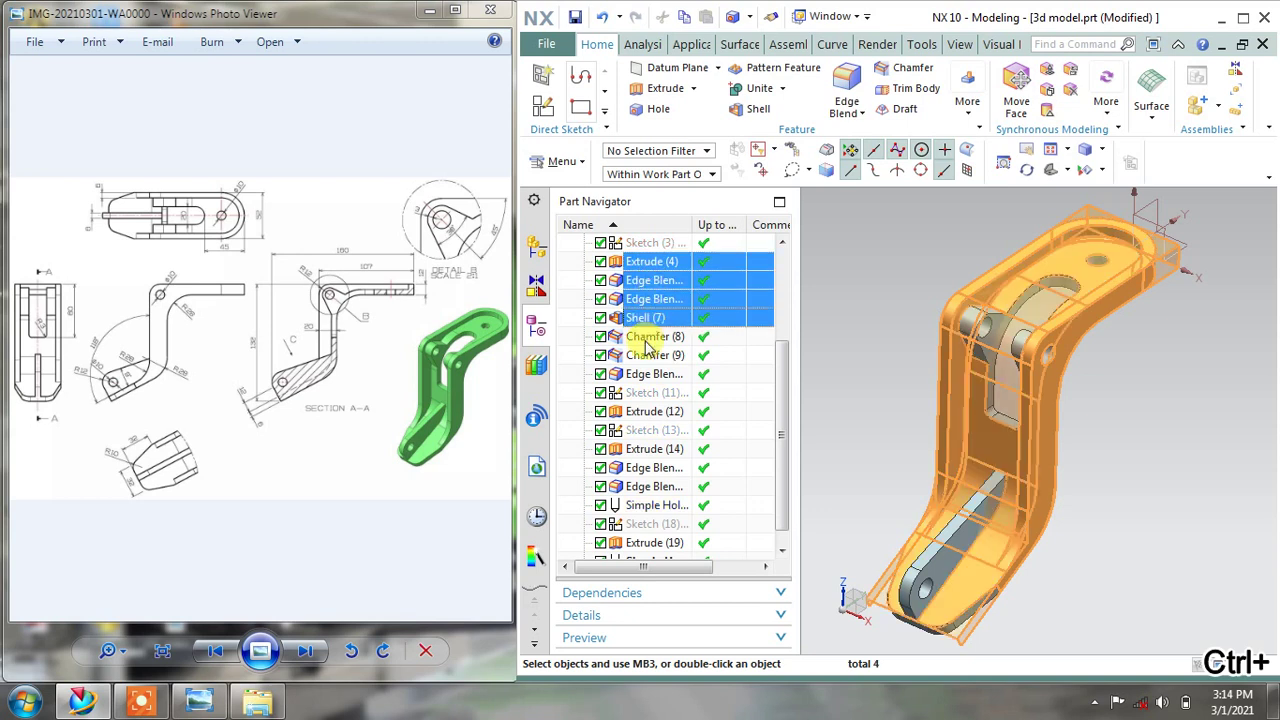
ctrl+click(645, 336)
ctrl+click(648, 355)
ctrl+click(648, 373)
ctrl+click(648, 411)
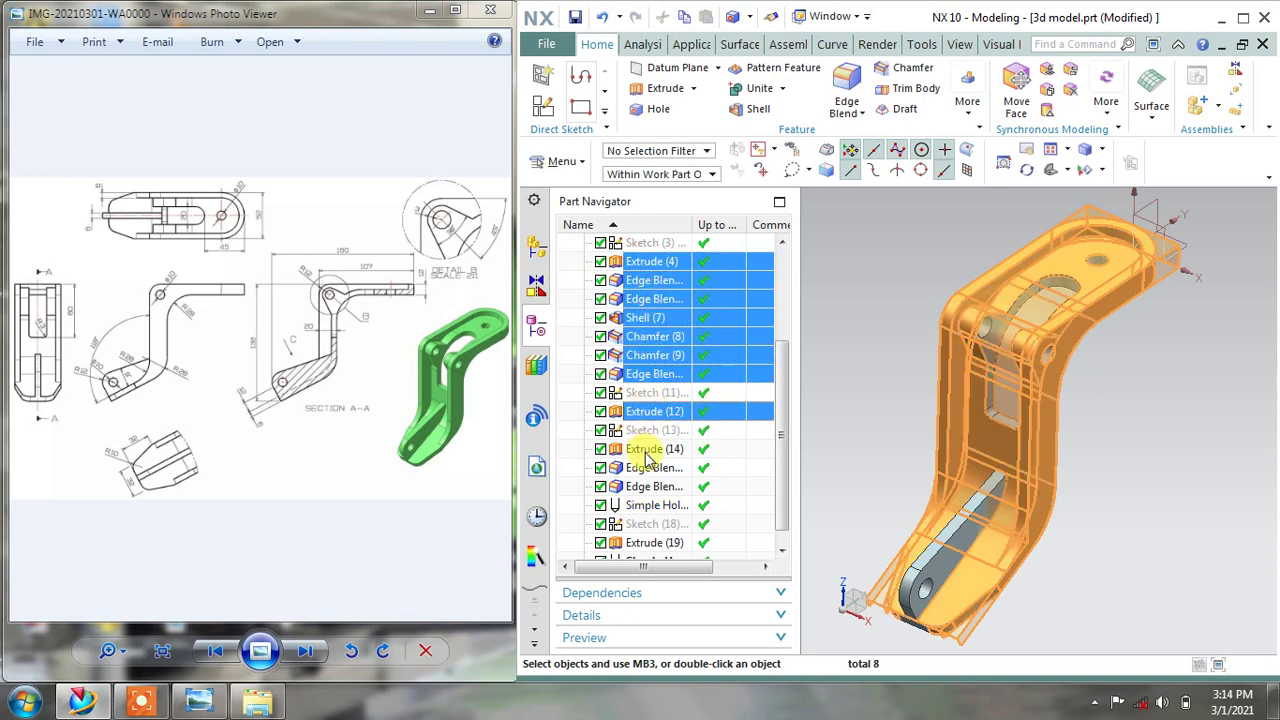
ctrl+click(645, 449)
ctrl+click(645, 467)
ctrl+click(645, 486)
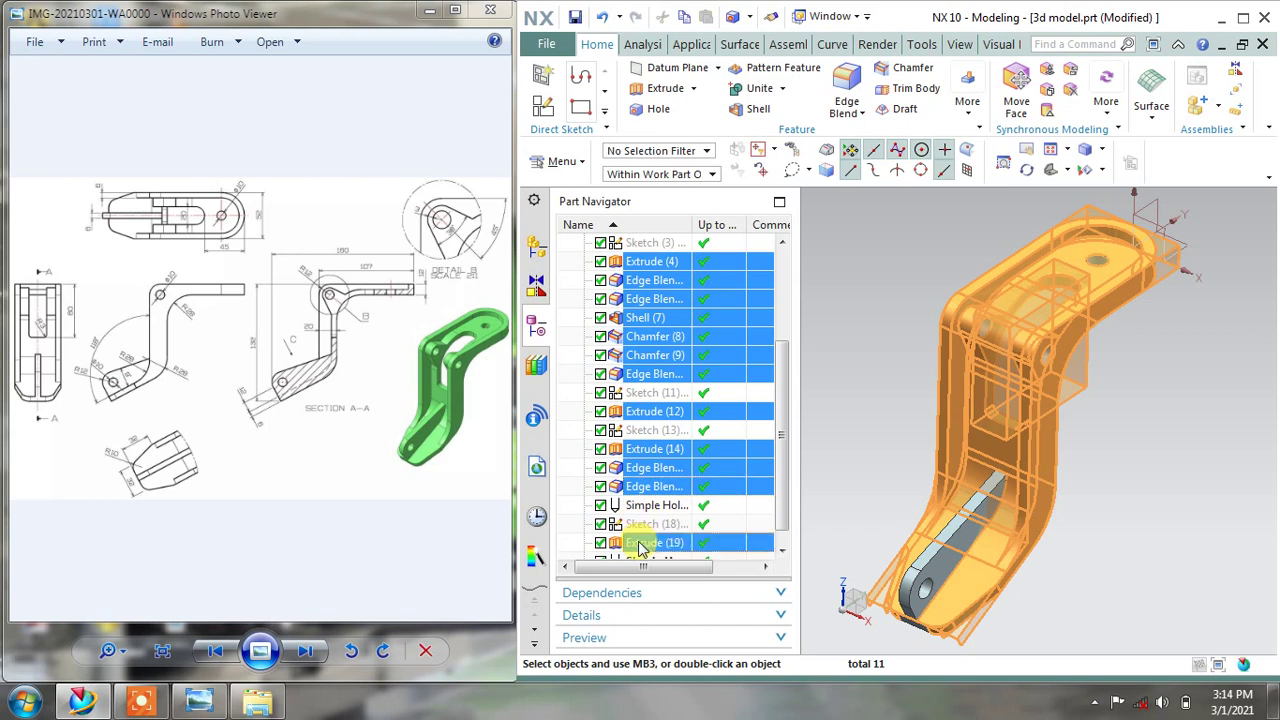
ctrl+click(645, 542)
scroll(785, 460, down, 1)
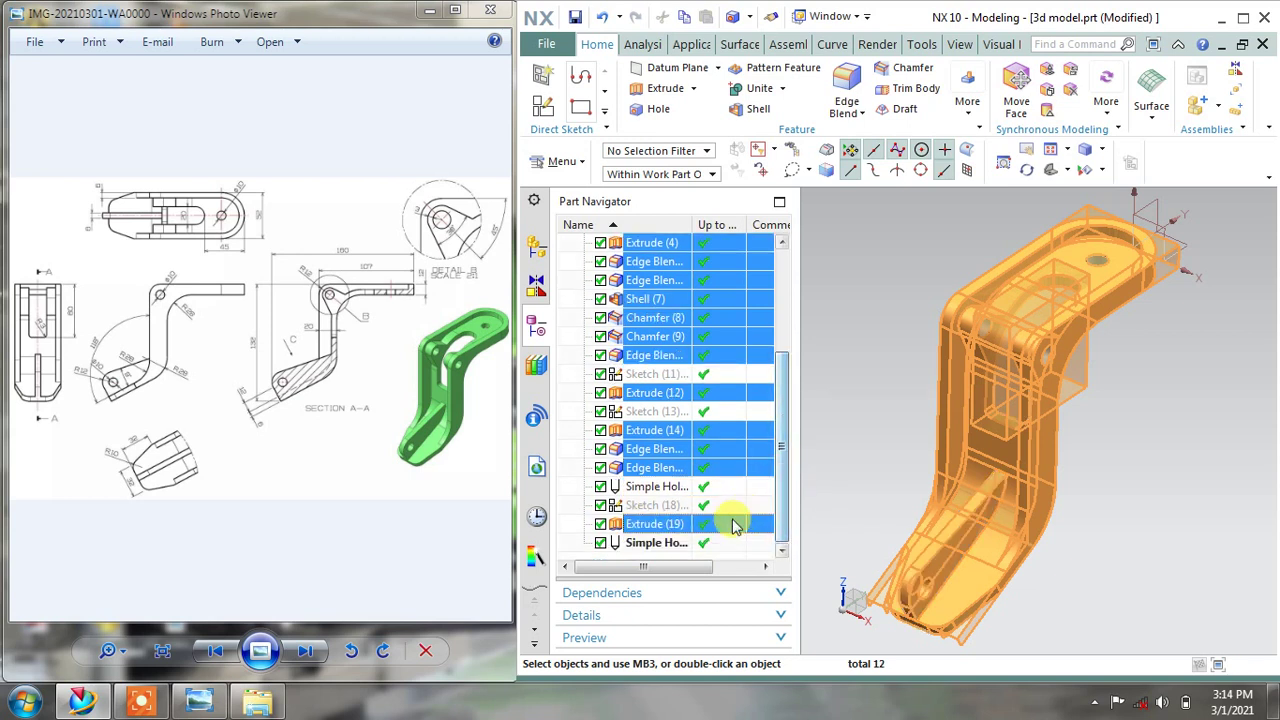
ctrl+click(650, 542)
ctrl+click(650, 488)
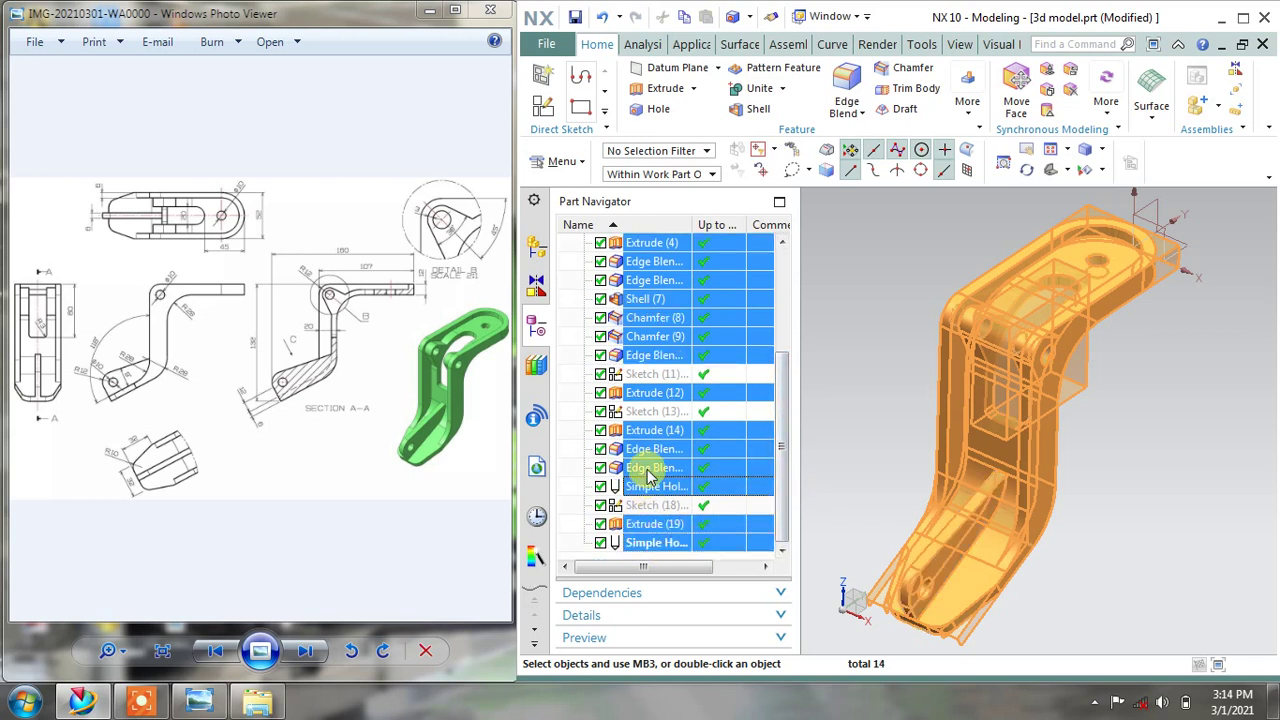
Assign a vibrant green face colour to the selected features
right_click(645, 467)
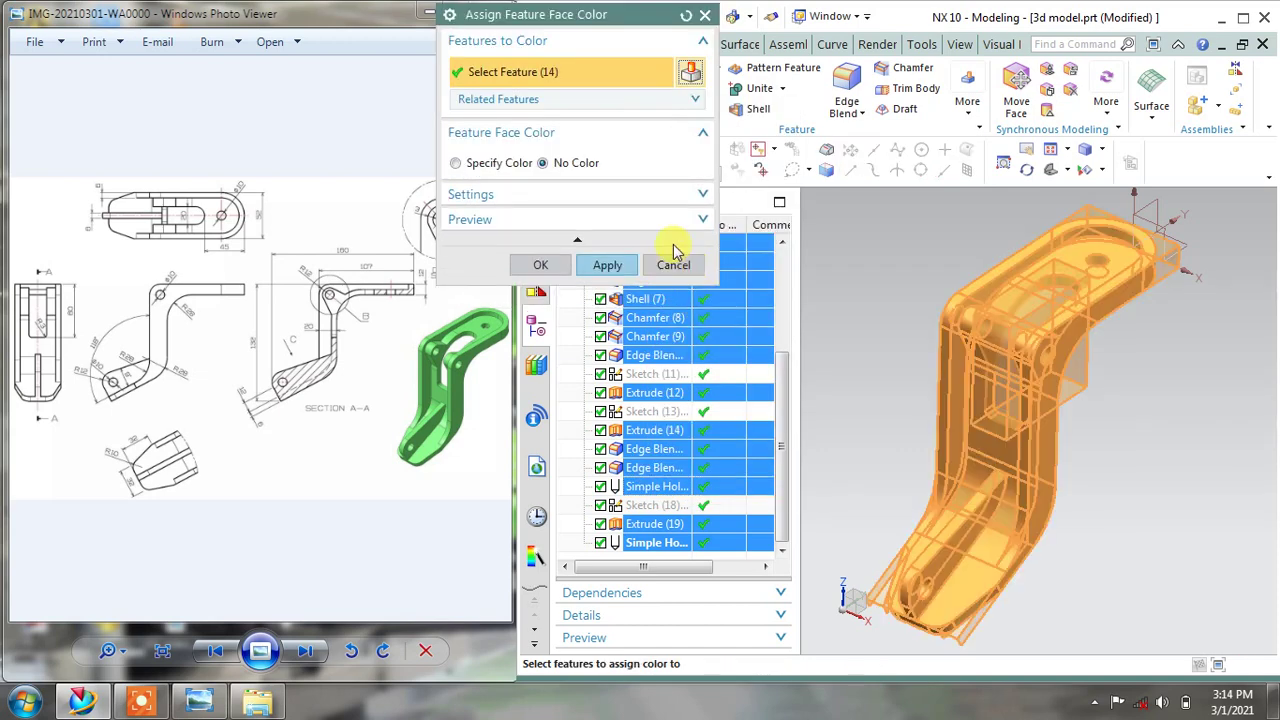
click(525, 165)
click(688, 184)
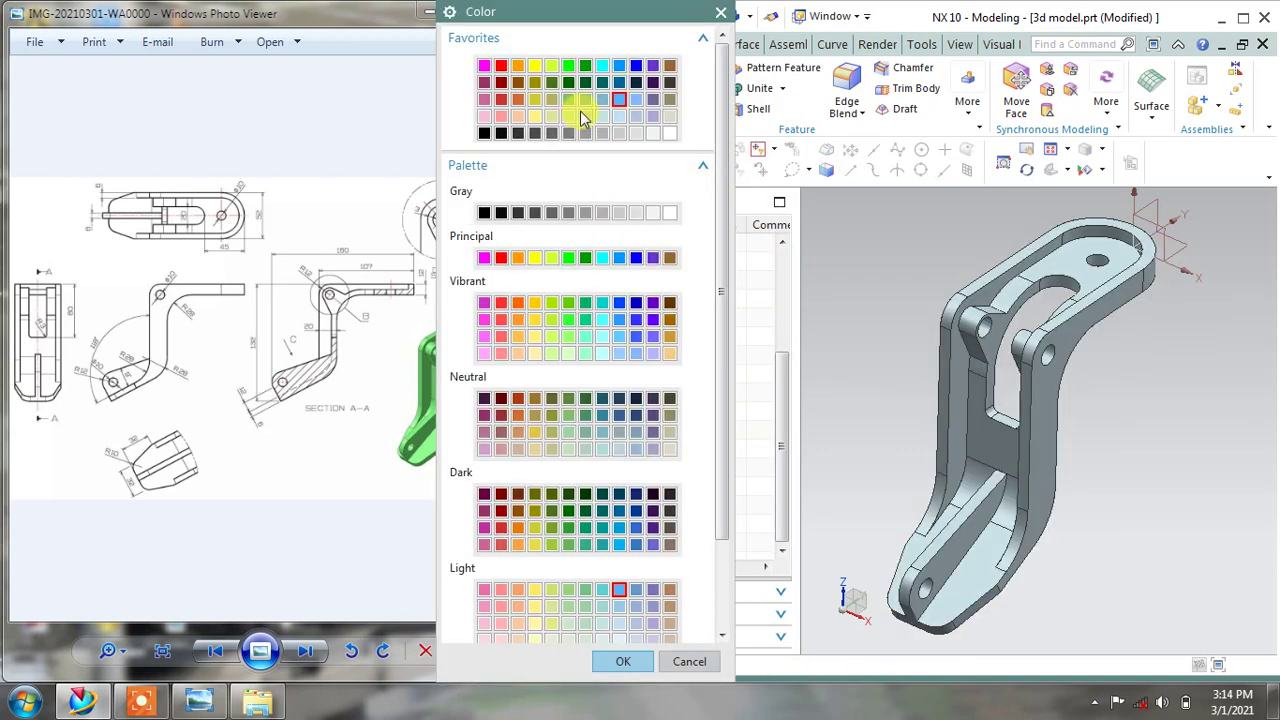
click(567, 322)
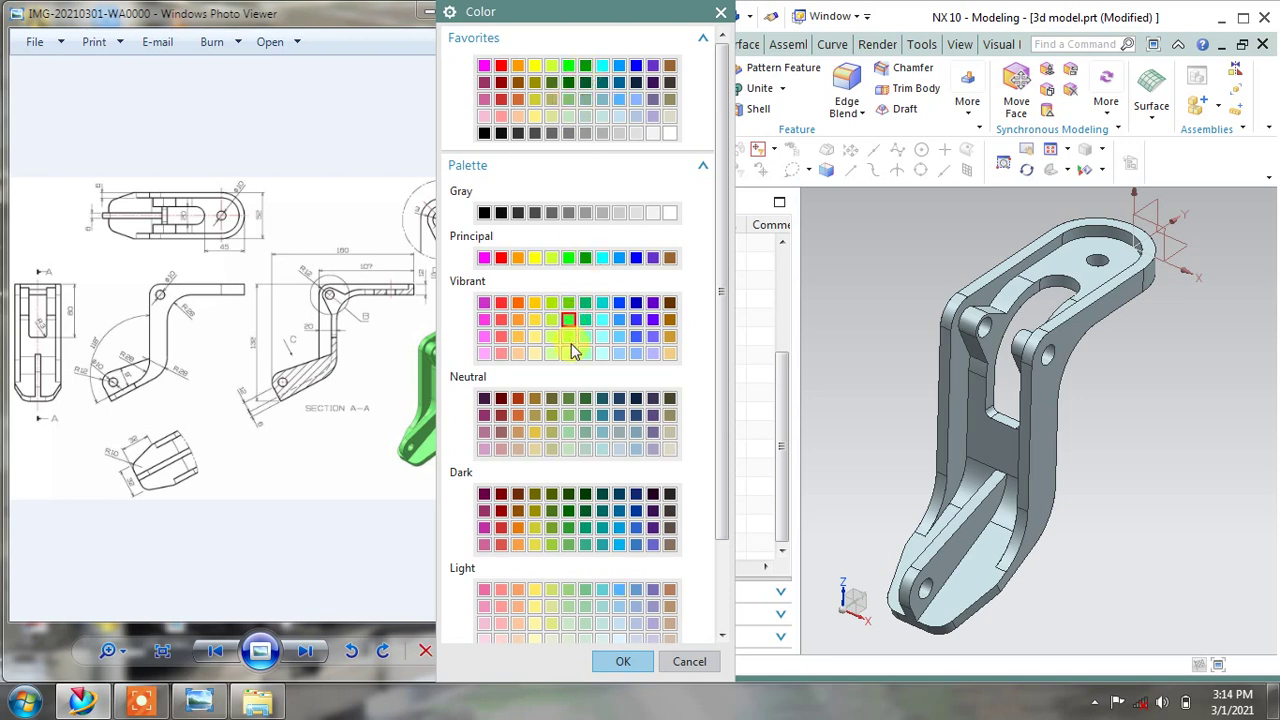
click(620, 662)
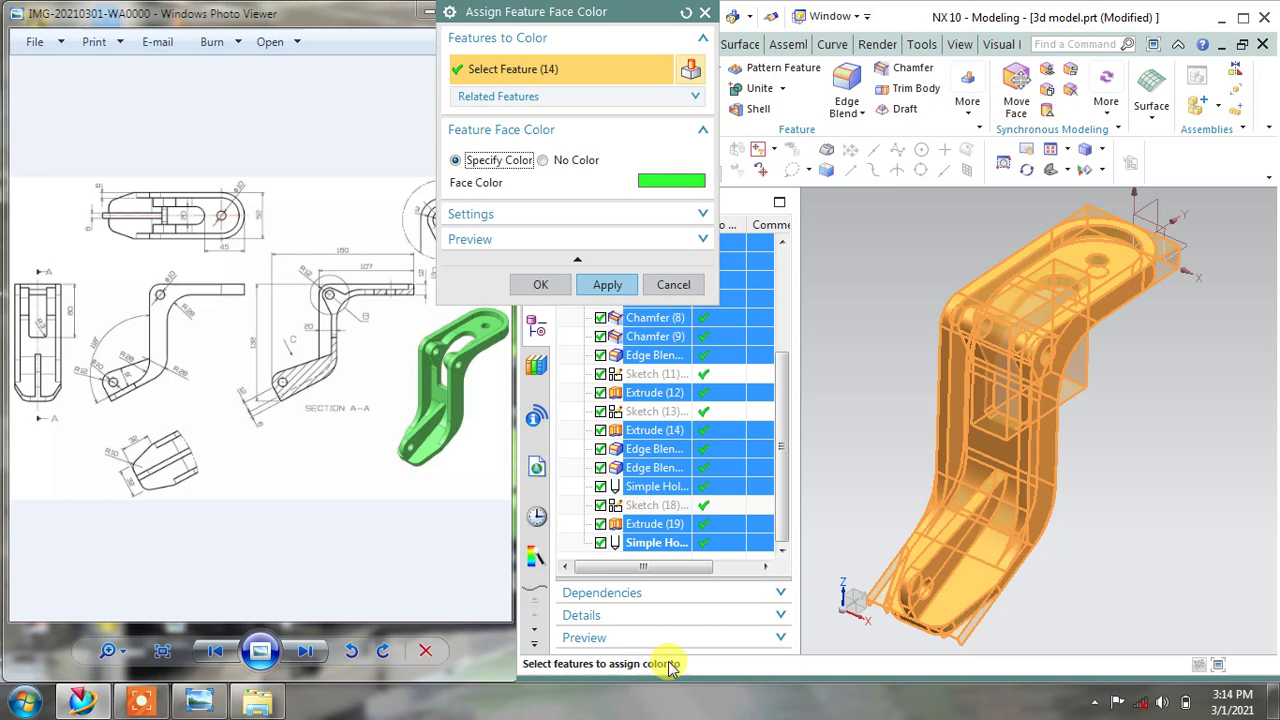
click(607, 284)
click(672, 285)
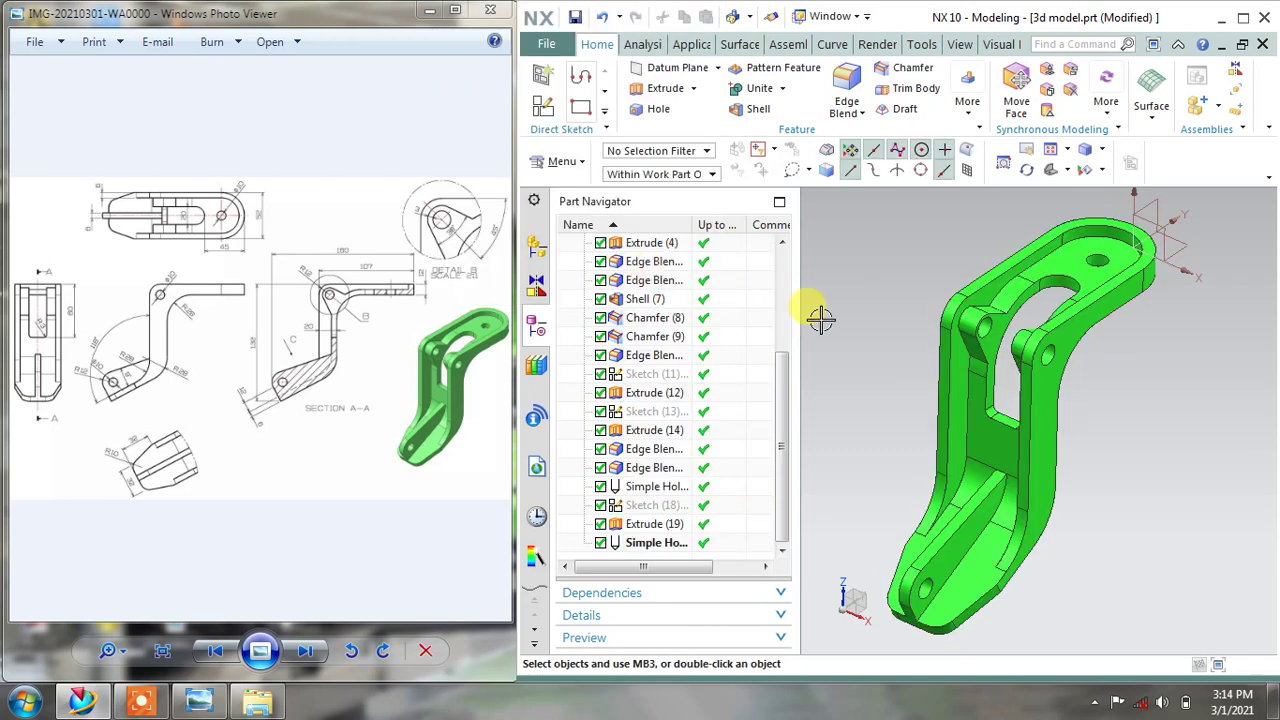
Switch the display to Shaded and turn on True Shading with a floor shadow
click(1102, 170)
click(1183, 191)
right_click(1121, 337)
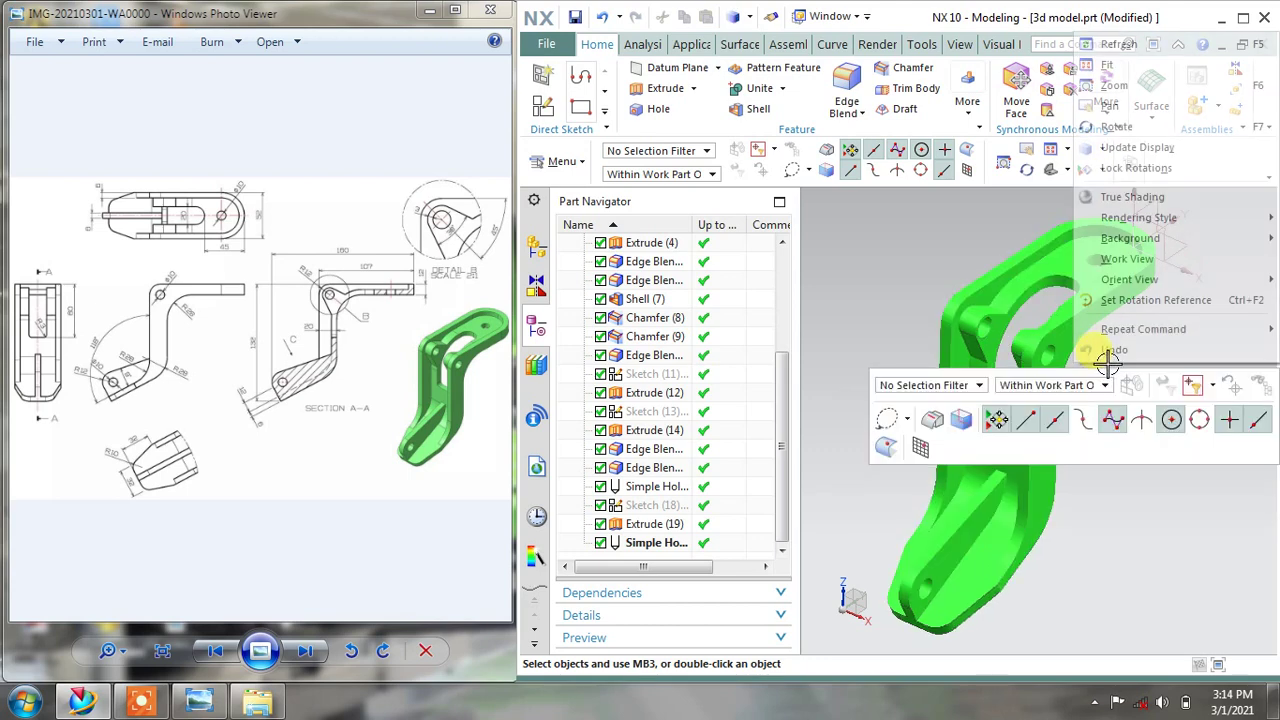
click(1128, 196)
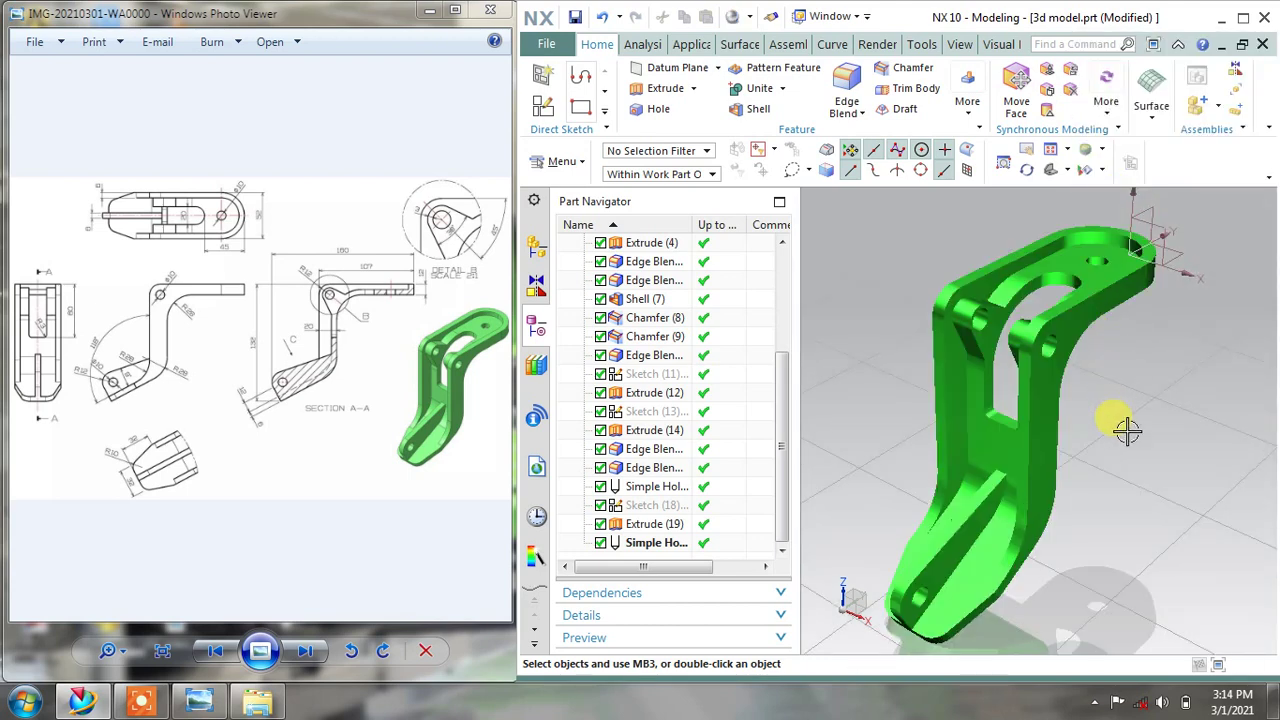
scroll(1132, 452, up, 2)
scroll(1132, 452, down, 2)
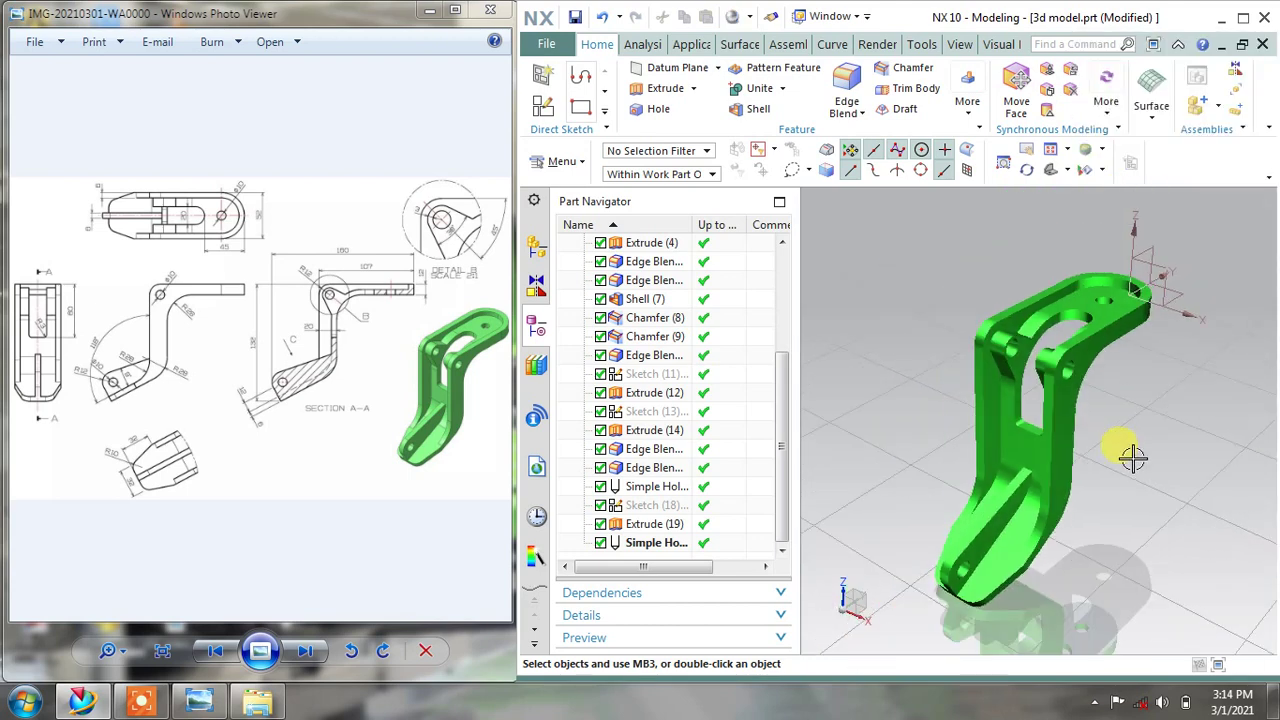
scroll(1132, 452, down, 2)
mouse_move(1116, 430)
middle_down()
mouse_move(1086, 423)
mouse_move(1100, 423)
middle_up()
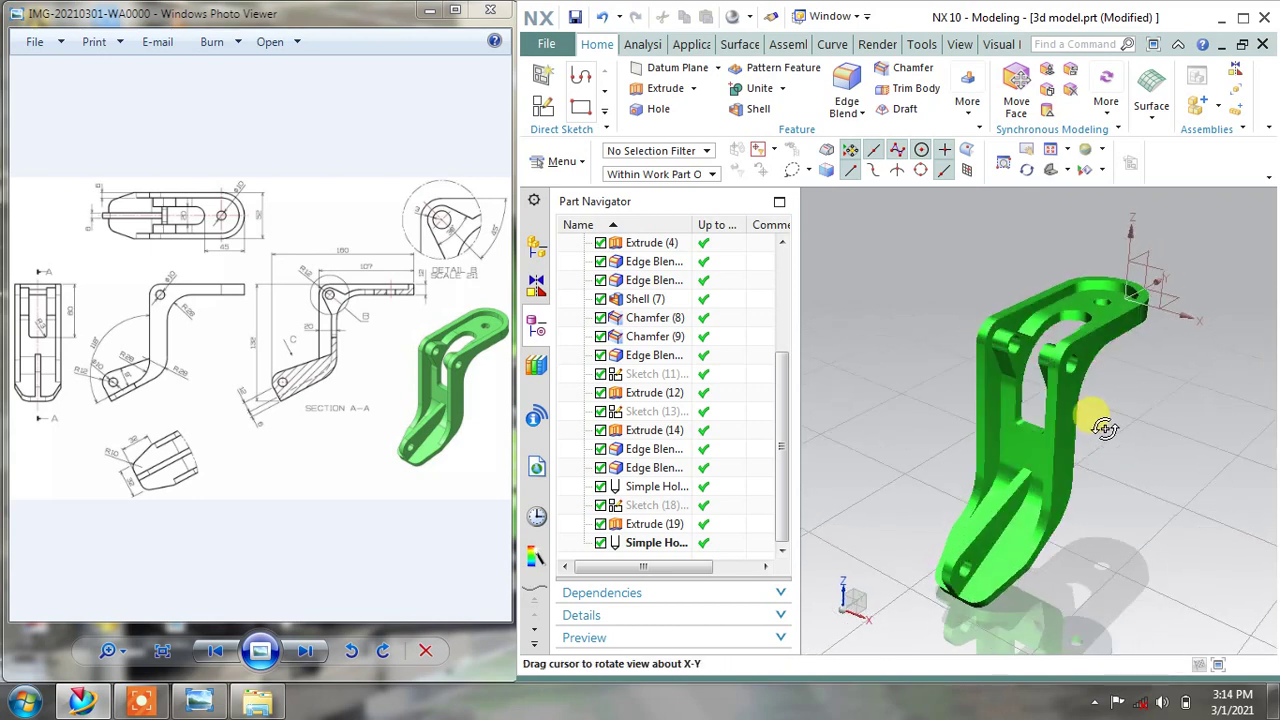
Narrow the Part Navigator, switch to Shaded with Edges, and re-enable True Shading
drag(797, 330, 618, 343)
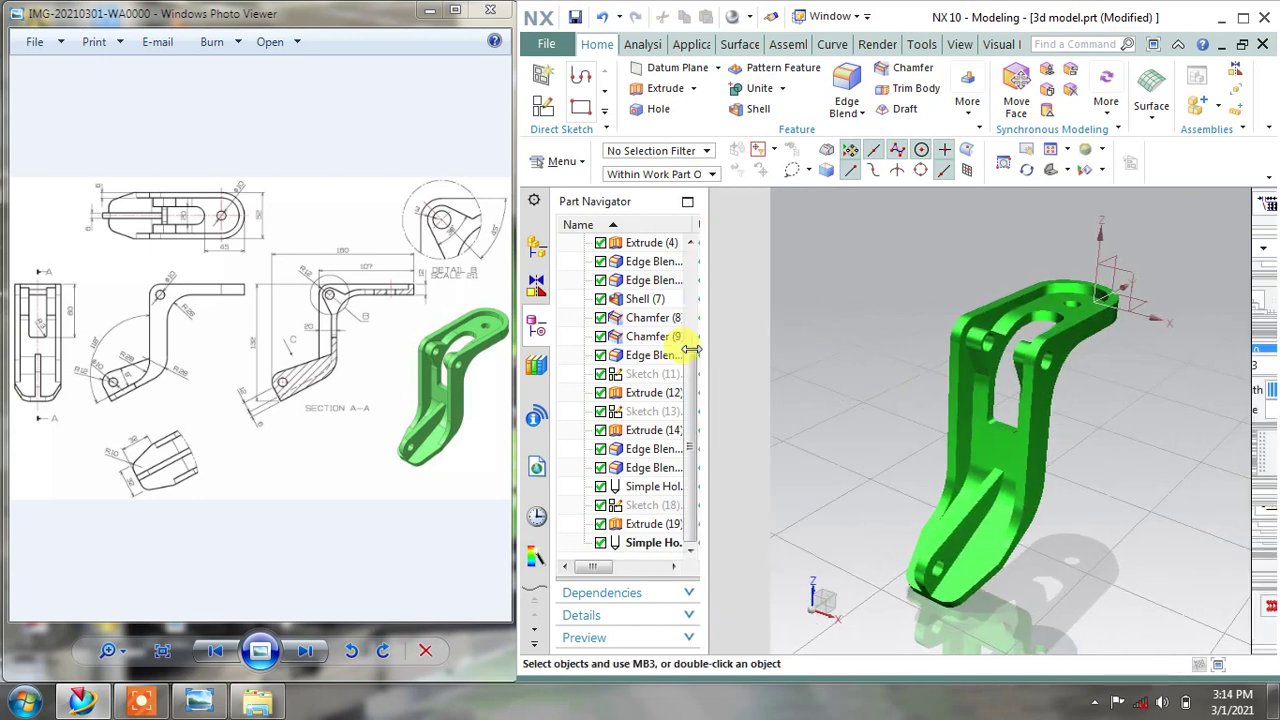
mouse_move(953, 381)
middle_down()
mouse_move(980, 360)
mouse_move(959, 343)
mouse_move(1005, 377)
mouse_move(1015, 370)
middle_up()
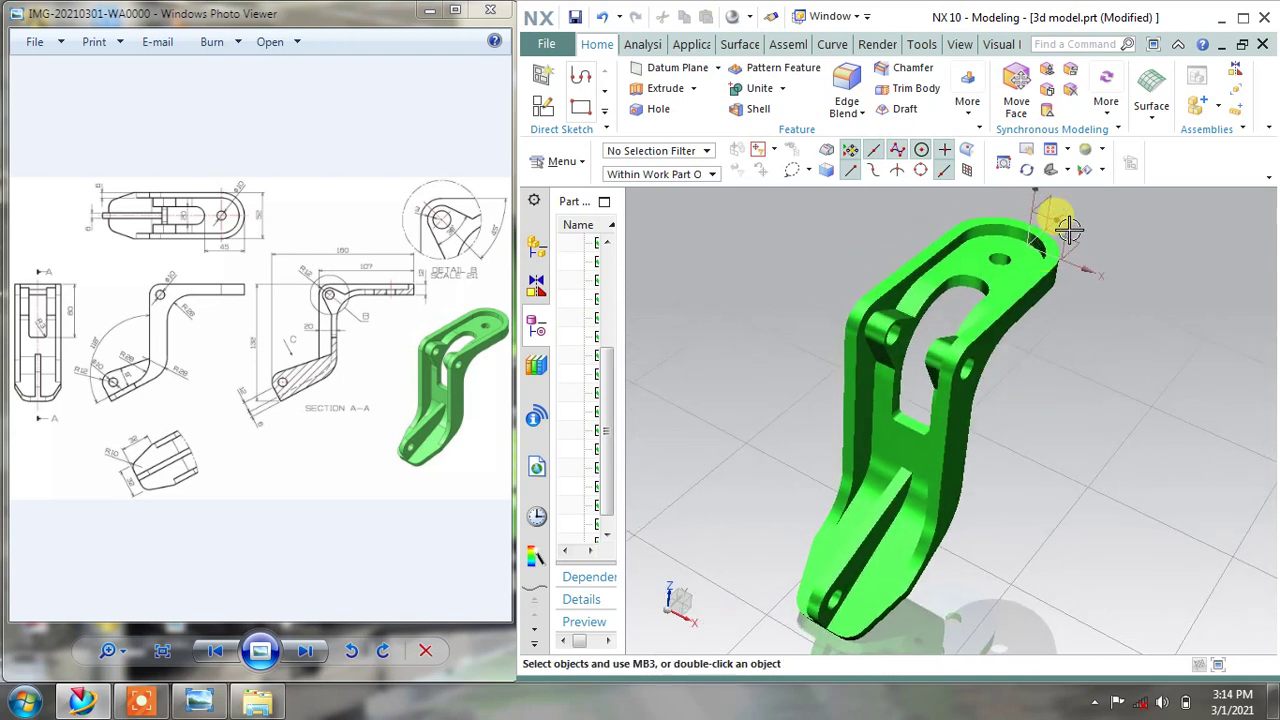
click(1105, 150)
click(1100, 172)
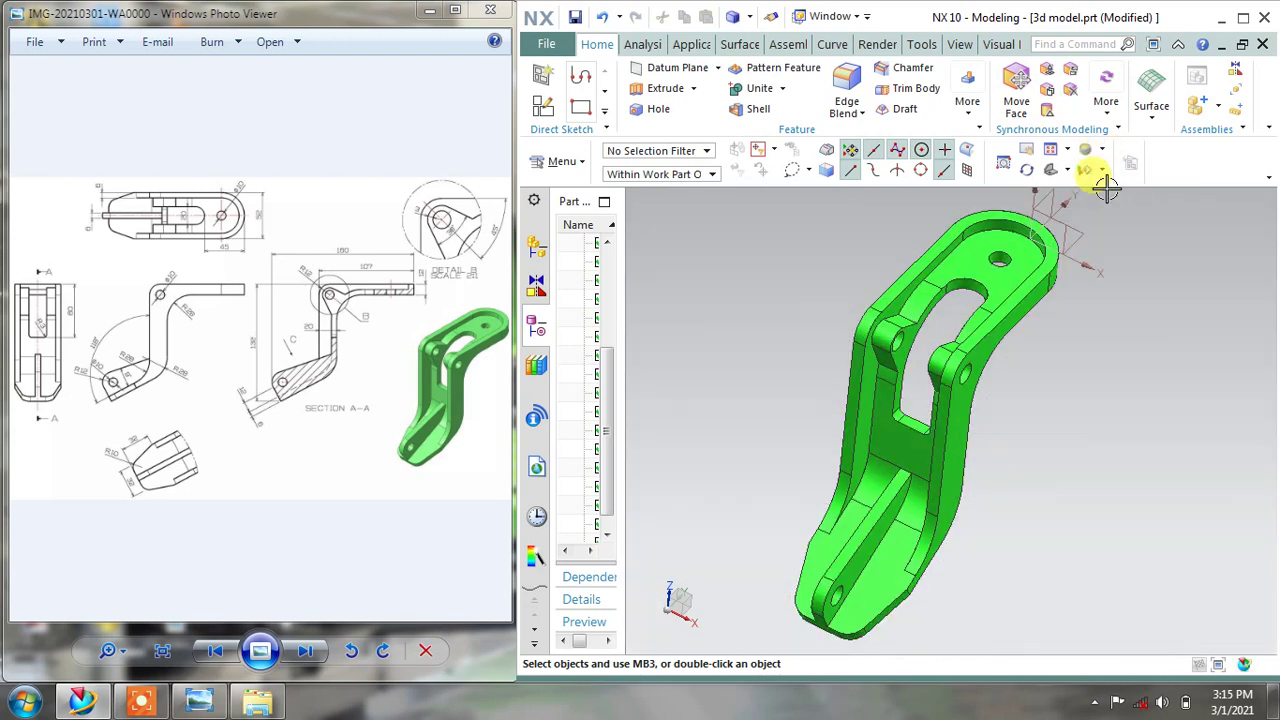
right_click(1088, 410)
click(1110, 242)
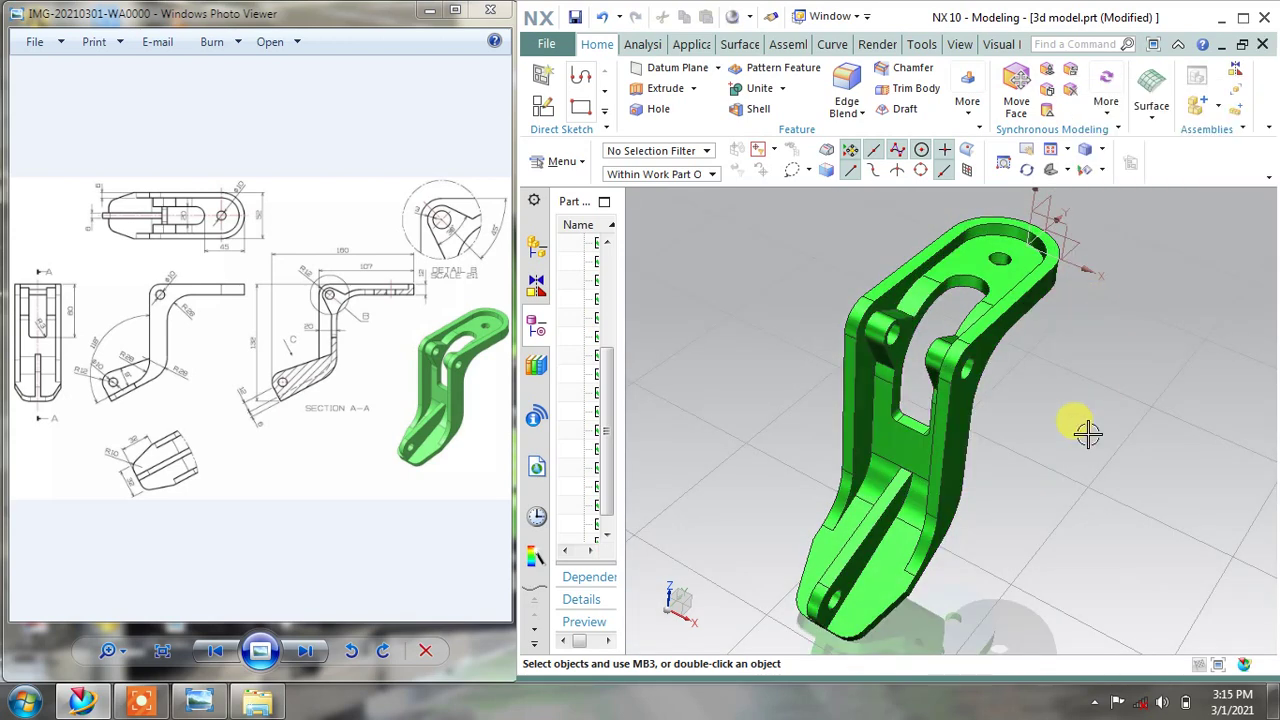
middle_drag(1074, 423, 1066, 416)
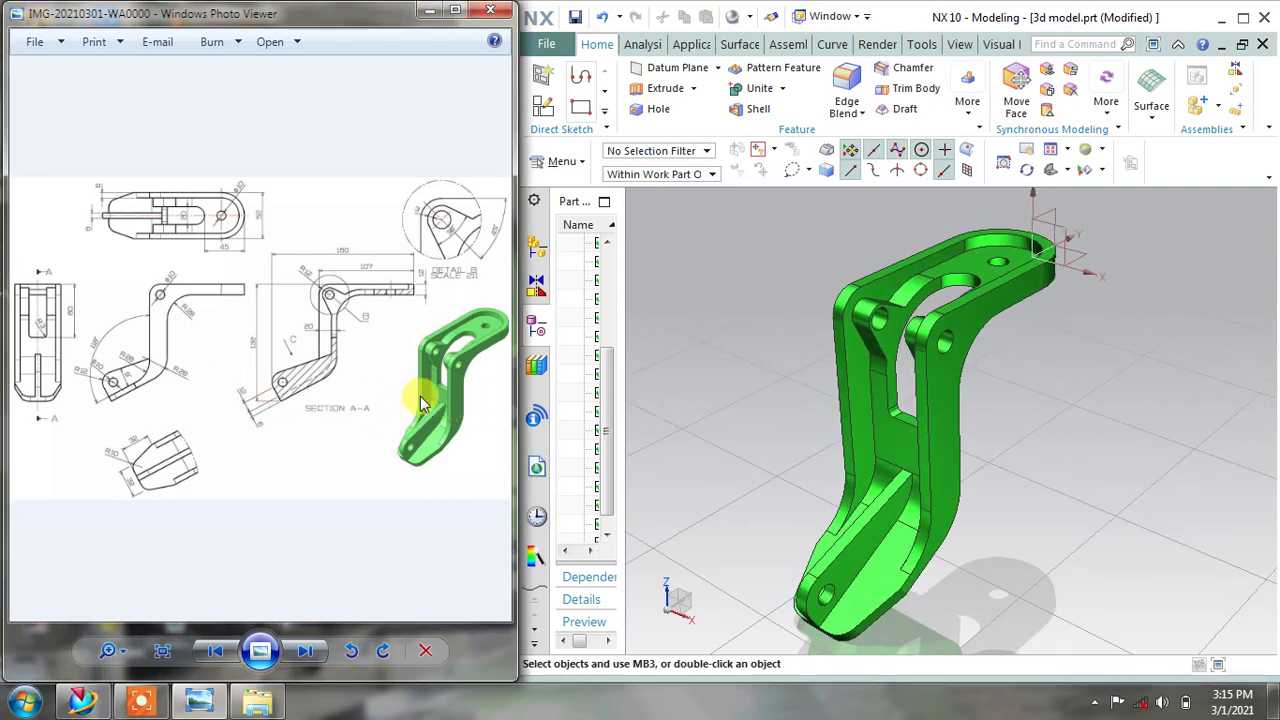
drag(515, 382, 613, 380)
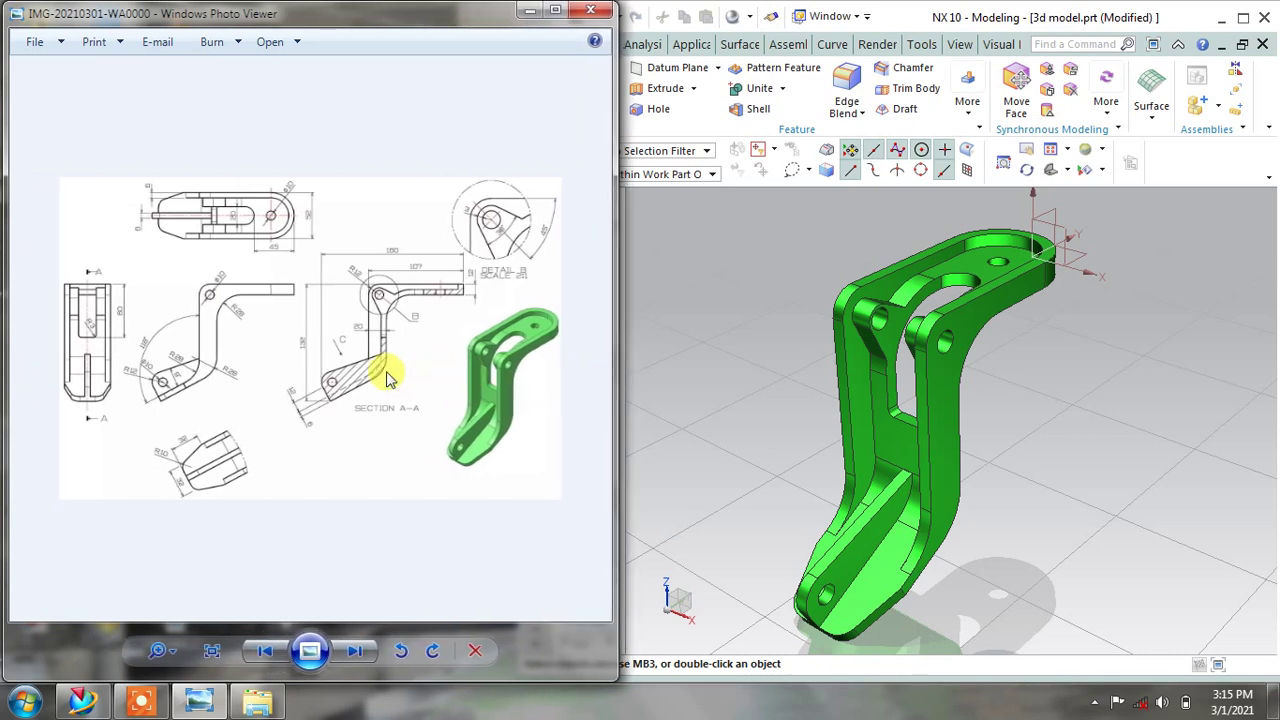
Minimize the reference drawing, maximize NX, and show the green bracket full screen
scroll(343, 370, up, 1)
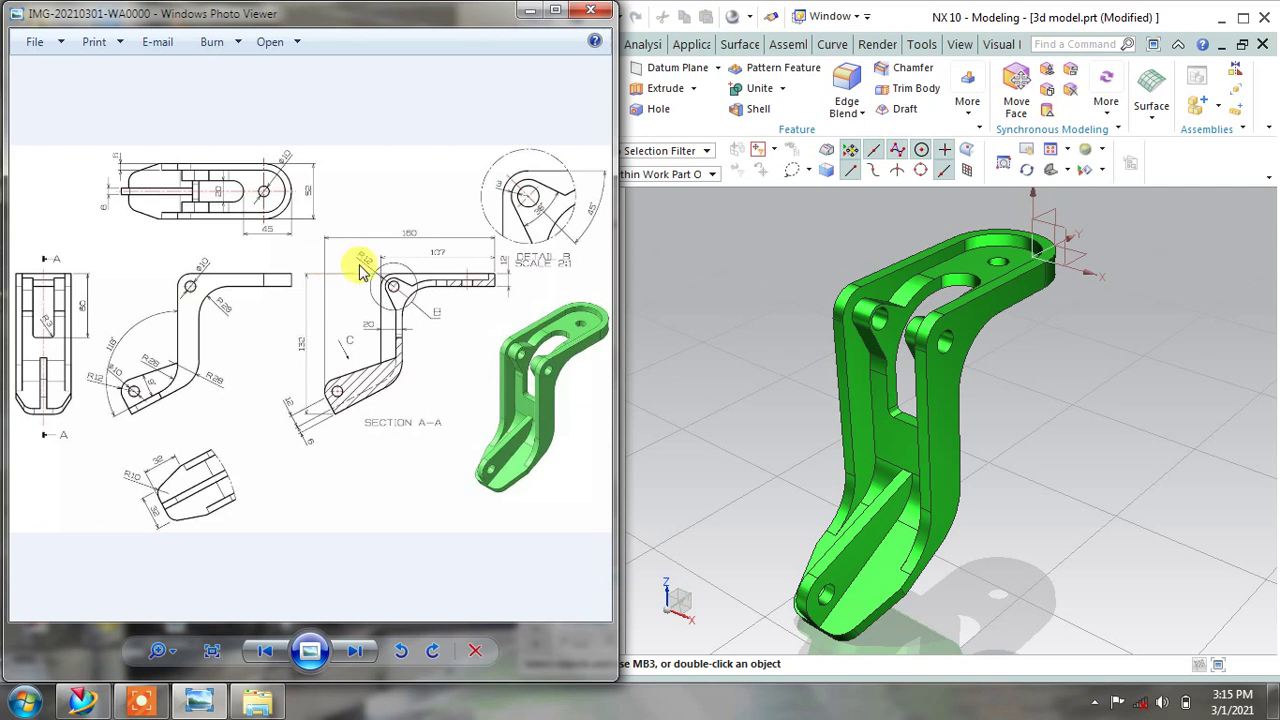
click(528, 12)
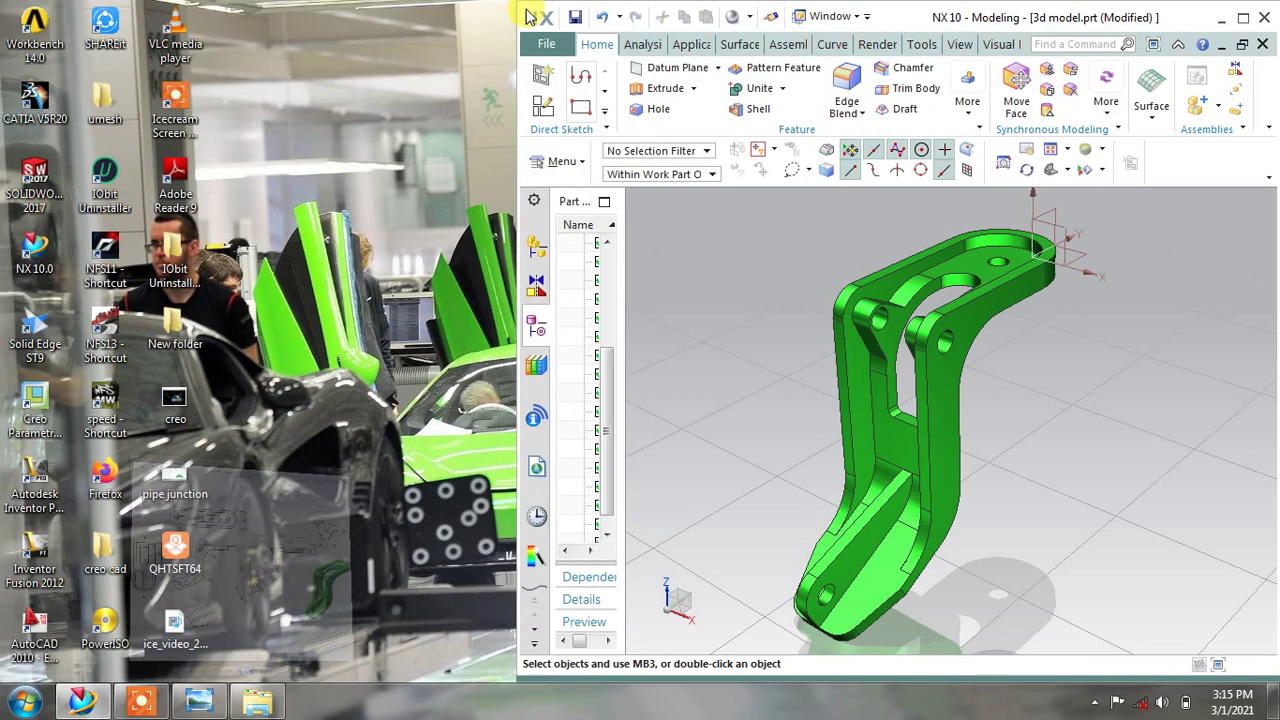
click(1243, 18)
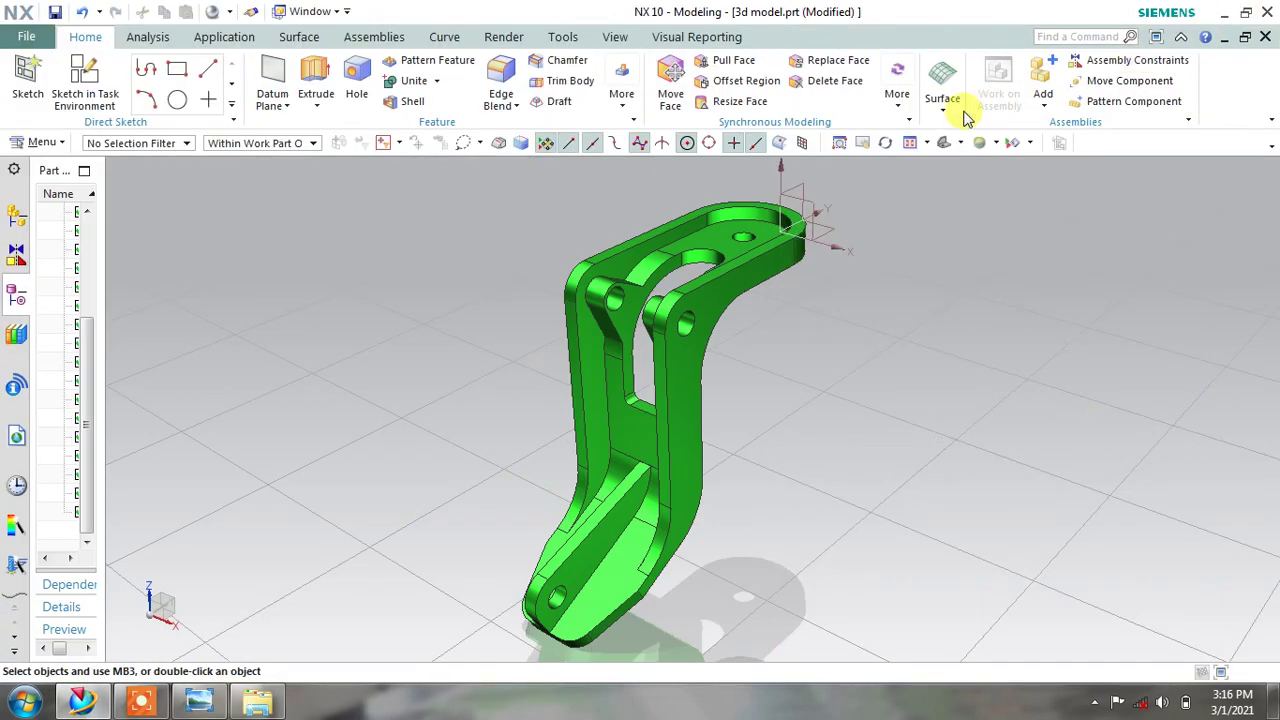
click(1220, 671)
shift+middle_drag(678, 360, 731, 338)
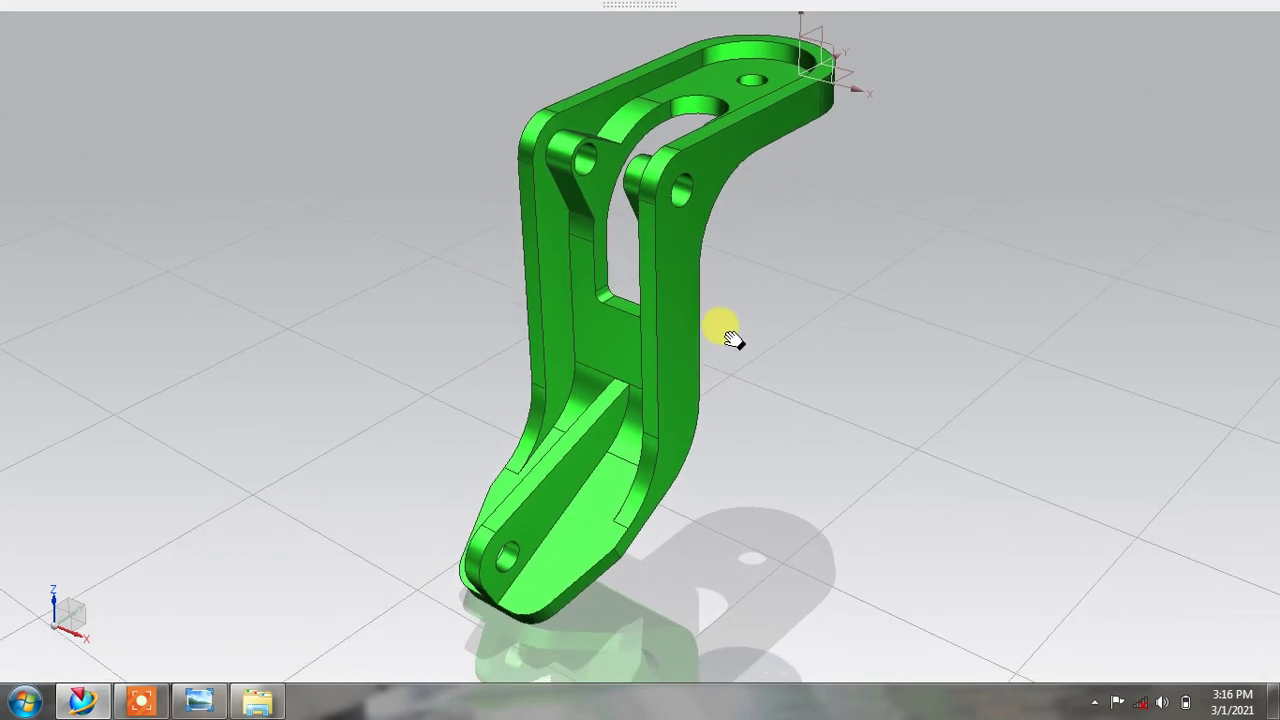